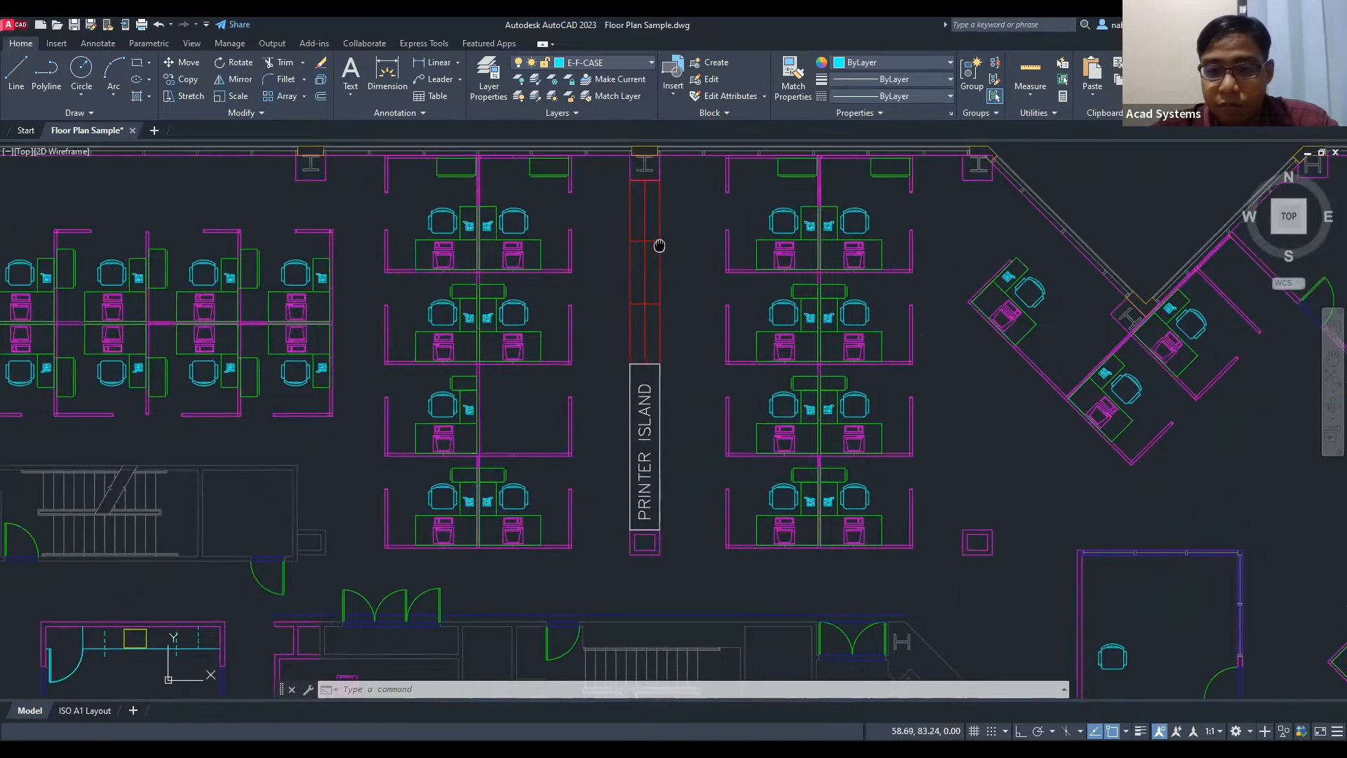
Step: Look over the whole office floor plan and the differently coloured objects in its upper wing
middle_drag(857, 400, 778, 317)
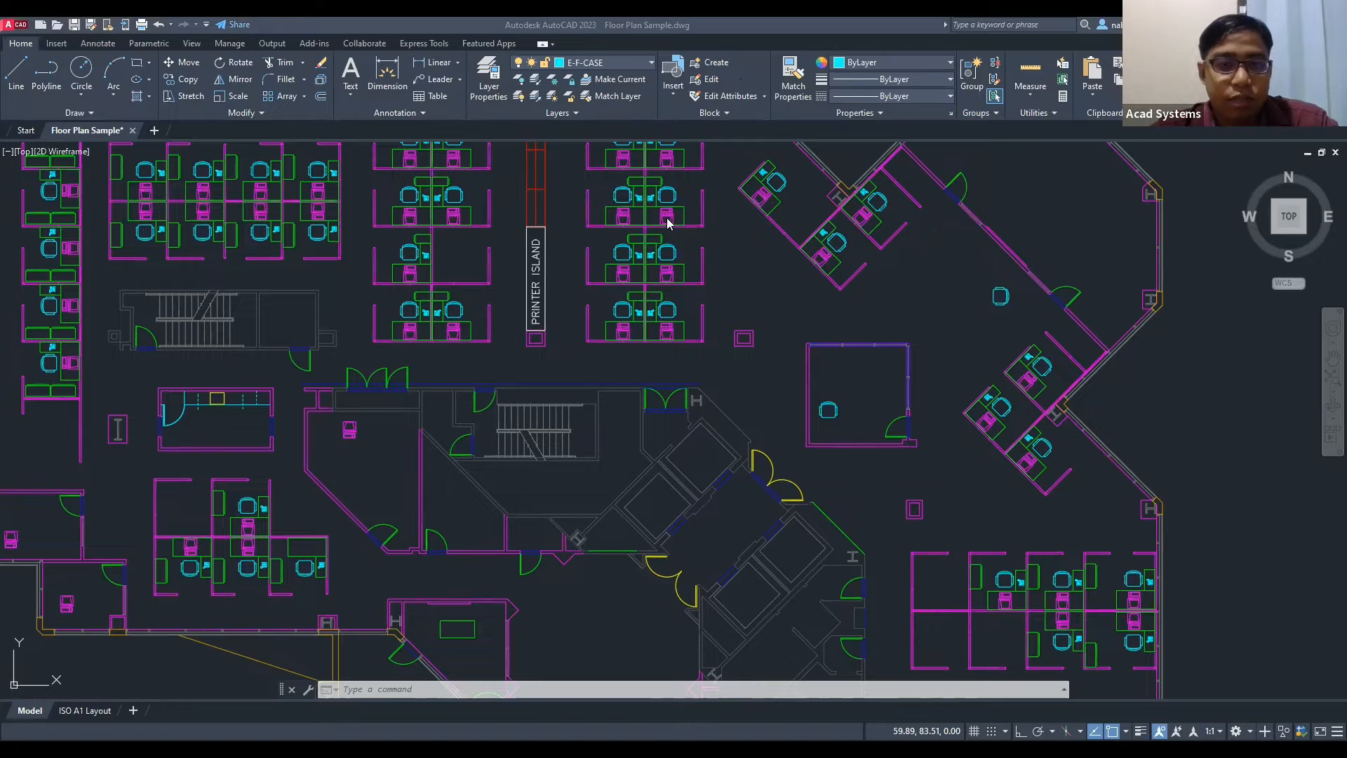
scroll(627, 212, down, 5)
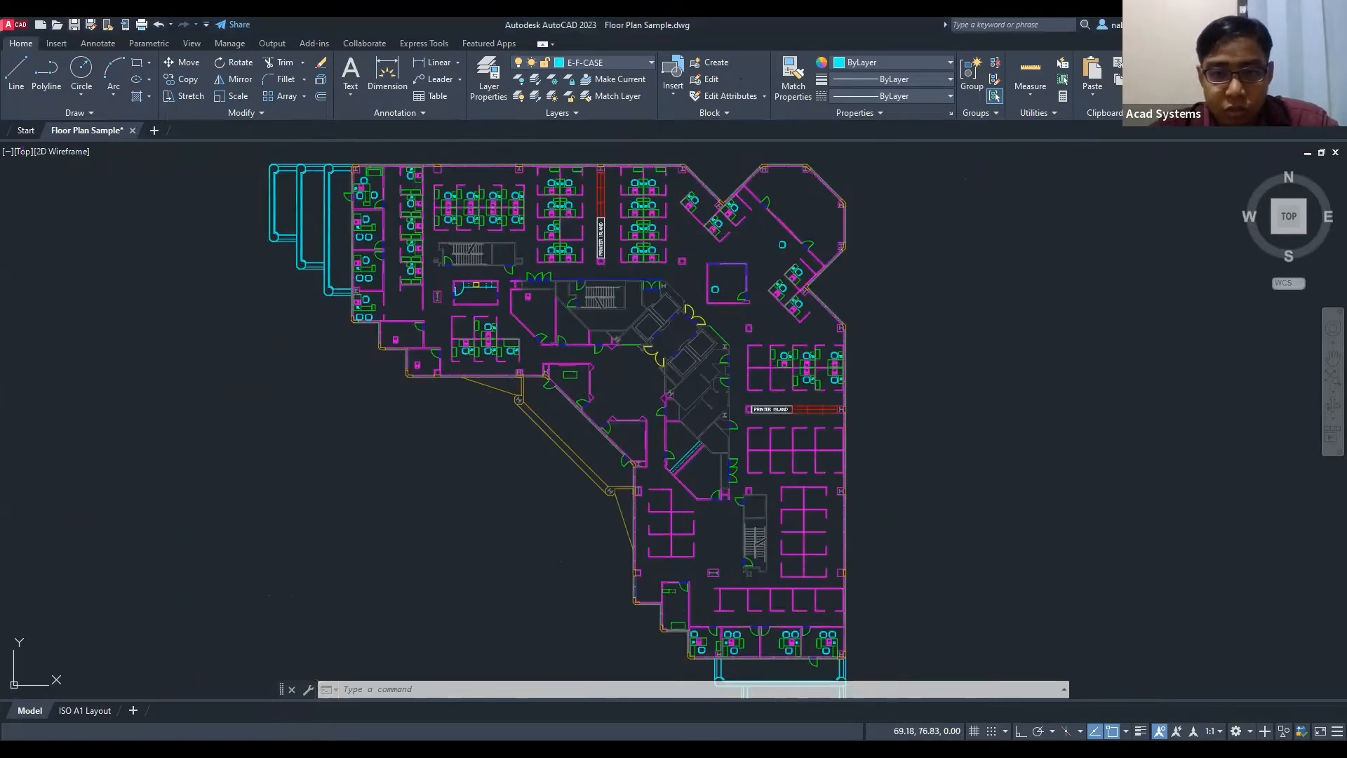
middle_drag(708, 209, 667, 212)
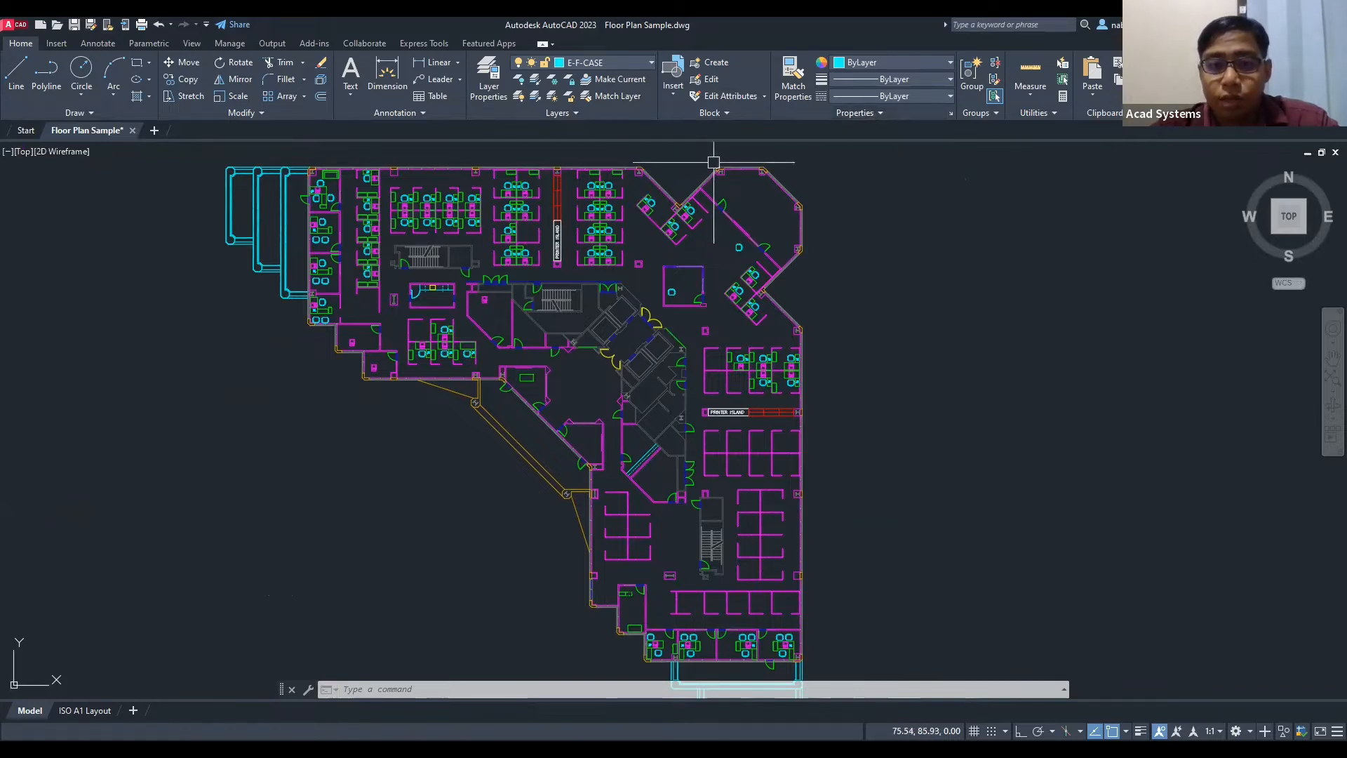
scroll(696, 167, up, 2)
scroll(697, 165, up, 2)
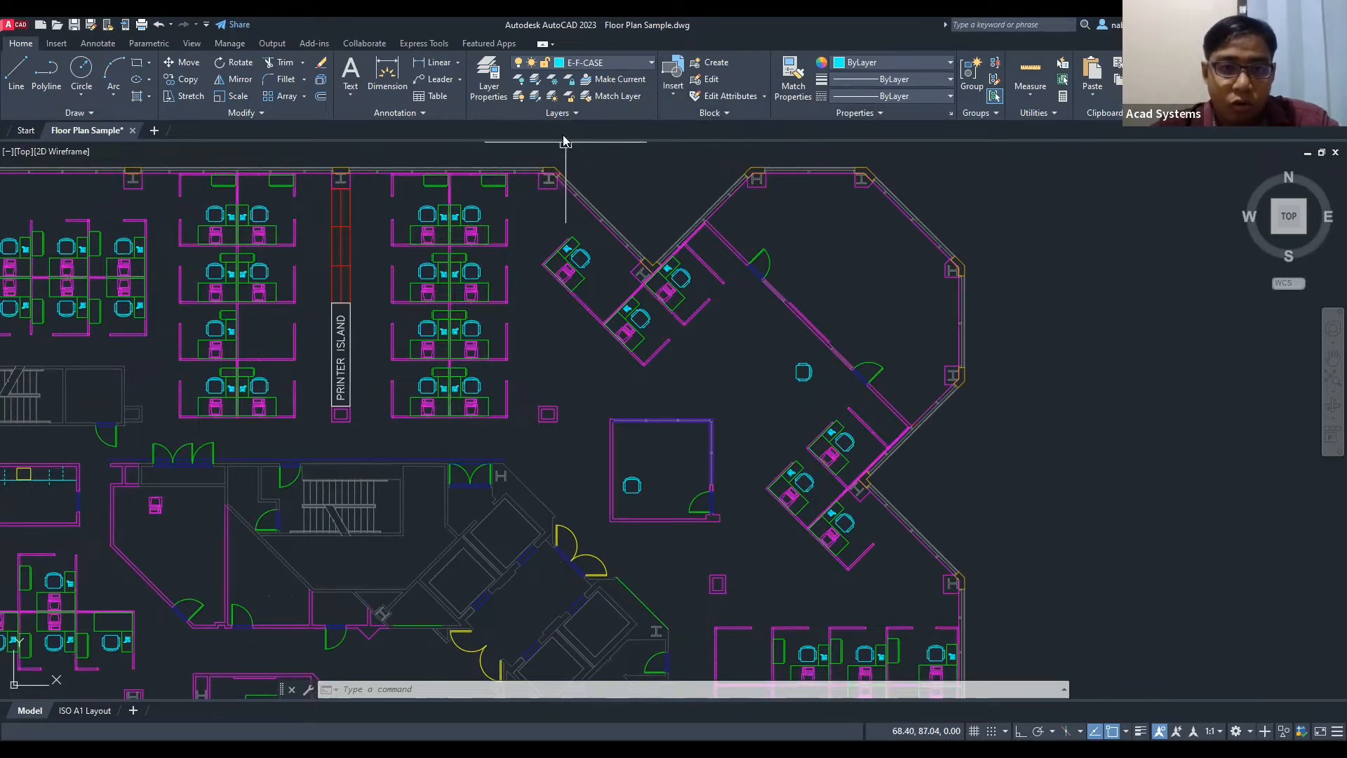
scroll(622, 150, down, 3)
middle_drag(604, 150, 667, 169)
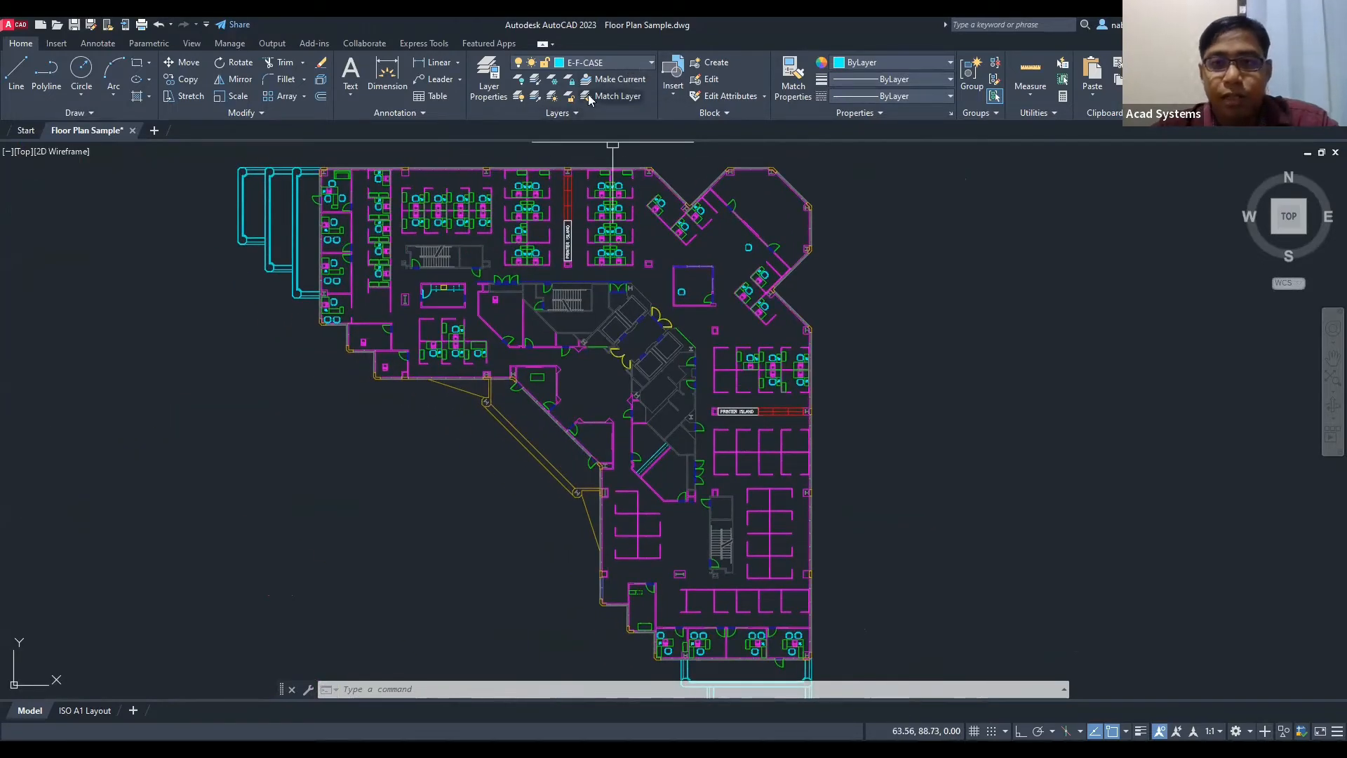
Step: Turn the E-F-STAIR and E-B-FURR layers off and back on to see which objects they hold
click(628, 62)
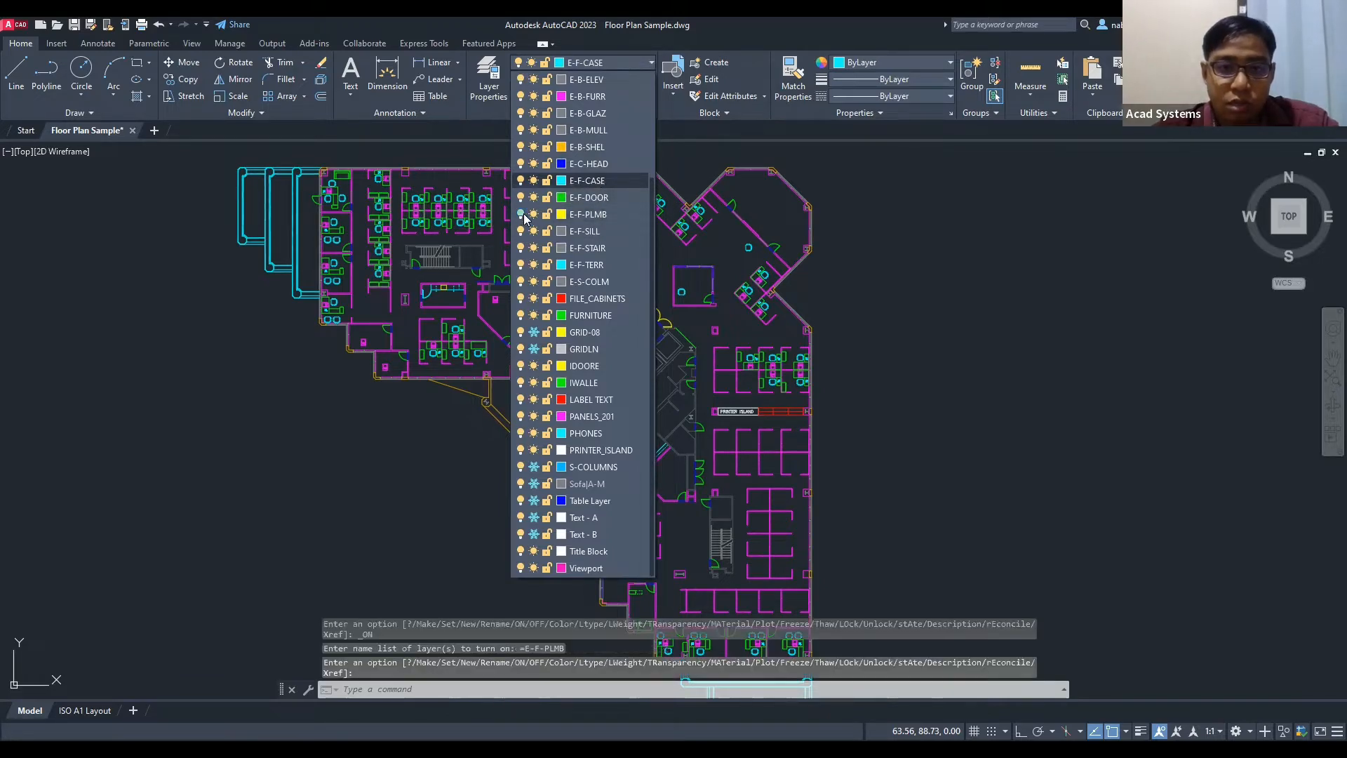
click(521, 249)
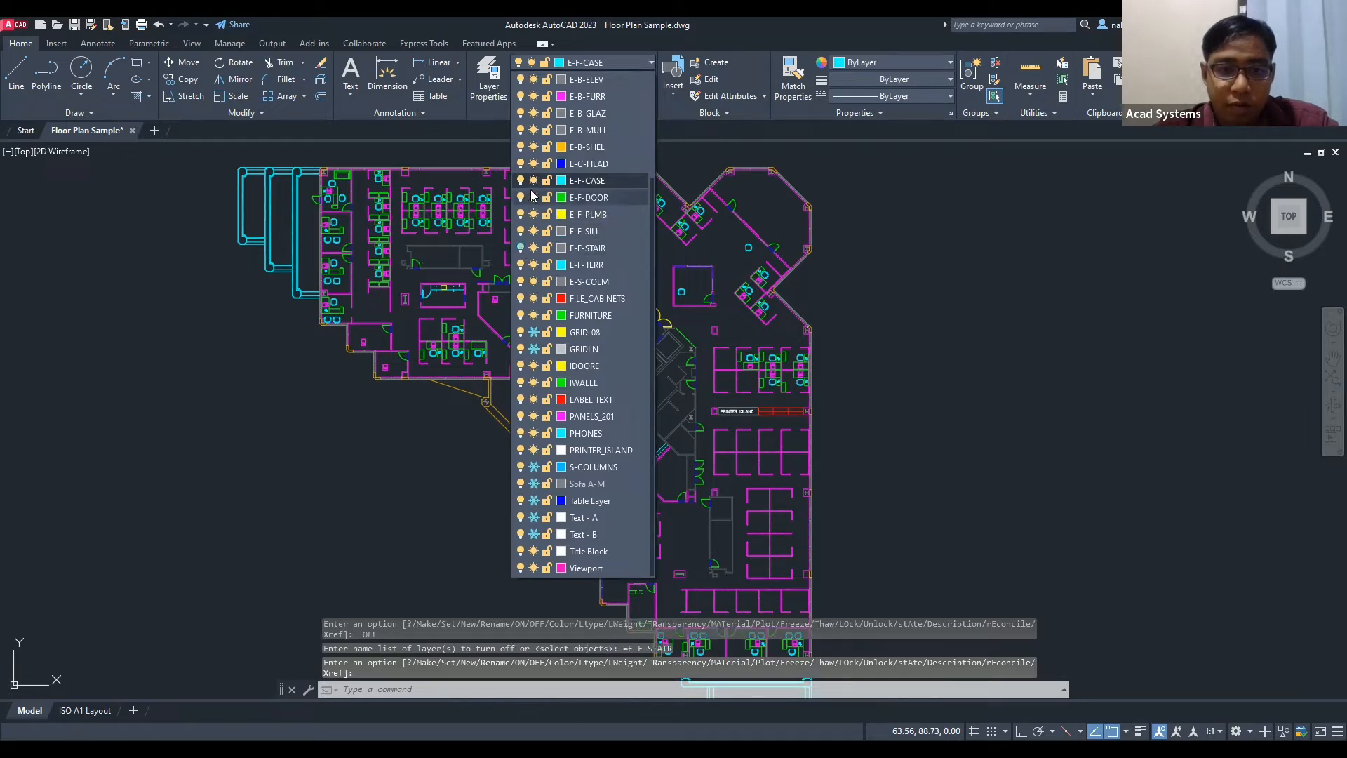
click(520, 96)
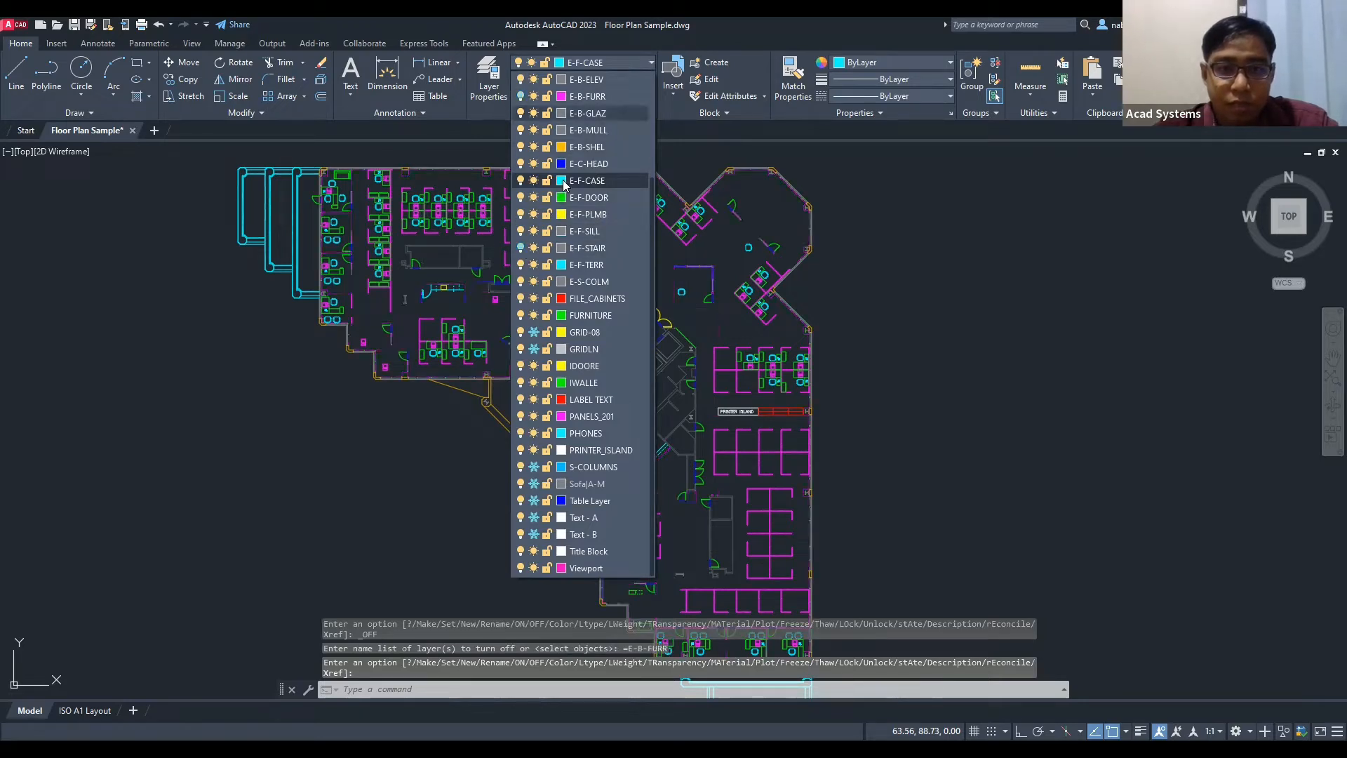
click(520, 96)
click(521, 248)
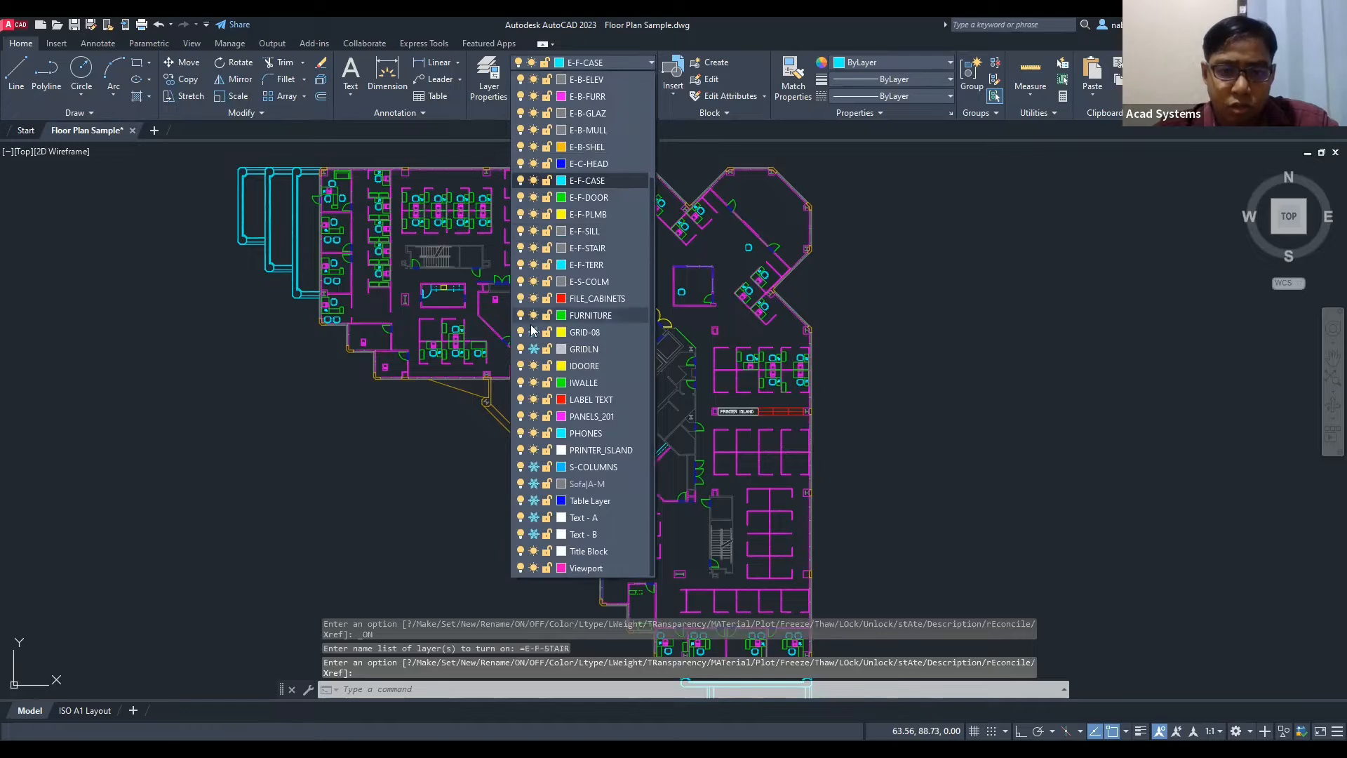
click(912, 168)
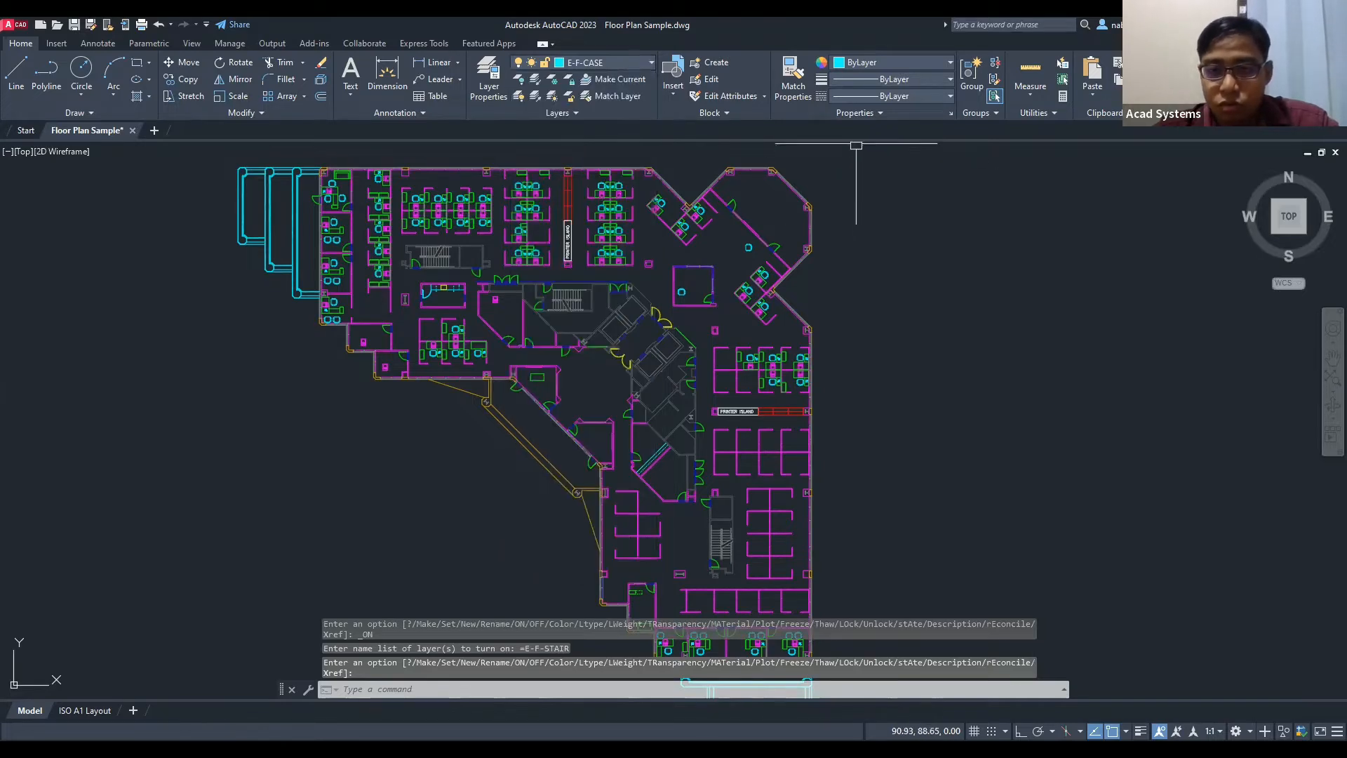
Step: Make layer 0 the current layer for drawing in the empty area beside the floor plan
mouse_move(925, 182)
middle_down()
mouse_move(709, 188)
mouse_move(736, 184)
middle_up()
scroll(789, 193, up, 3)
scroll(843, 174, down, 1)
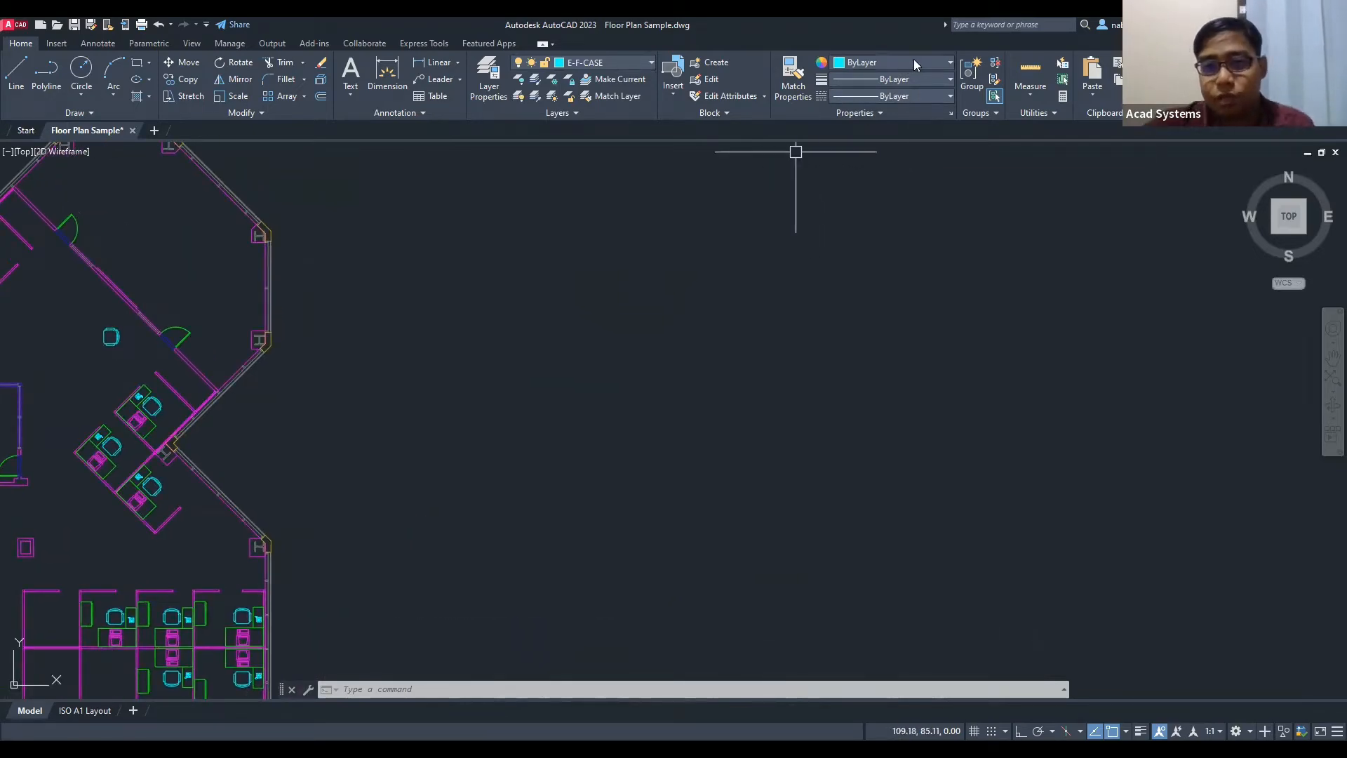
click(636, 62)
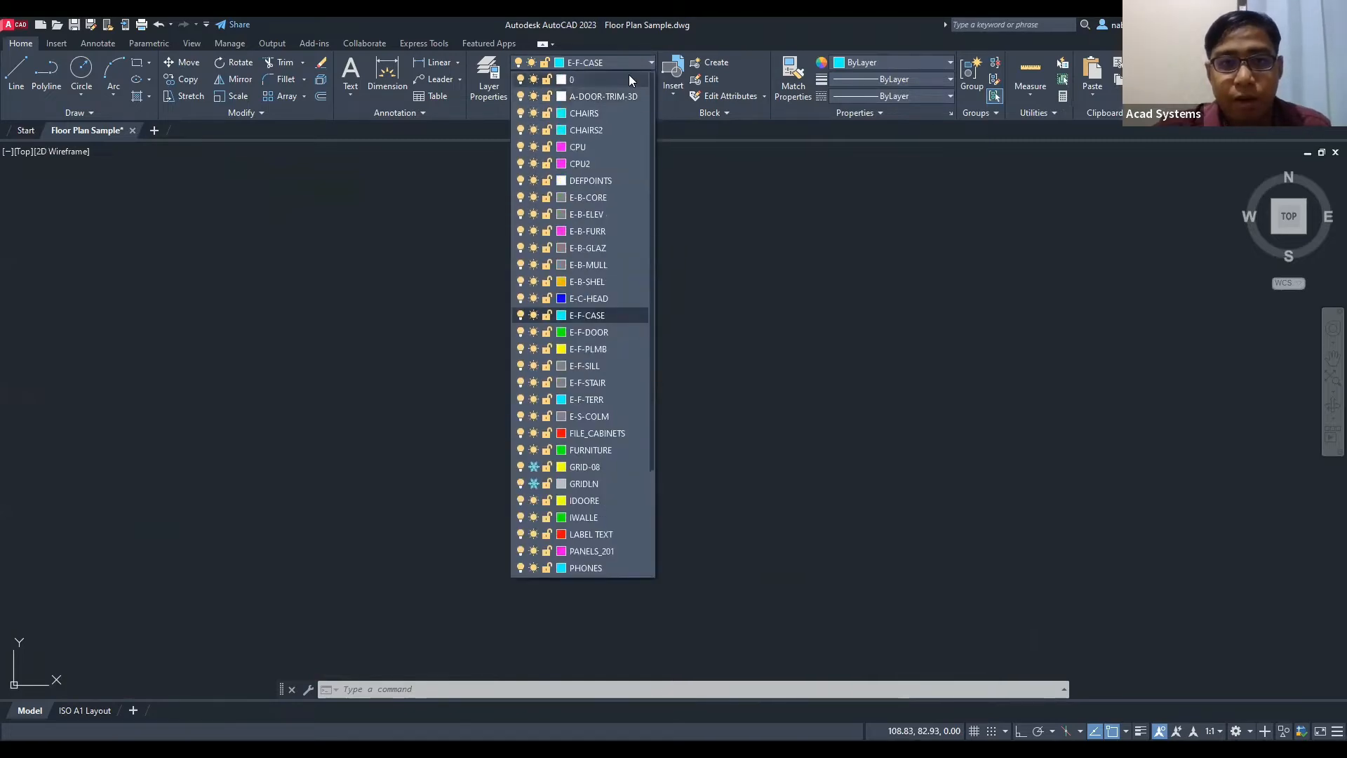
click(628, 77)
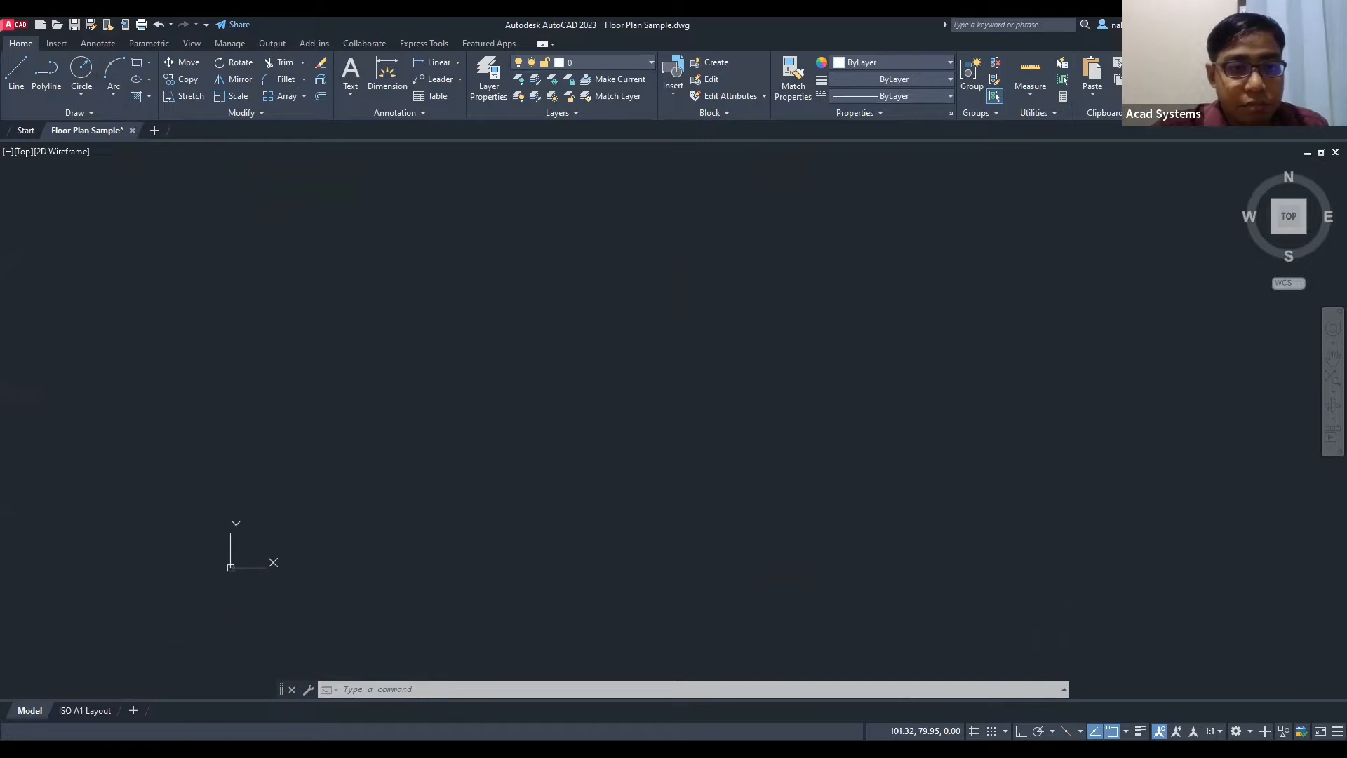
Step: Draw two nearly horizontal lines, one above the other, in the empty area
click(15, 74)
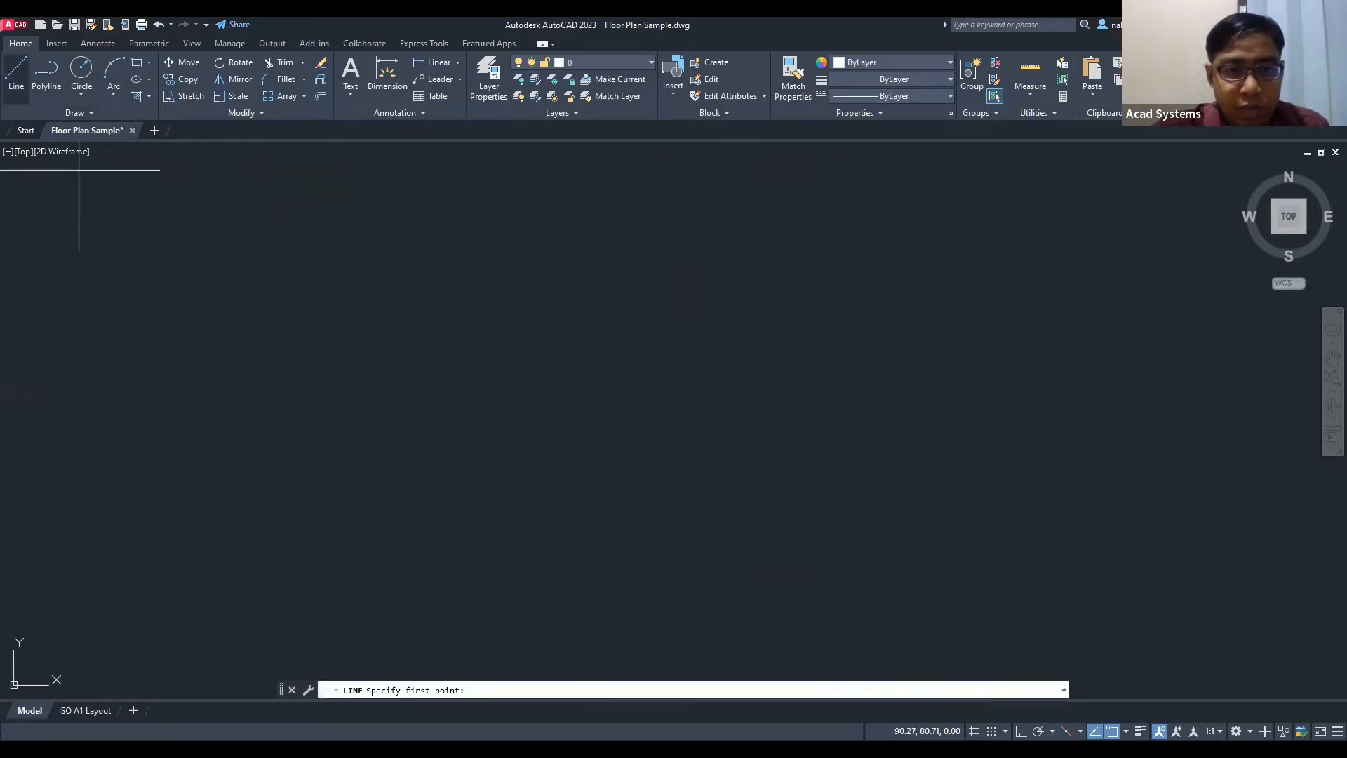
click(376, 299)
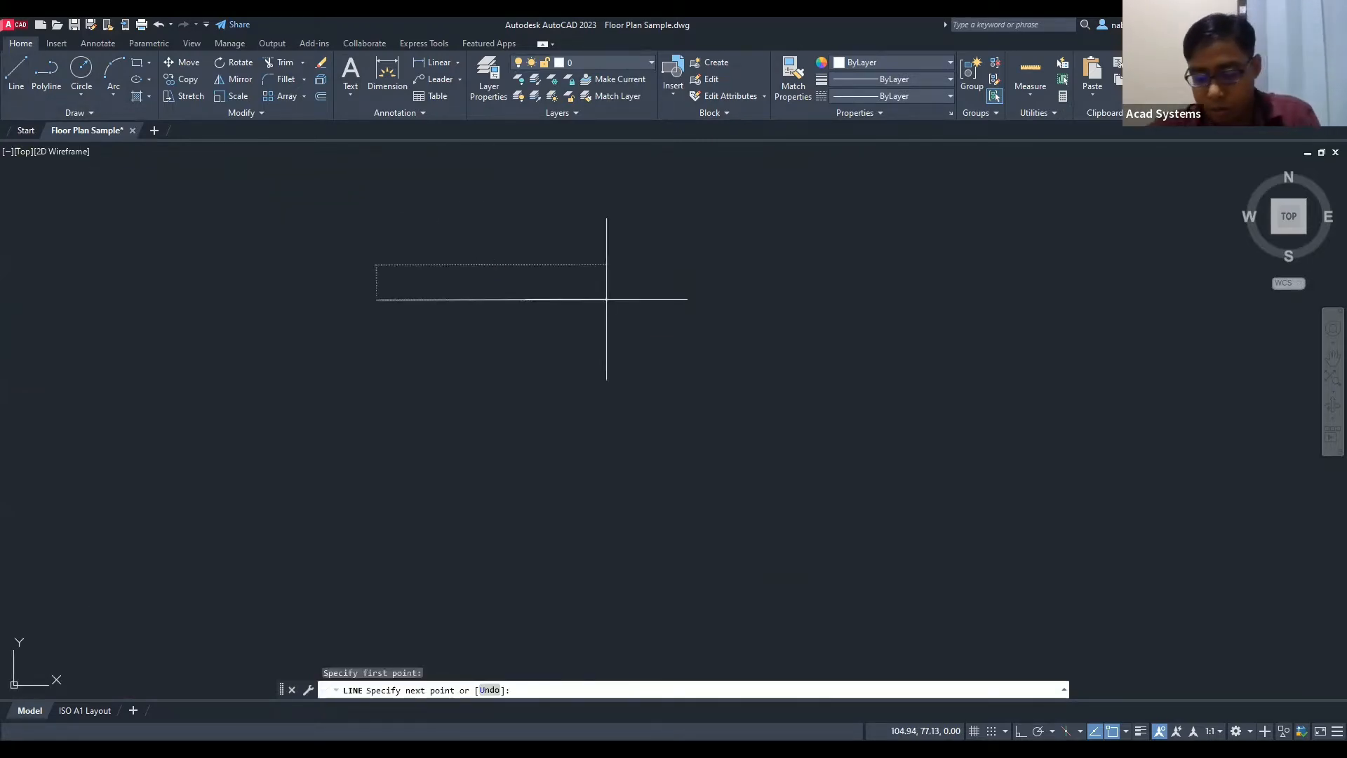
click(606, 300)
key(Return)
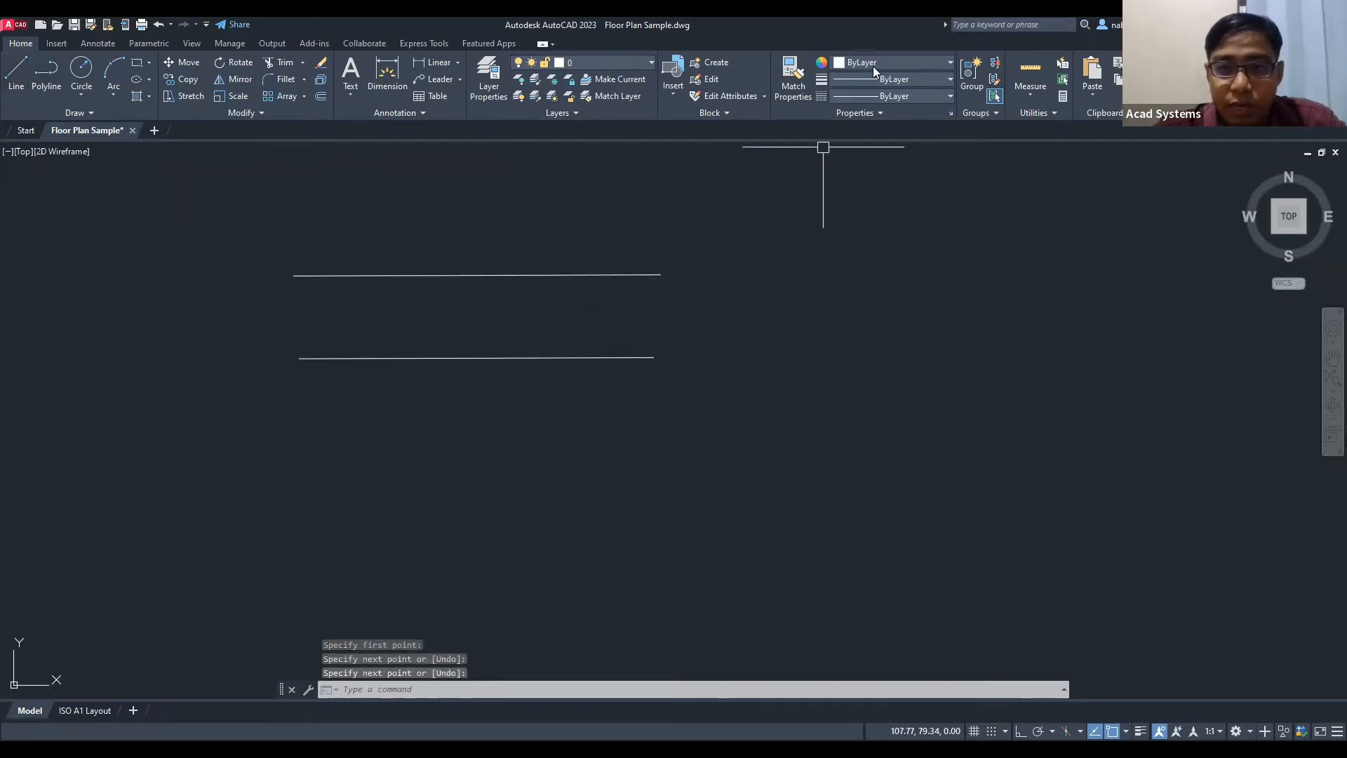
Step: Set the lower line's colour to yellow 241,235,31 and deselect it
click(874, 65)
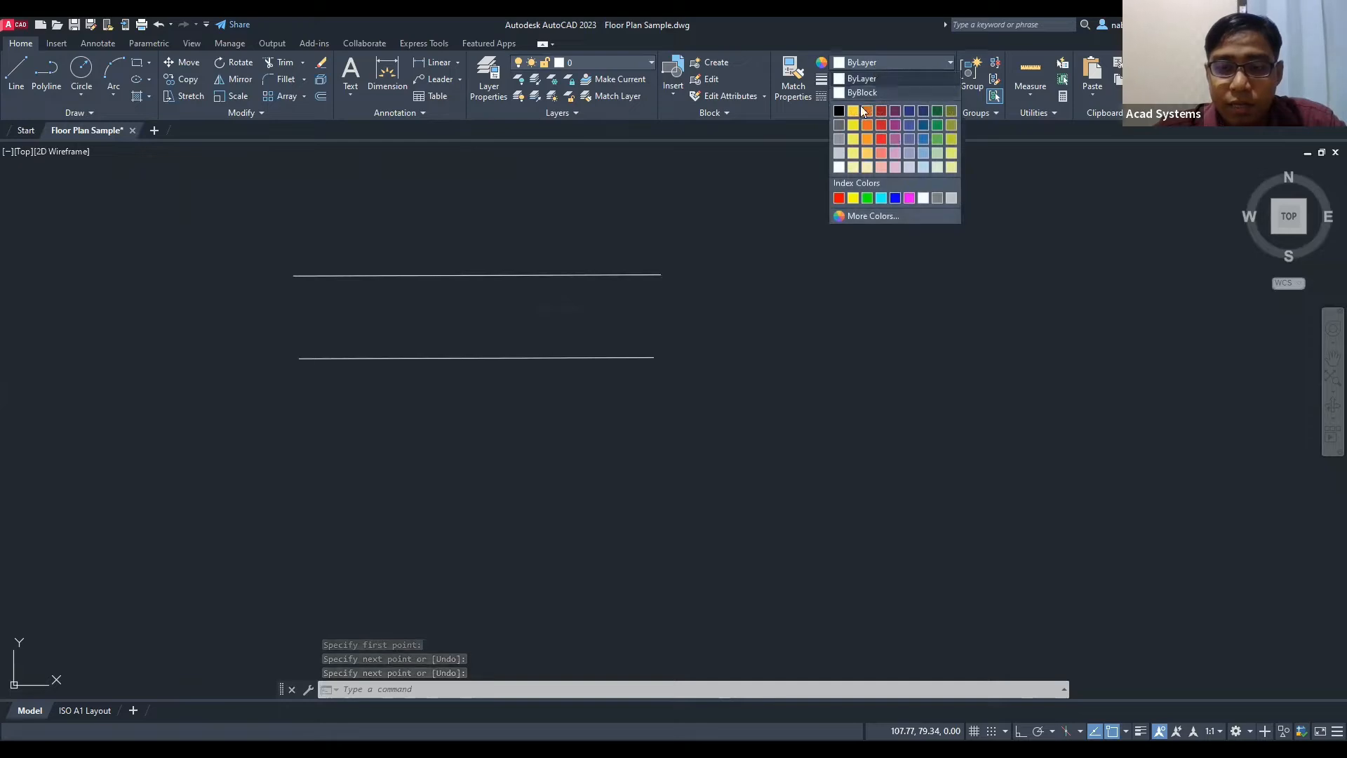
key(Escape)
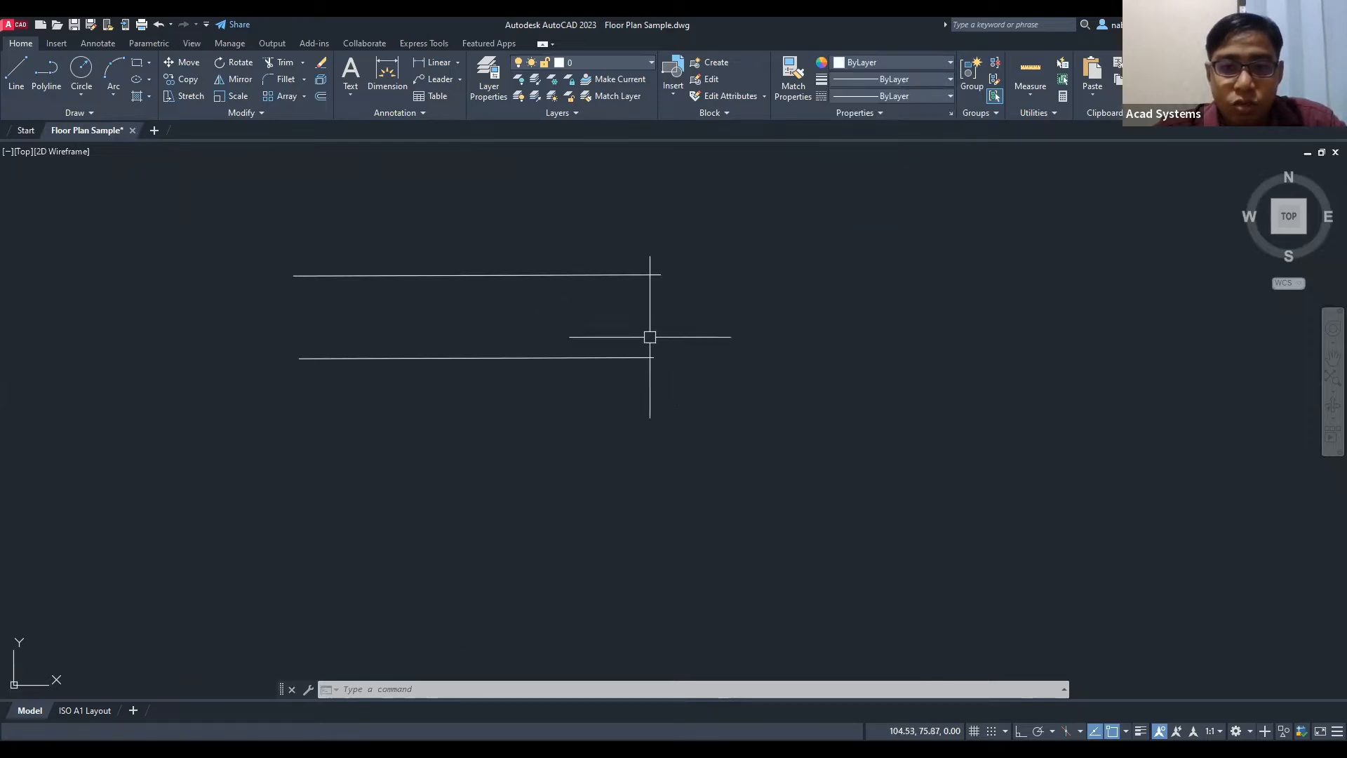
click(620, 358)
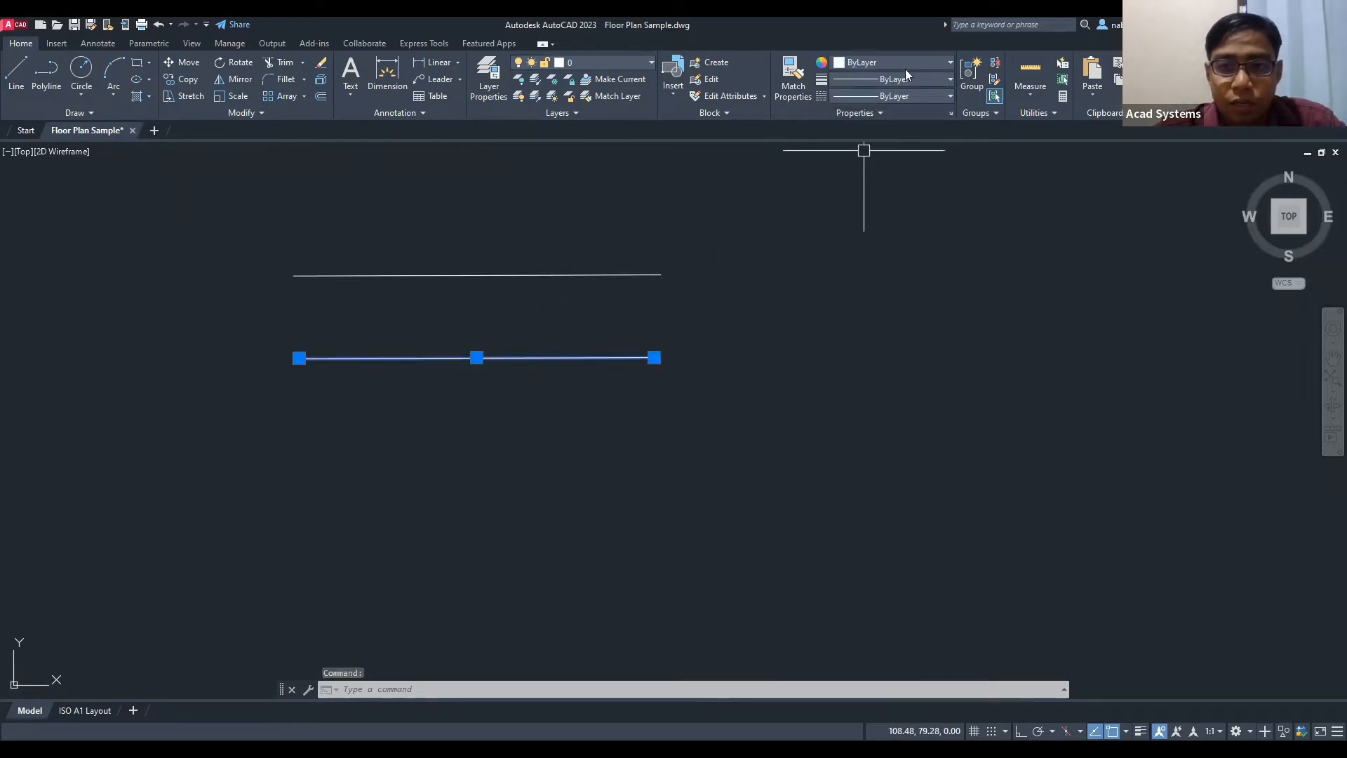
click(883, 65)
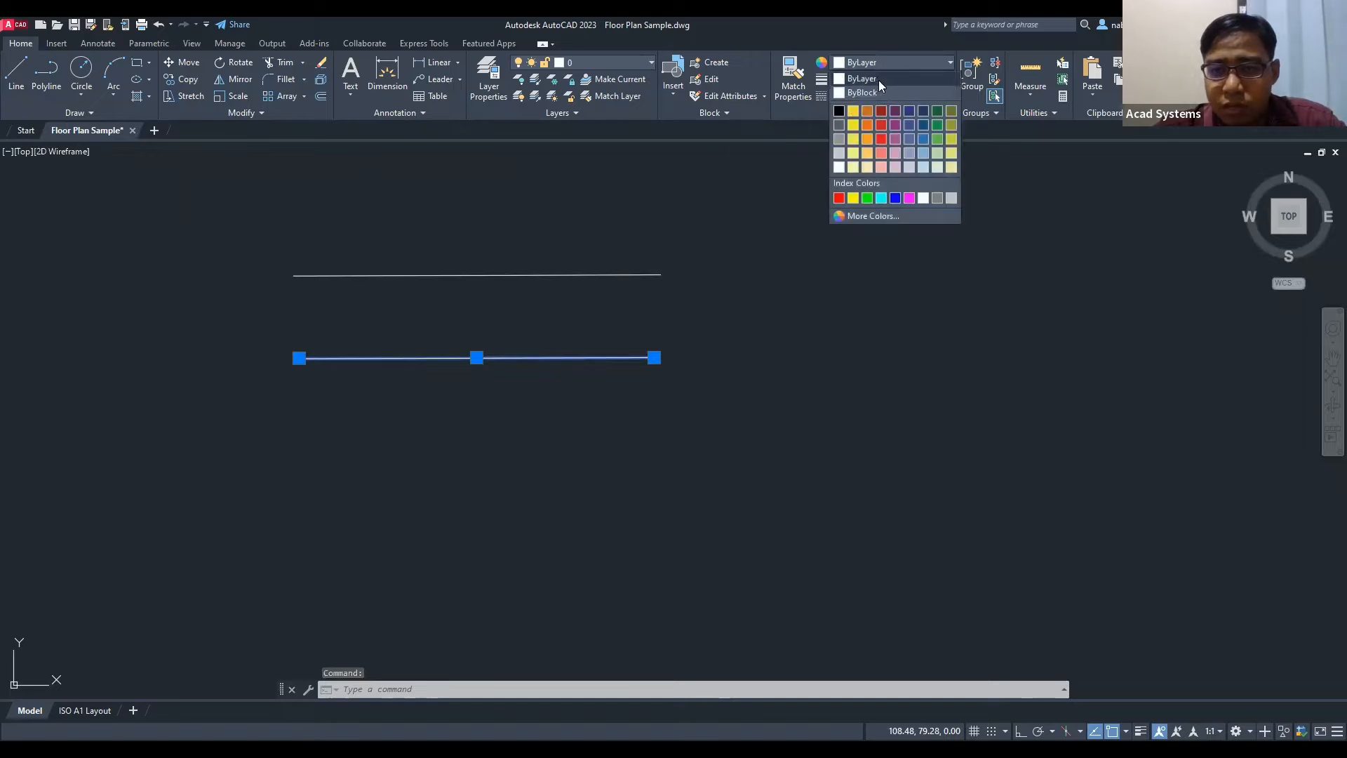
click(874, 80)
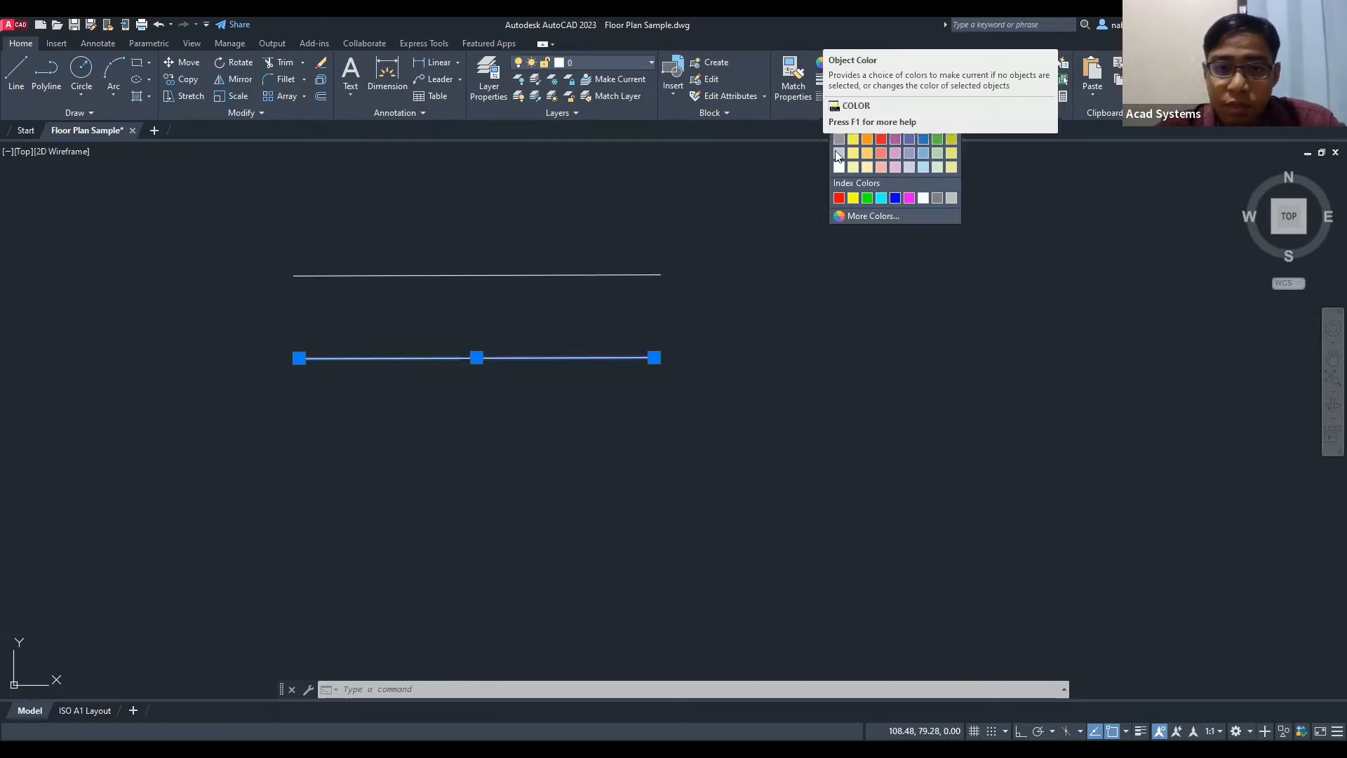
click(906, 80)
click(904, 66)
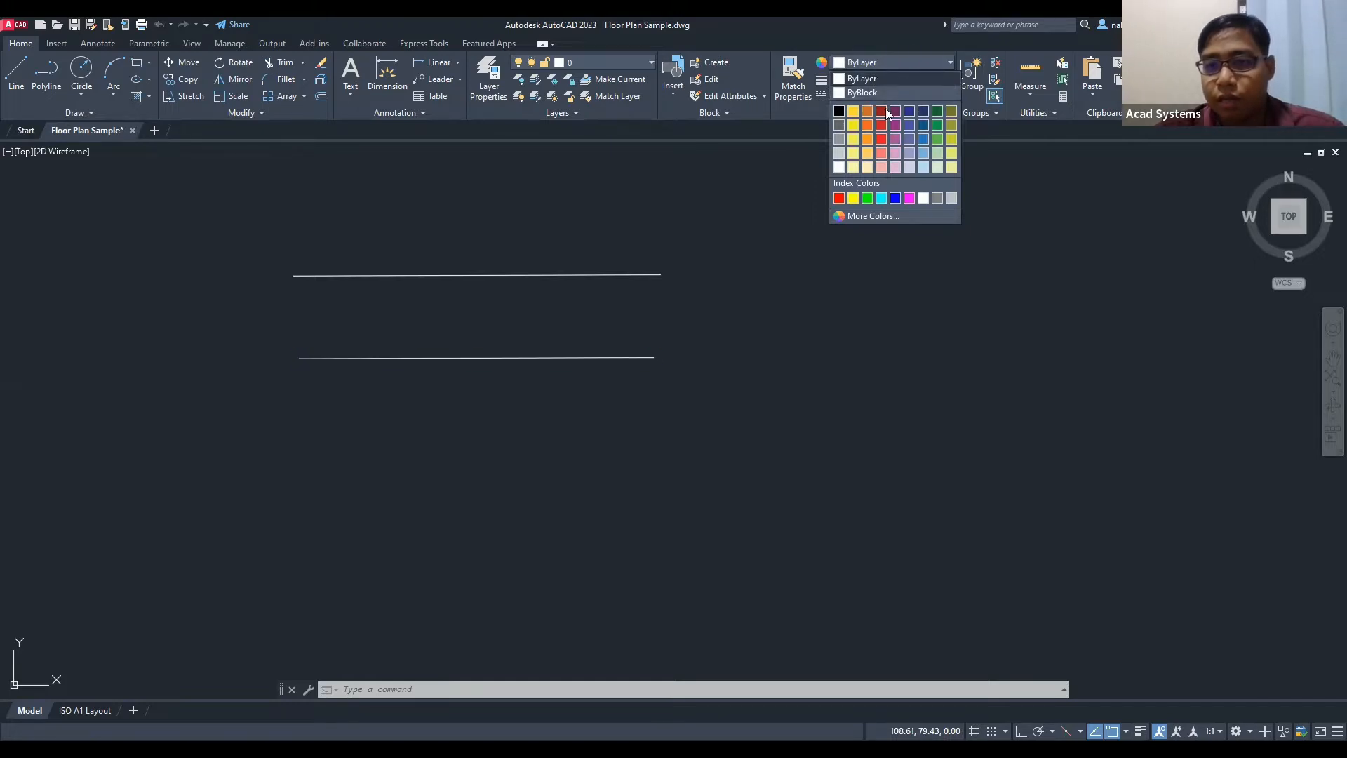
click(853, 128)
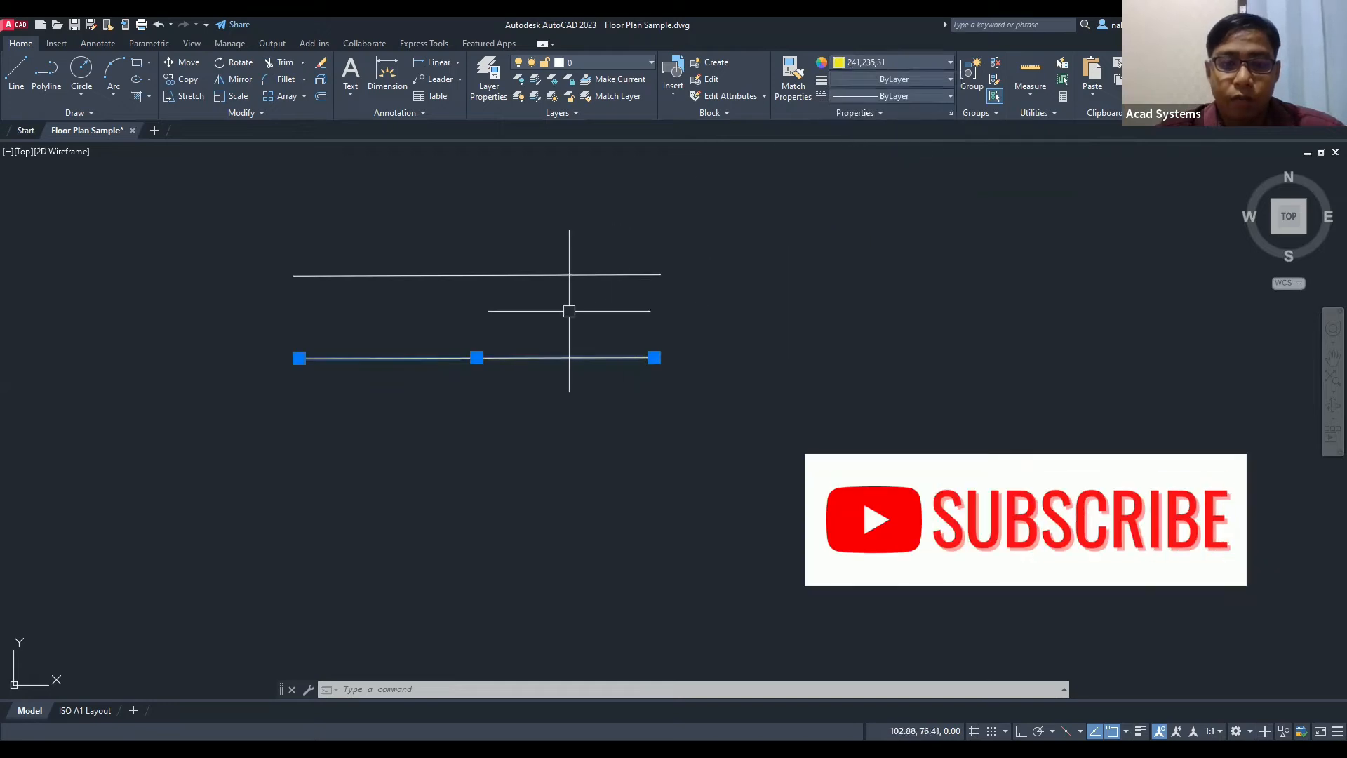
key(Escape)
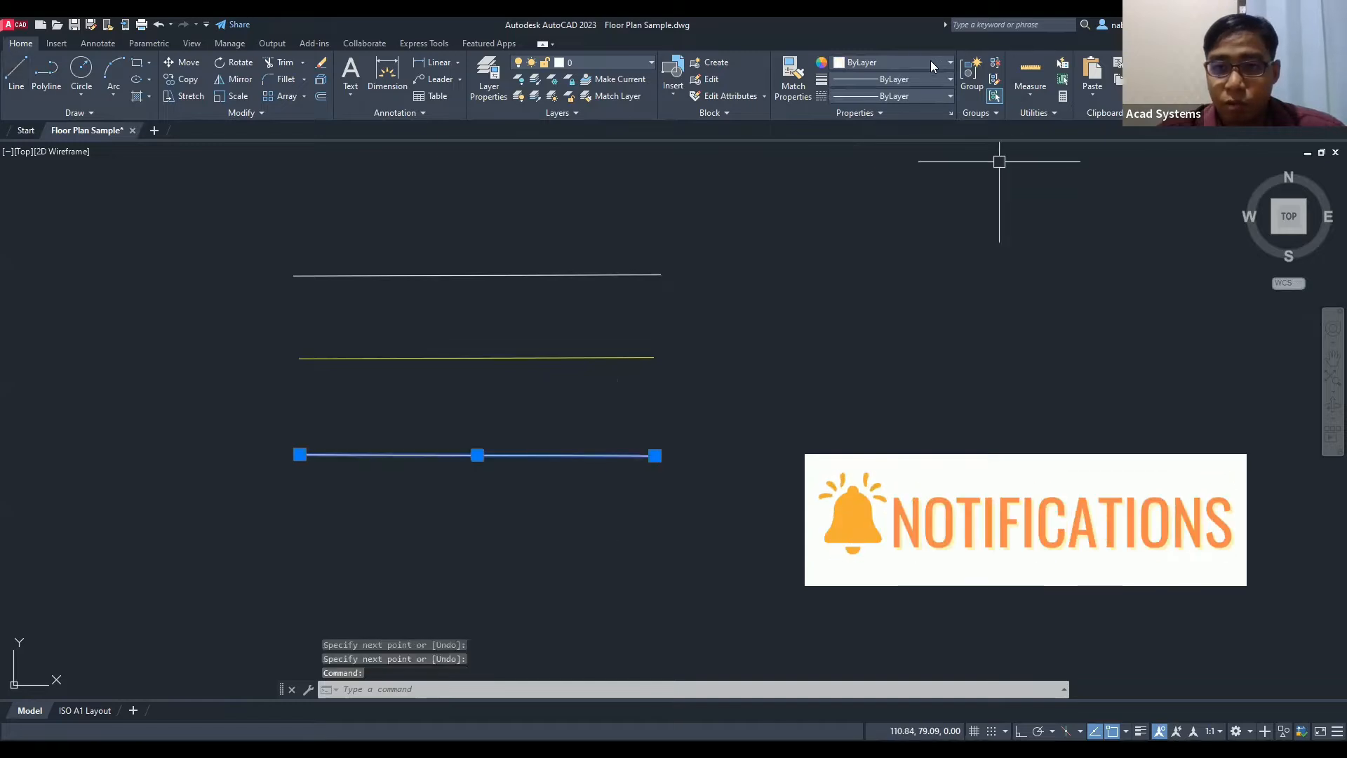
Step: Give the lowest of the three lines the true colour 42,114,122 and deselect it
click(931, 61)
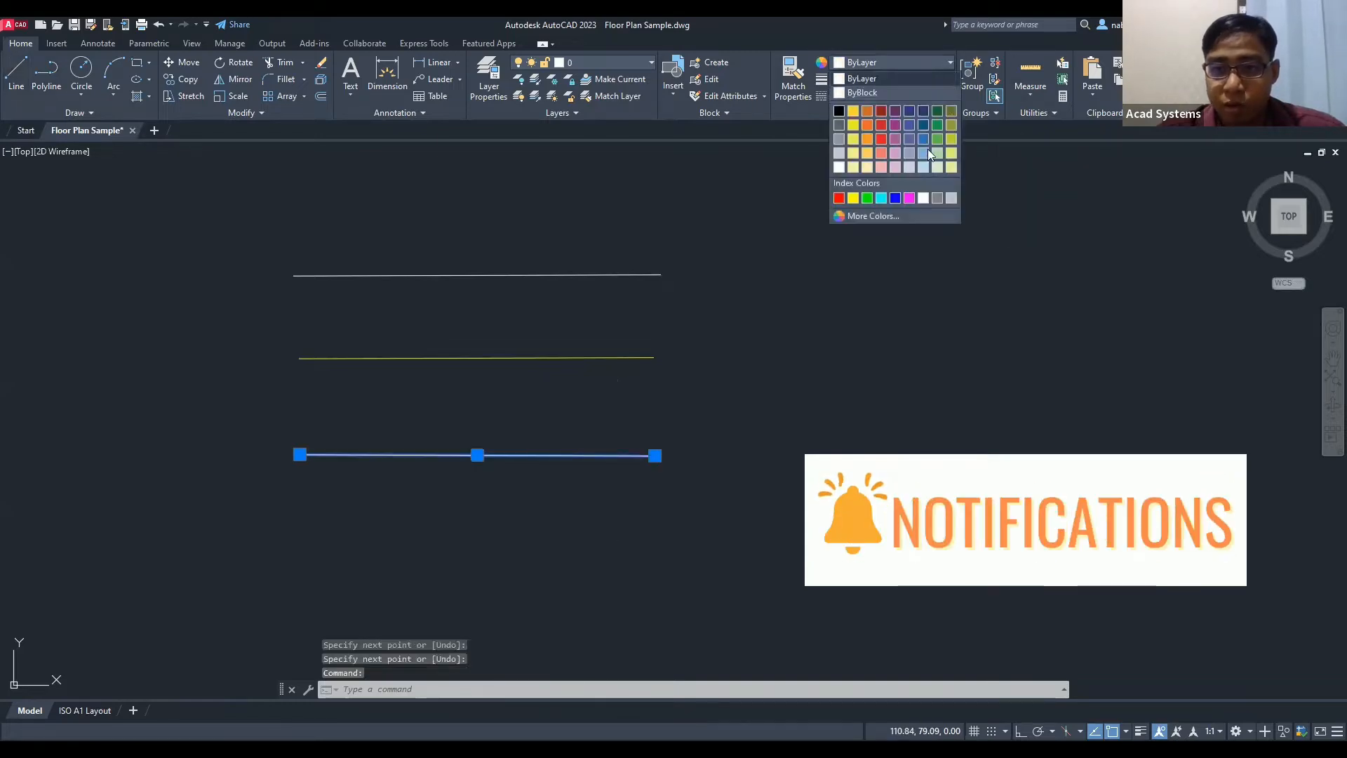
click(883, 219)
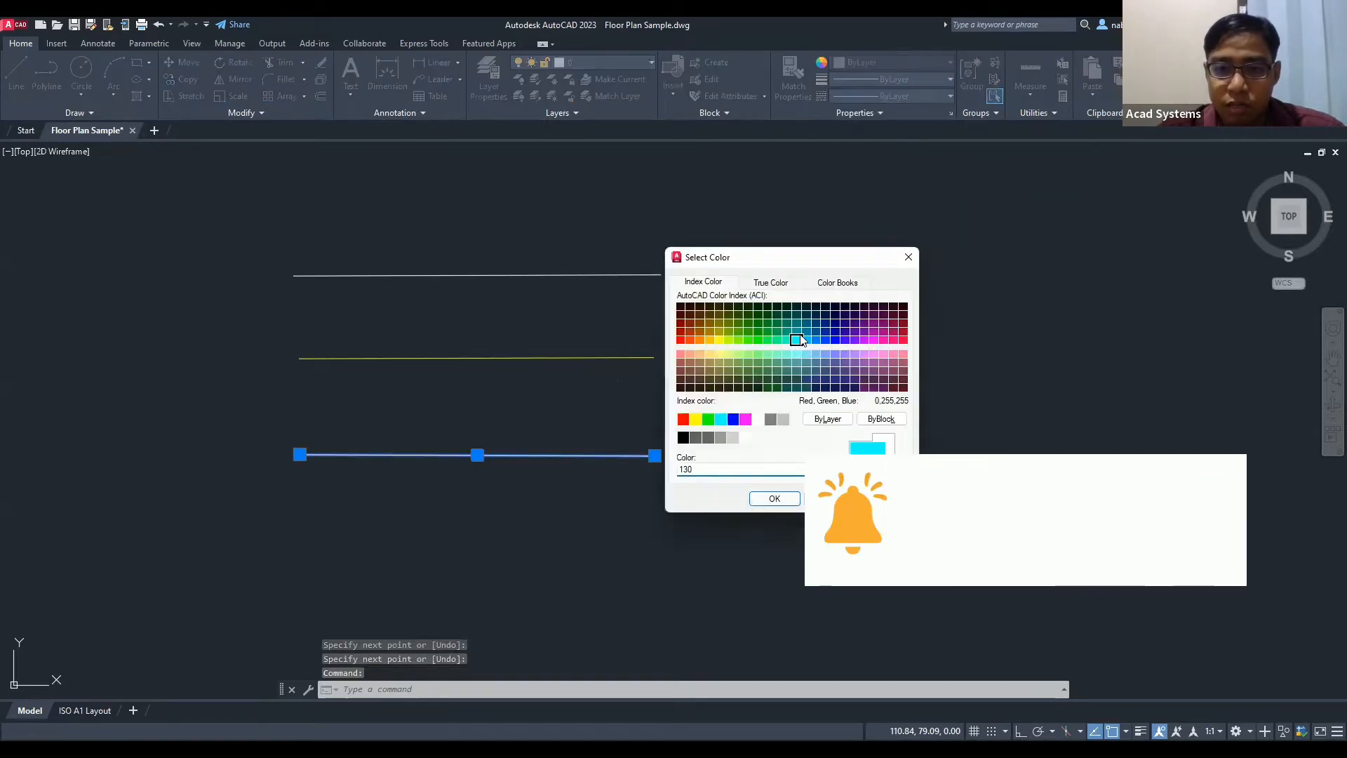
click(781, 287)
mouse_move(755, 364)
mouse_down()
mouse_move(781, 365)
mouse_move(745, 387)
mouse_up()
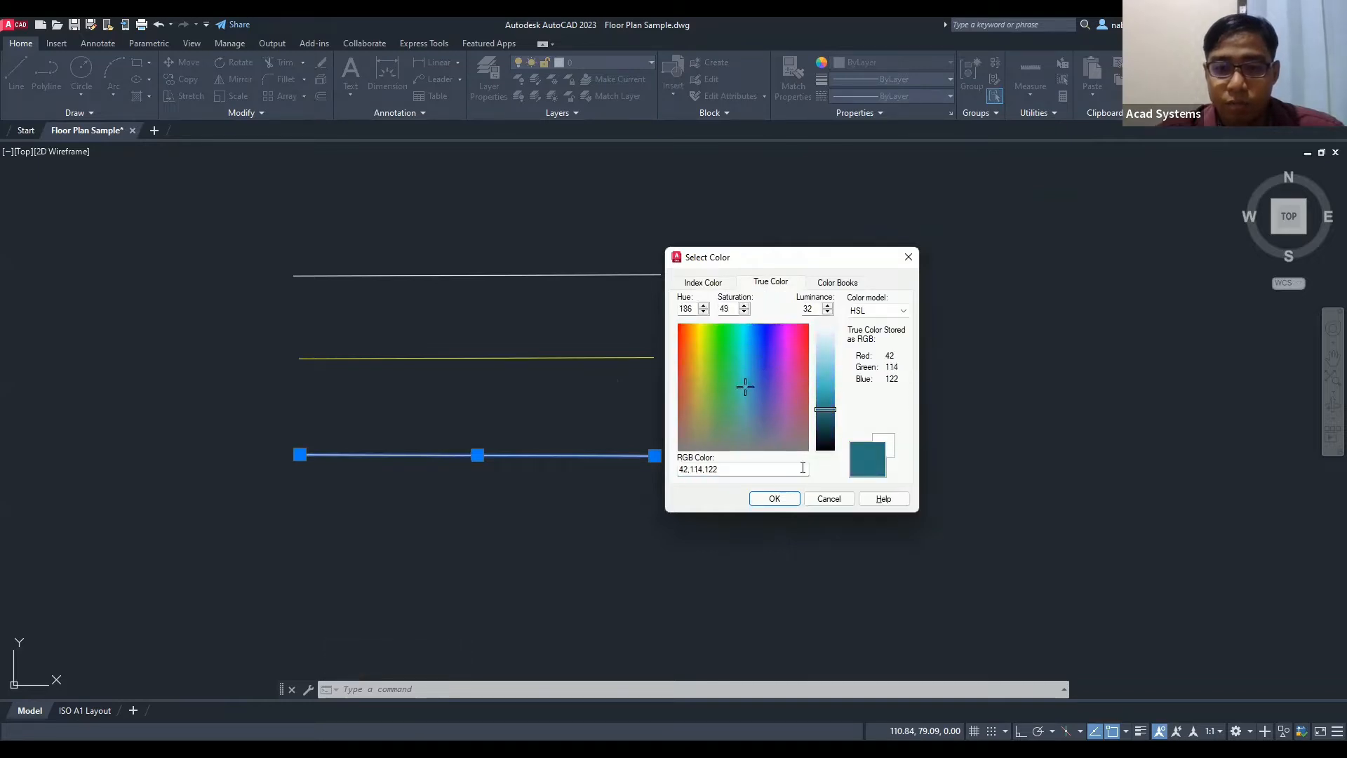
click(775, 498)
key(Escape)
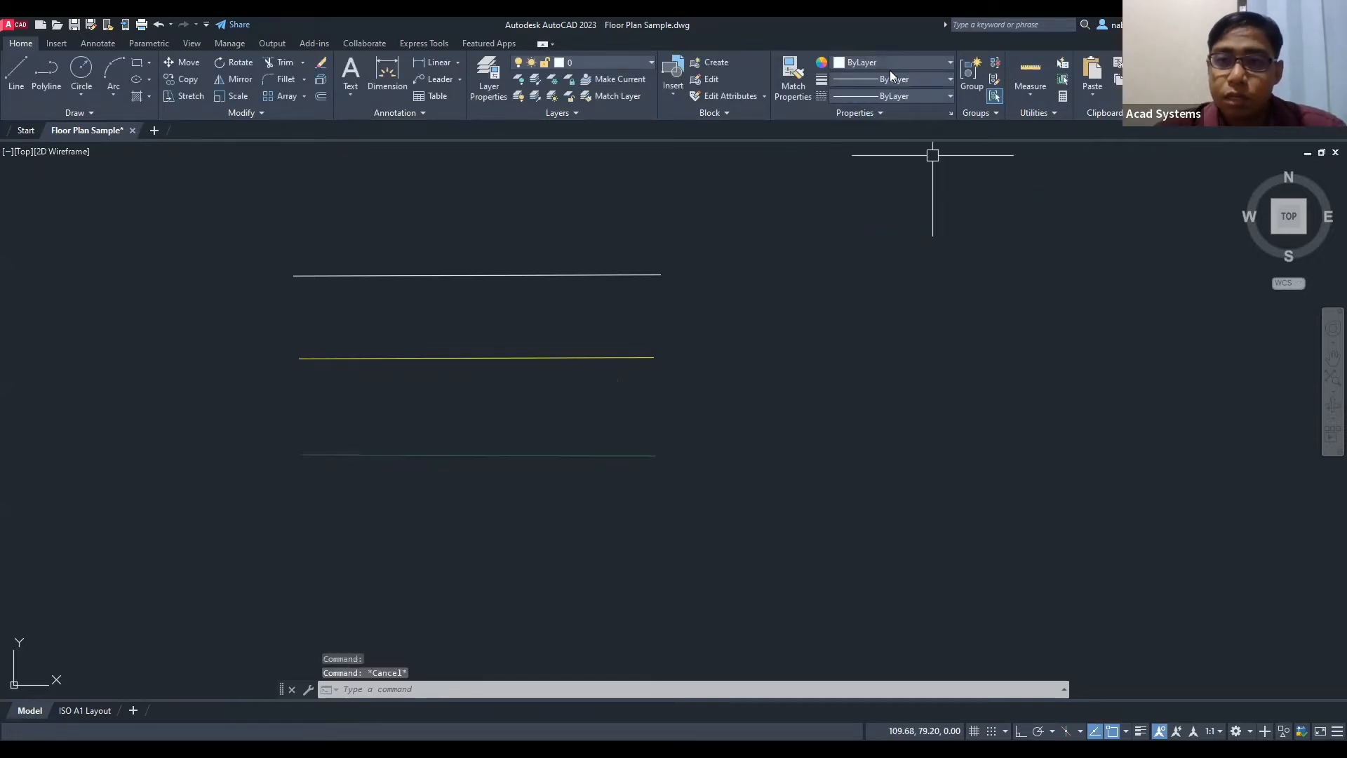
Step: Review the available colours and lineweights for new objects, keeping both set to ByLayer
click(886, 62)
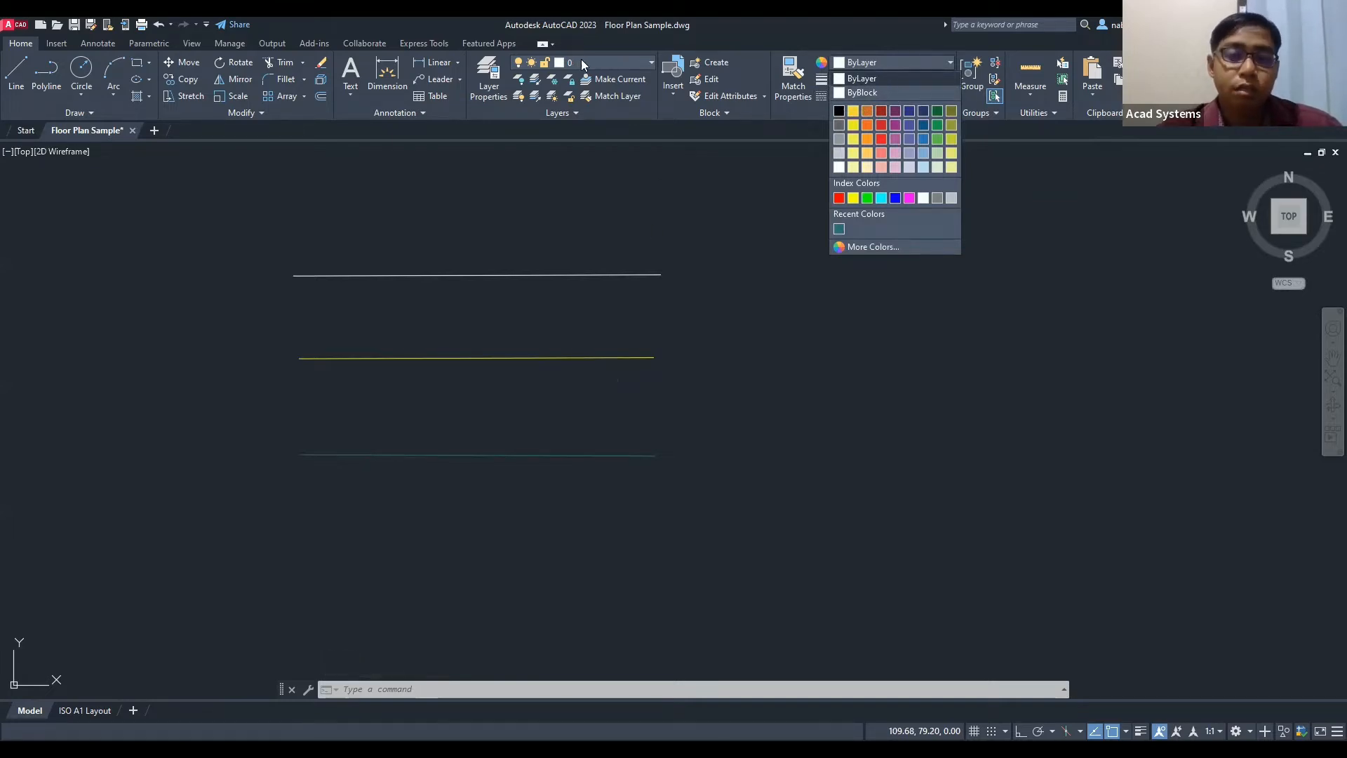
click(886, 79)
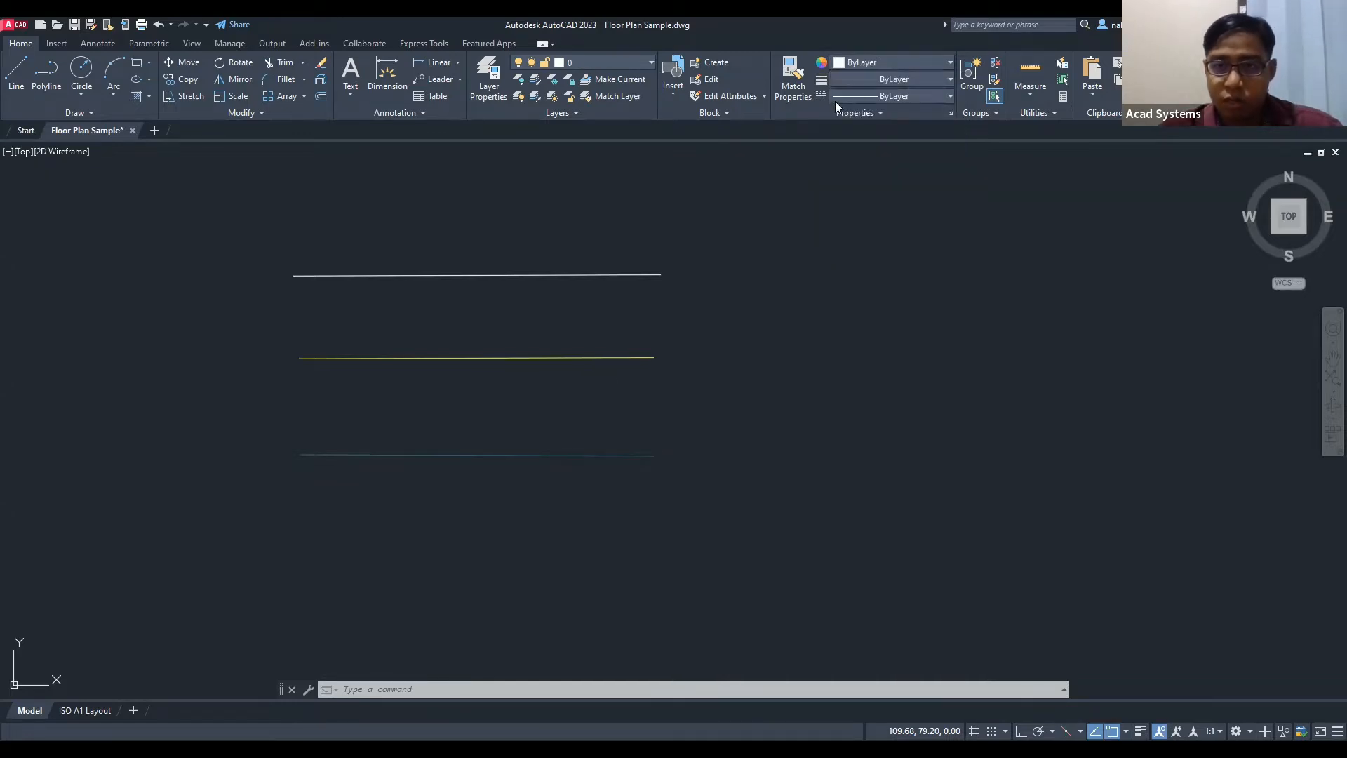
click(881, 78)
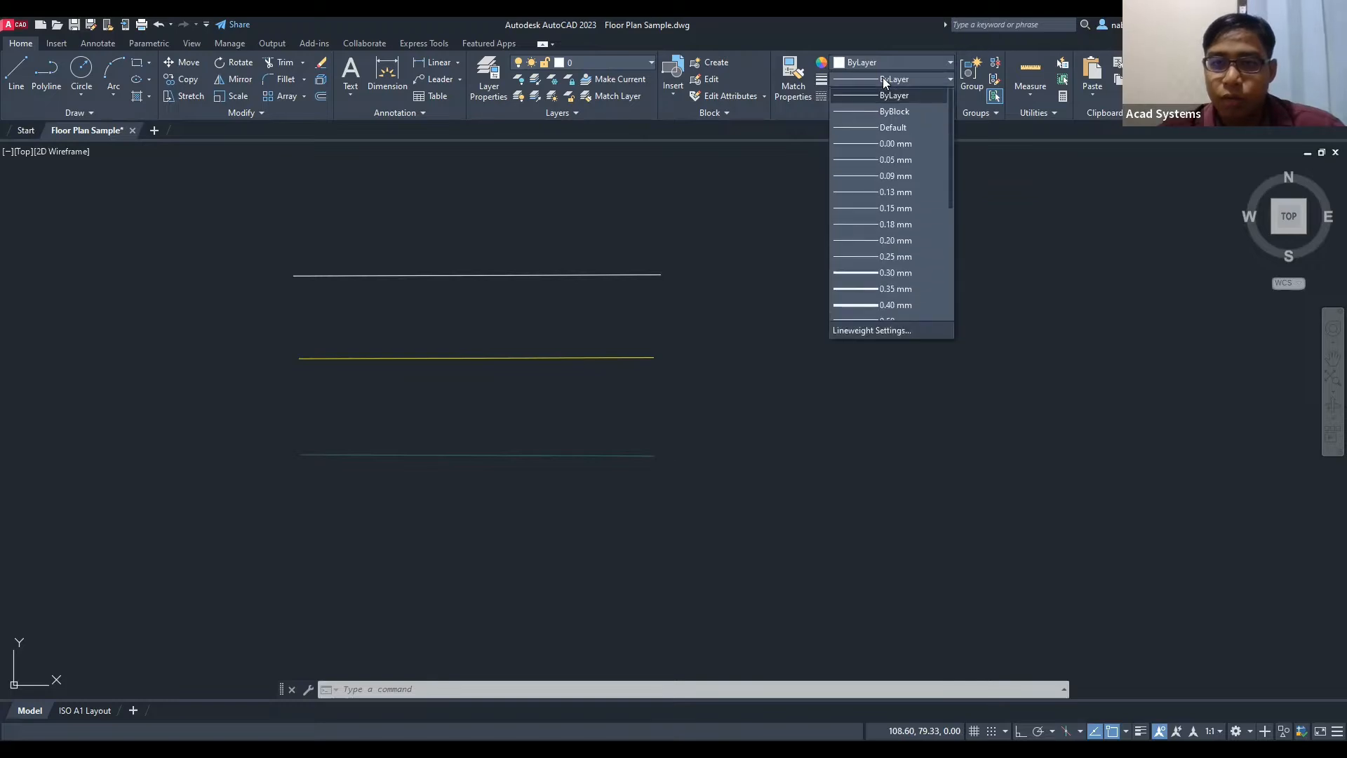
scroll(885, 159, down, 2)
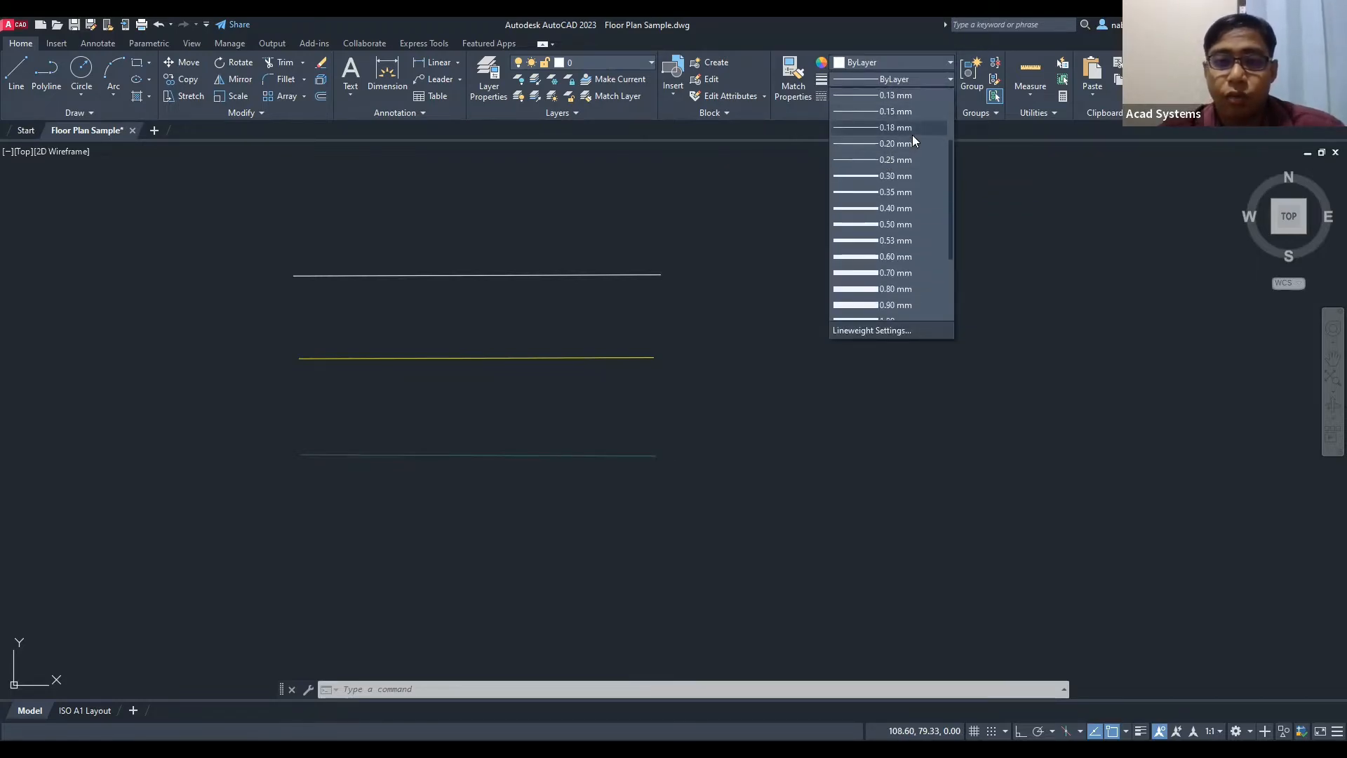
scroll(886, 127, up, 2)
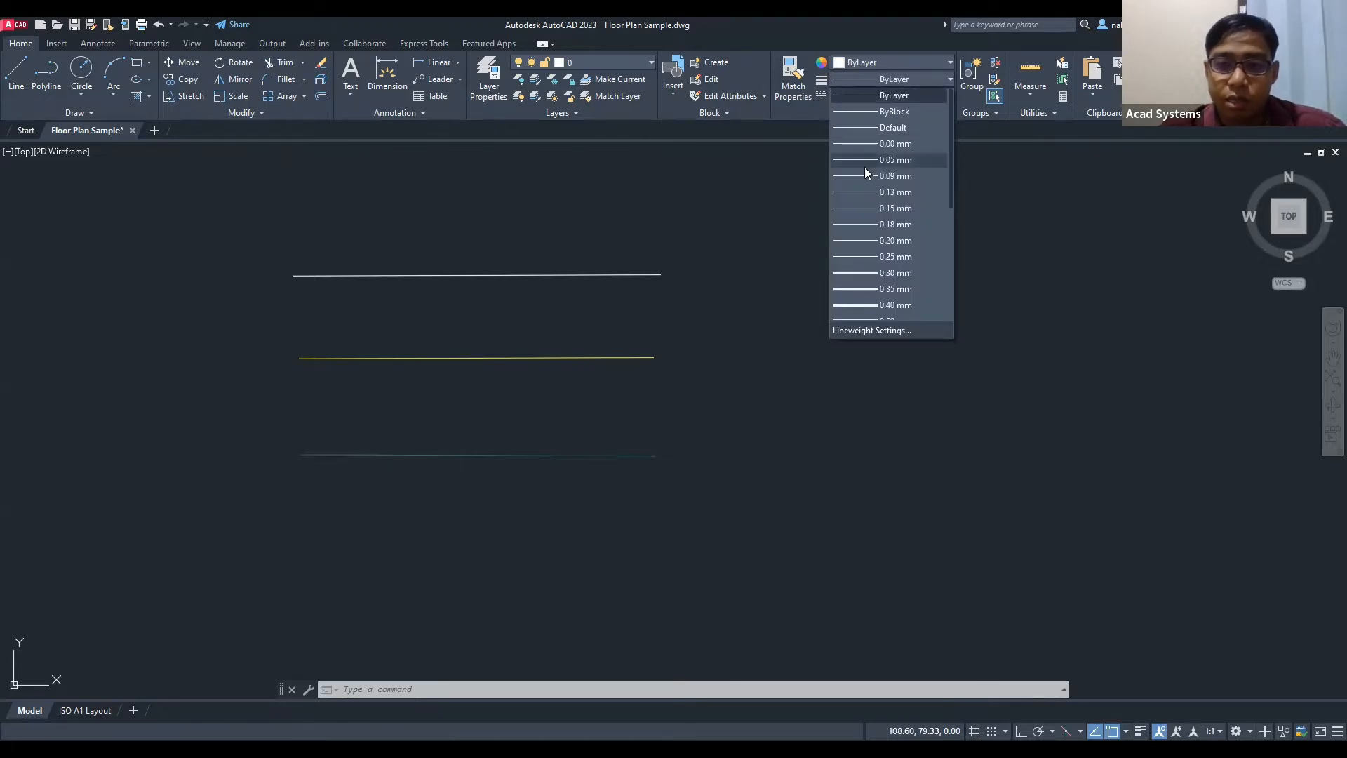
click(902, 95)
Step: Look through the full range of available lineweights and open the lineweight settings
click(911, 79)
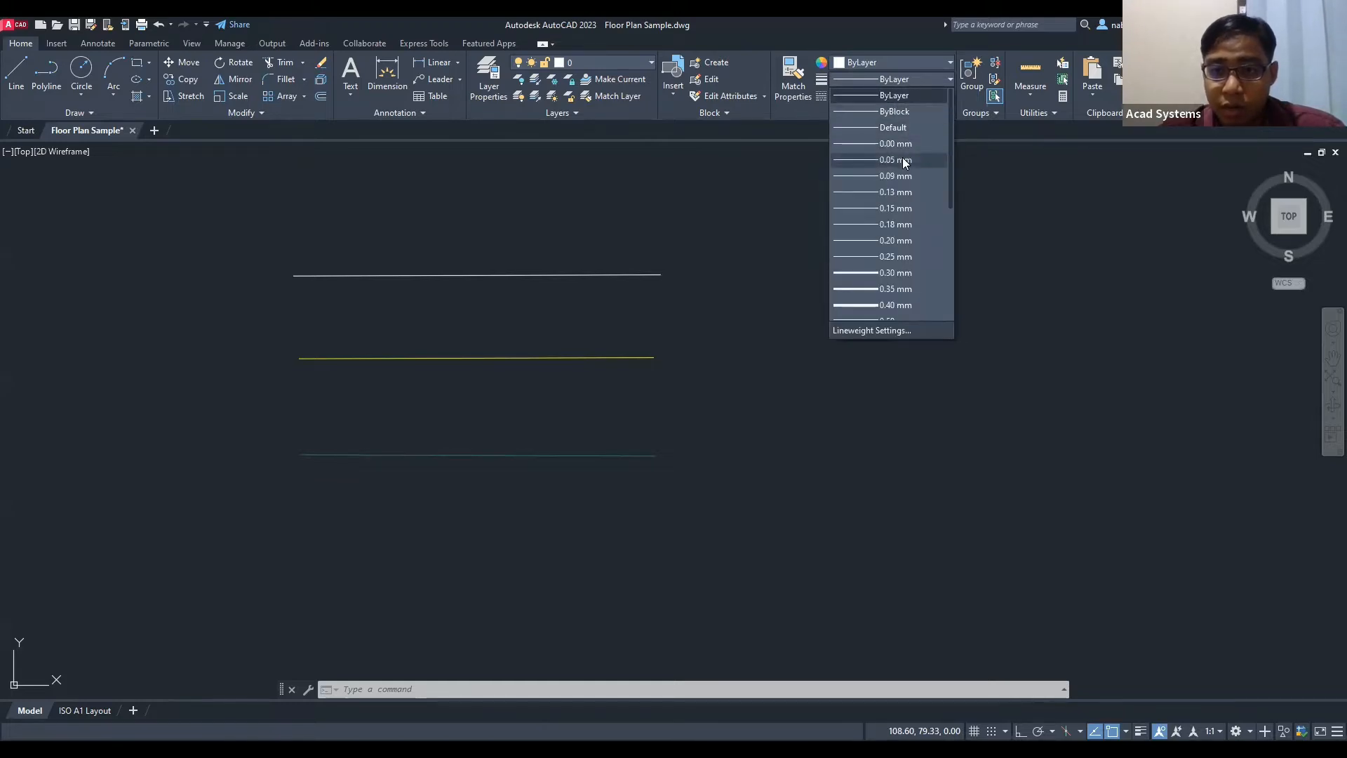
scroll(896, 170, down, 1)
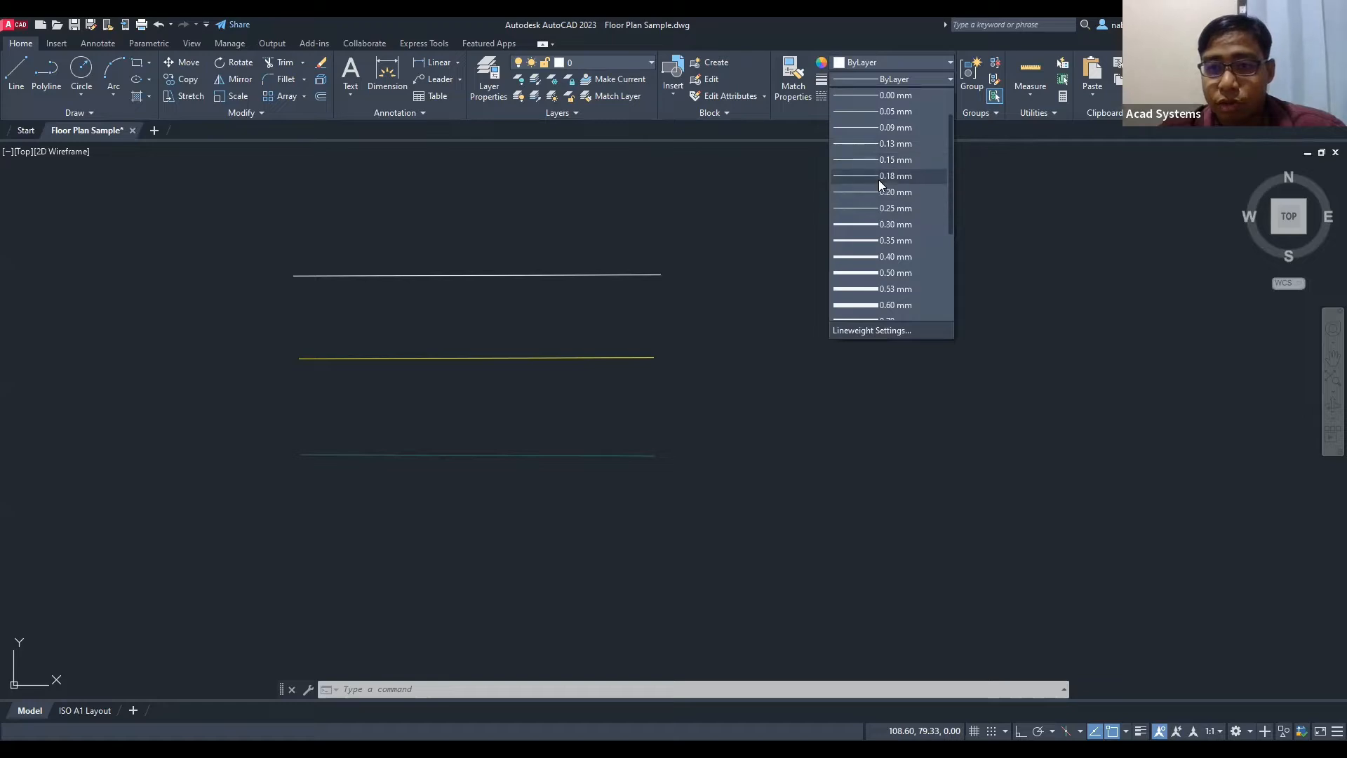
scroll(898, 205, down, 1)
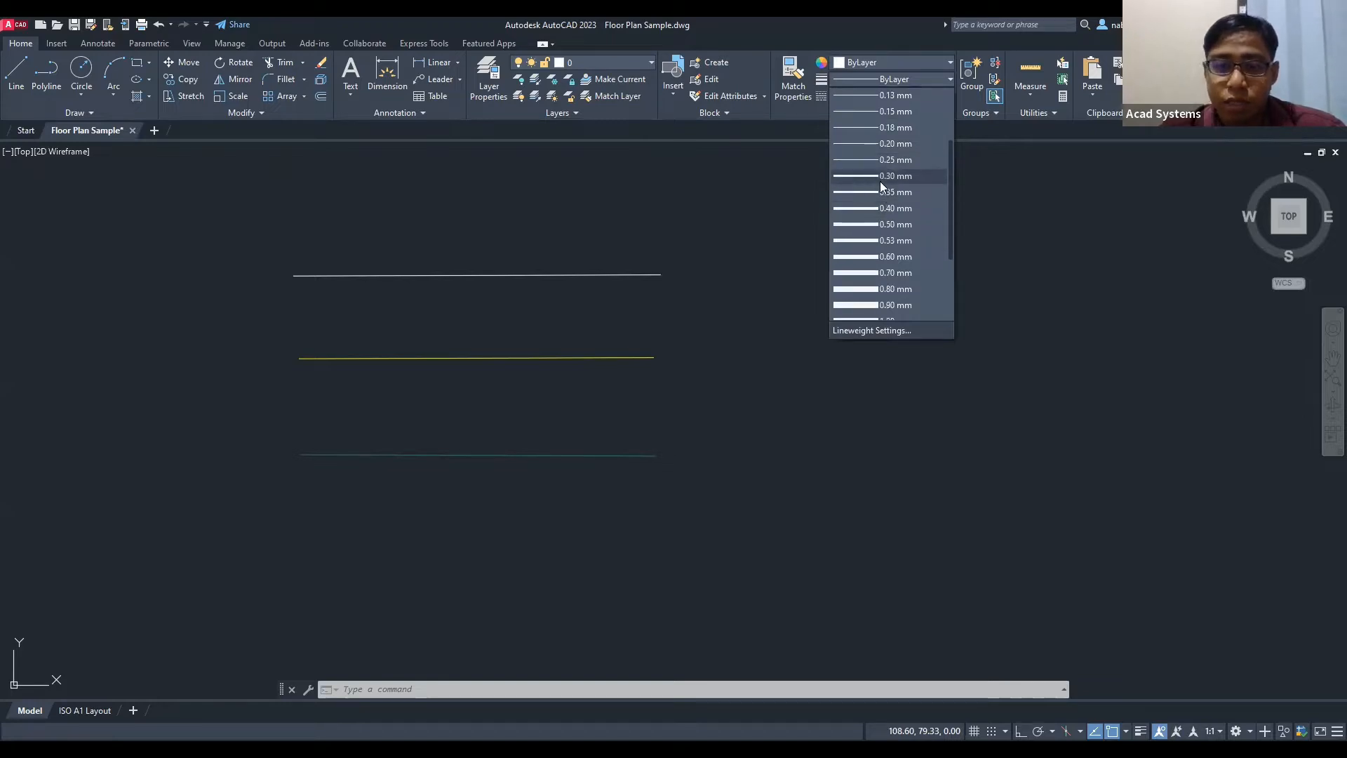
scroll(880, 185, down, 2)
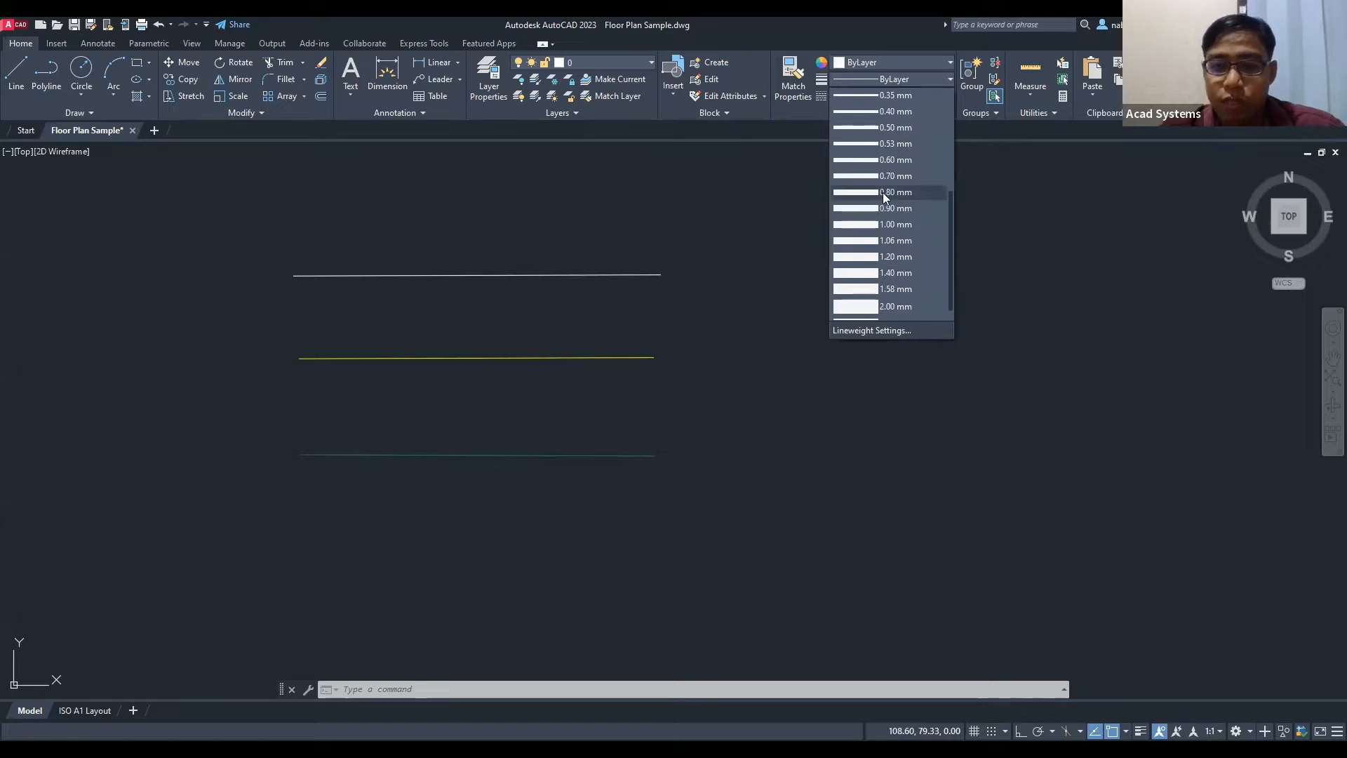
scroll(880, 195, down, 1)
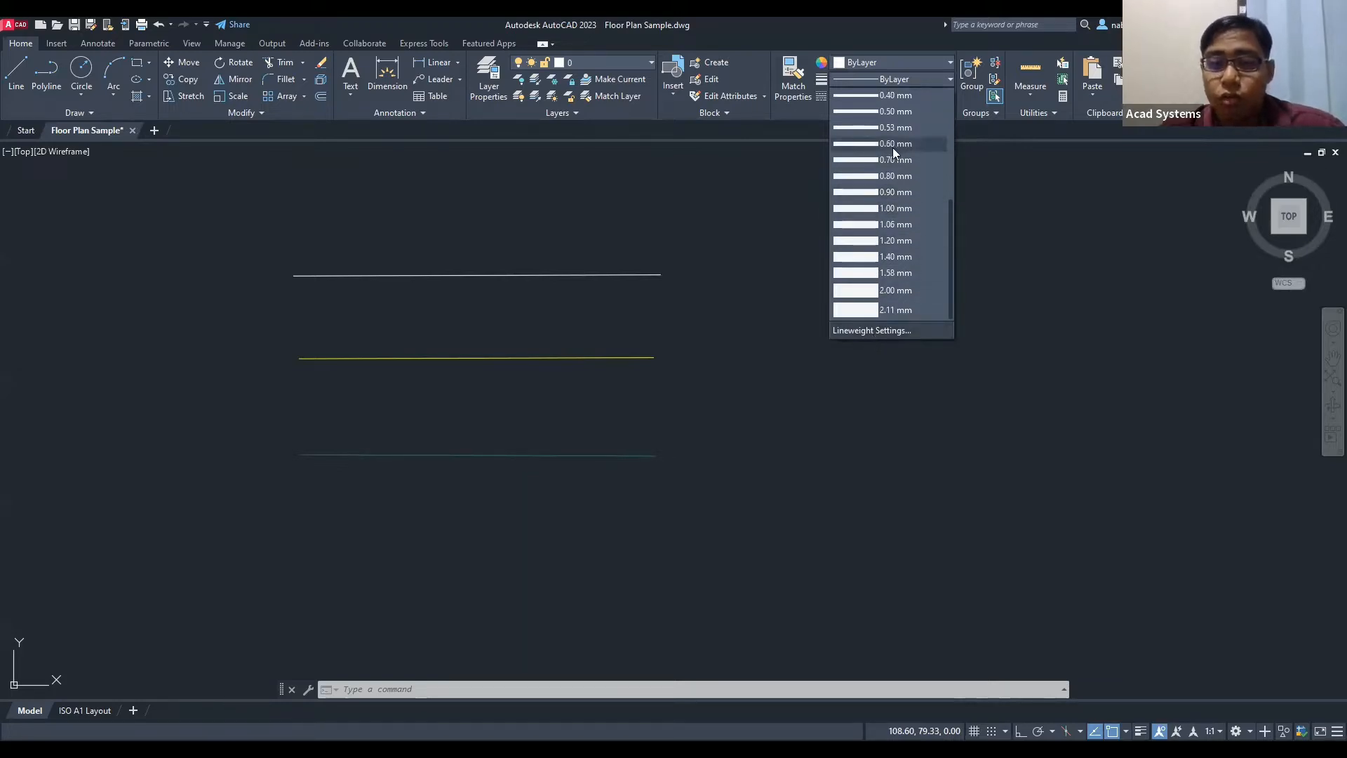
click(870, 333)
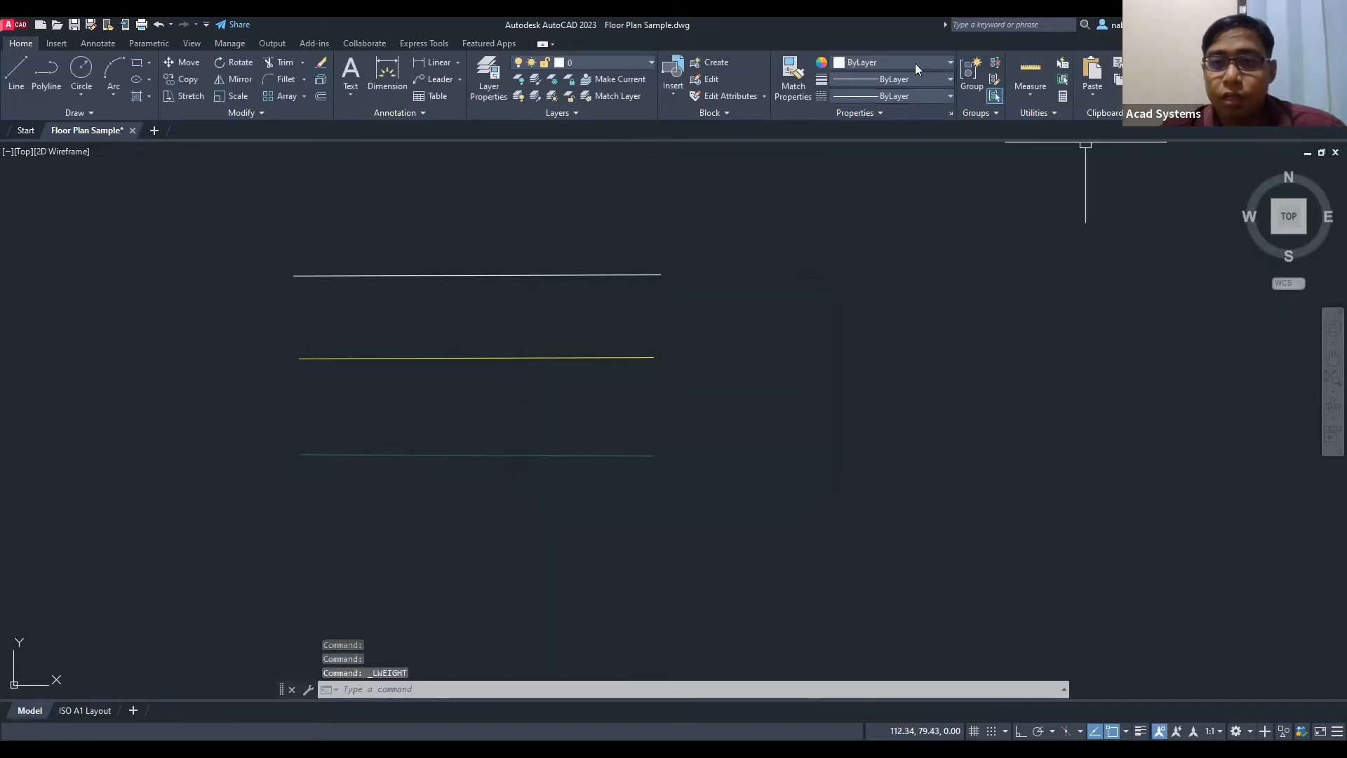
Step: Set the lineweight of the lowest, teal line to 0.35 mm and deselect it
middle_drag(615, 334, 693, 242)
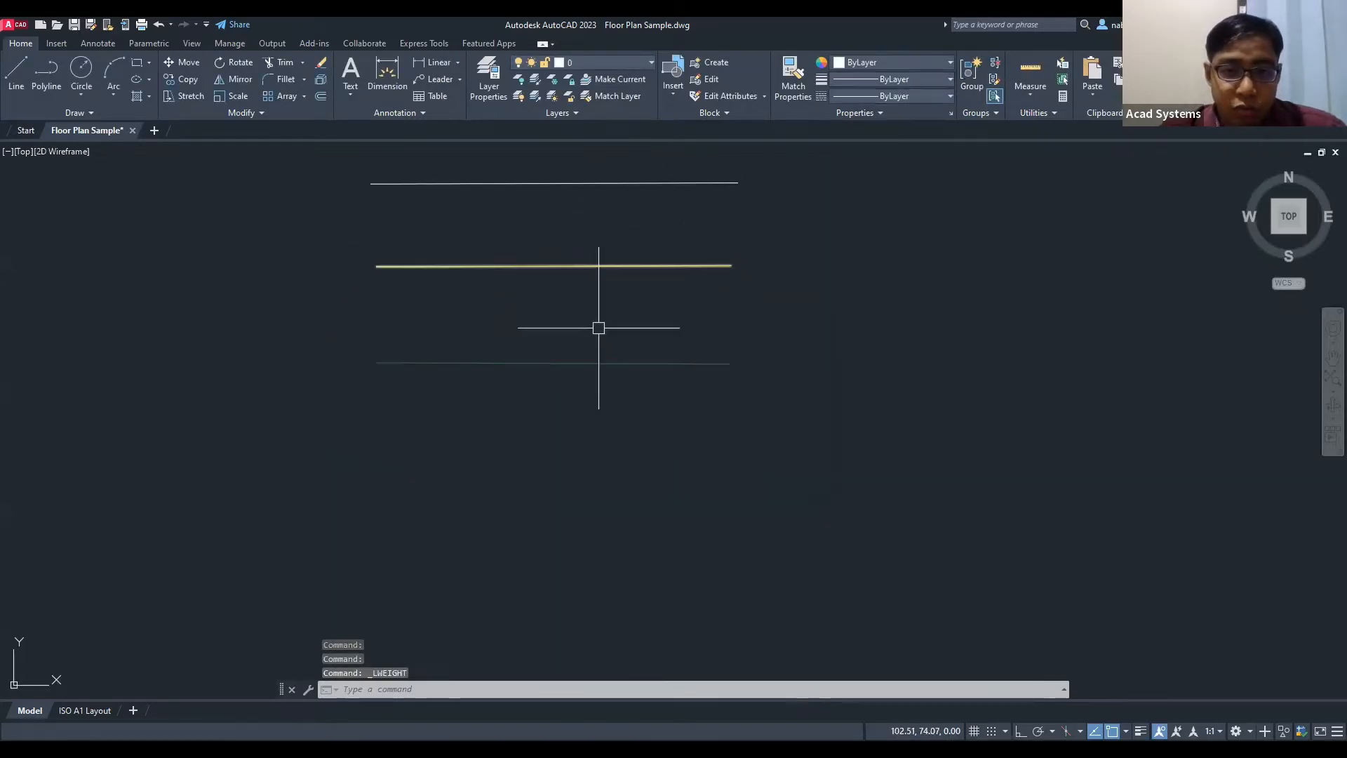
click(605, 365)
click(888, 76)
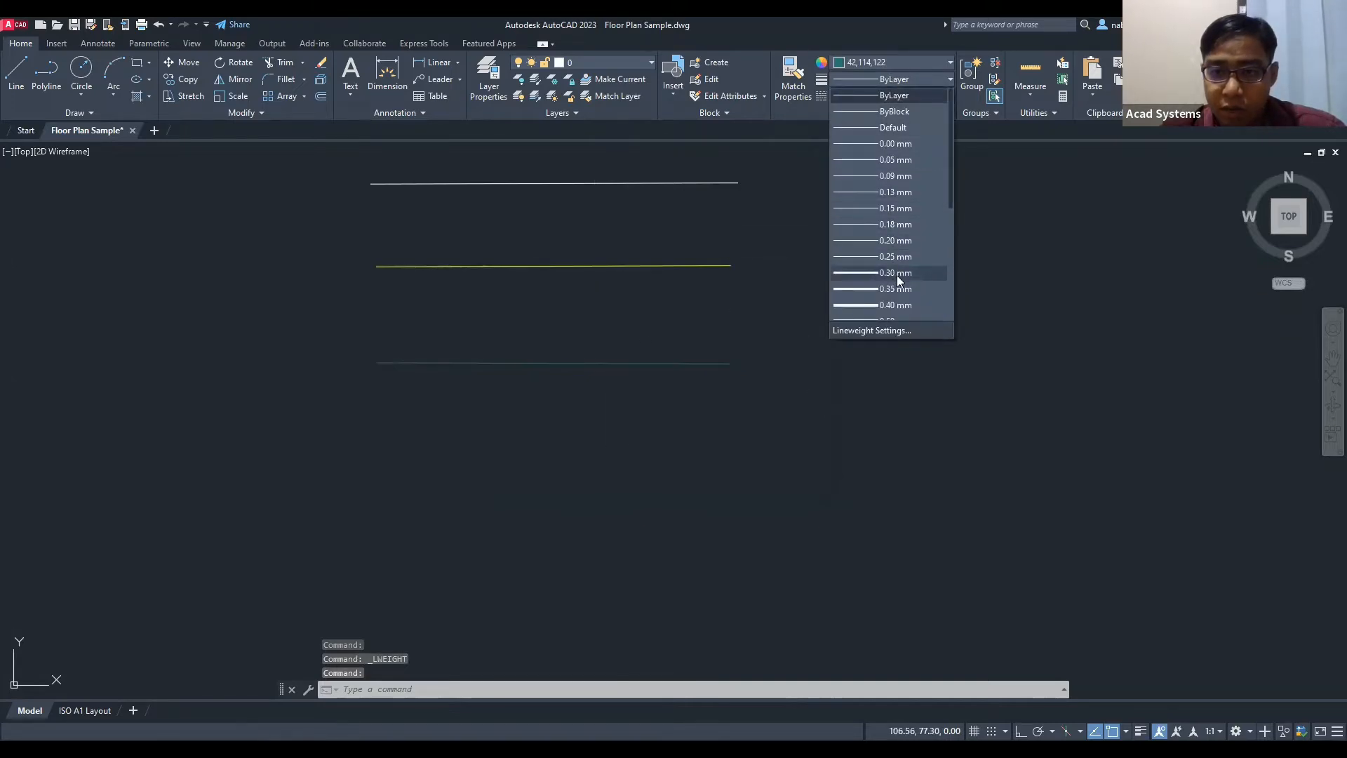
scroll(903, 279, down, 1)
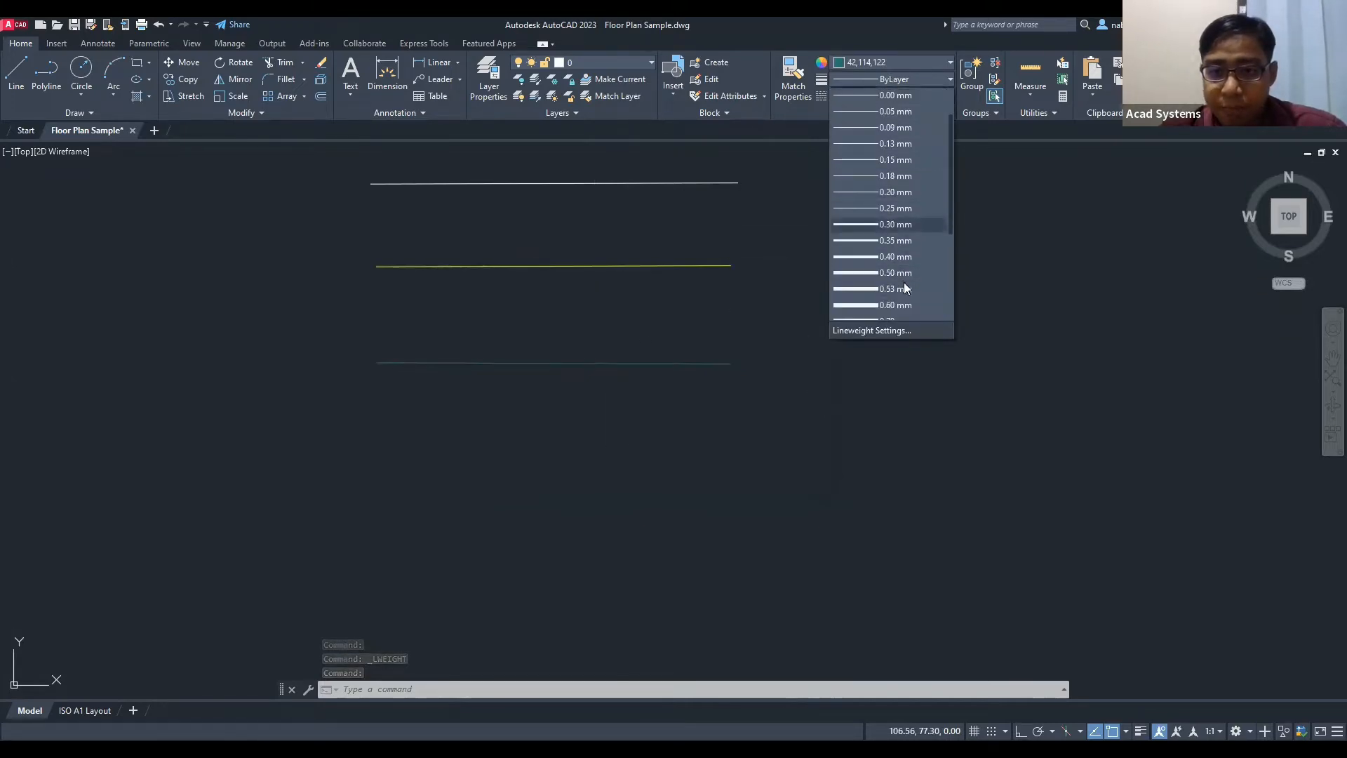
click(898, 241)
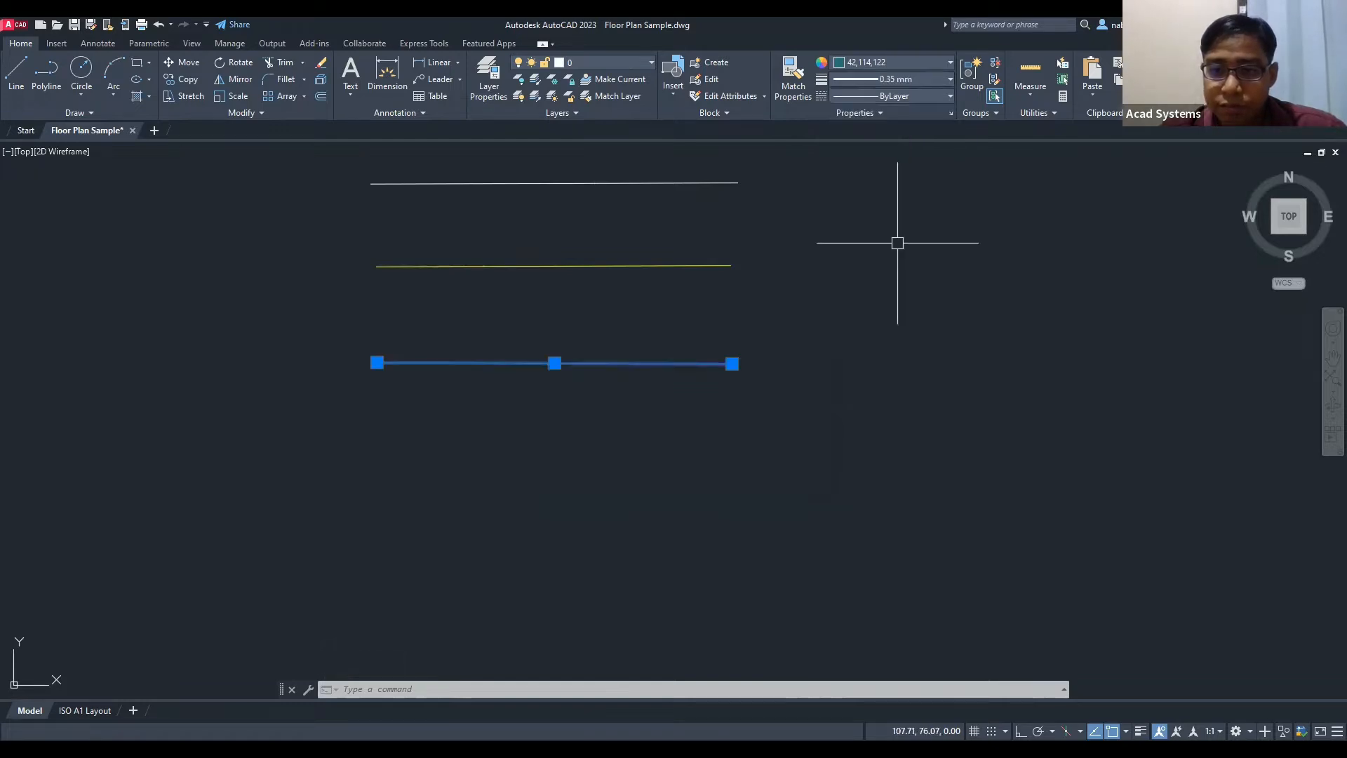
key(Escape)
Step: Set the lineweight of the uppermost white line to 0.00 mm and deselect it
click(698, 184)
click(906, 80)
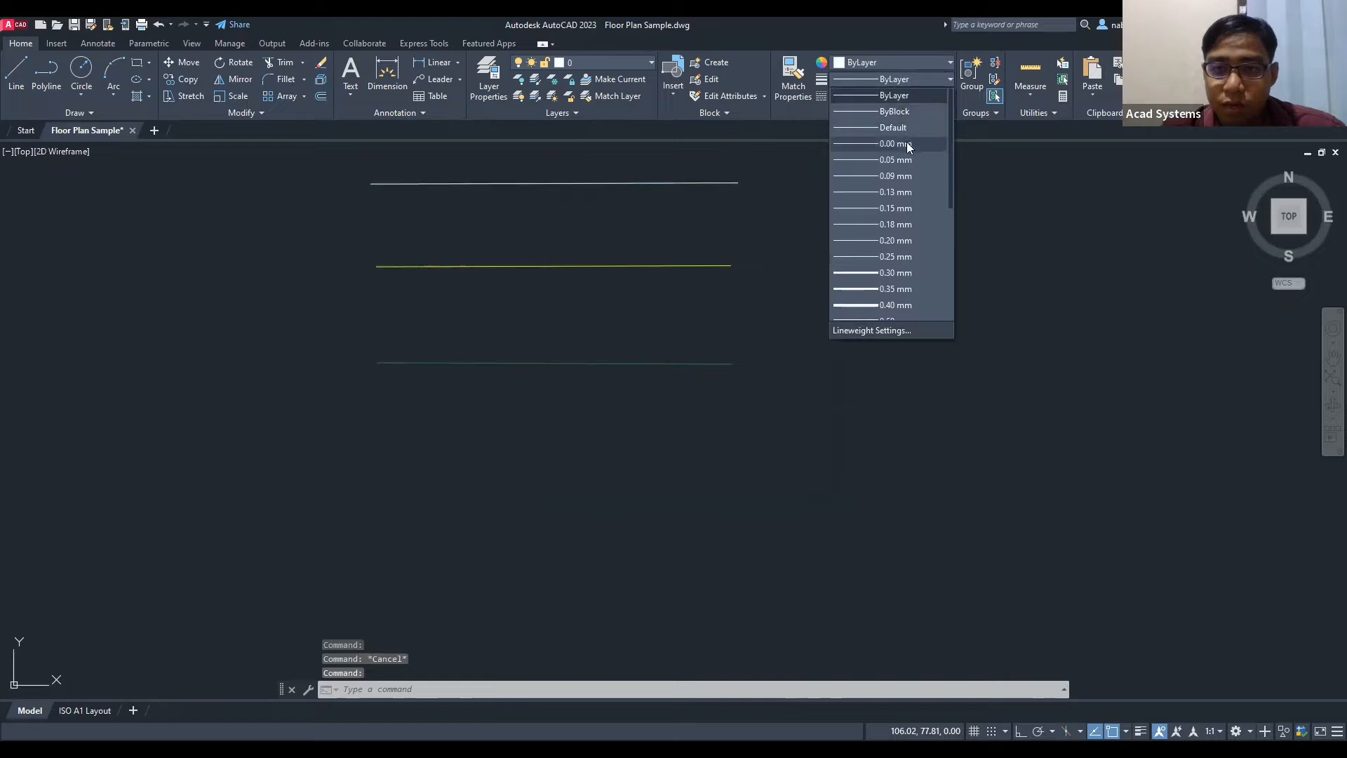
click(896, 144)
key(Escape)
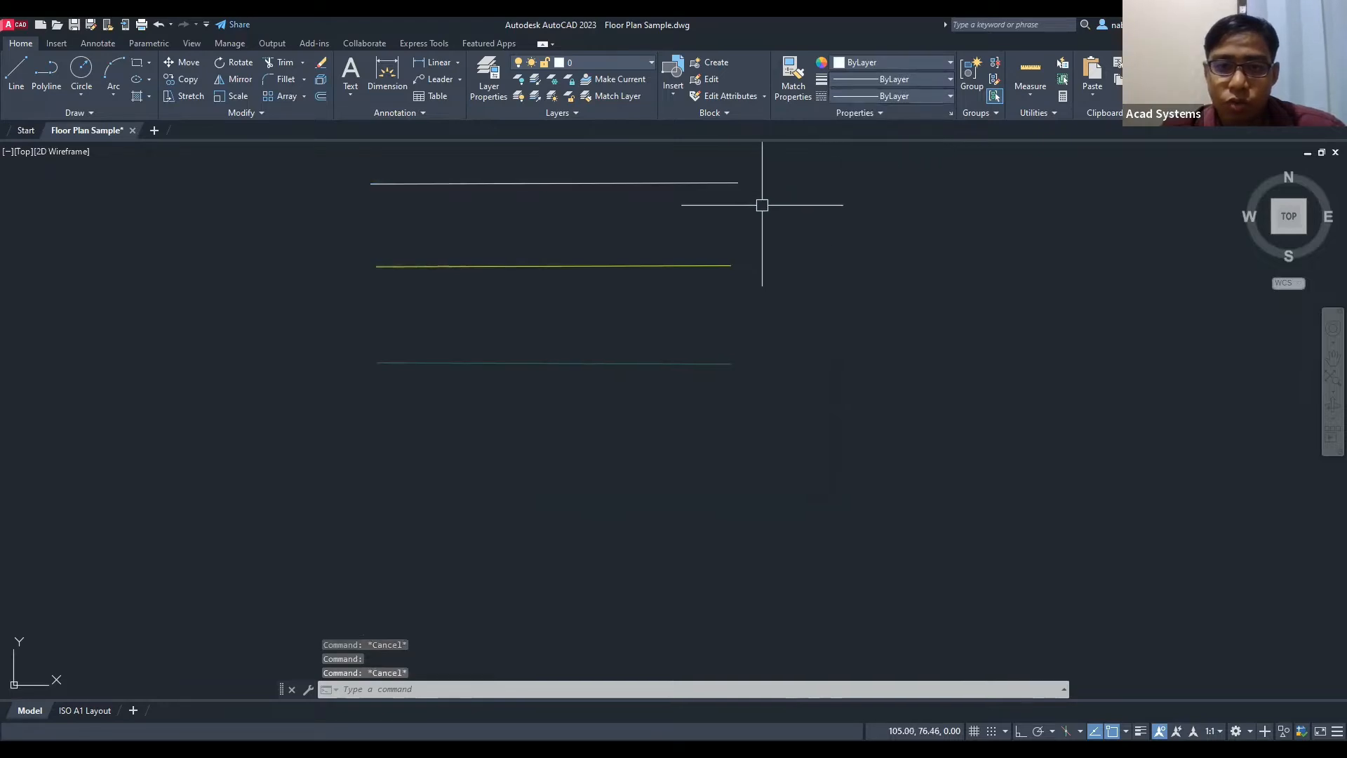
Step: Set the lineweight of the middle yellow line to 1.00 mm and deselect it
click(709, 265)
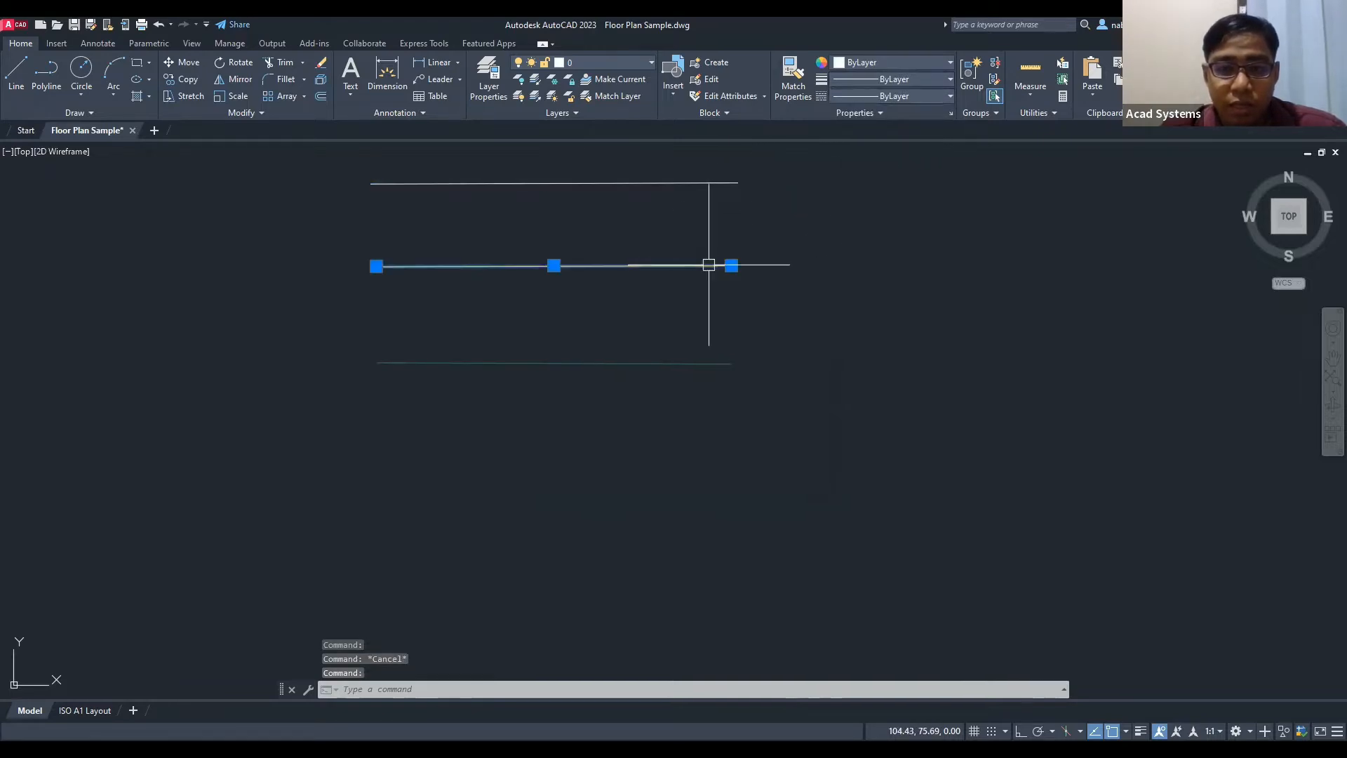
click(908, 80)
scroll(905, 181, down, 3)
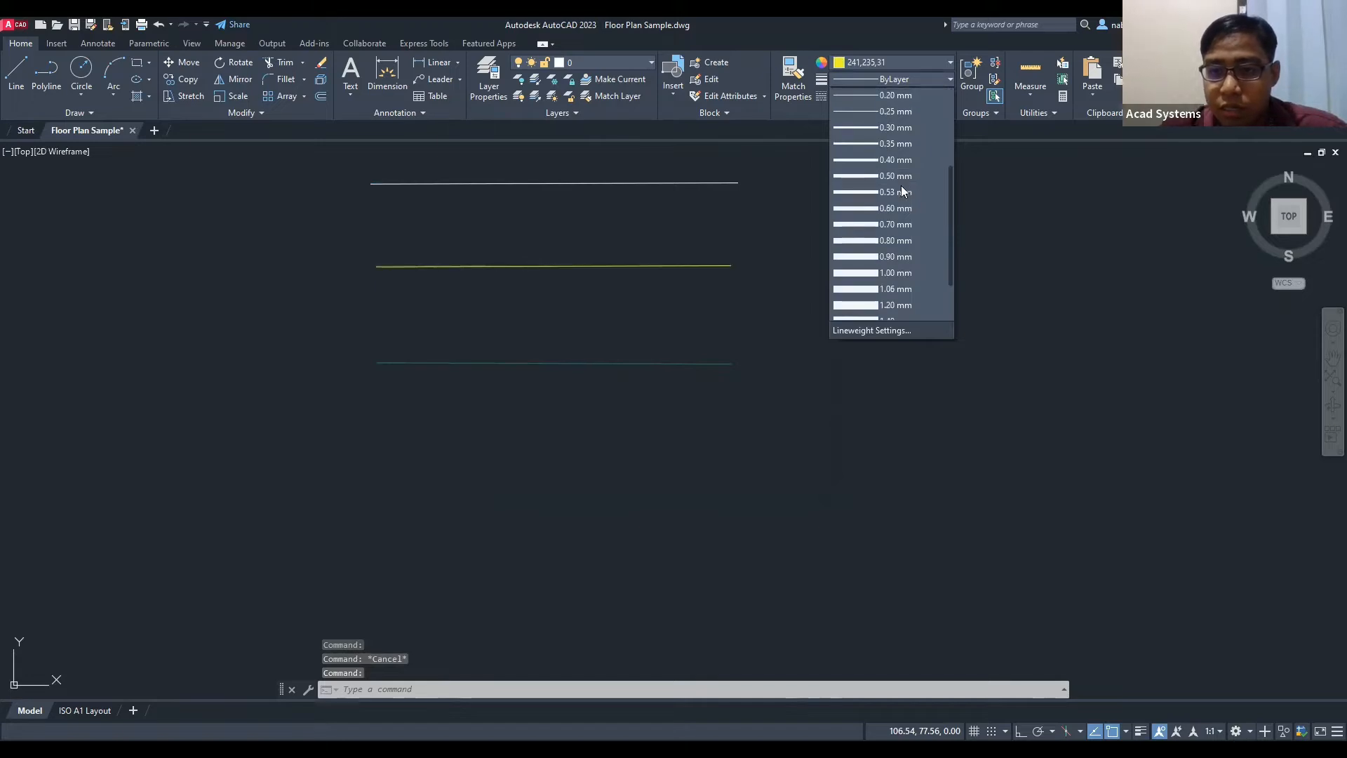
click(883, 274)
scroll(836, 237, down, 2)
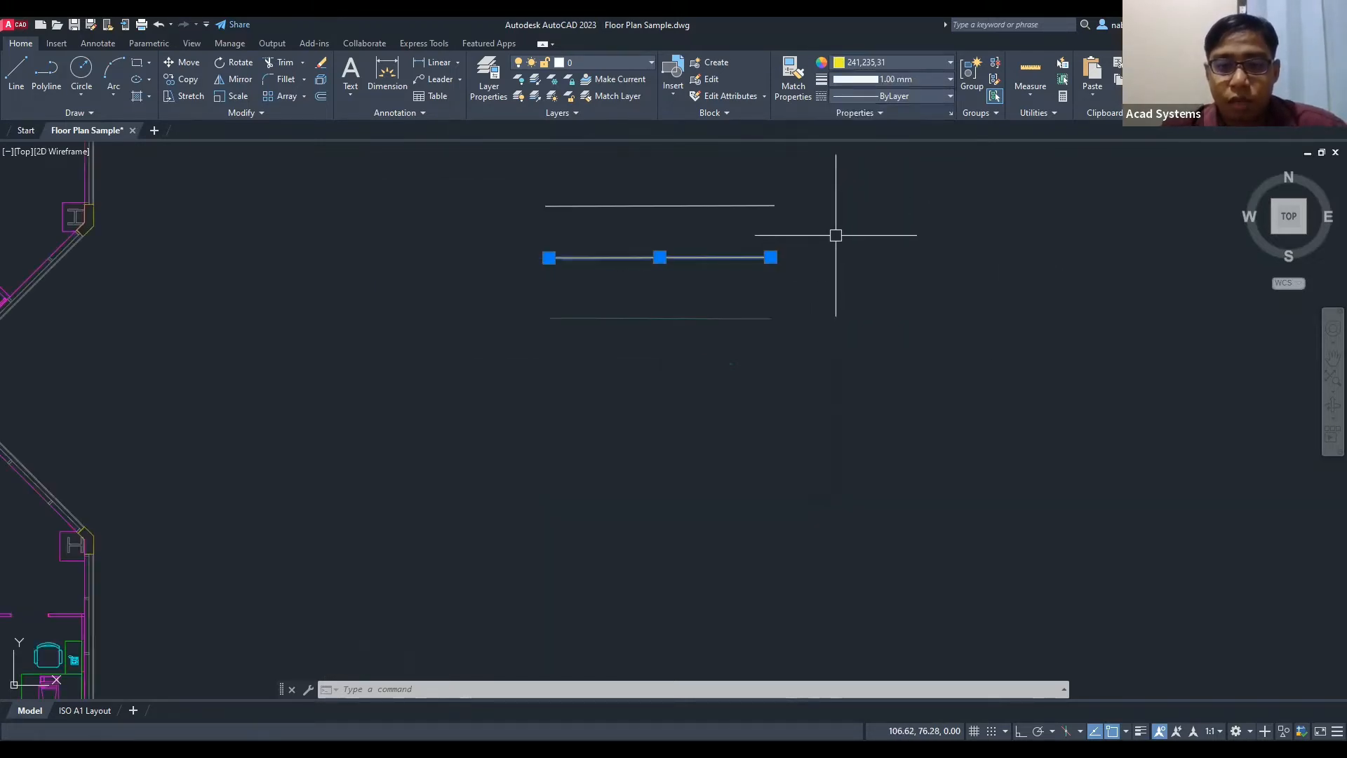
key(Escape)
scroll(754, 197, up, 3)
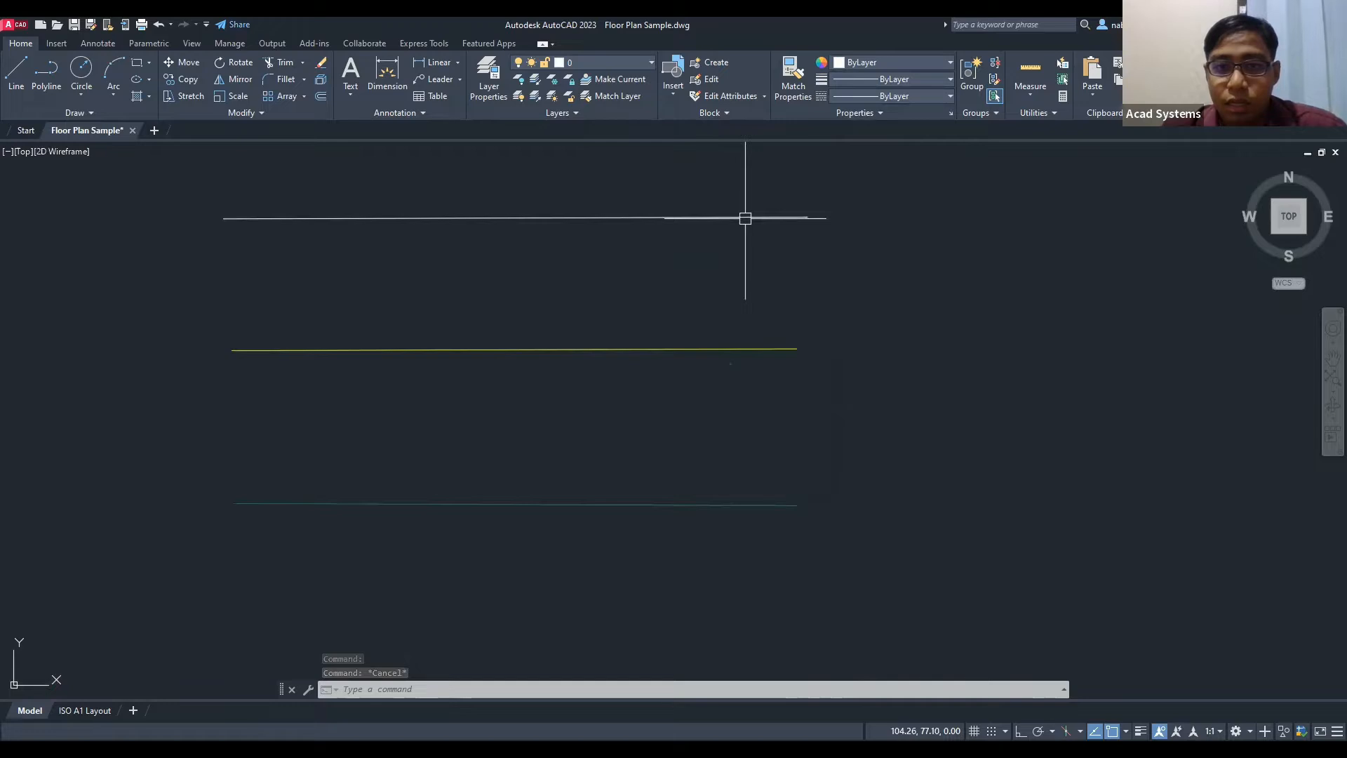
Step: Check the lineweights assigned to the yellow line and the teal line, deselecting each one
click(746, 218)
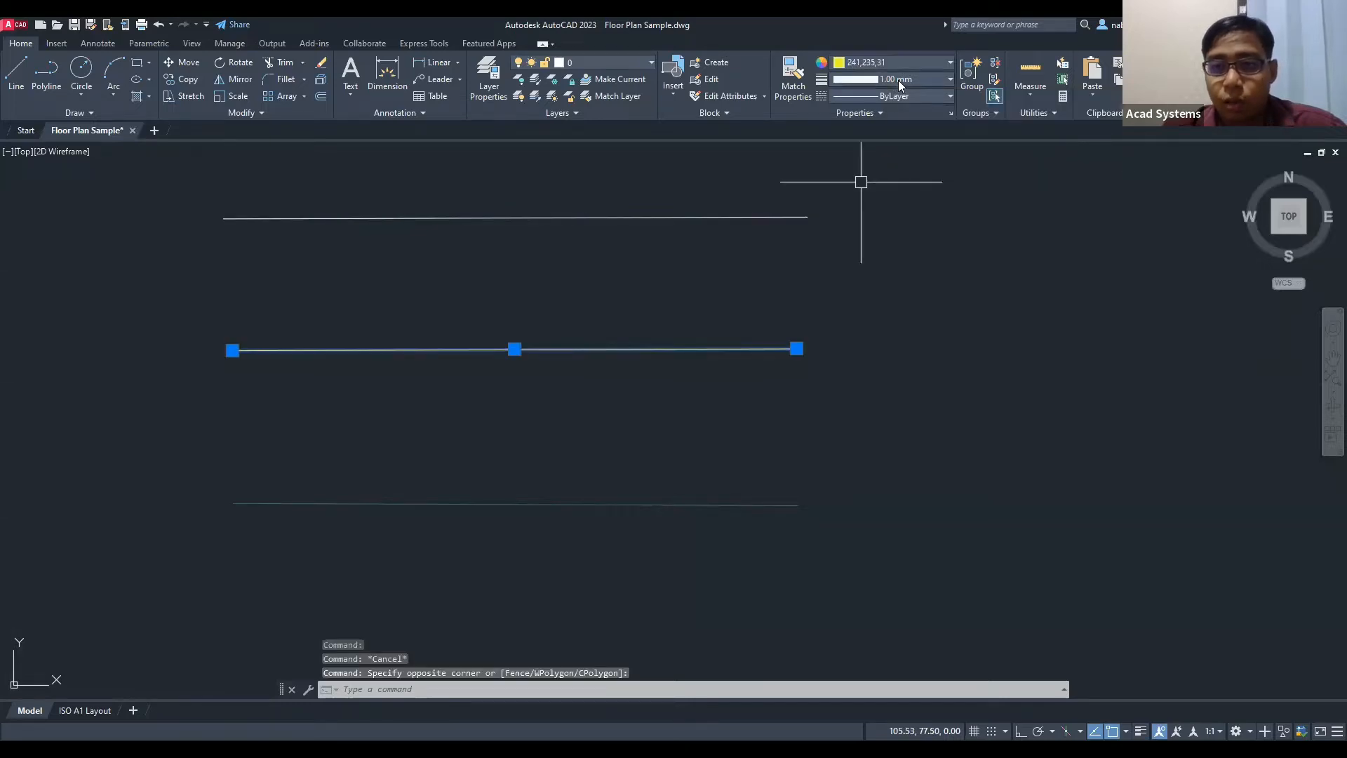
key(Escape)
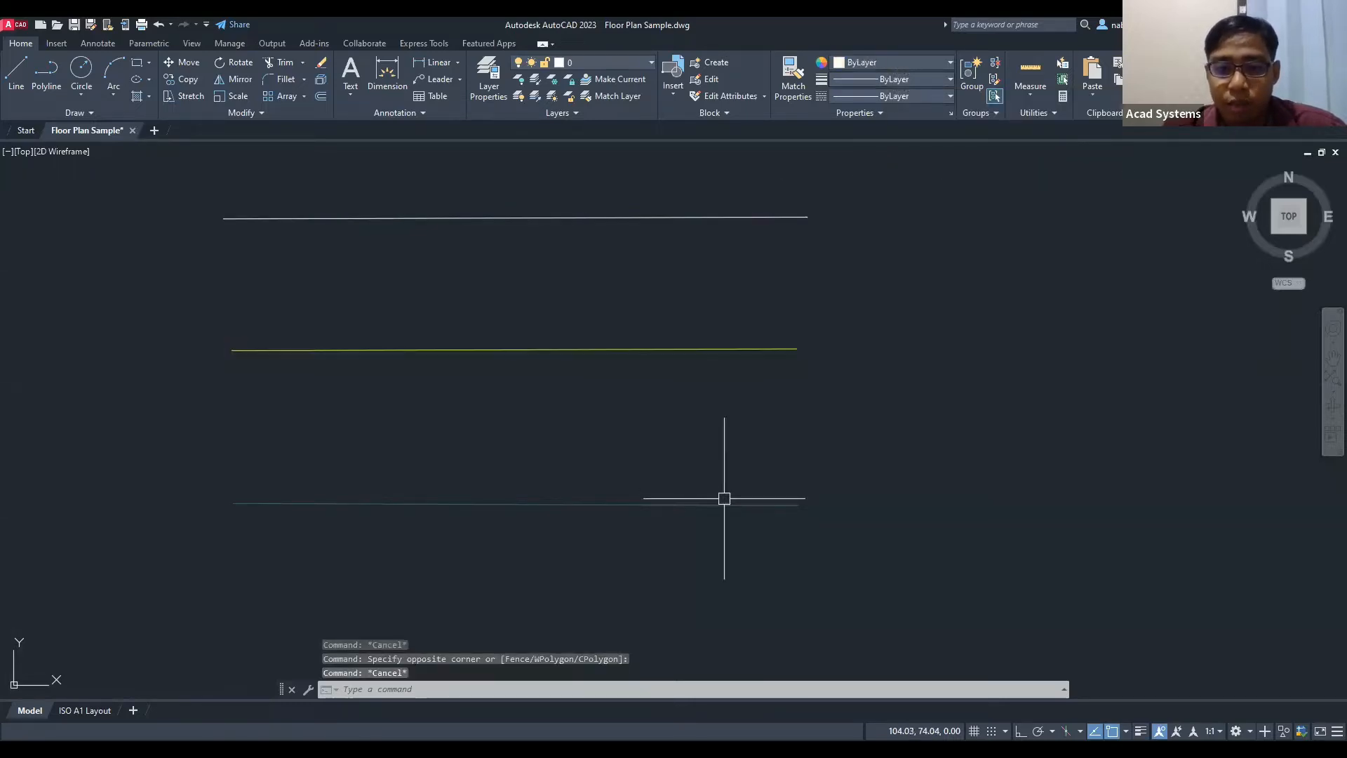
click(723, 502)
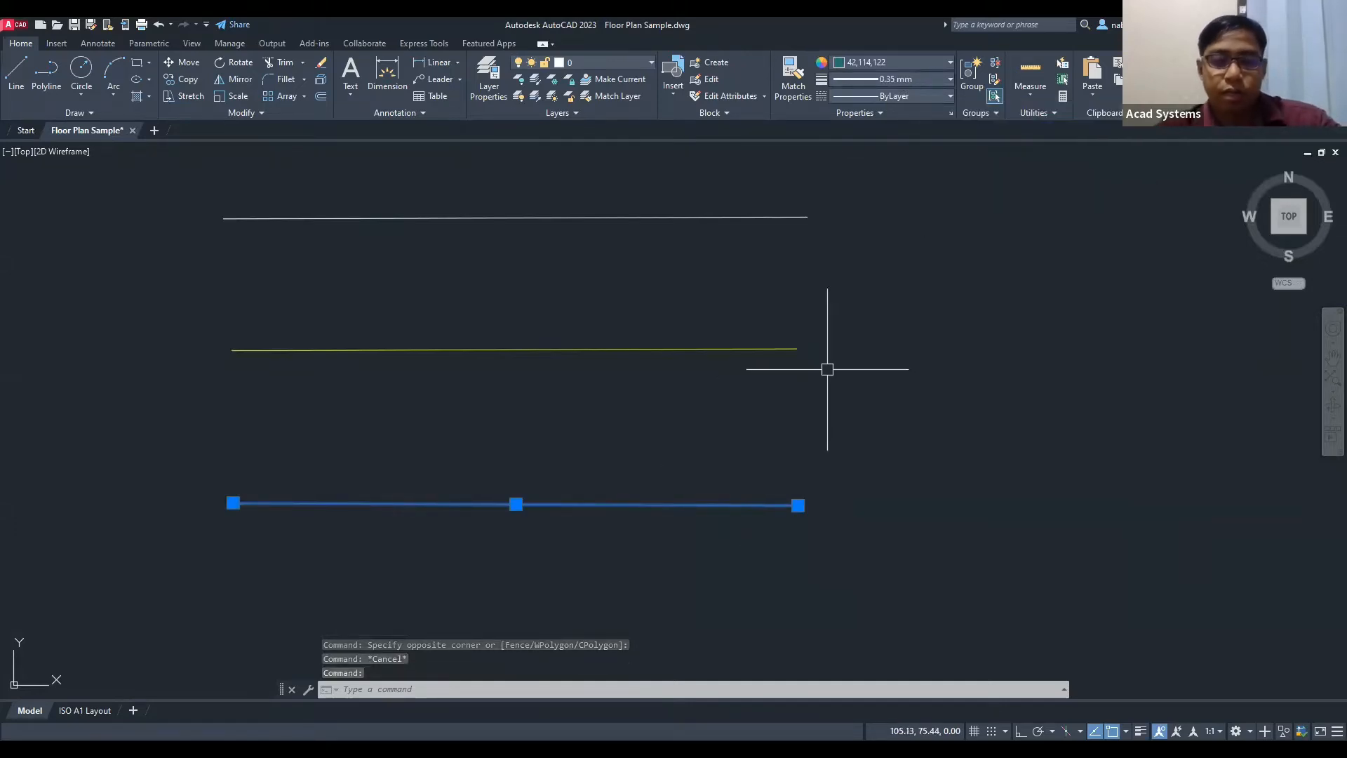
key(Escape)
key(Escape)
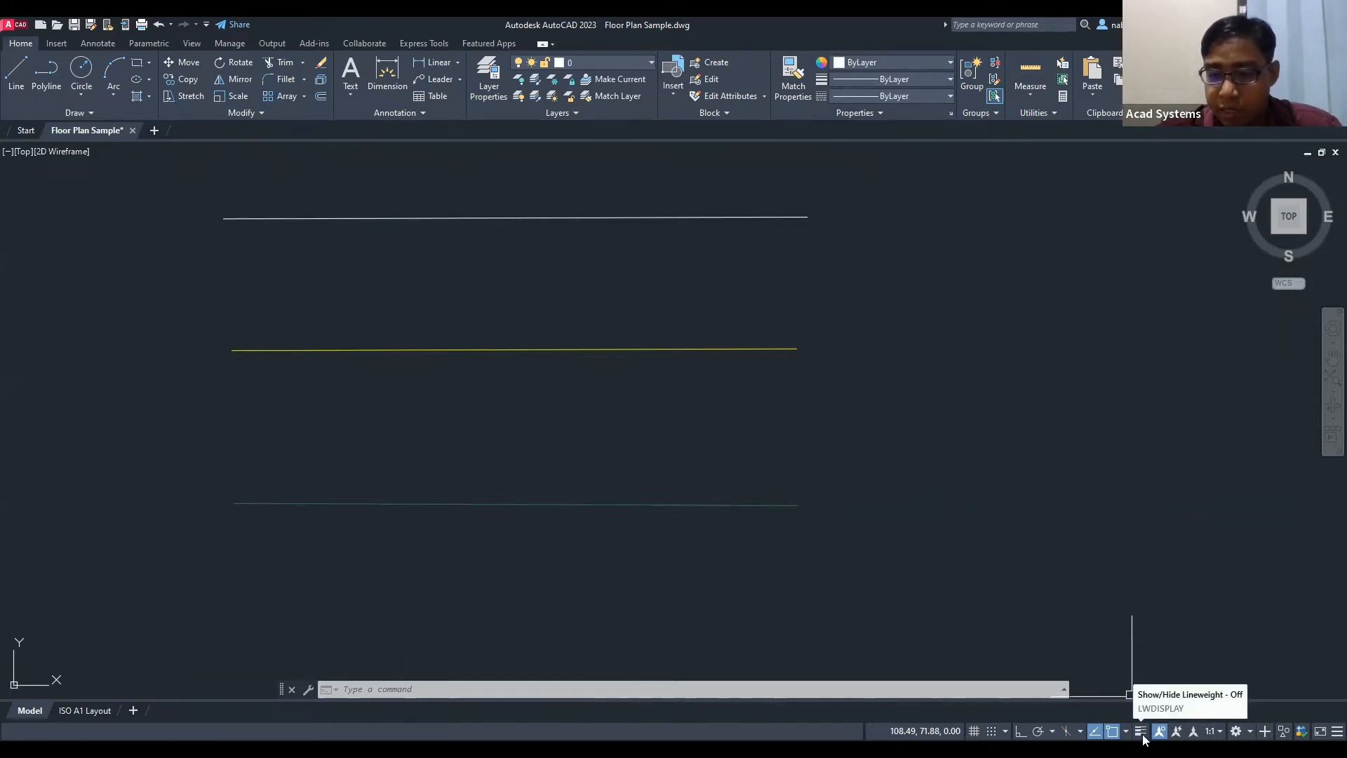
Step: Check the status bar customization options for LineWeight and turn on lineweight display in the drawing
click(1327, 737)
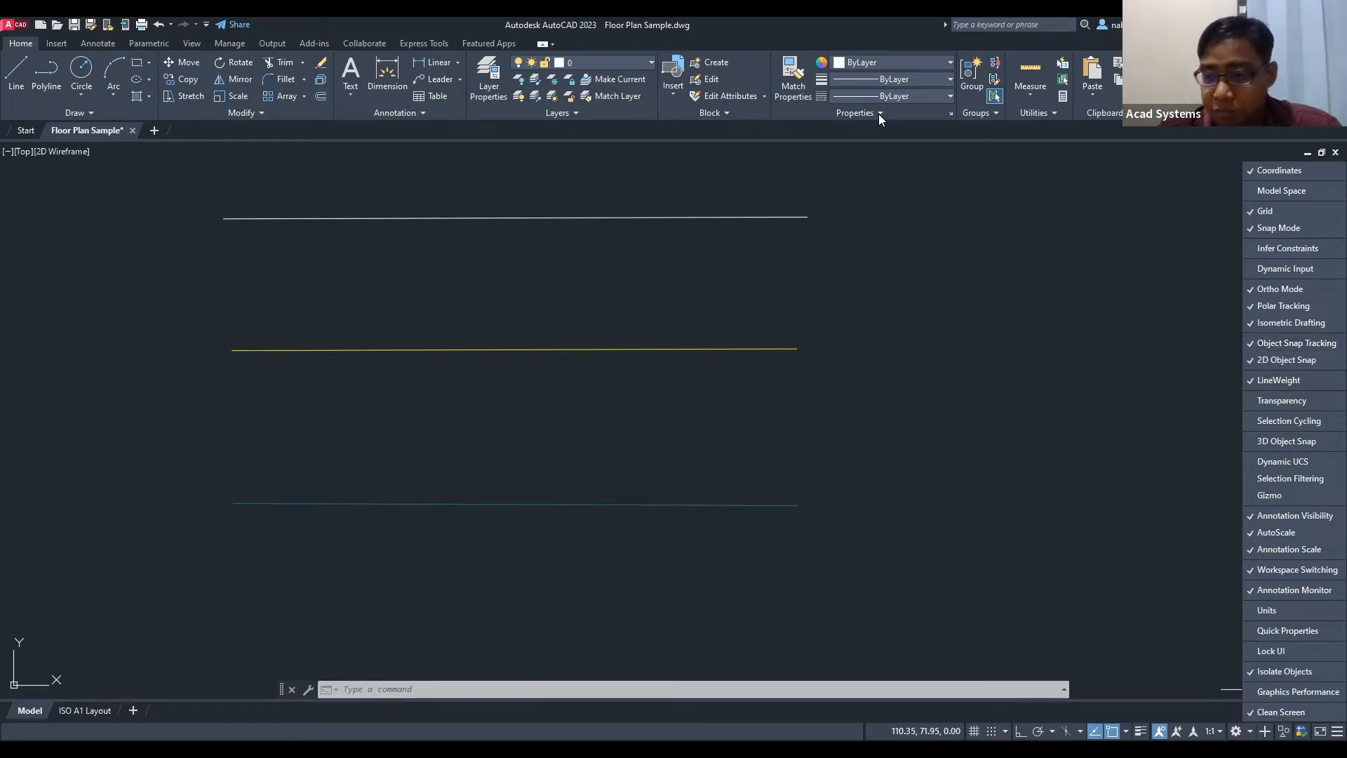
key(Escape)
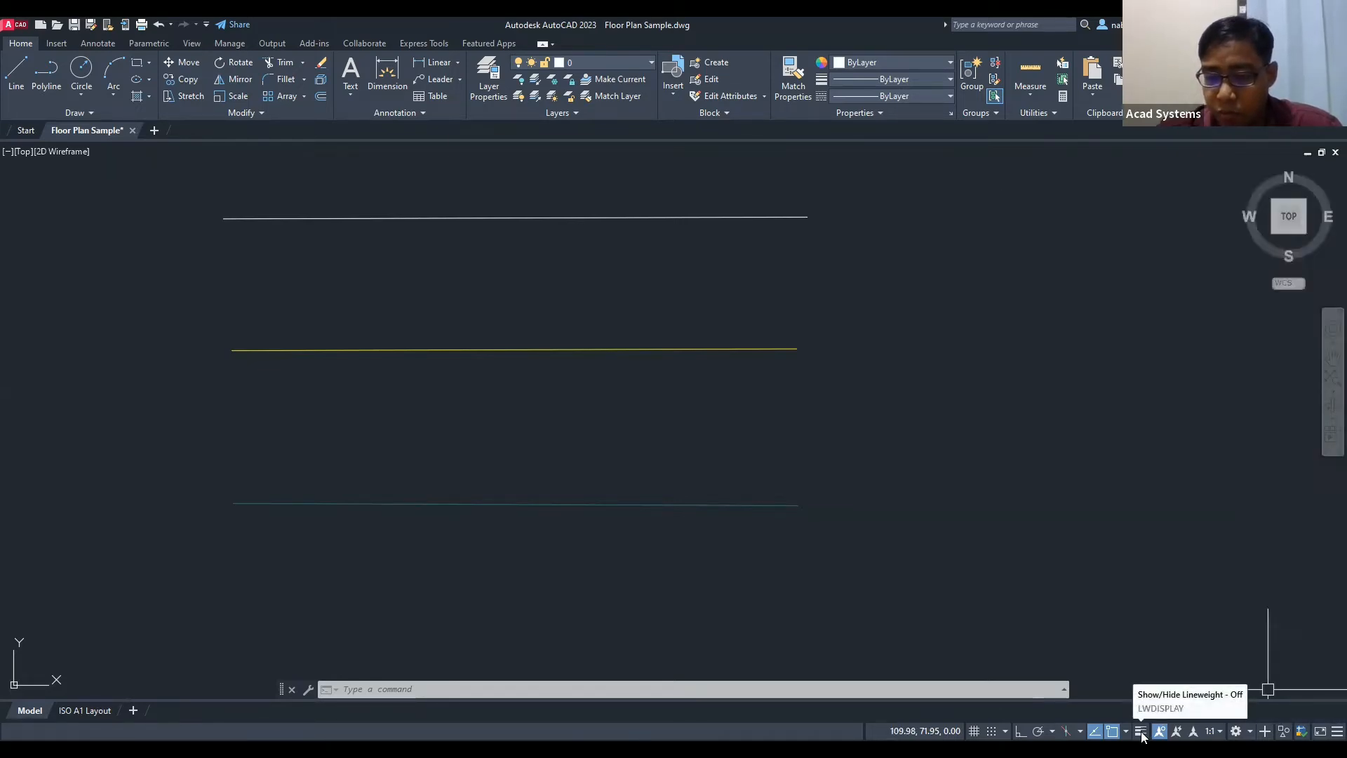
click(1141, 732)
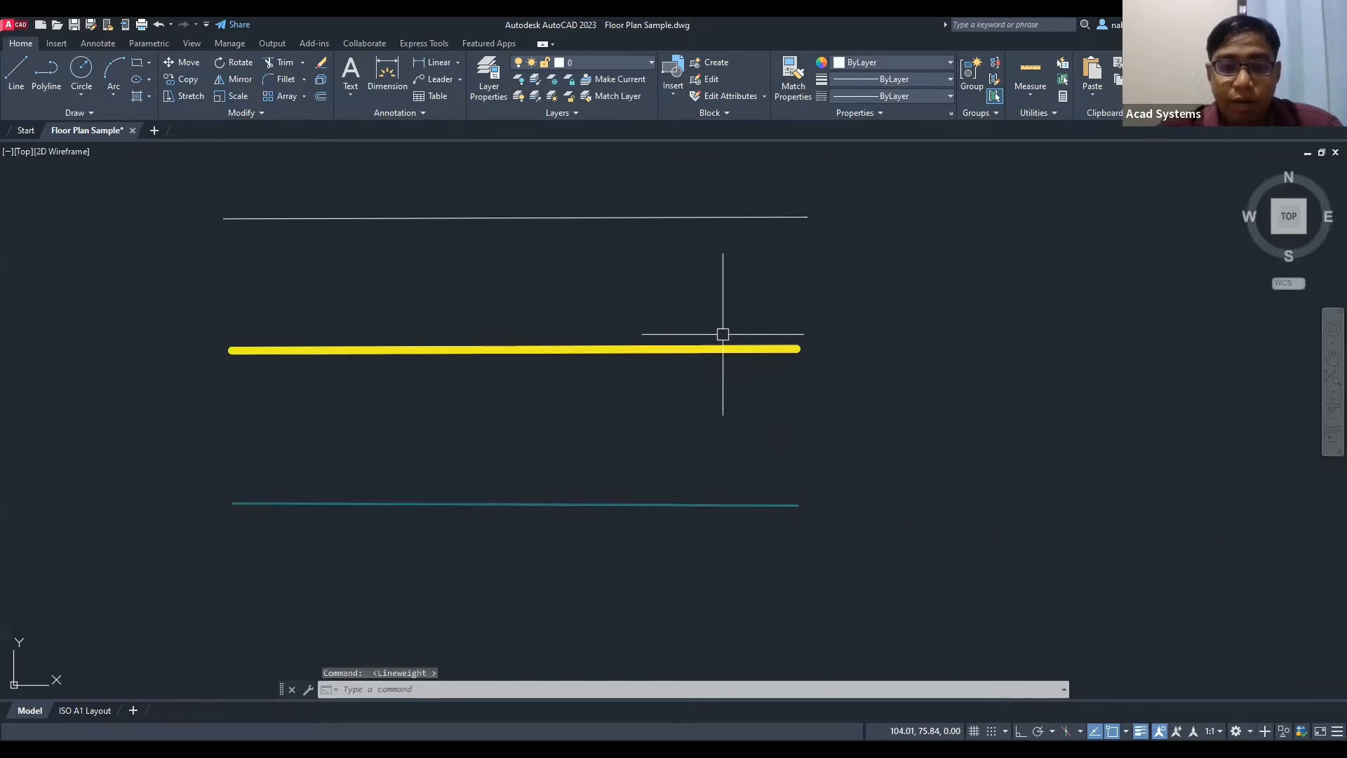
Step: Draw a nearly horizontal line below the three others with the current lineweight set to 1.06 mm
scroll(723, 334, down, 2)
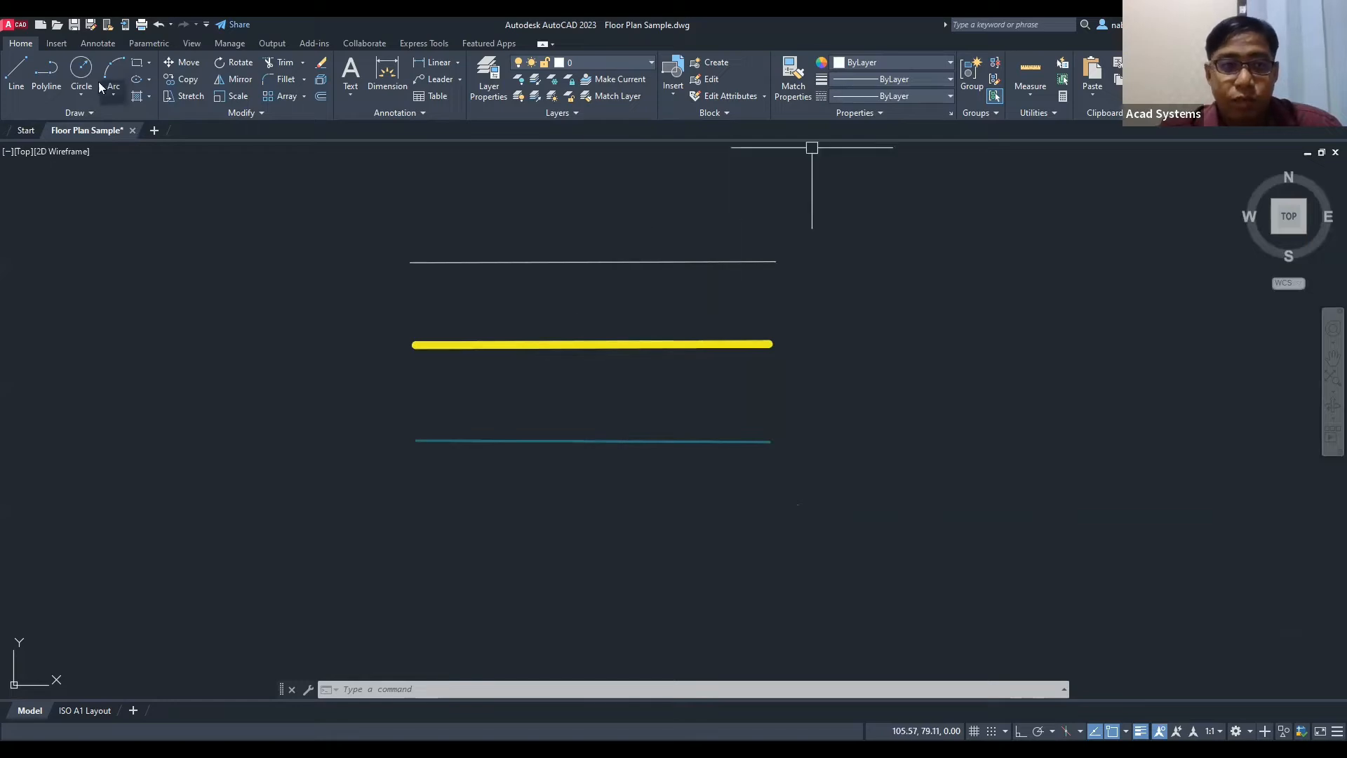
click(17, 85)
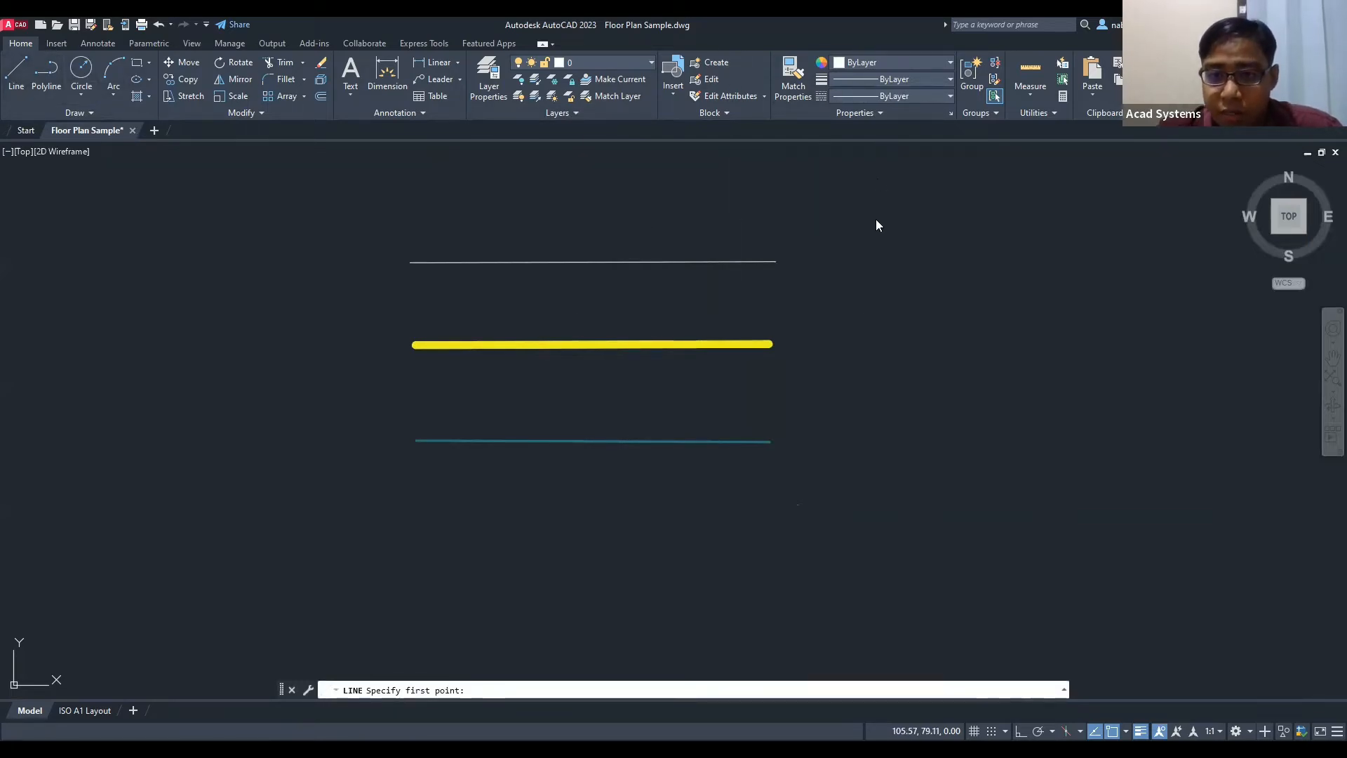
click(895, 79)
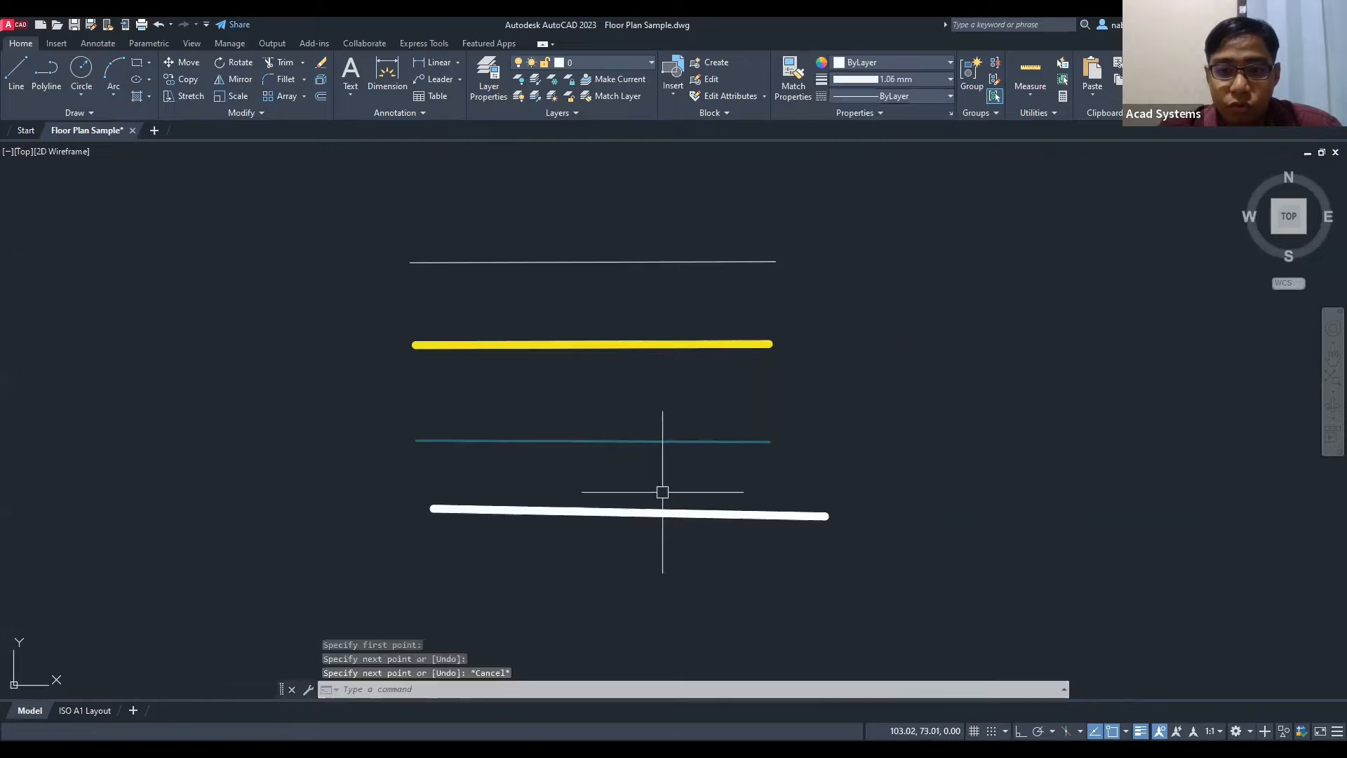
Step: Set the lineweight of the thick white line below the teal one to 2.11 mm and deselect it
click(668, 512)
click(912, 79)
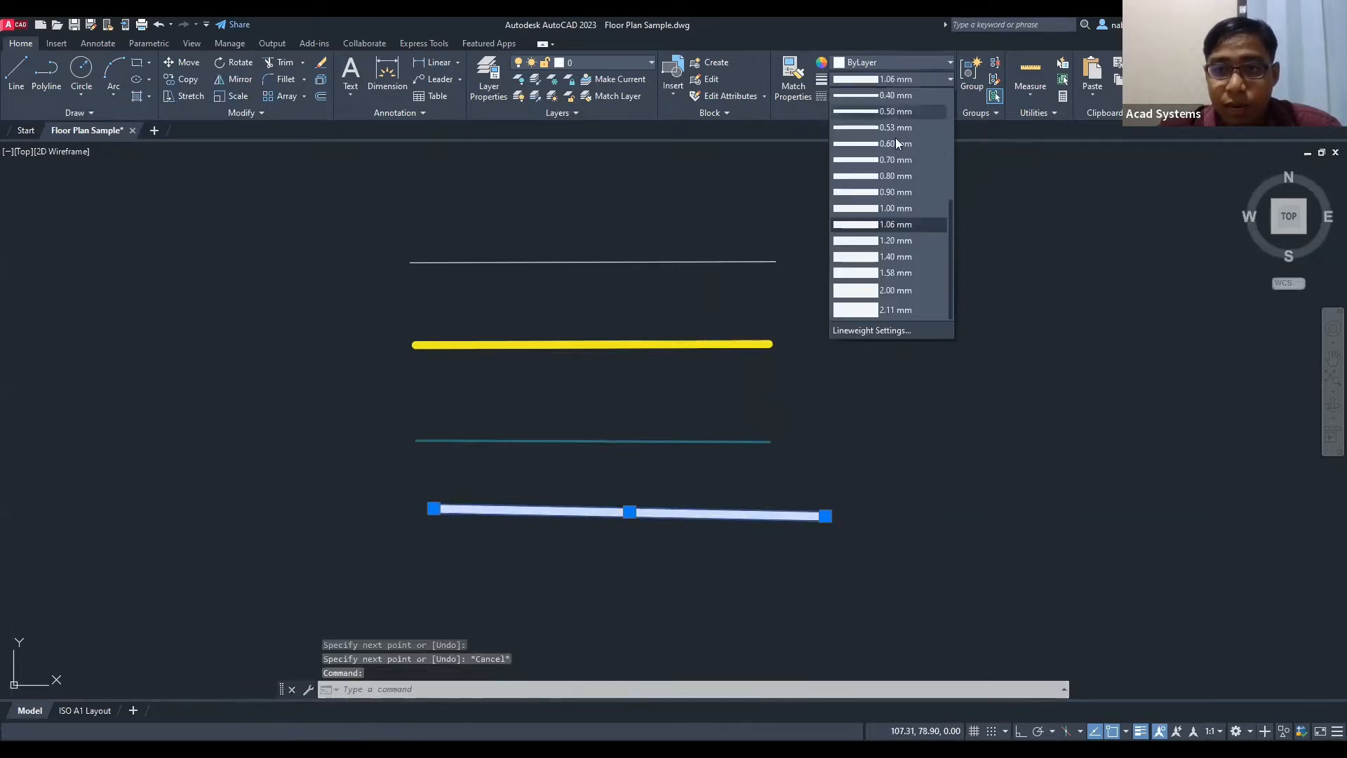
click(894, 312)
scroll(903, 300, down, 5)
key(Escape)
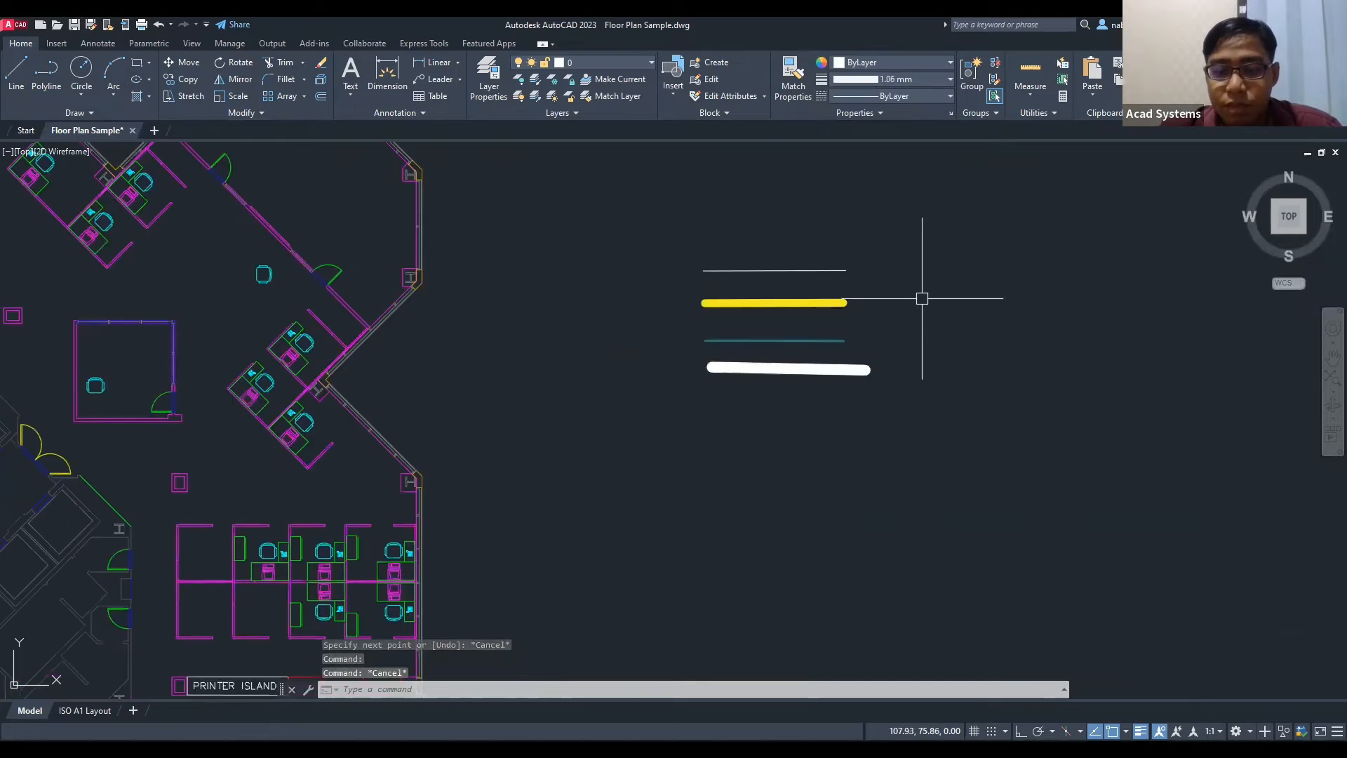
Step: Turn off lineweight display for the drawing
scroll(922, 298, down, 2)
middle_drag(912, 301, 692, 330)
scroll(692, 331, up, 4)
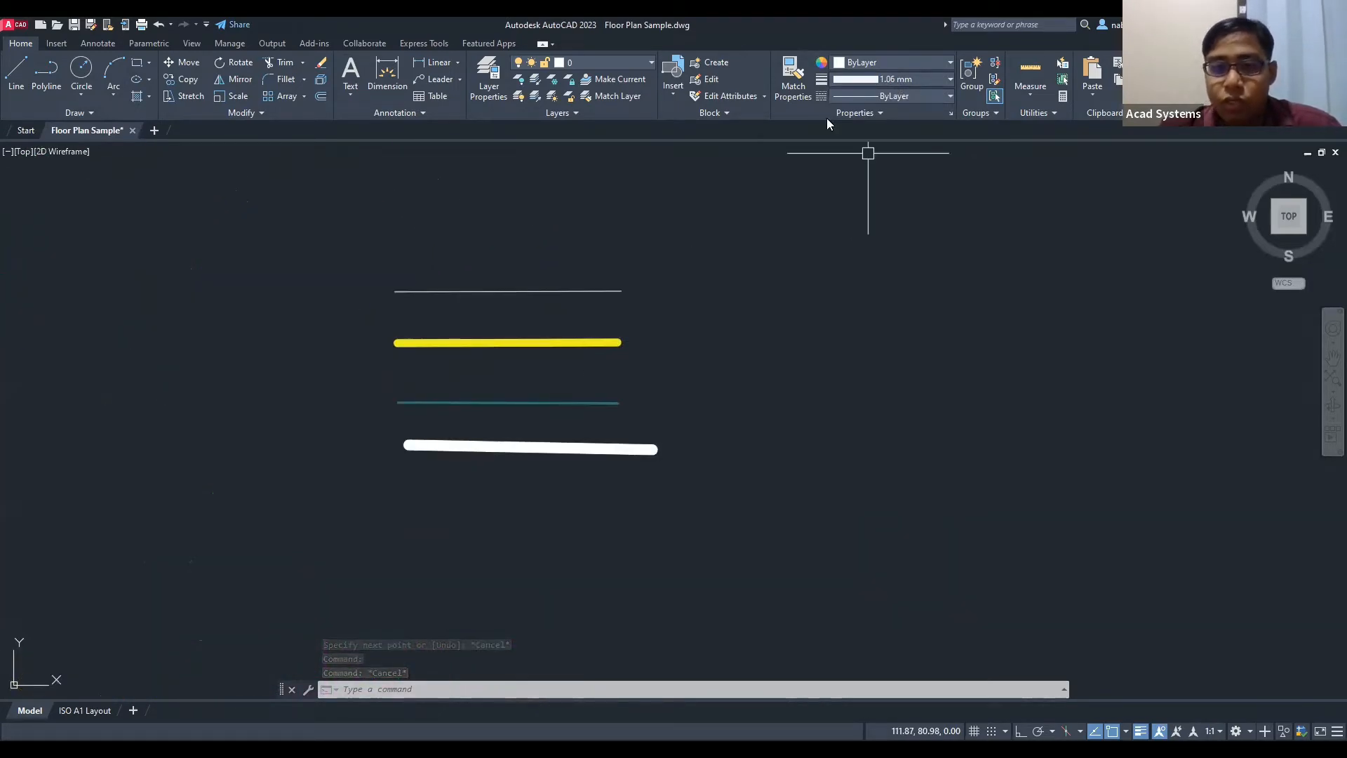
click(1141, 732)
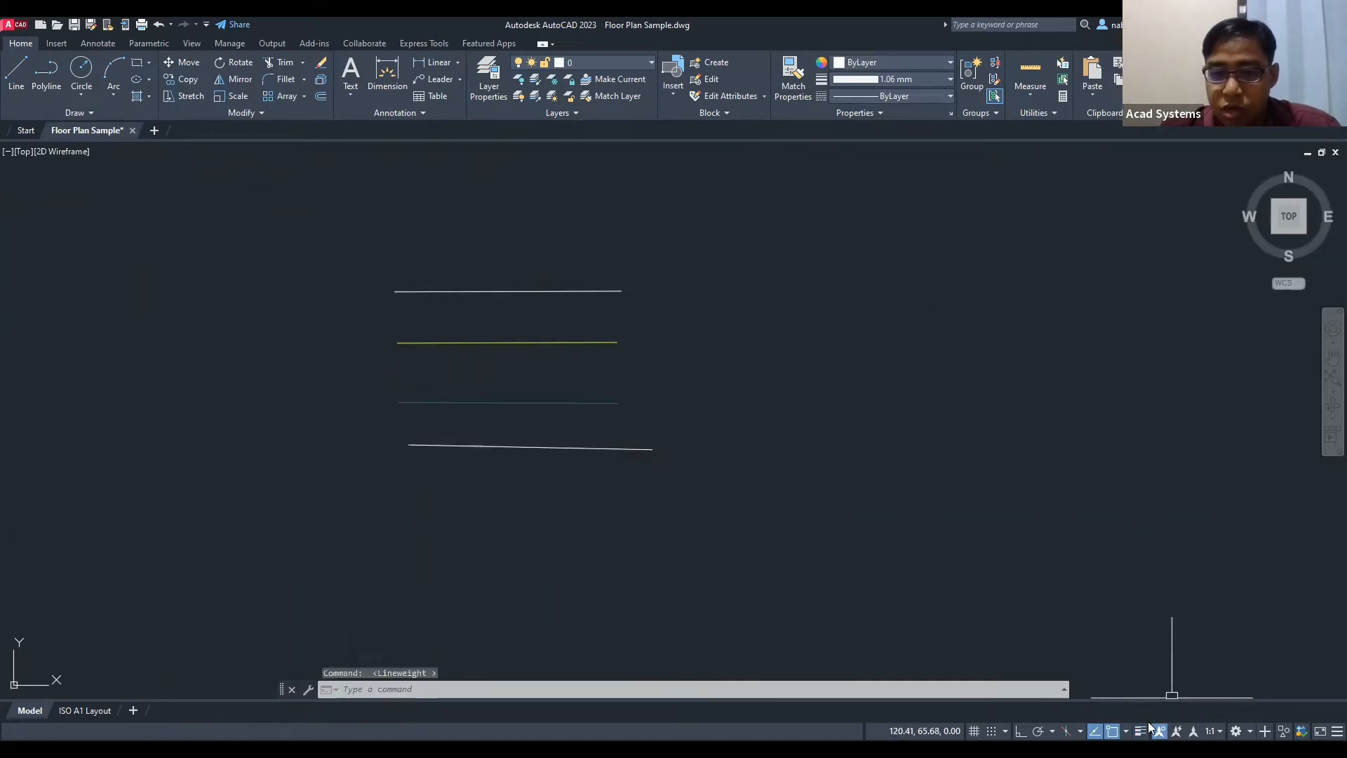
Step: Toggle the lineweight display on and back off to compare how the lines look
double_click(1146, 730)
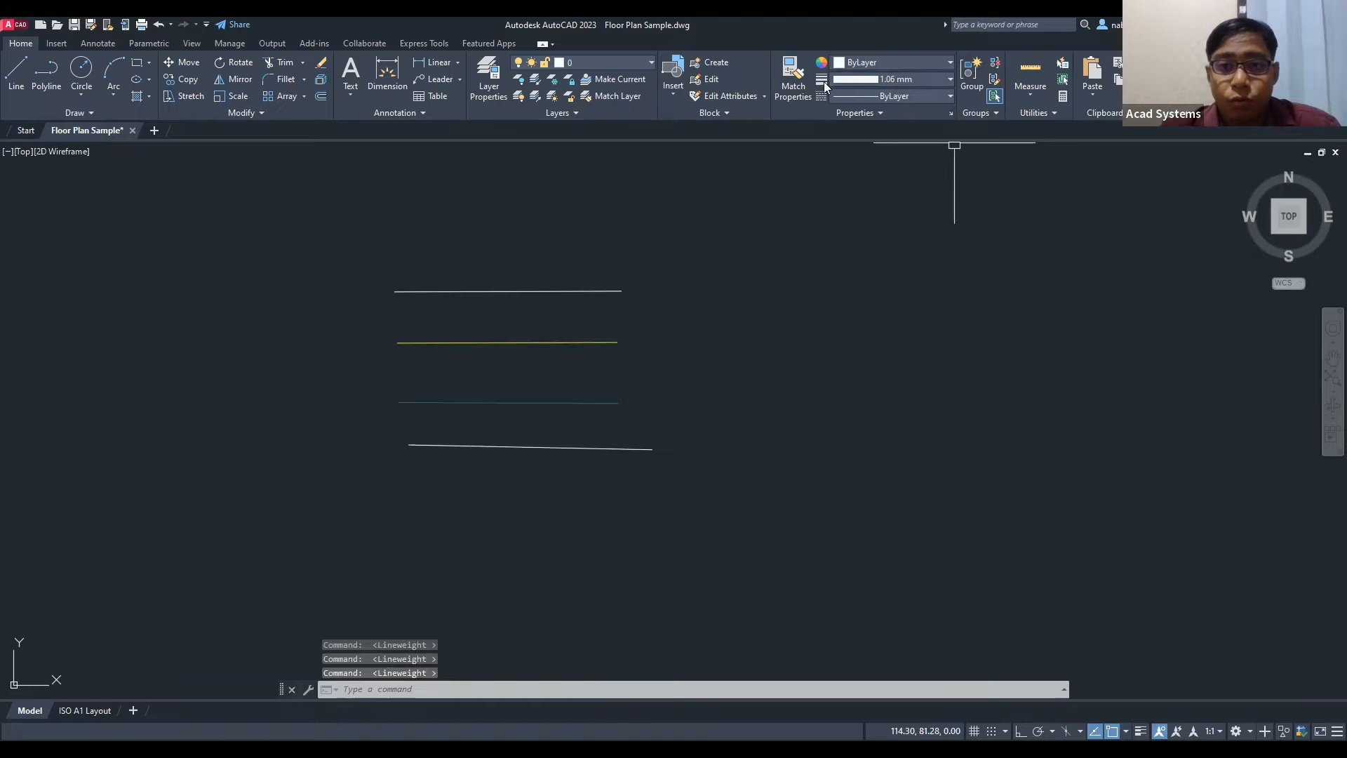
Step: Set the current linetype to HIDDEN and draw a long, nearly horizontal line below the four existing lines
click(911, 95)
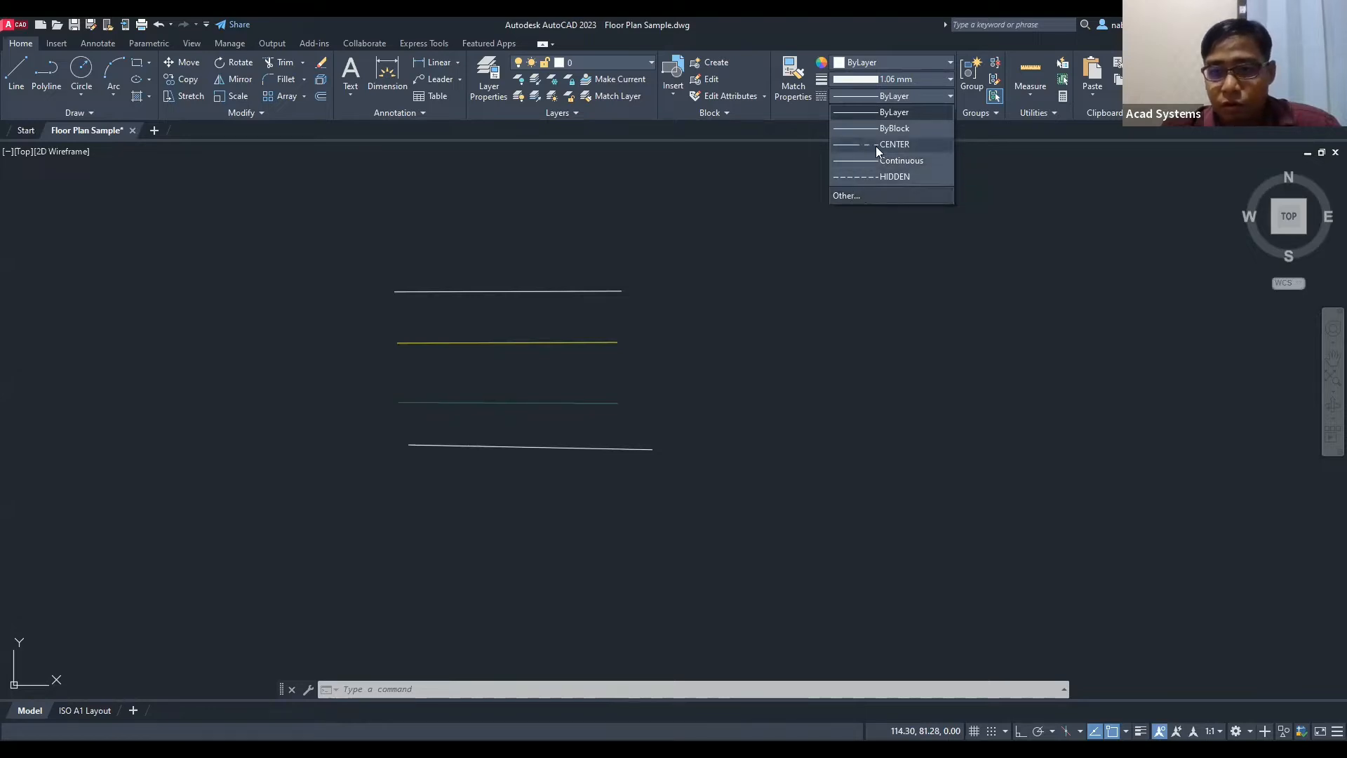
click(875, 177)
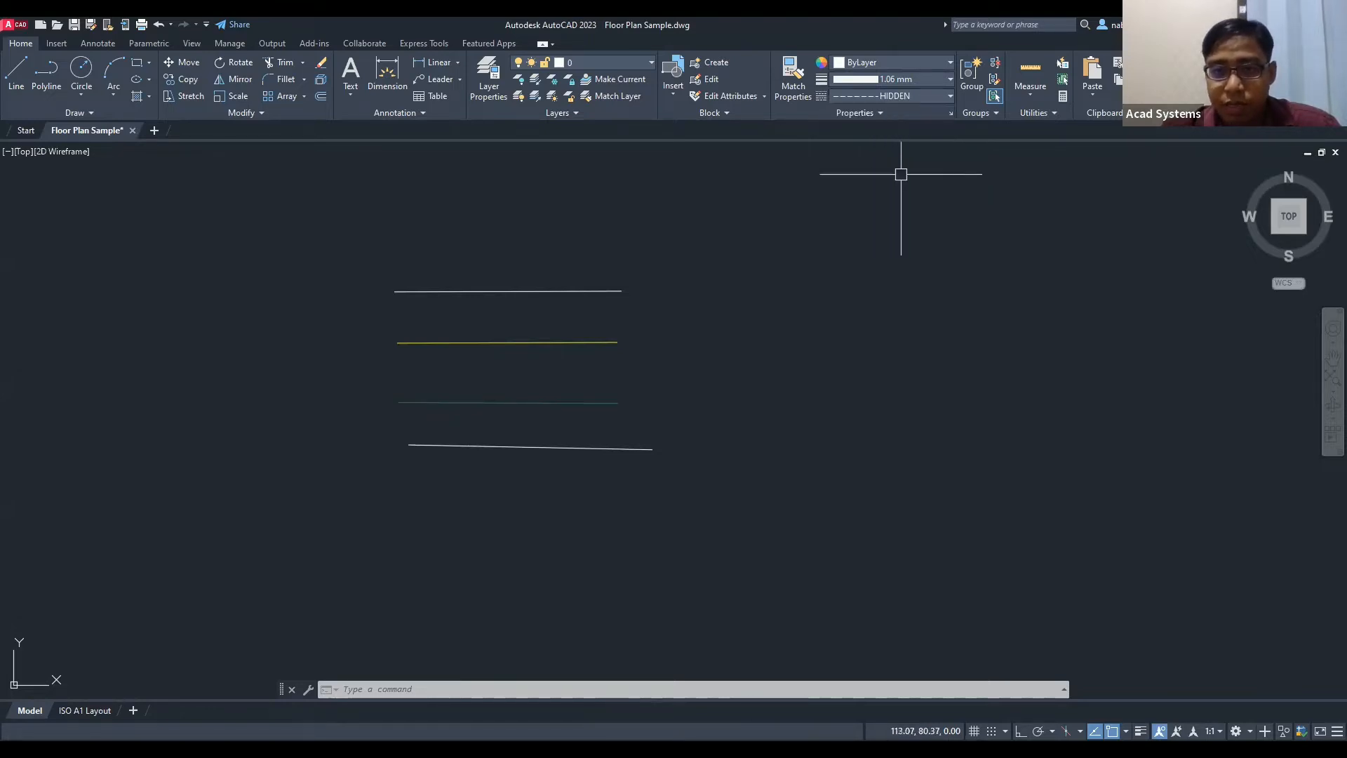
click(15, 74)
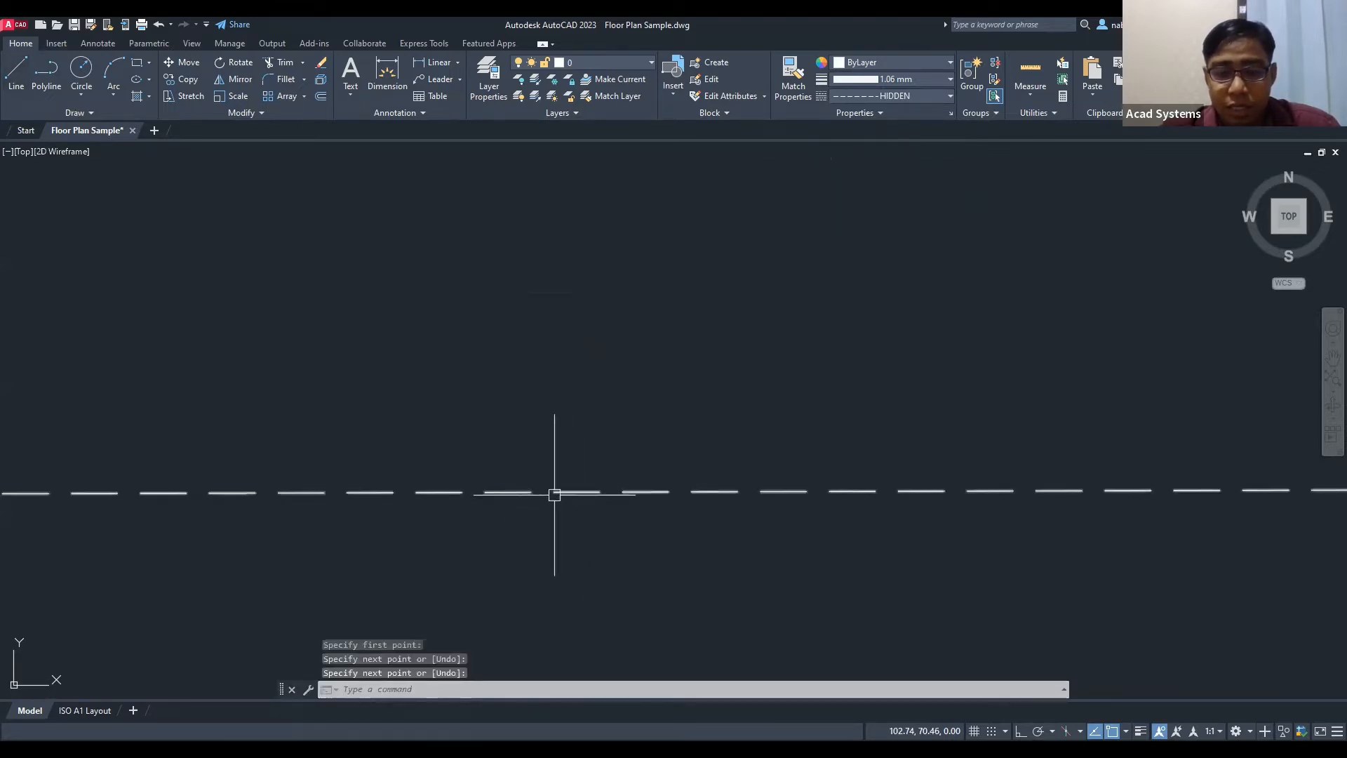
scroll(554, 494, down, 6)
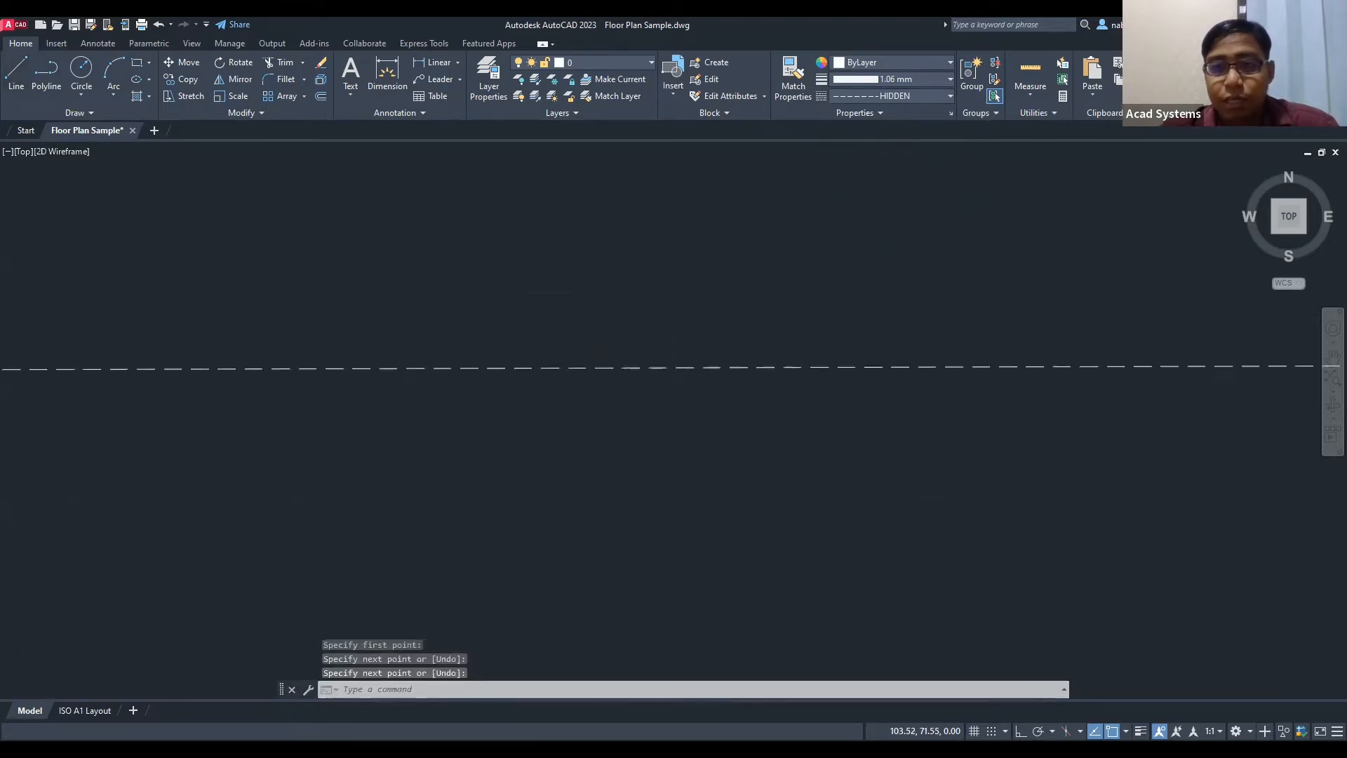
middle_drag(807, 201, 703, 326)
Step: Load the ZIGZAG linetype from acad.lin into the drawing through the Linetype Manager
click(910, 95)
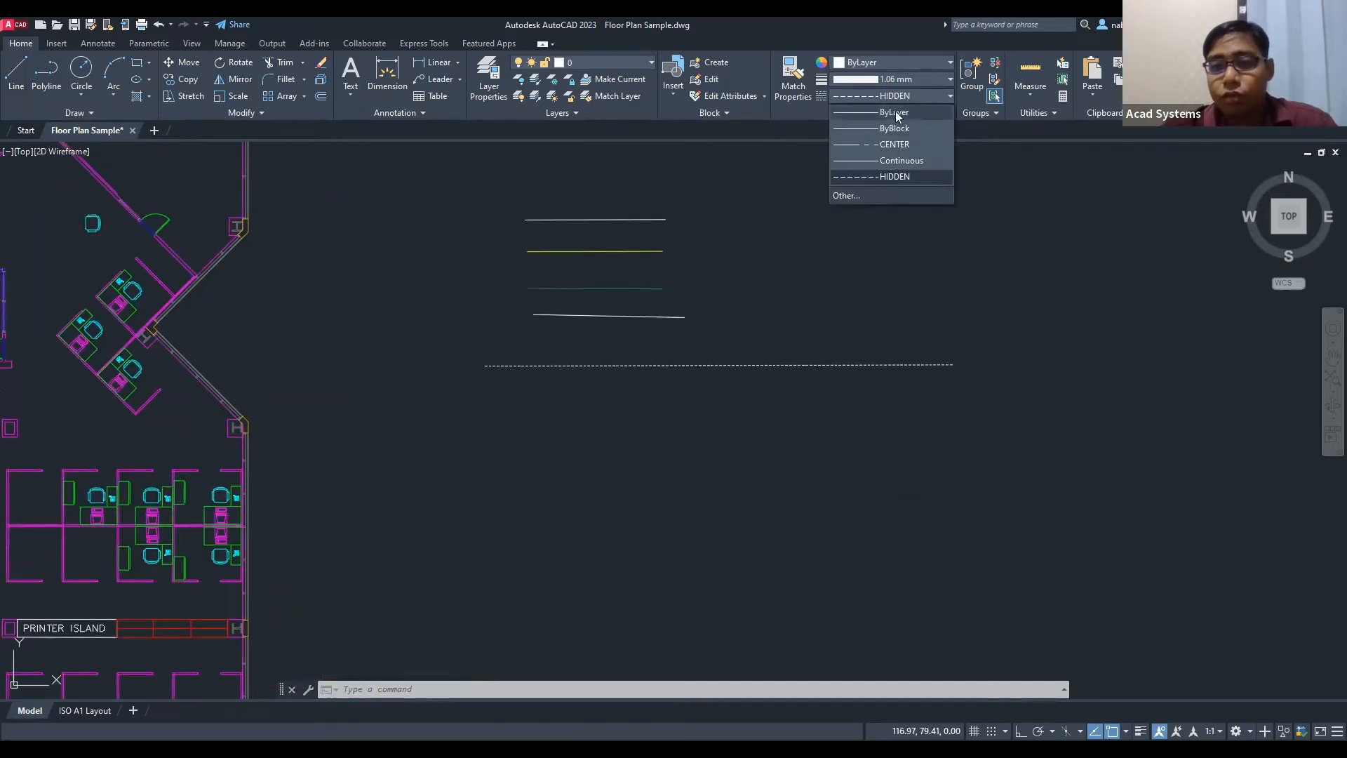
click(846, 195)
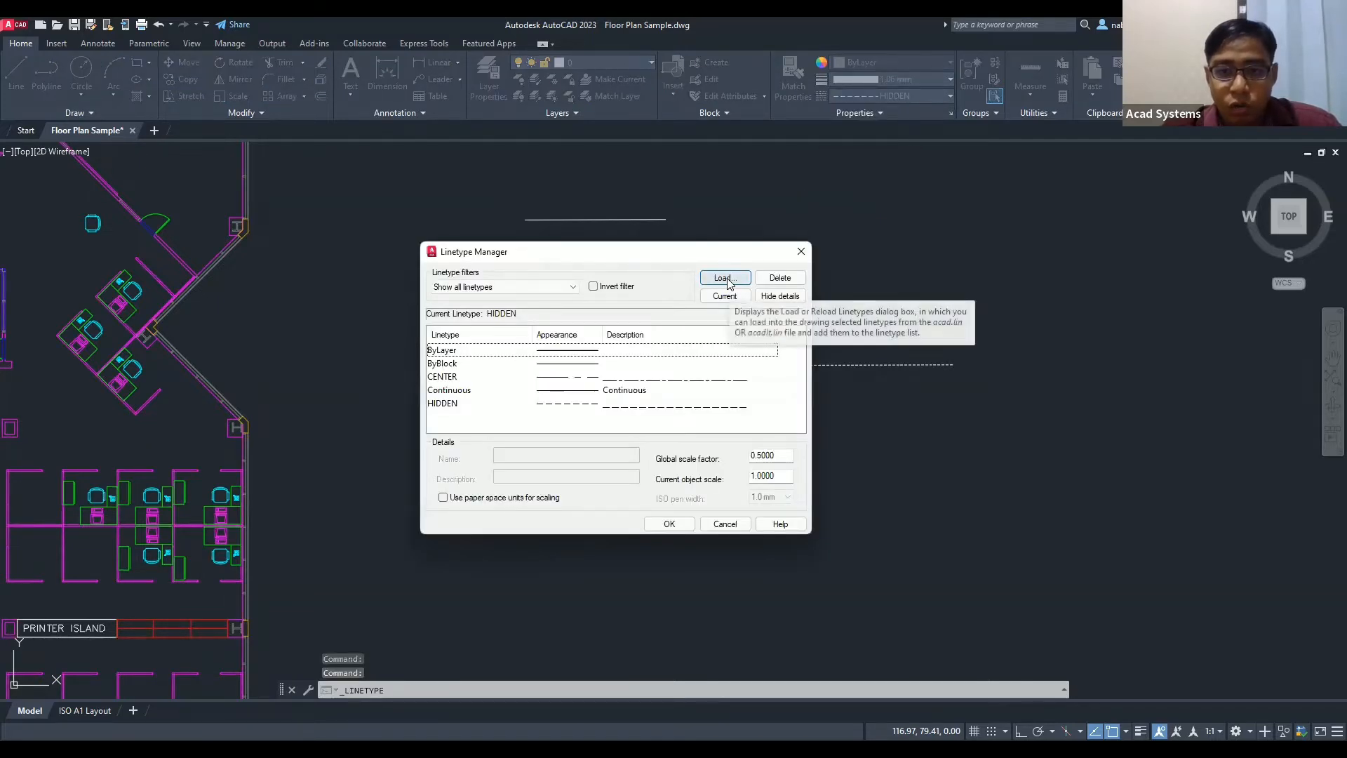
click(770, 297)
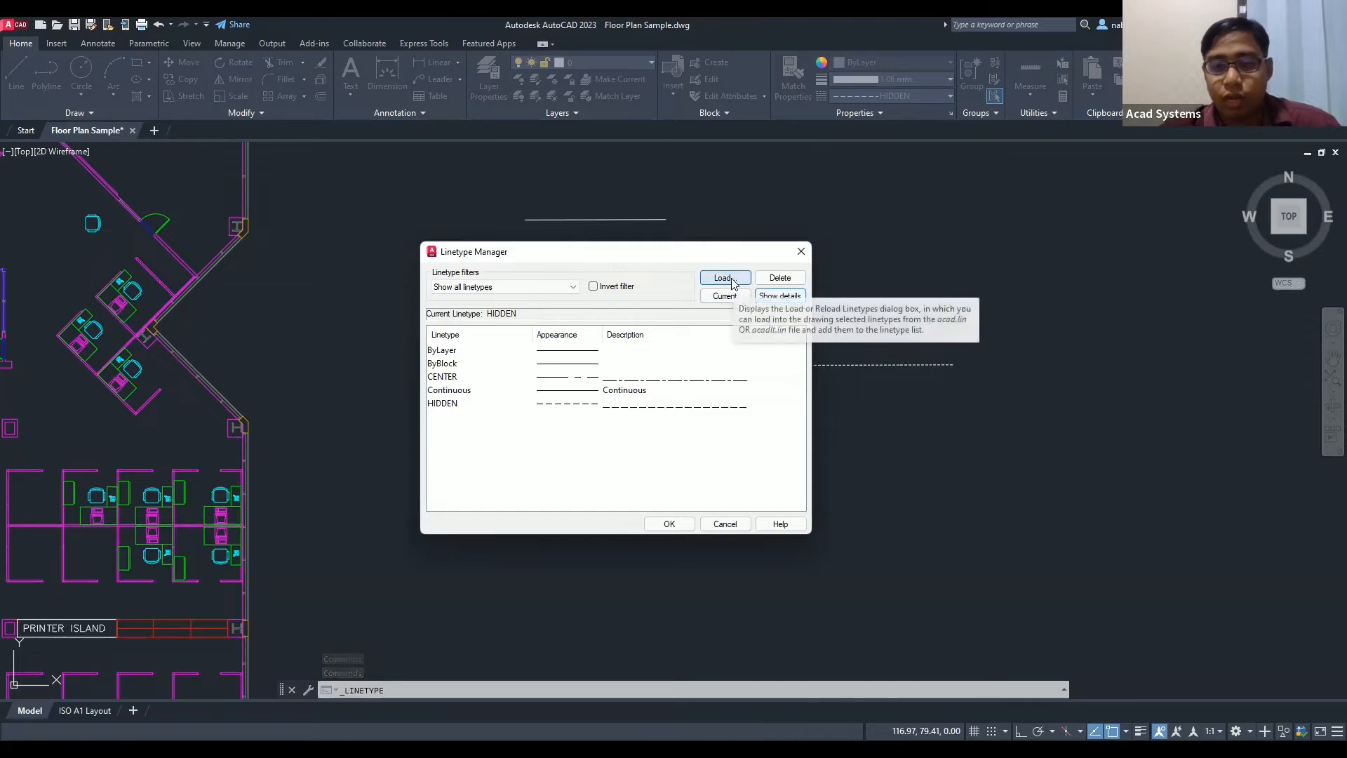
click(723, 278)
scroll(621, 385, down, 3)
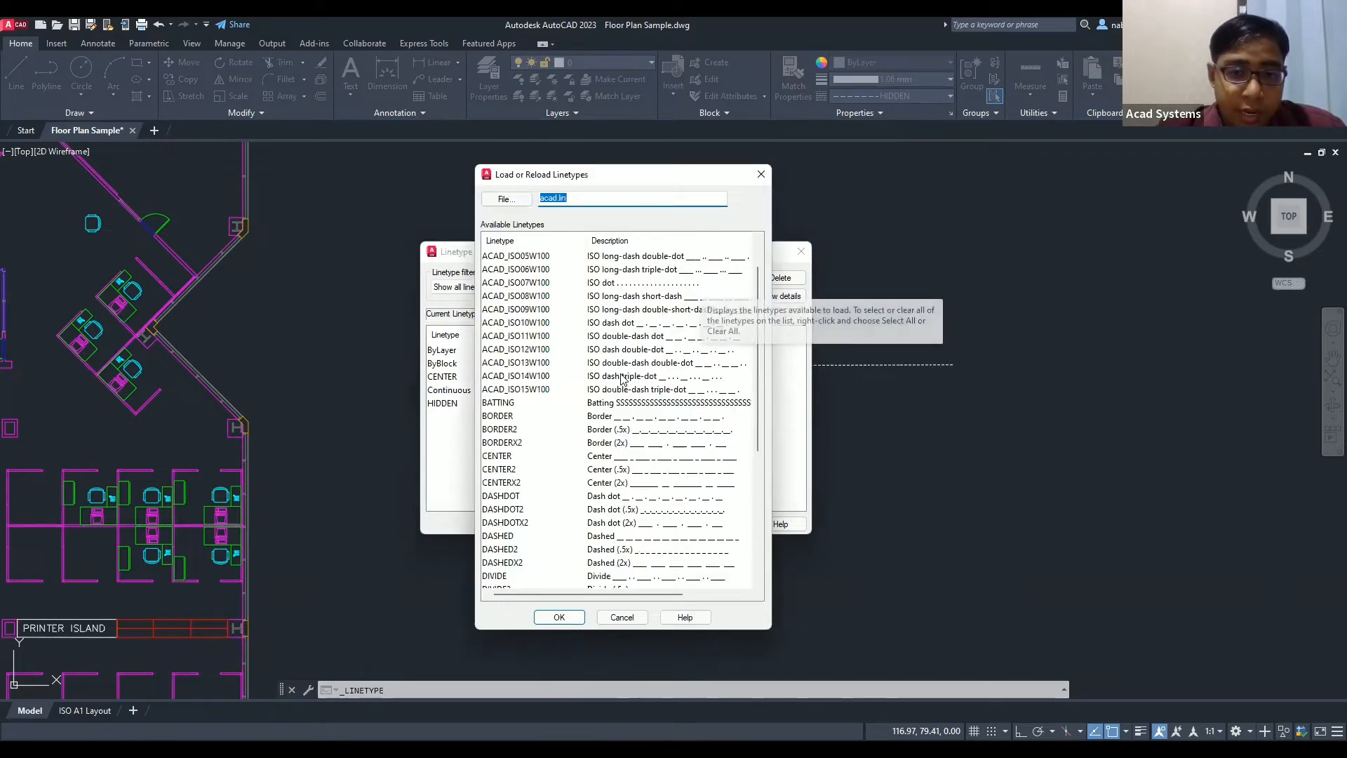
scroll(558, 383, down, 3)
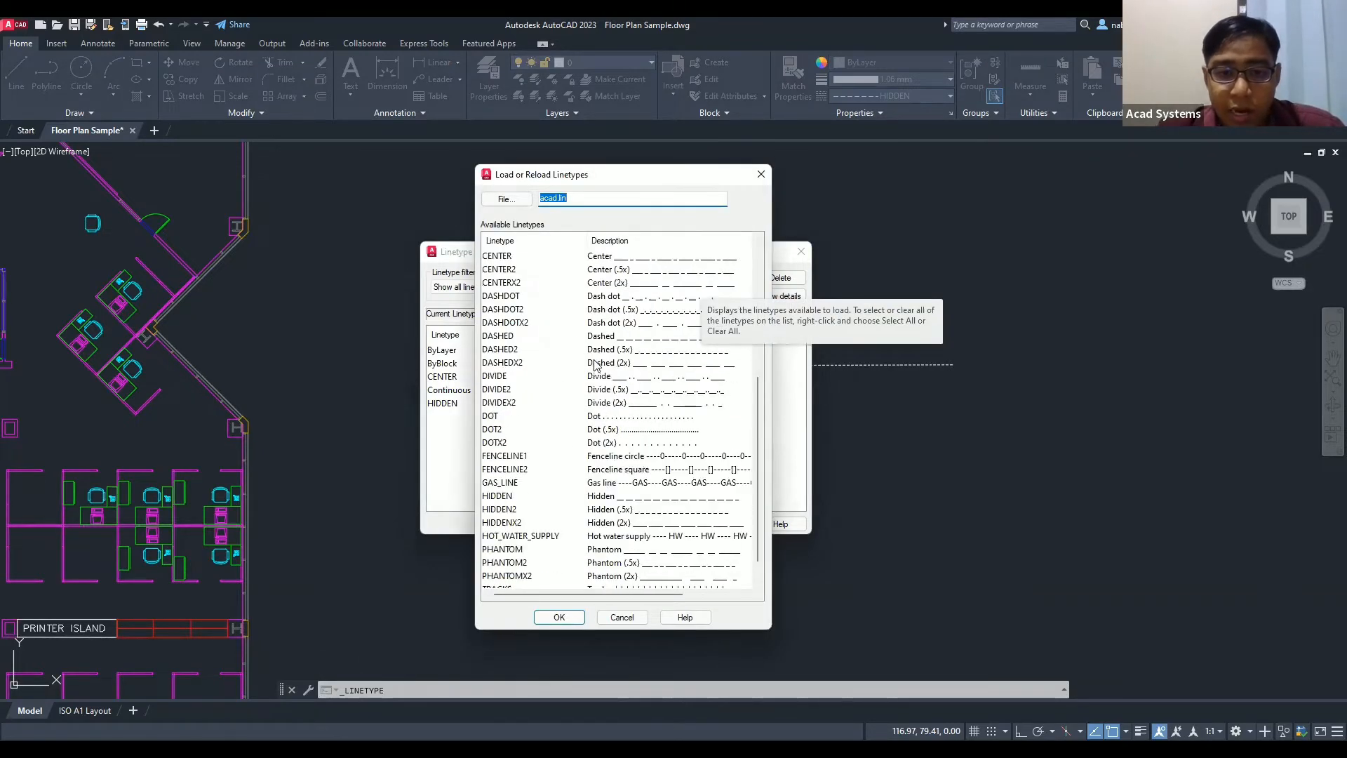
scroll(633, 429, down, 1)
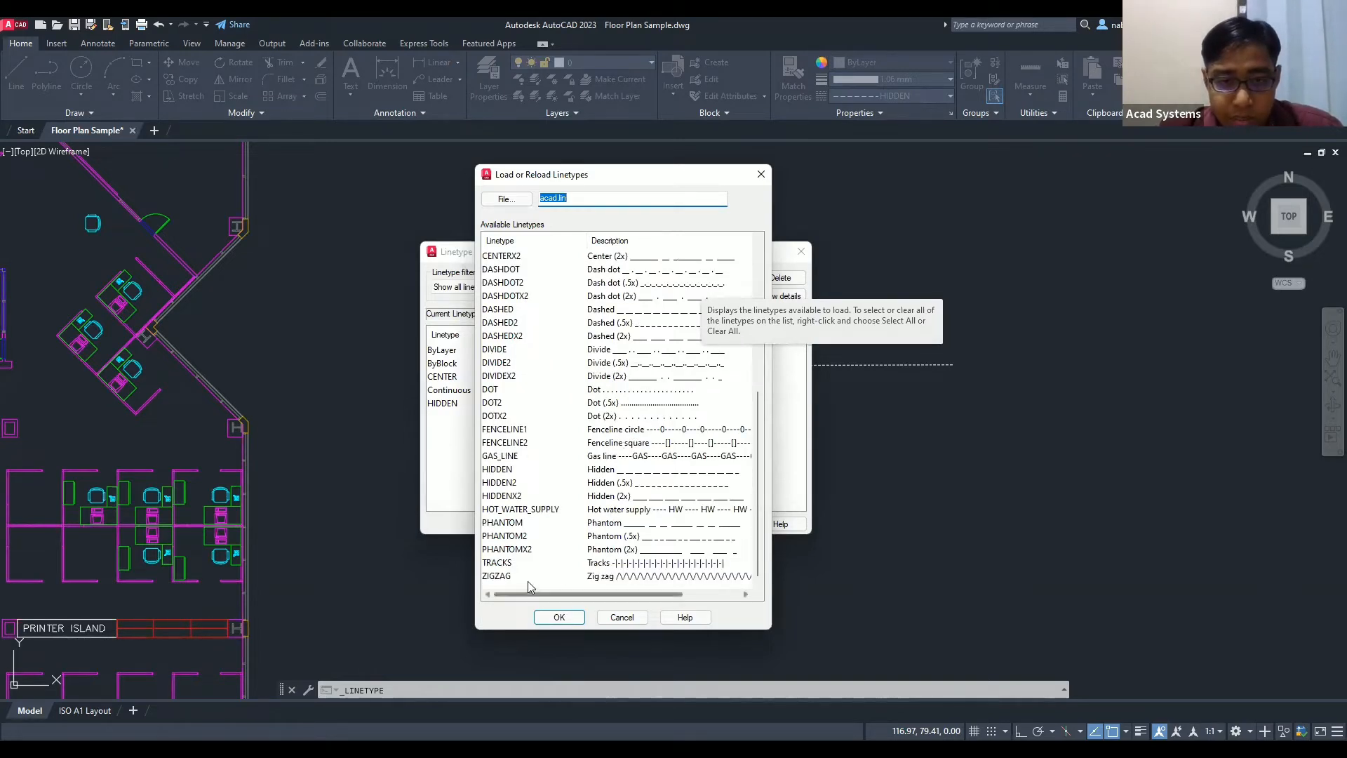
click(496, 576)
click(562, 618)
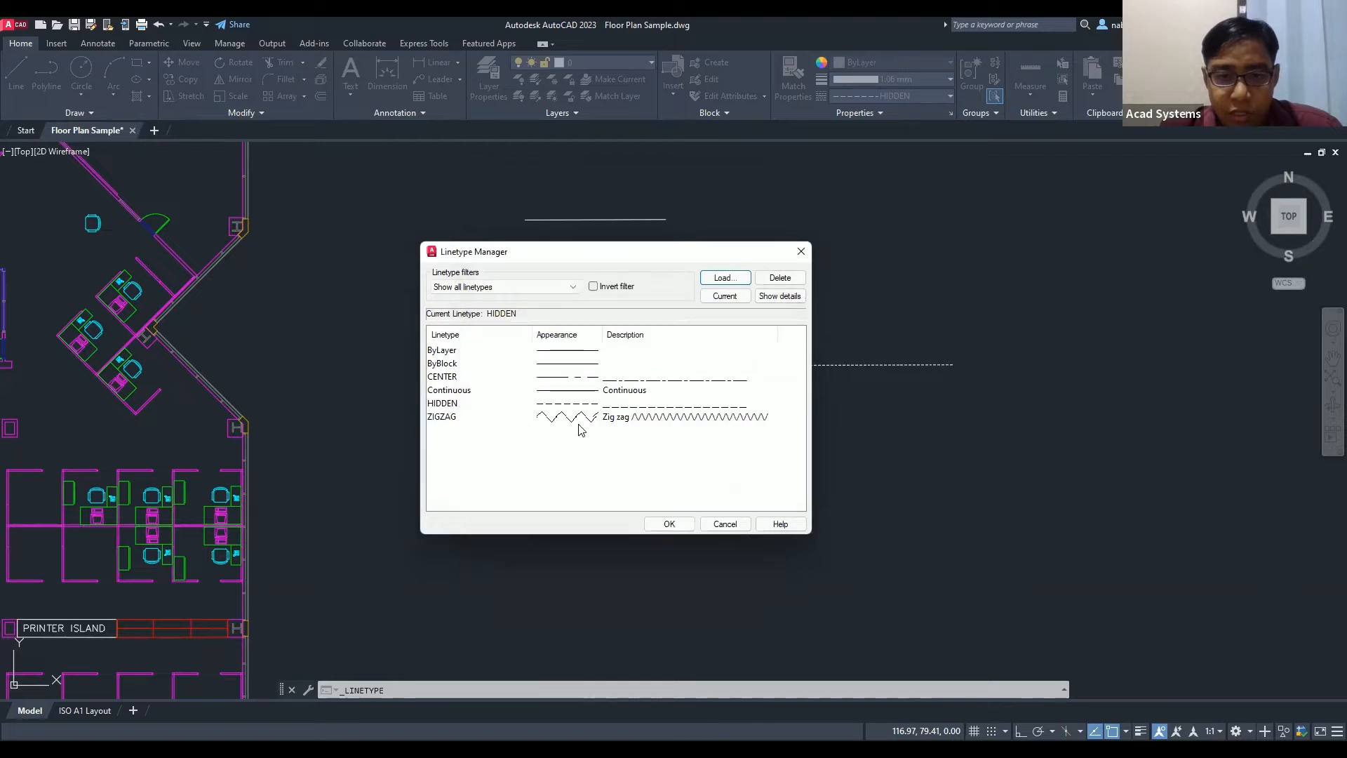
click(668, 524)
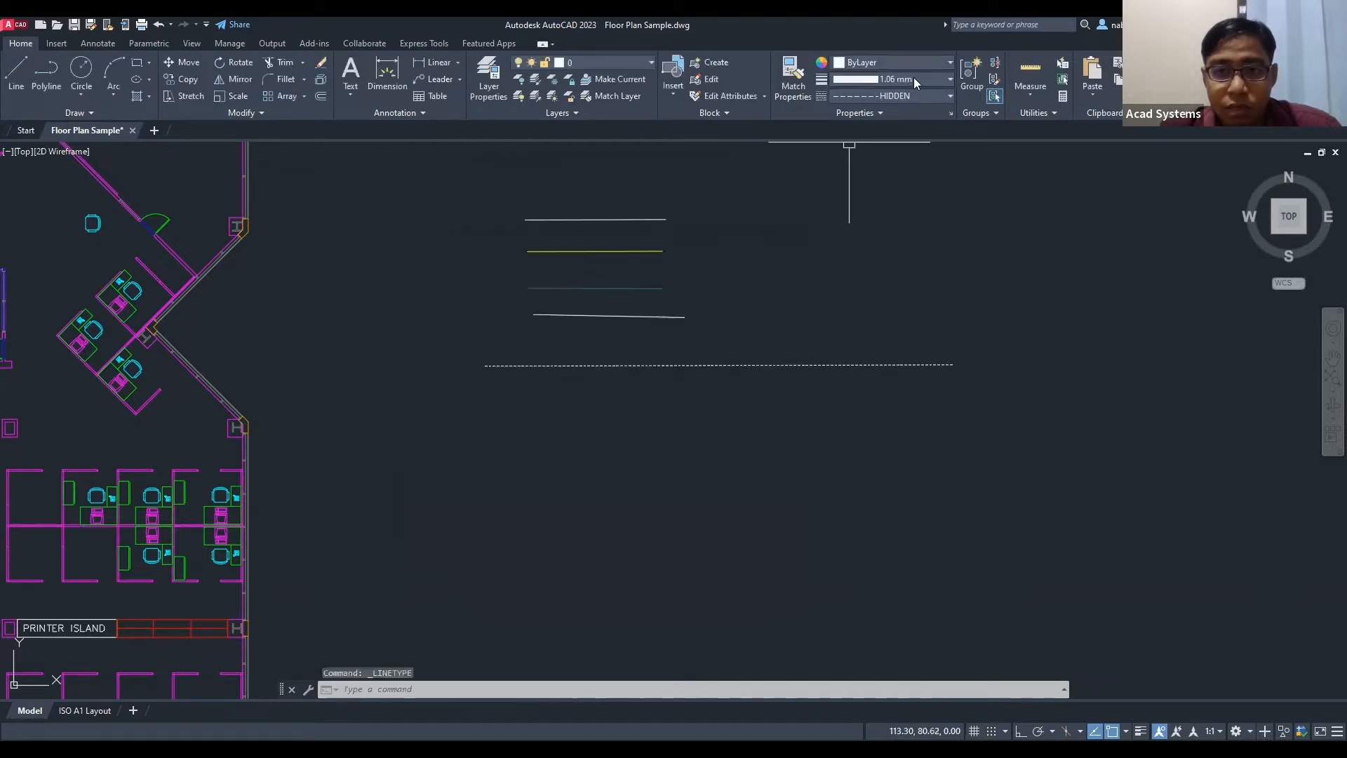
Step: Set the current linetype to ZIGZAG and draw a long, nearly horizontal line below the dashed line
click(911, 96)
click(906, 192)
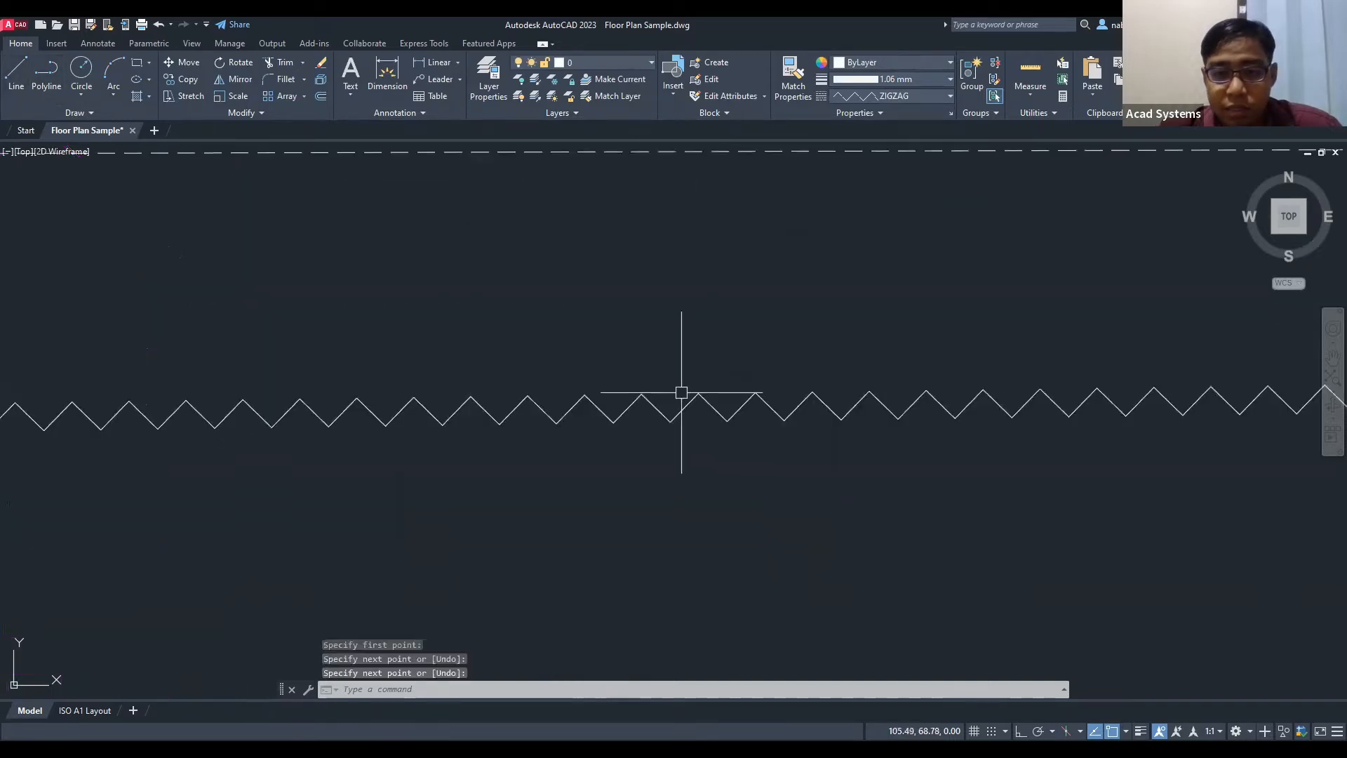
scroll(685, 391, down, 6)
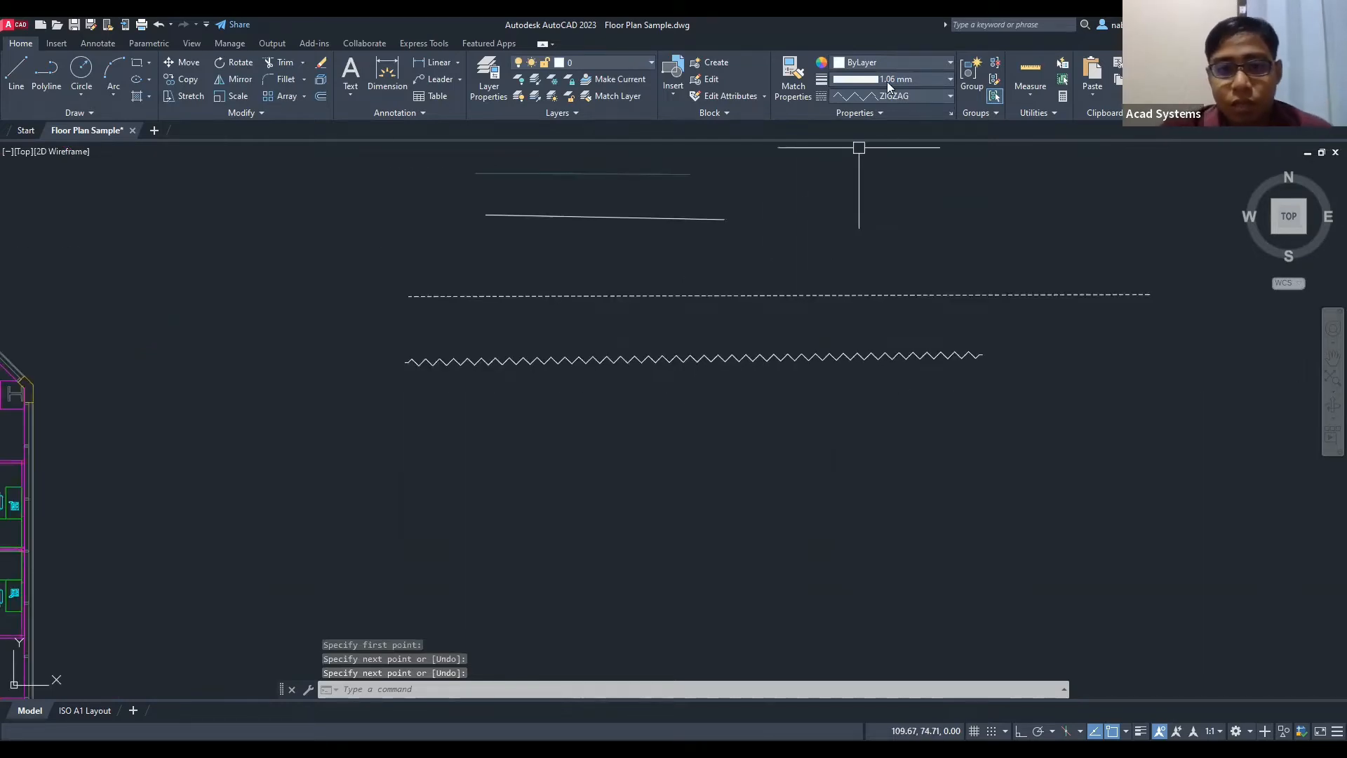
scroll(544, 244, up, 6)
scroll(590, 340, down, 3)
scroll(554, 351, up, 3)
scroll(519, 428, down, 3)
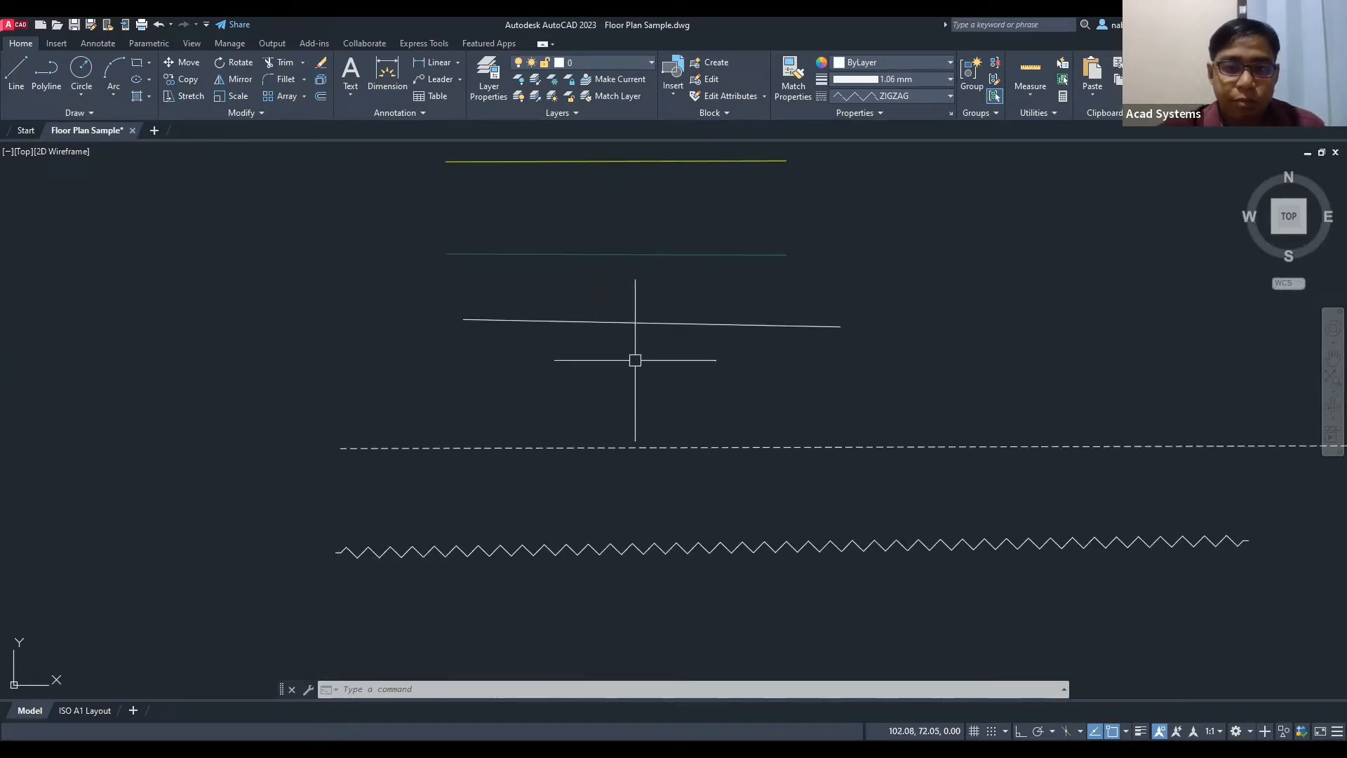
scroll(557, 414, down, 2)
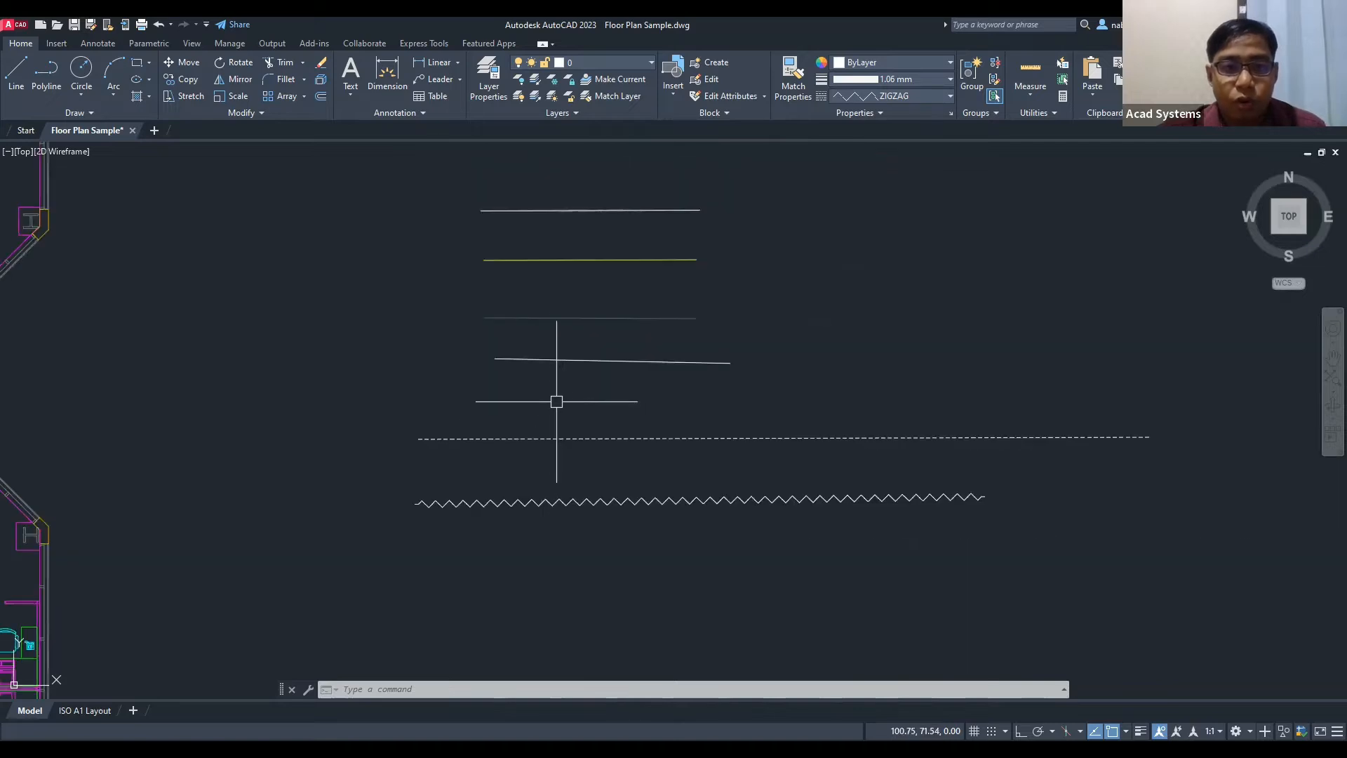
Step: Set the current linetype to HIDDEN and draw a small rectangle just above the dashed line near its left end
scroll(460, 421, up, 7)
scroll(457, 525, up, 6)
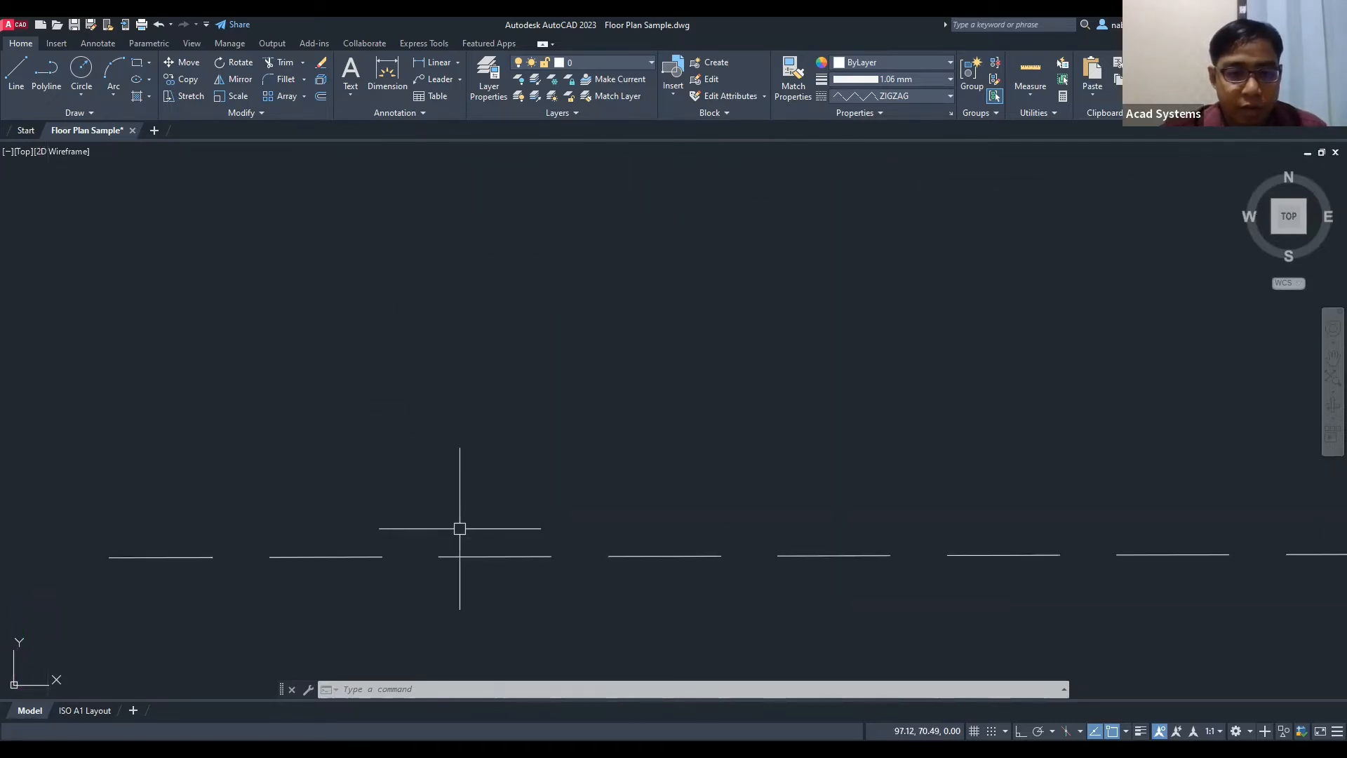
text(RECTANG)
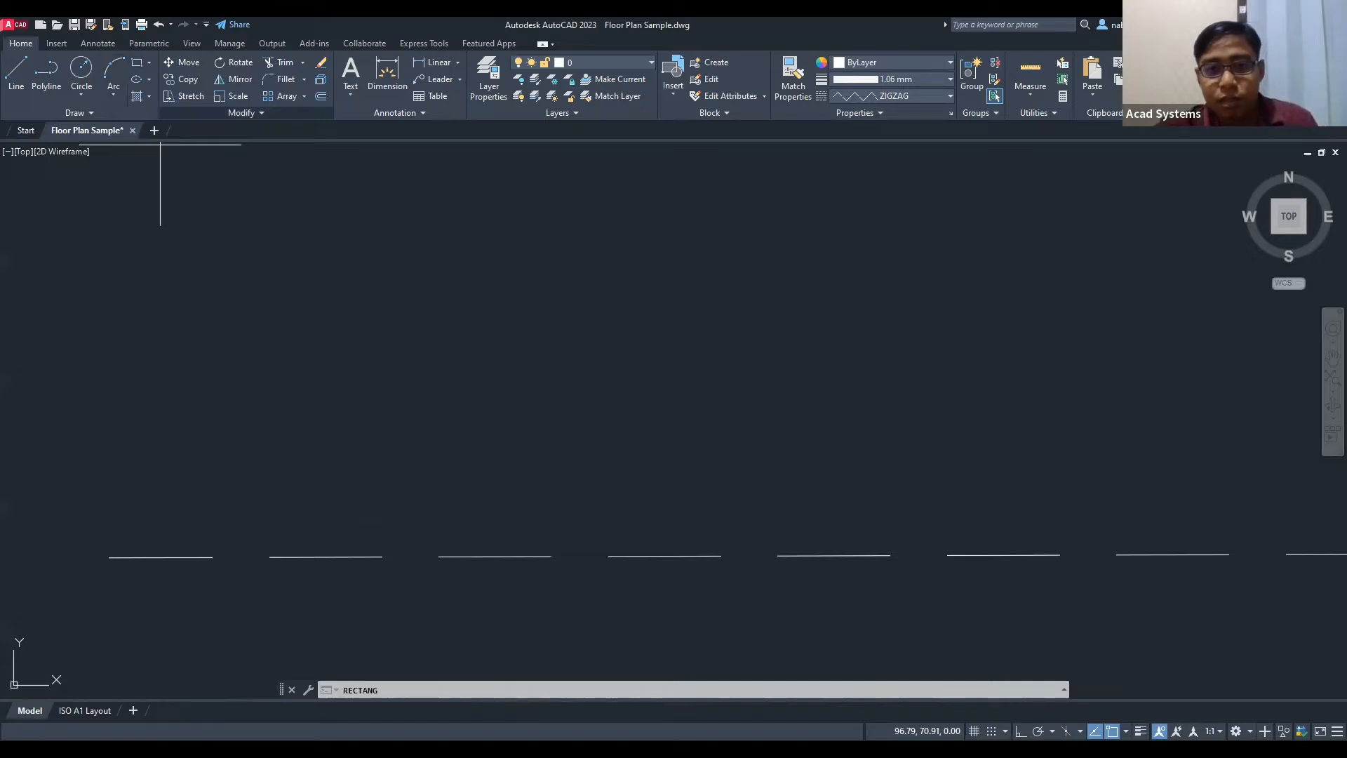
click(895, 98)
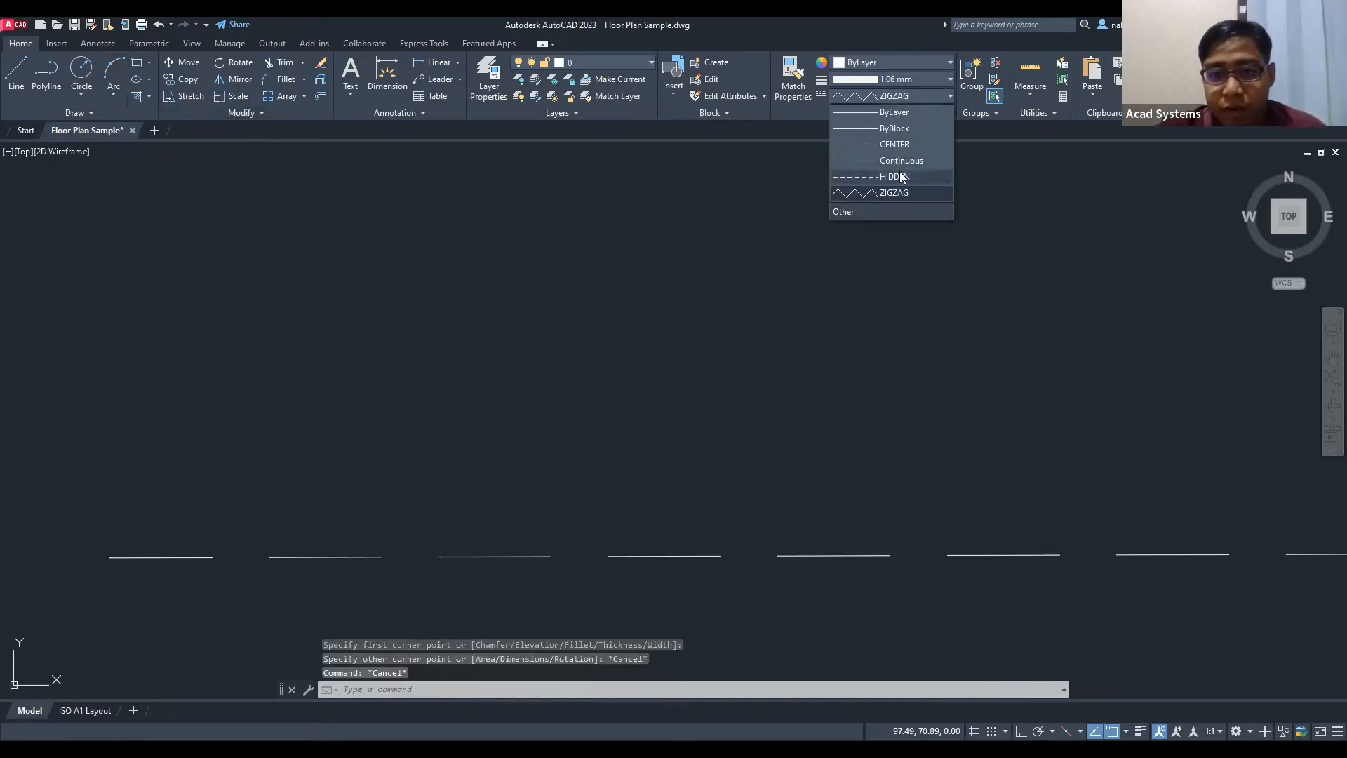
click(895, 144)
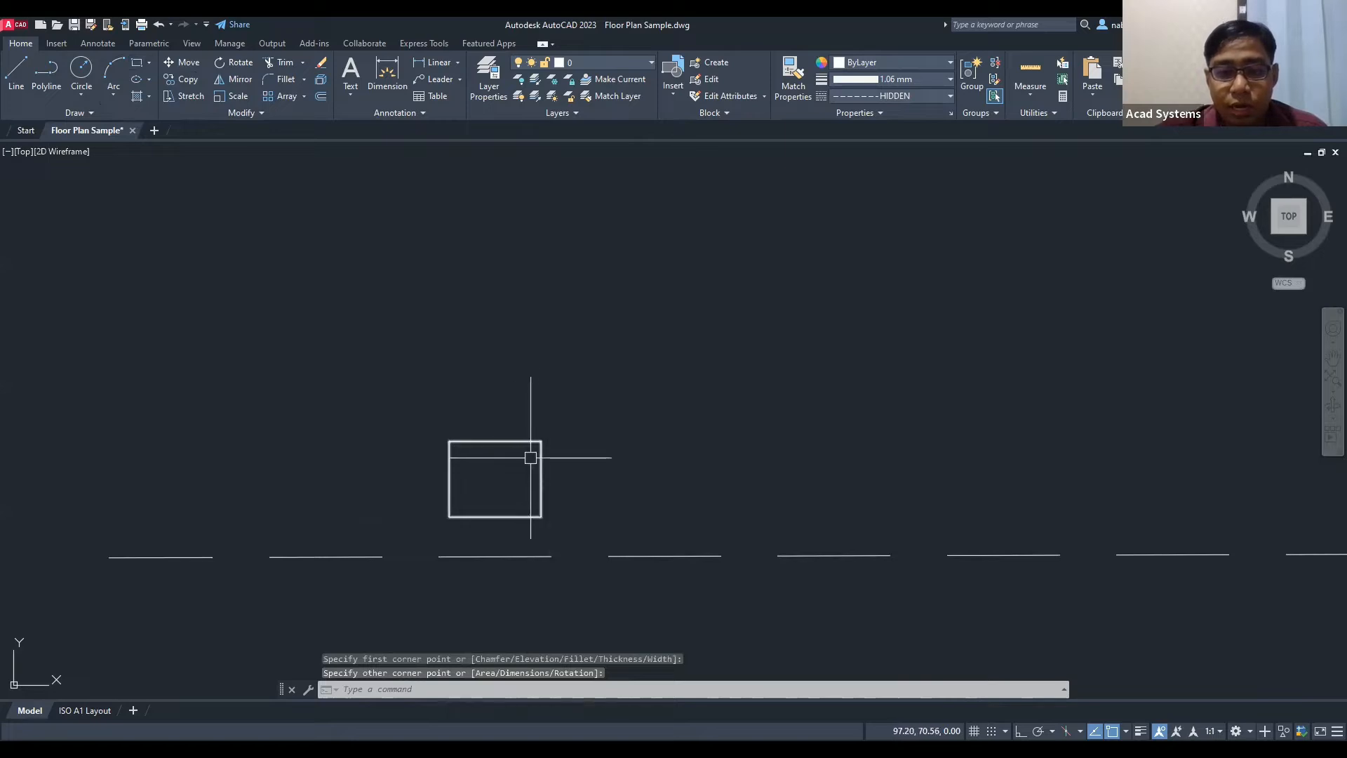
scroll(541, 432, down, 10)
scroll(600, 419, up, 3)
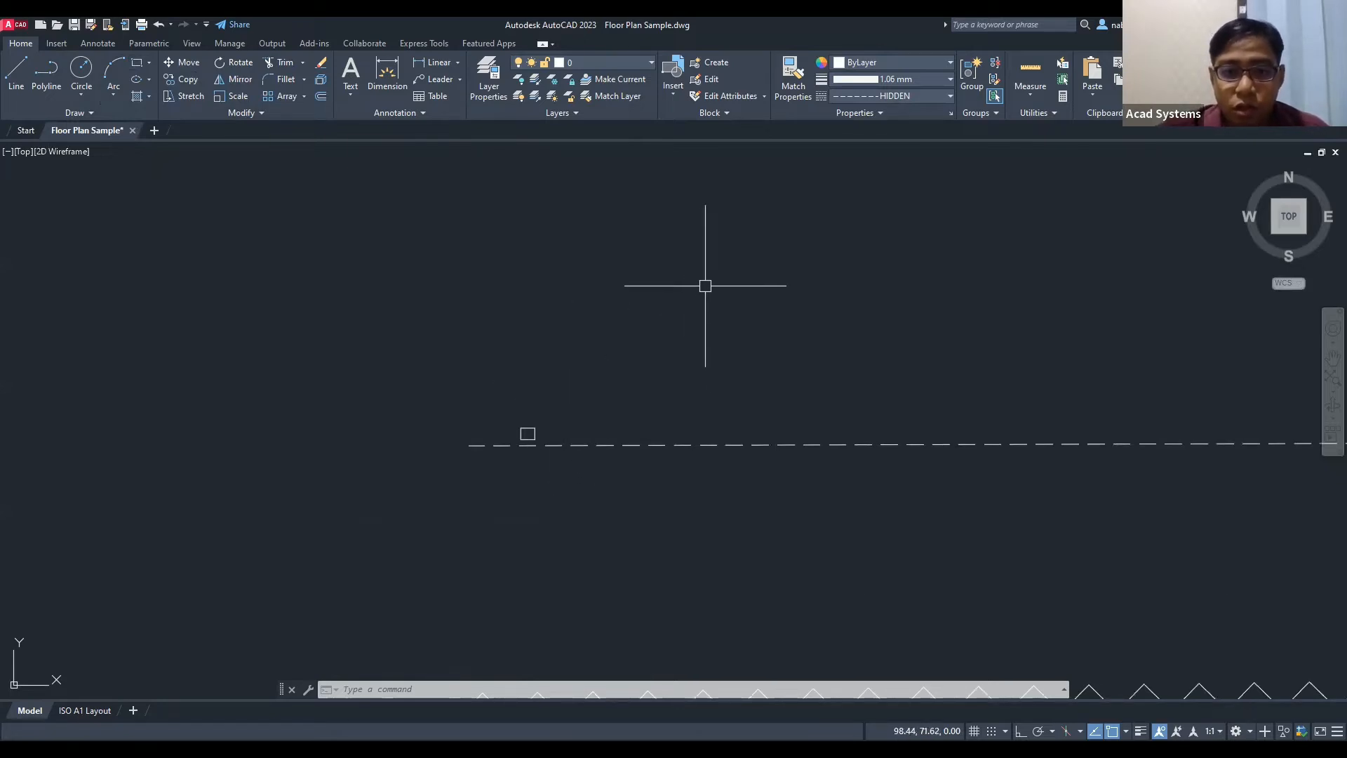
Step: Examine the details and scale factors of the HIDDEN and ZIGZAG linetypes in the Linetype Manager
click(943, 97)
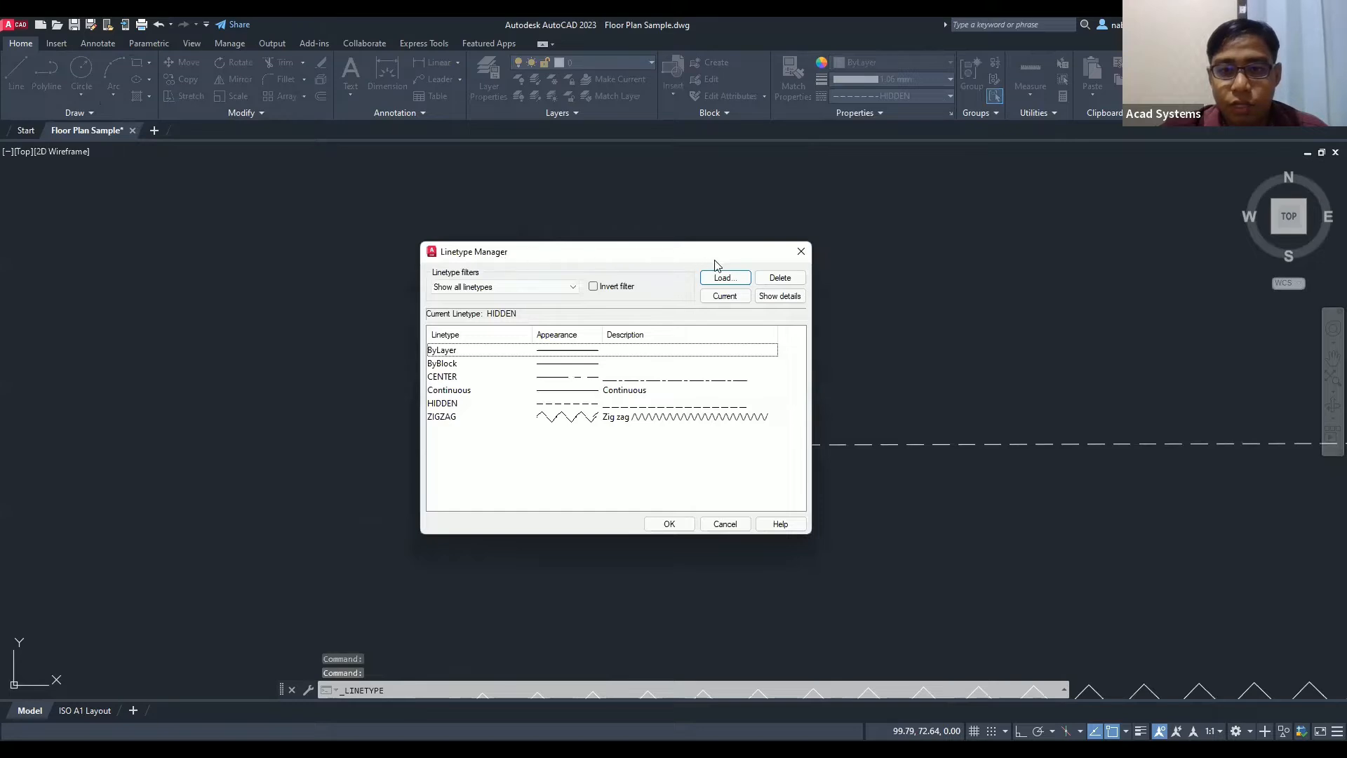
click(784, 301)
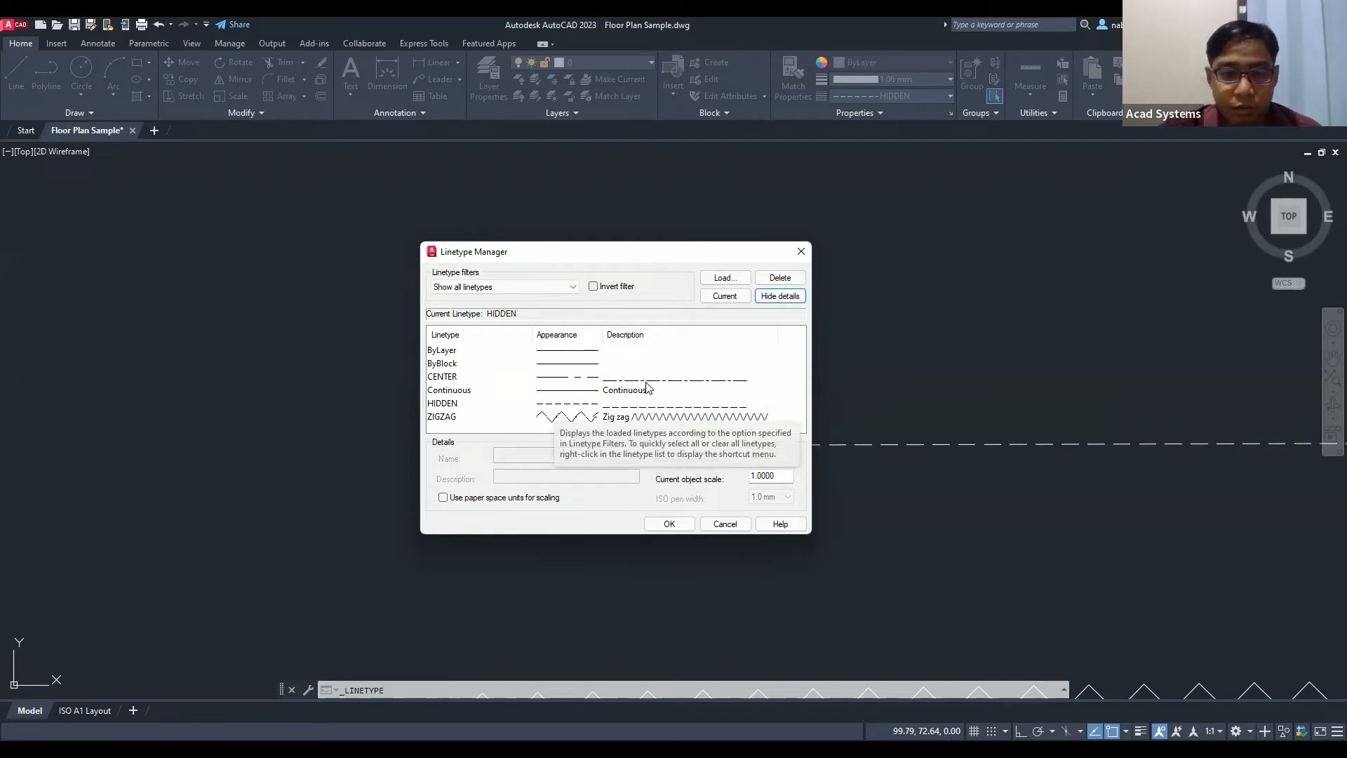
click(433, 407)
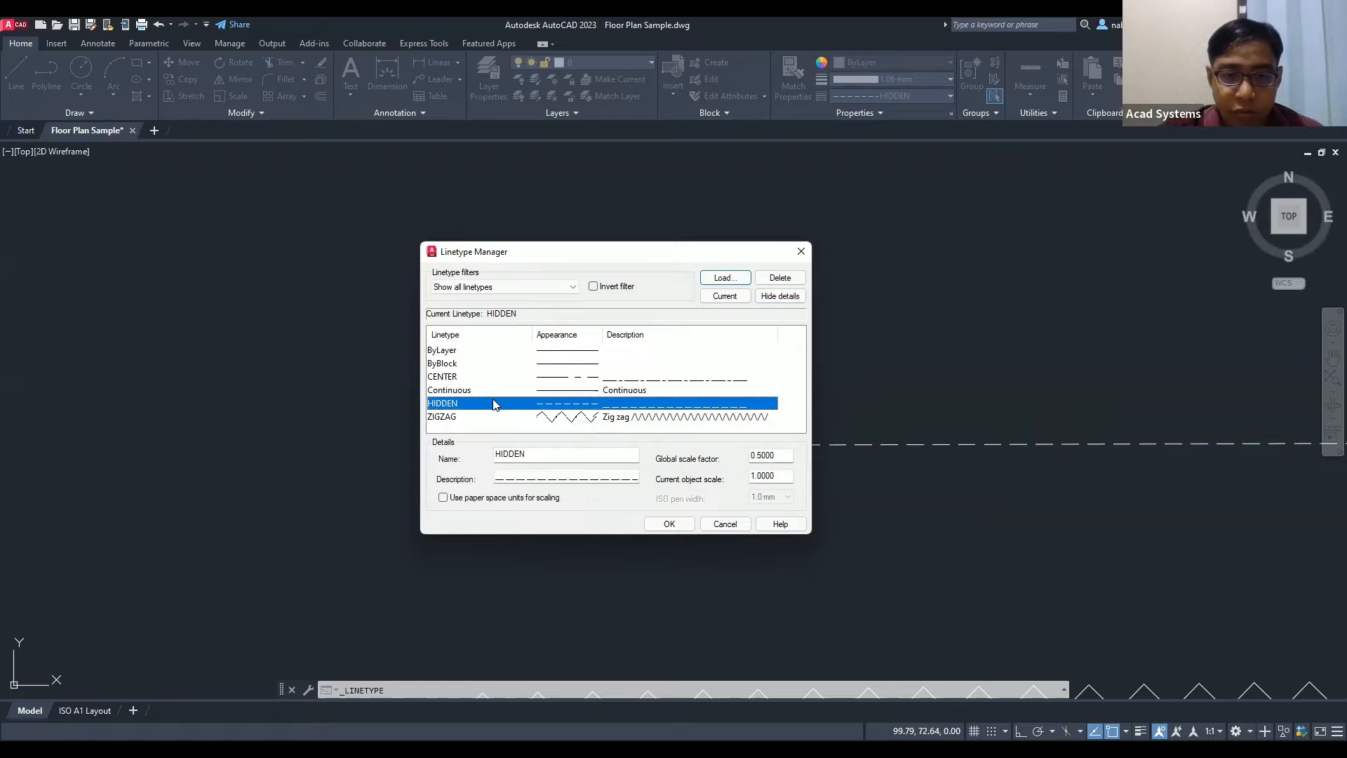
click(448, 418)
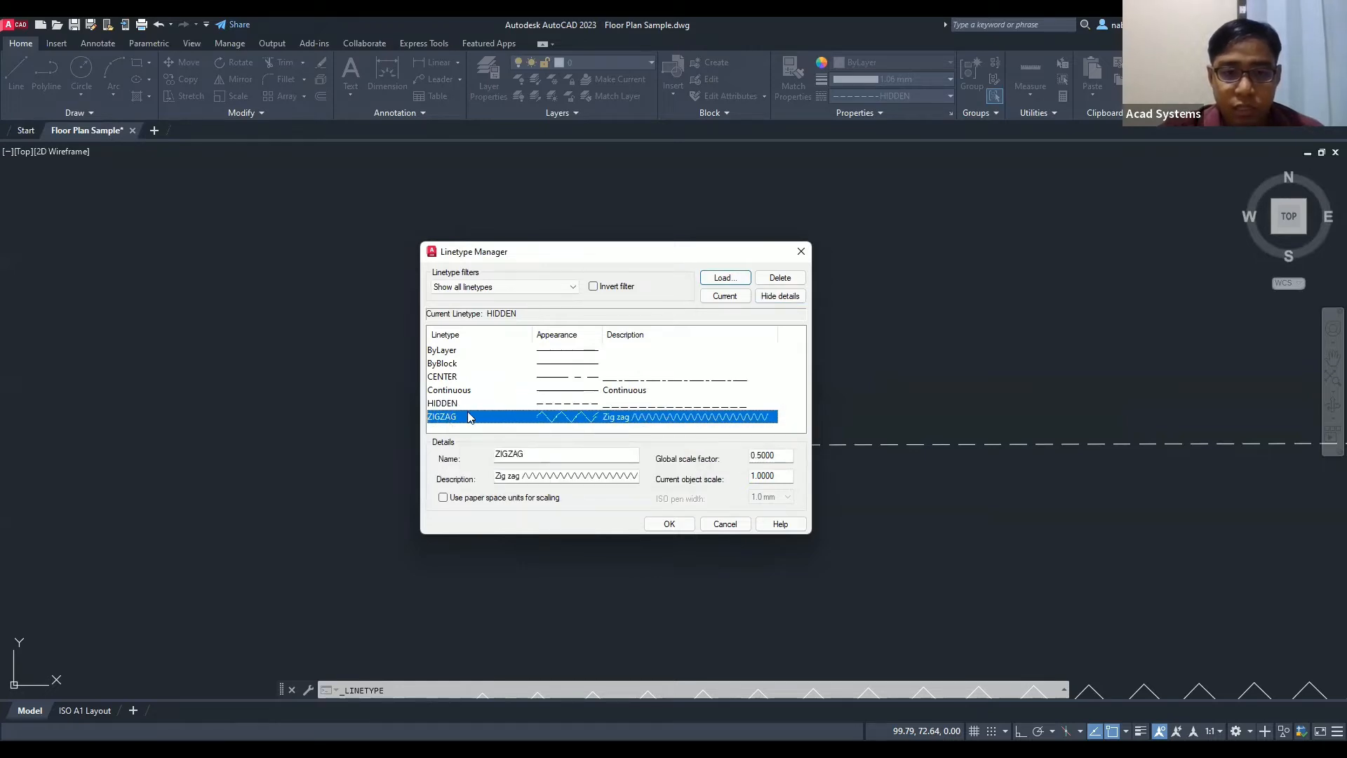
click(464, 404)
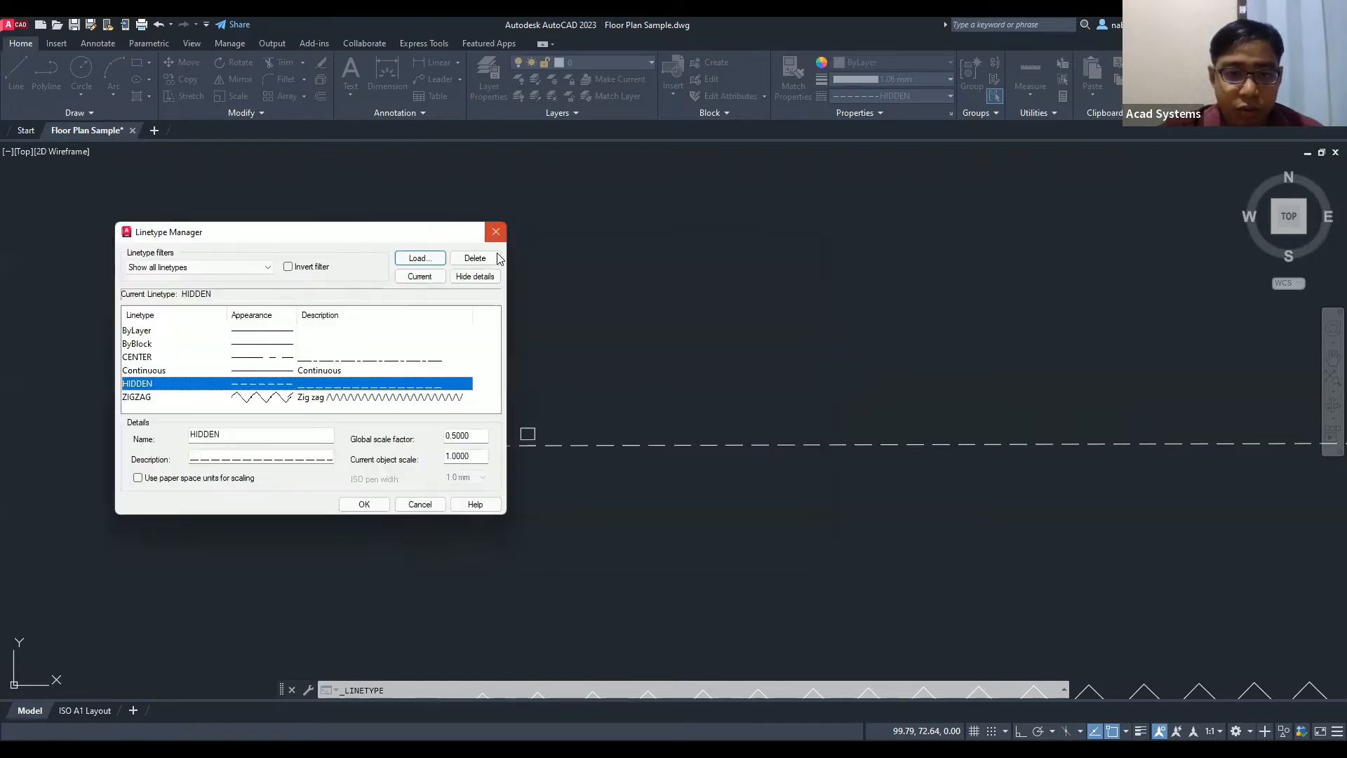
click(500, 232)
Step: Set the global linetype scale factor to 0.05 in the Linetype Manager and inspect the small rectangle's dashes
scroll(559, 460, up, 5)
middle_drag(666, 414, 767, 282)
scroll(765, 288, down, 2)
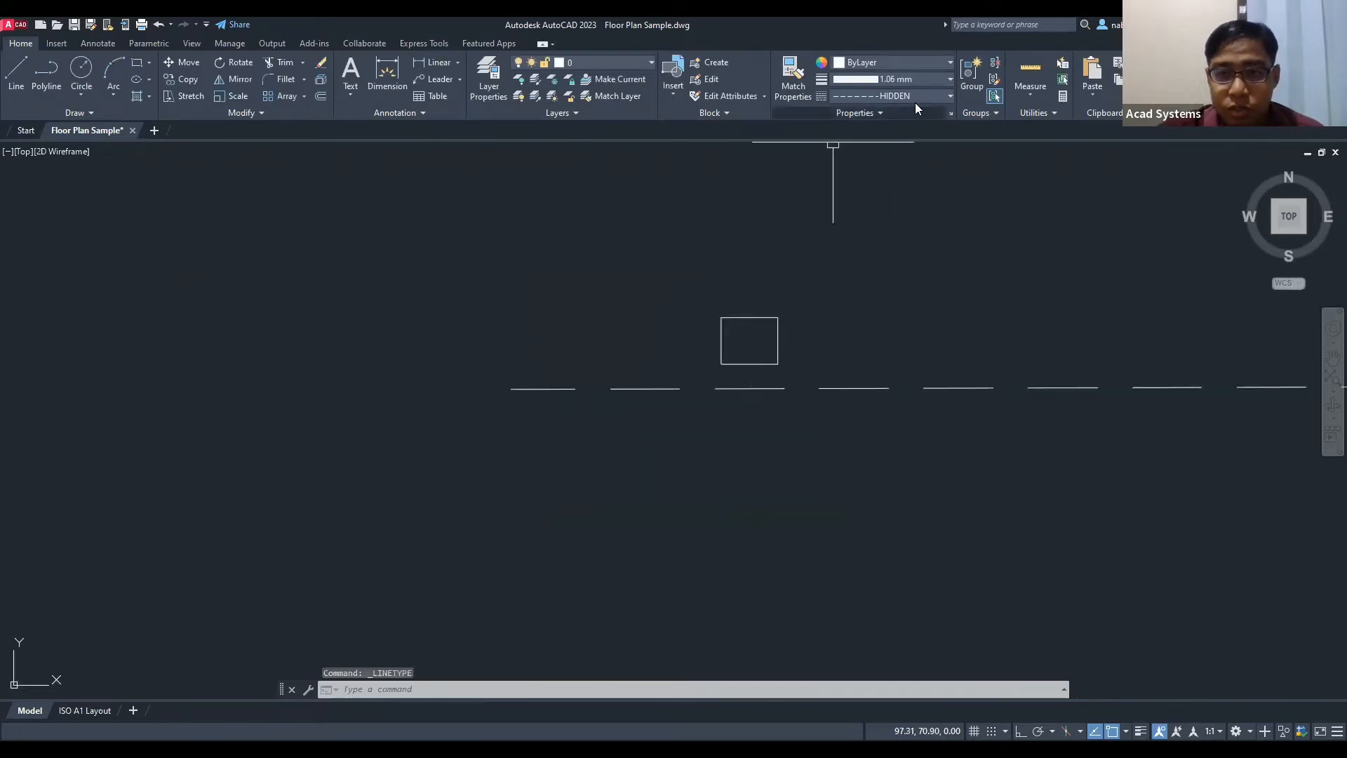
click(952, 114)
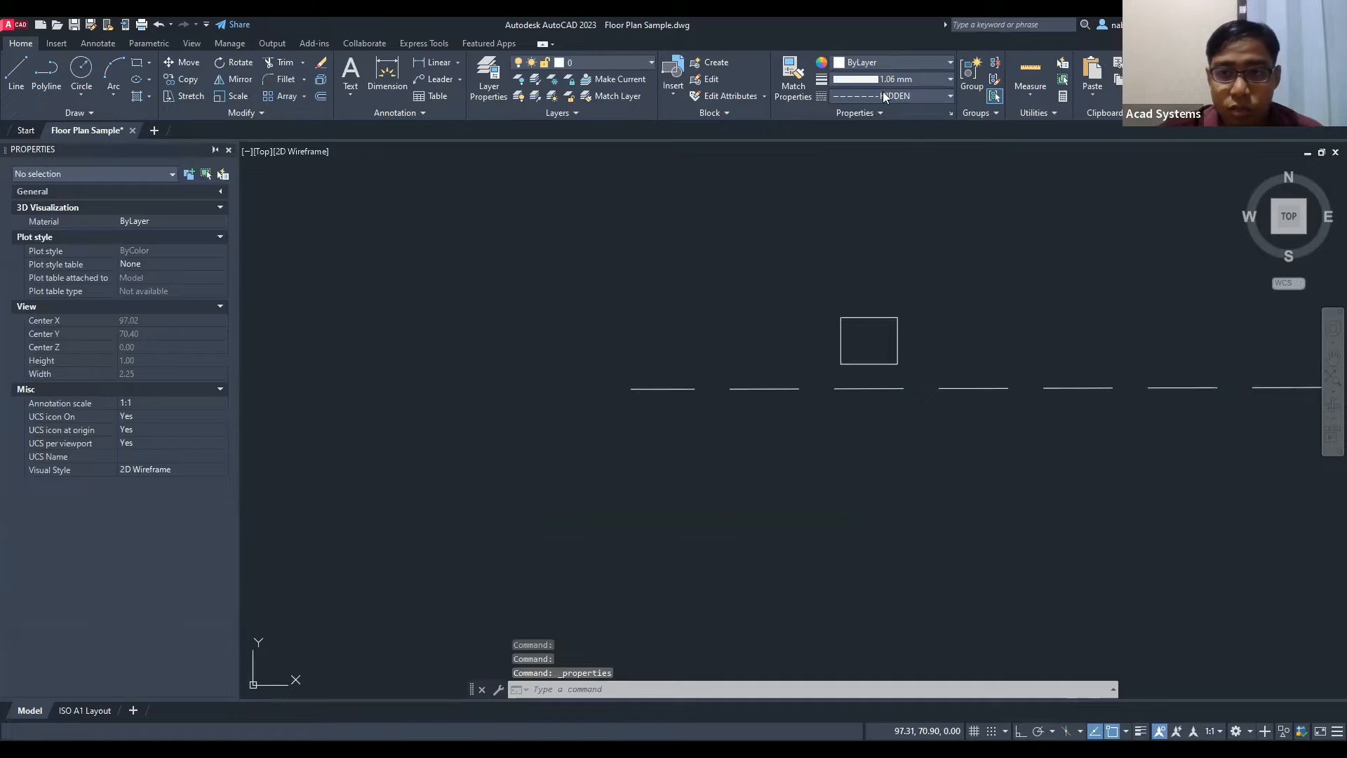
click(905, 96)
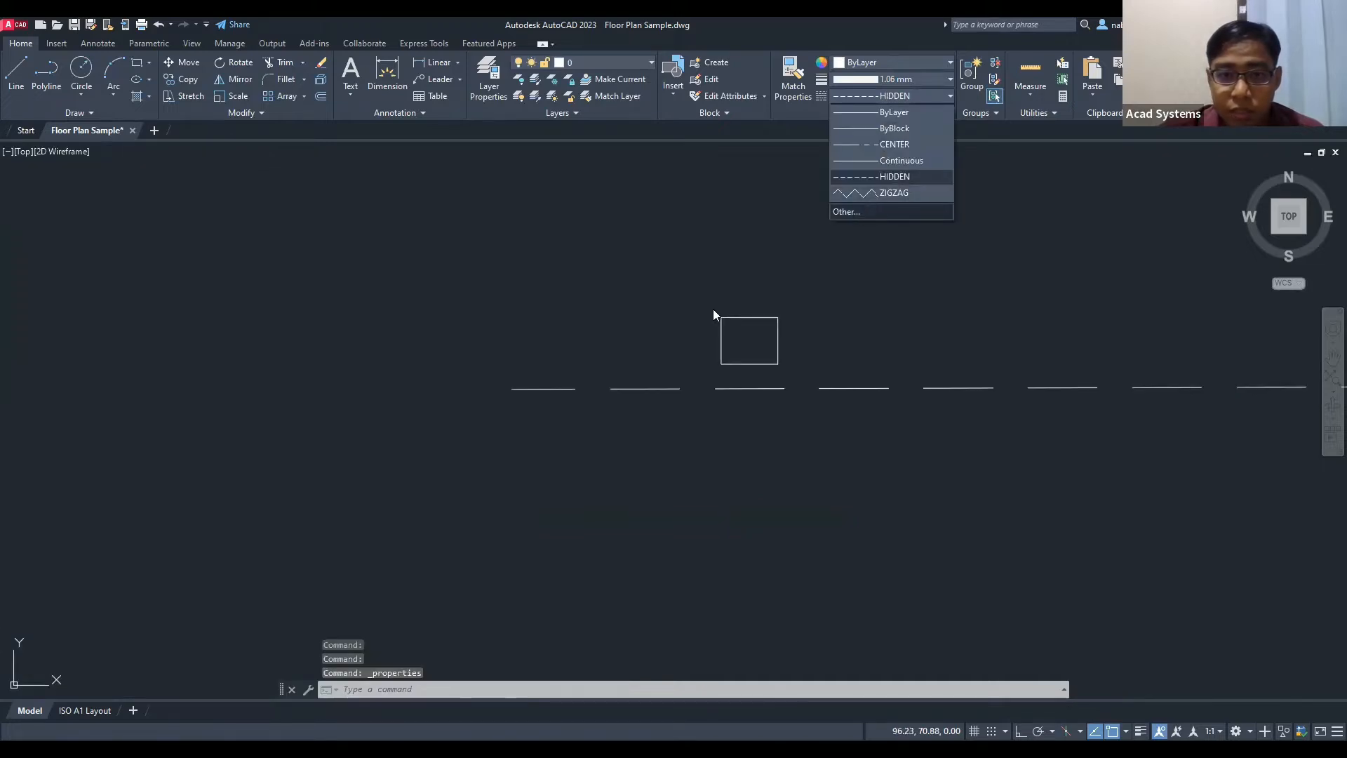
click(256, 398)
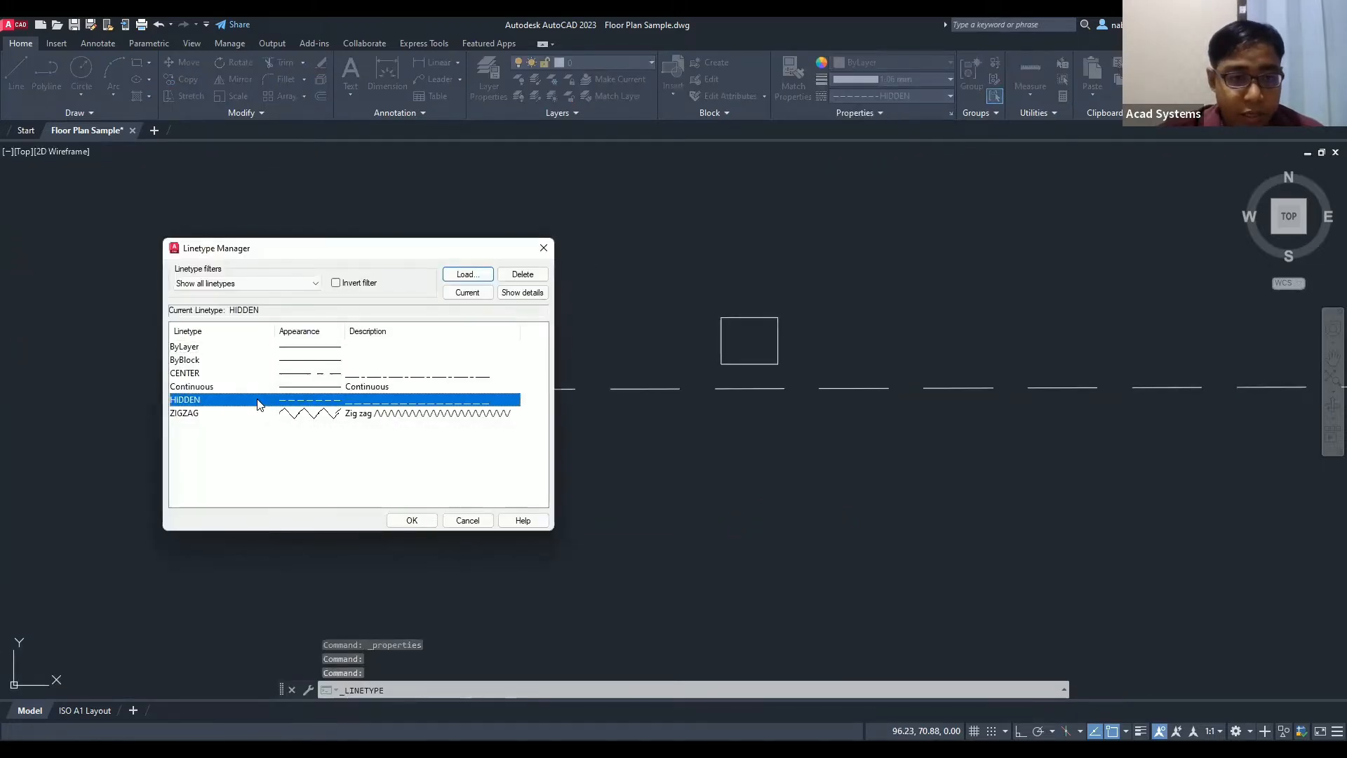
click(522, 292)
drag(523, 454, 497, 456)
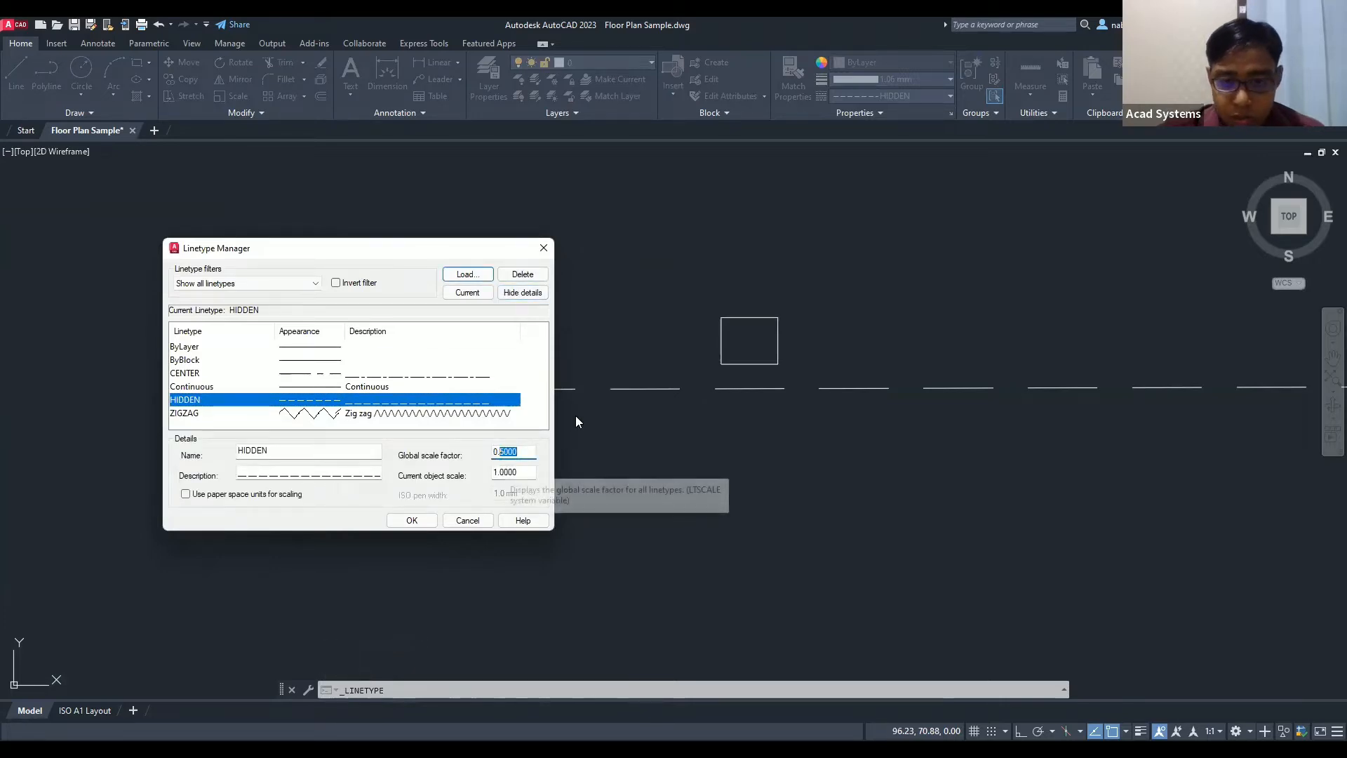
text(0)
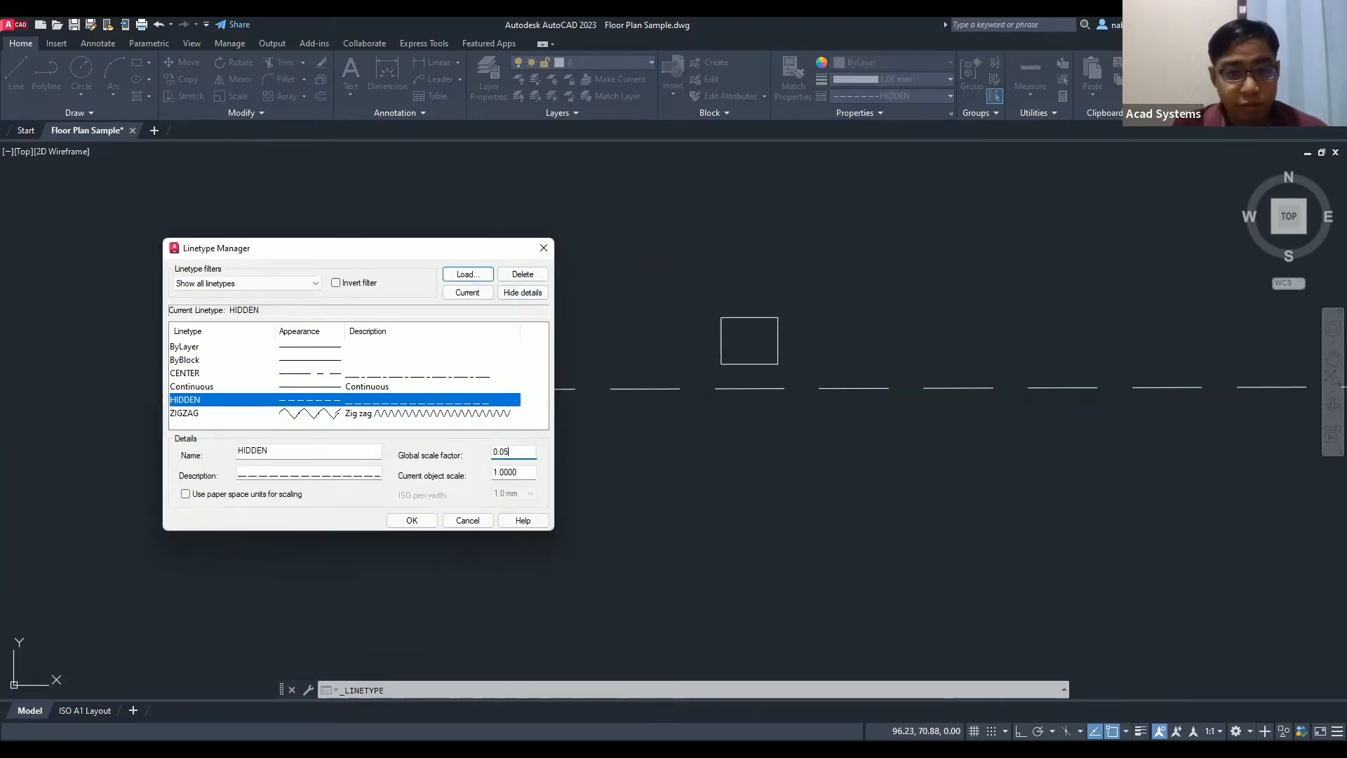
click(412, 520)
scroll(772, 319, up, 4)
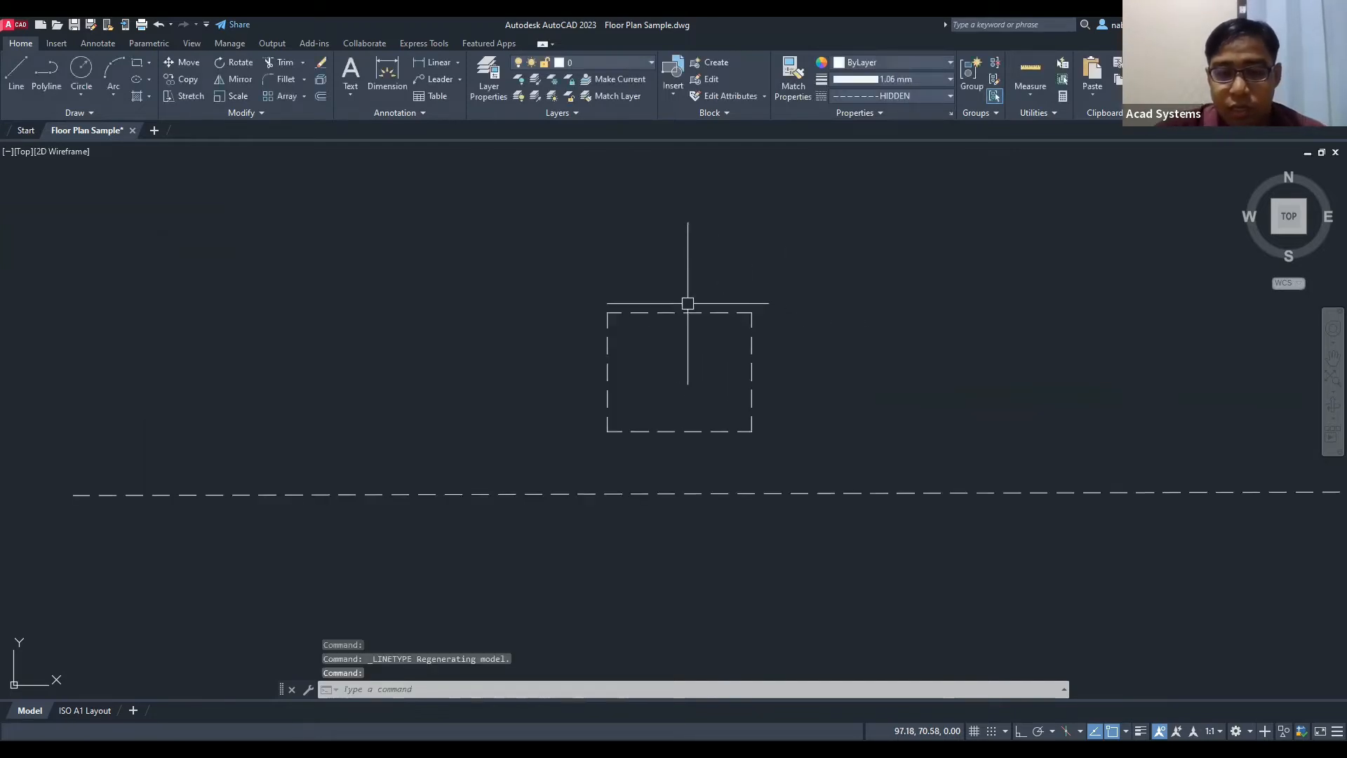
Step: Set the global linetype scale factor to 0.5 in the Linetype Manager and inspect the small rectangle and the dashed line
click(951, 95)
click(950, 95)
click(950, 96)
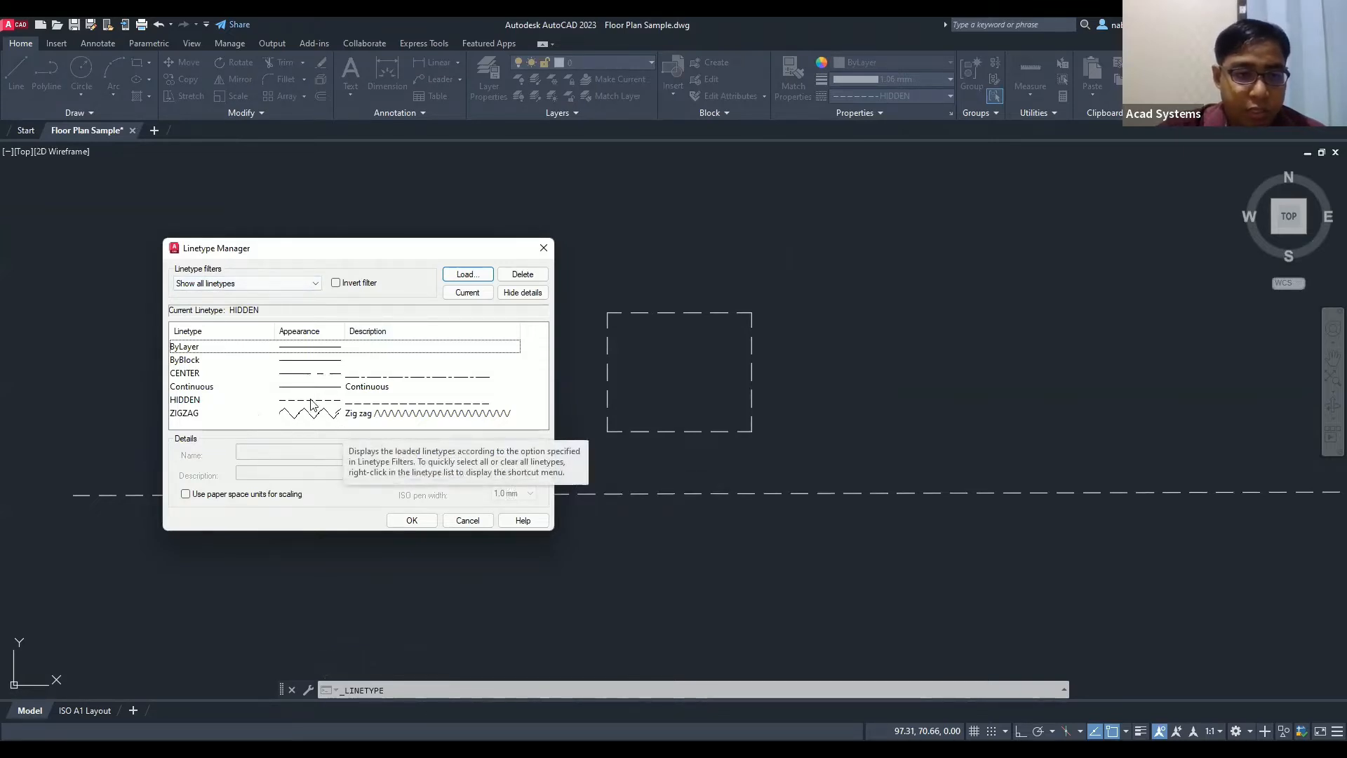
drag(534, 453, 502, 453)
text(5)
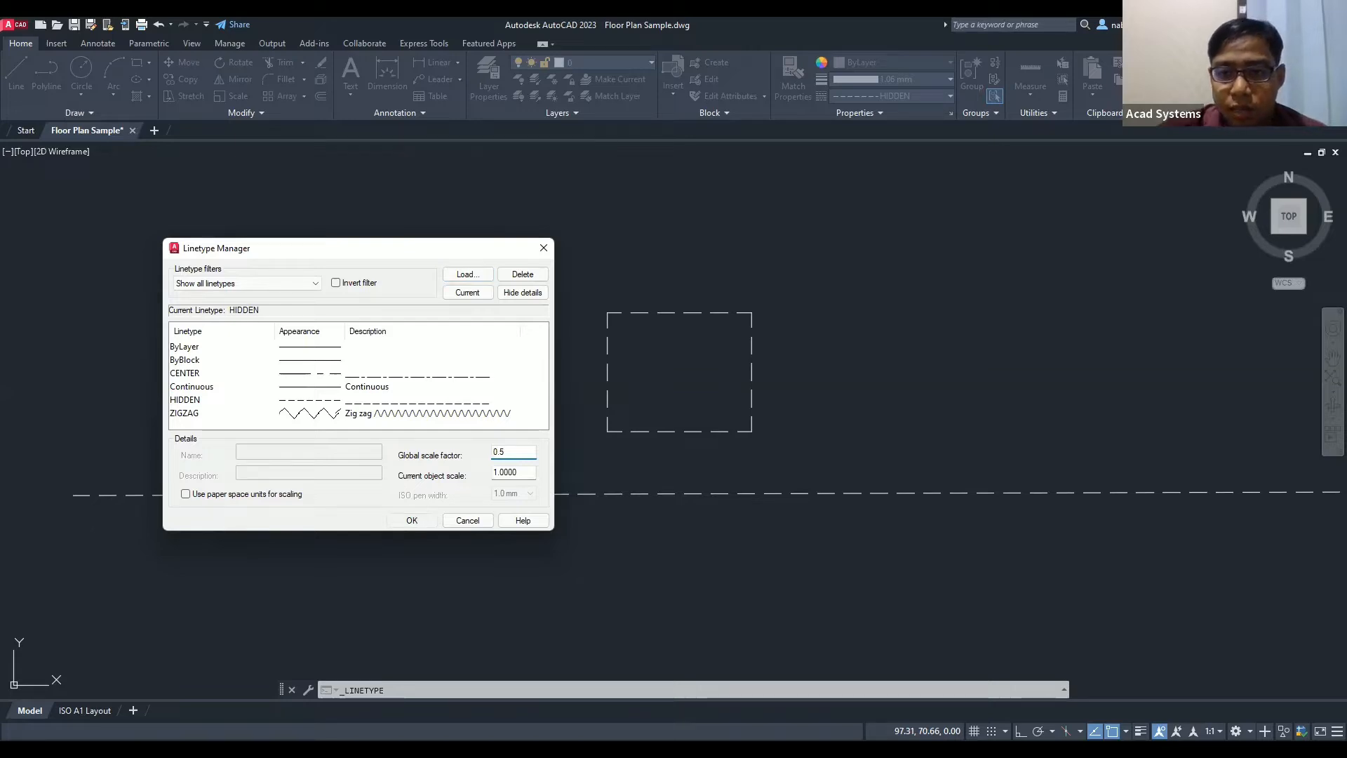
click(411, 520)
click(858, 114)
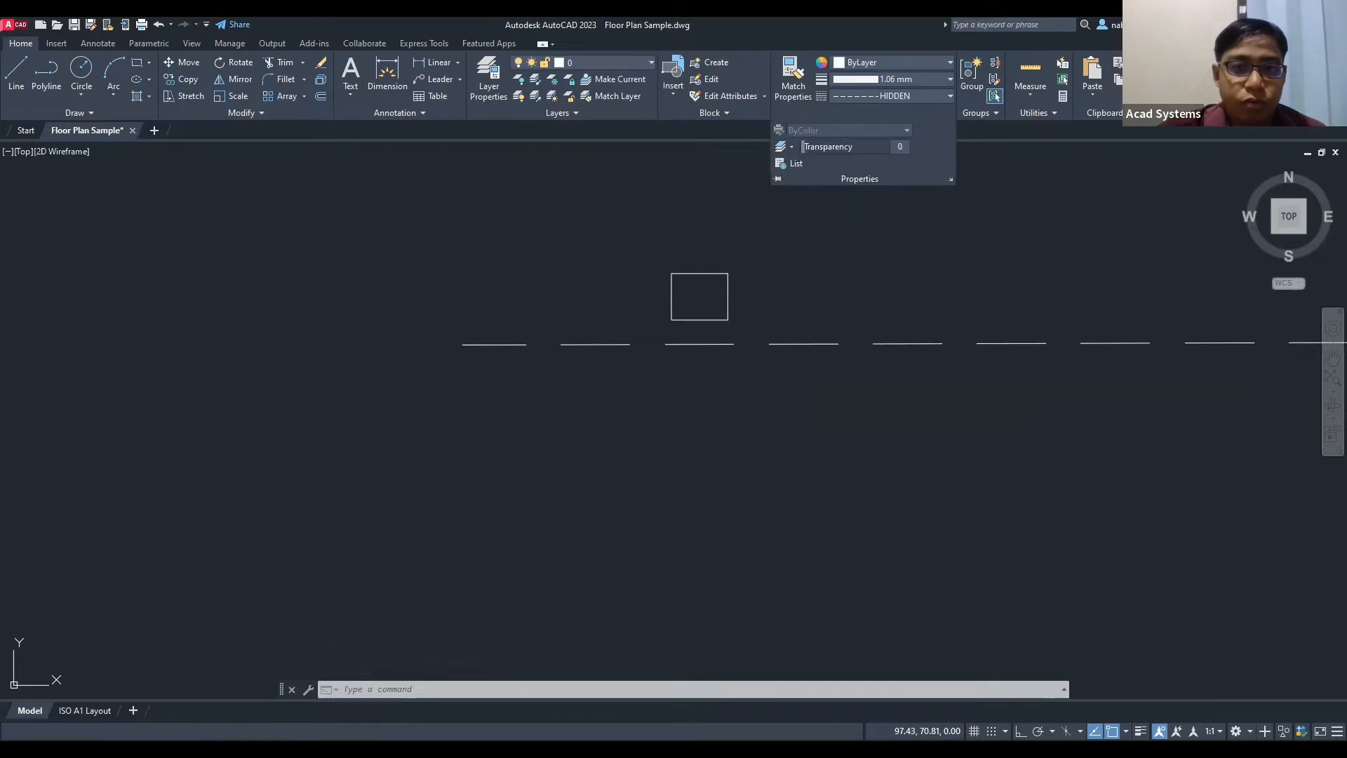
scroll(313, 250, down, 4)
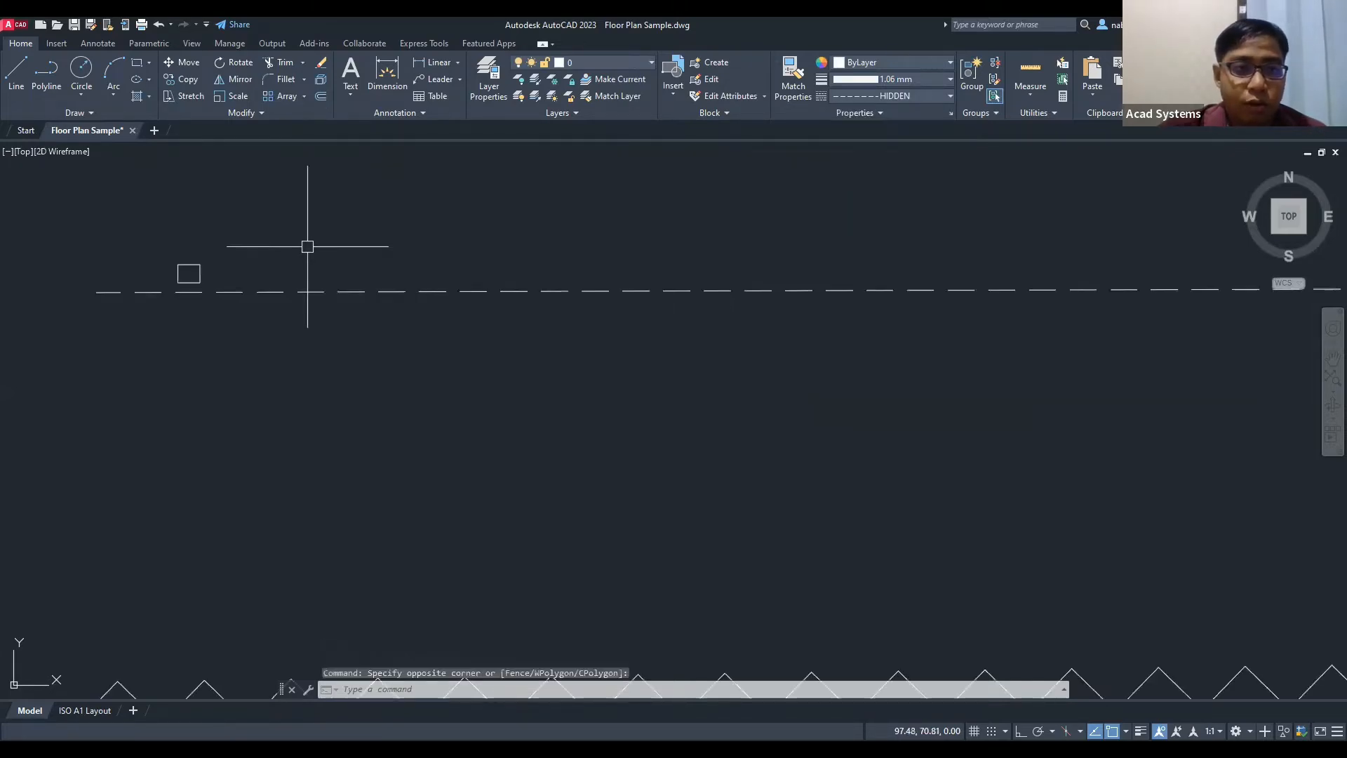
Step: Set the current linetype to CENTER and colour to Cyan, and draw a long, nearly horizontal line between the dashed and zigzag lines
click(16, 71)
click(642, 67)
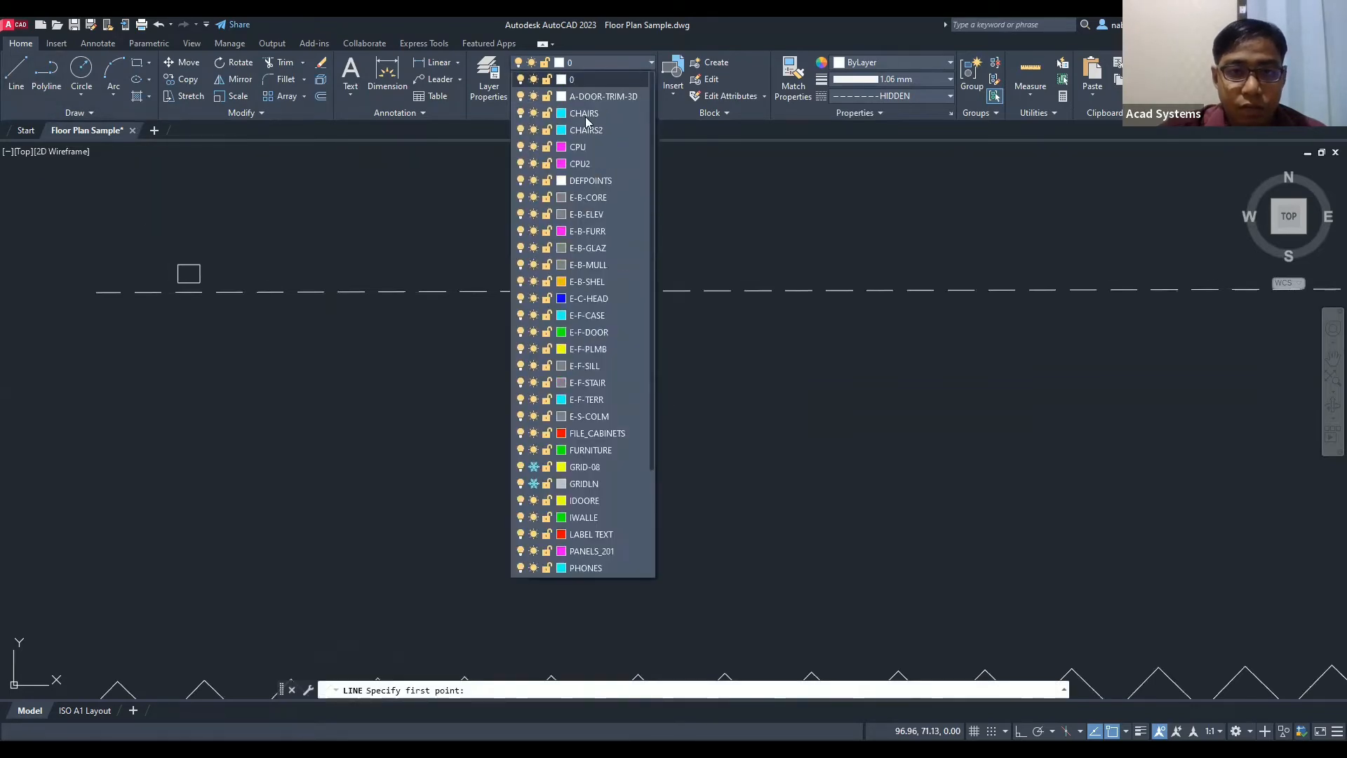
click(911, 63)
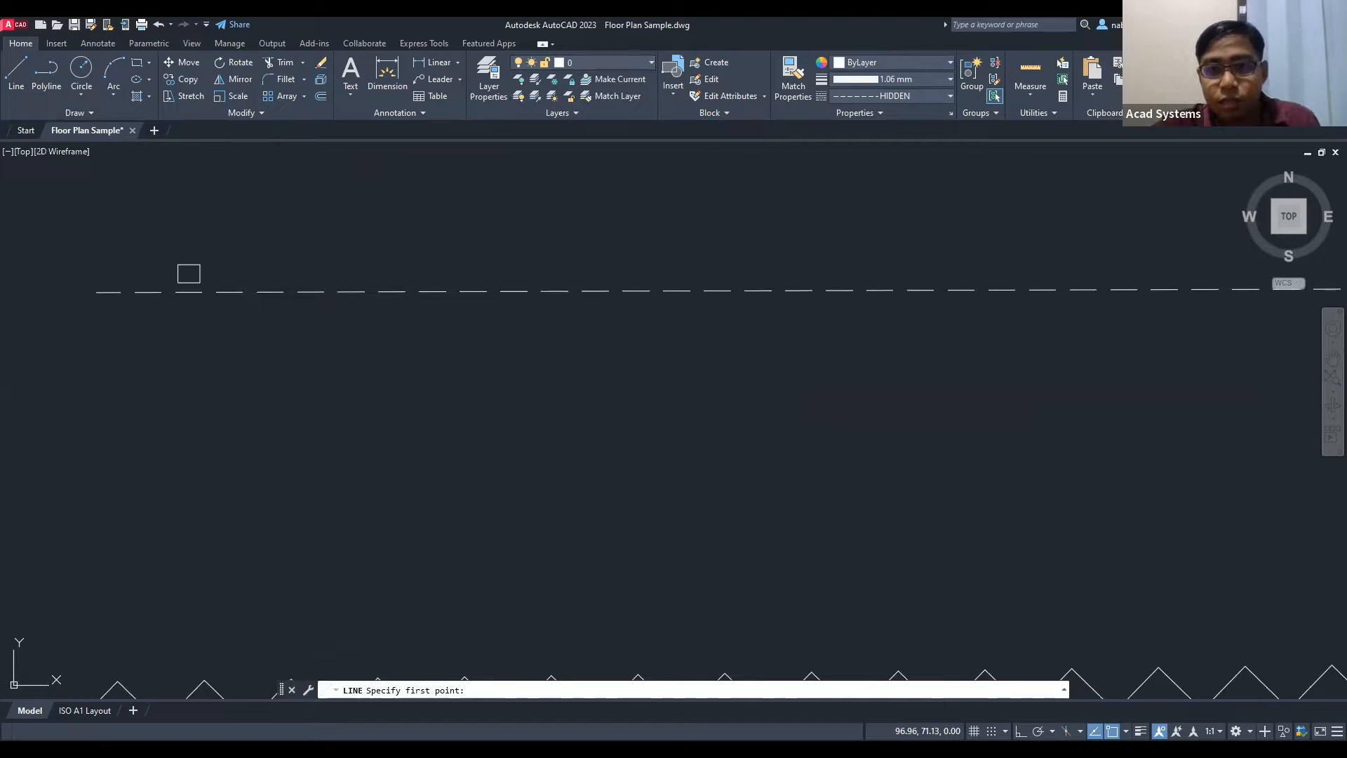
click(905, 96)
click(904, 150)
click(902, 67)
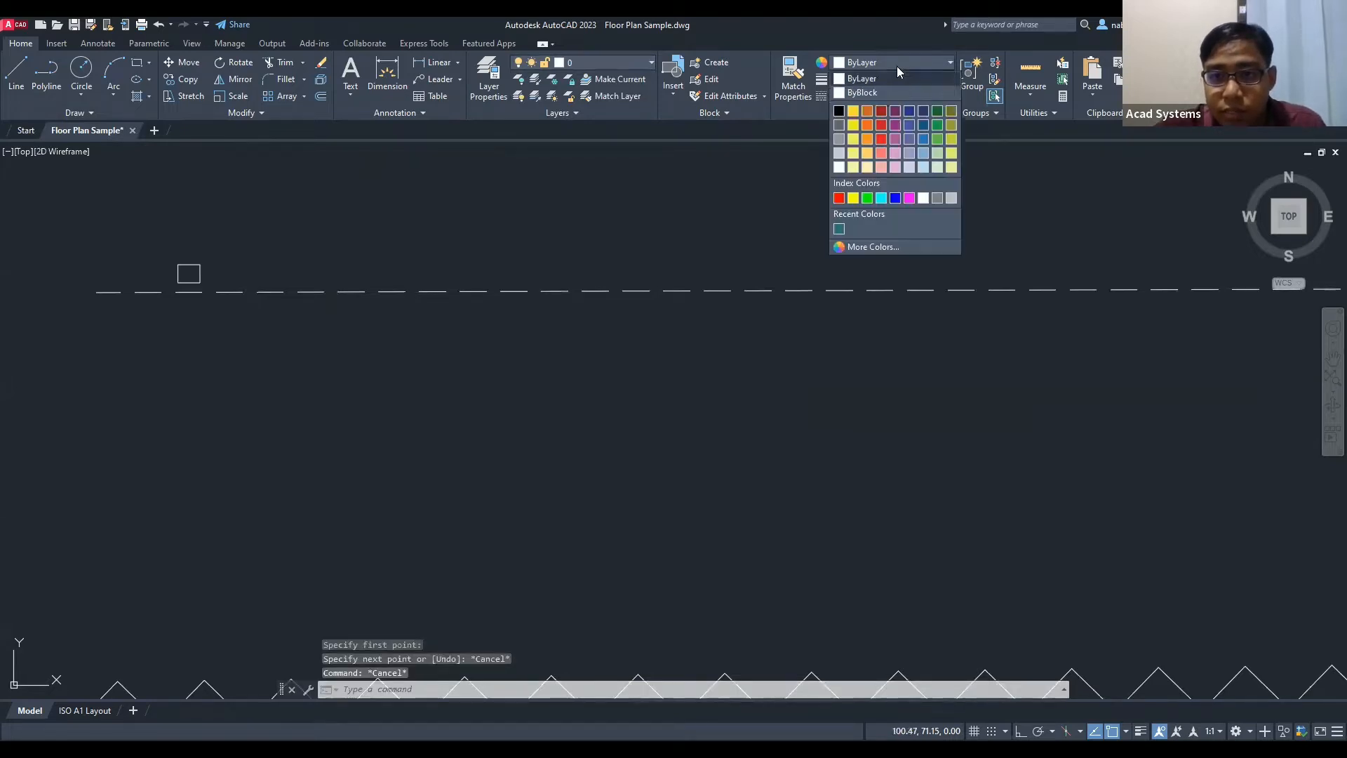
click(881, 198)
scroll(730, 419, down, 8)
scroll(720, 428, up, 4)
middle_drag(720, 428, 378, 372)
click(21, 86)
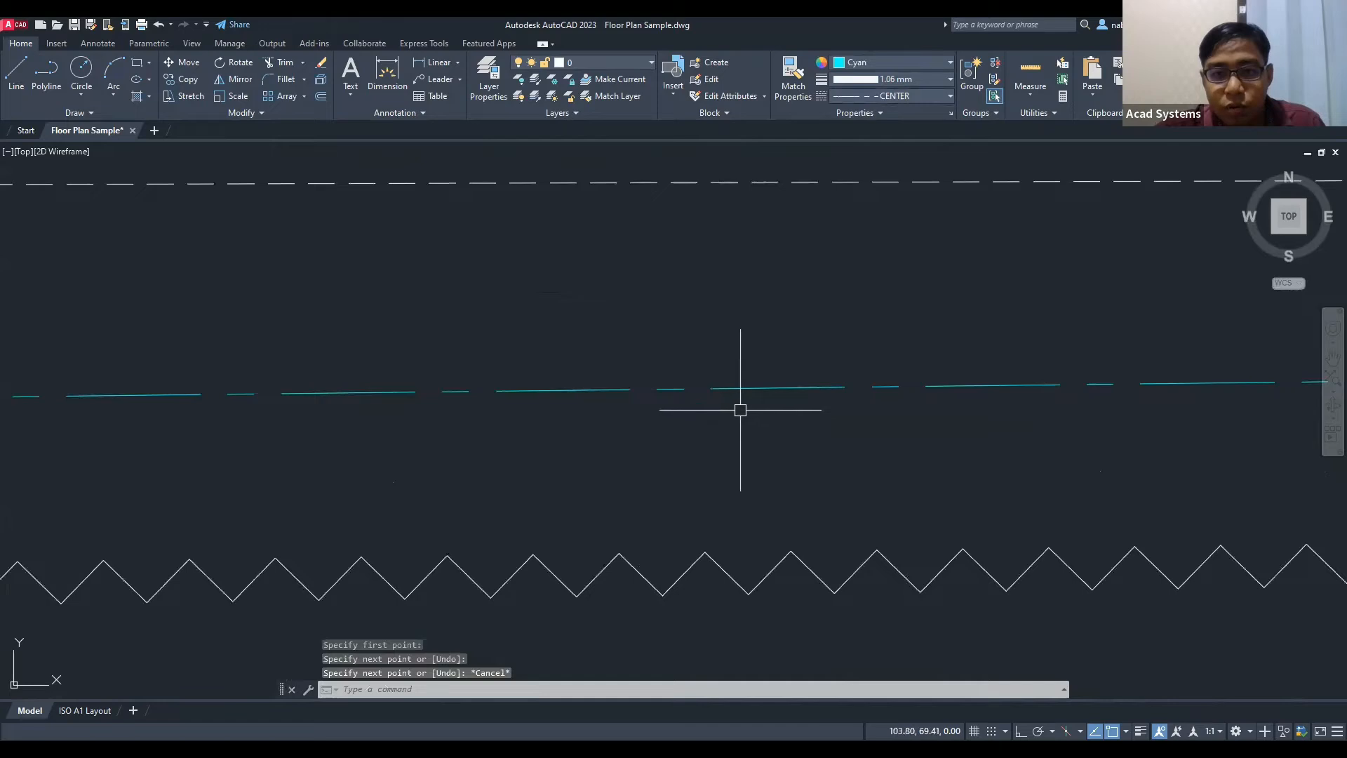
scroll(740, 406, down, 4)
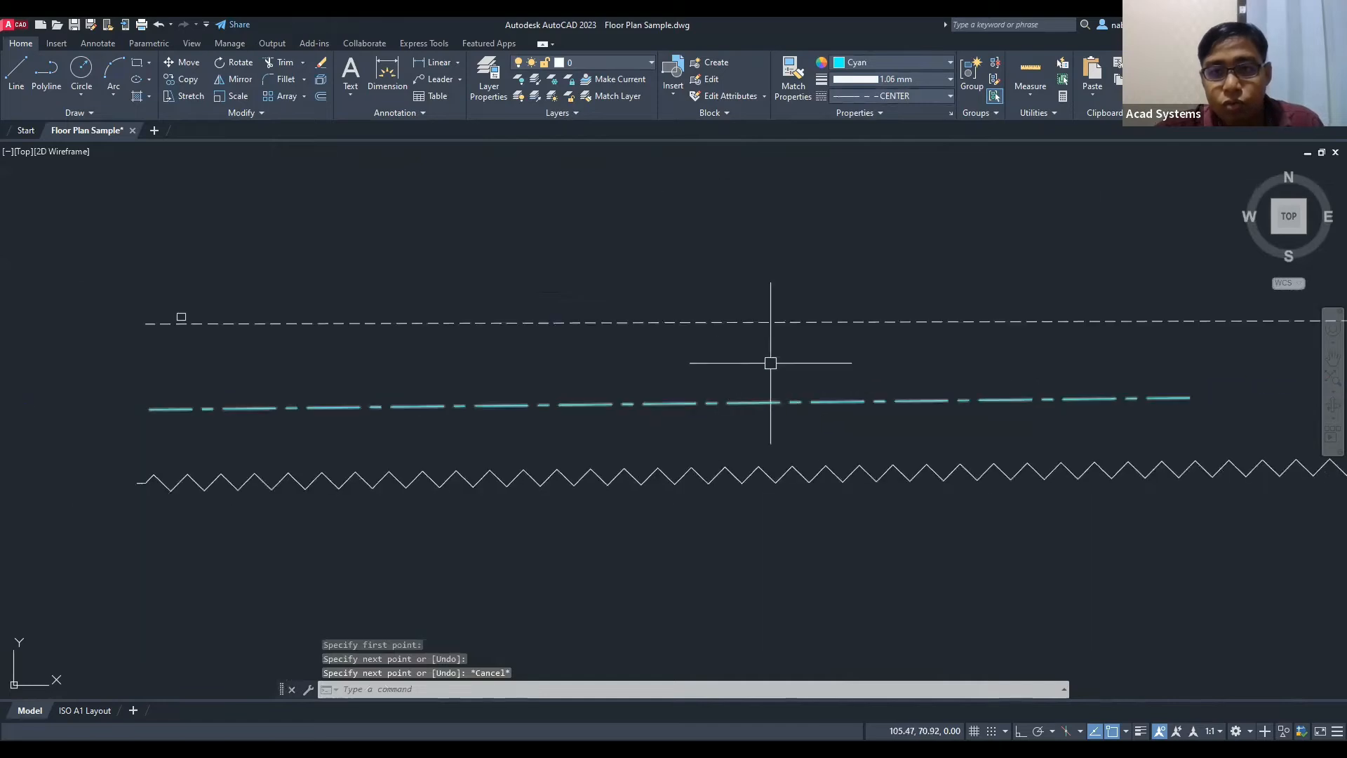
Step: Turn on lineweight display and inspect the thickness of the cyan centre line
click(830, 401)
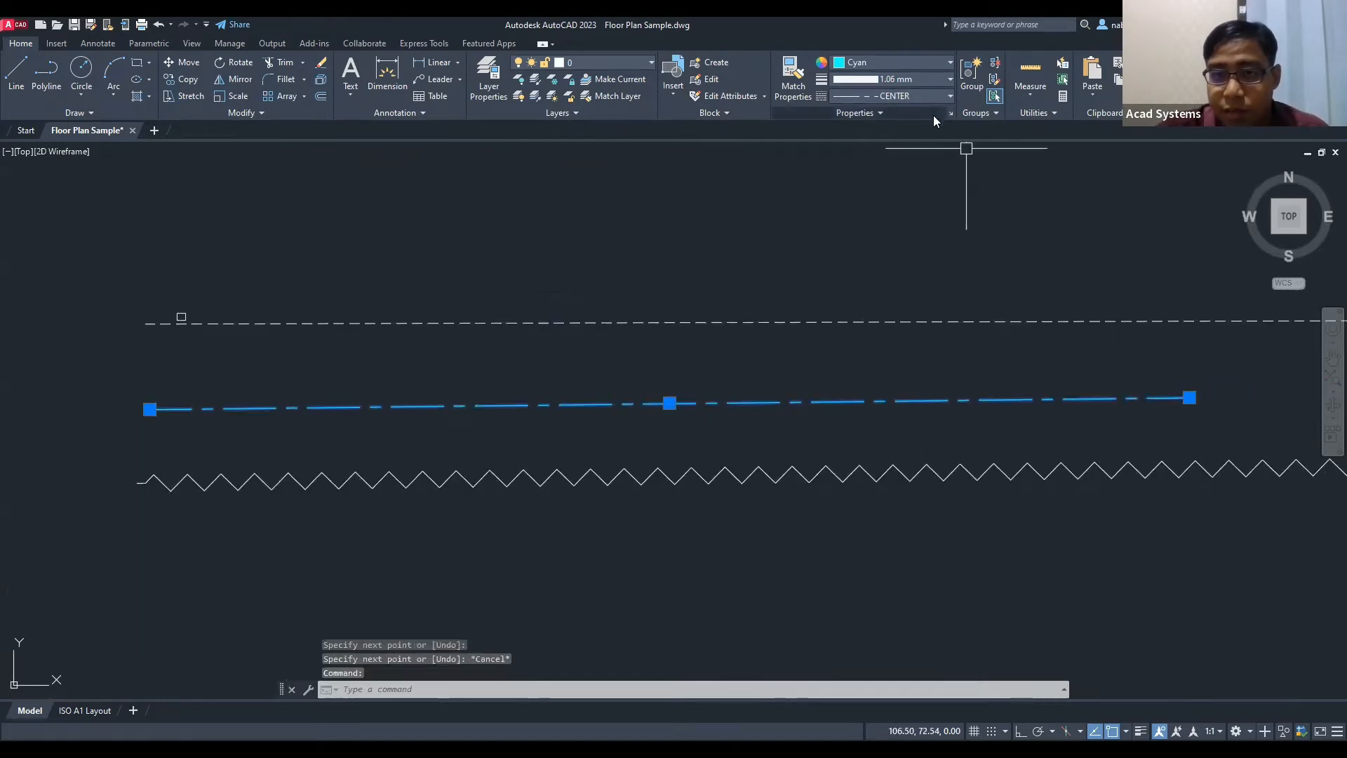
click(1141, 731)
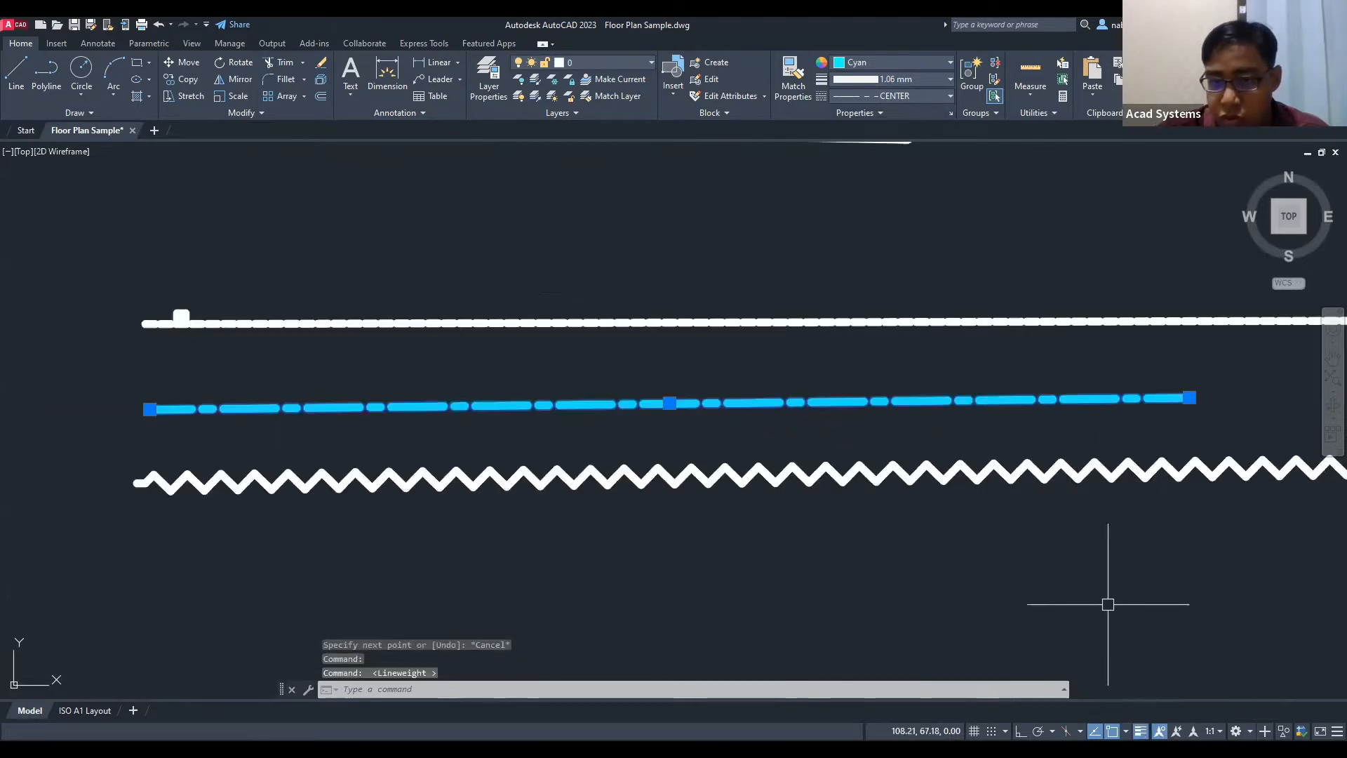
scroll(926, 415, up, 4)
middle_drag(912, 415, 1114, 430)
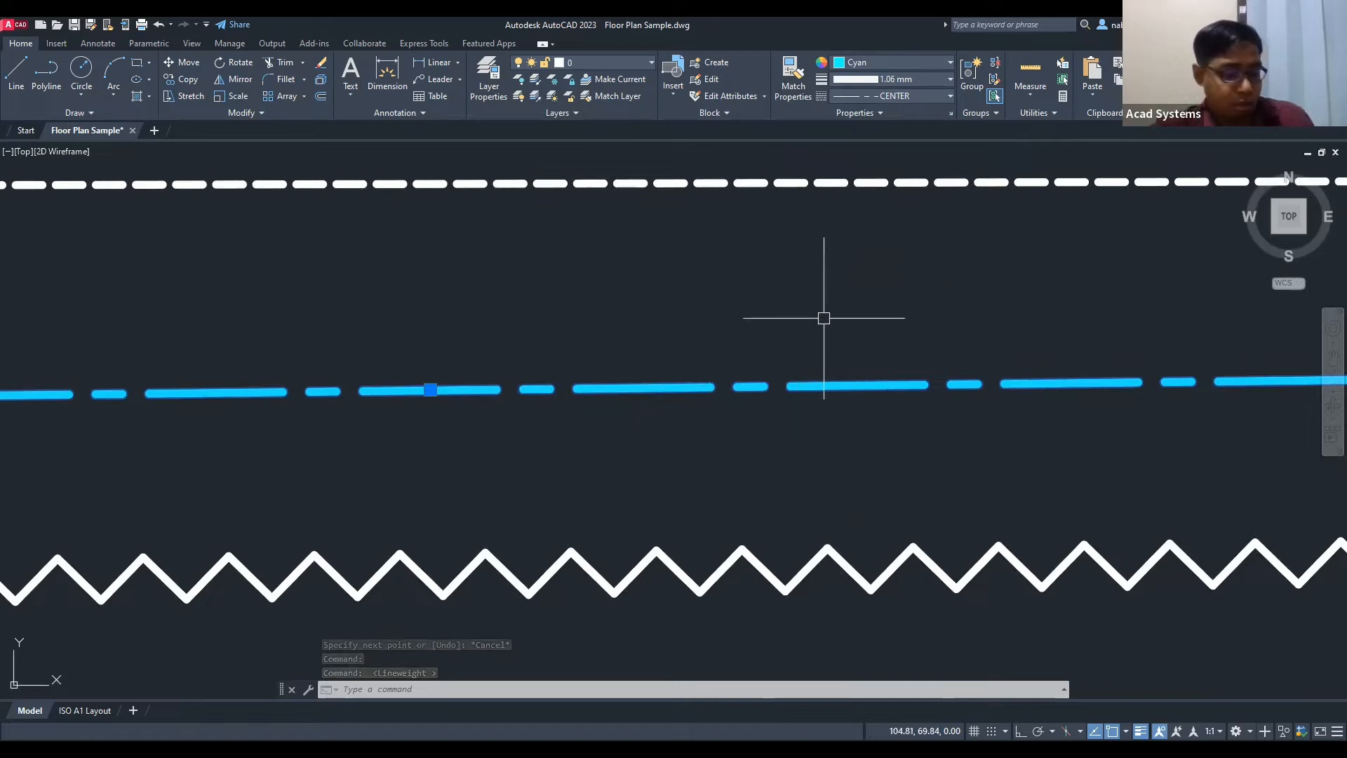
key(Escape)
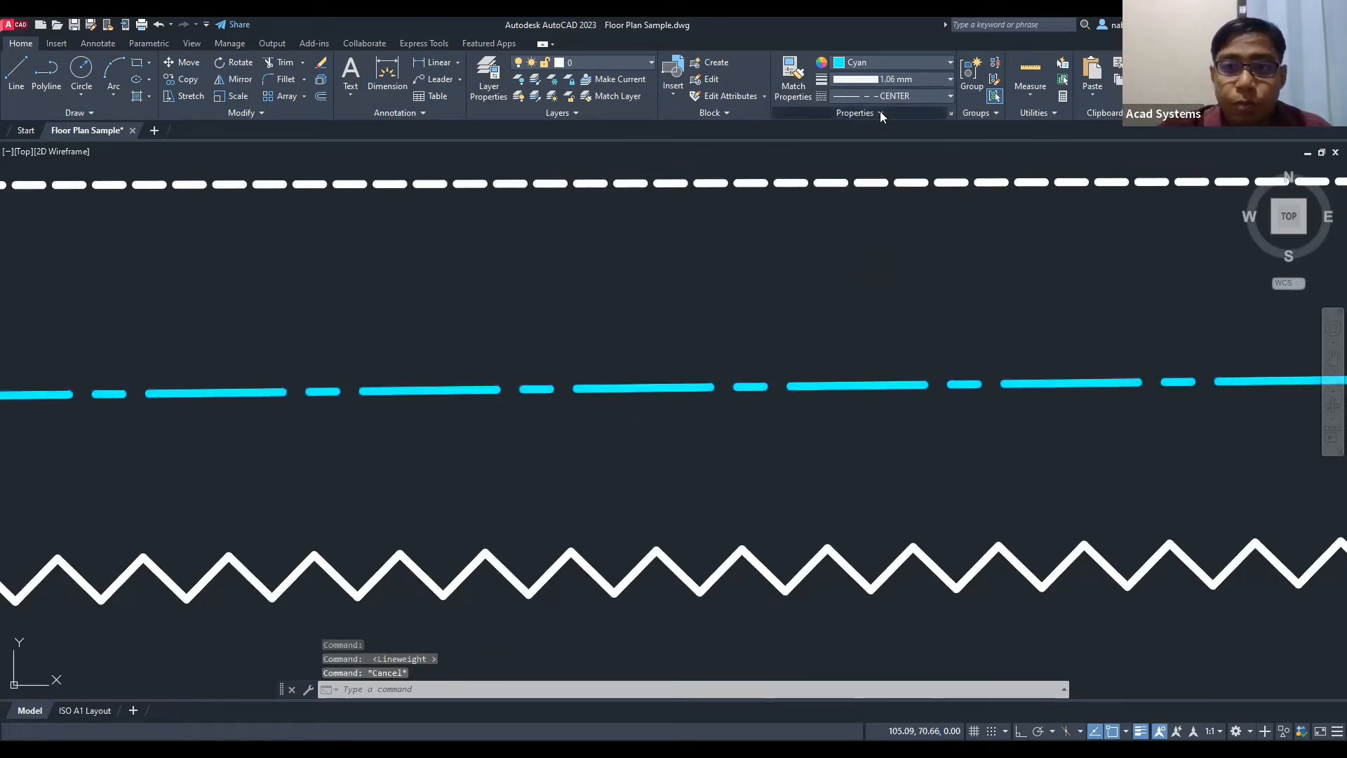
Step: Set the cyan centre line's transparency to 28
click(880, 112)
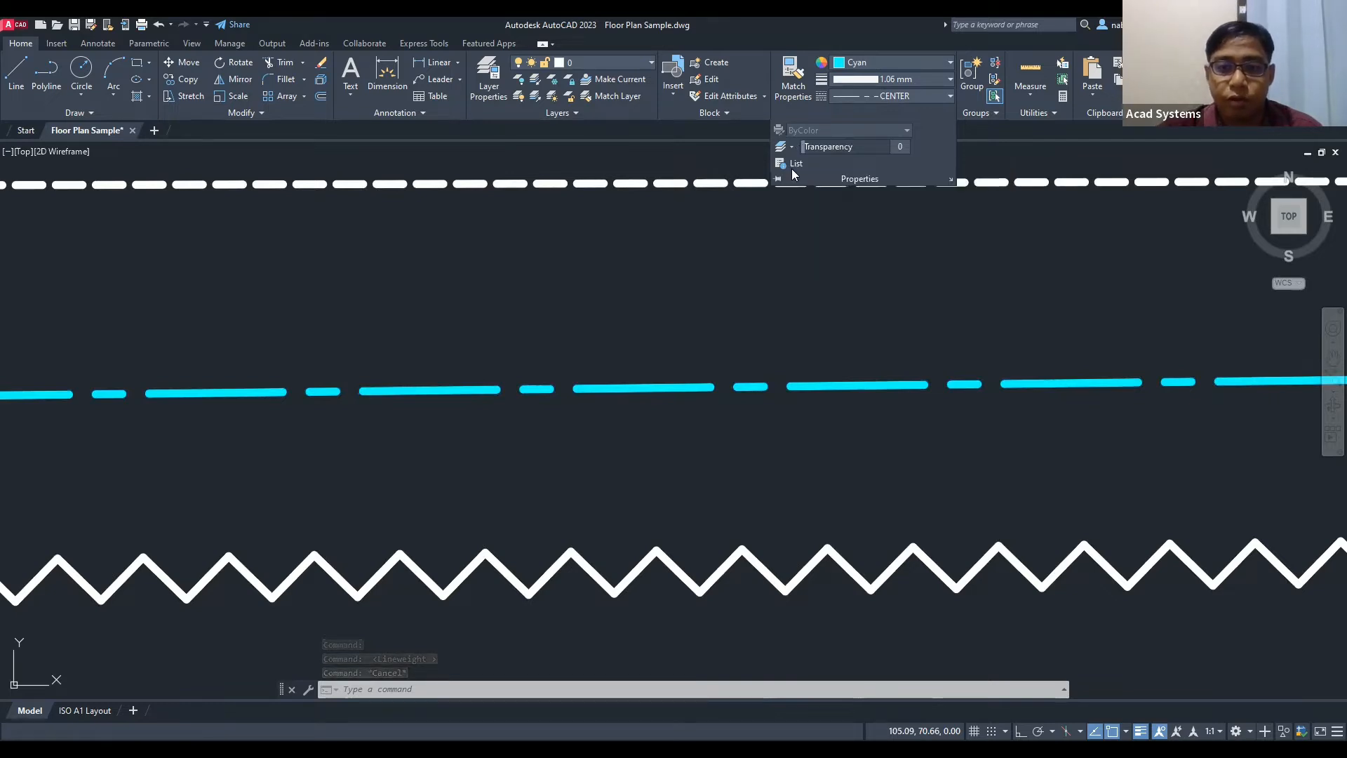
click(691, 387)
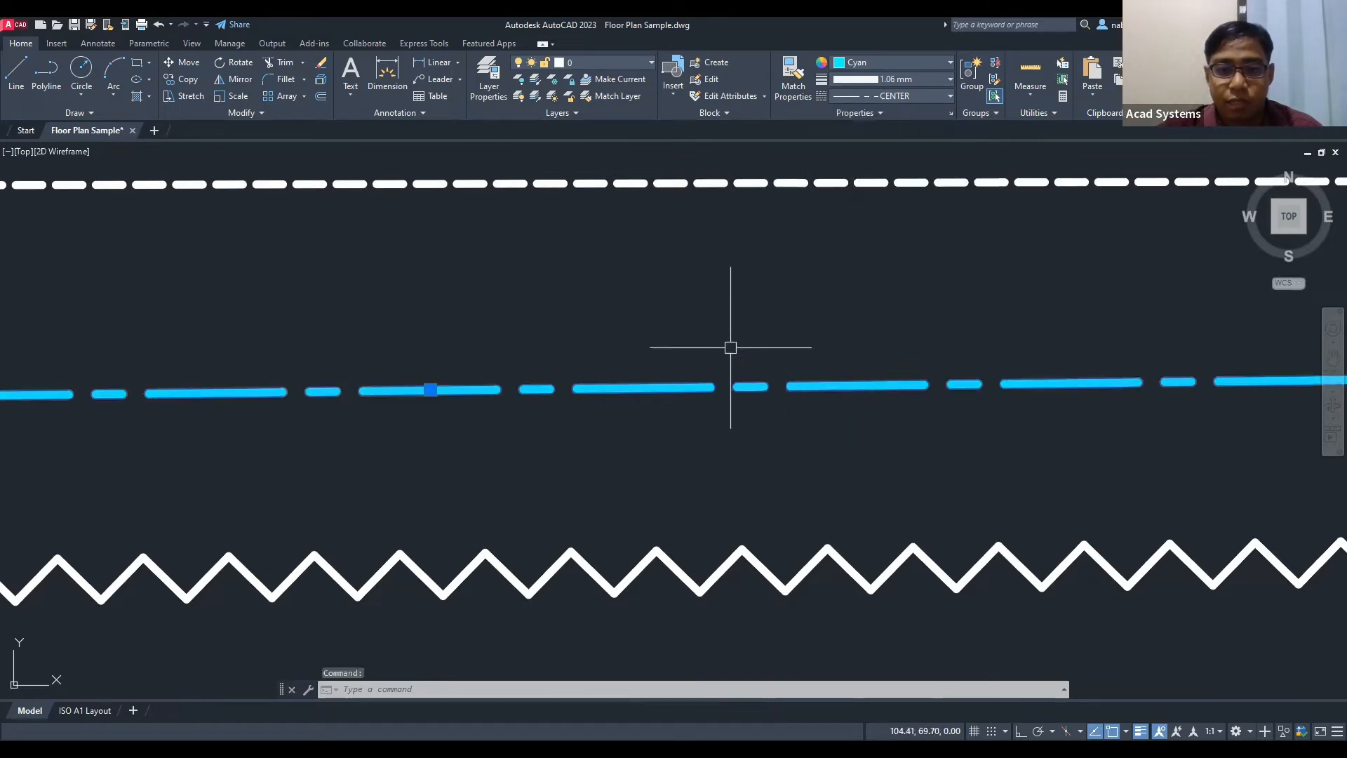
scroll(731, 354, down, 2)
middle_drag(731, 354, 923, 361)
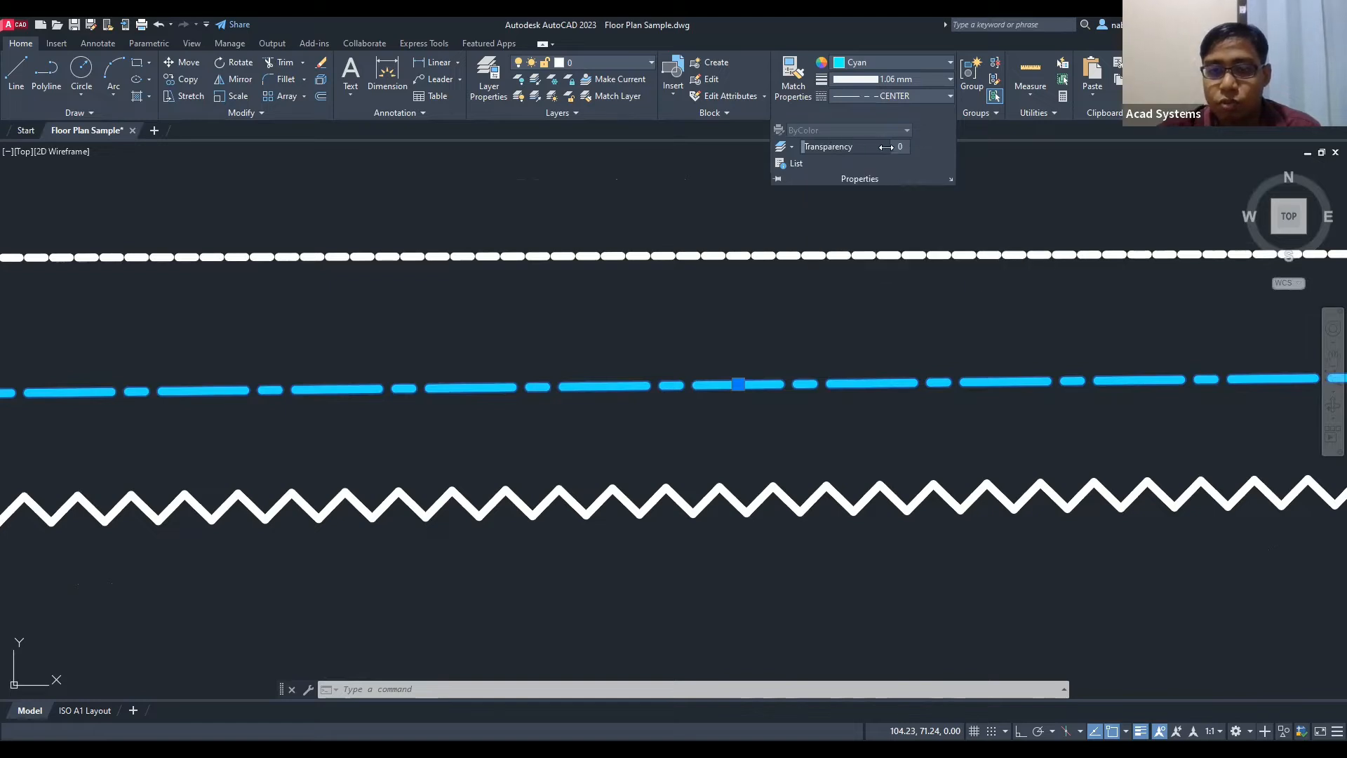
drag(804, 150, 847, 148)
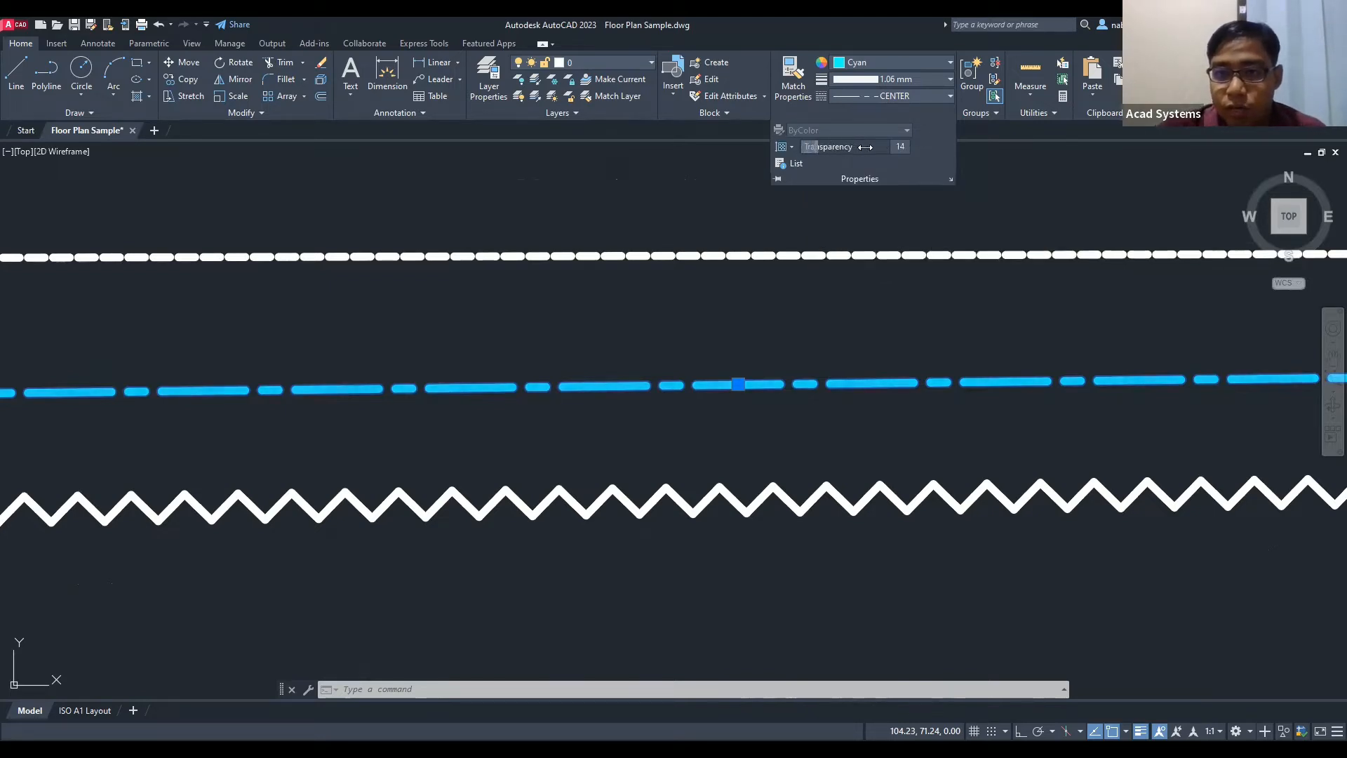
mouse_move(816, 148)
mouse_down()
mouse_move(802, 148)
mouse_move(868, 150)
mouse_move(829, 147)
mouse_up()
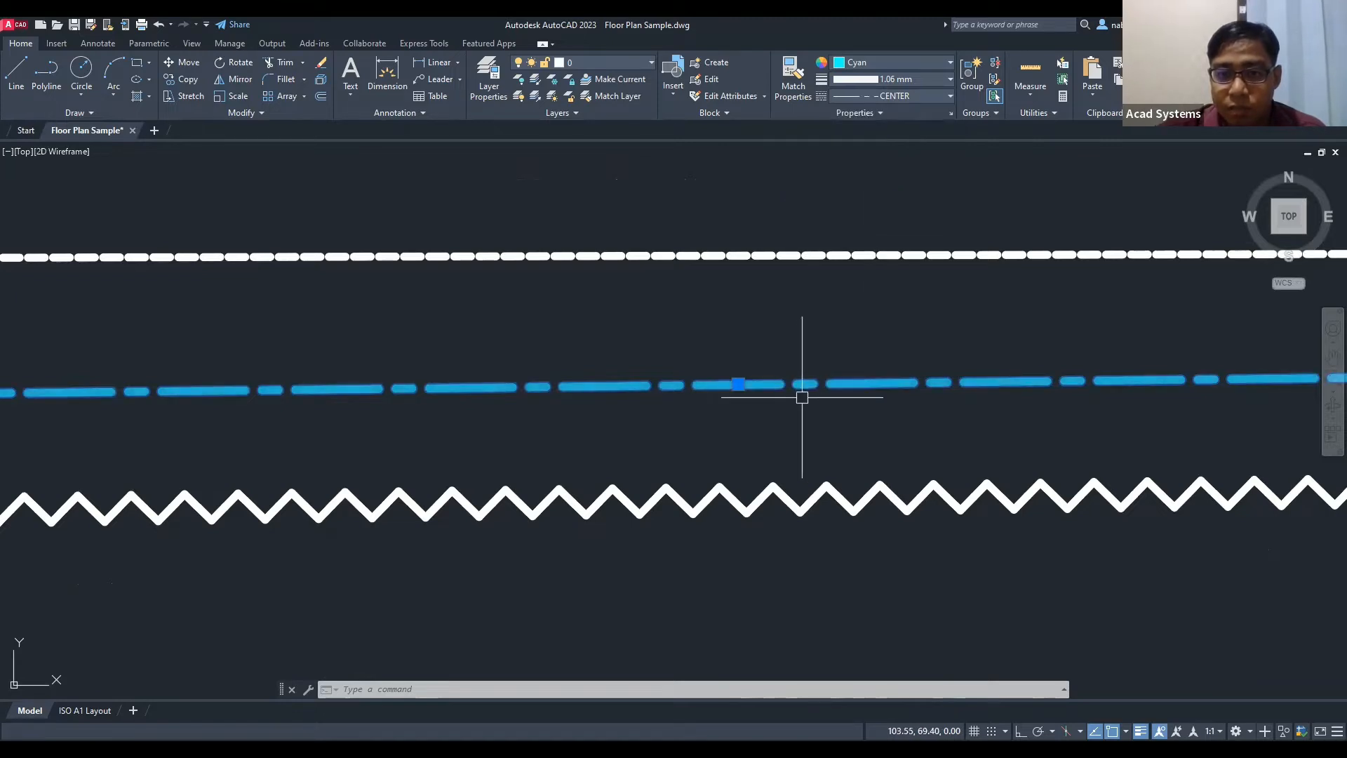
scroll(807, 387, up, 2)
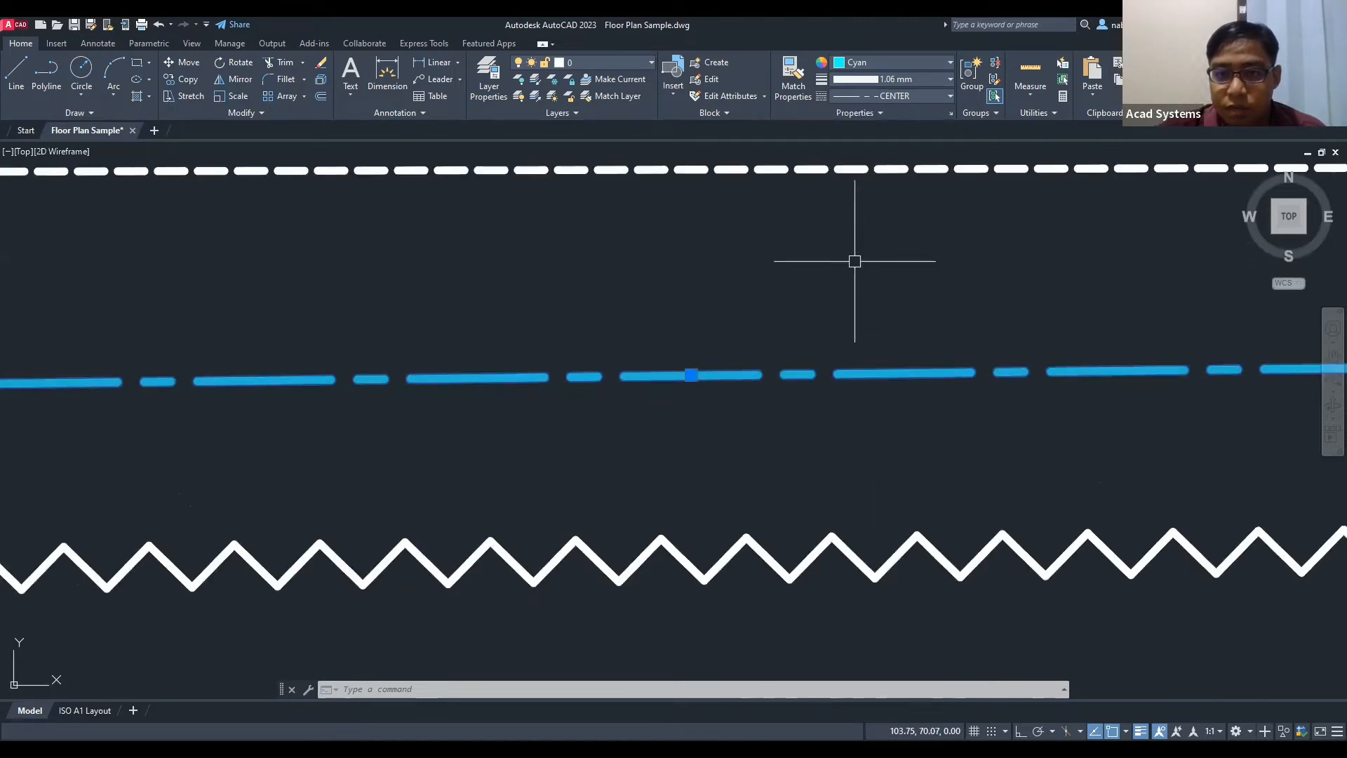
Step: Raise the cyan centre line's transparency to 90 and deselect the line to inspect how faint it looks
click(881, 114)
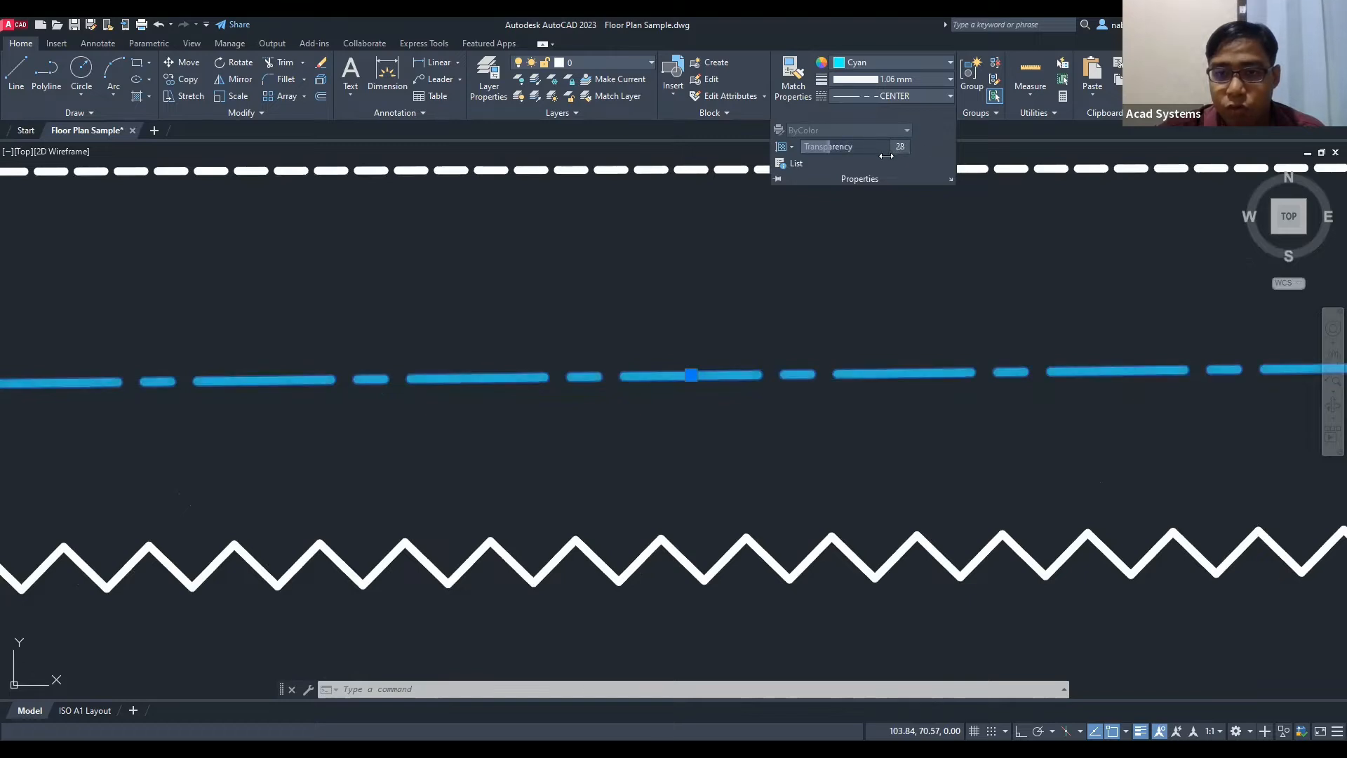
drag(899, 155, 1034, 153)
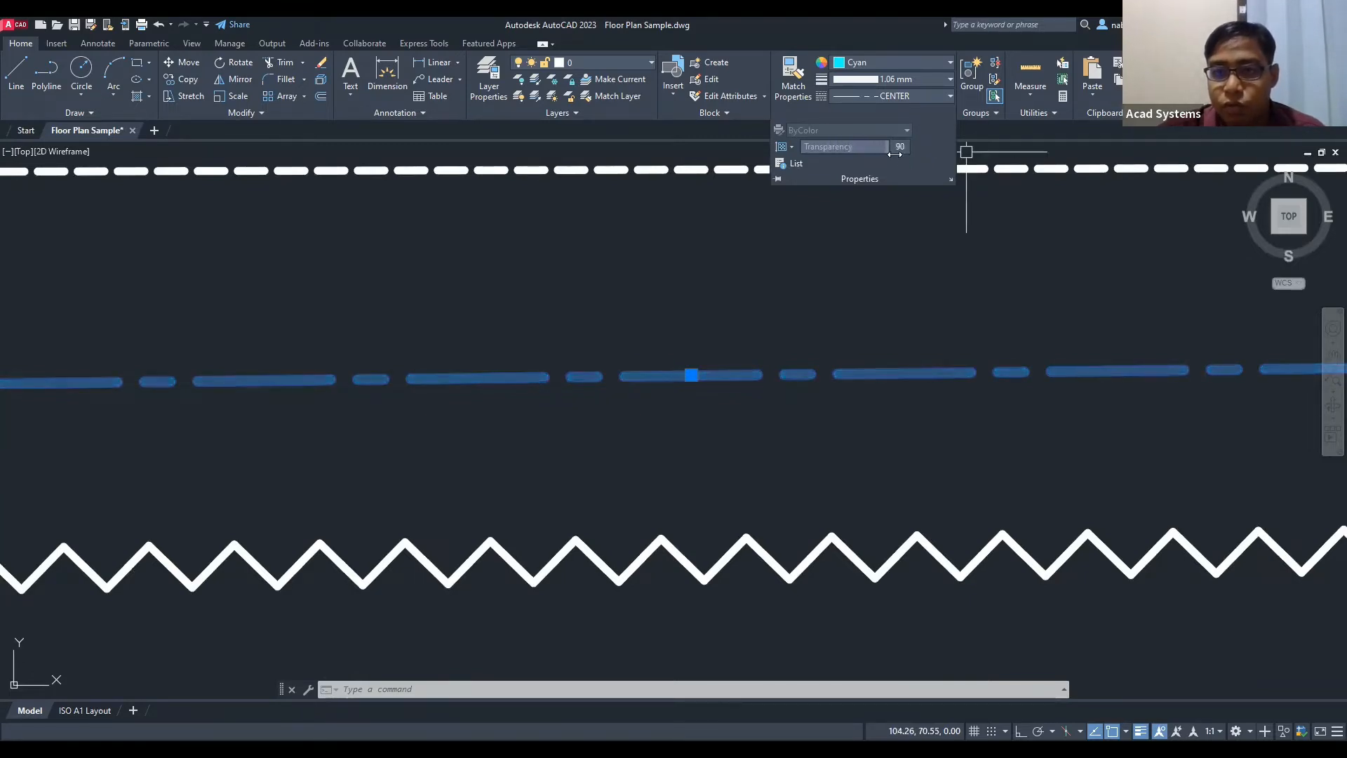
click(930, 224)
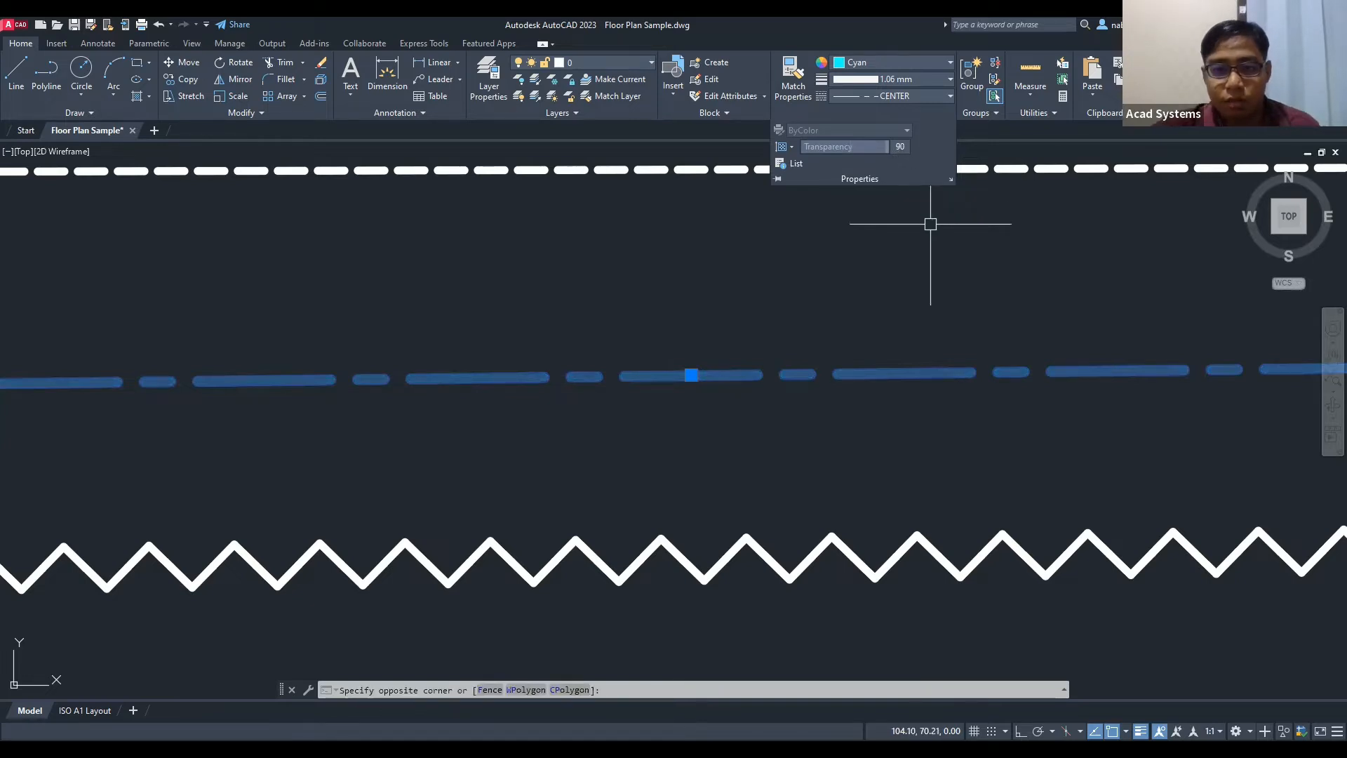
key(Escape)
scroll(828, 280, down, 2)
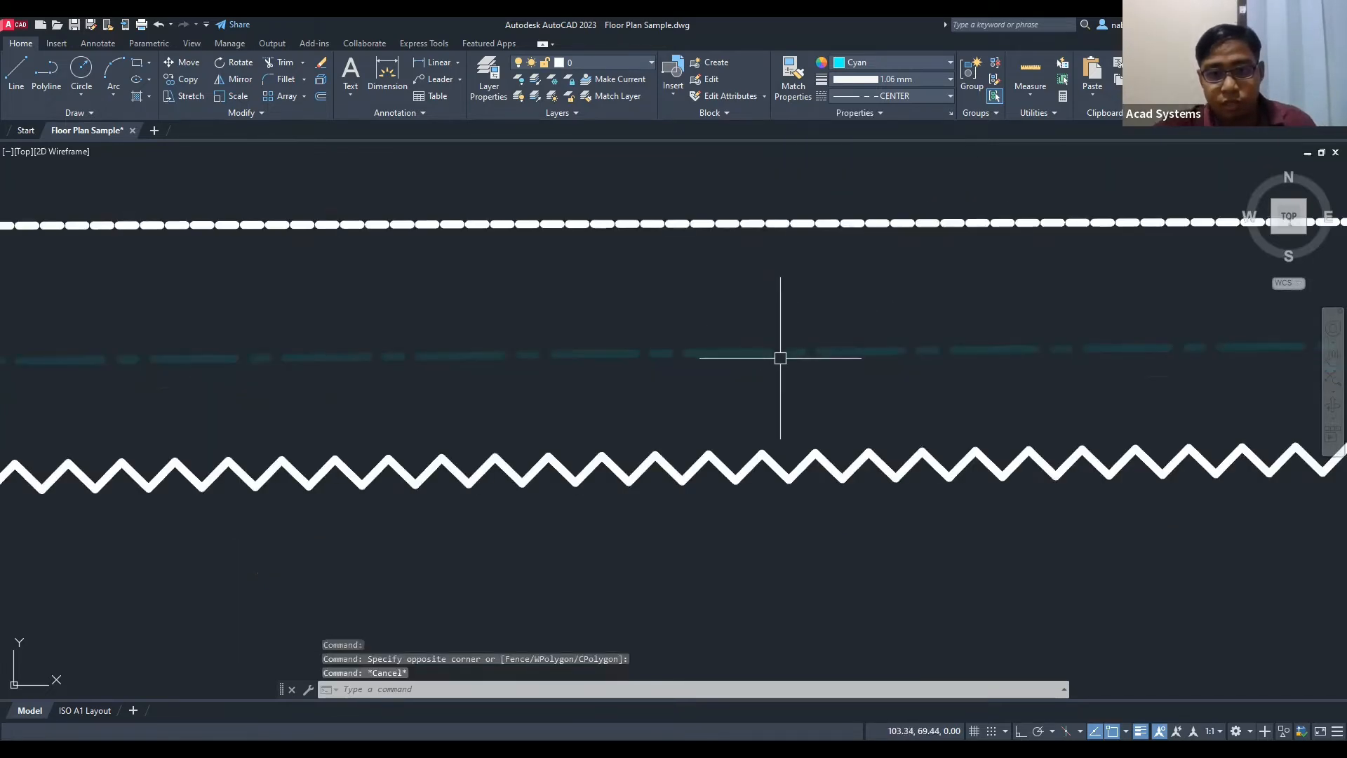
Step: Restore the cyan centre line to full opacity and deselect it
click(760, 355)
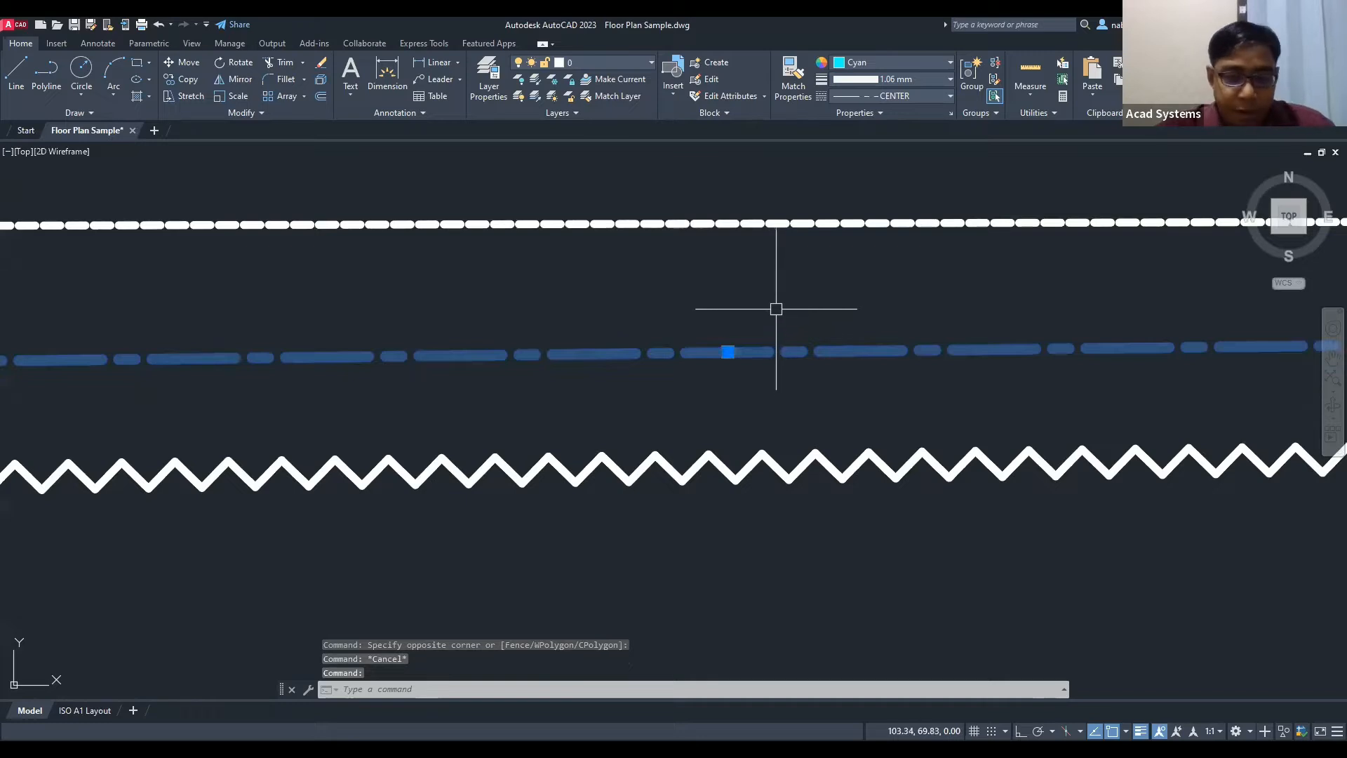
click(914, 111)
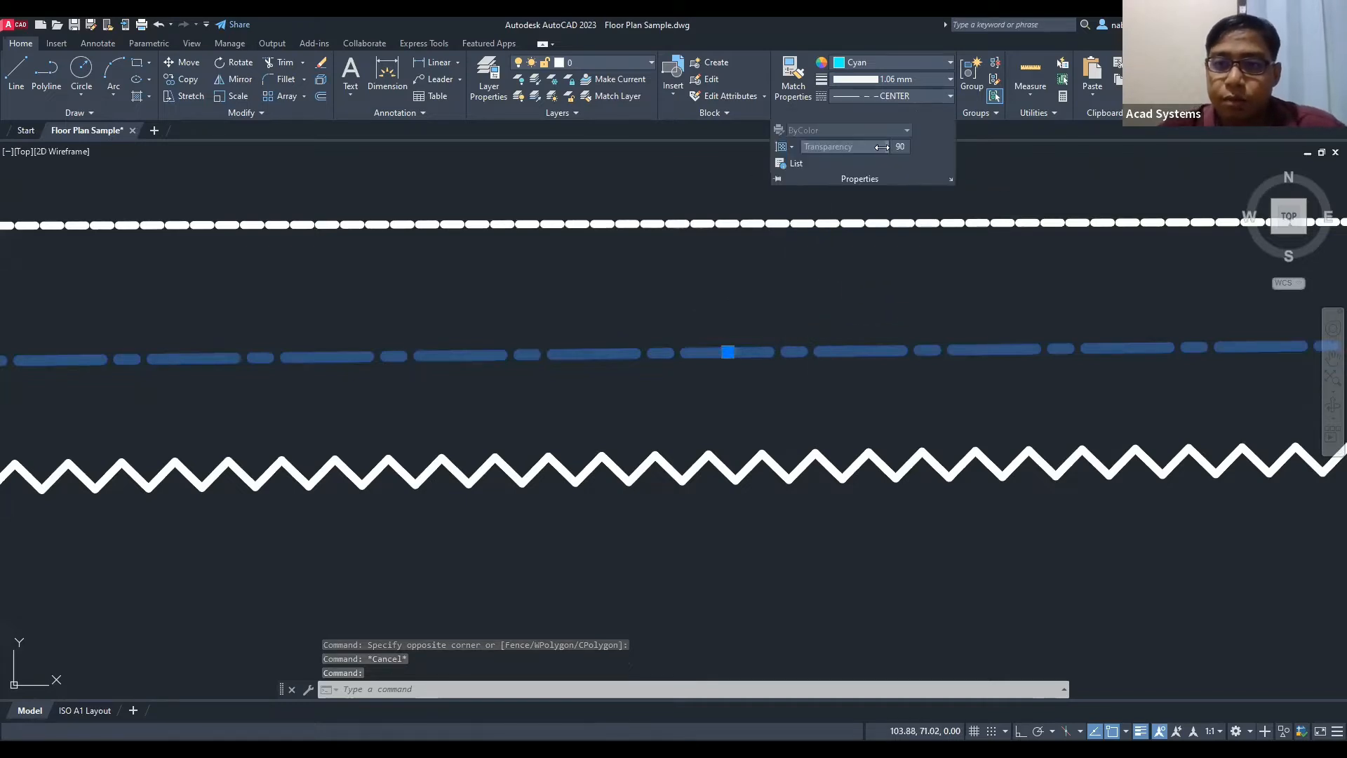
click(814, 266)
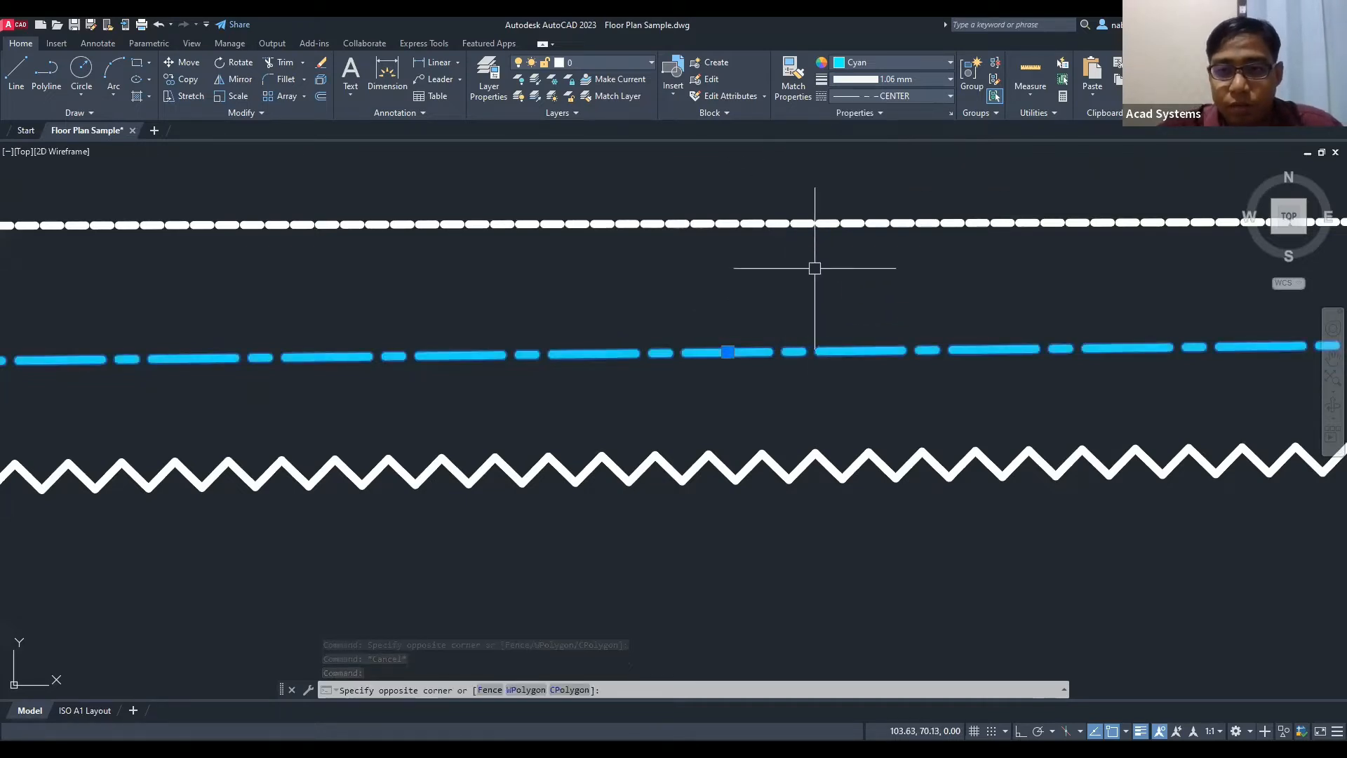
key(Escape)
key(Escape)
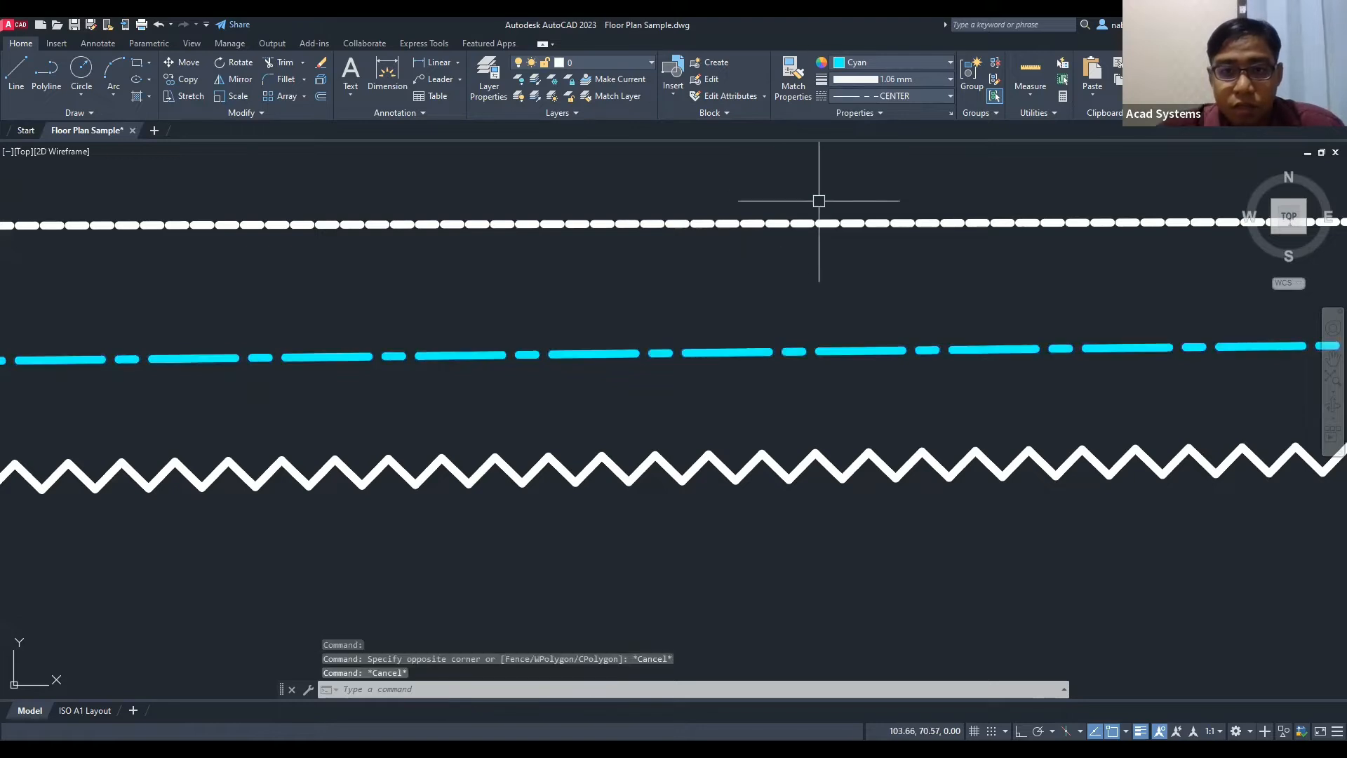
Step: Turn the DEFPOINTS and E-B-FURR layers off and back on to check which floor plan objects they control
scroll(810, 197, down, 5)
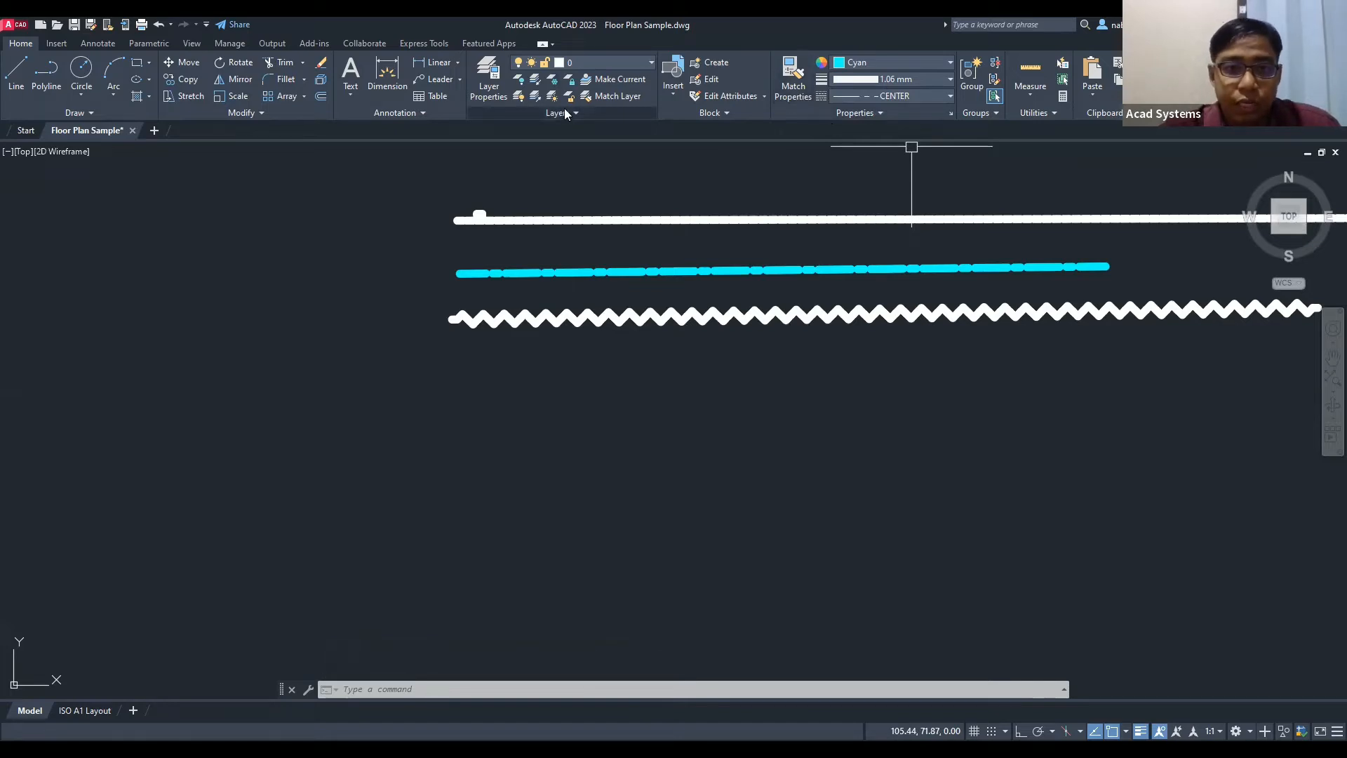
scroll(497, 156, down, 5)
mouse_move(405, 192)
middle_down()
mouse_move(686, 190)
mouse_move(766, 147)
middle_up()
middle_drag(382, 225, 506, 301)
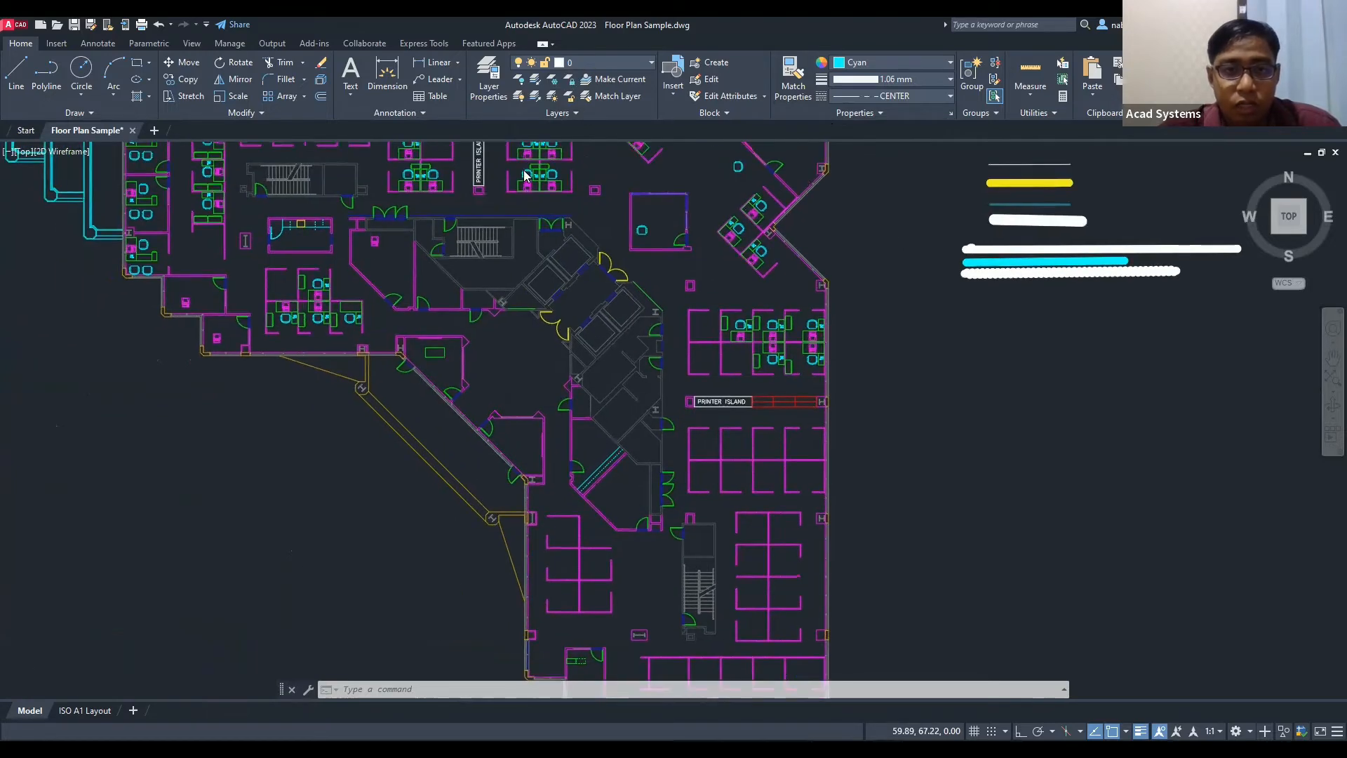
middle_drag(525, 177, 531, 188)
click(603, 63)
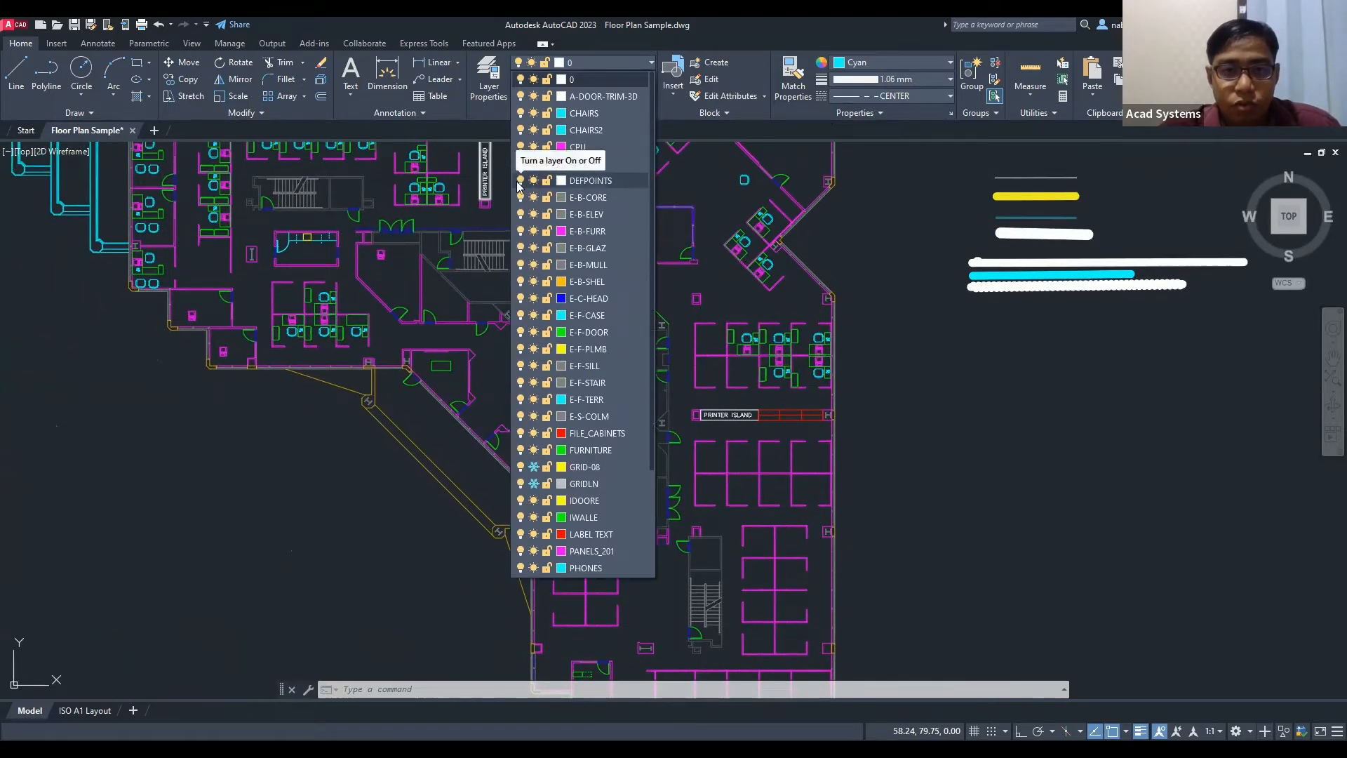
click(520, 181)
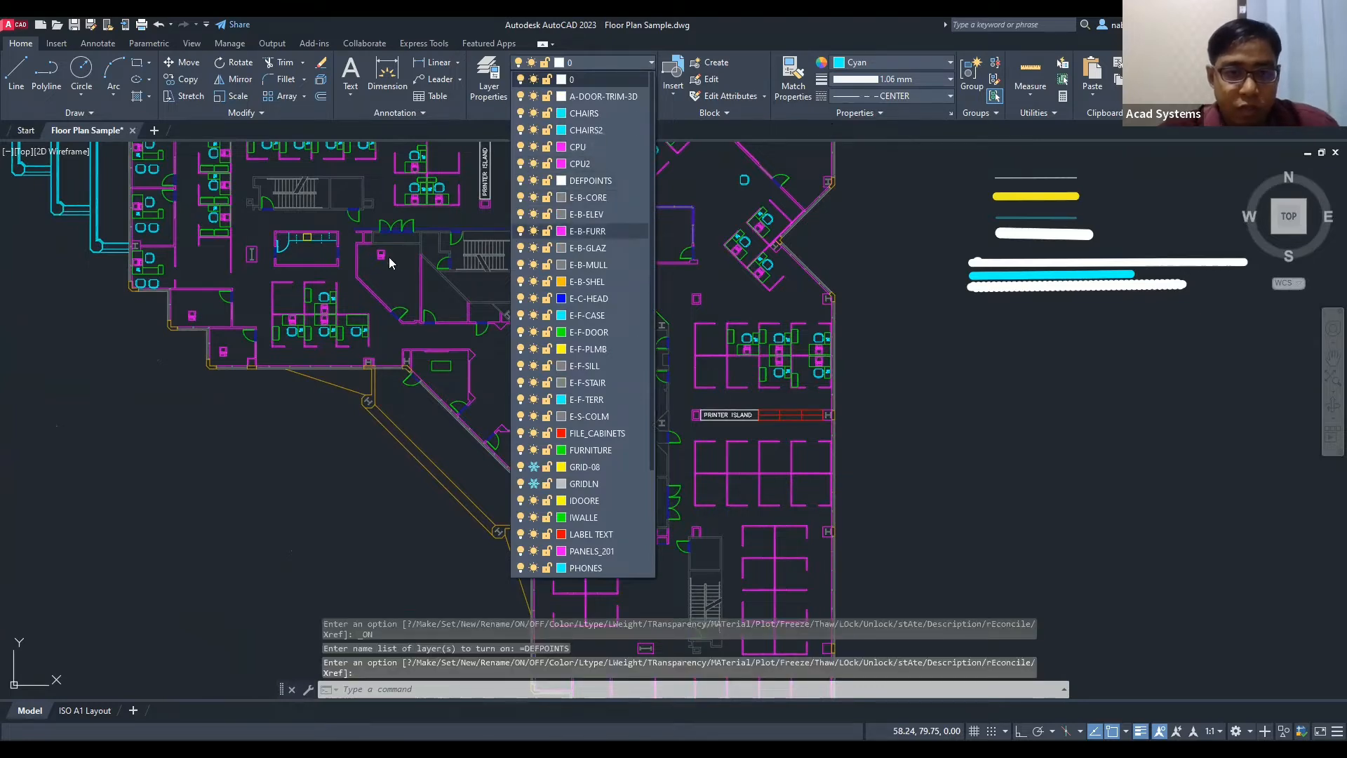
click(521, 231)
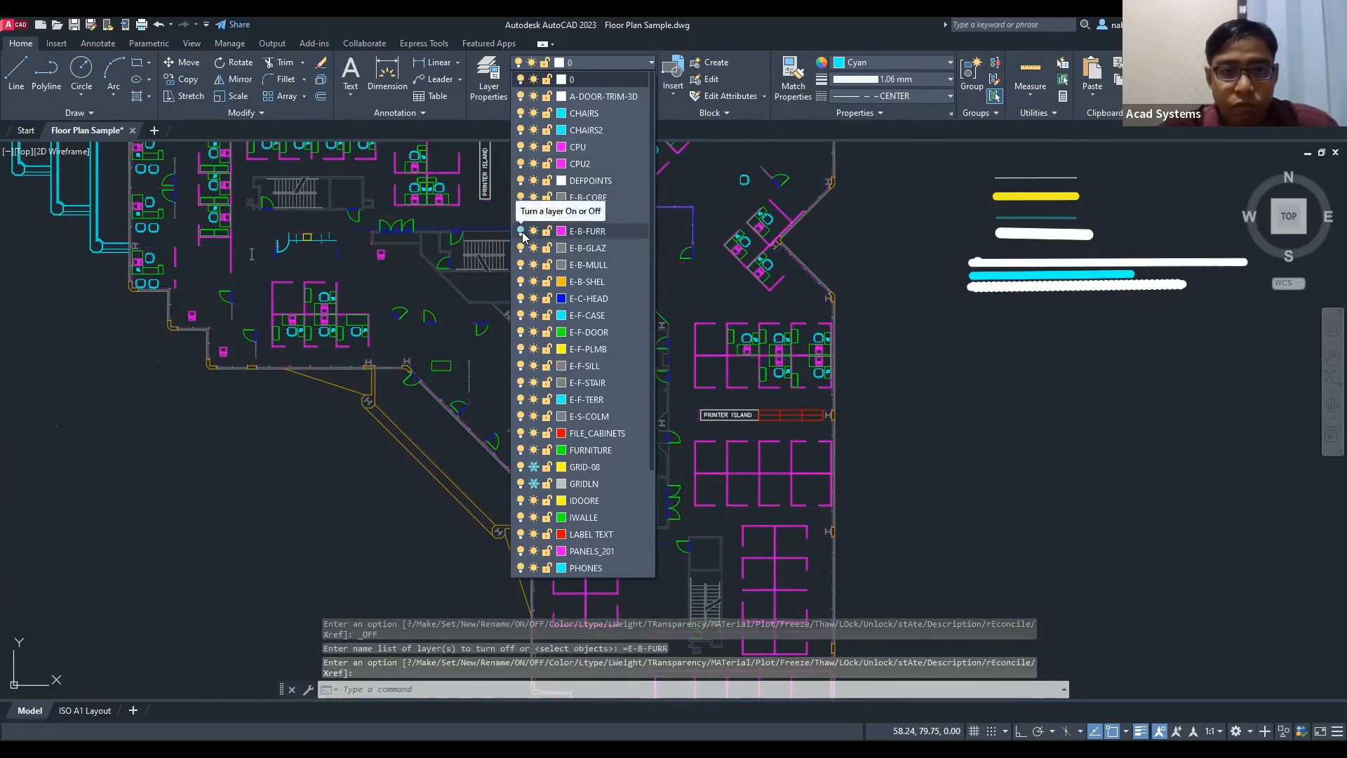
click(521, 232)
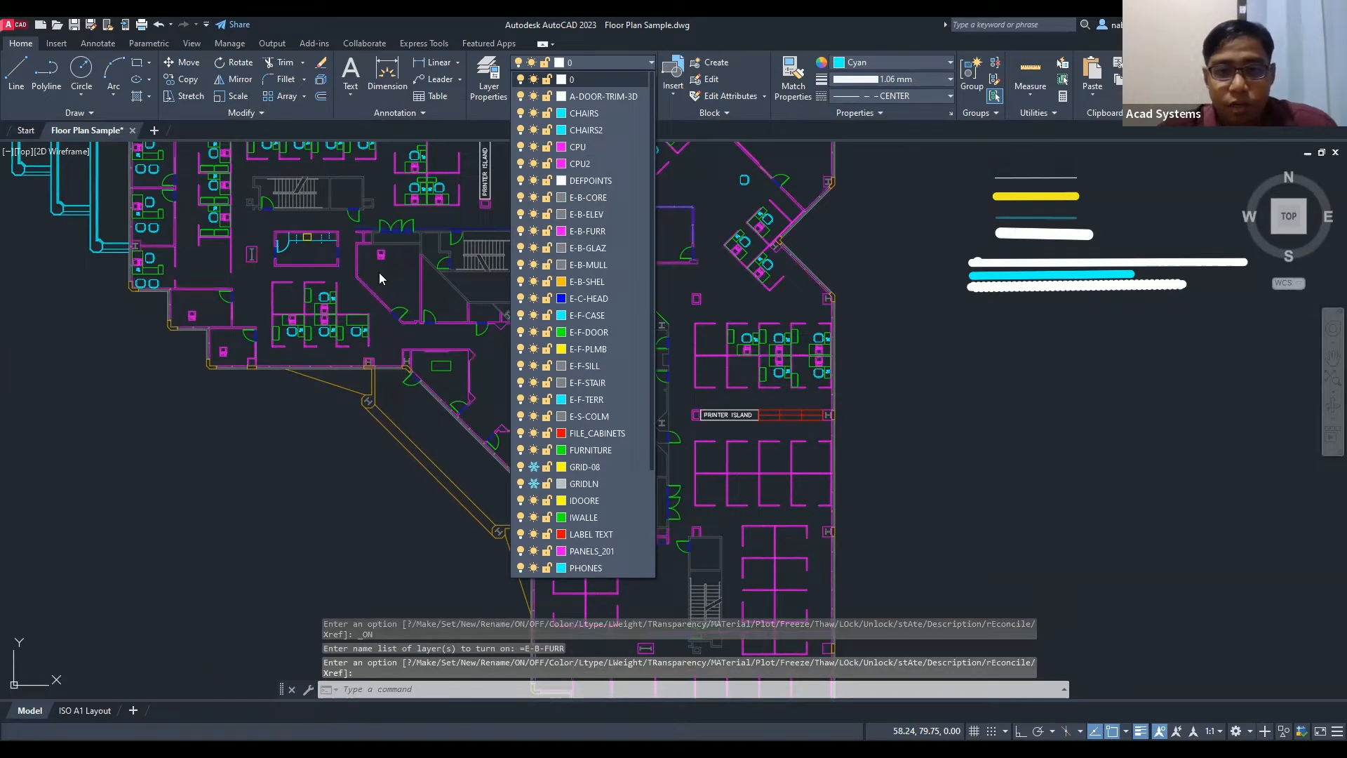
click(1002, 404)
Step: Turn off the lineweight display so the sample lines beside the floor plan show as thin lines
middle_drag(835, 347, 533, 331)
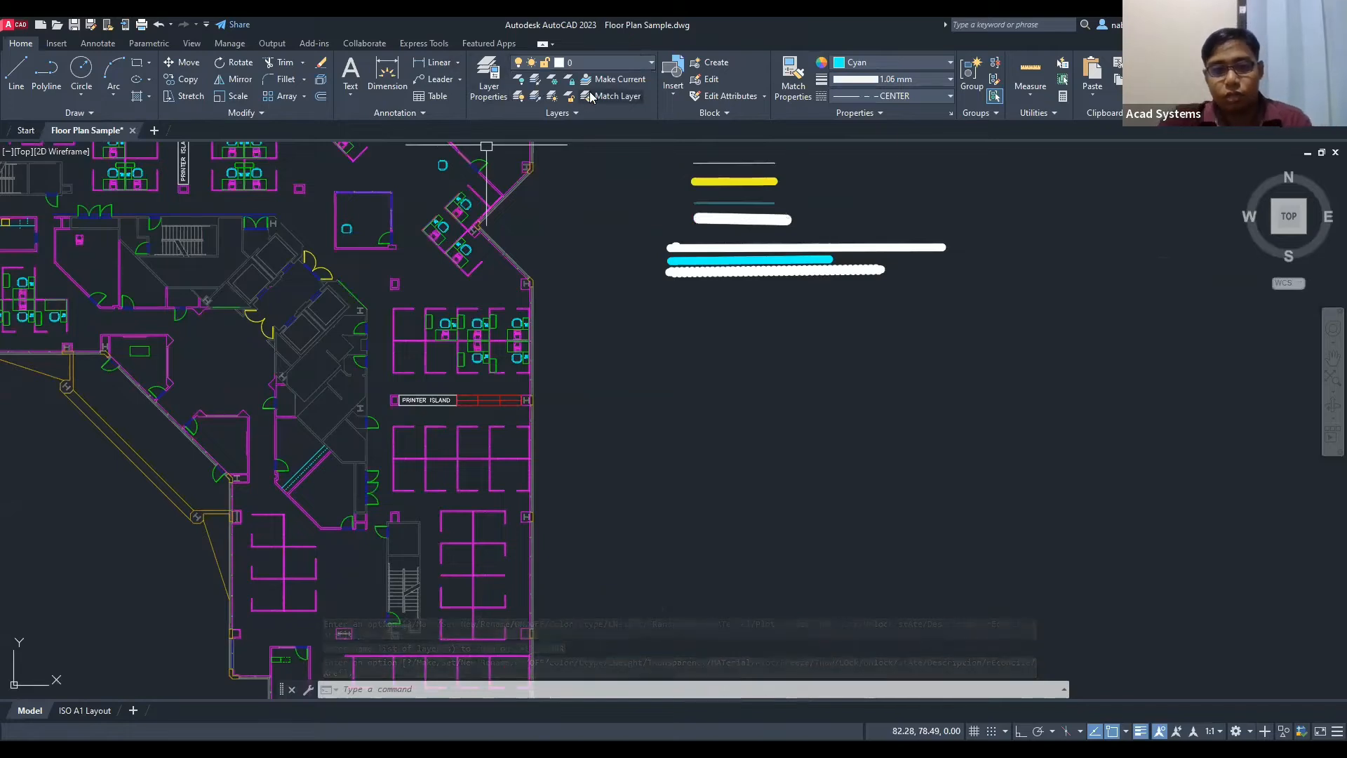
scroll(818, 286, up, 4)
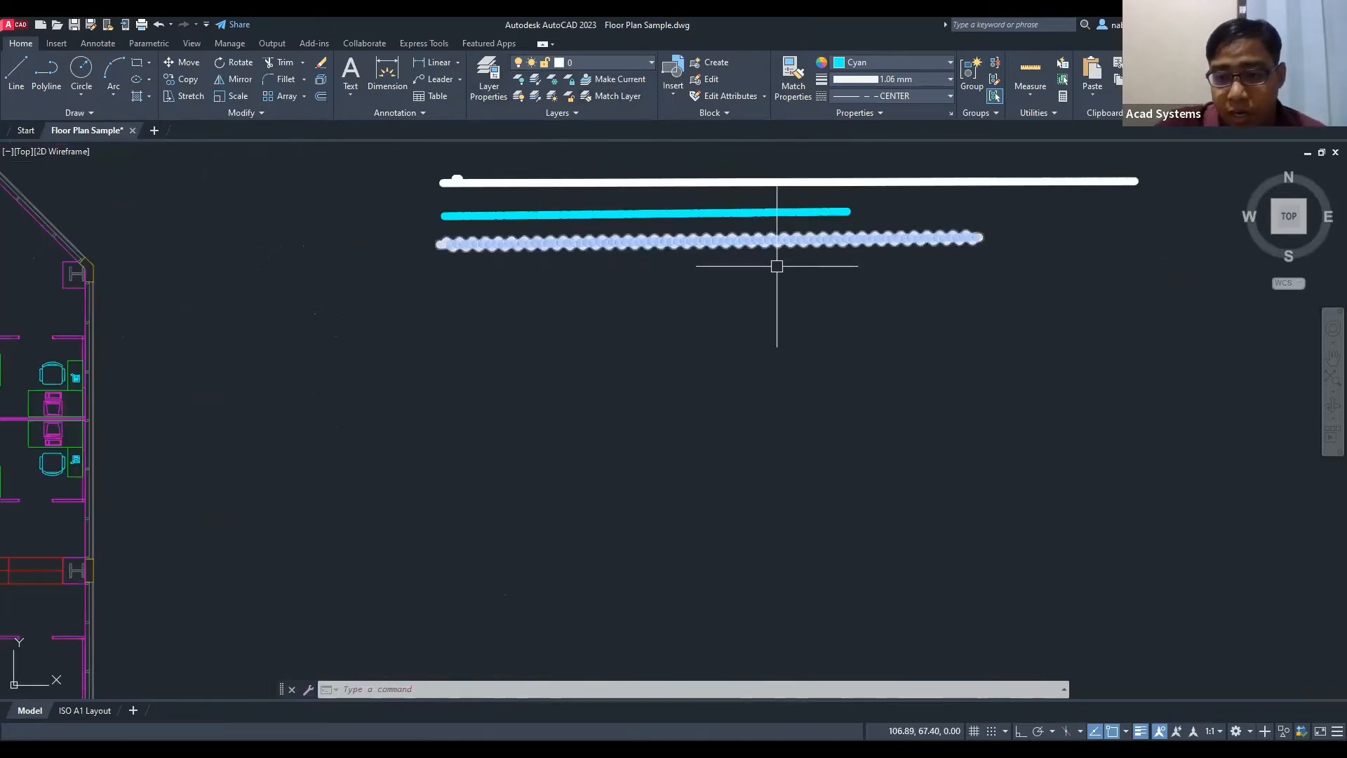
click(1140, 731)
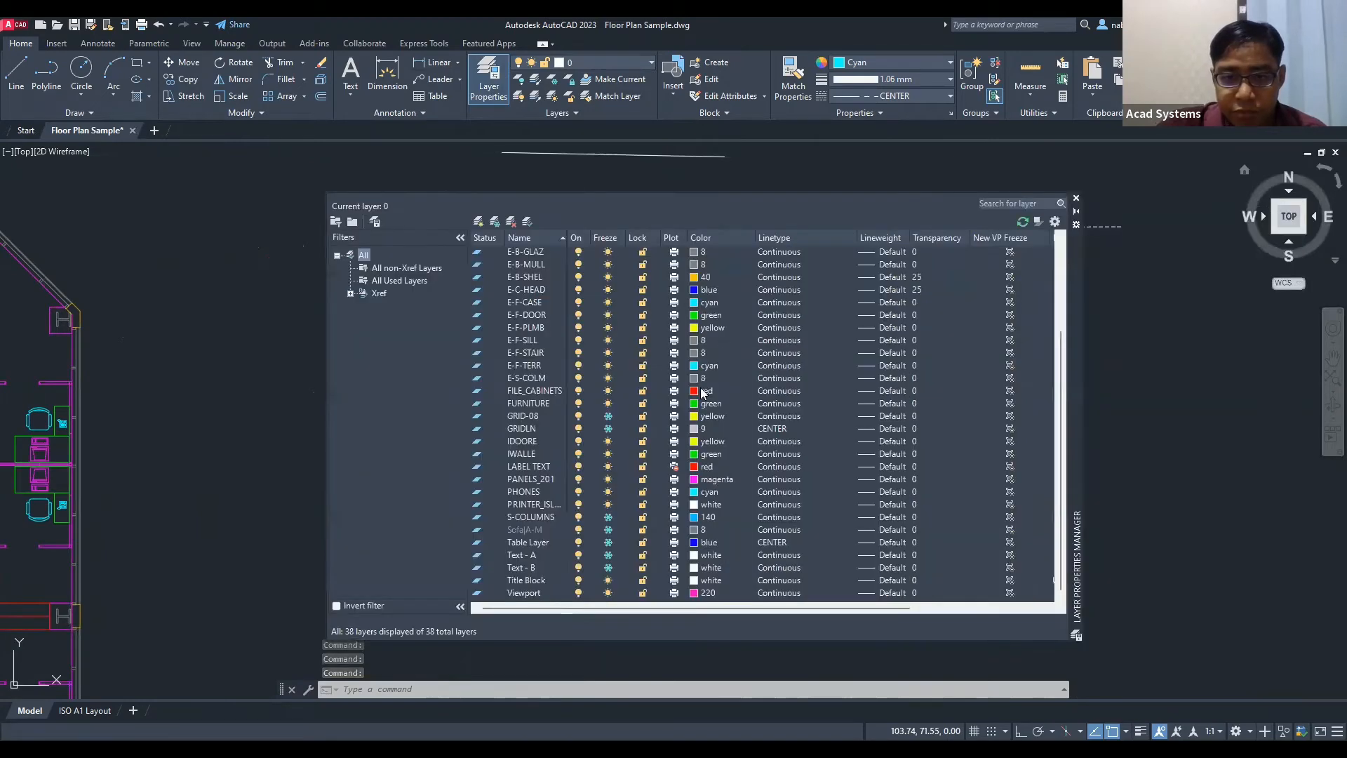
Step: Create a new layer in the layer manager and name it 01Layer1
scroll(539, 411, up, 4)
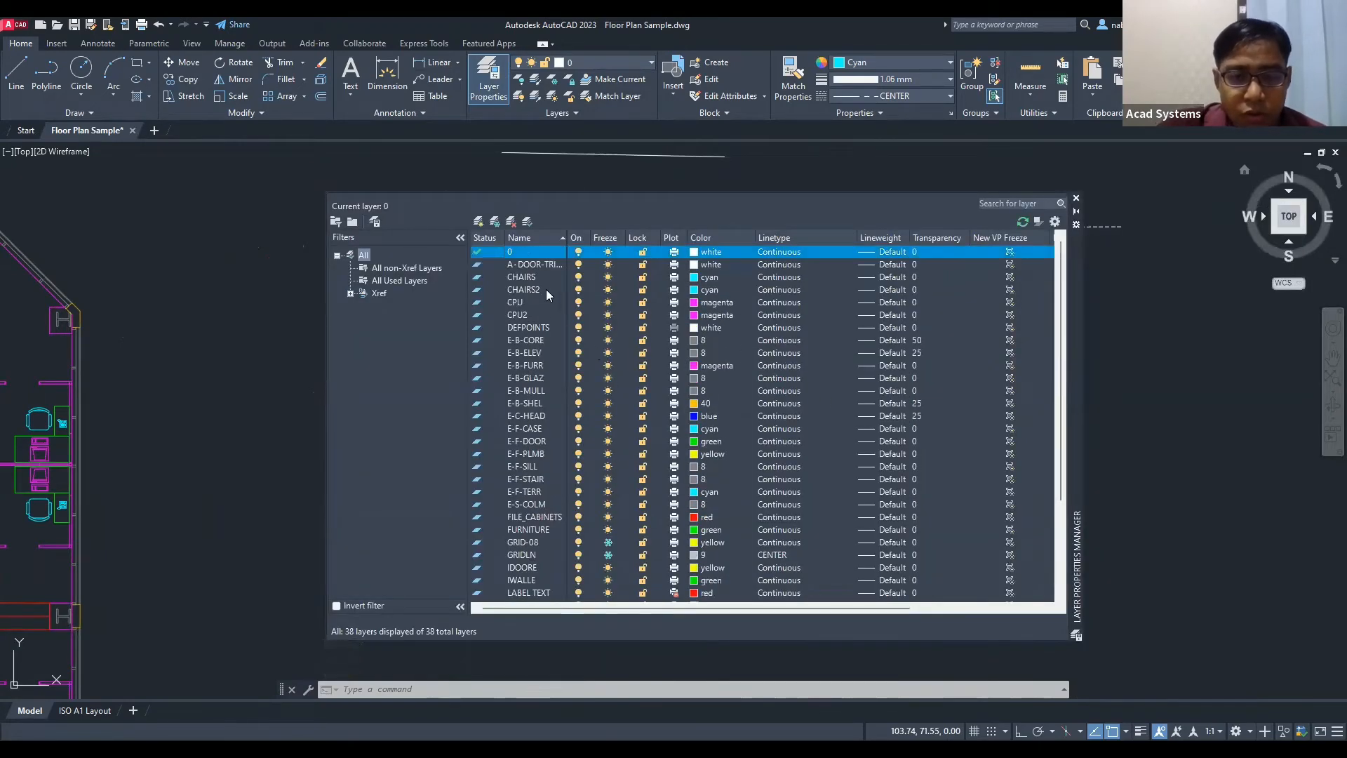
click(479, 222)
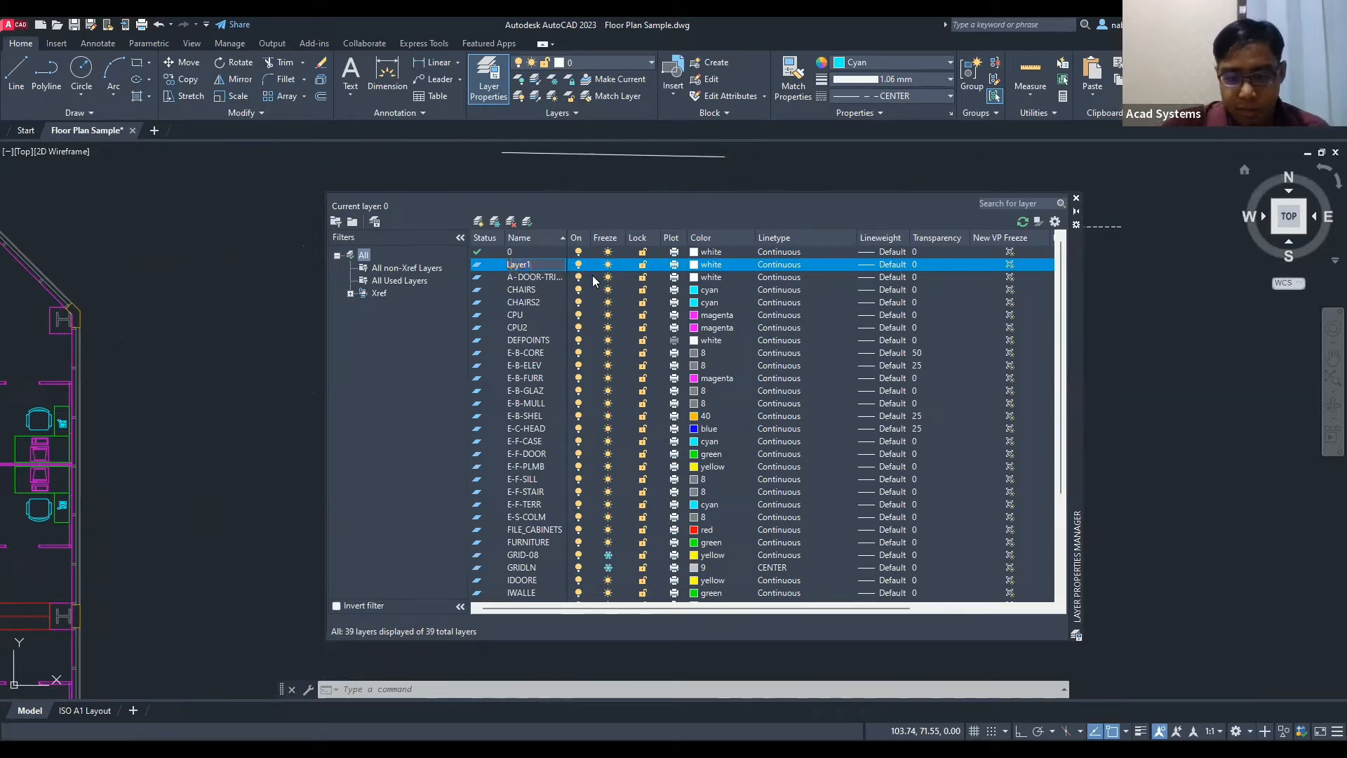
text(0)
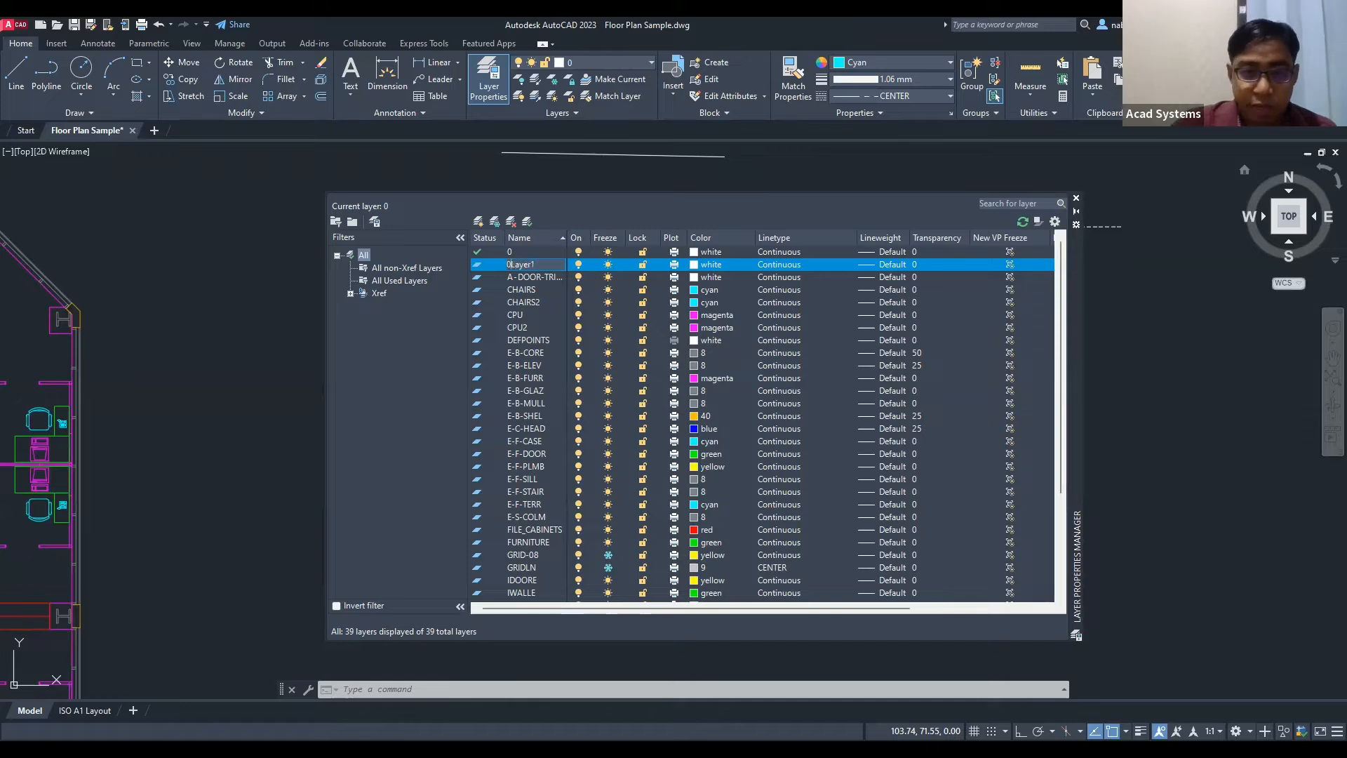
click(547, 277)
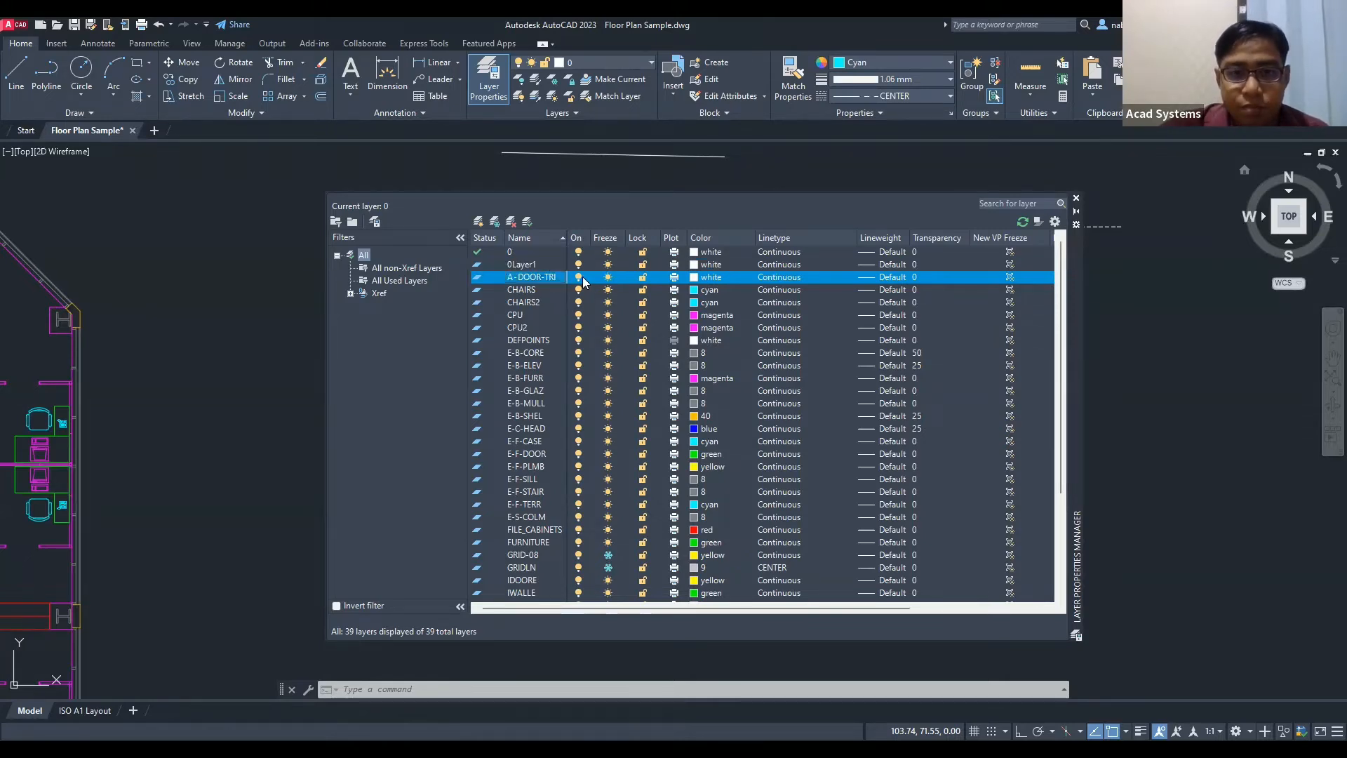
click(519, 265)
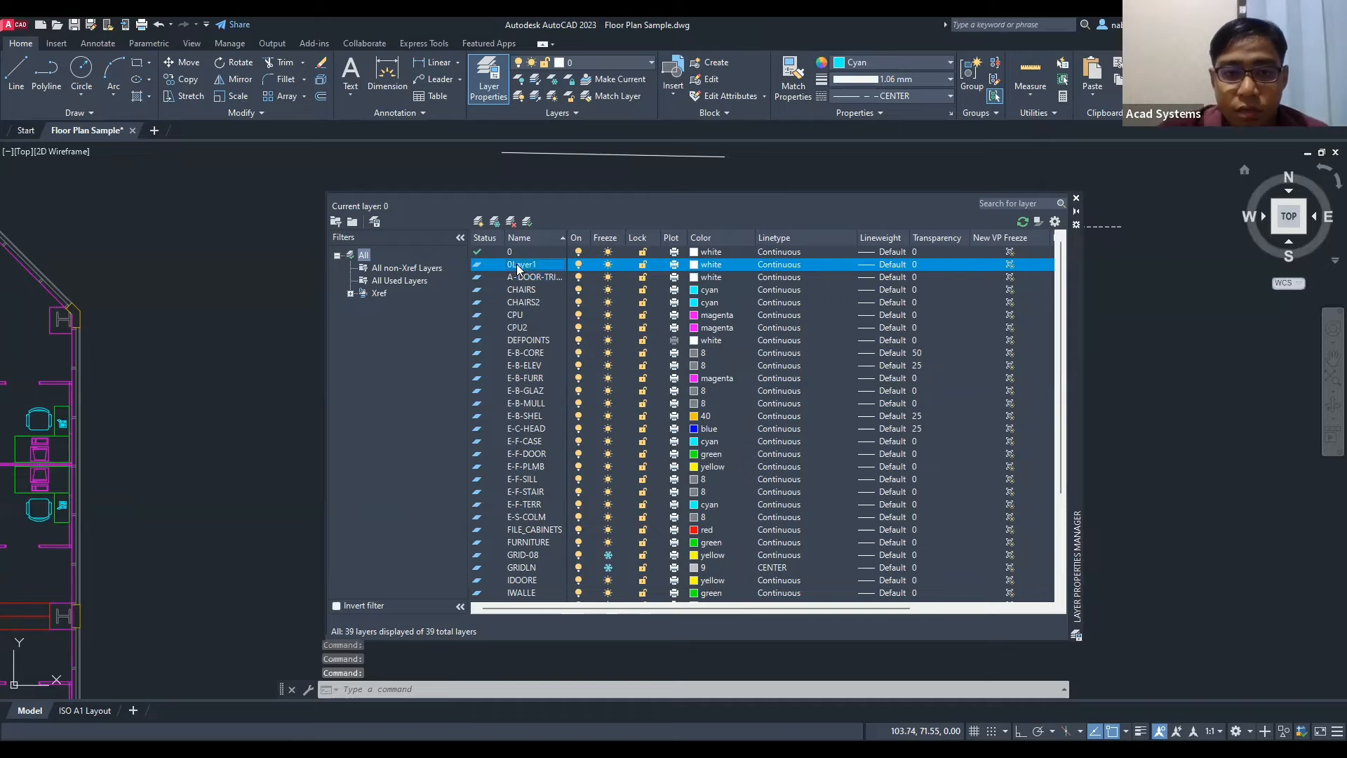
right_click(516, 264)
click(575, 342)
click(512, 265)
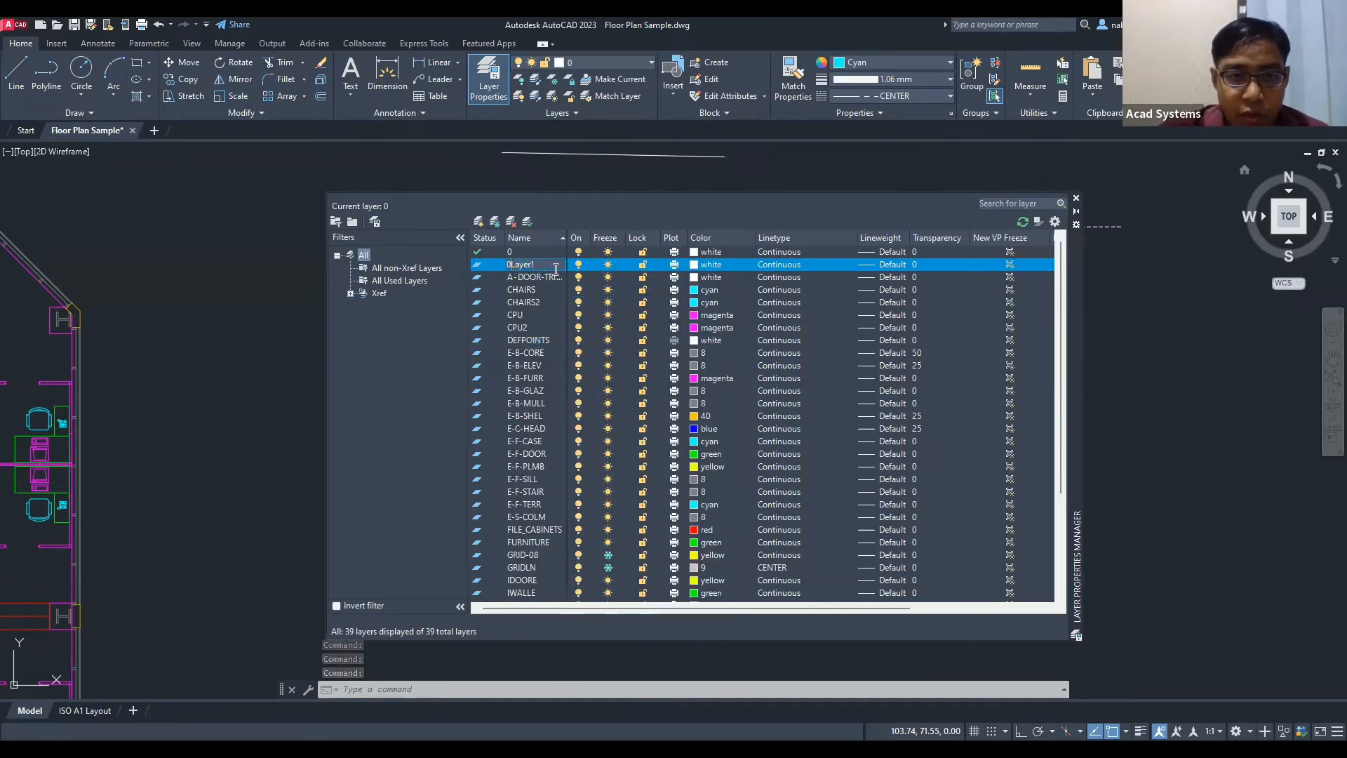
text(1)
click(541, 311)
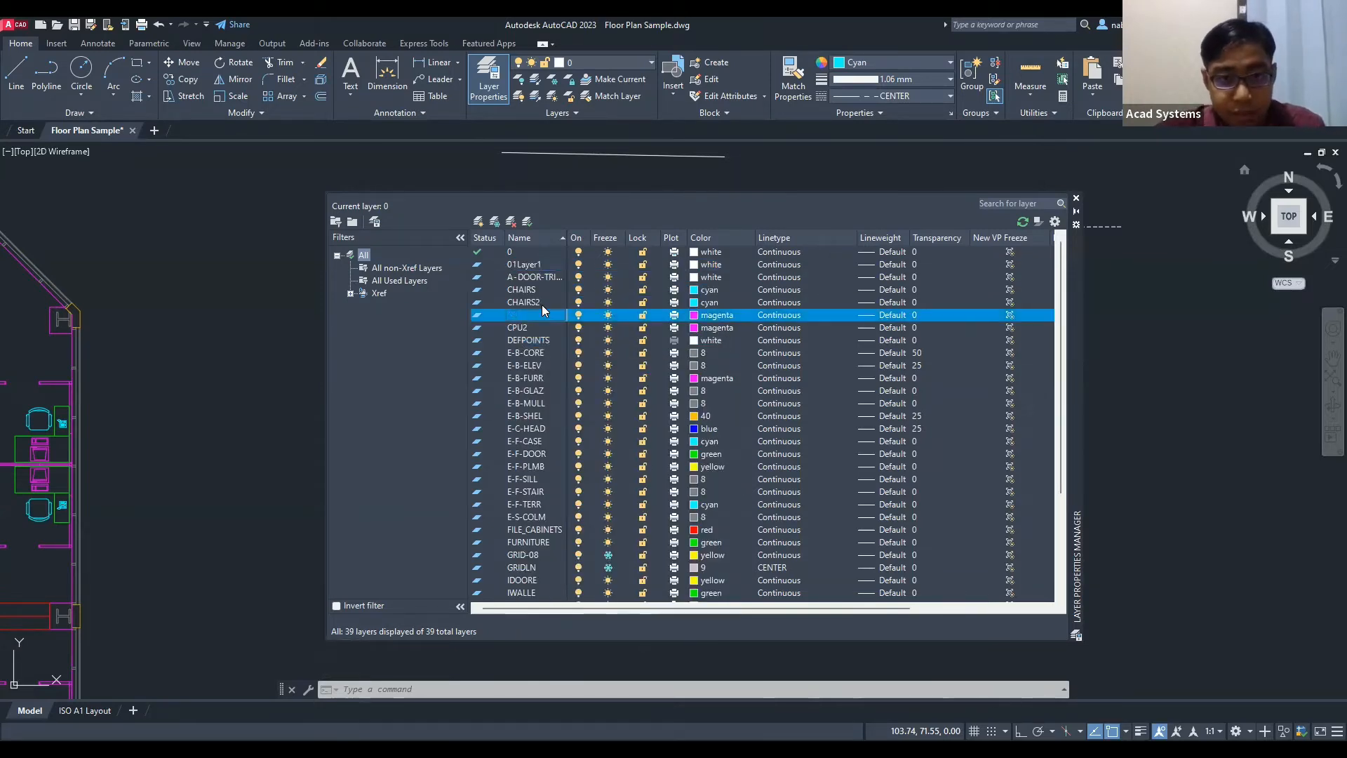
Step: Set the colour of layer 01Layer1 to red, index colour 10
click(649, 265)
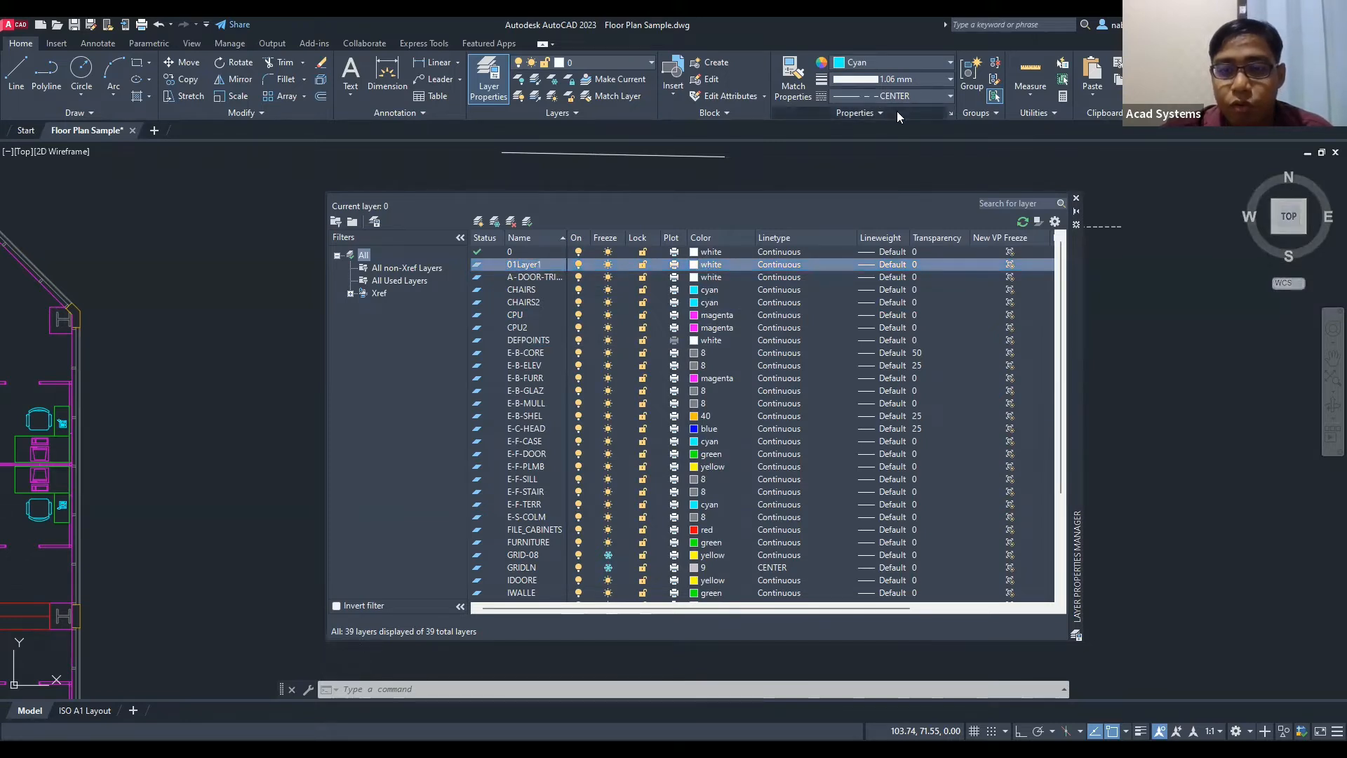
click(700, 266)
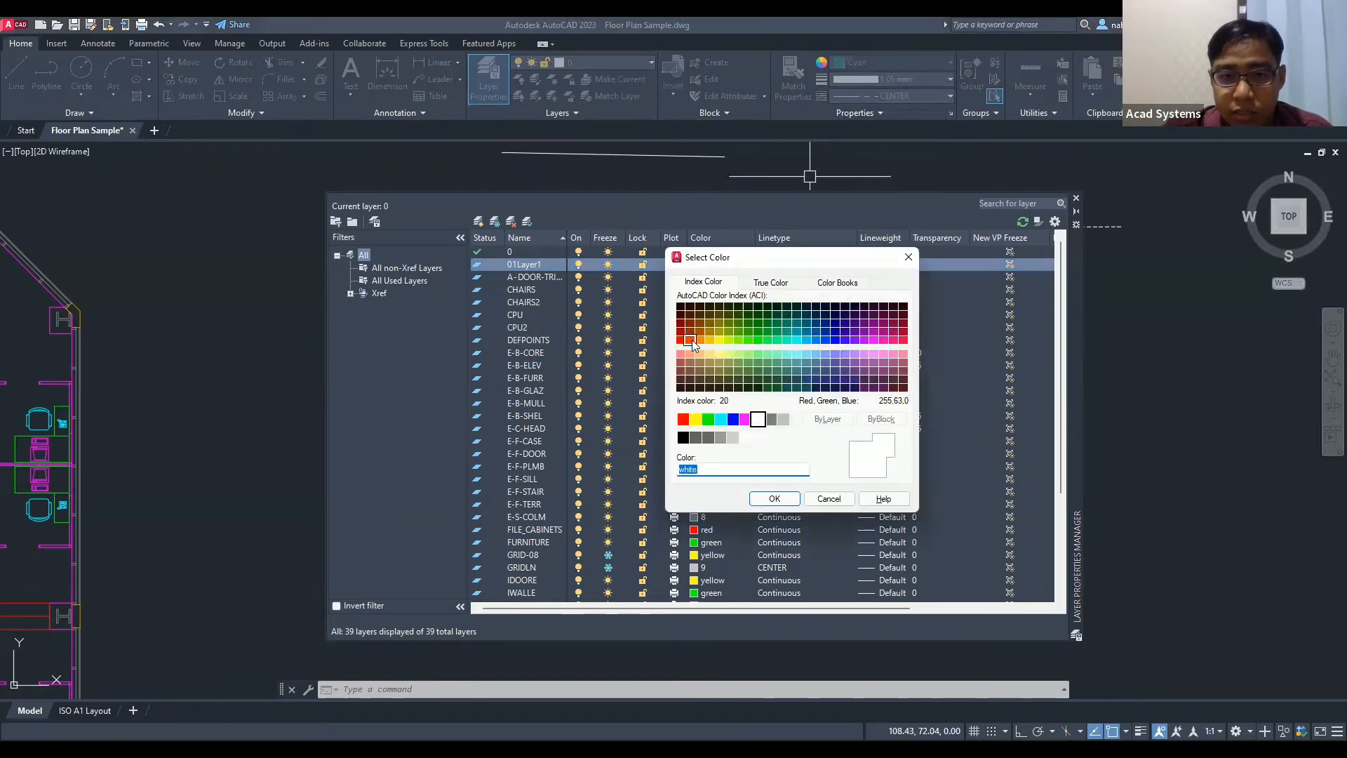
click(680, 341)
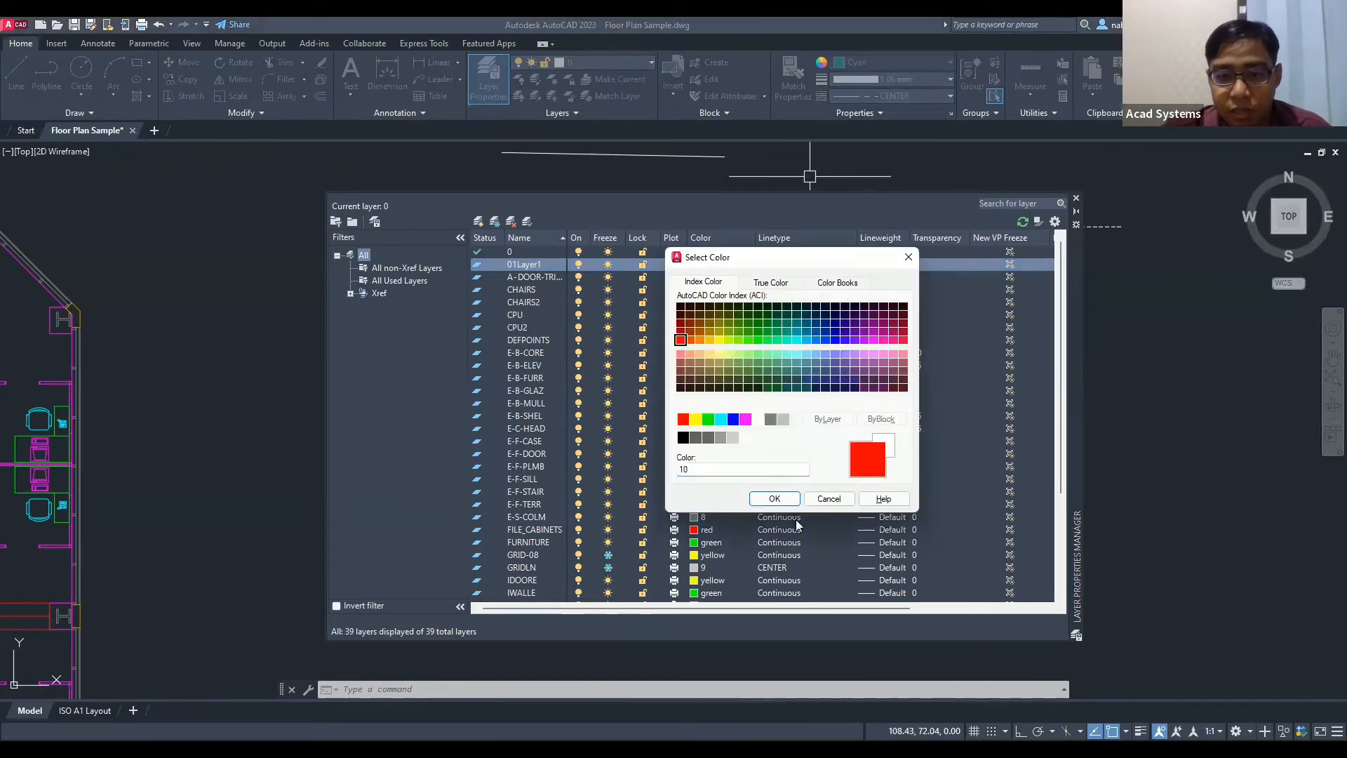
click(775, 499)
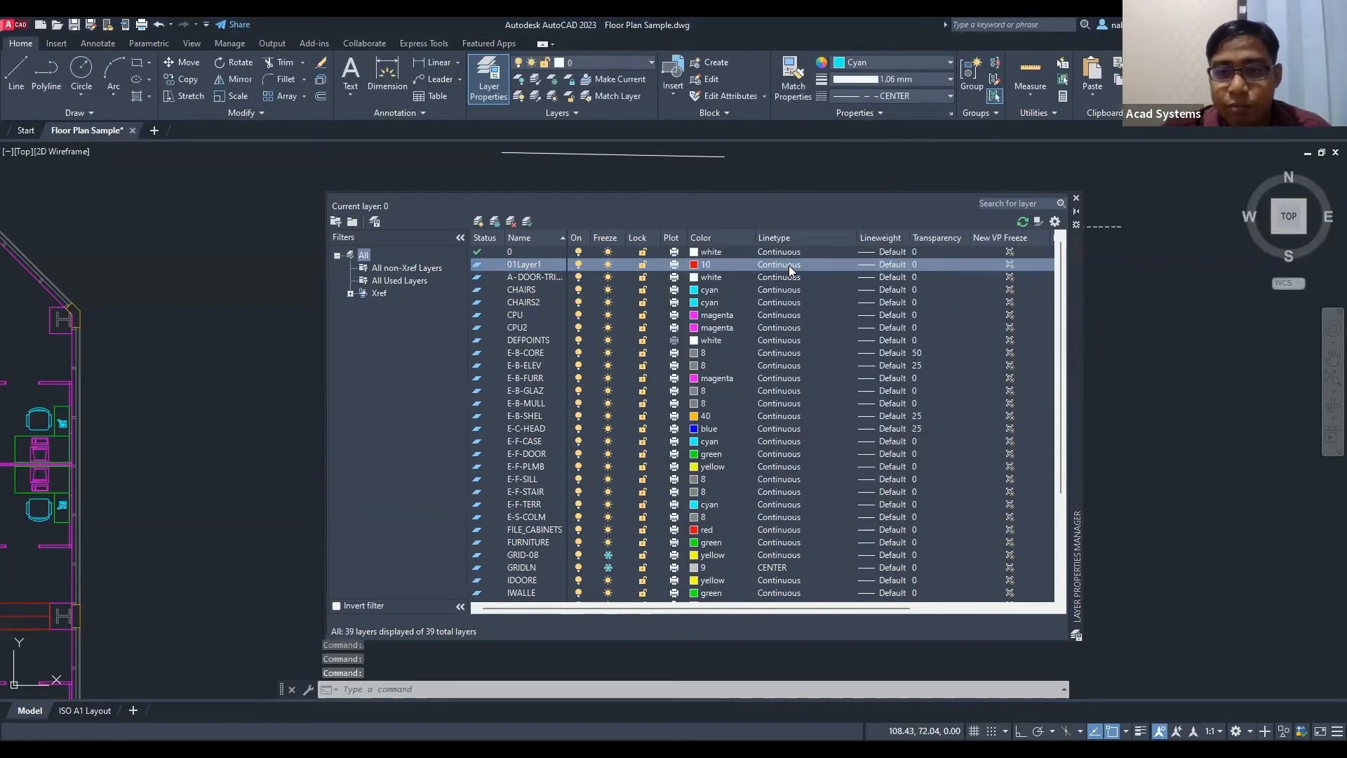
Step: Browse the loadable linetypes, then assign the already loaded CENTER linetype to layer 01Layer1
click(788, 266)
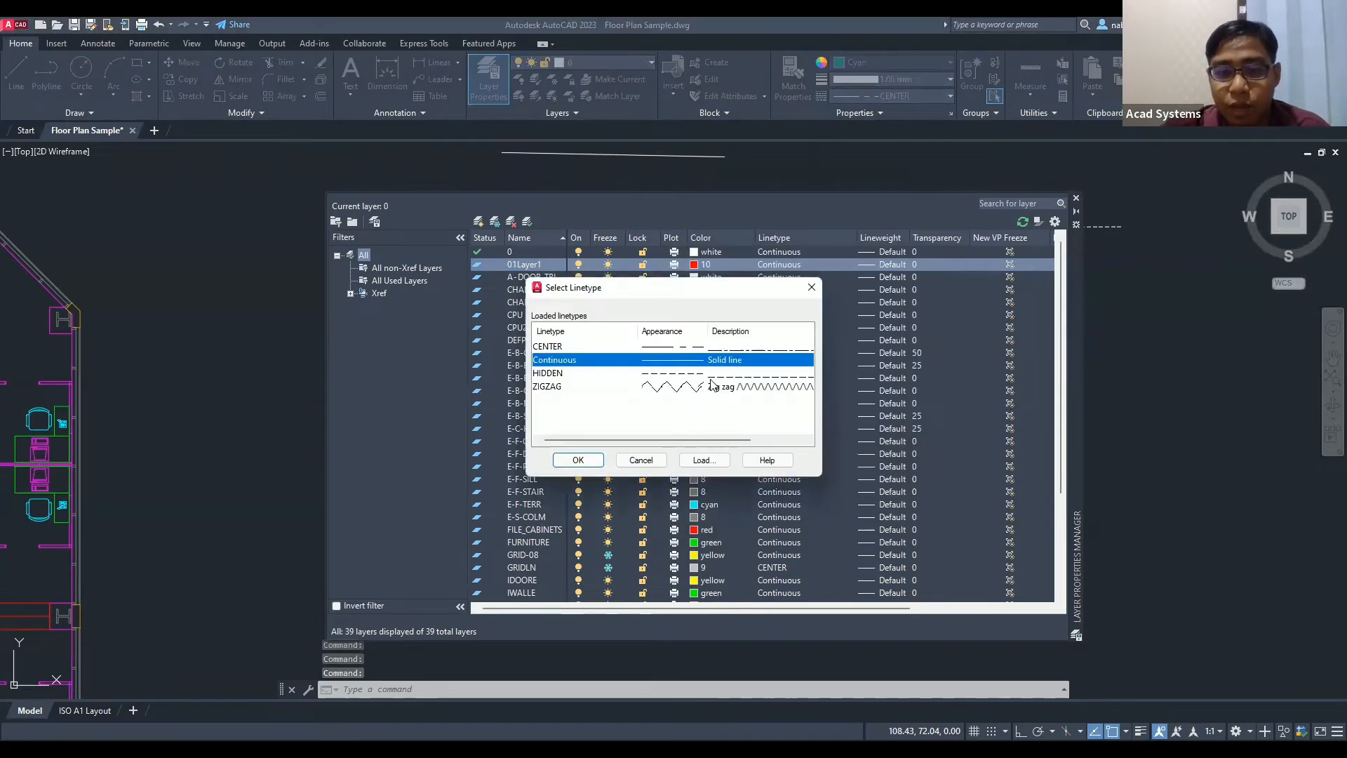
click(702, 462)
scroll(630, 401, down, 7)
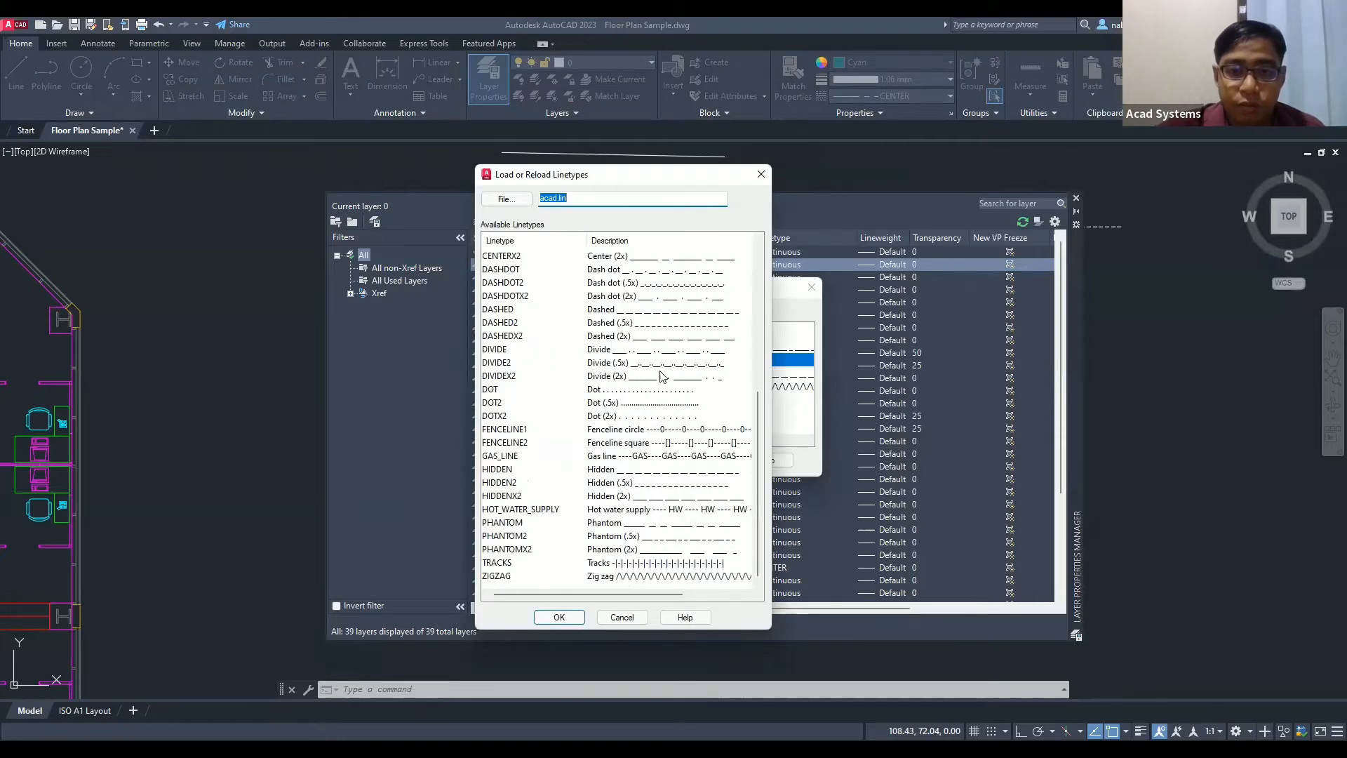
click(761, 174)
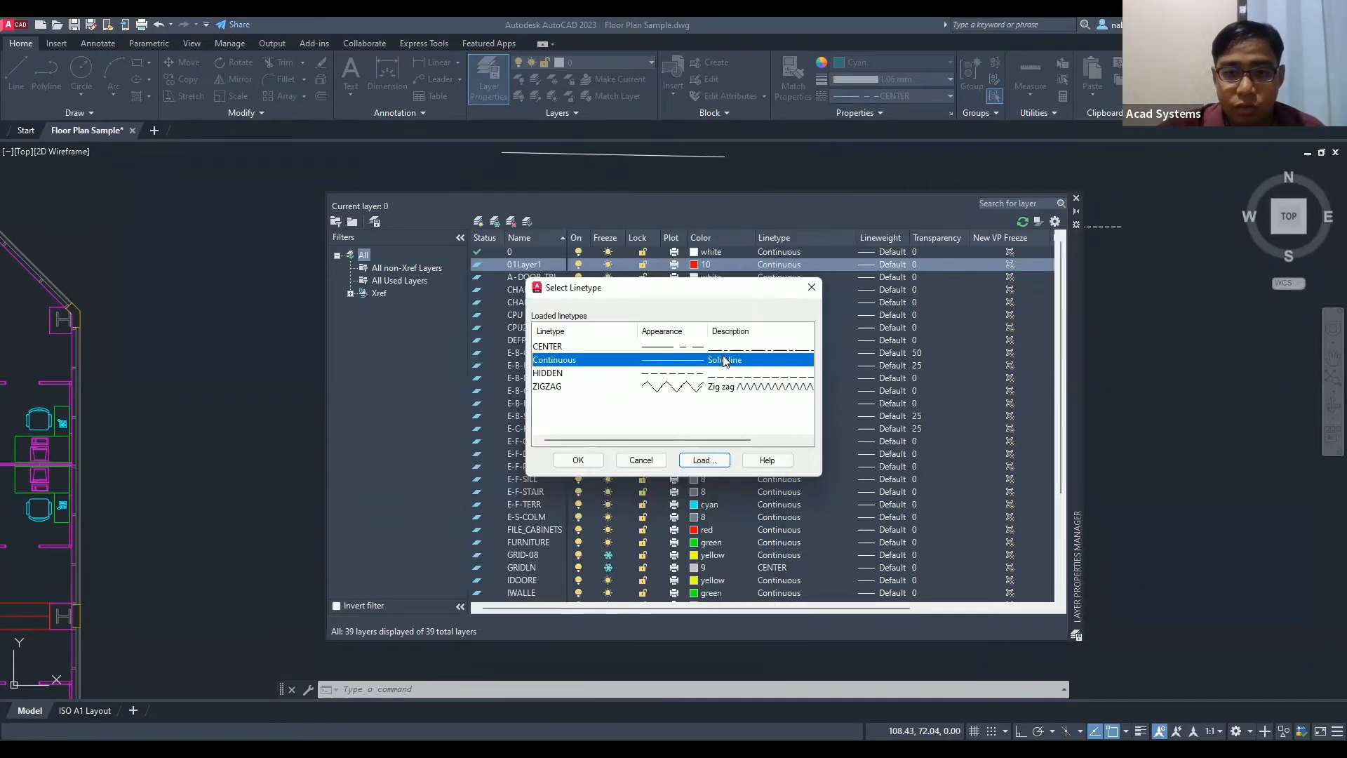
click(672, 348)
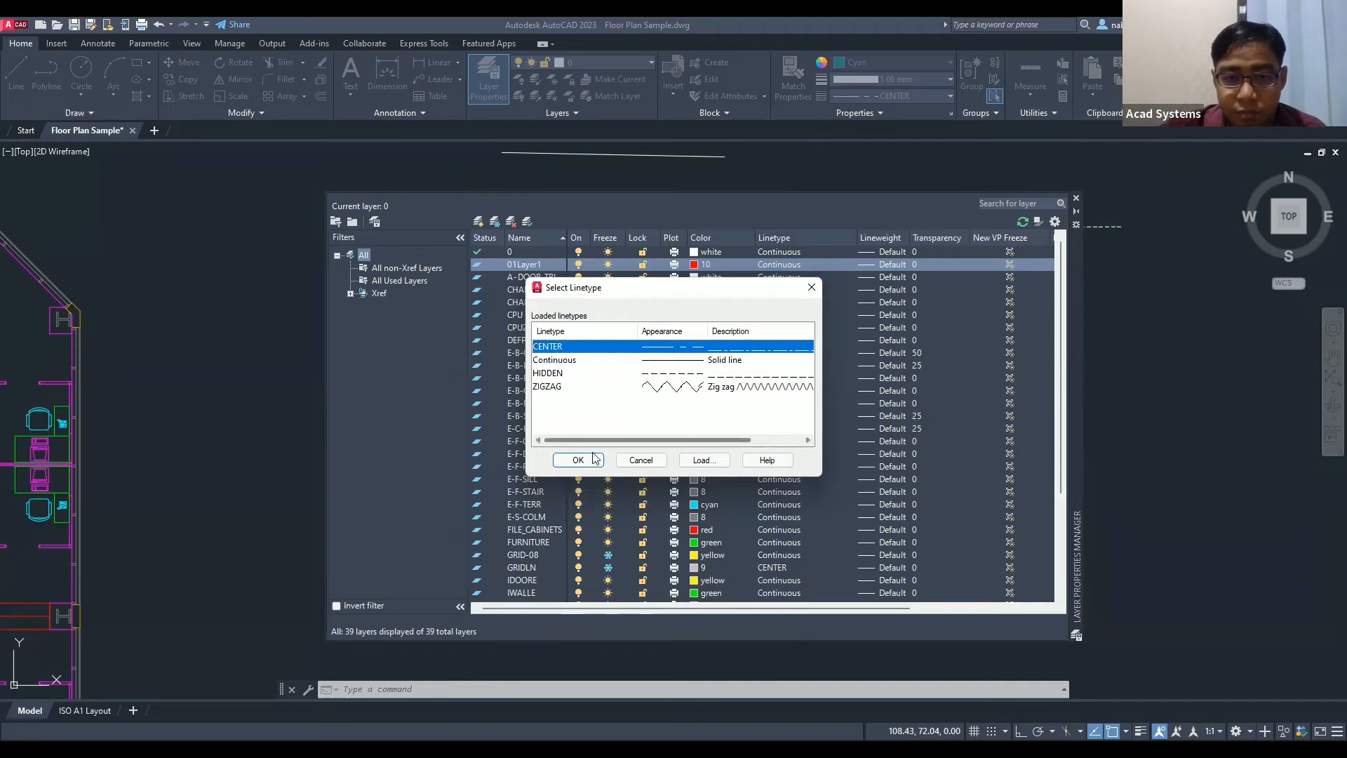
key(Return)
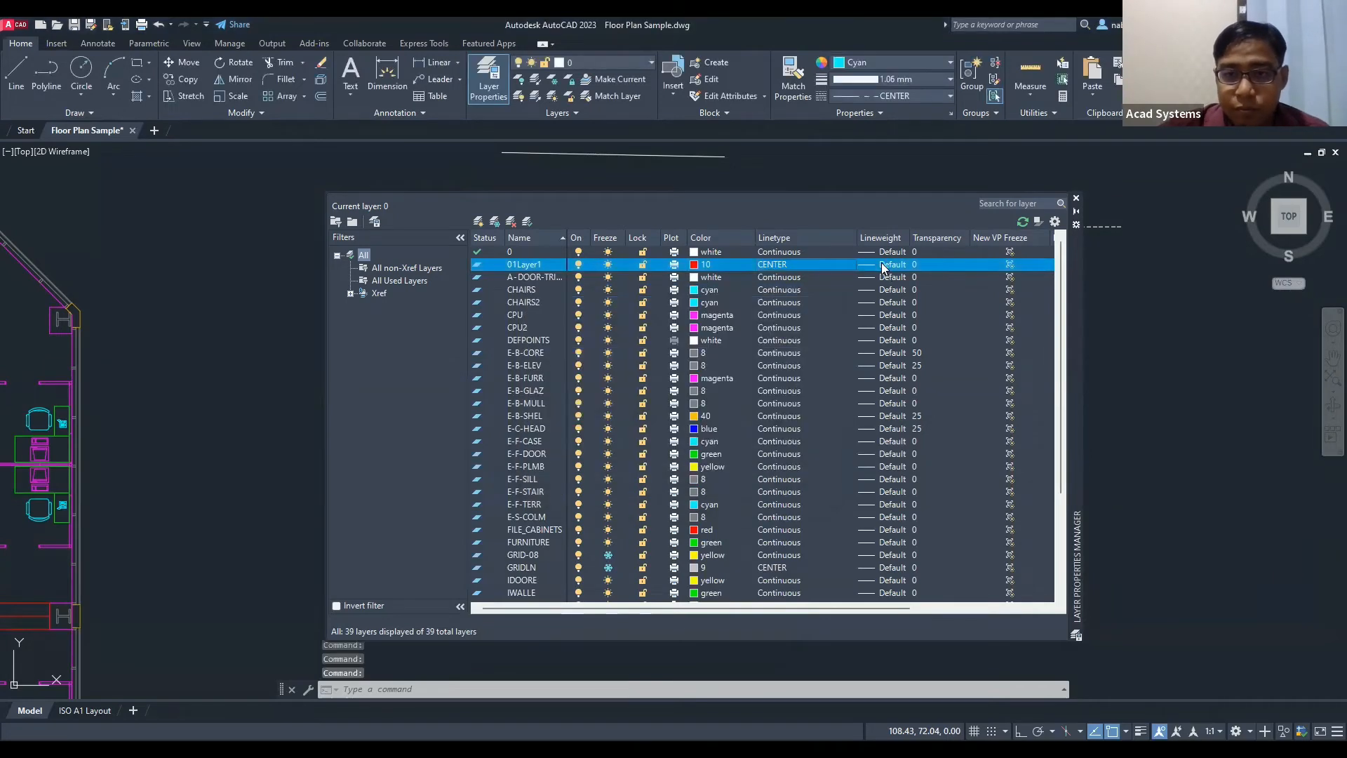
Step: View the lineweight and transparency options for layer 01Layer1 without changing either value
click(879, 264)
scroll(631, 381, down, 5)
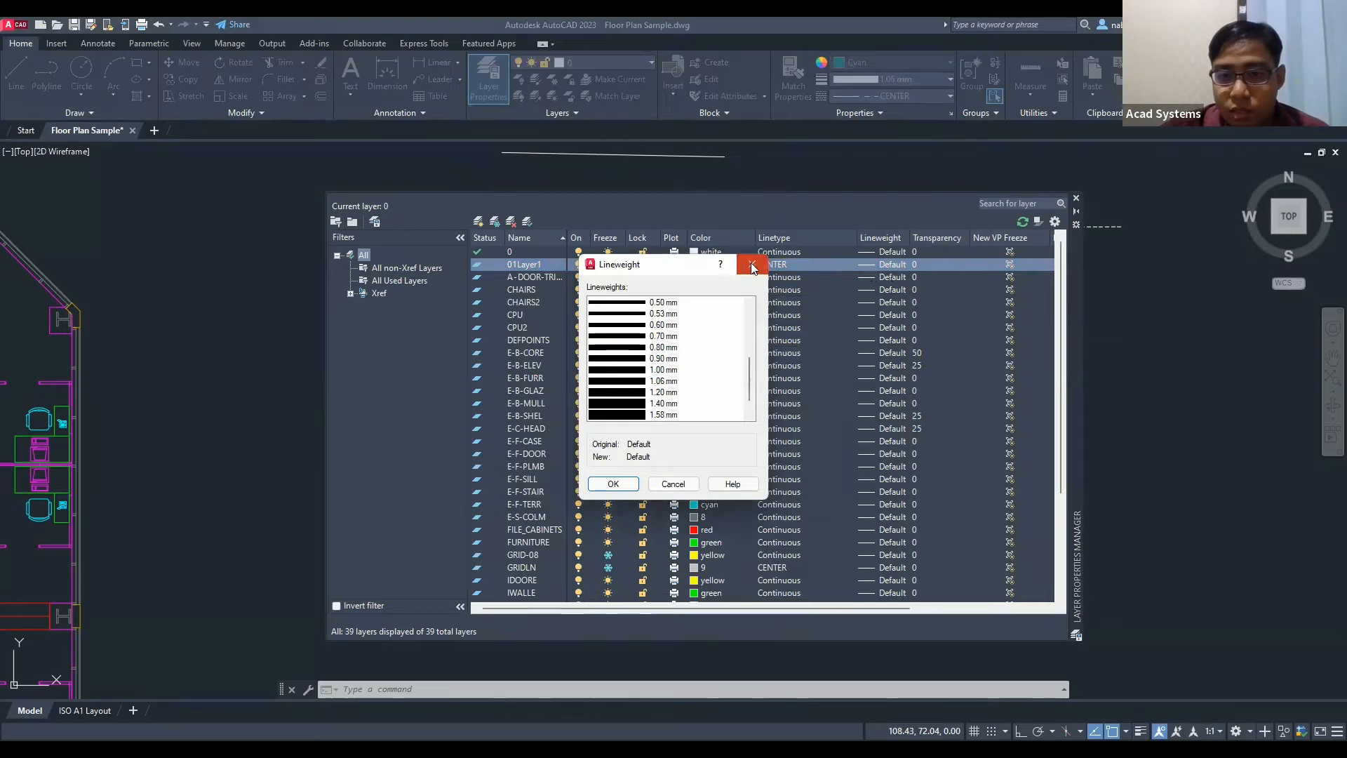
key(Escape)
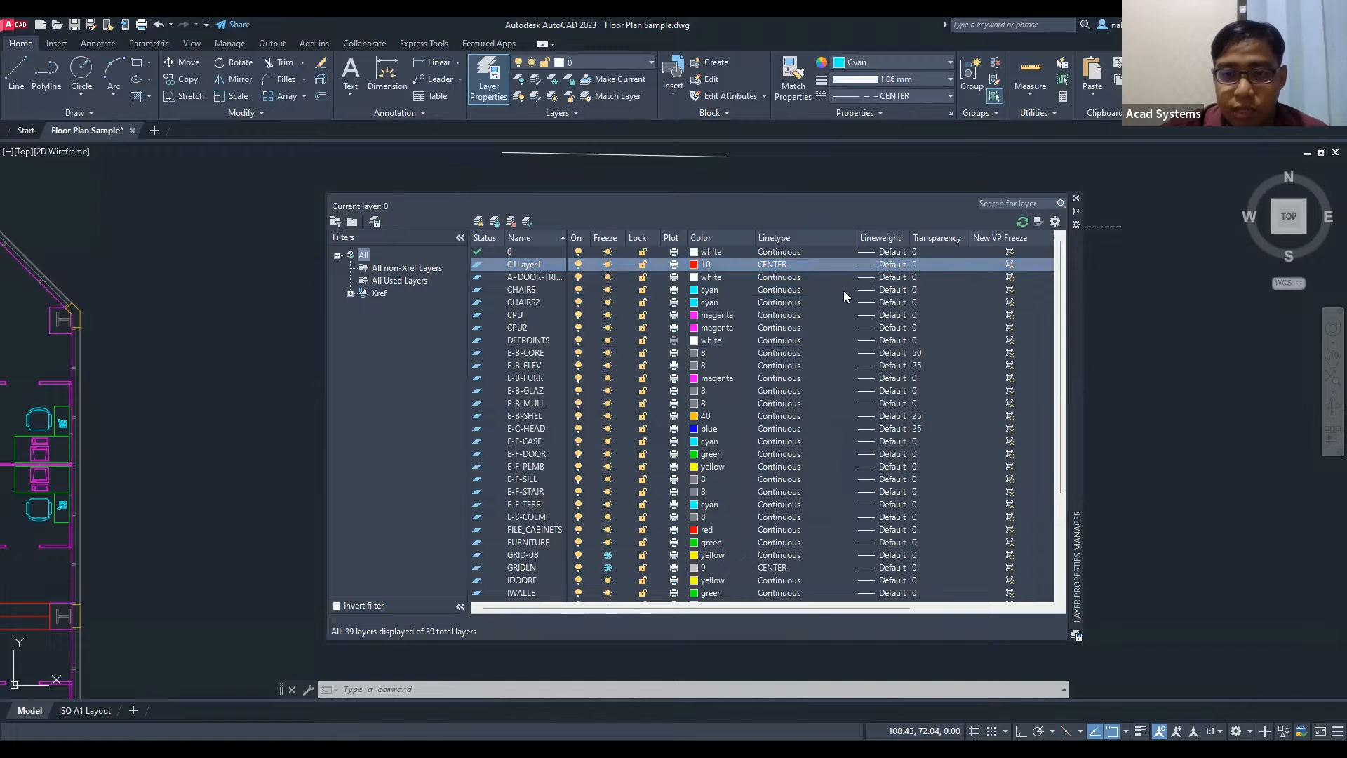
click(915, 264)
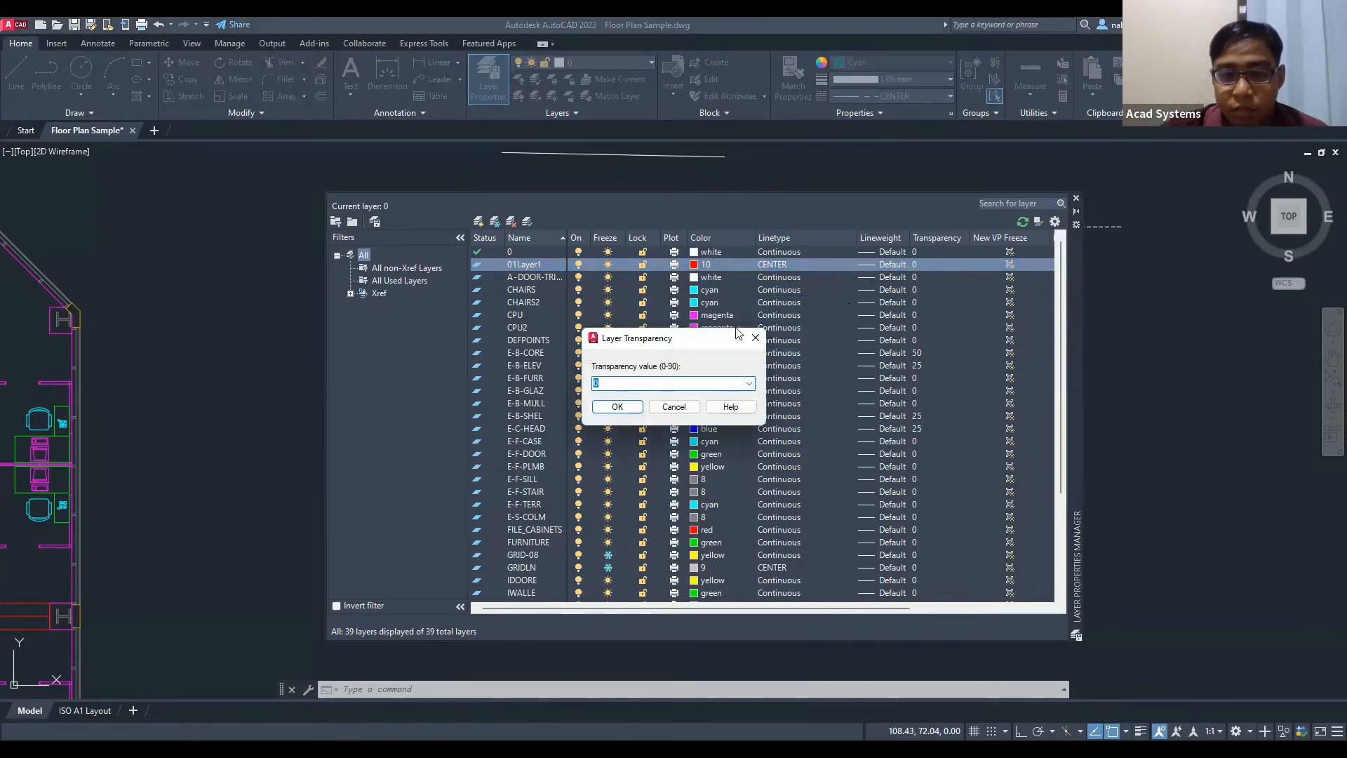
key(Escape)
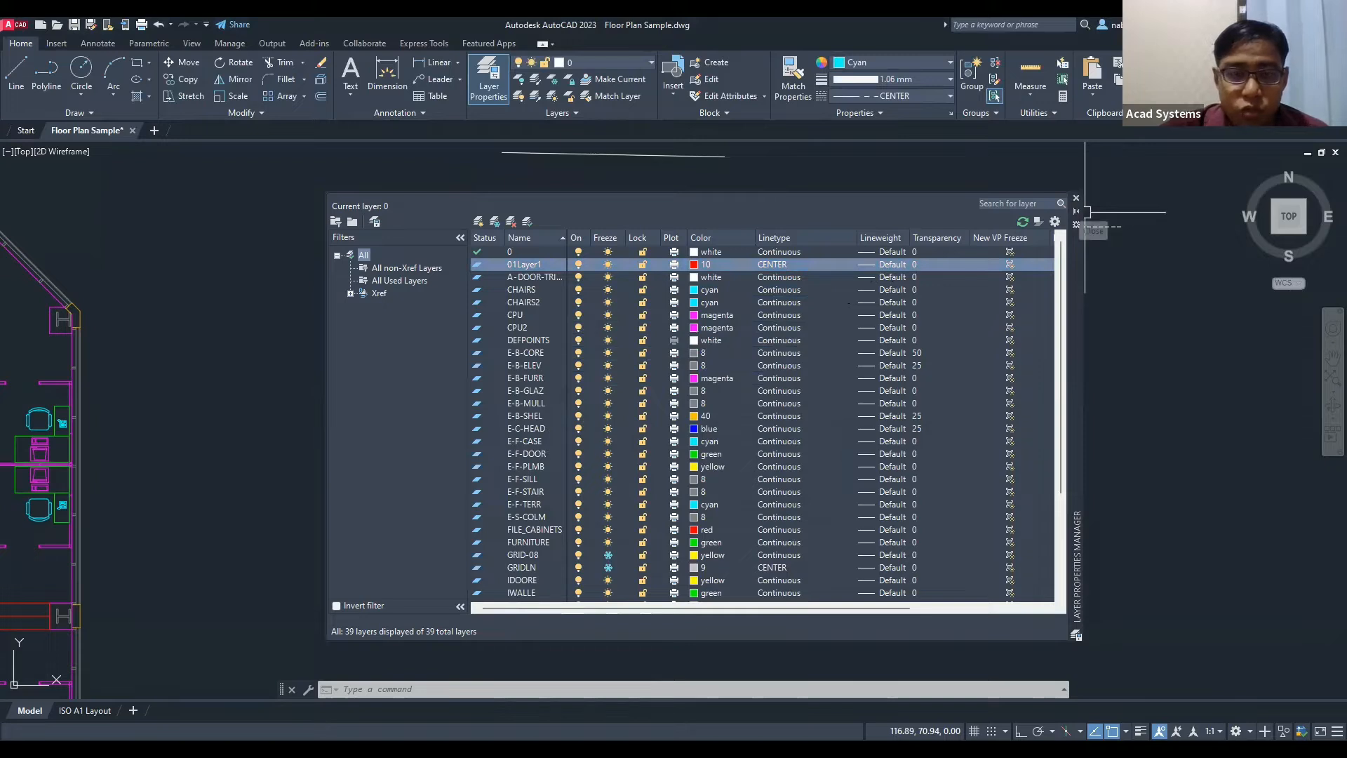
Step: Close the layer manager and make 01Layer1 the current layer
click(1076, 198)
middle_drag(749, 385, 774, 265)
click(650, 63)
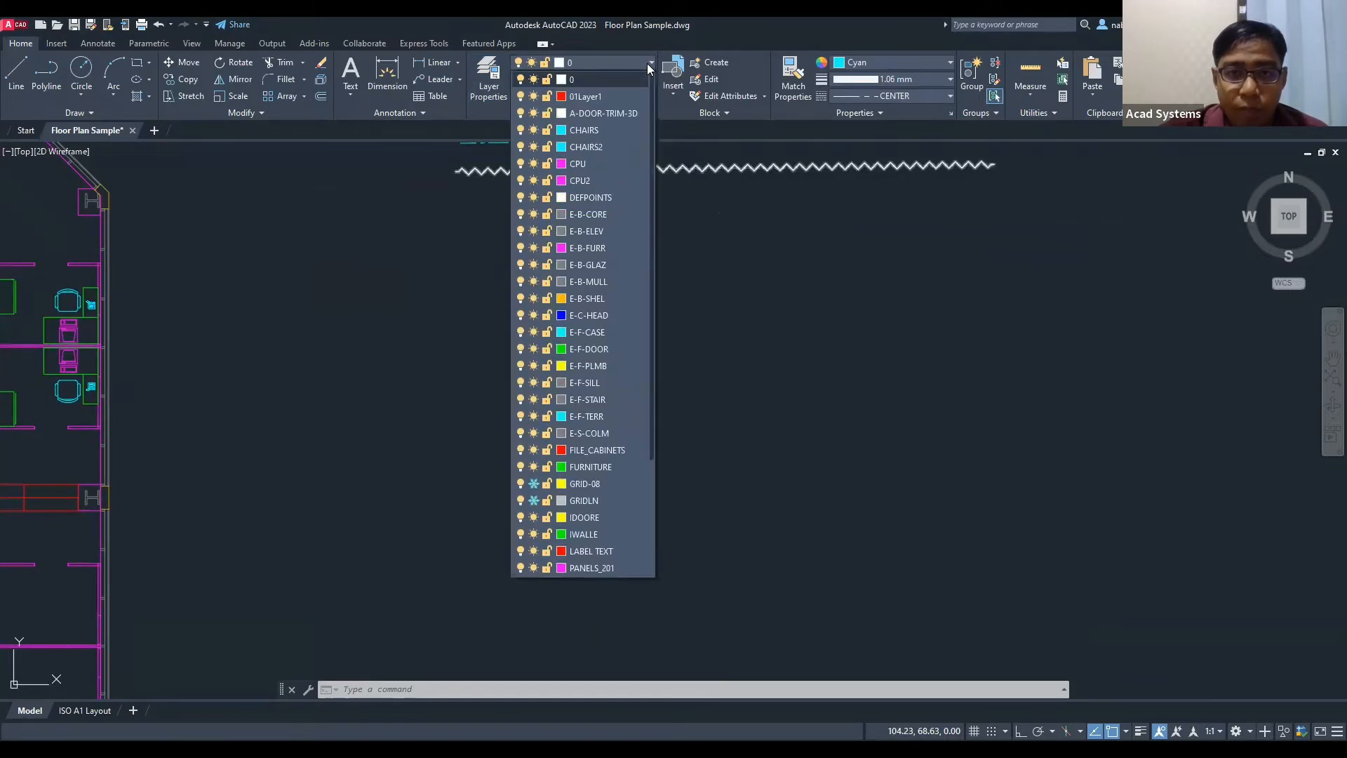
click(608, 97)
Step: Draw a long, nearly horizontal line below the zigzag line on layer 01Layer1, using the cyan colour override
scroll(613, 264, up, 3)
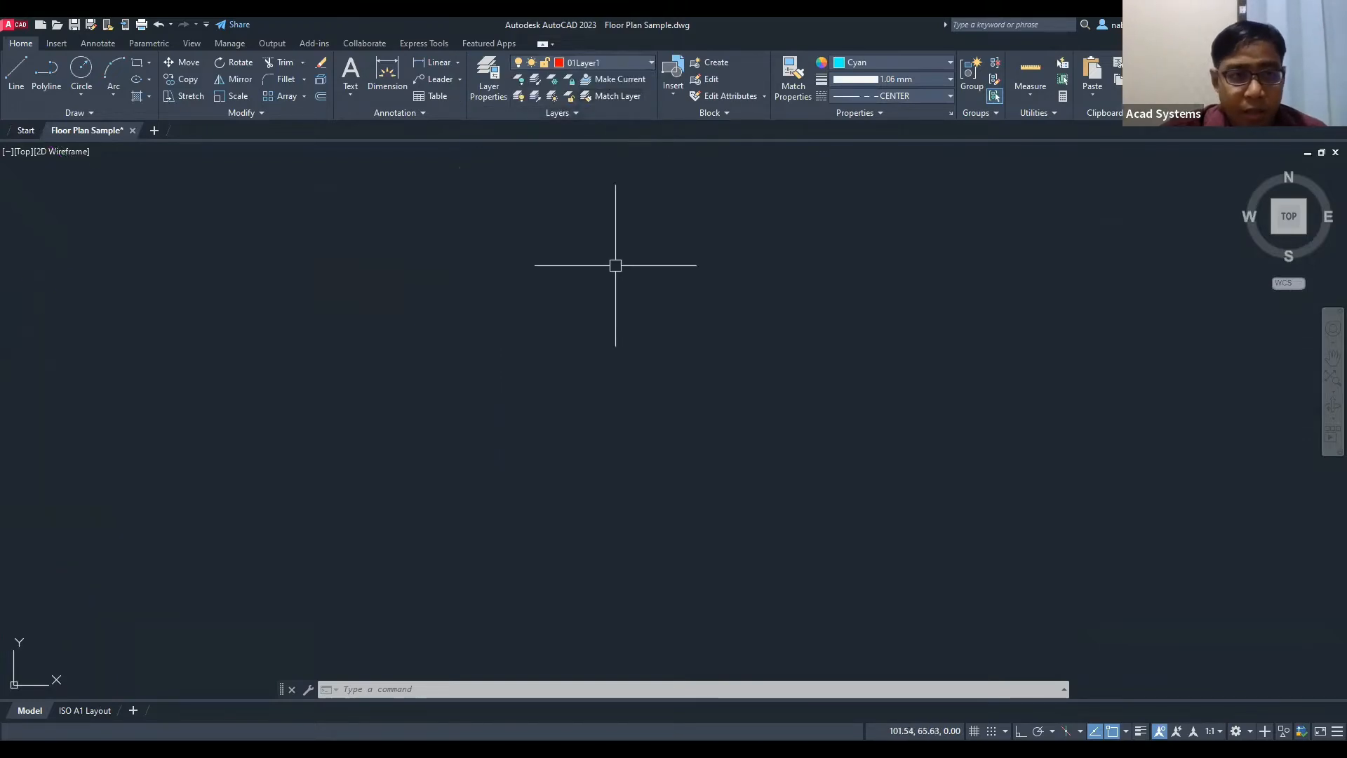
scroll(318, 208, down, 3)
scroll(310, 224, down, 2)
middle_drag(310, 223, 297, 271)
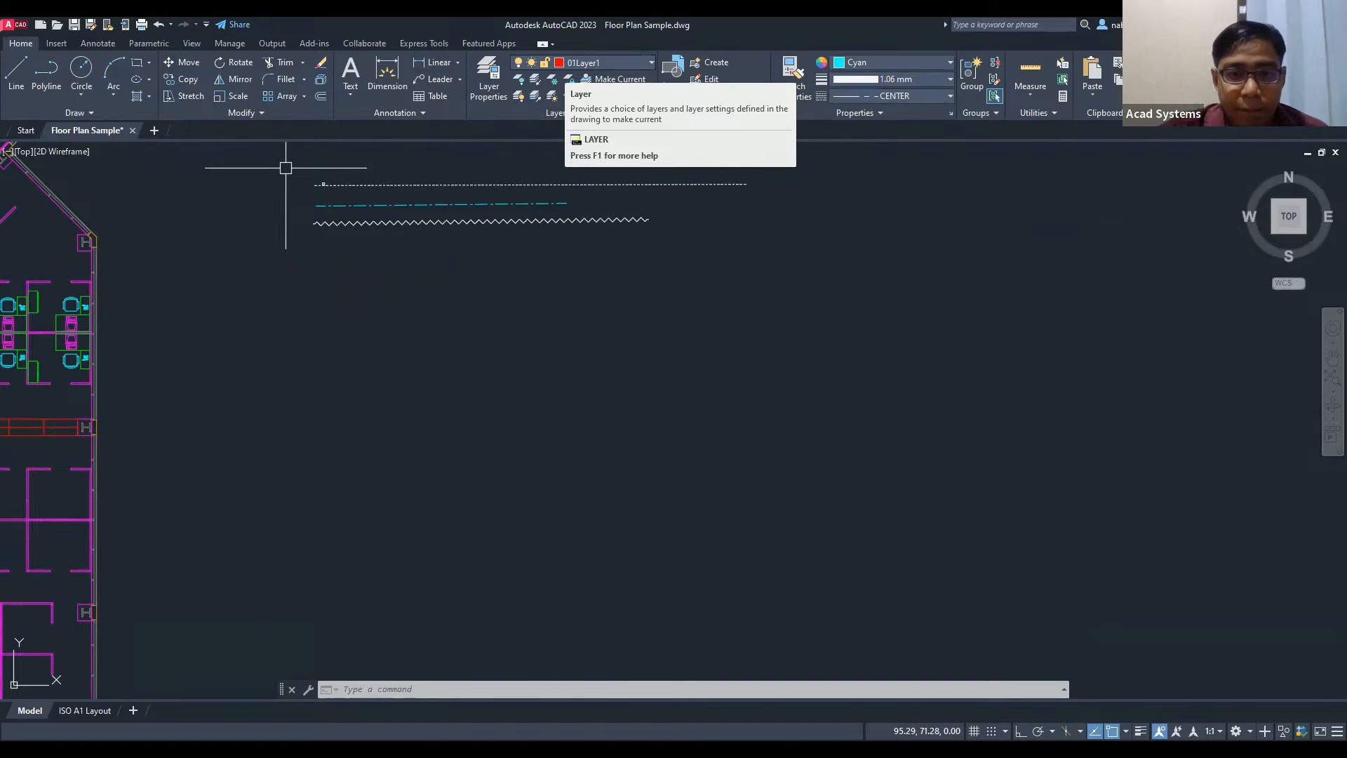
scroll(457, 350, up, 5)
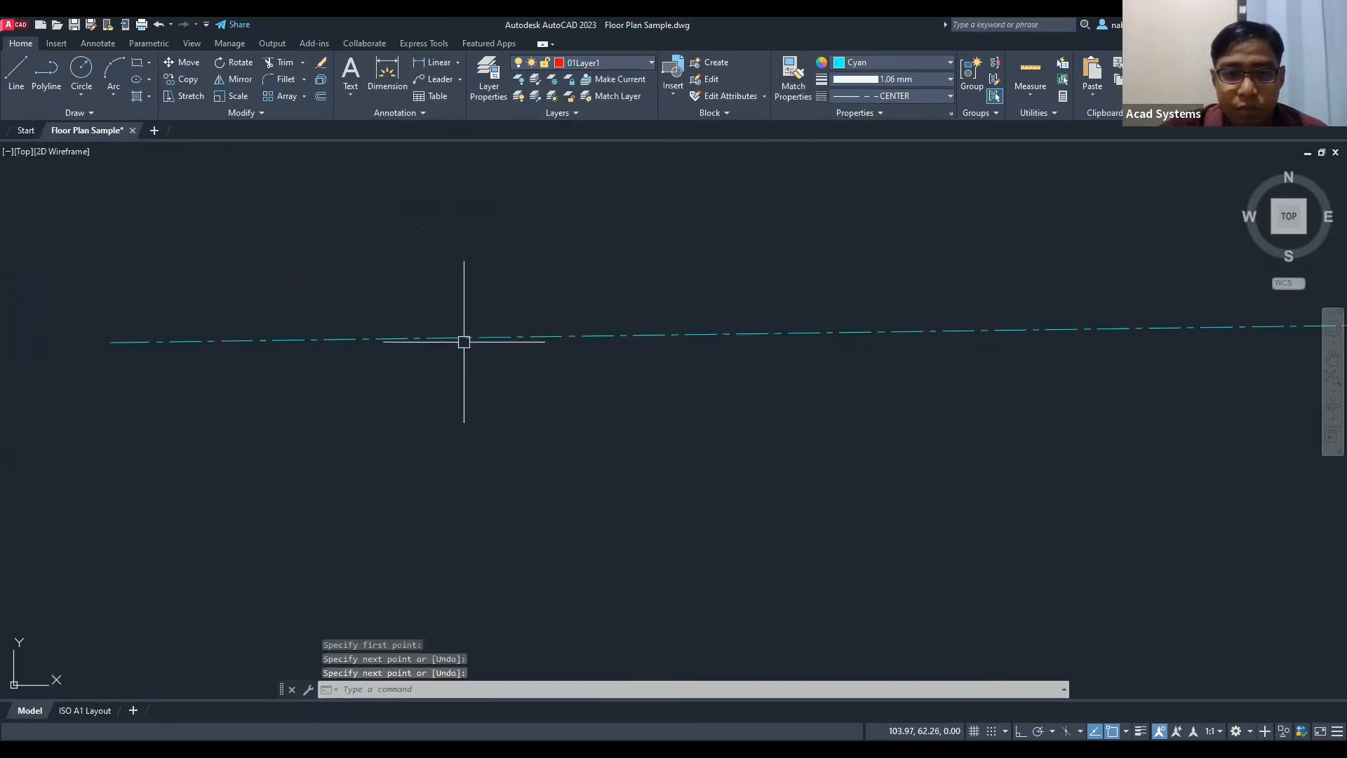
scroll(494, 292, down, 4)
middle_drag(578, 320, 580, 334)
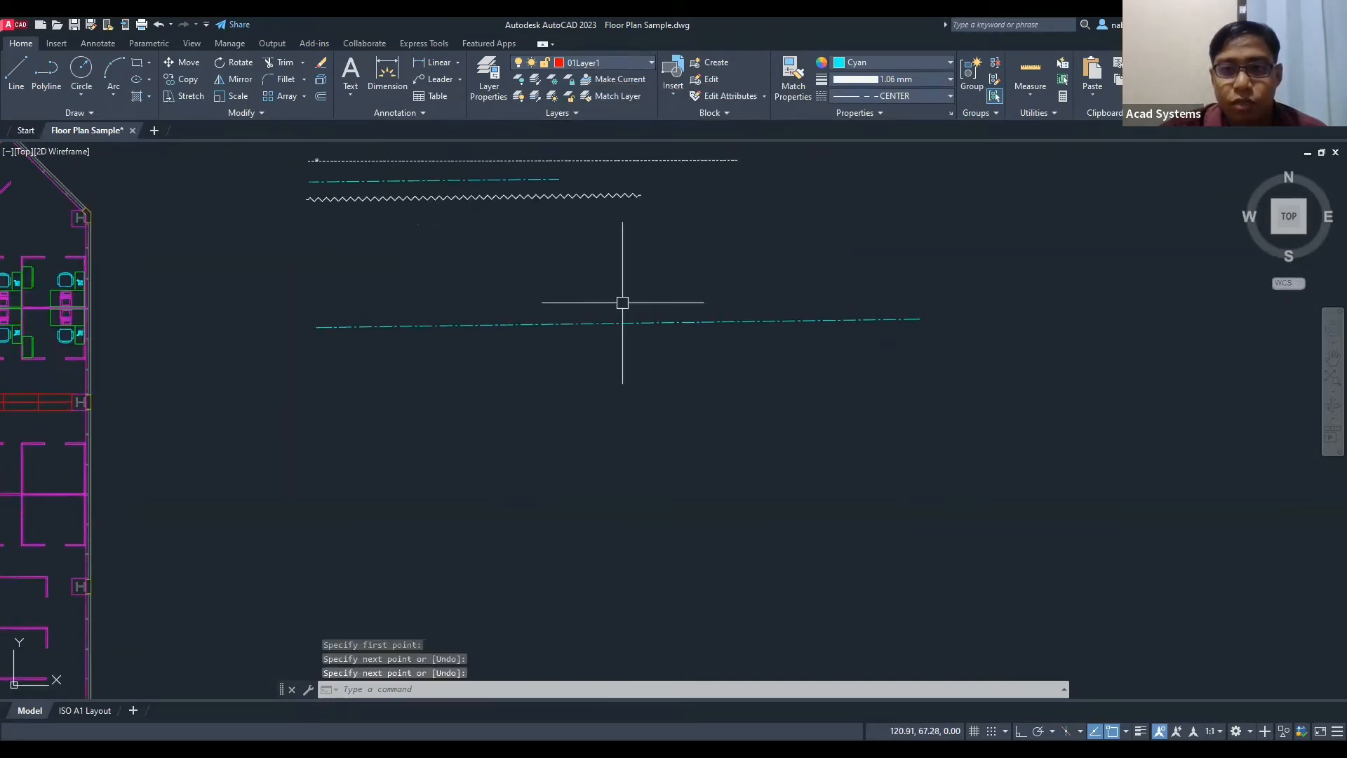
Step: Set the current object colour to ByLayer and draw a slightly sloping line below the new cyan line
click(893, 62)
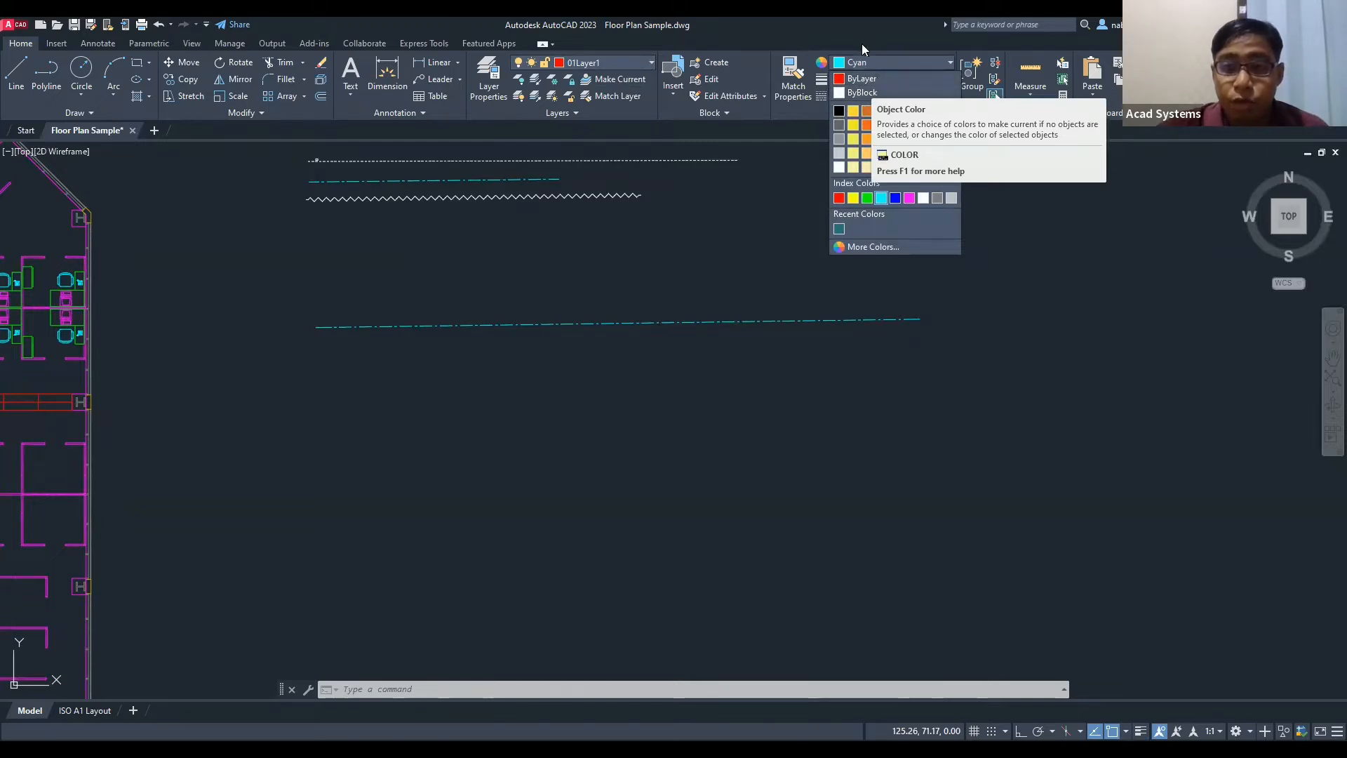
click(866, 82)
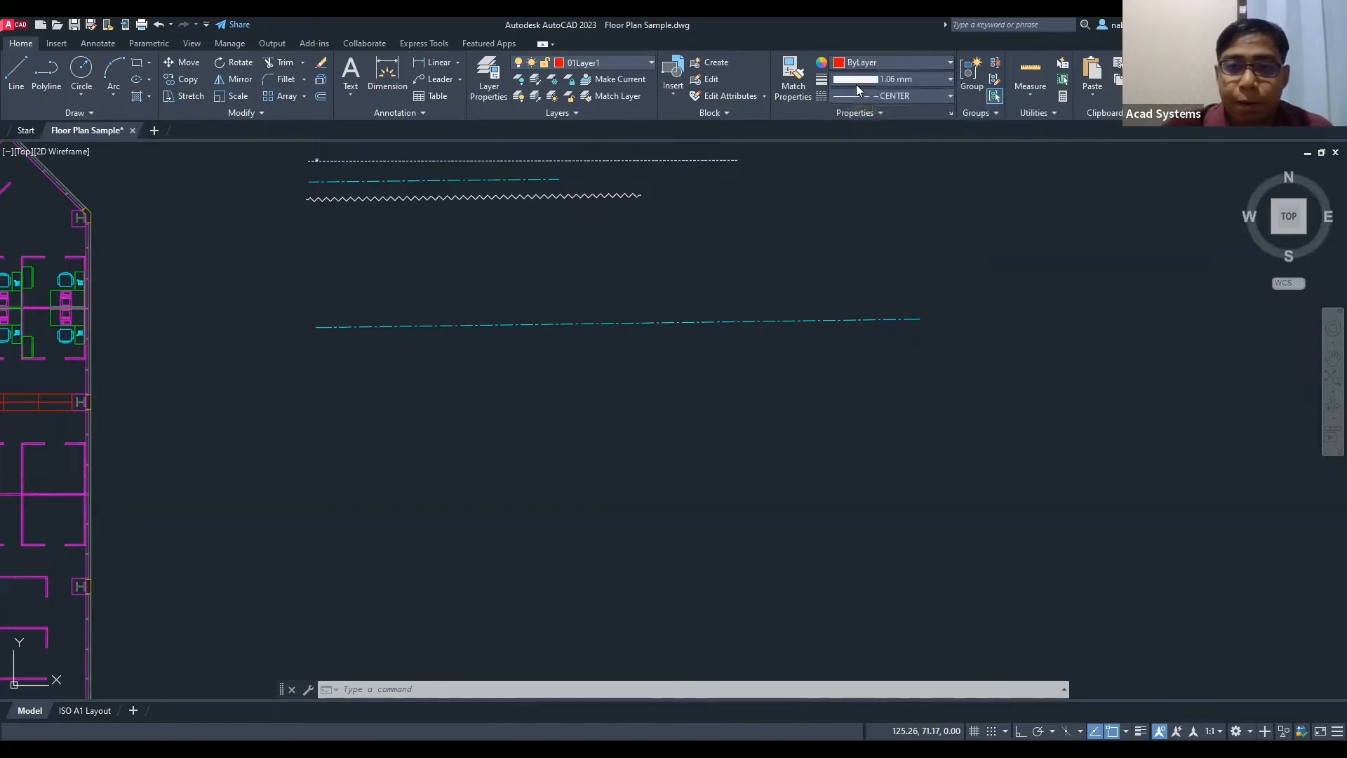
click(584, 227)
click(584, 227)
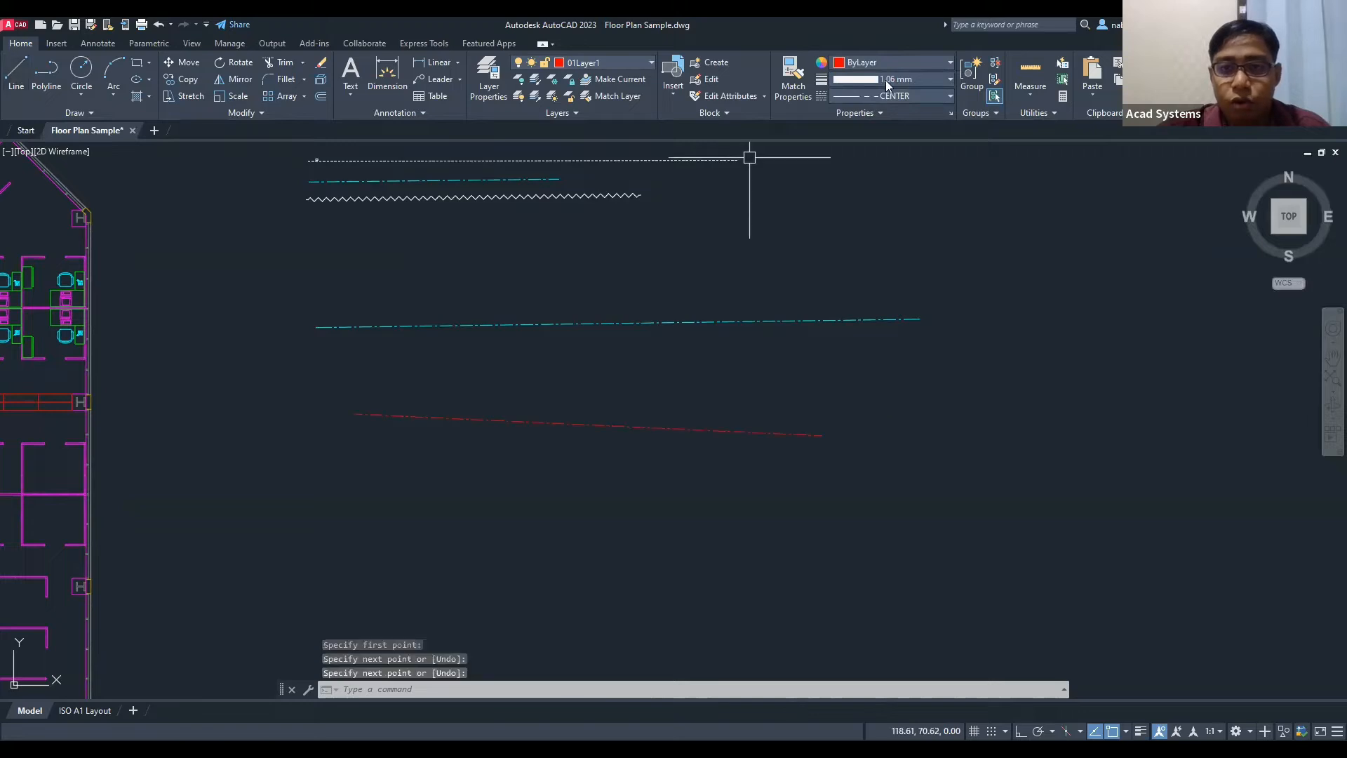
Step: Set the current object lineweight and linetype to ByLayer
click(887, 81)
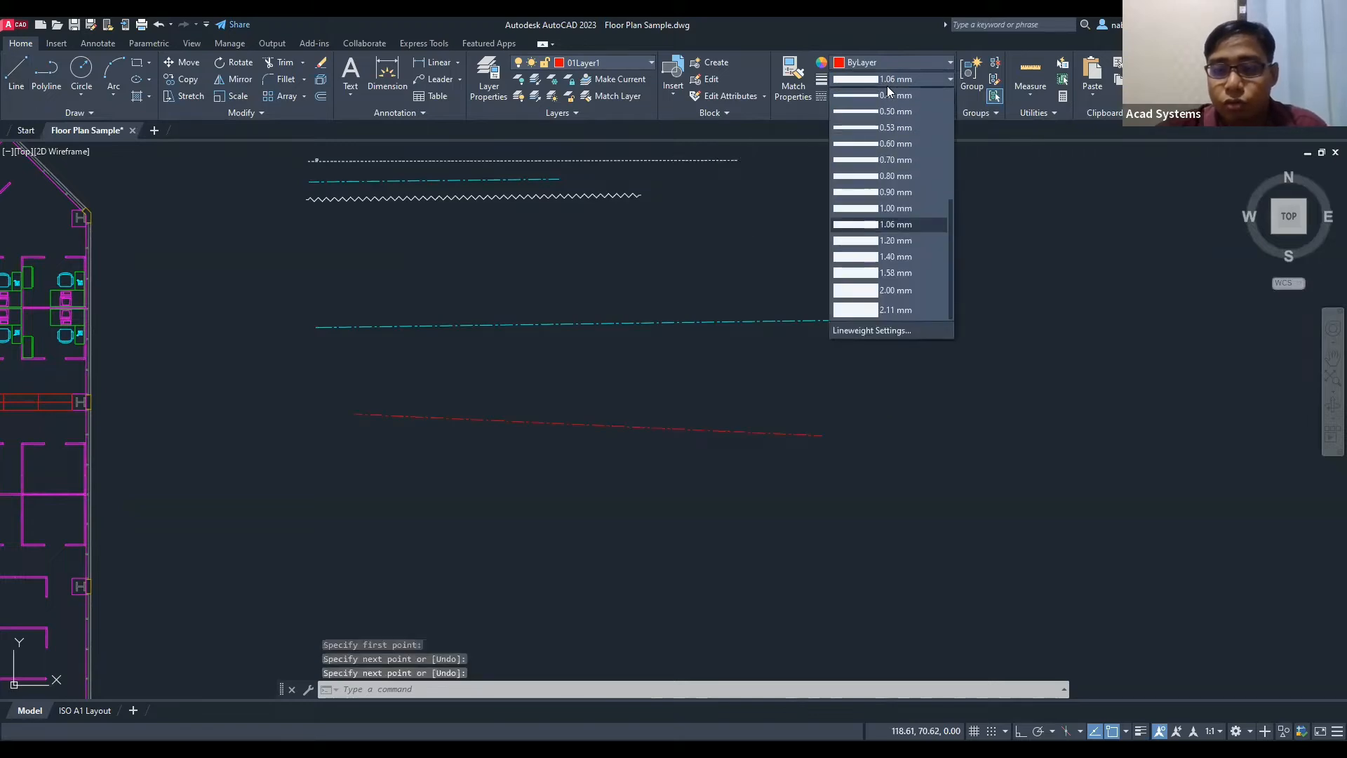
scroll(890, 140, up, 5)
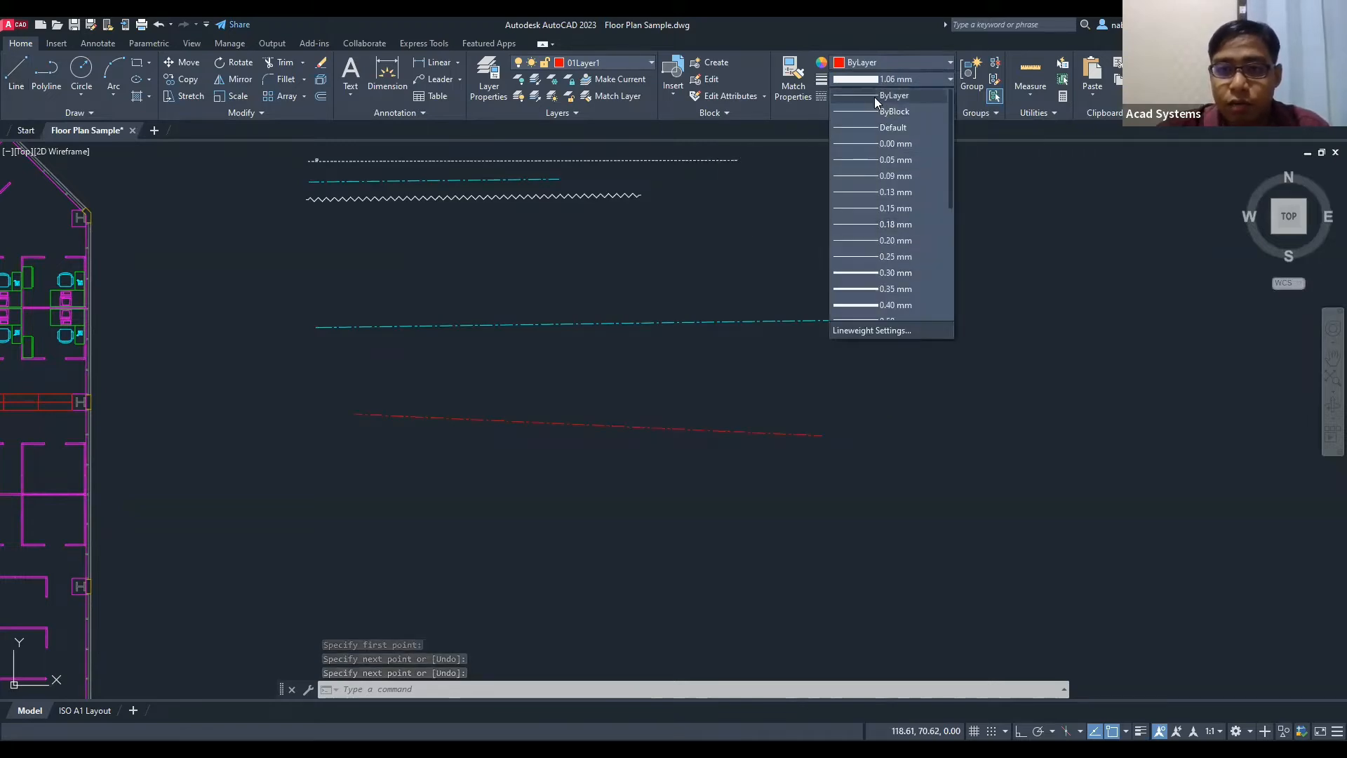
click(889, 95)
click(889, 98)
click(883, 122)
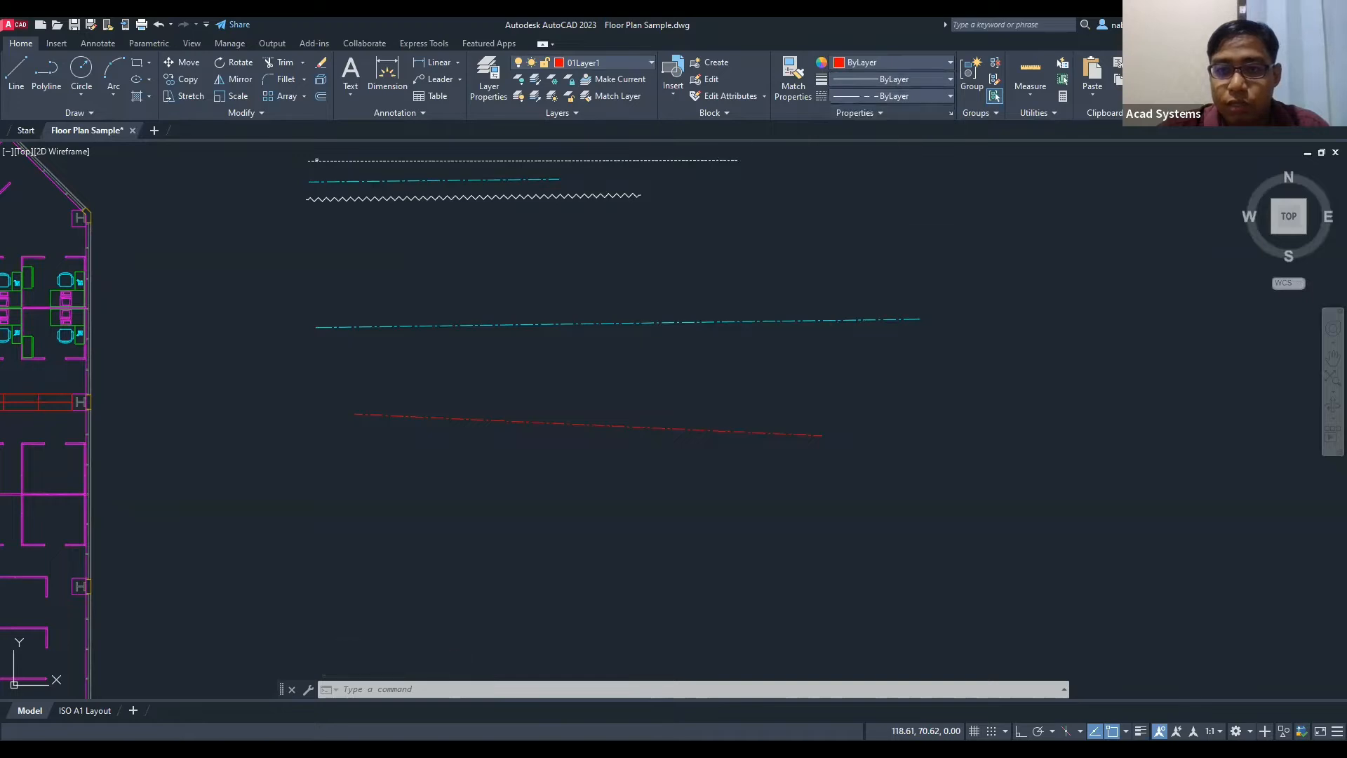
Step: Draw a long, slightly downward-sloping line below the red line on 01Layer1, using the ByLayer properties
click(16, 73)
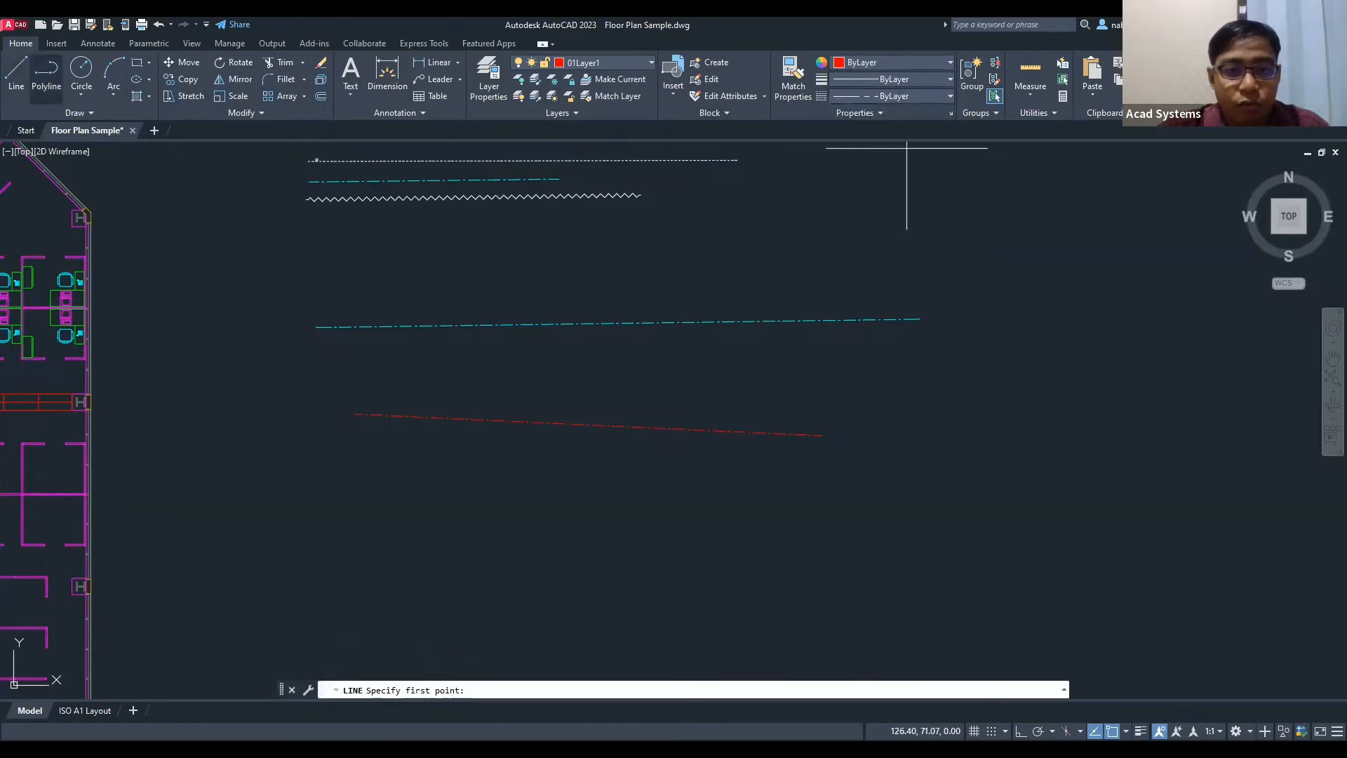
click(347, 497)
click(988, 520)
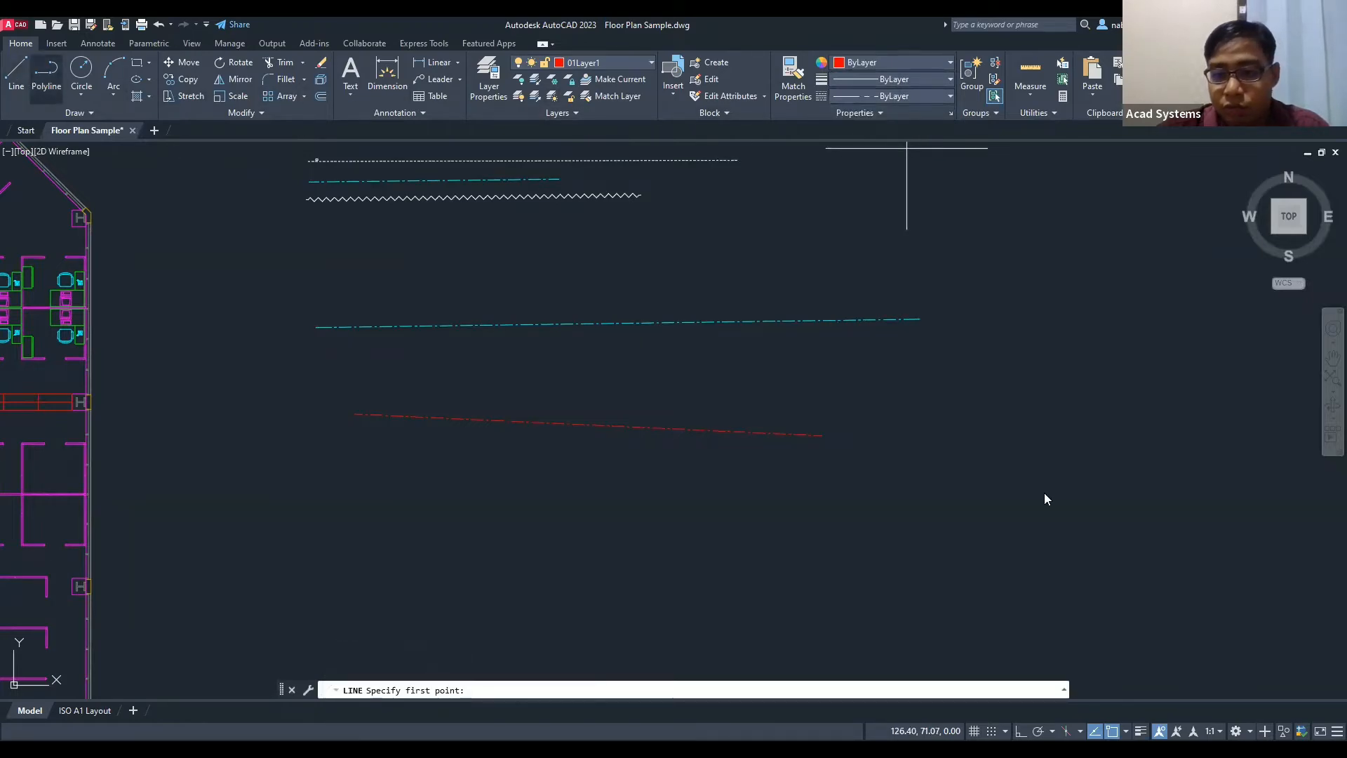
key(Return)
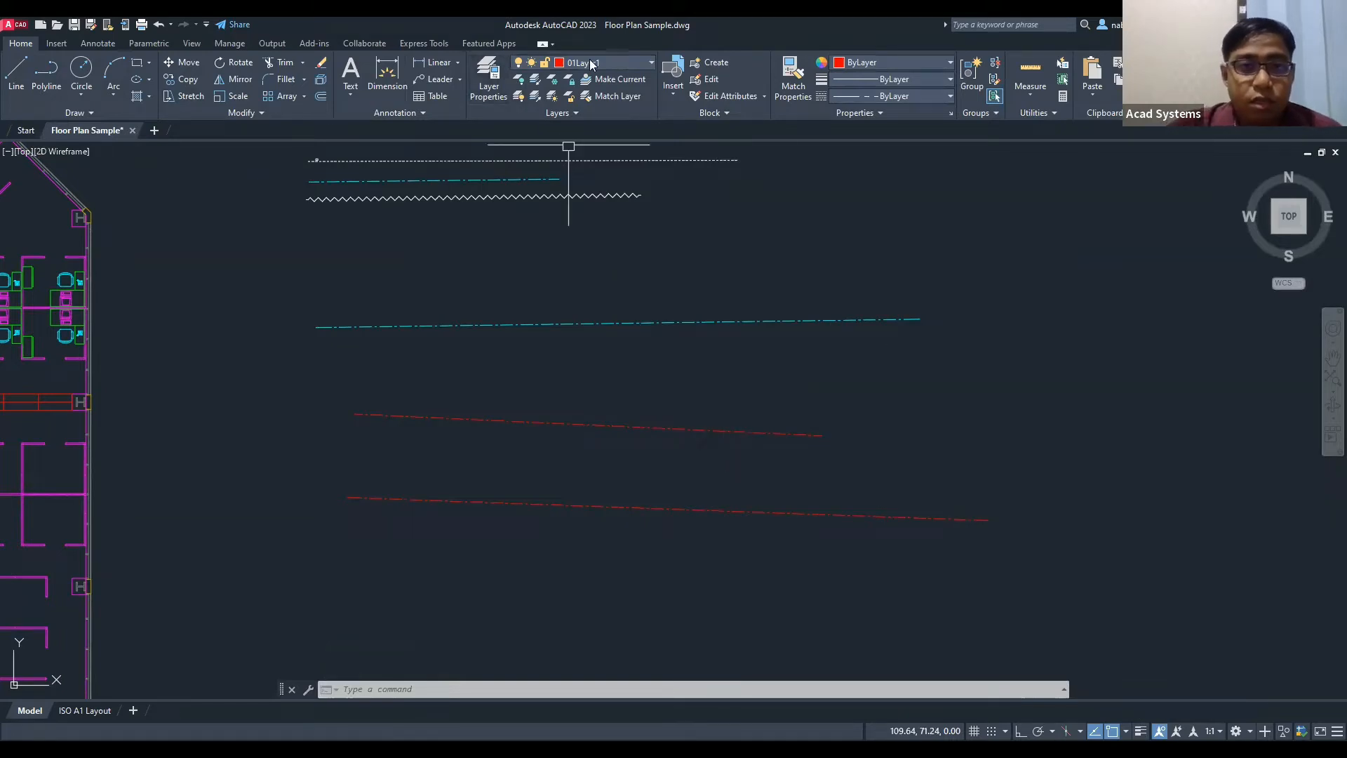
Step: Check 01Layer1's colour and linetype in the layer manager, and view the whole floor plan beside the sample lines
click(491, 83)
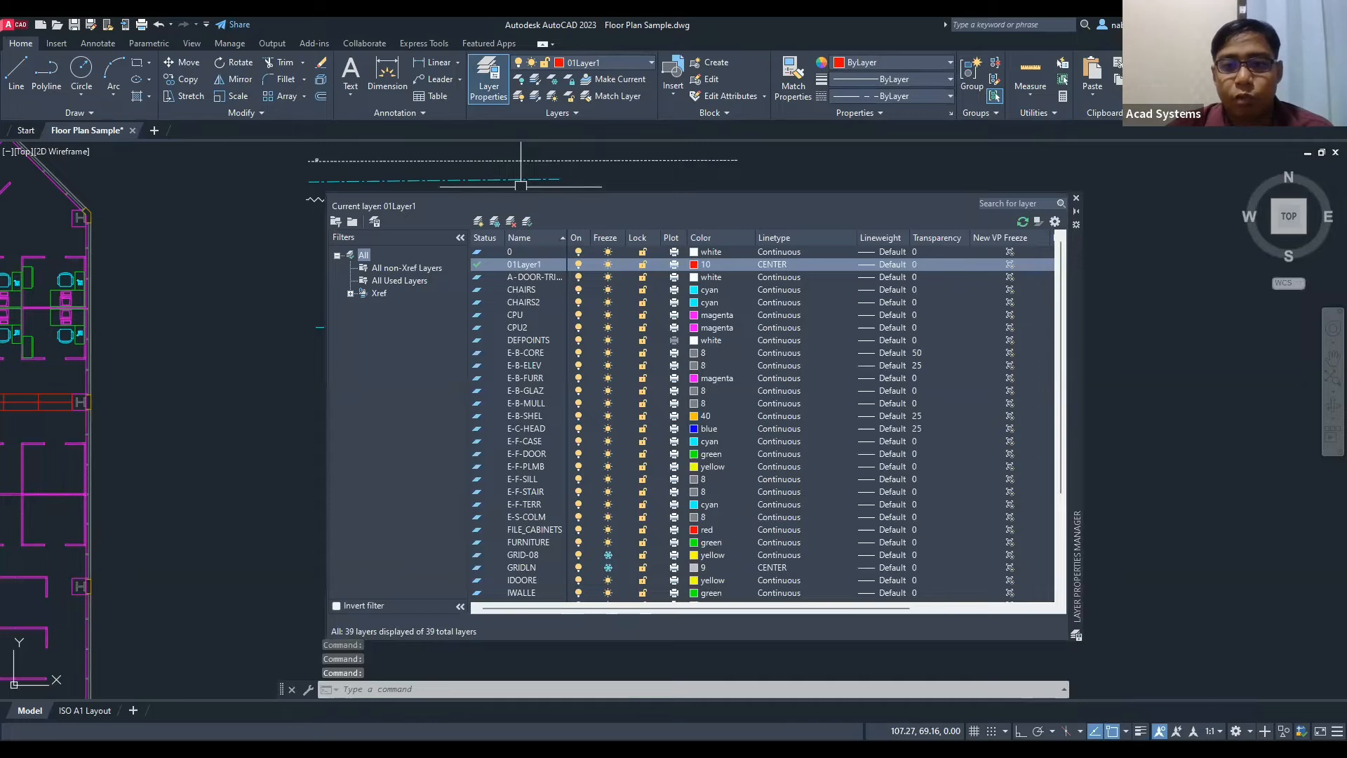
click(1076, 198)
scroll(807, 295, down, 5)
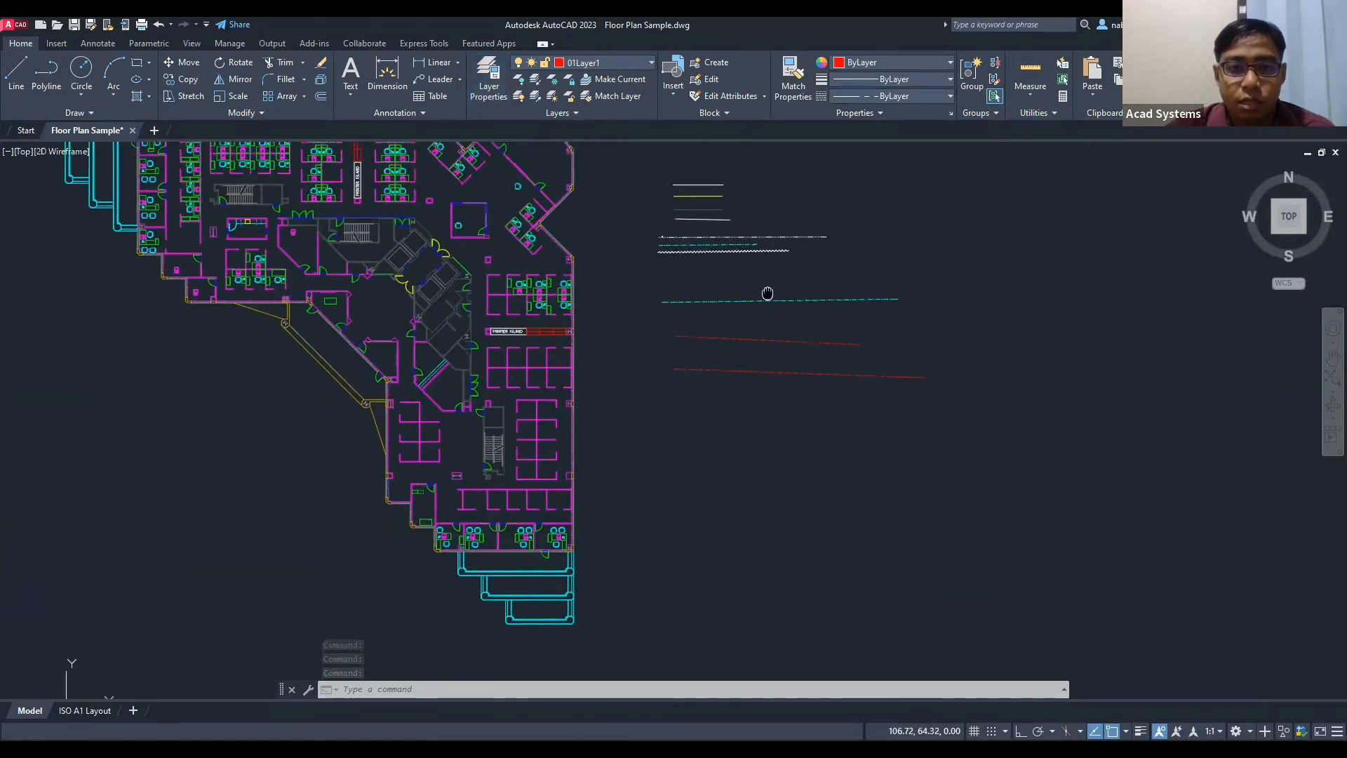
middle_drag(673, 189, 722, 225)
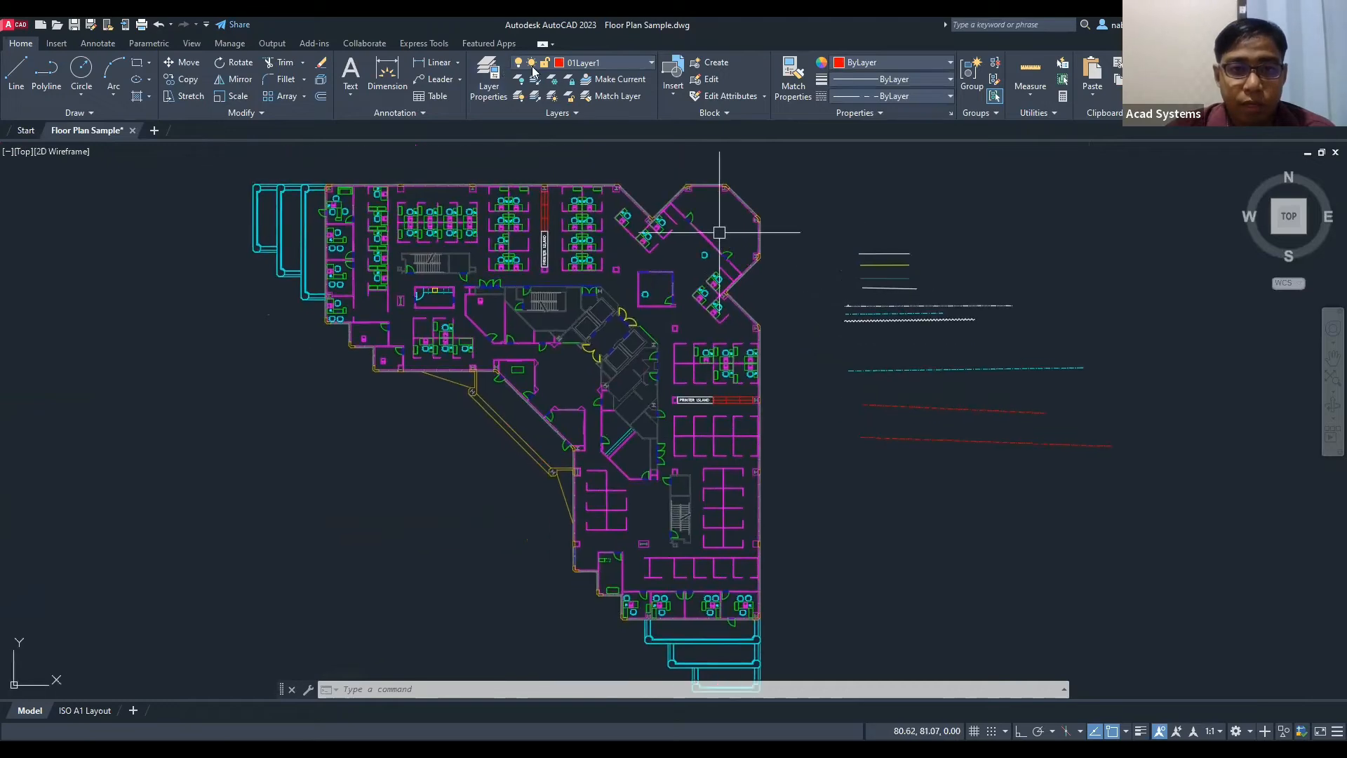
click(608, 61)
click(803, 210)
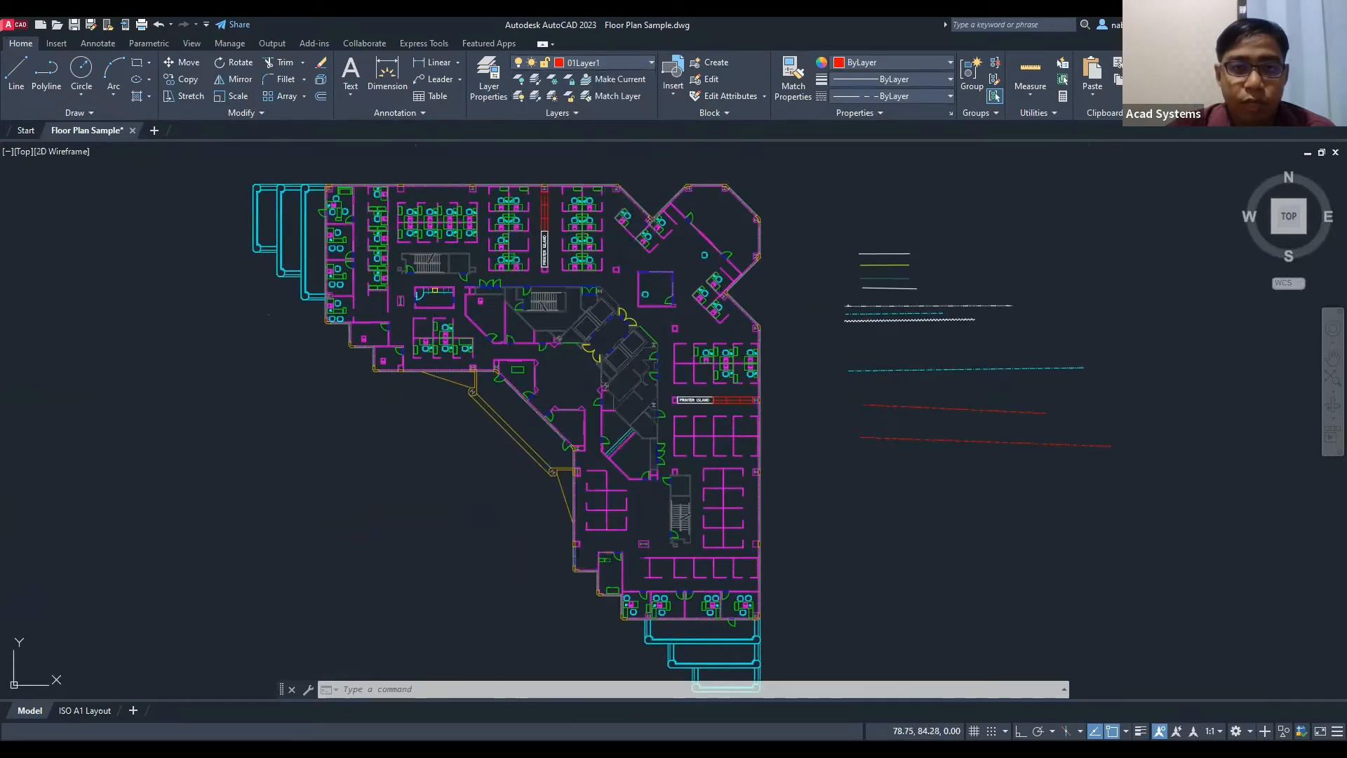
middle_drag(746, 198, 562, 189)
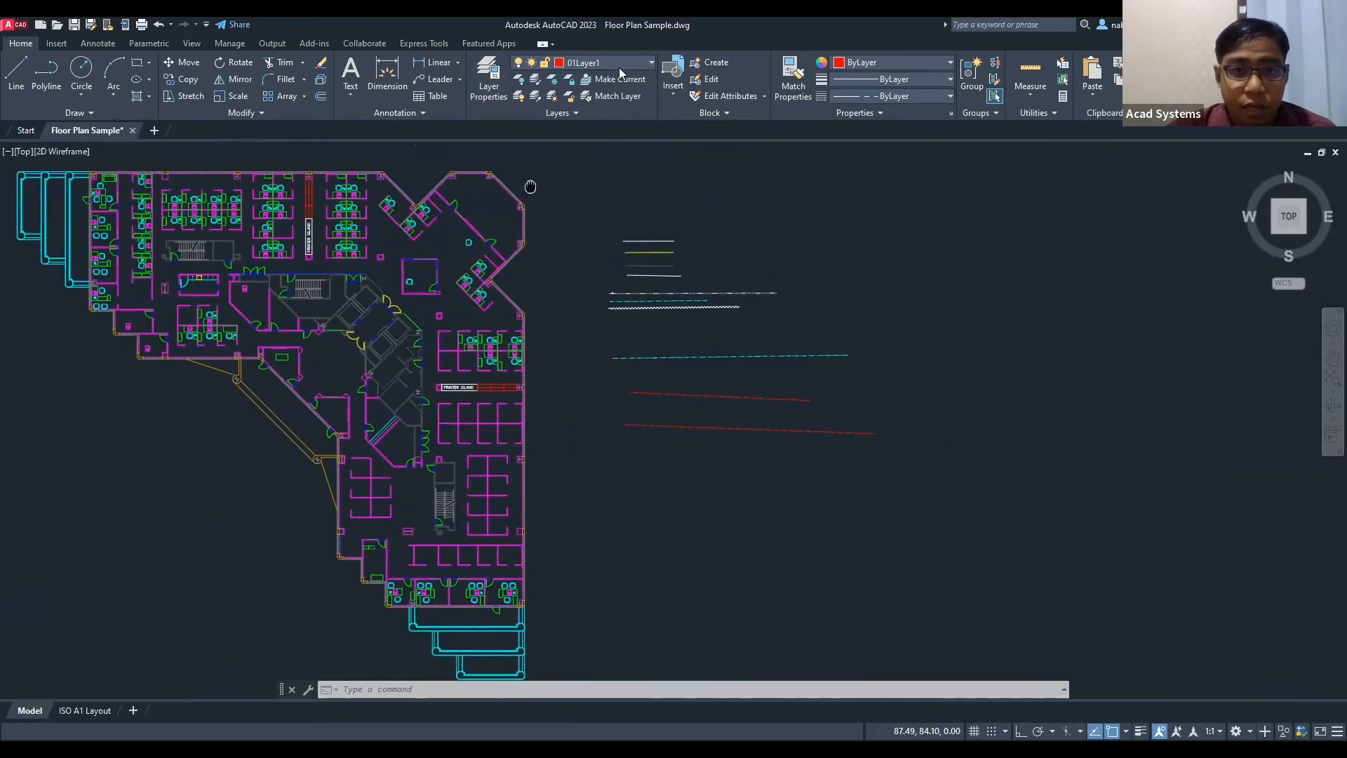
Step: Turn off the layers E-B-ELEV, CPU, CPU2, E-F-STAIR and FURNITURE
click(619, 66)
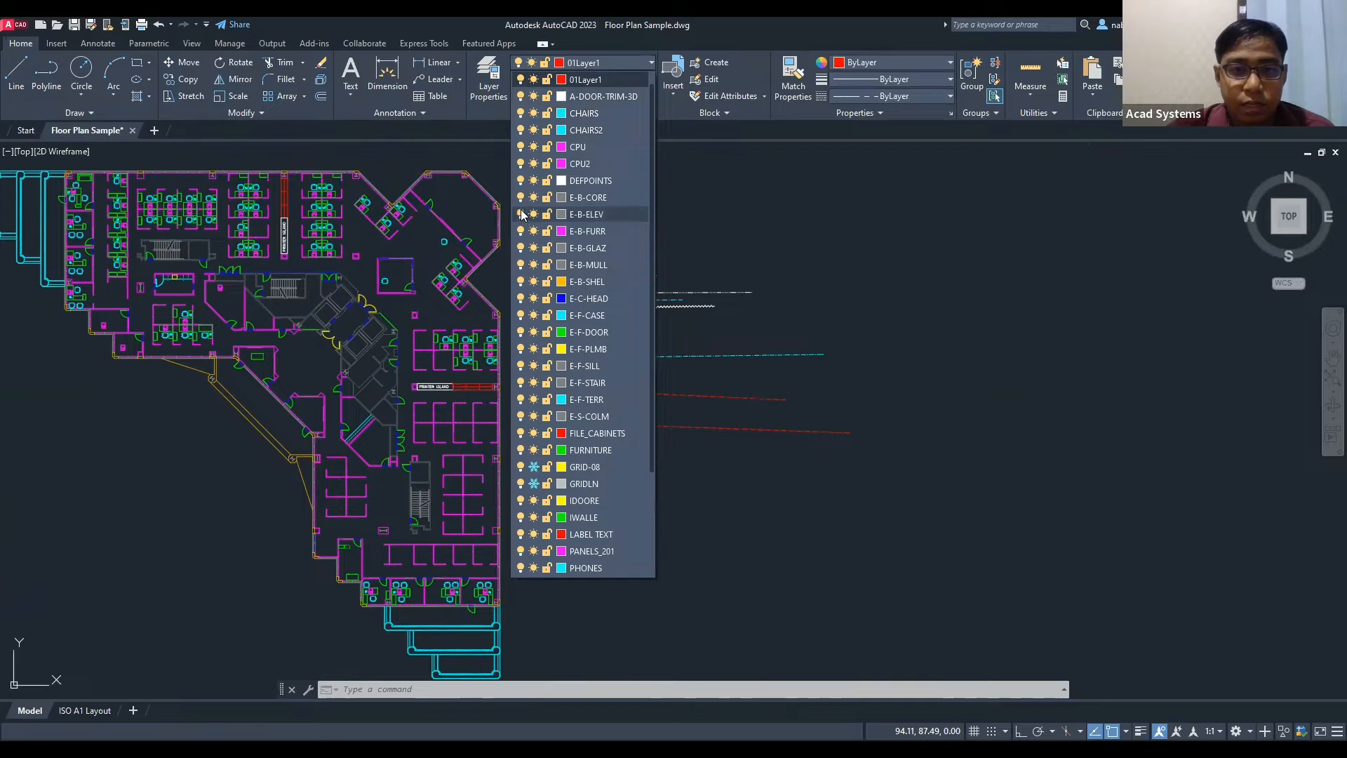
click(520, 147)
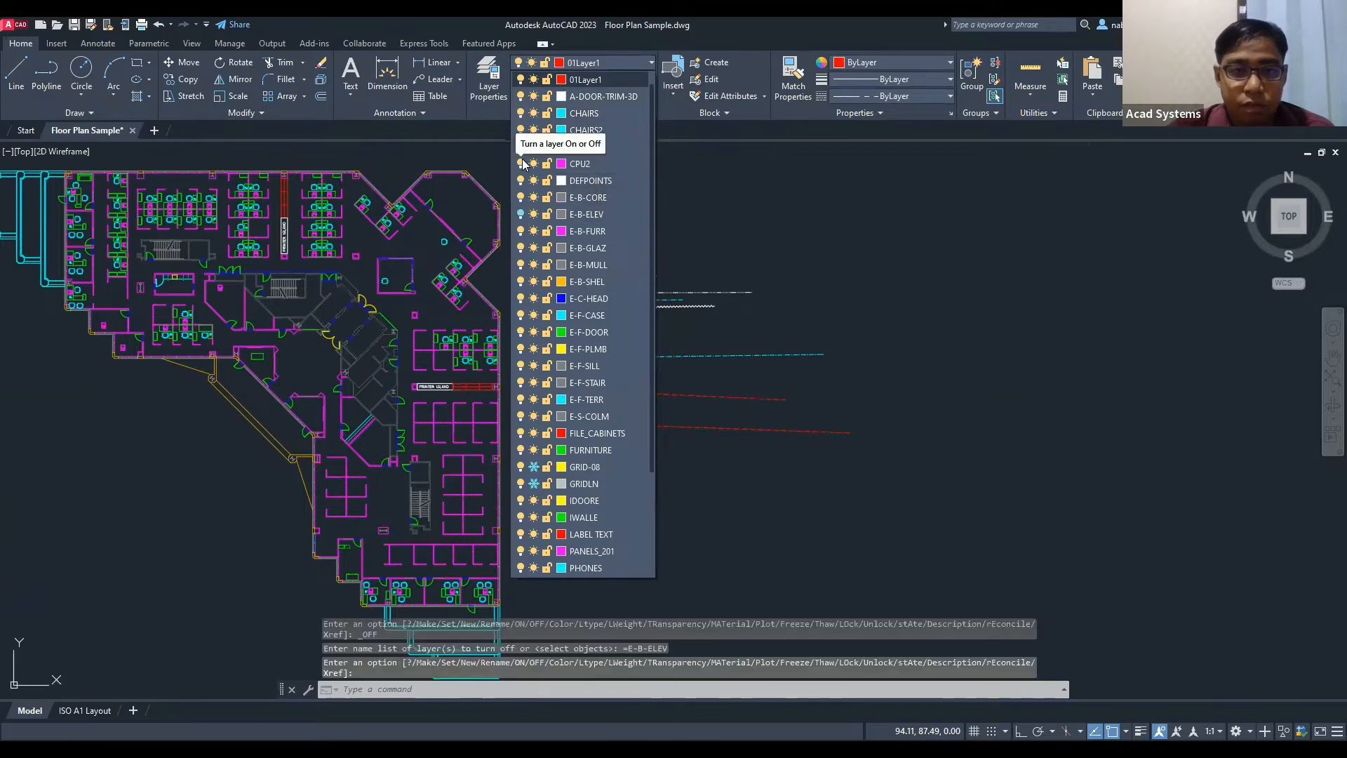
click(520, 383)
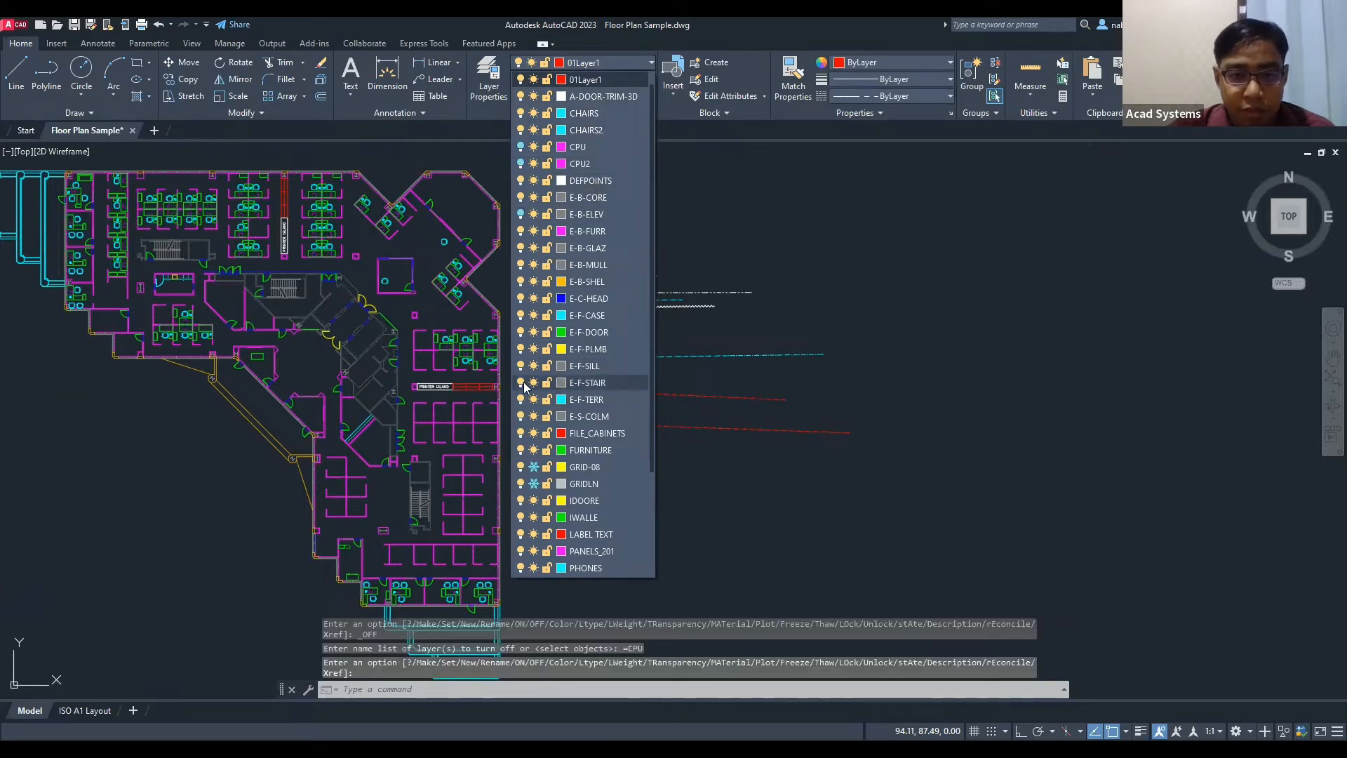
click(520, 450)
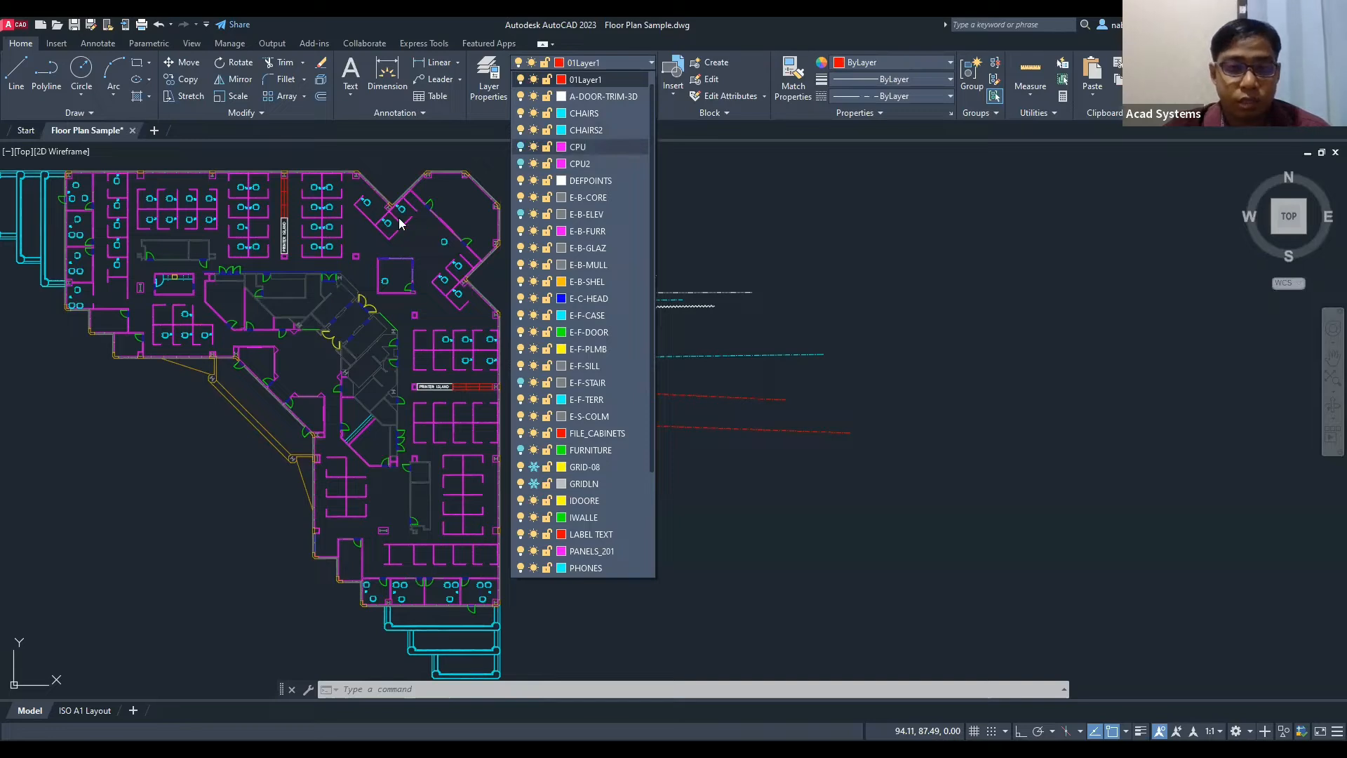
Step: Freeze the CHAIRS and CHAIRS2 layers in the floor plan
click(534, 114)
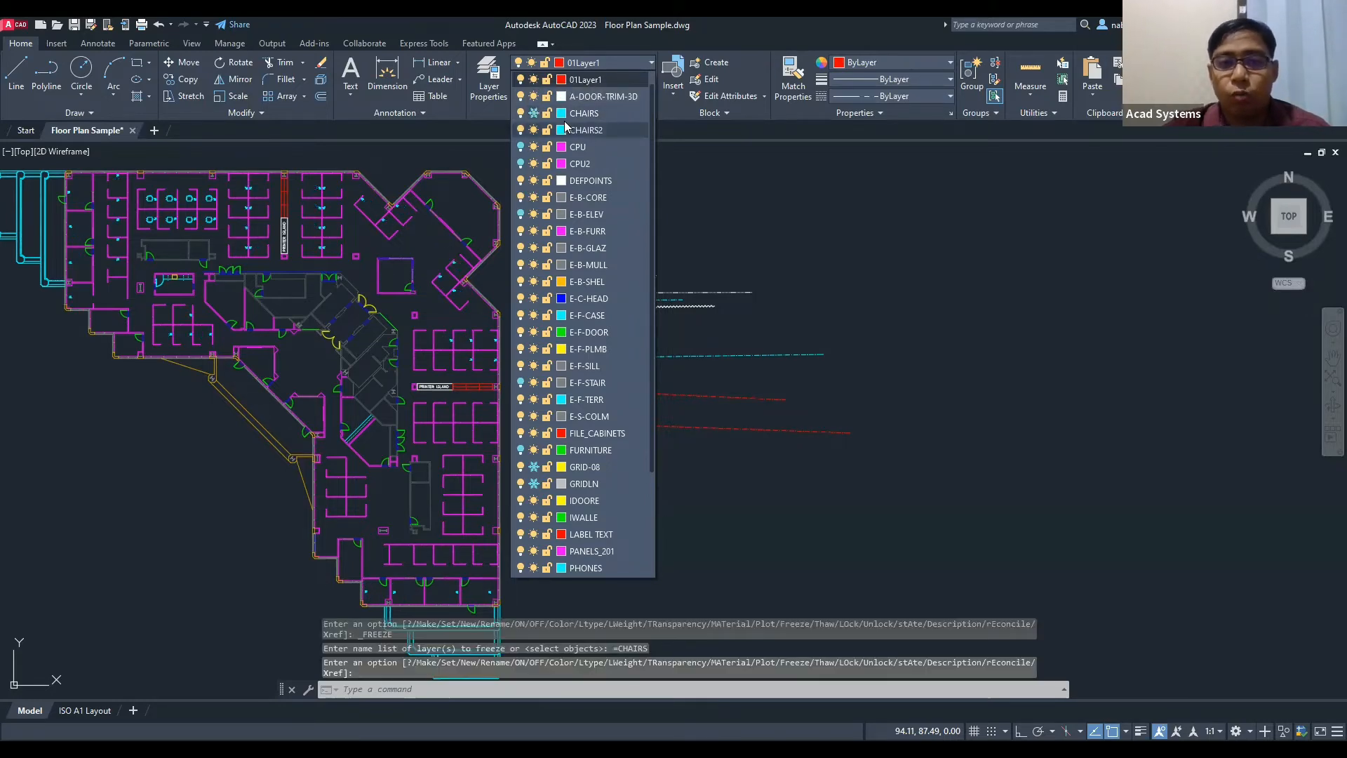
click(535, 113)
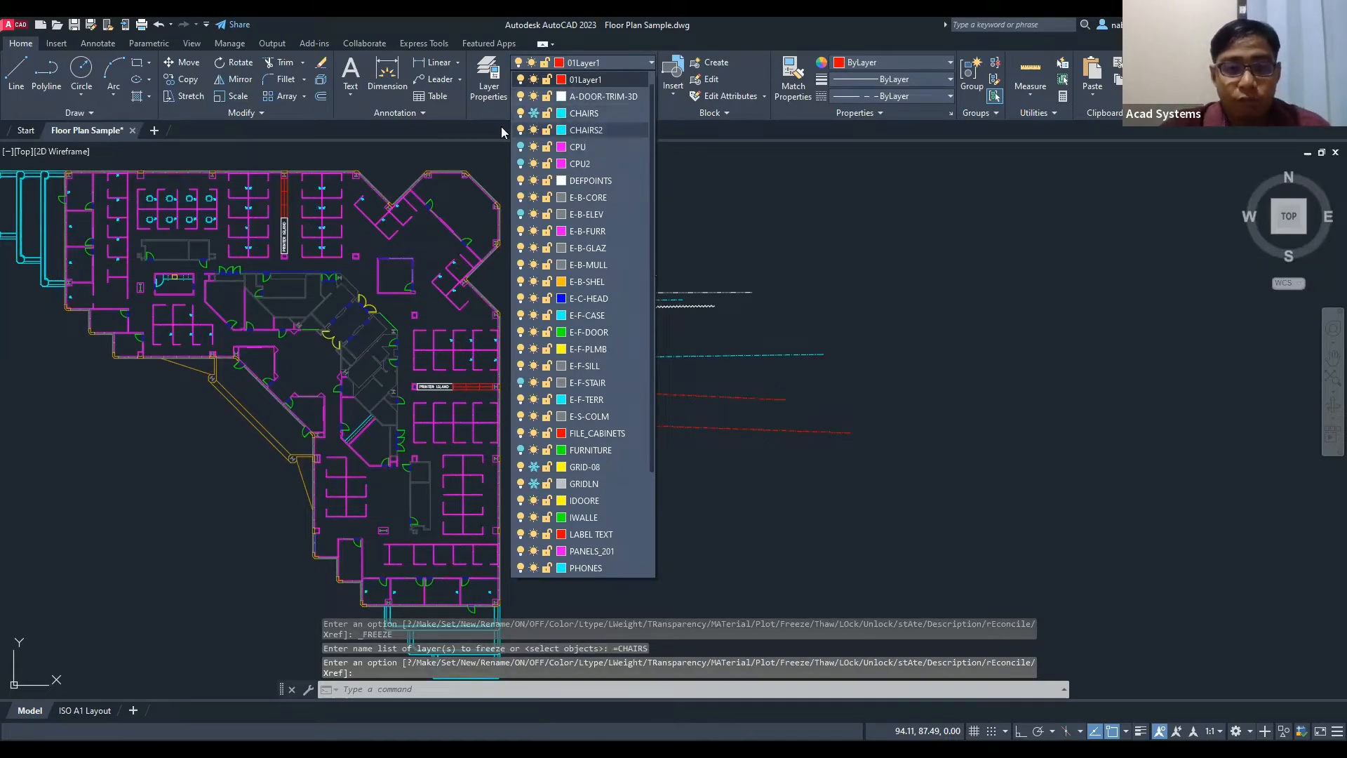
middle_drag(366, 252, 500, 231)
middle_drag(364, 219, 394, 319)
scroll(379, 262, up, 1)
scroll(564, 264, up, 2)
click(554, 63)
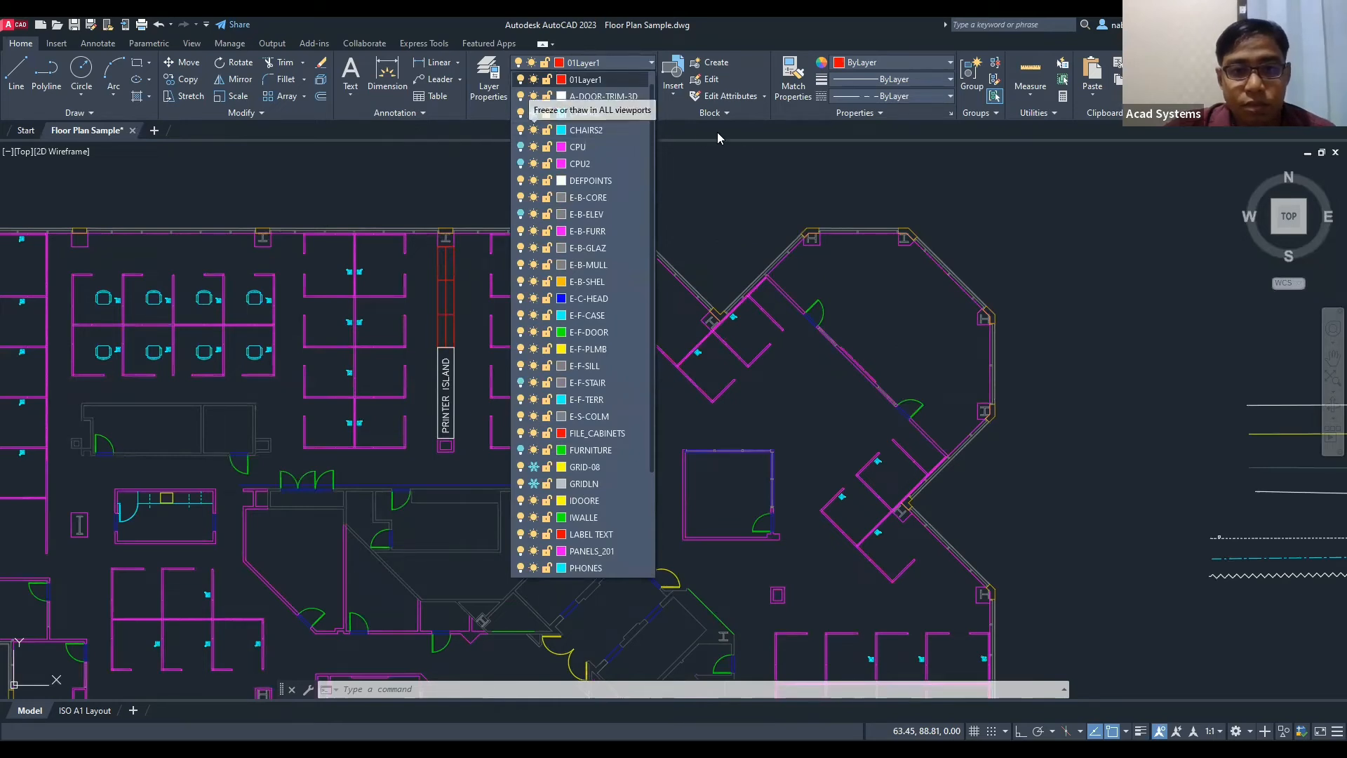
click(533, 130)
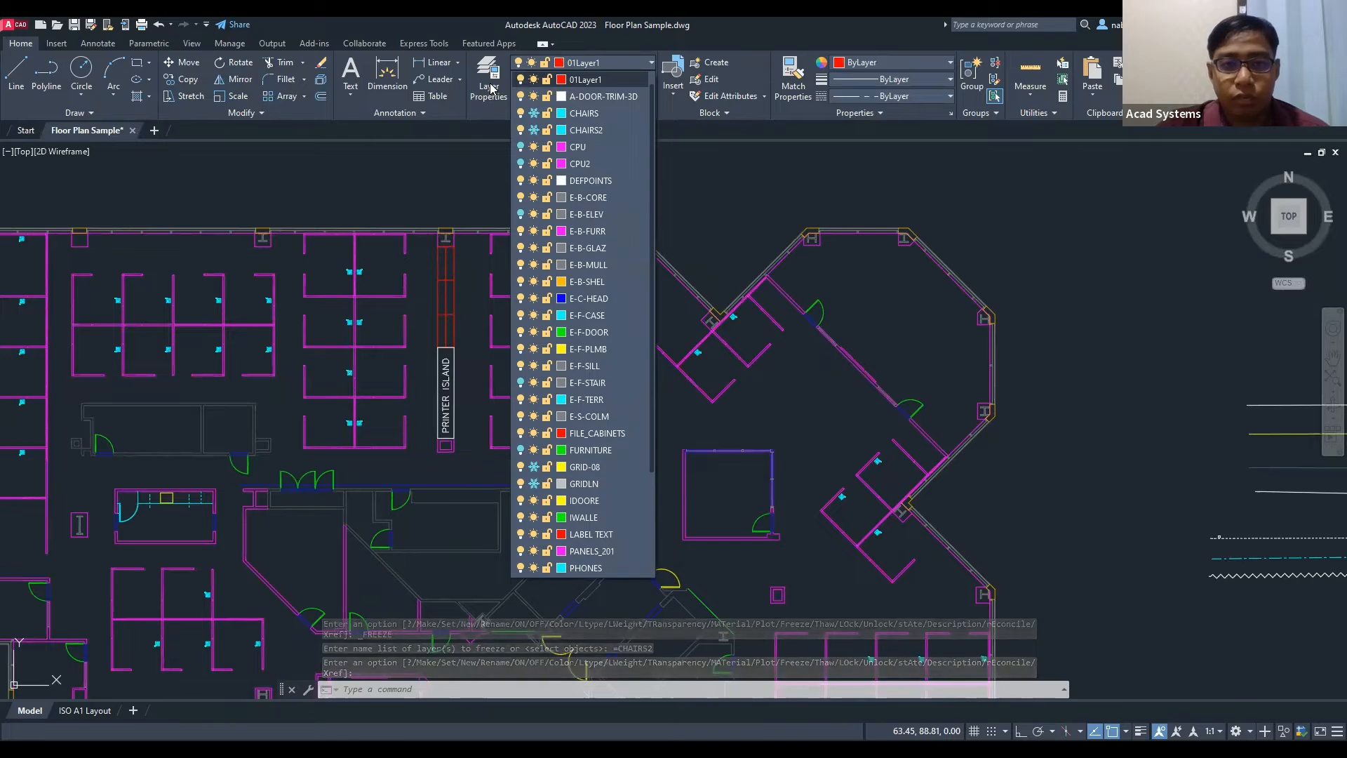
Step: Examine the status, on/off and freeze states of the layers in the layer manager, and close it
click(490, 82)
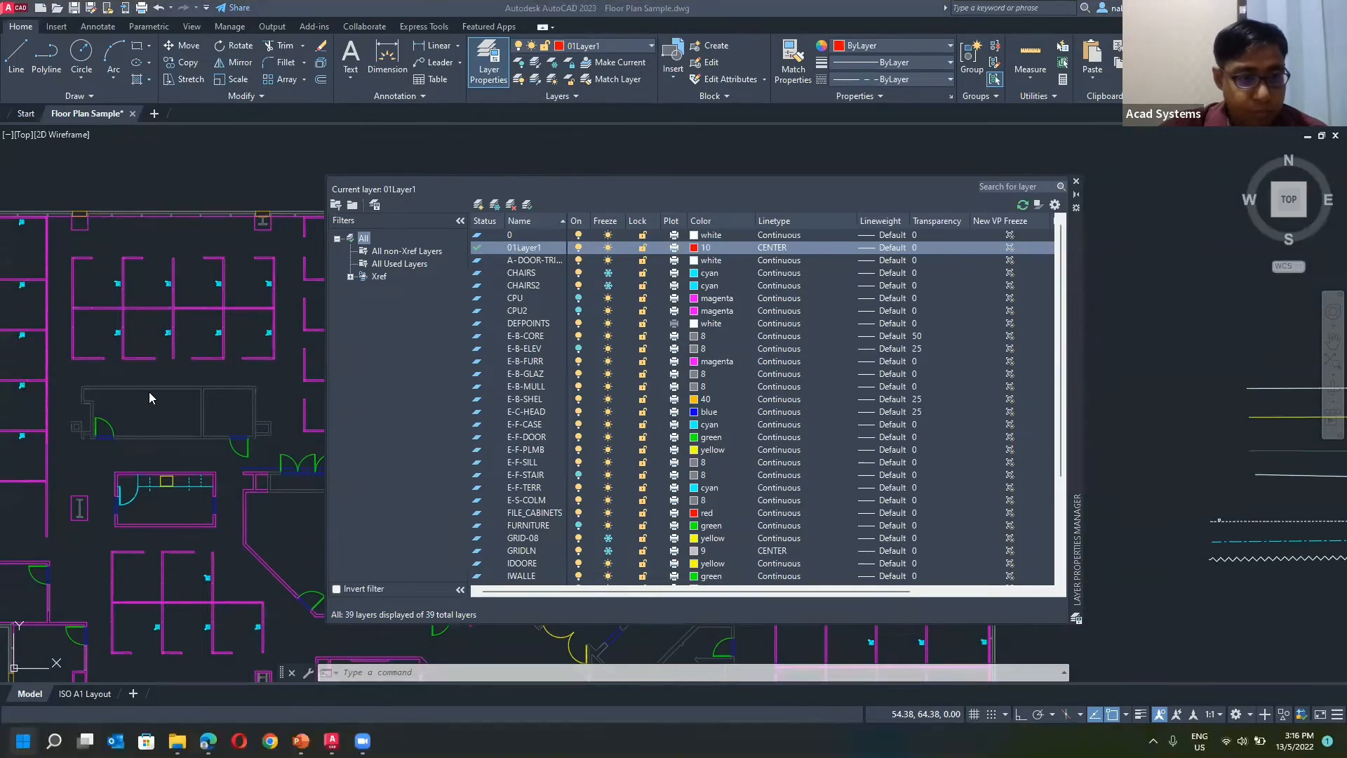
key(super)
click(131, 337)
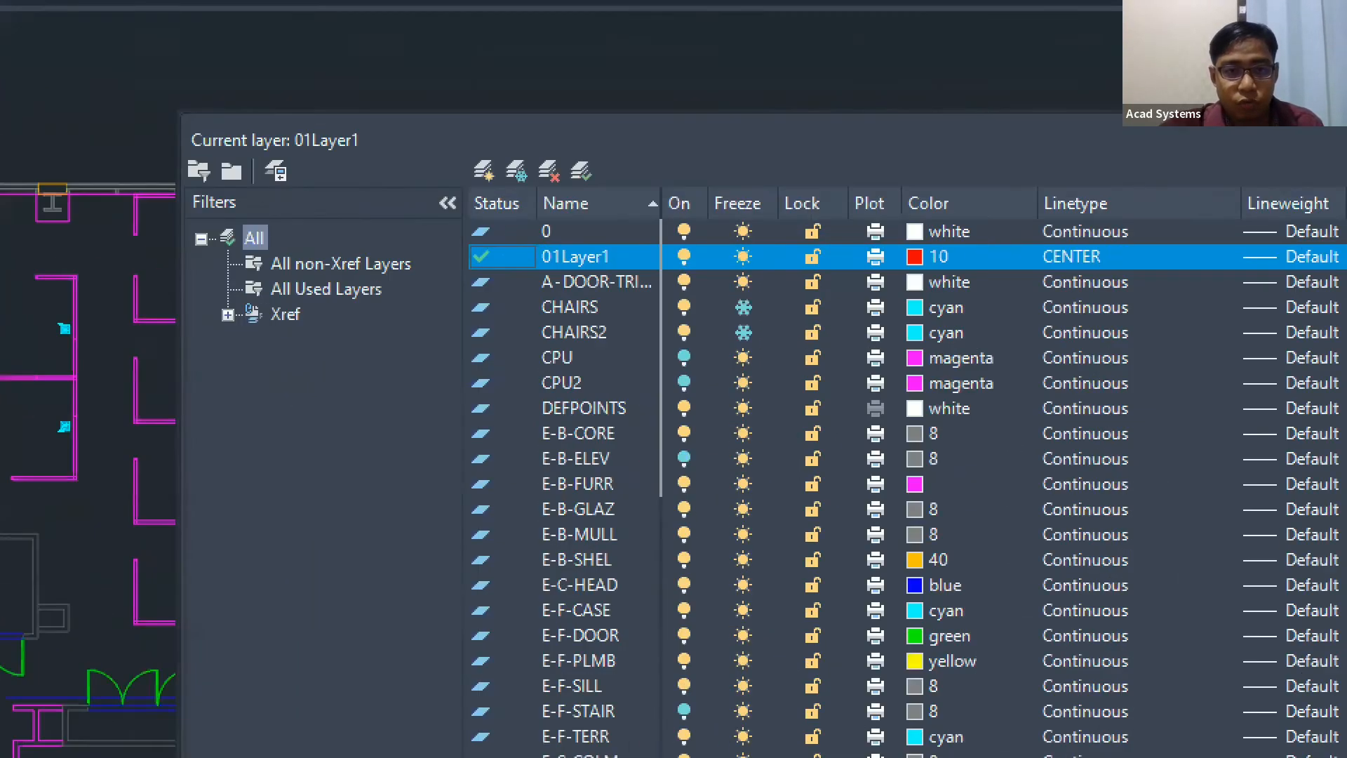
drag(512, 240, 500, 238)
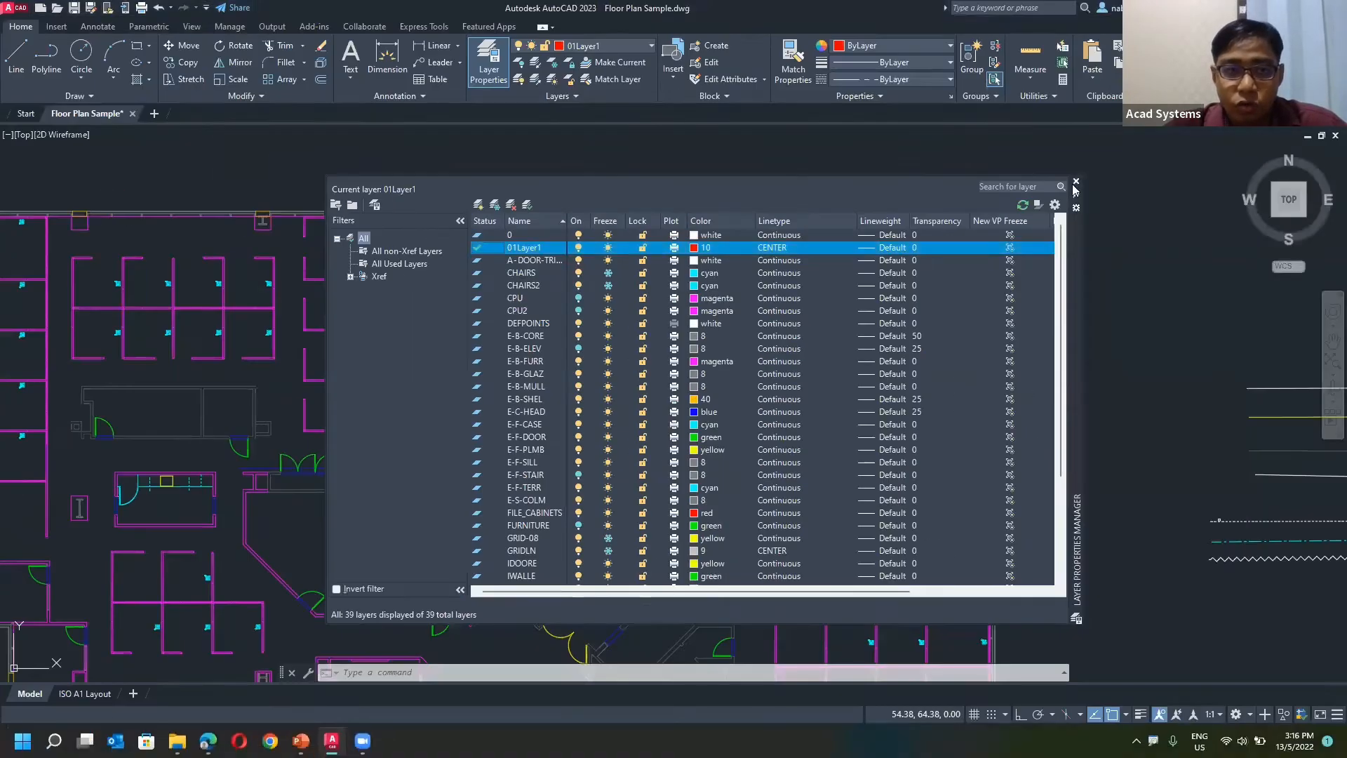
click(1076, 182)
Step: Draw a V-shaped pair of connected lines above the sample lines on layer 01Layer1
click(16, 56)
middle_drag(595, 281, 0, 277)
click(581, 219)
click(661, 287)
click(746, 223)
right_click(768, 222)
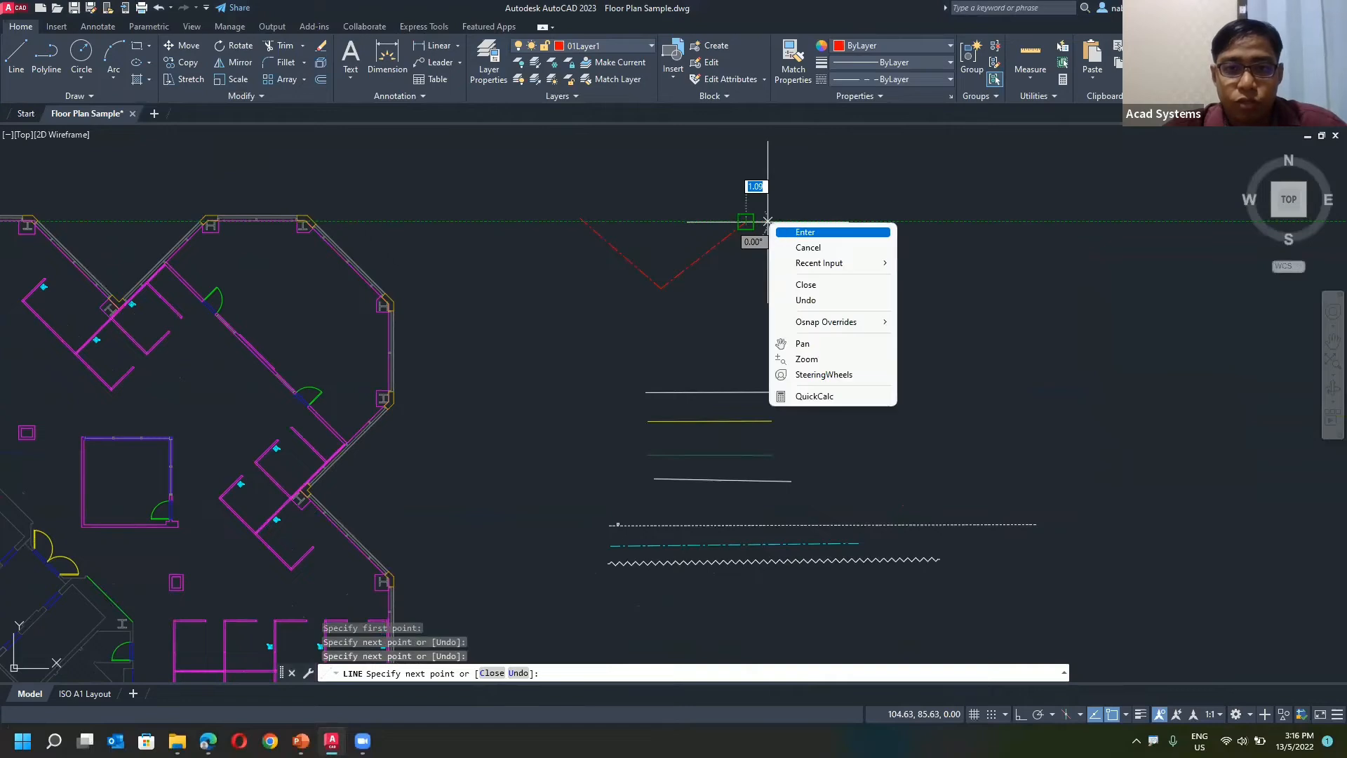
click(807, 232)
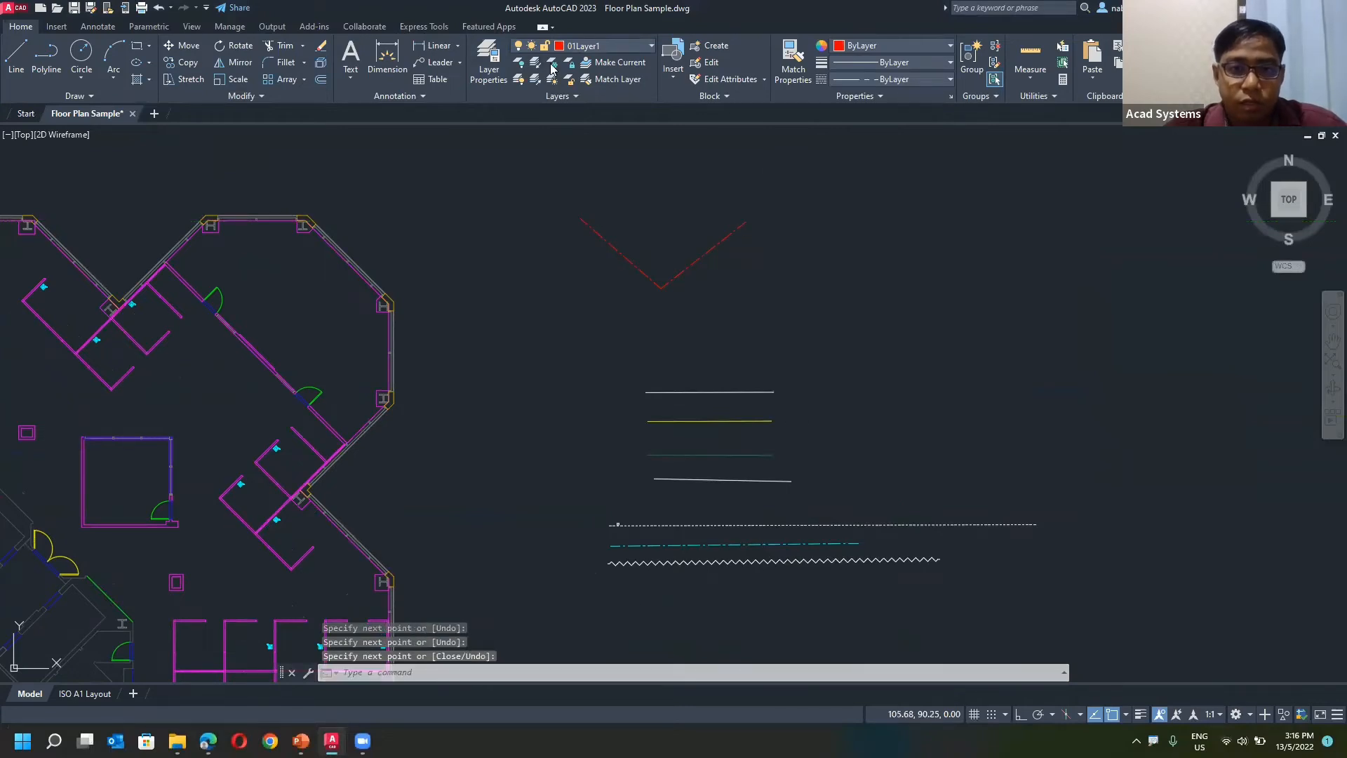
Step: Switch the current layer to E-B-SHEL, to E-B-CORE and finally to FILE_CABINETS
click(562, 46)
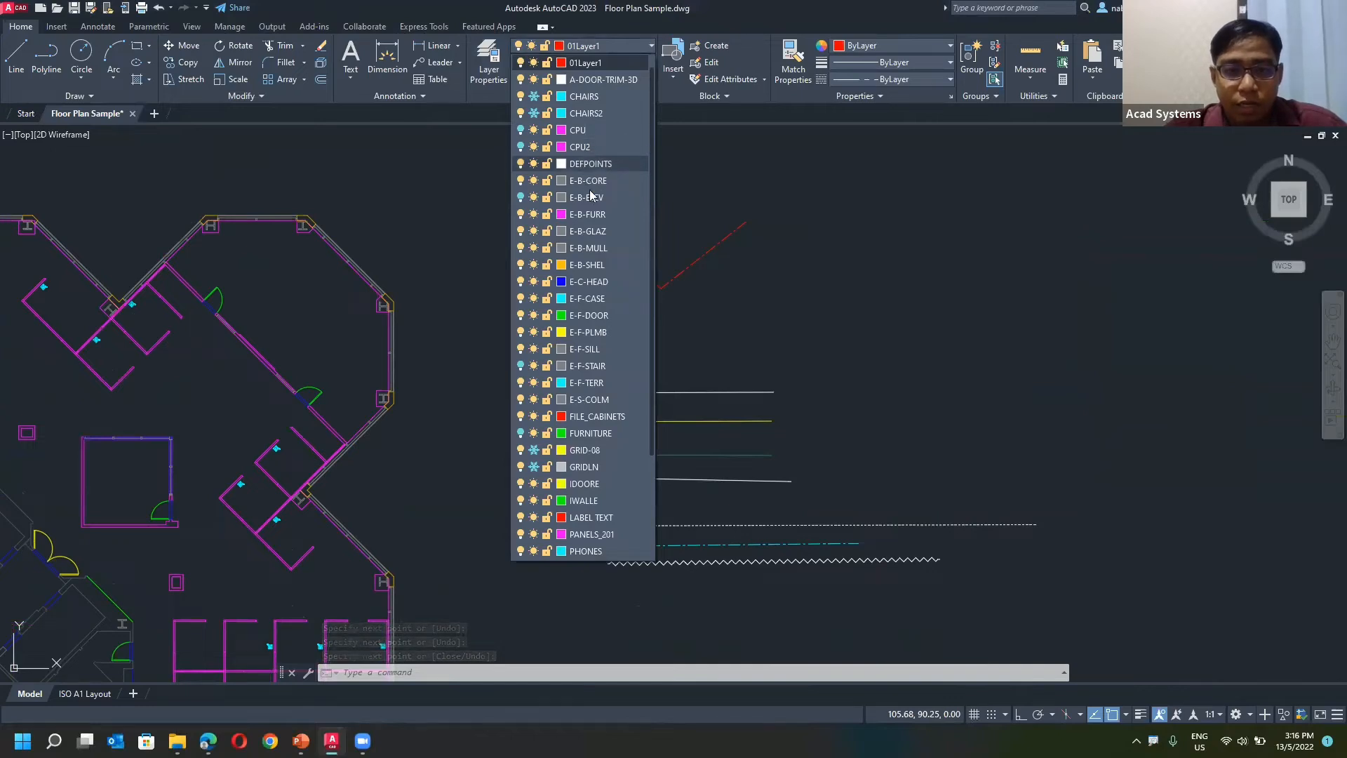
click(602, 266)
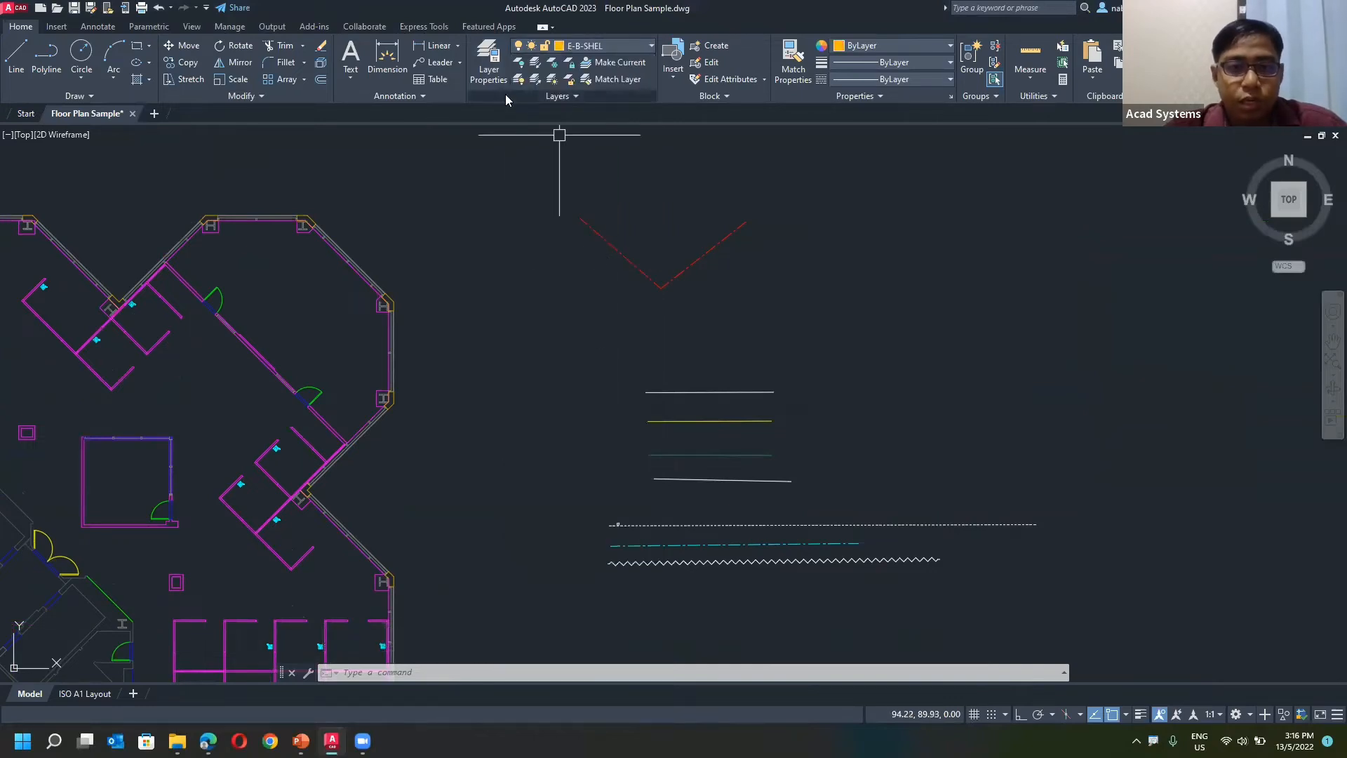
click(489, 70)
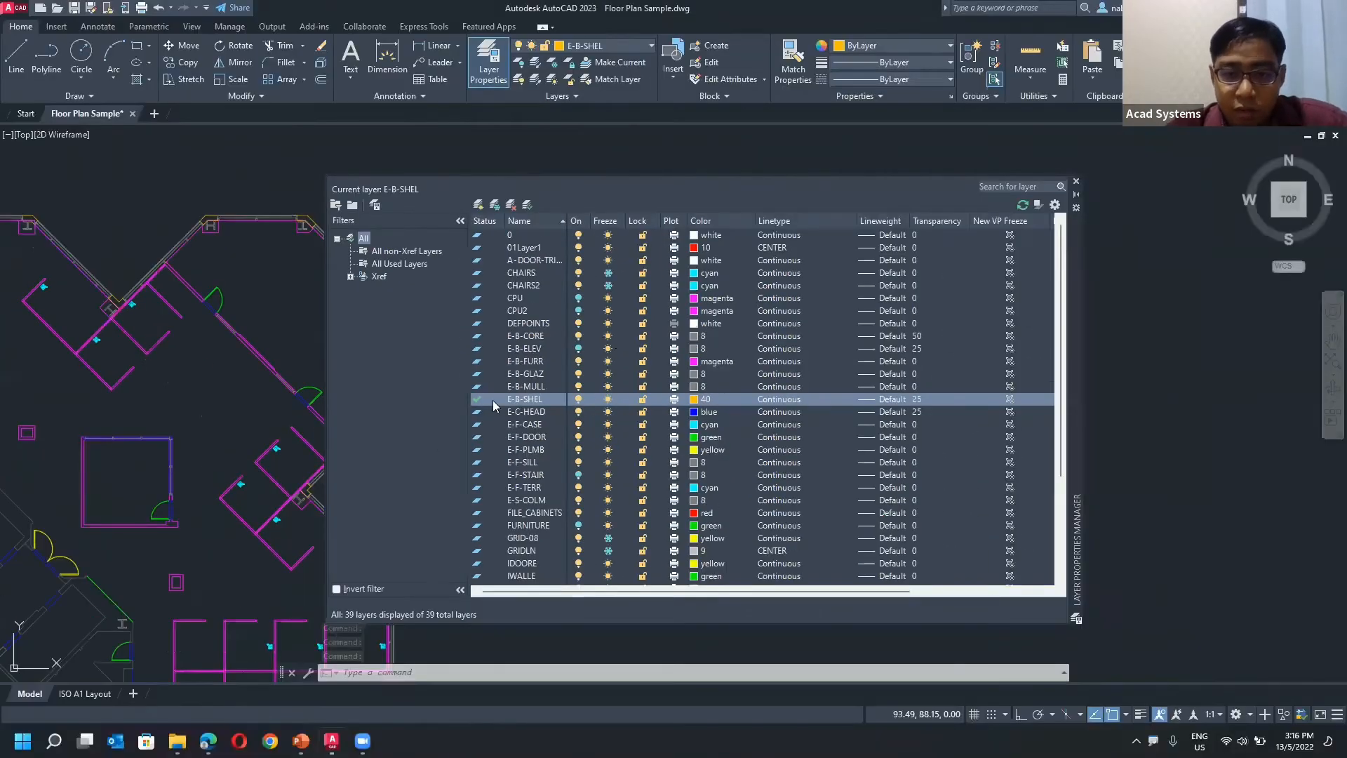
double_click(525, 305)
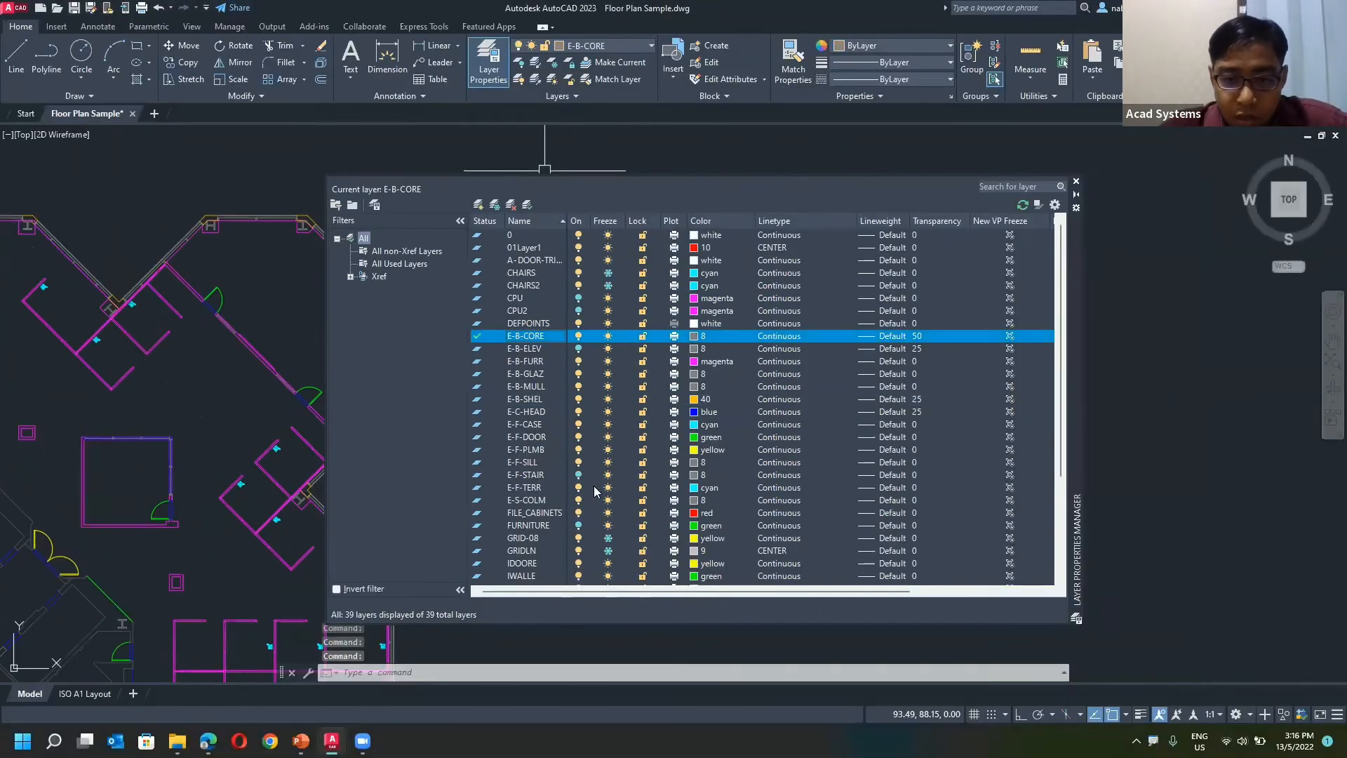
double_click(526, 513)
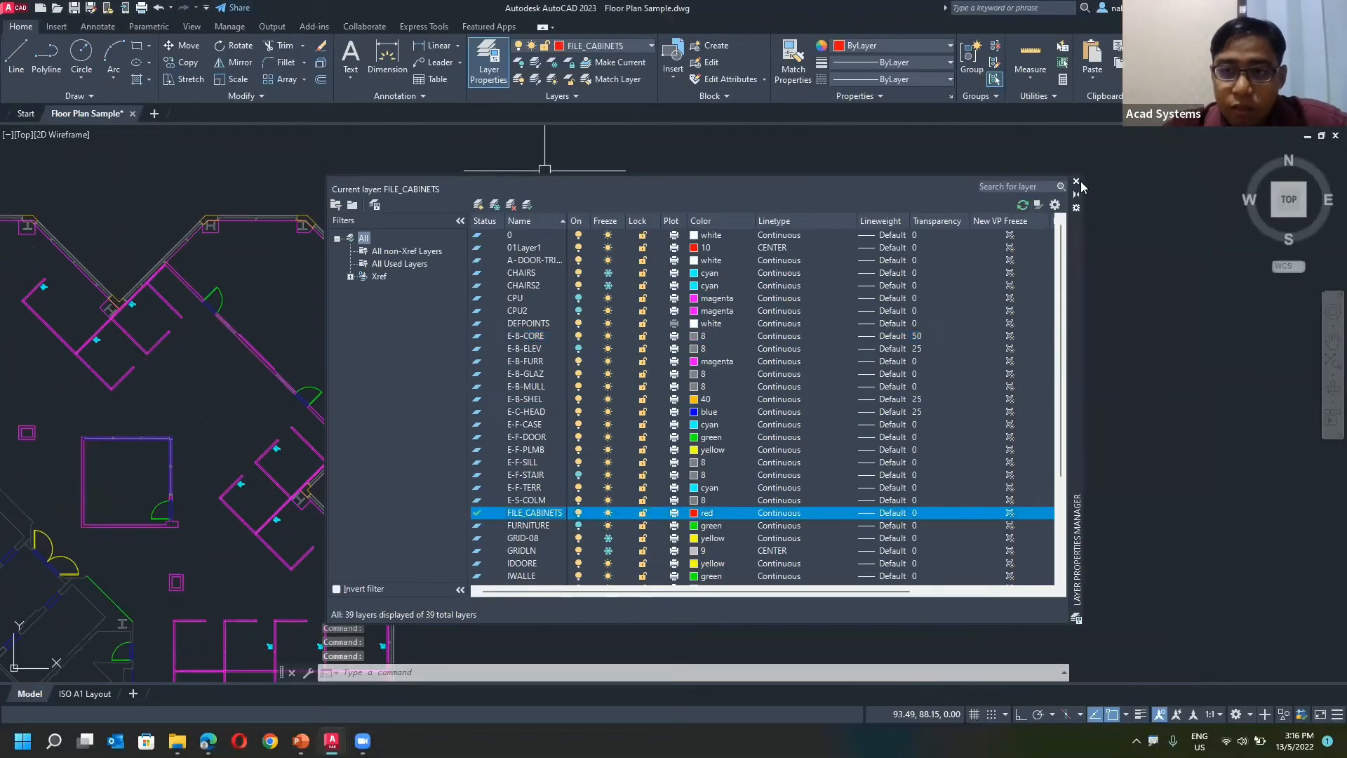
click(1077, 183)
Step: Draw a chain of four connected line segments over and beside the V shape on layer FILE_CABINETS
click(16, 56)
click(658, 214)
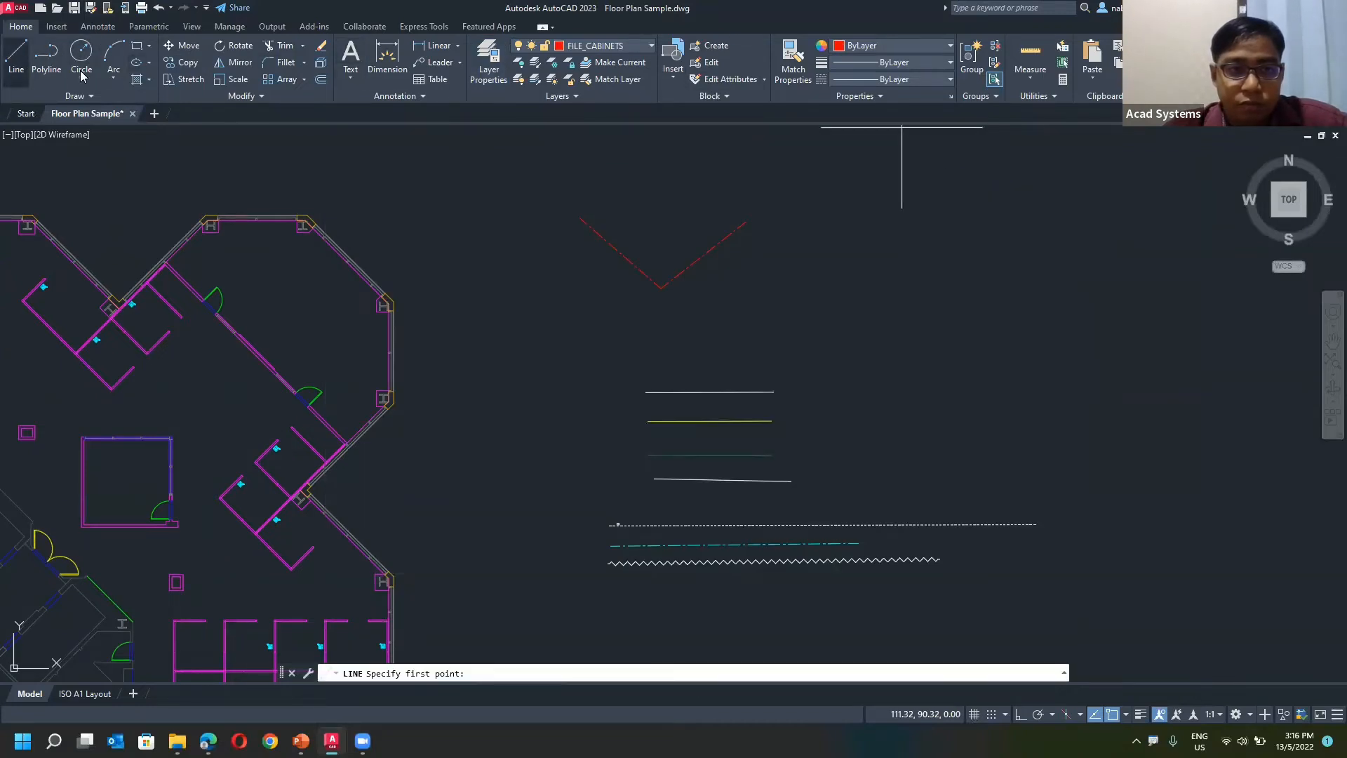
click(717, 223)
click(777, 174)
click(838, 201)
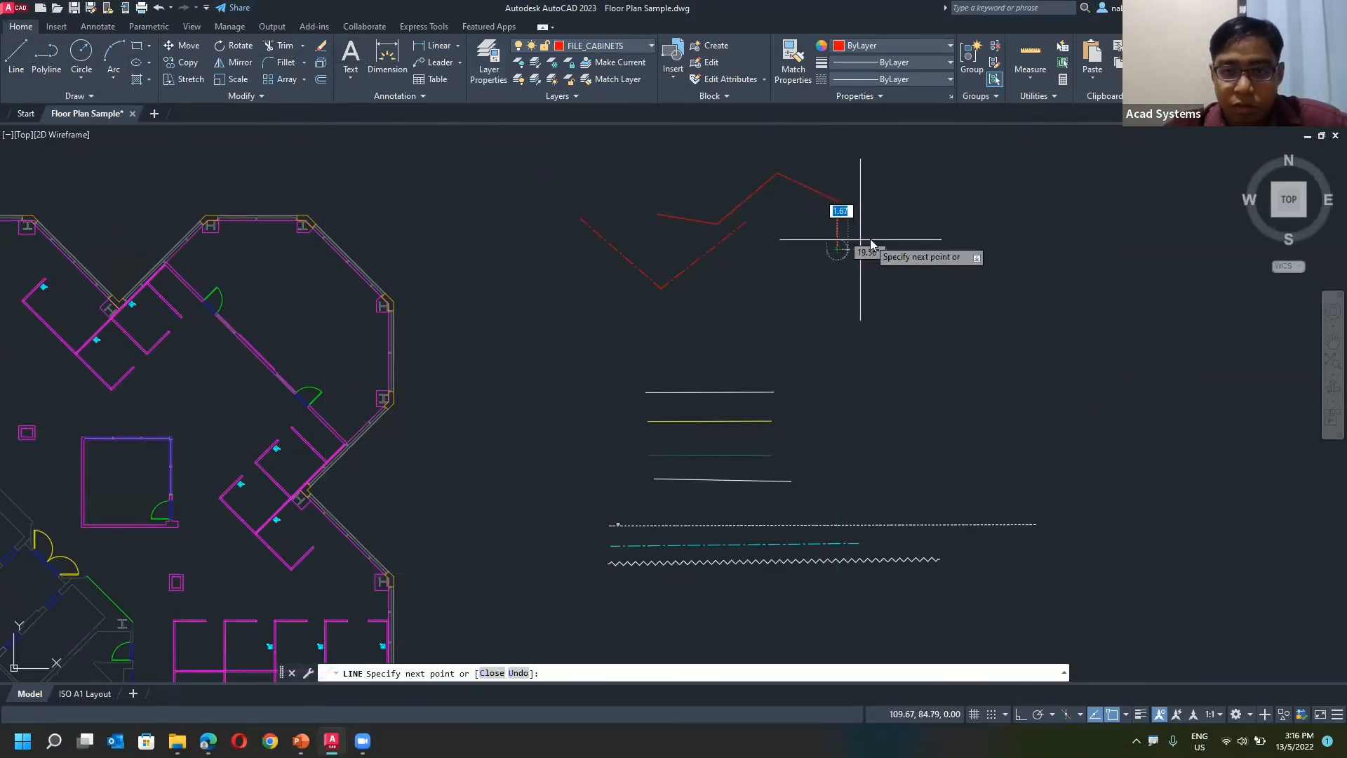
click(837, 248)
key(Return)
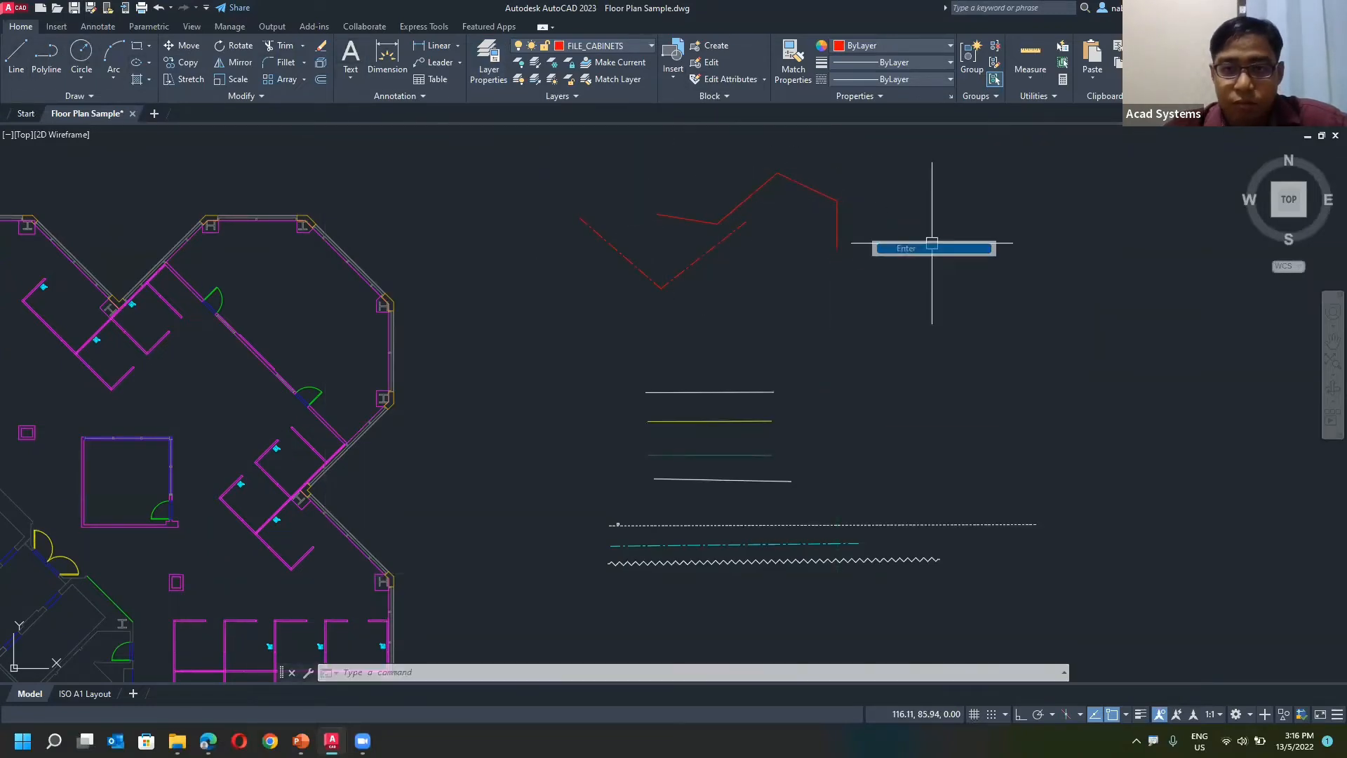
Step: Examine the layers' lock states and the purple partition panels near the phones in the upper part of the plan
click(610, 46)
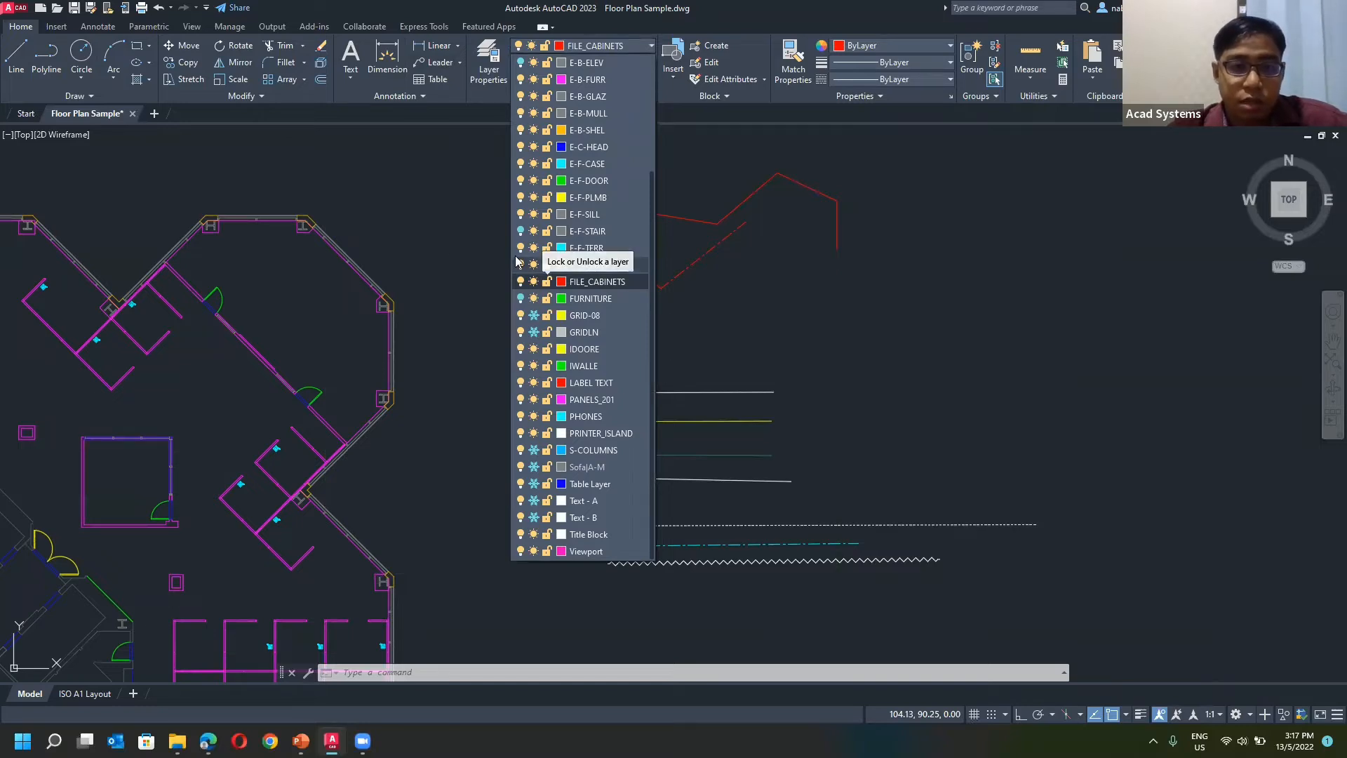
scroll(458, 233, down, 3)
middle_drag(475, 229, 764, 226)
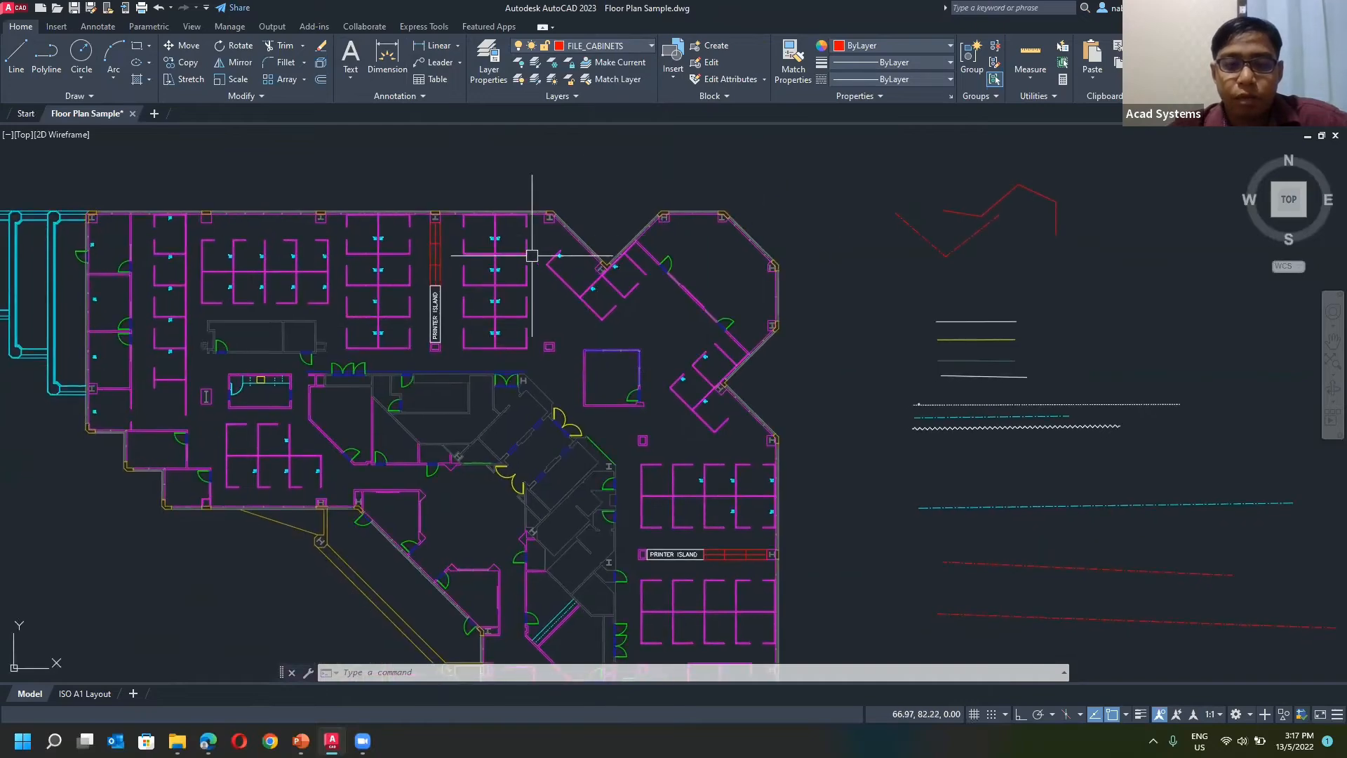
scroll(545, 255, up, 5)
scroll(497, 220, up, 6)
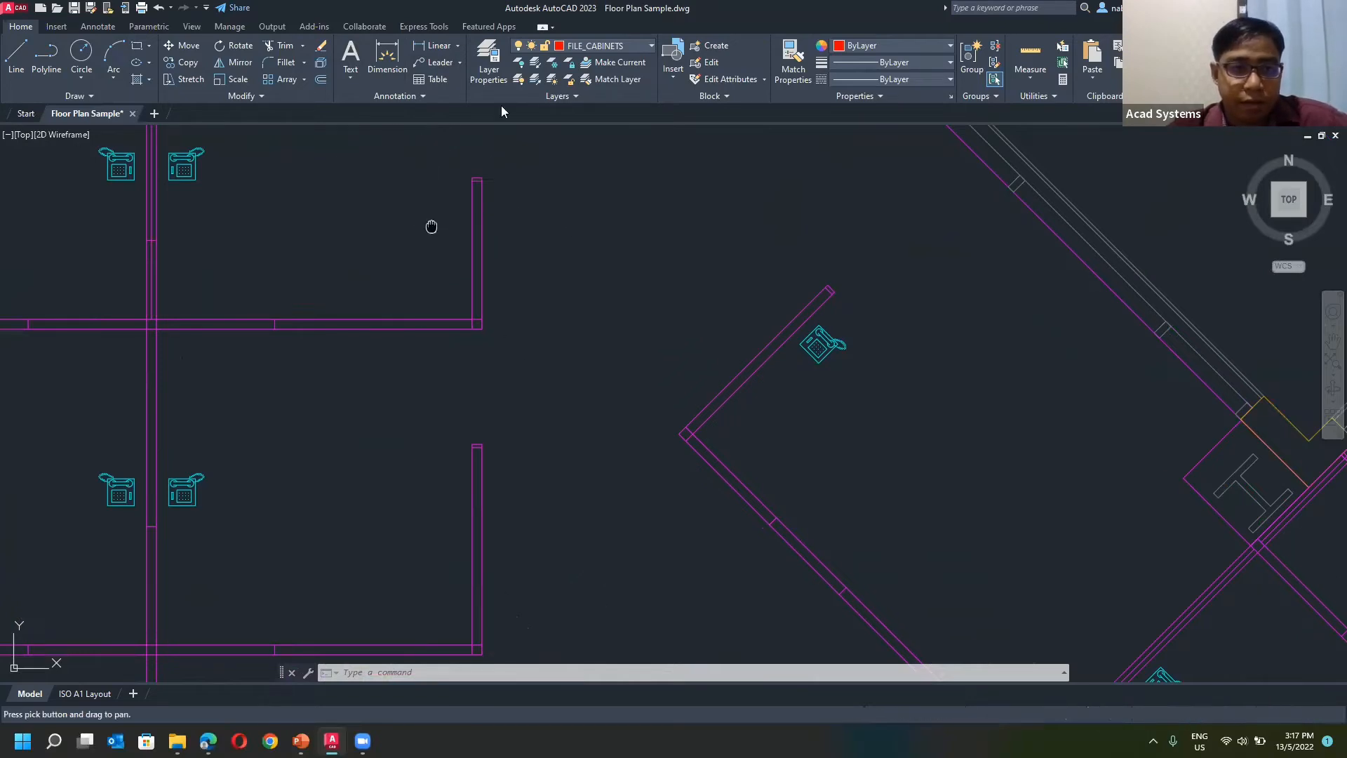
middle_drag(430, 226, 470, 232)
click(638, 45)
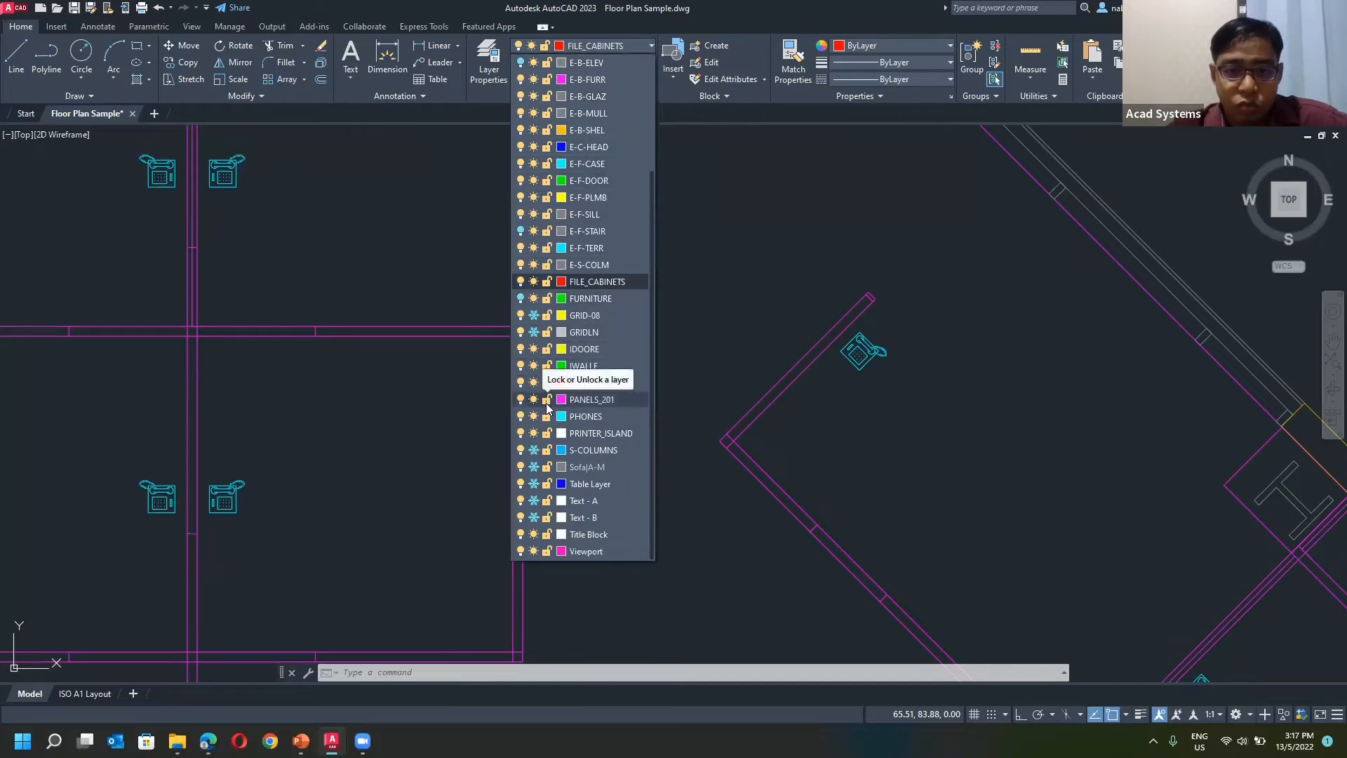
click(429, 203)
Step: Draw a circle centred on the partition panels' corner, large enough to cross both panels, on layer FILE_CABINETS
click(81, 54)
click(522, 335)
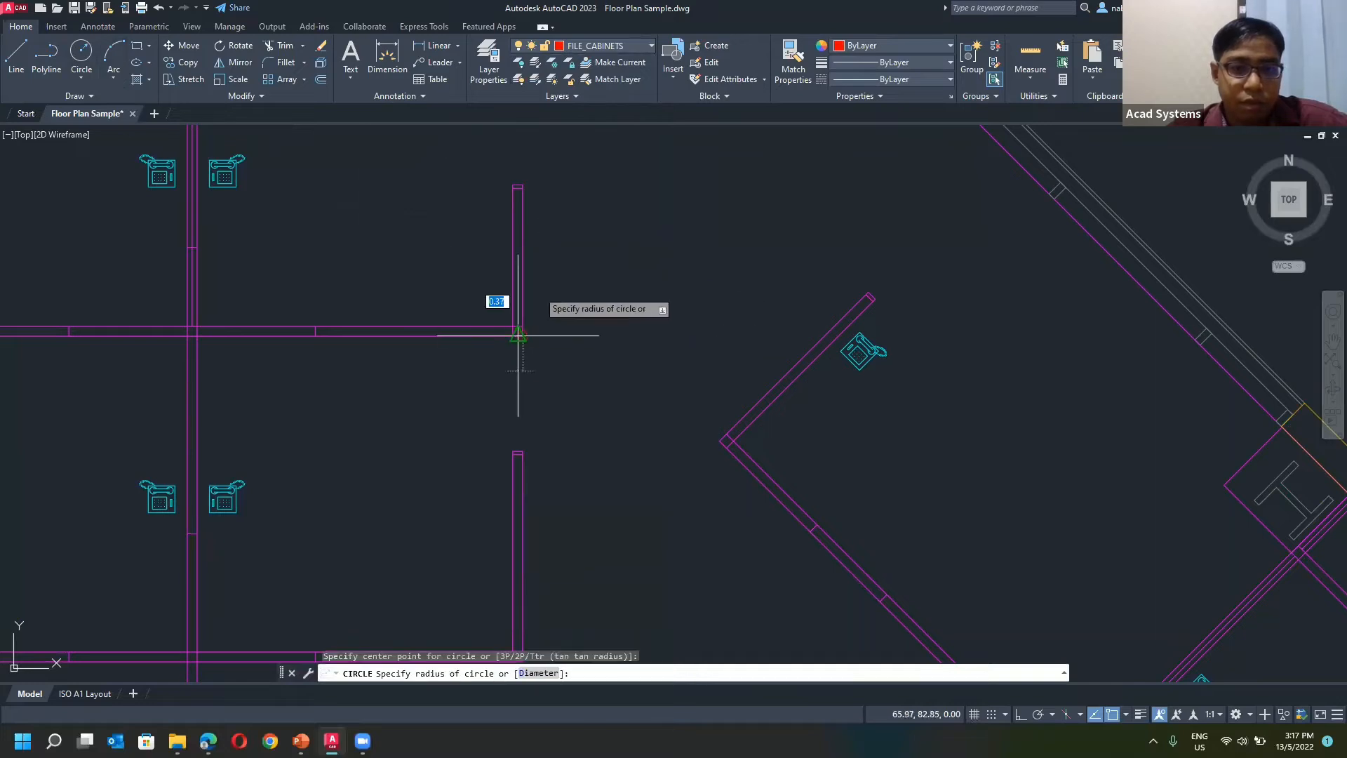
click(547, 254)
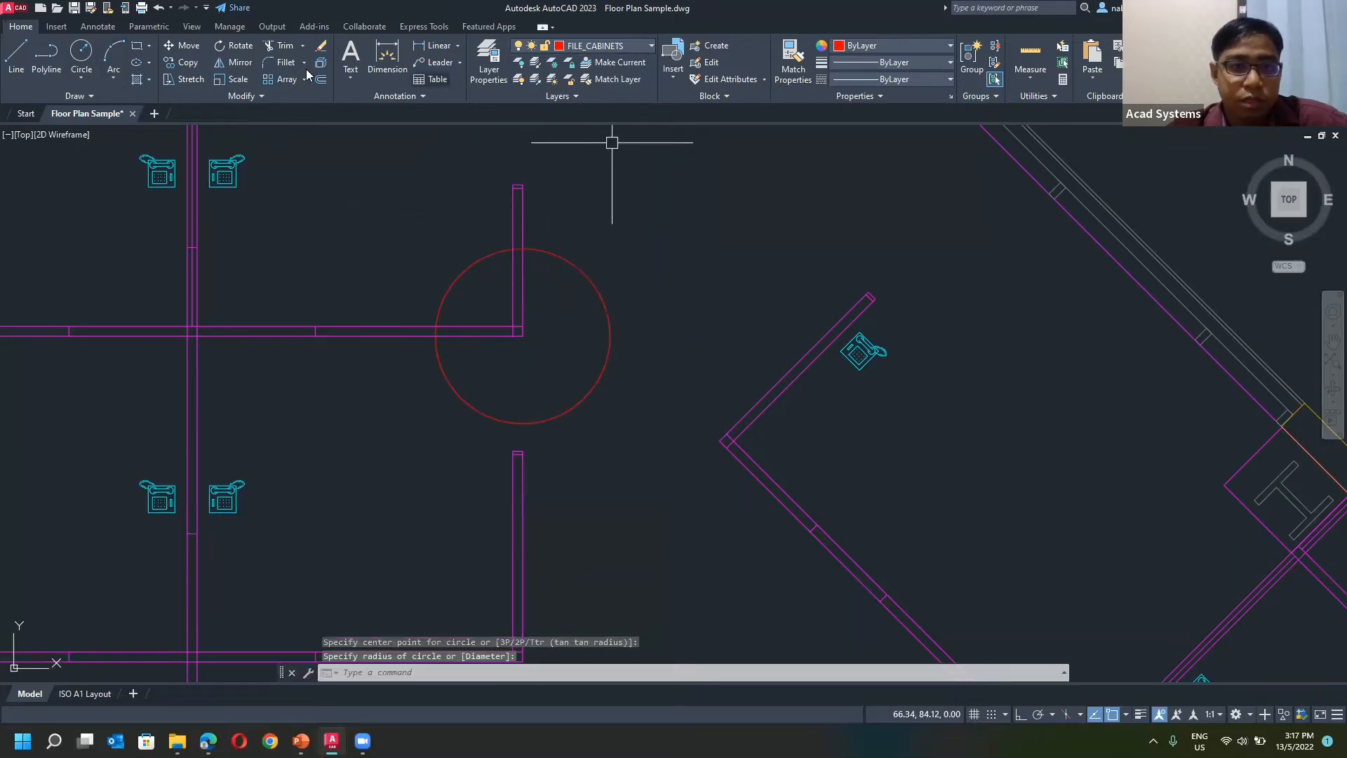
Step: Trim the circle and the partition panels where they cross using a fence, and undo the whole trim
click(280, 45)
drag(475, 226, 615, 318)
click(617, 323)
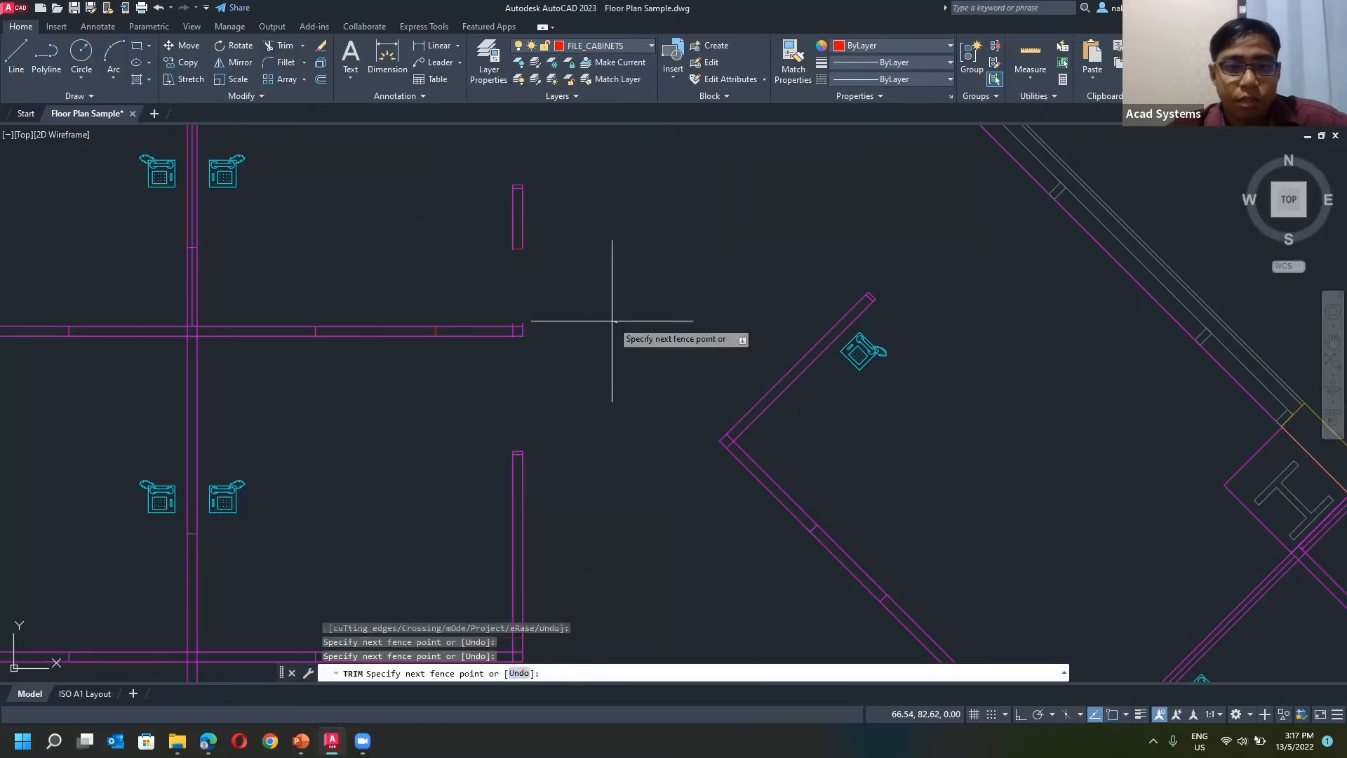
key(ctrl+z)
key(Escape)
key(Escape)
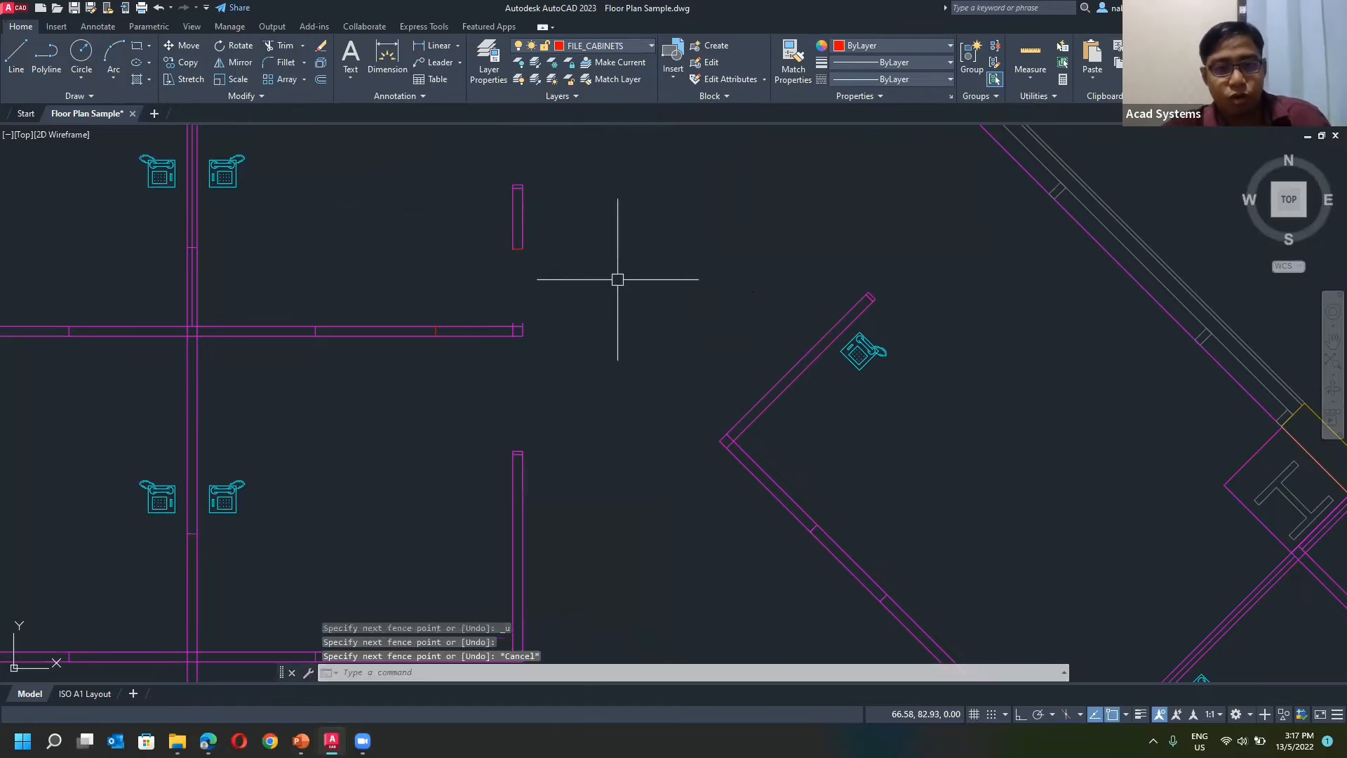
key(ctrl+z)
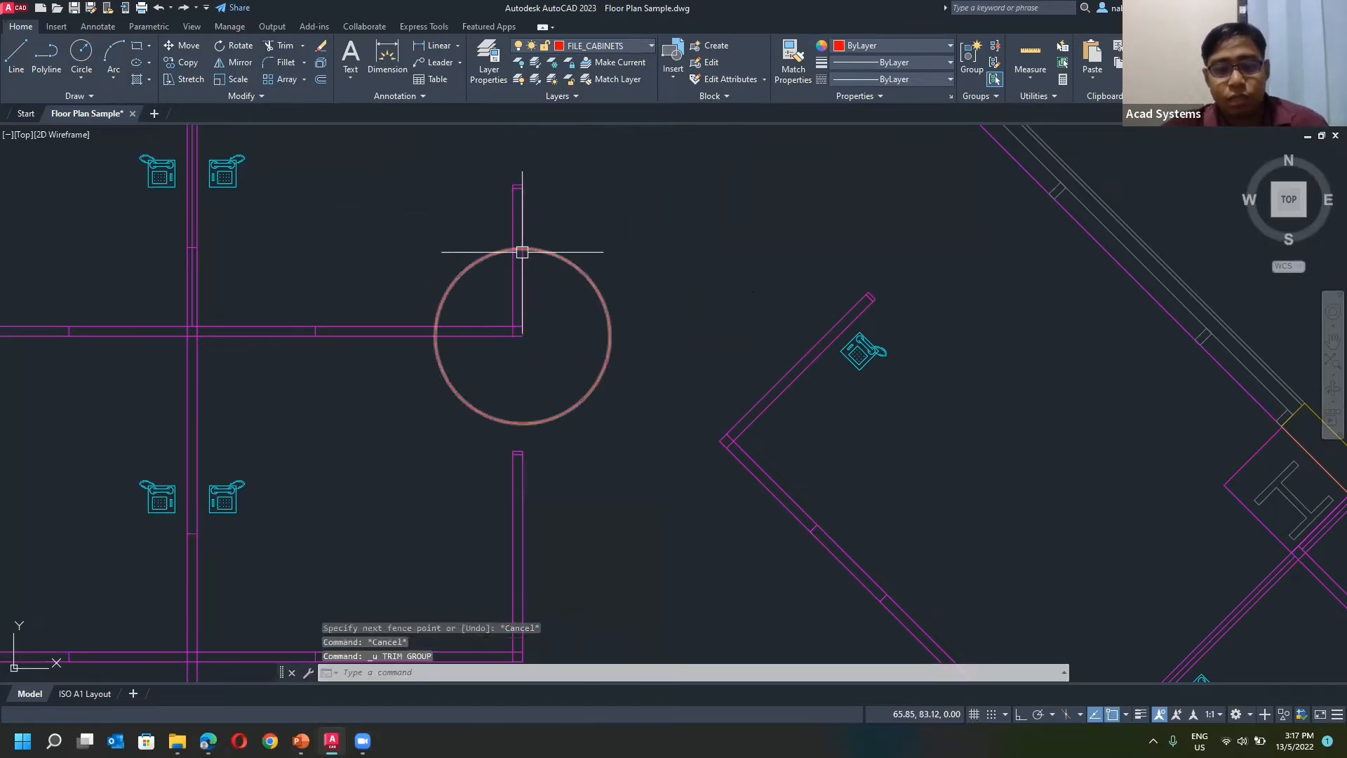
Step: Lock the PANELS_201 layer
click(610, 47)
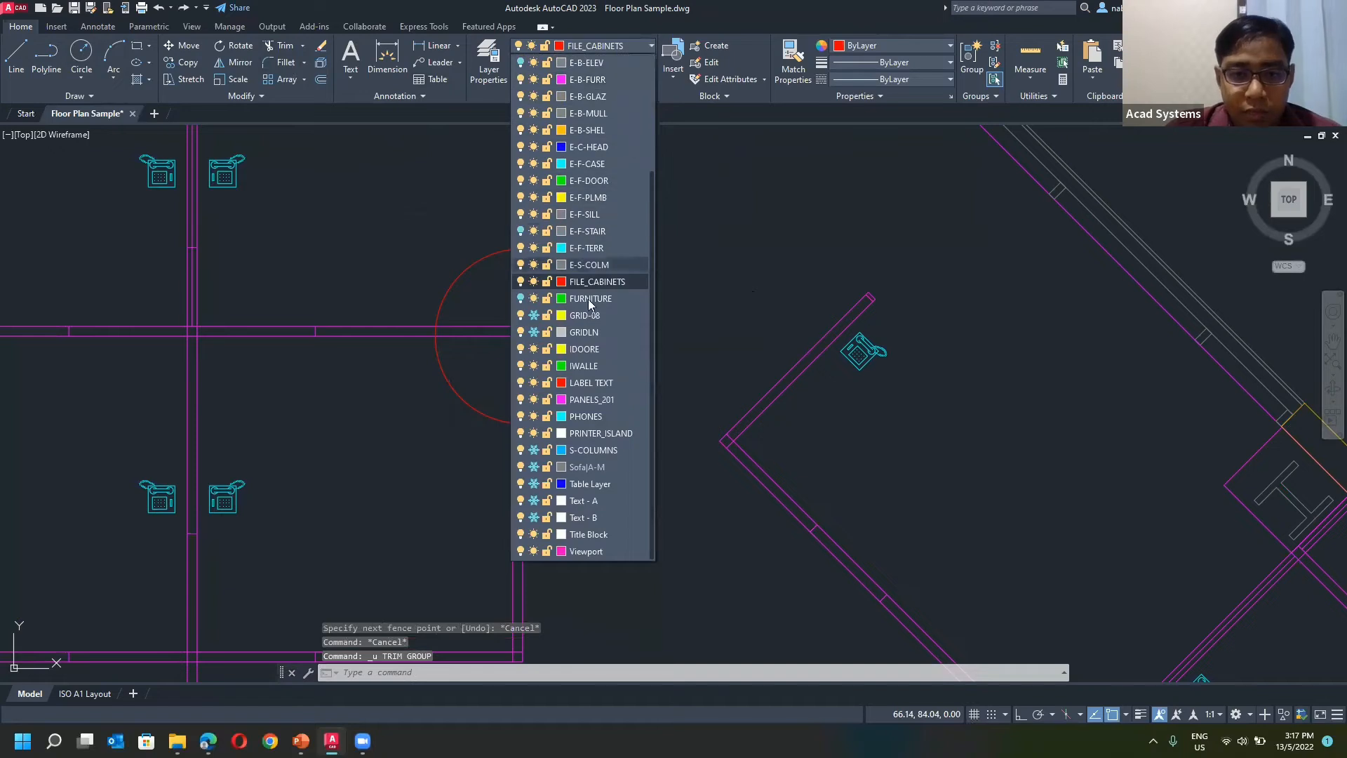
click(548, 401)
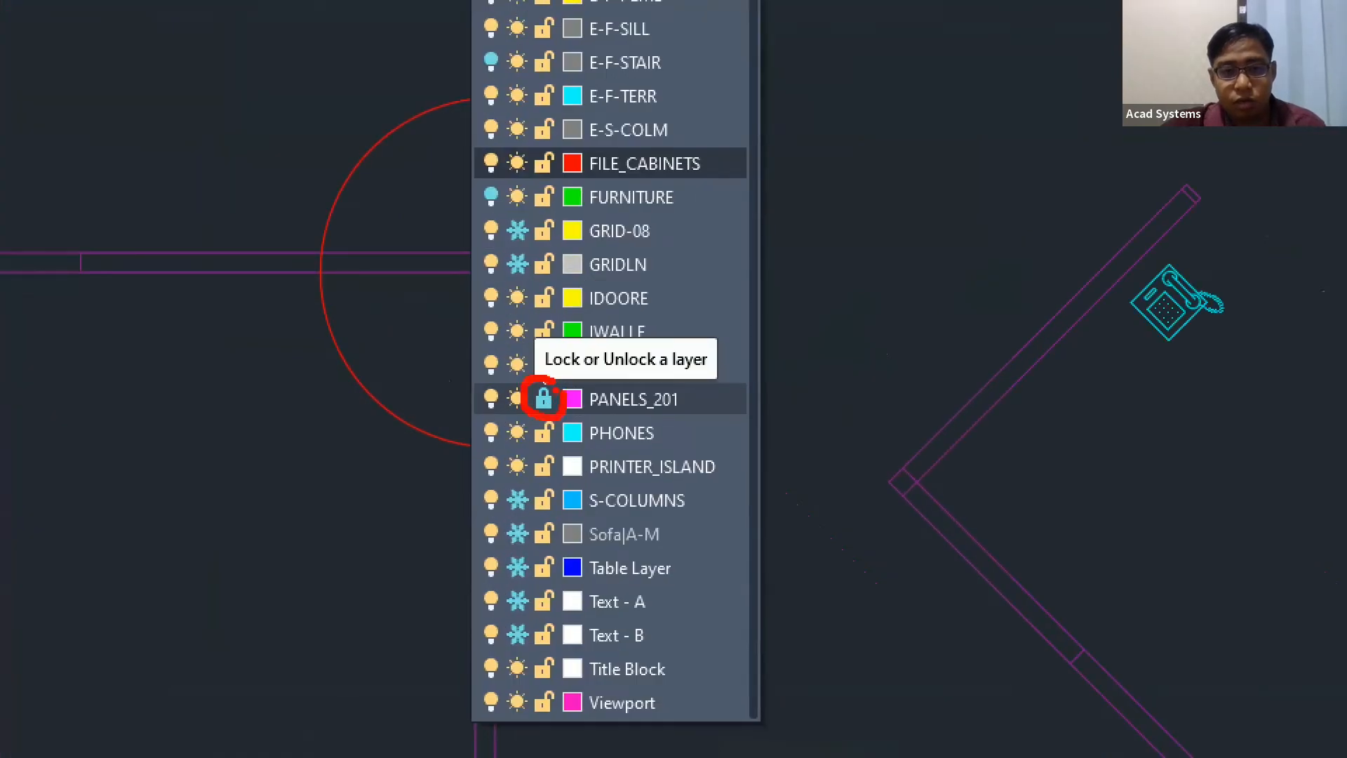
key(Escape)
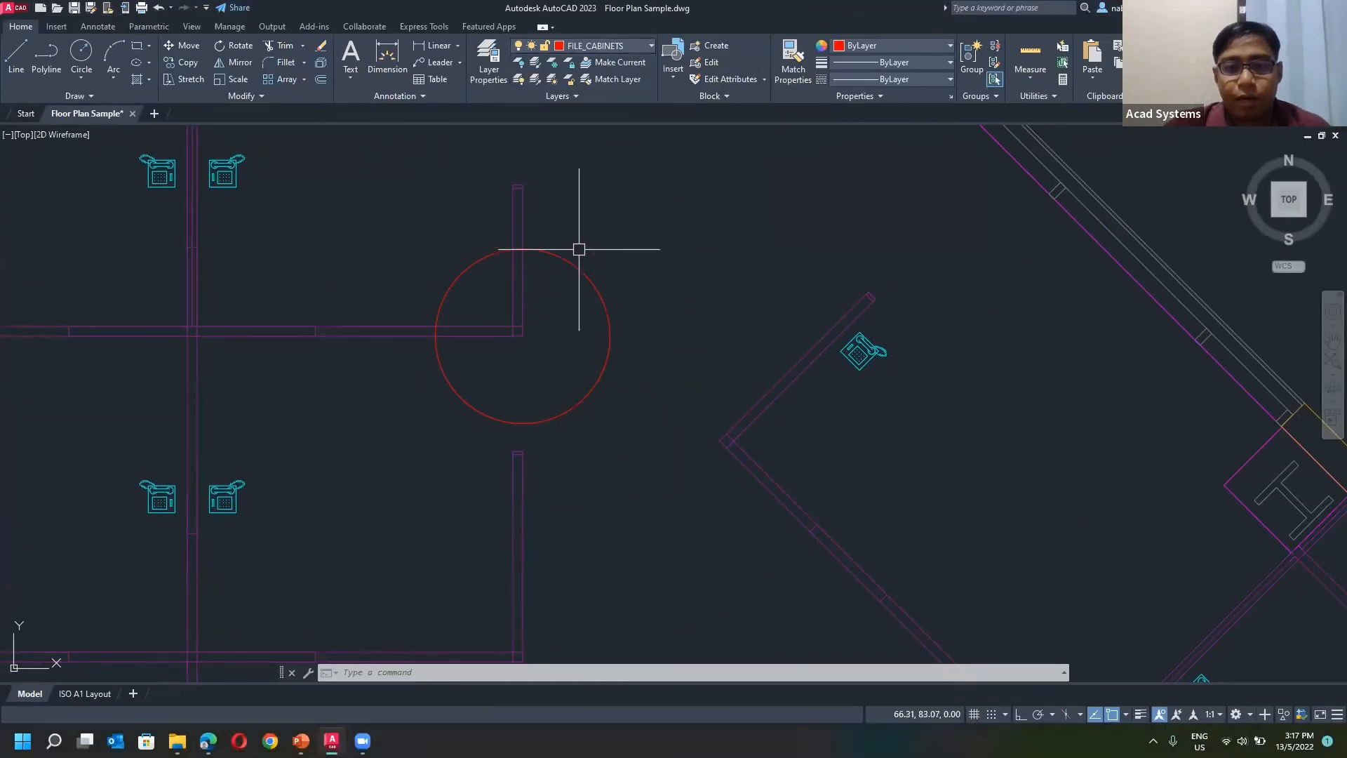
Step: Unlock the PANELS_201 layer and lock it again
click(629, 47)
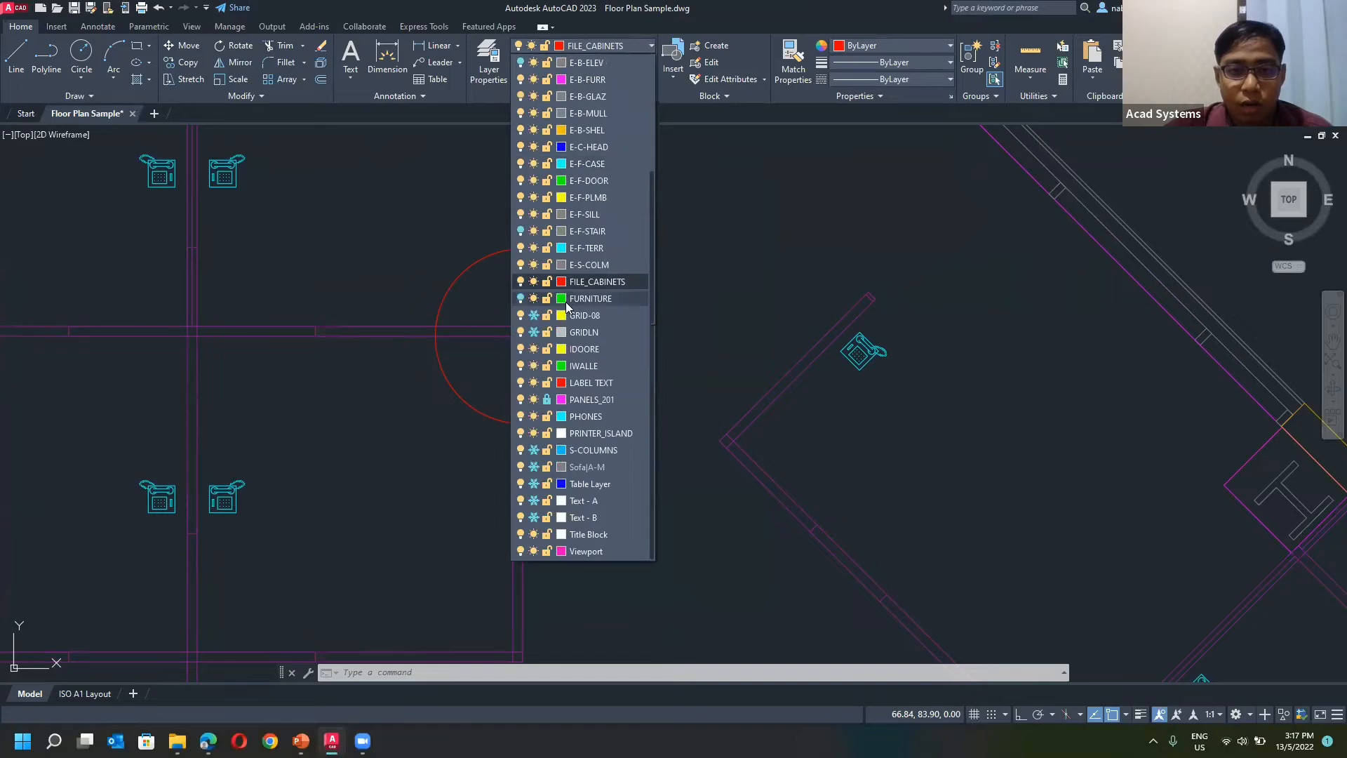
click(548, 399)
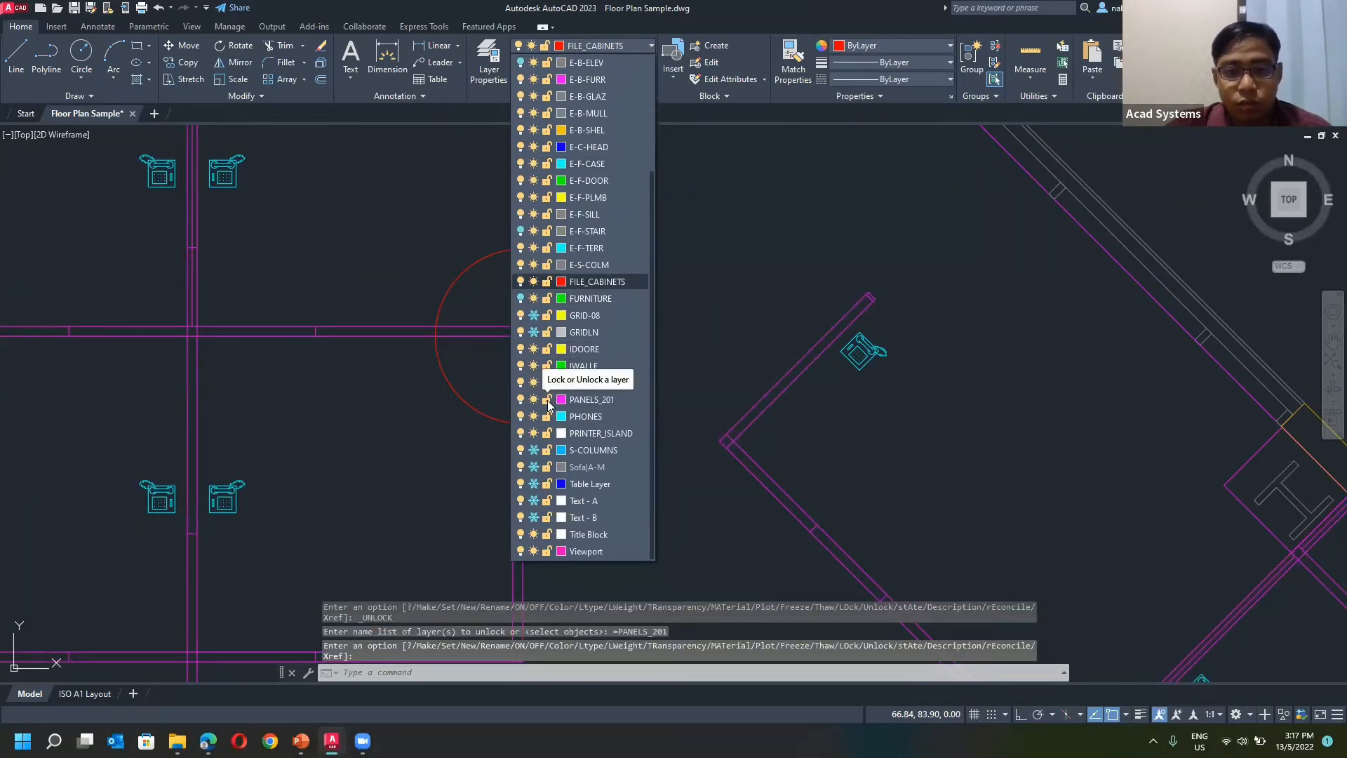
click(548, 400)
click(782, 273)
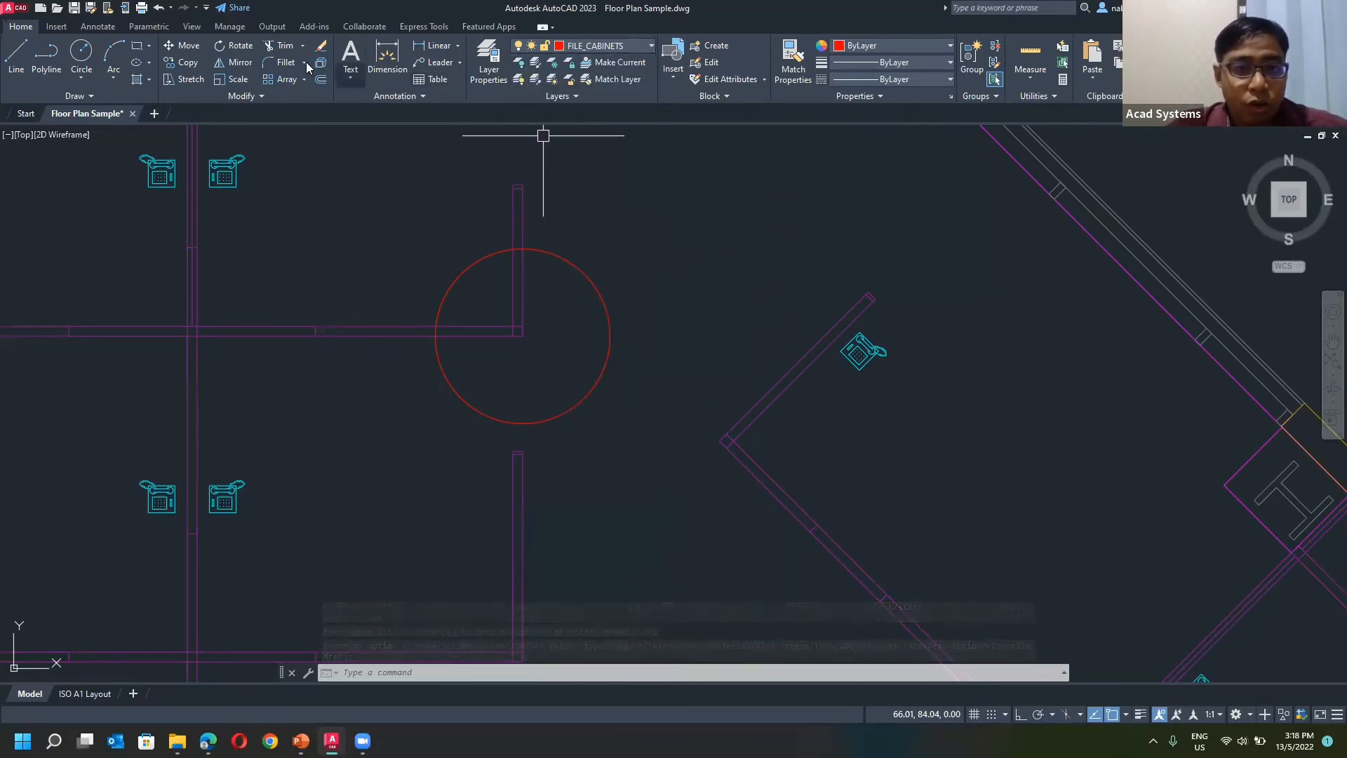
Step: Trim away the circle's upper-left arc between the two partition panels on the locked layer PANELS_201
click(280, 47)
click(445, 214)
click(484, 291)
key(Return)
key(Escape)
key(Escape)
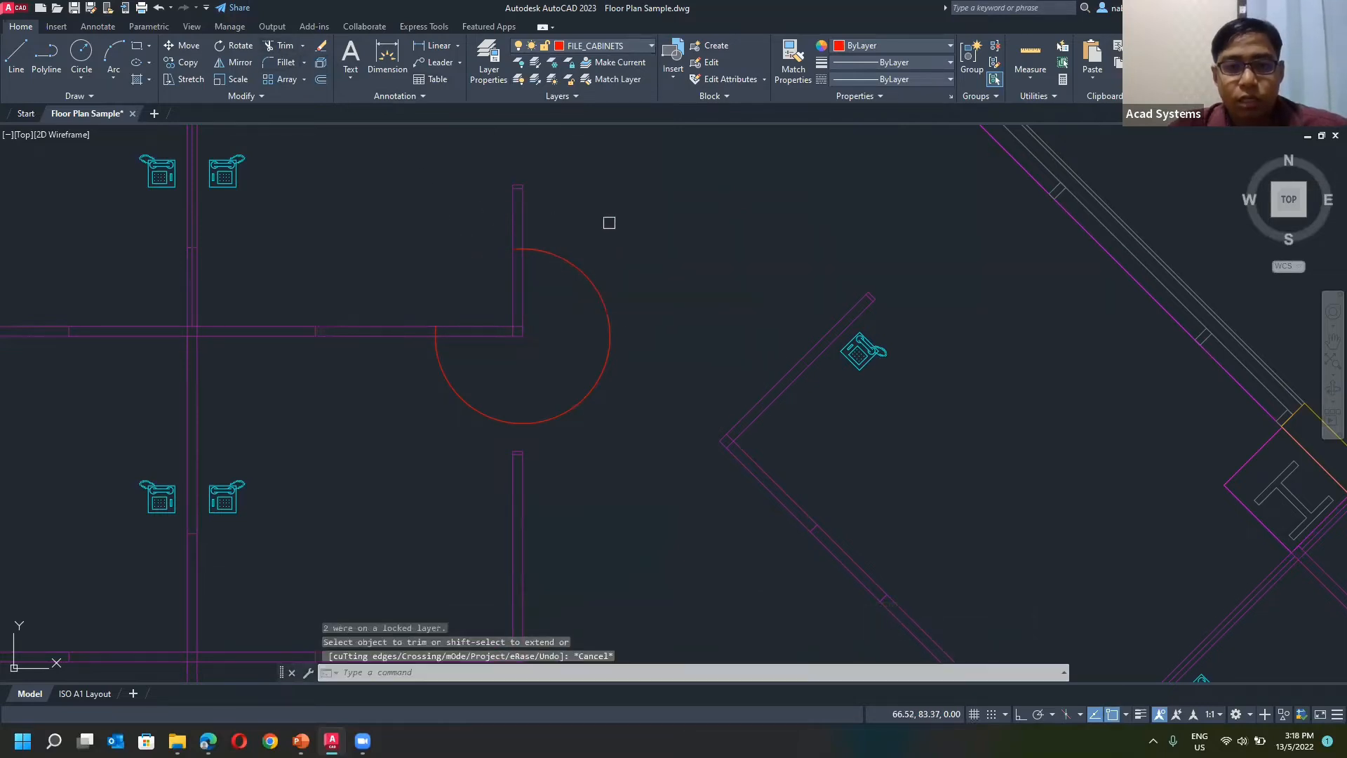
Step: Try to modify the vertical partition panel crossing the top of the circle on locked layer PANELS_201, and cancel the command
click(577, 214)
click(477, 179)
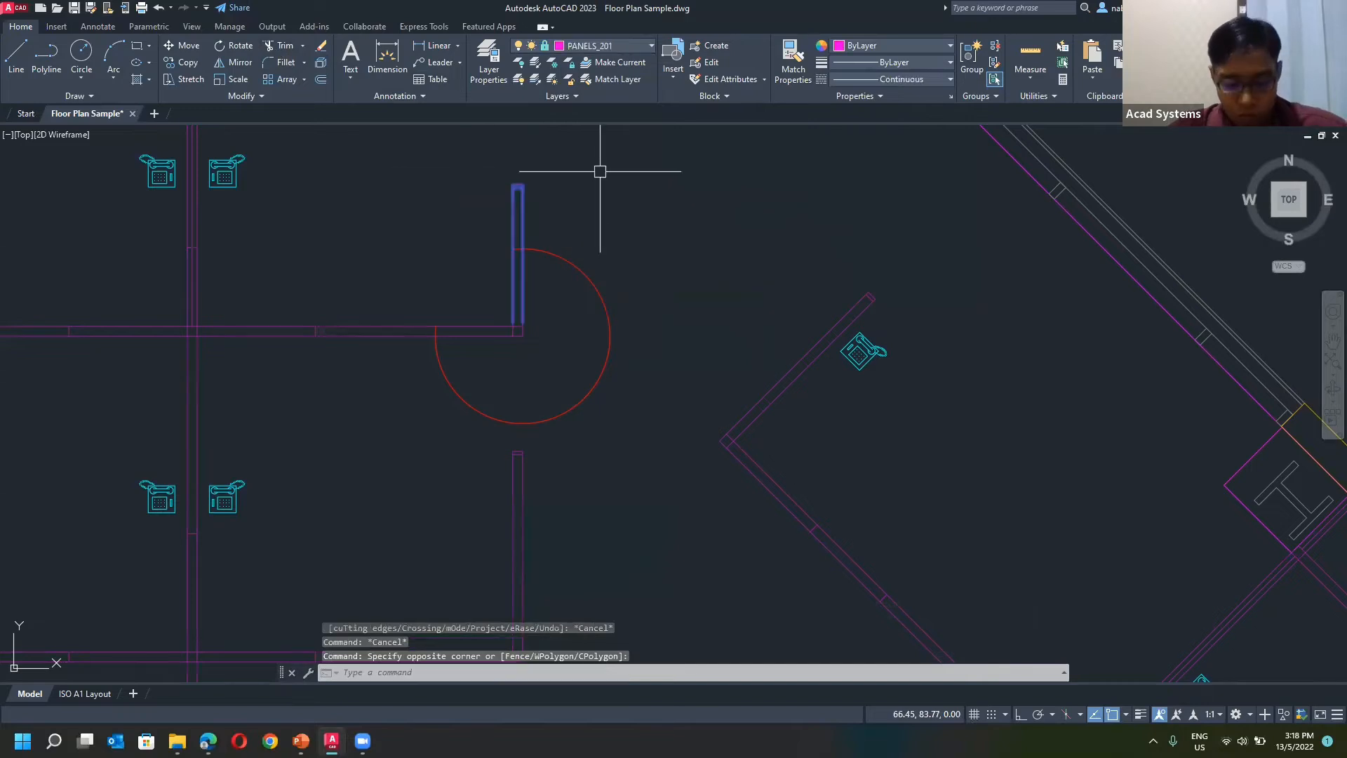
key(Return)
click(575, 223)
click(653, 249)
key(Escape)
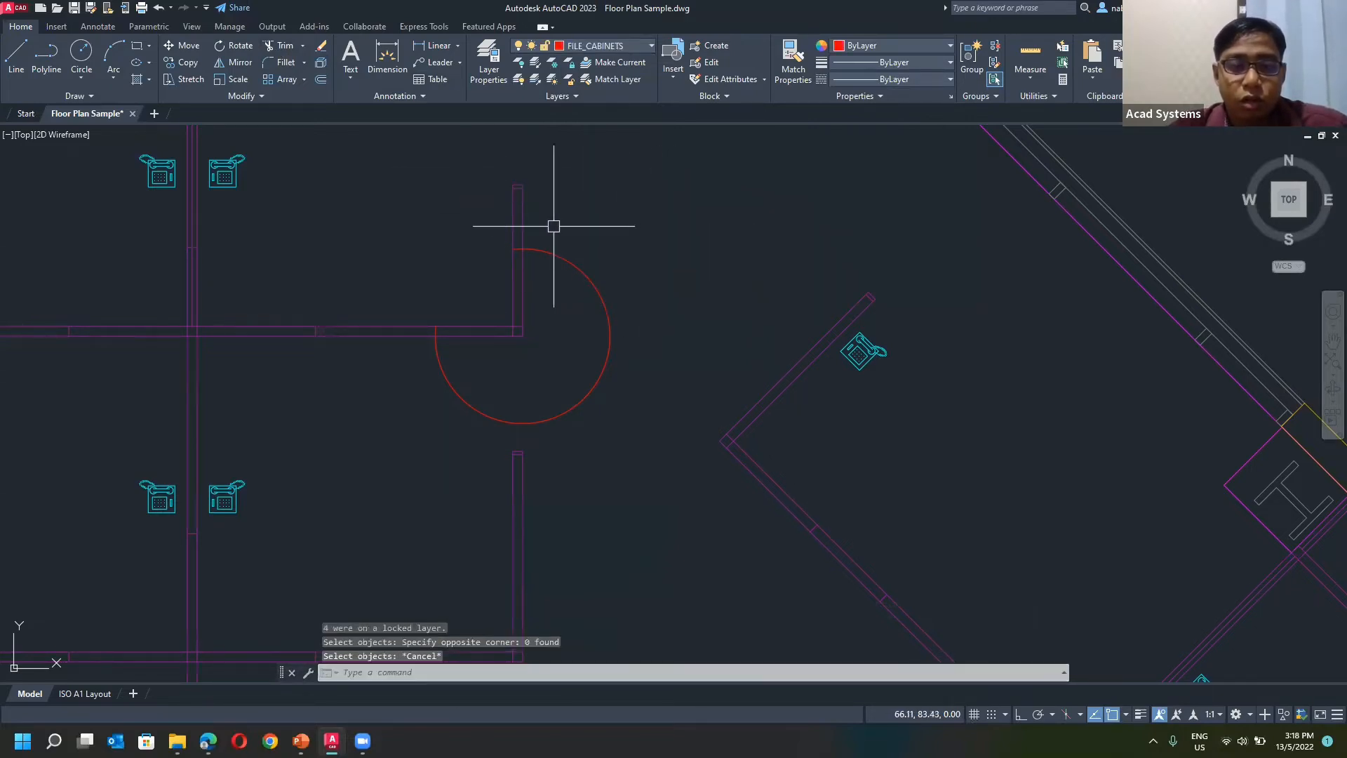
Step: Lock the PANELS_201 layer and set the locked layer fading to 14%
click(651, 47)
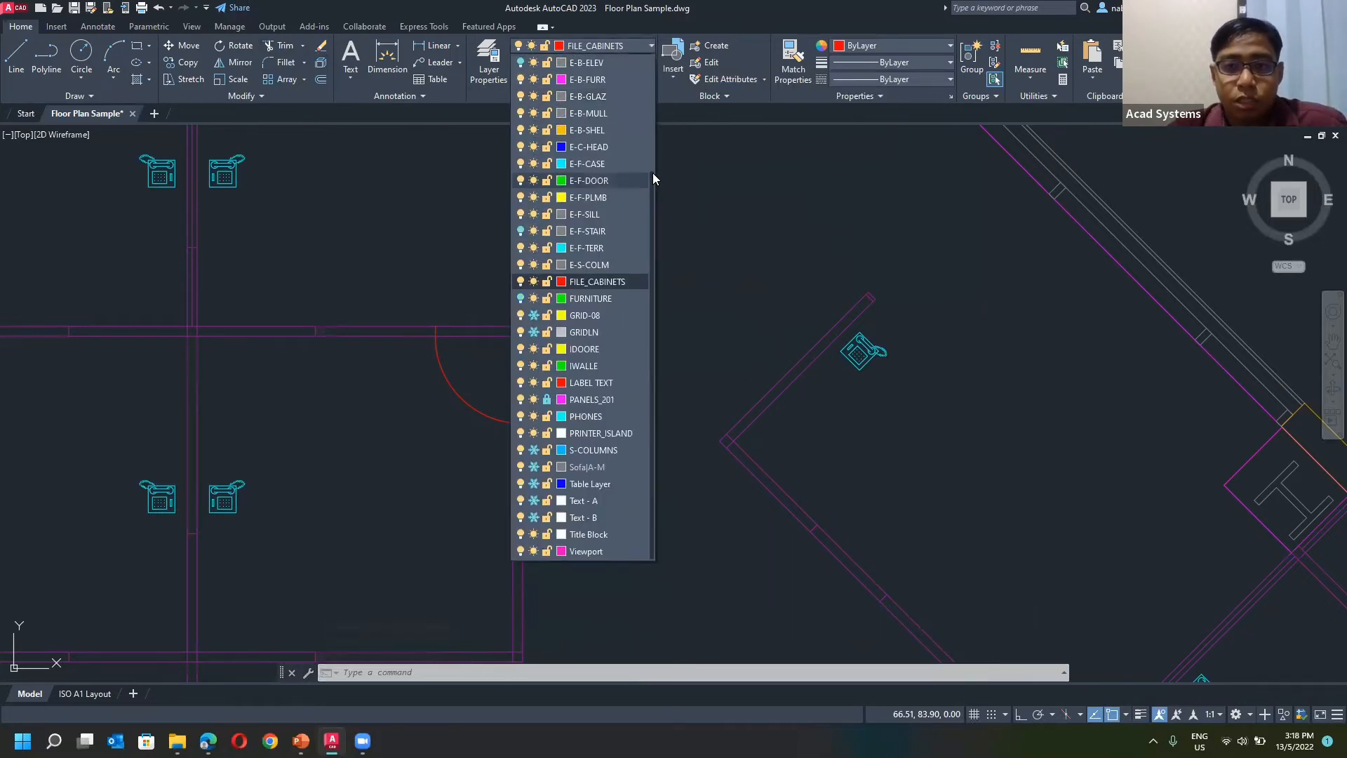
click(546, 401)
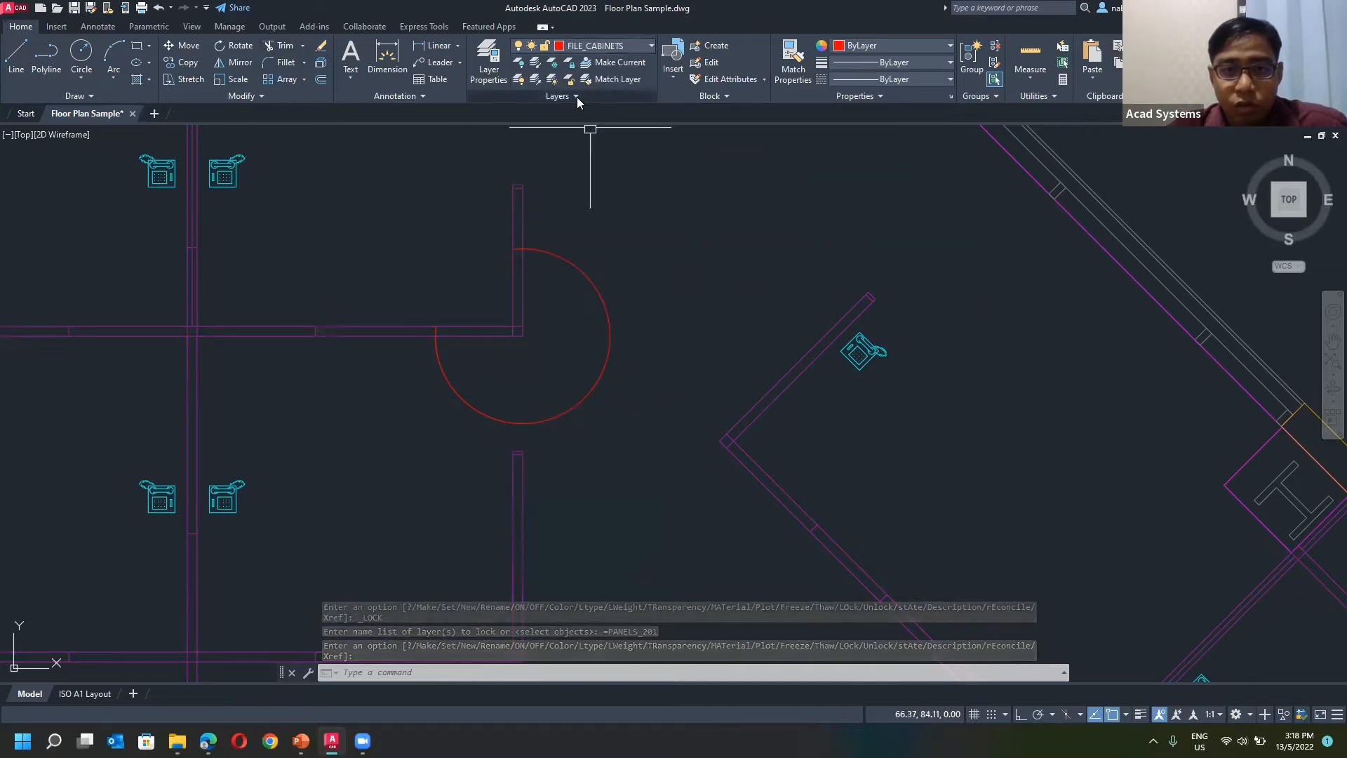
click(577, 96)
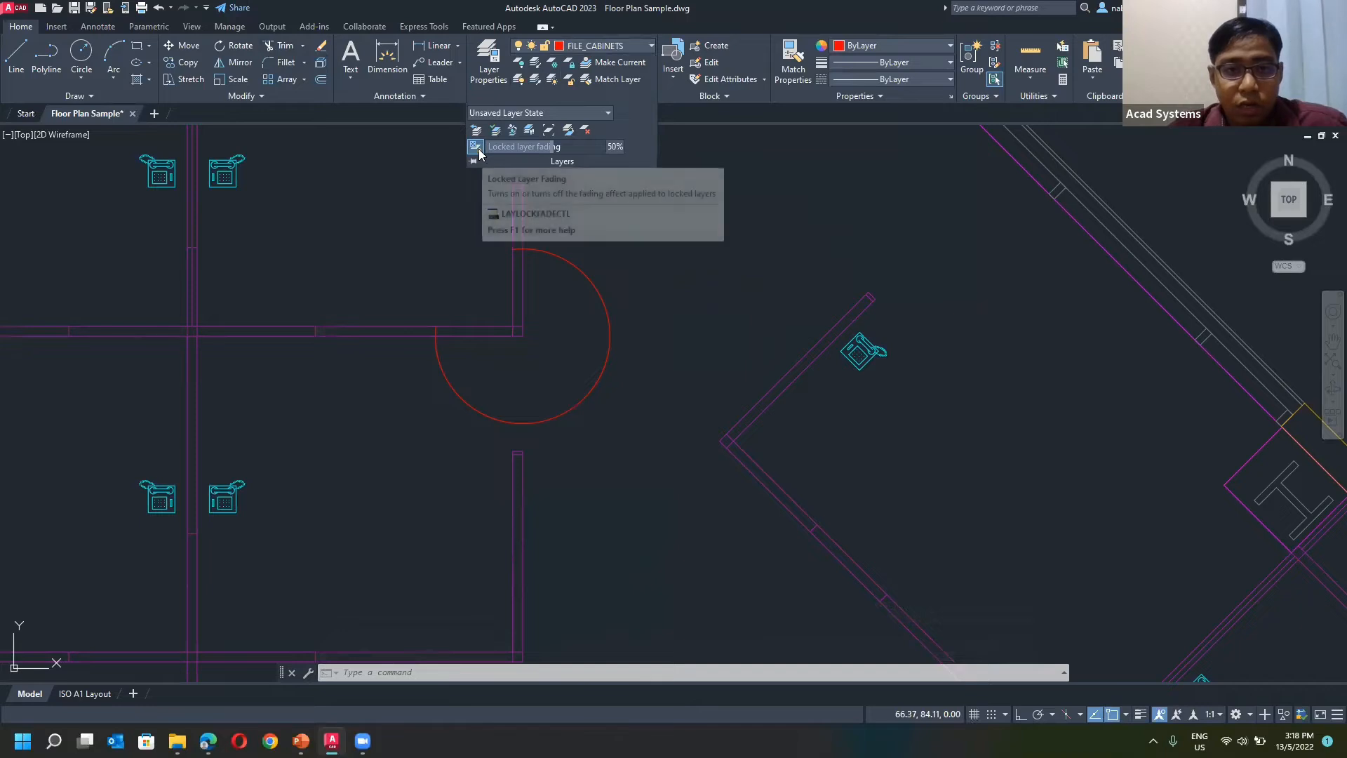
key(ctrl+1)
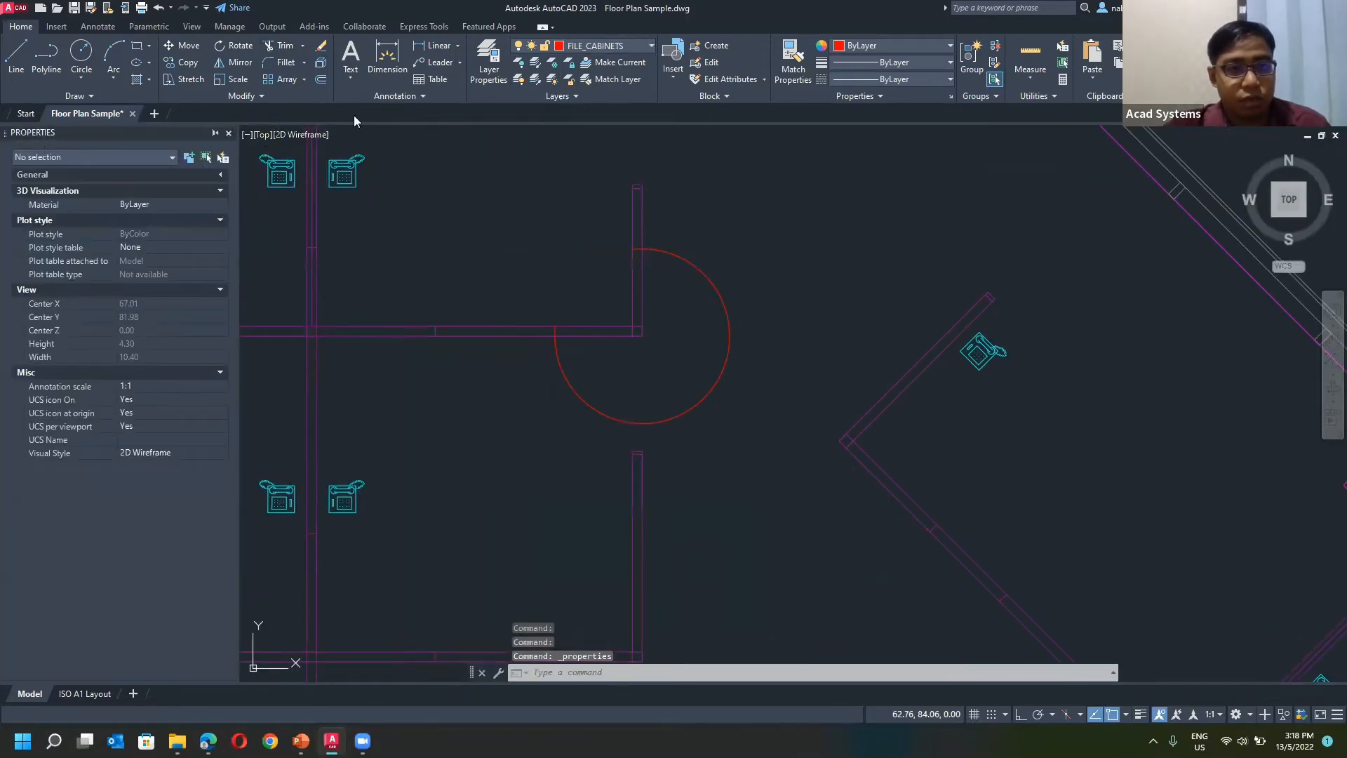
key(ctrl+1)
click(596, 96)
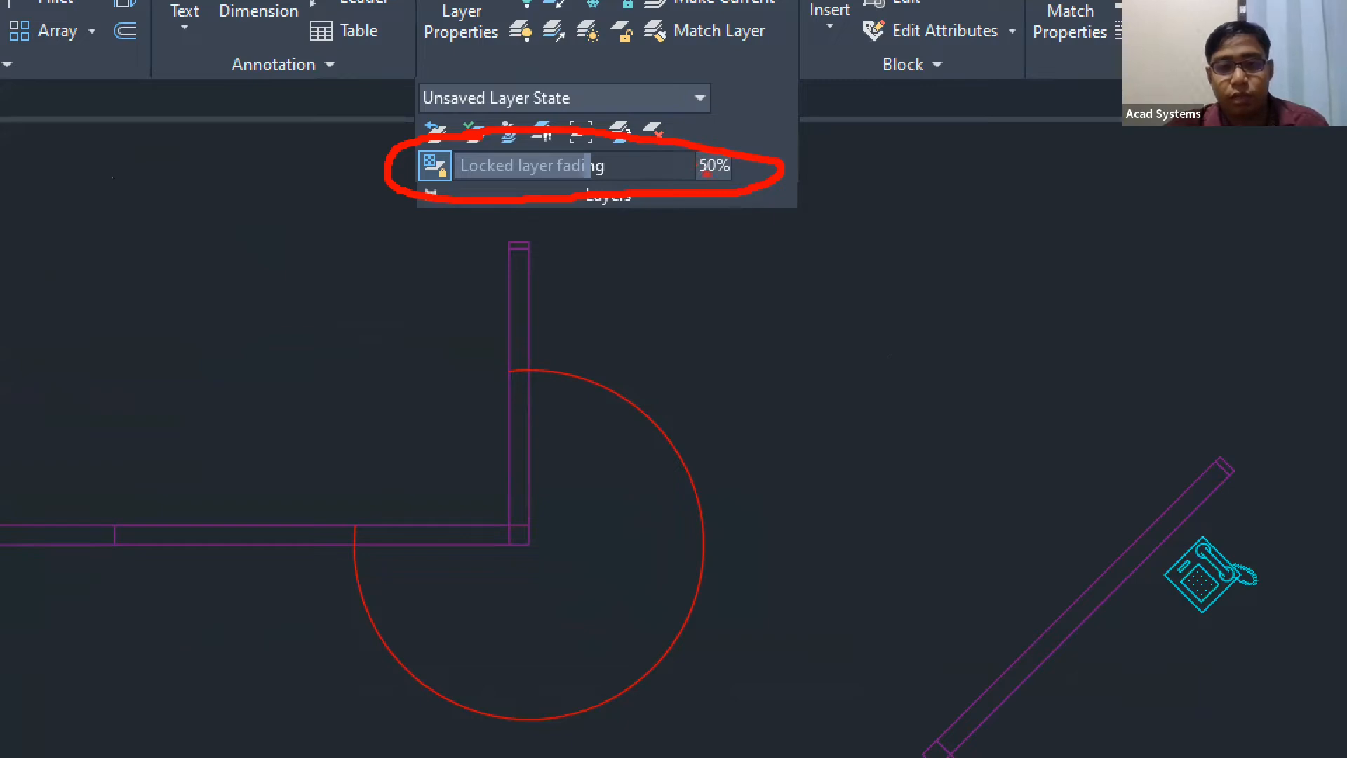
key(Escape)
mouse_move(590, 167)
mouse_down()
mouse_move(552, 178)
mouse_move(523, 154)
mouse_up()
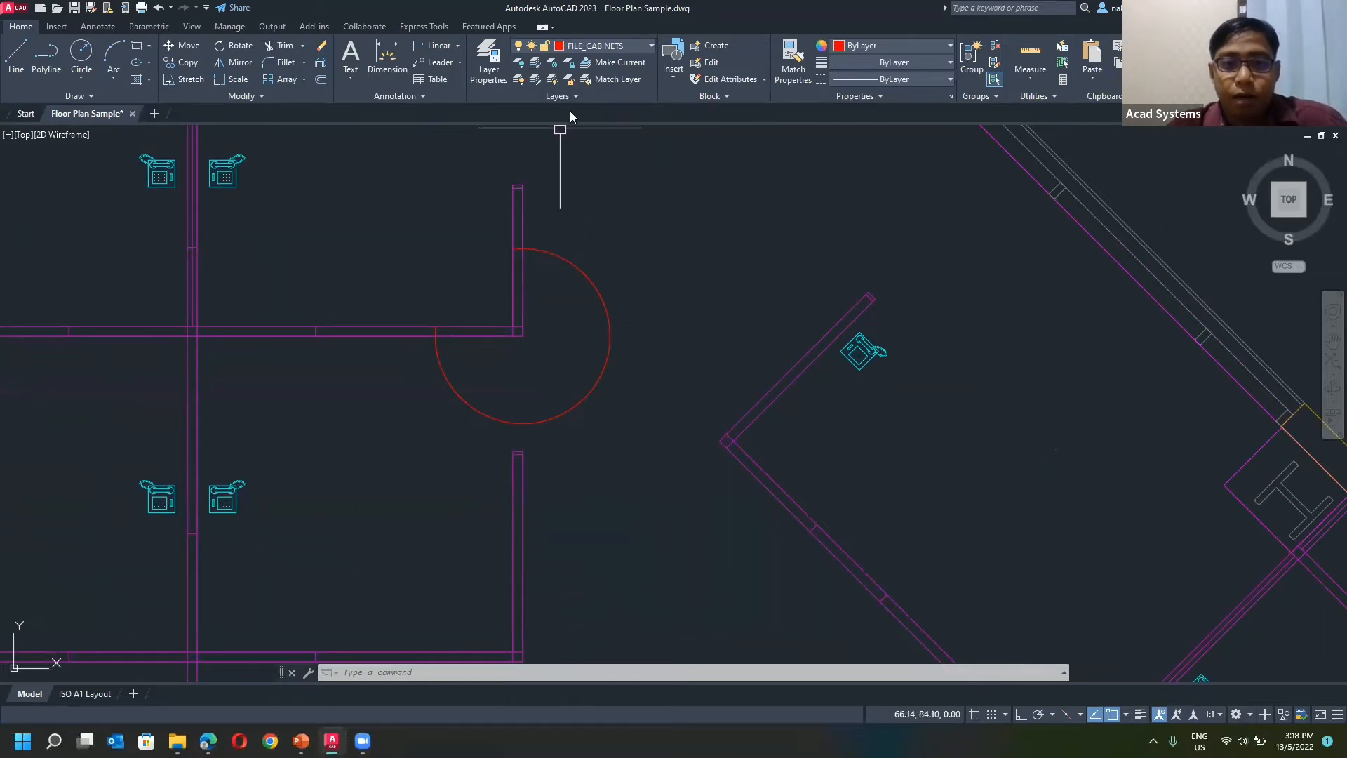
click(554, 96)
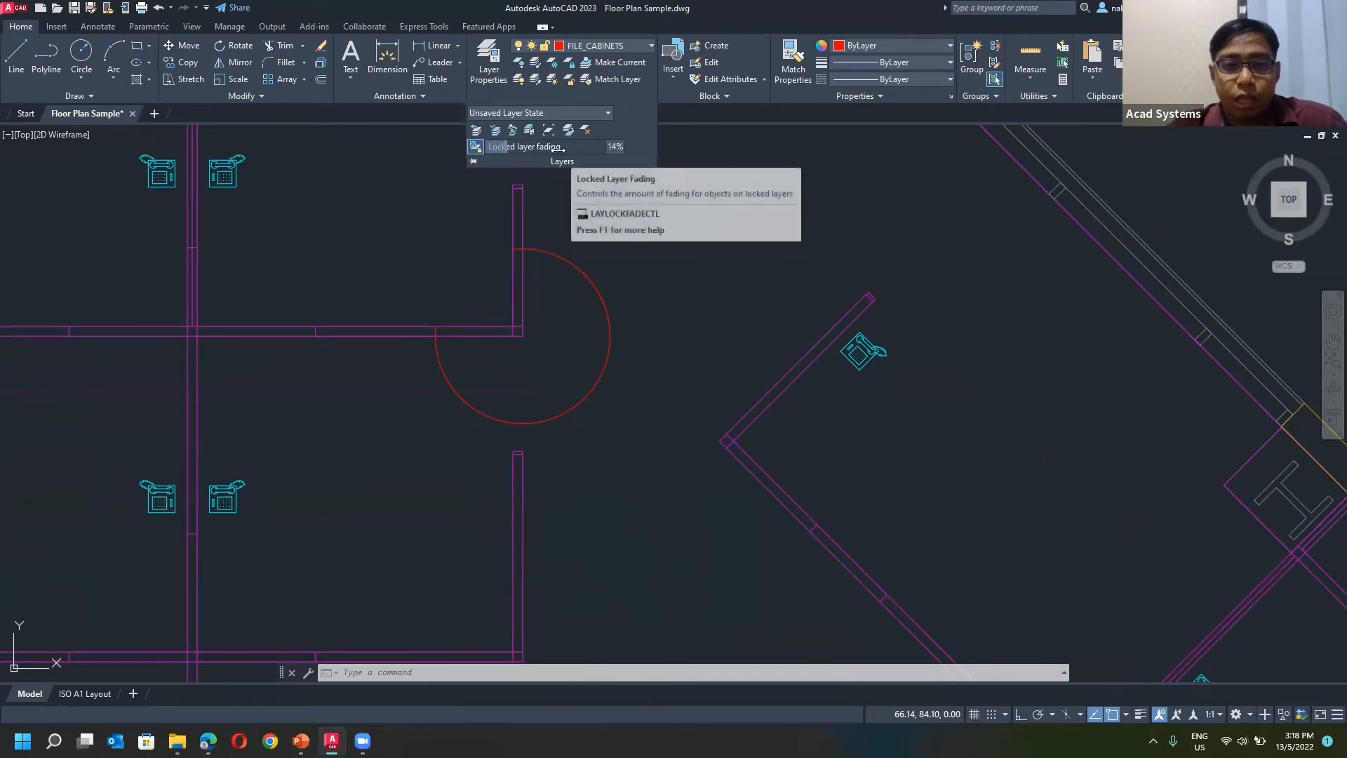
click(607, 47)
click(737, 229)
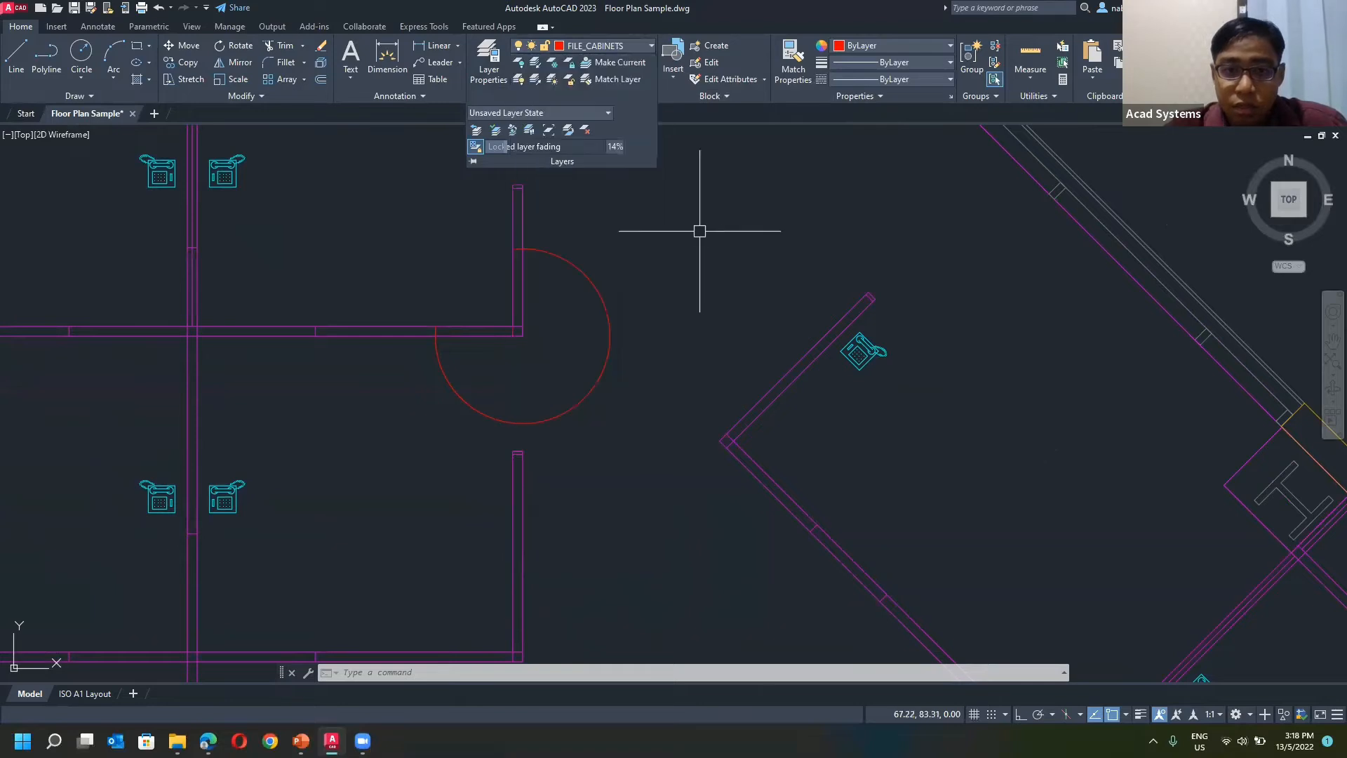
Step: Disable plotting for the E-B-FURR and E-B-GLAZ layers in the Layer Properties Manager
click(488, 62)
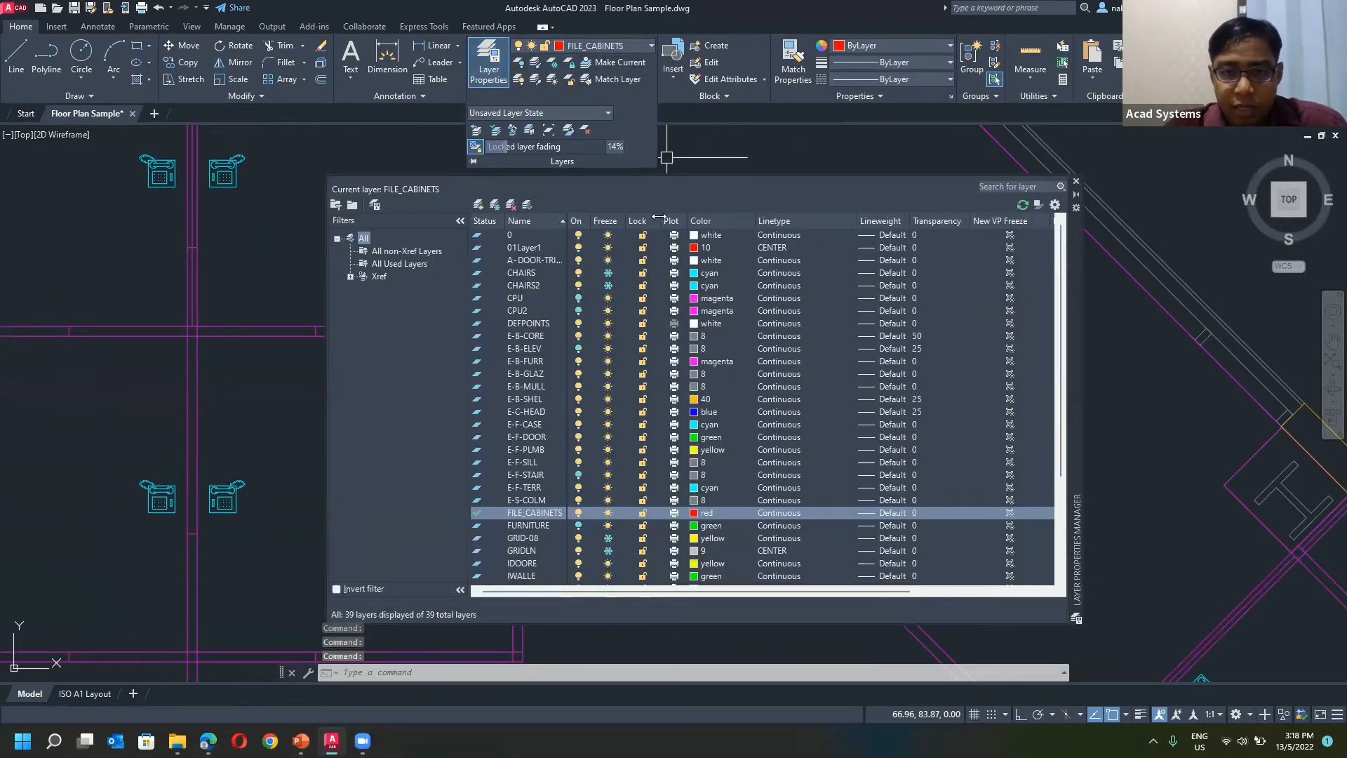
click(623, 46)
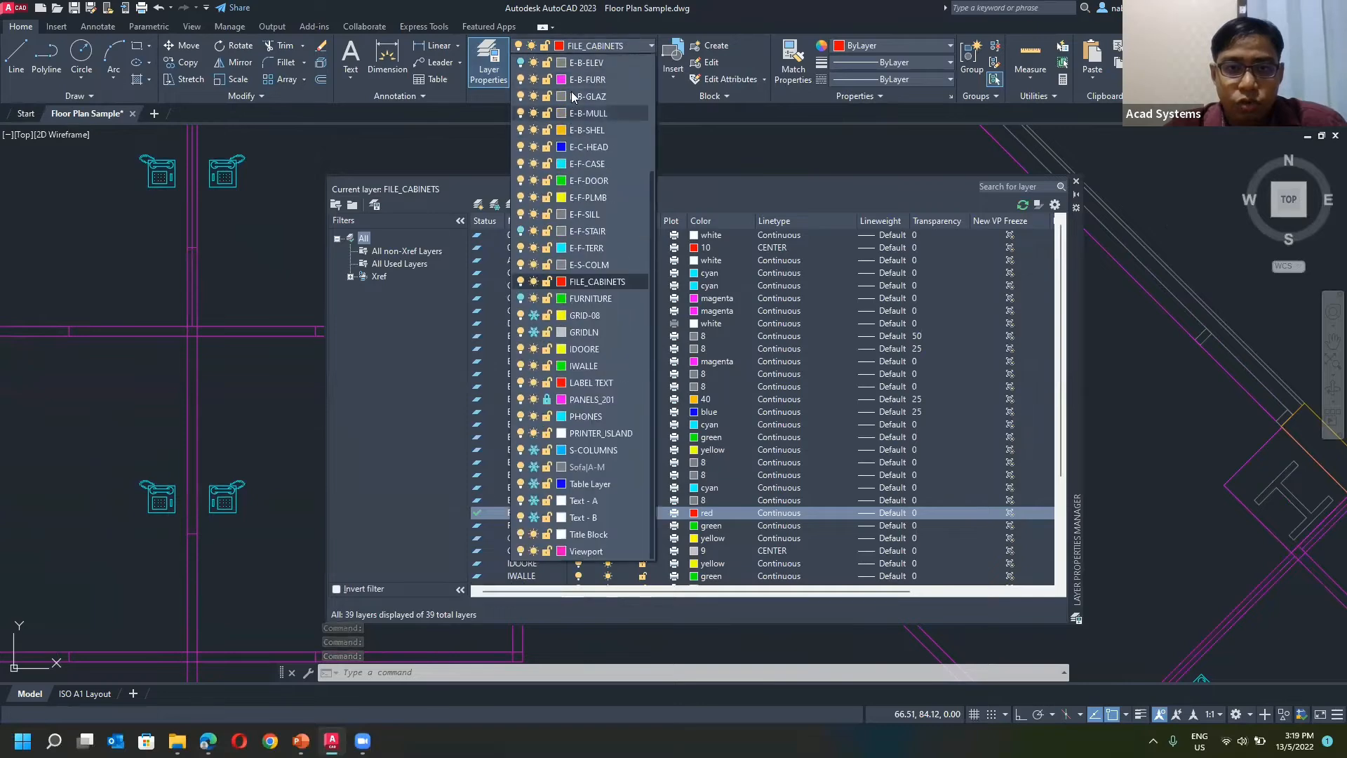
click(615, 47)
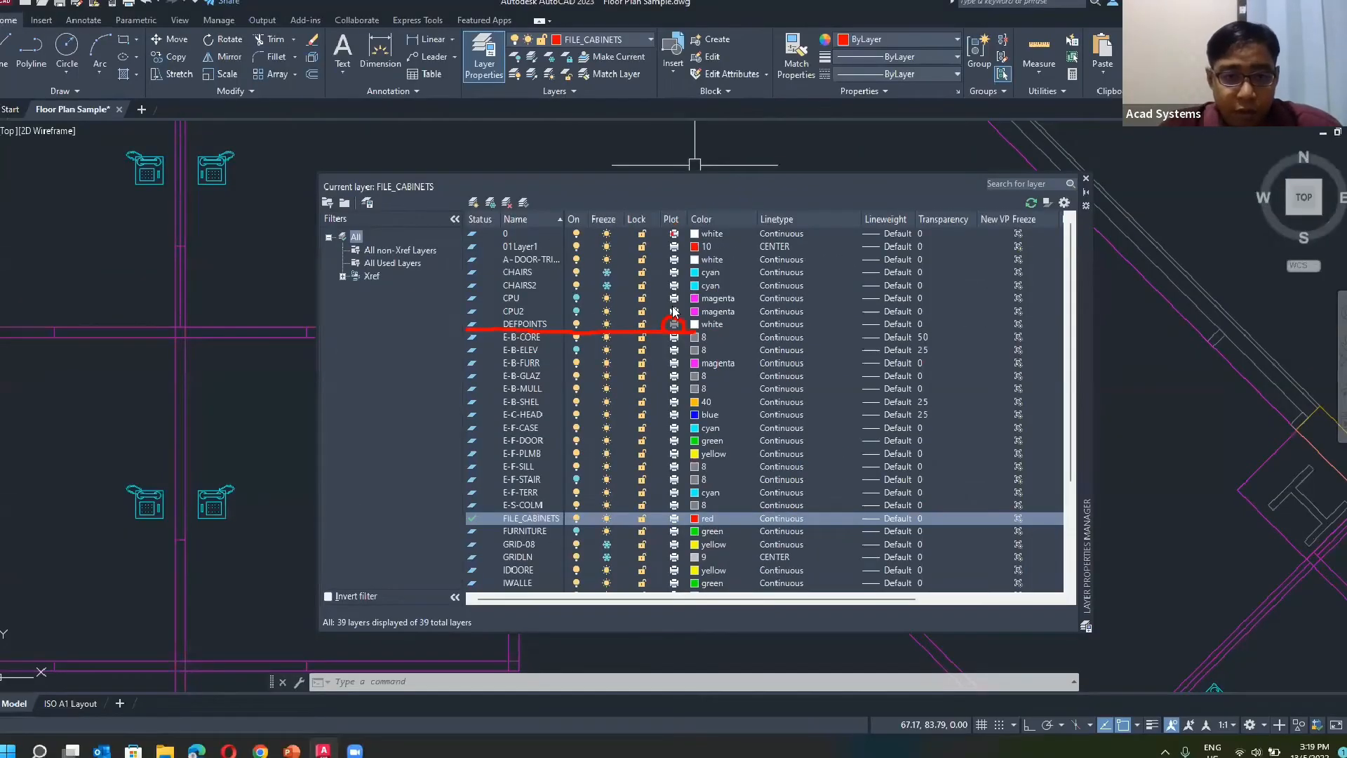
click(675, 365)
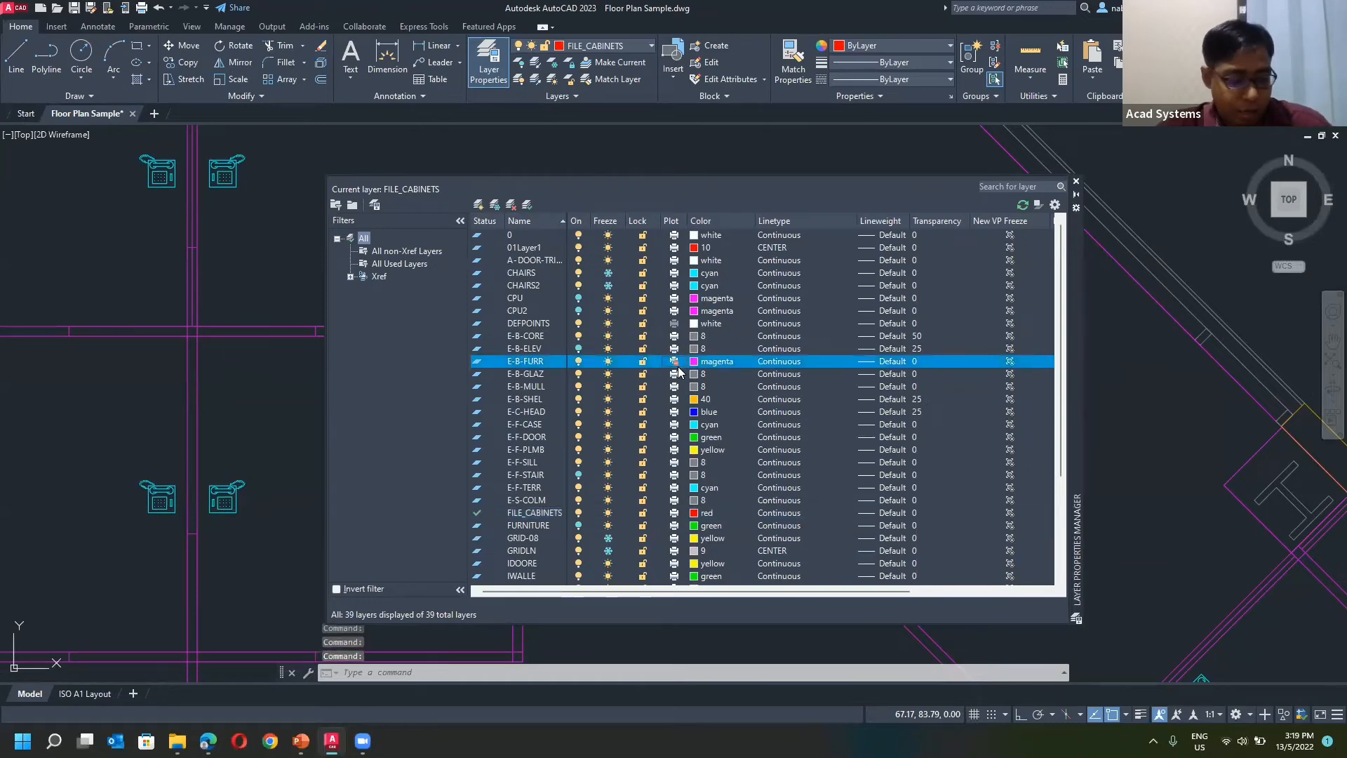
click(675, 376)
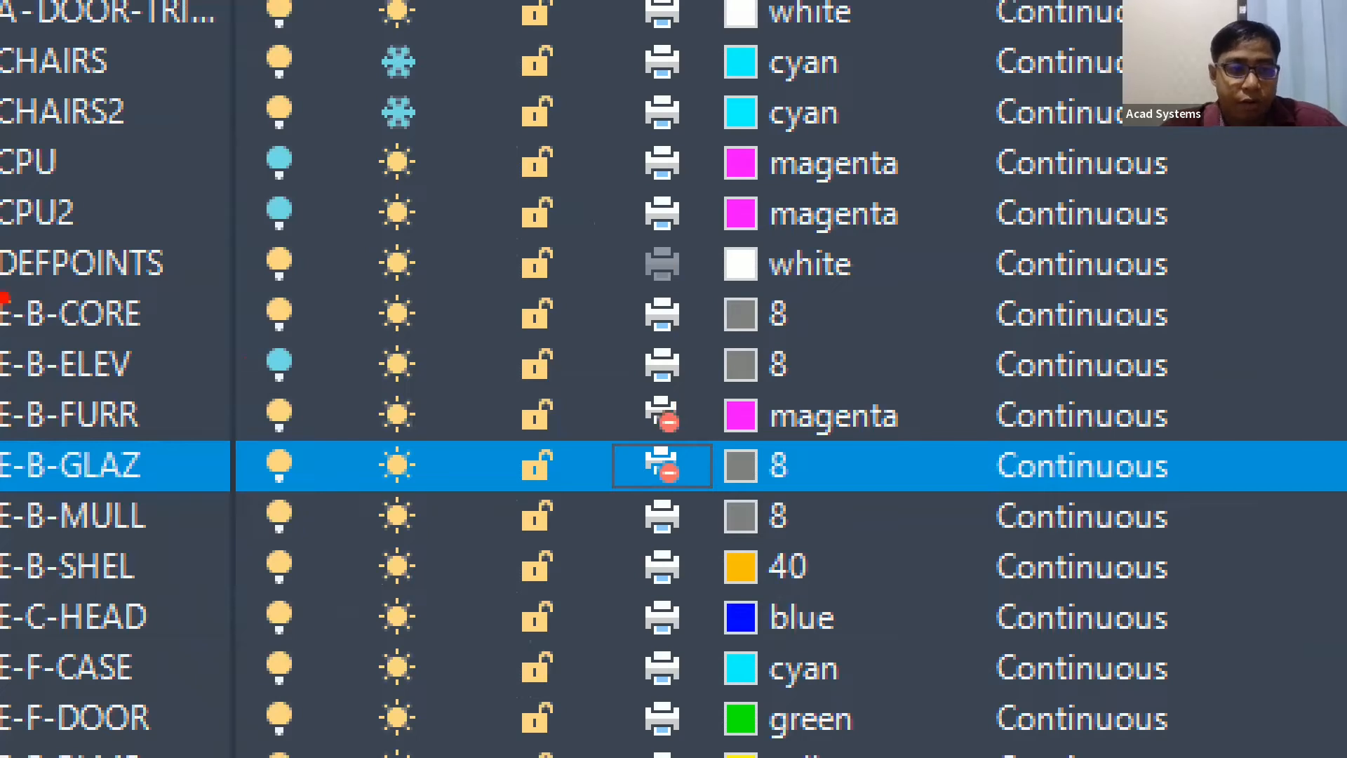
drag(388, 302, 621, 304)
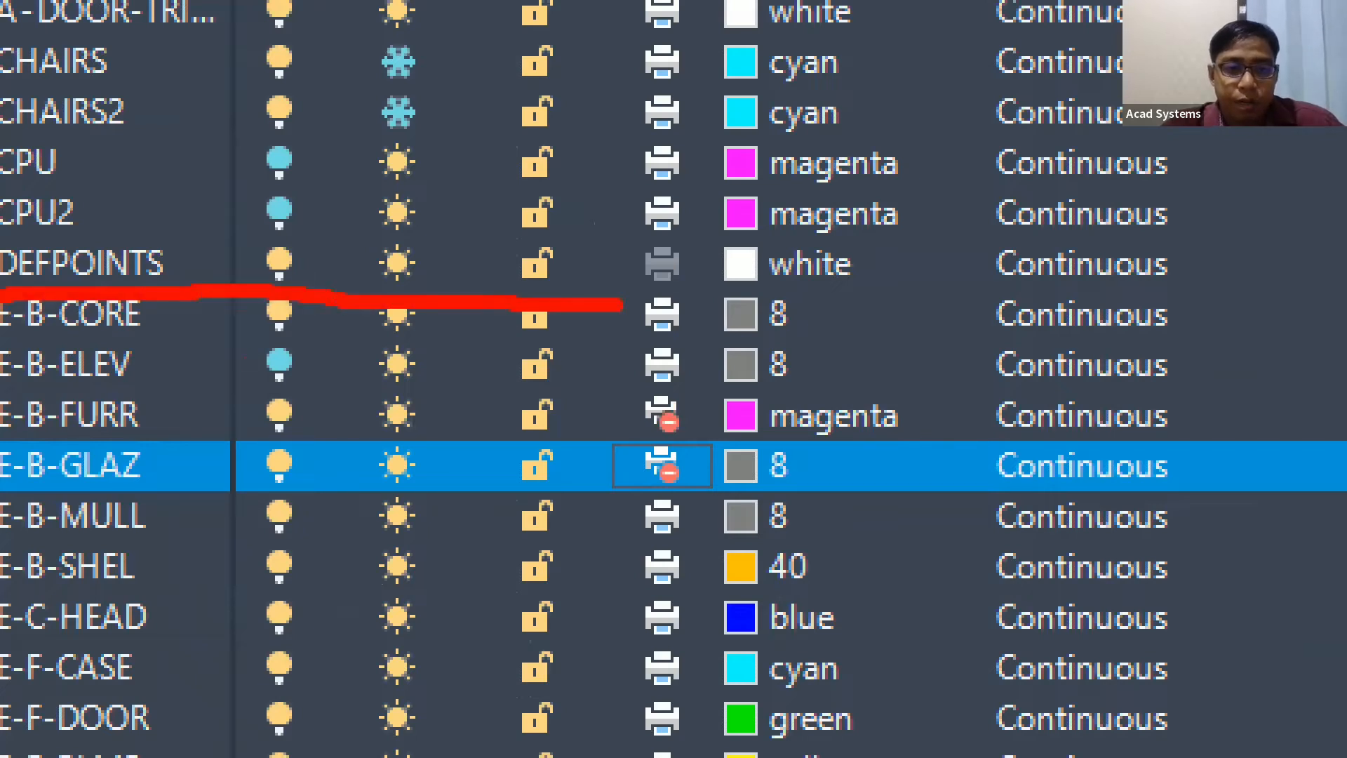
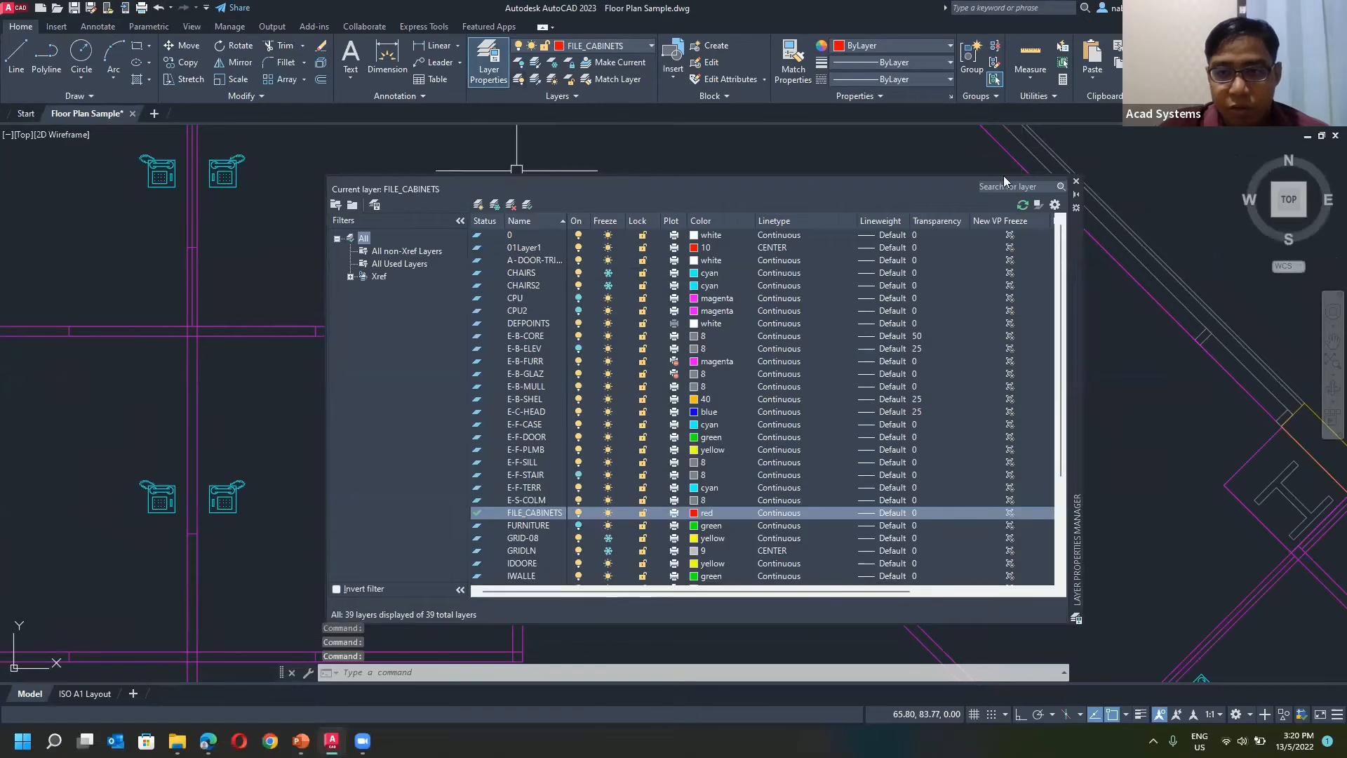
click(1076, 181)
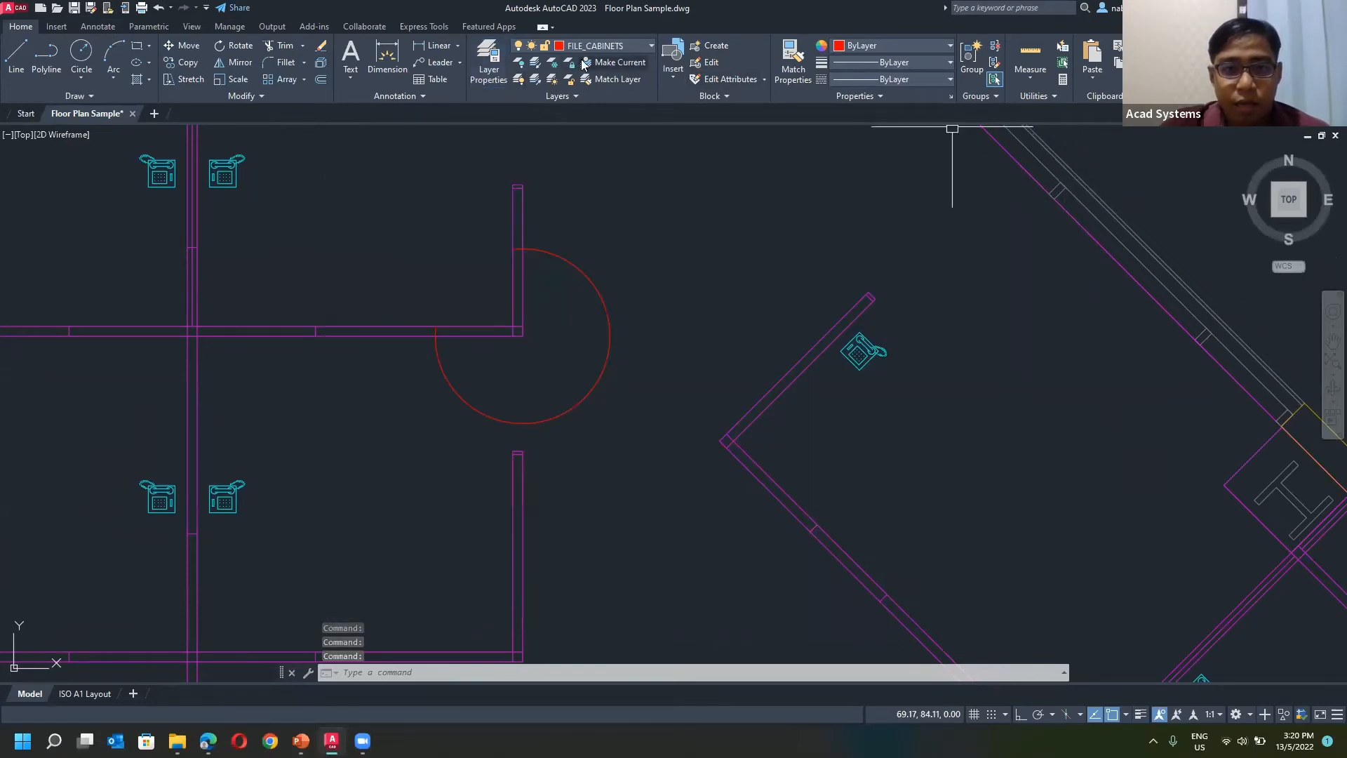
Step: Turn on the E-B-ELEV, E-F-STAIR, FURNITURE, CPU and CPU2 layers
scroll(568, 144, down, 4)
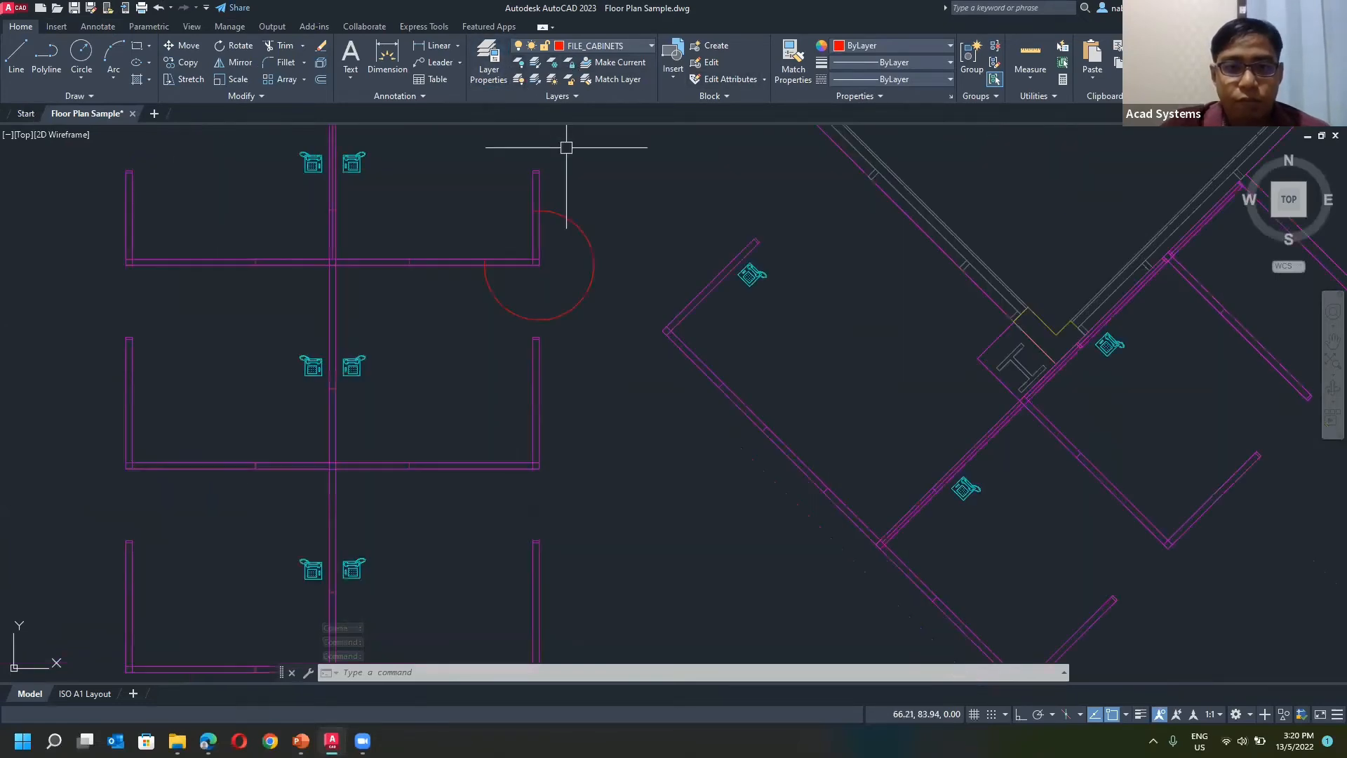
scroll(527, 160, down, 2)
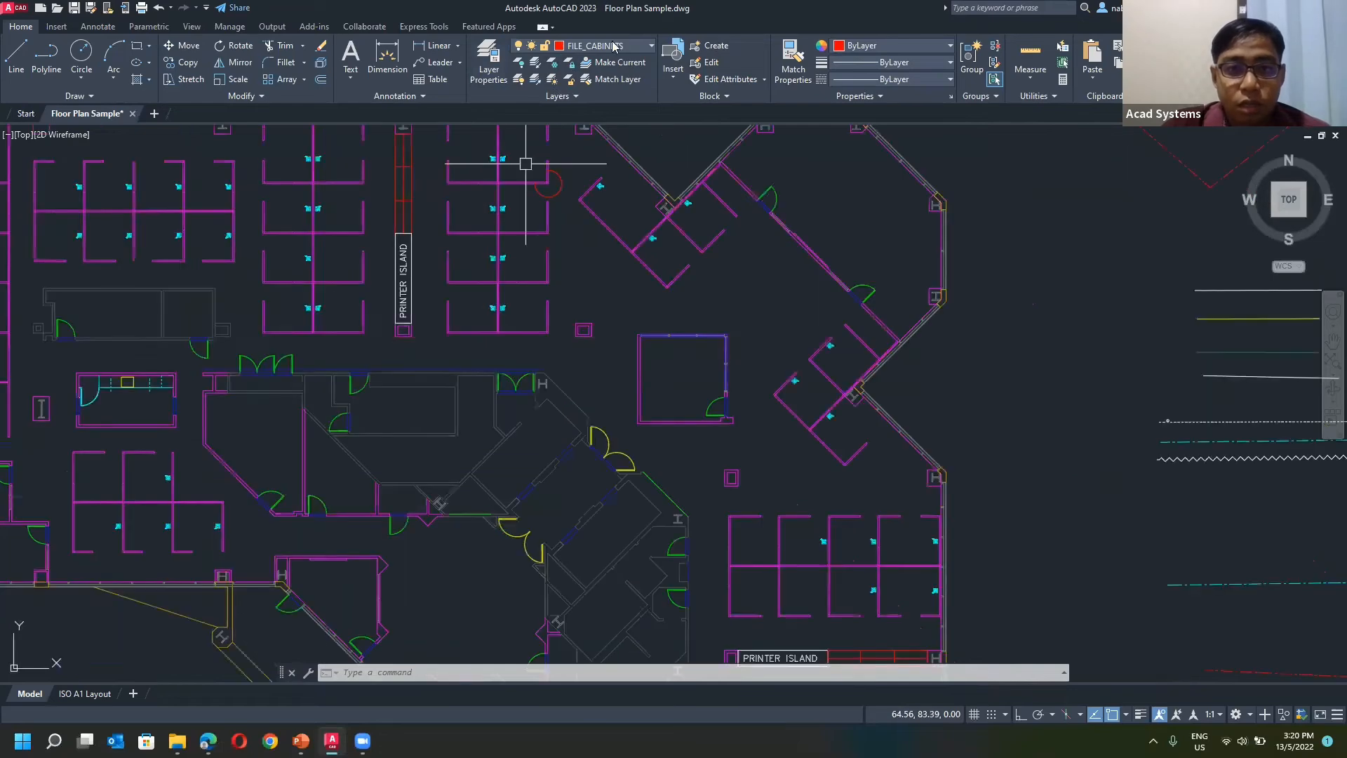
middle_drag(553, 192, 627, 242)
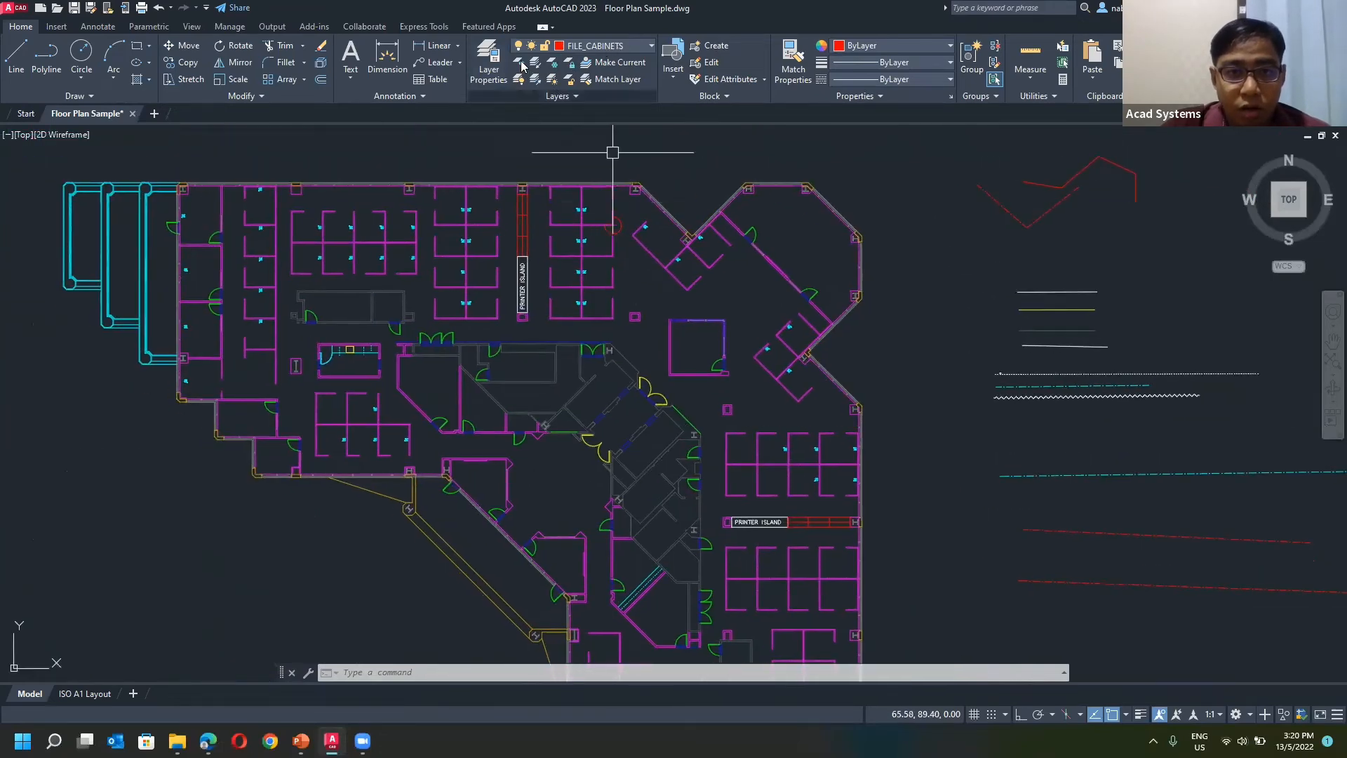
click(604, 45)
click(520, 62)
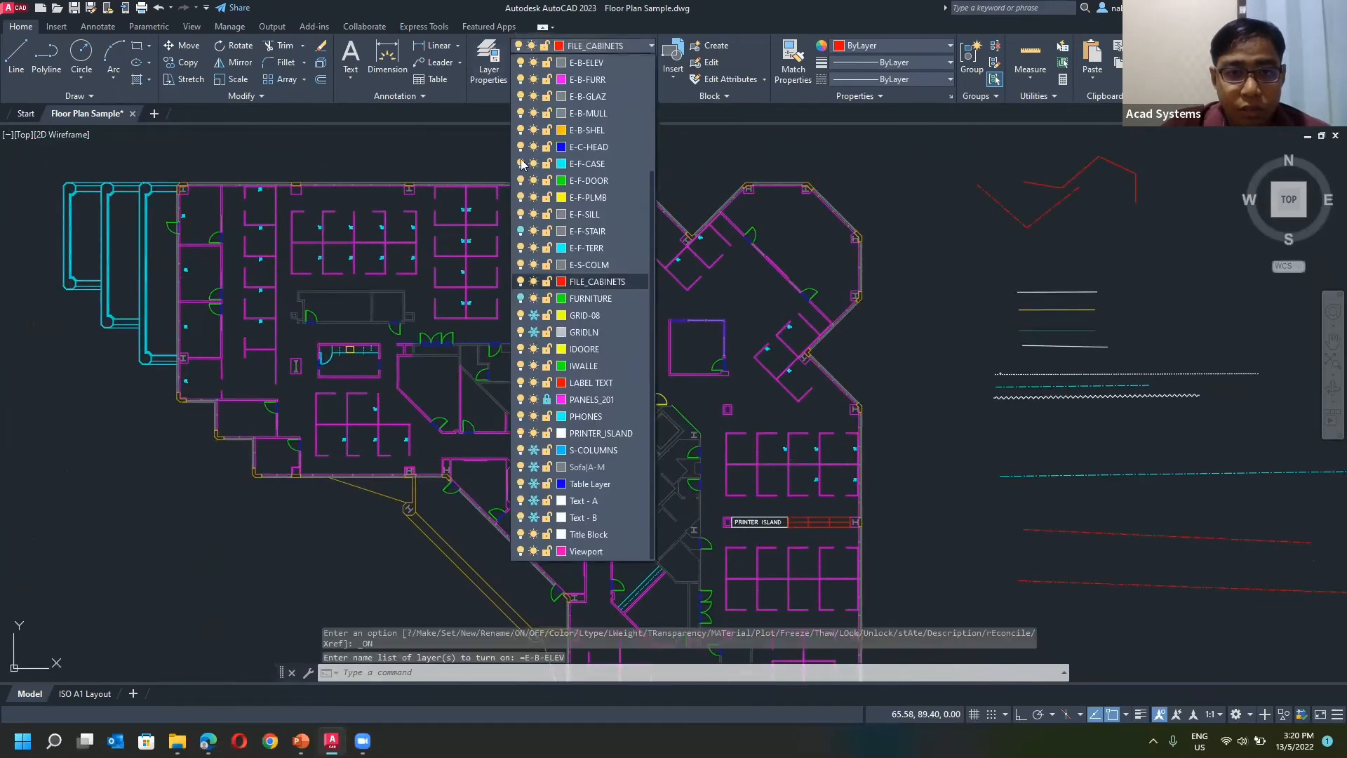
click(521, 232)
click(521, 298)
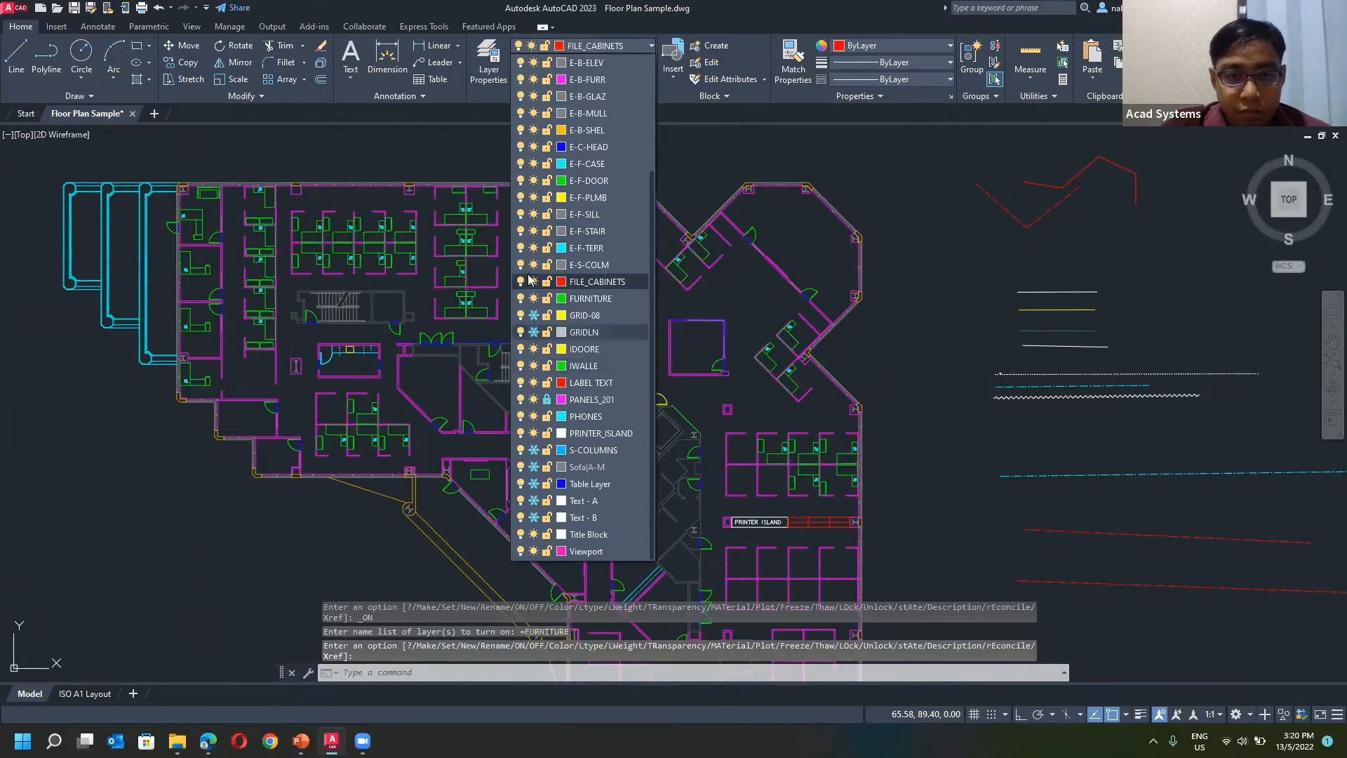
scroll(537, 309, up, 3)
click(521, 164)
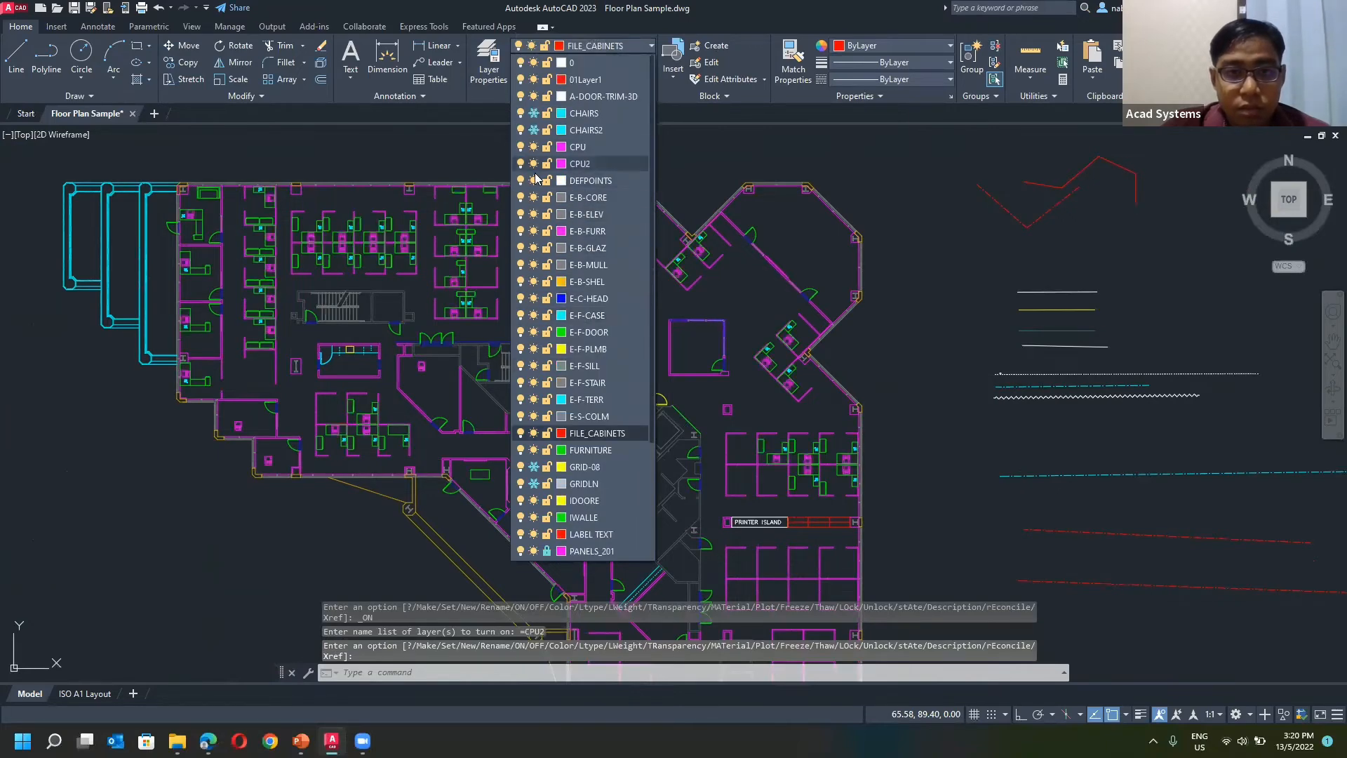
scroll(572, 206, down, 1)
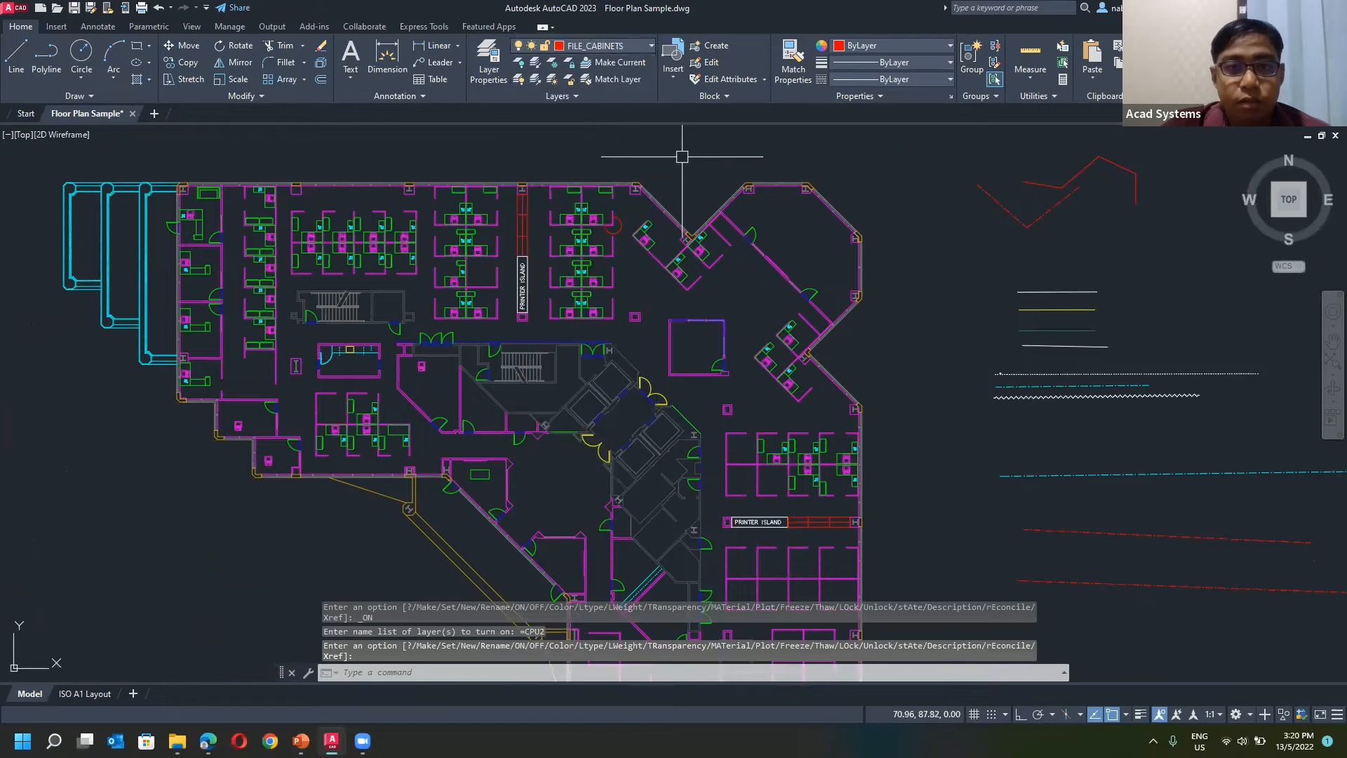
Step: Identify the layer of the small square column between the workstations and the glazed room, and clear the selection
middle_drag(635, 245, 643, 167)
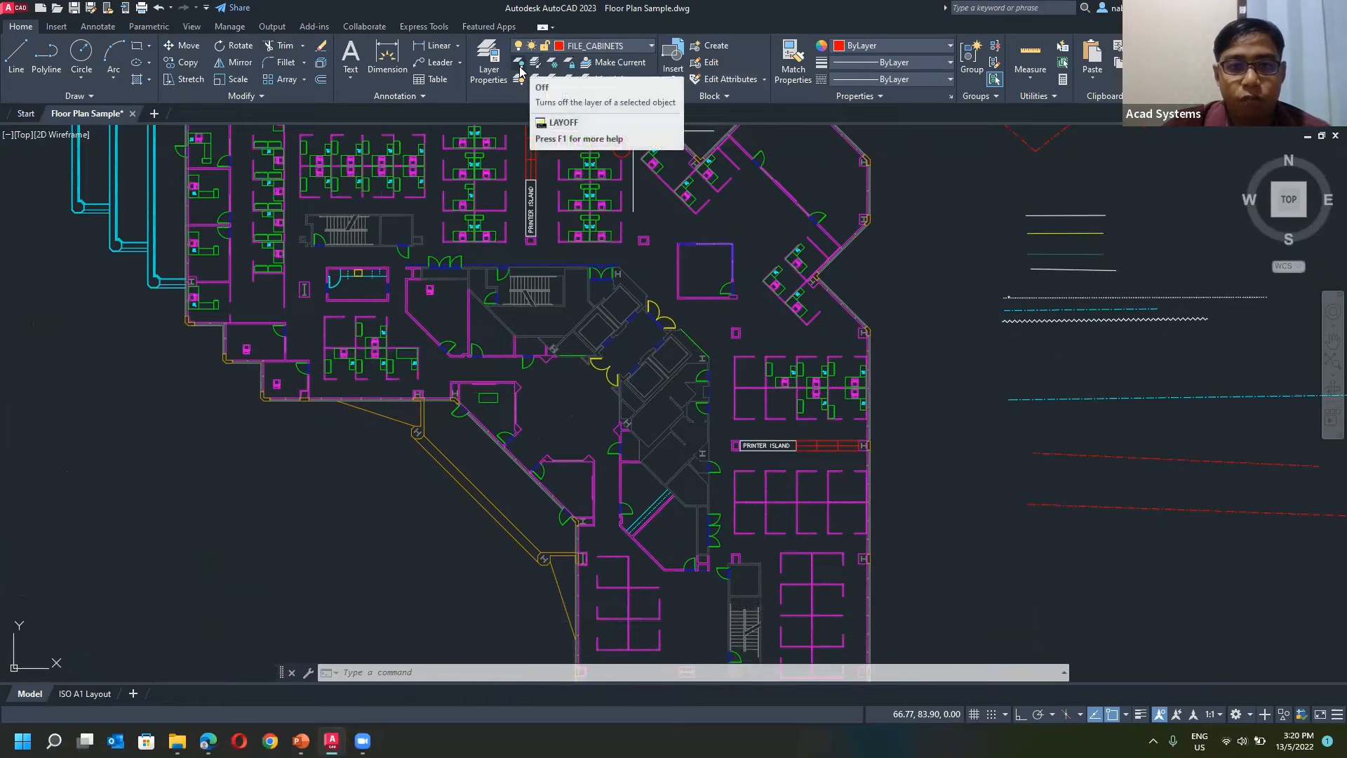
scroll(521, 173, up, 4)
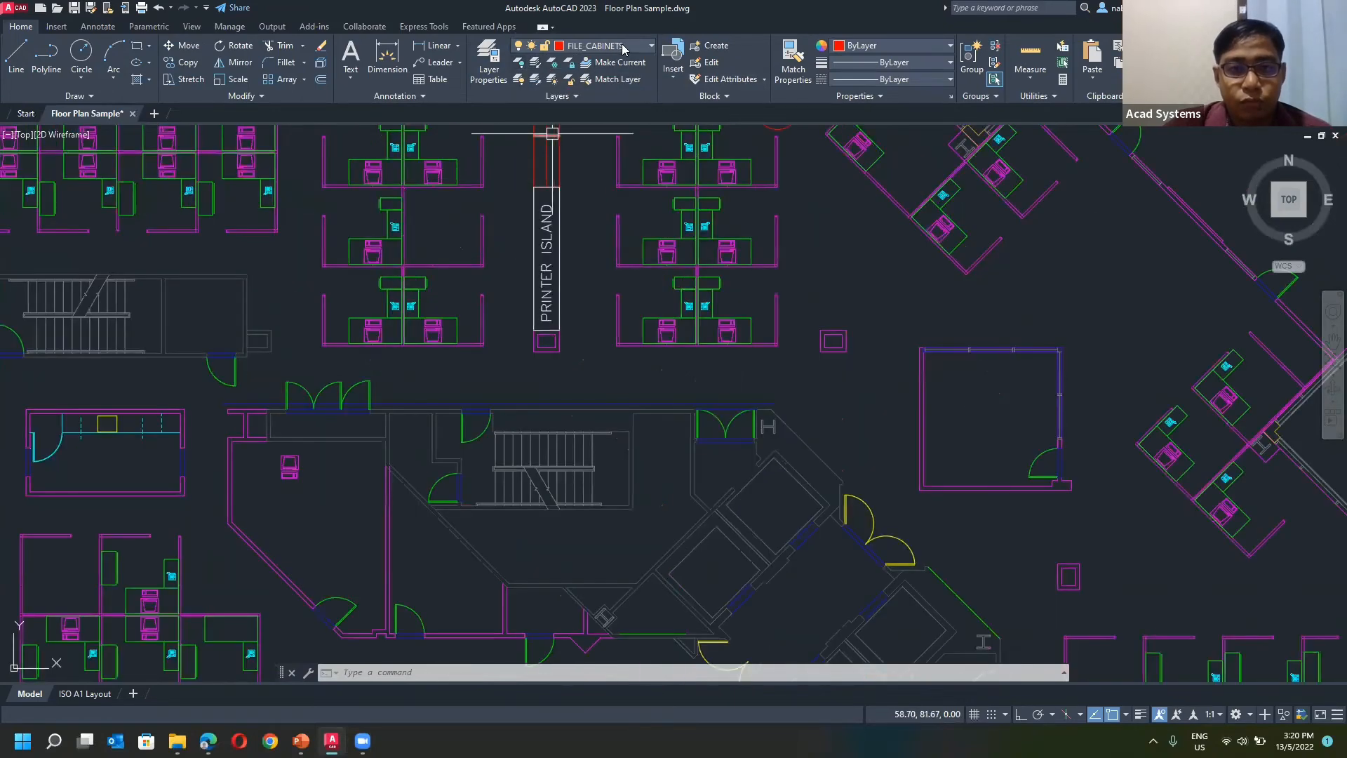
click(624, 46)
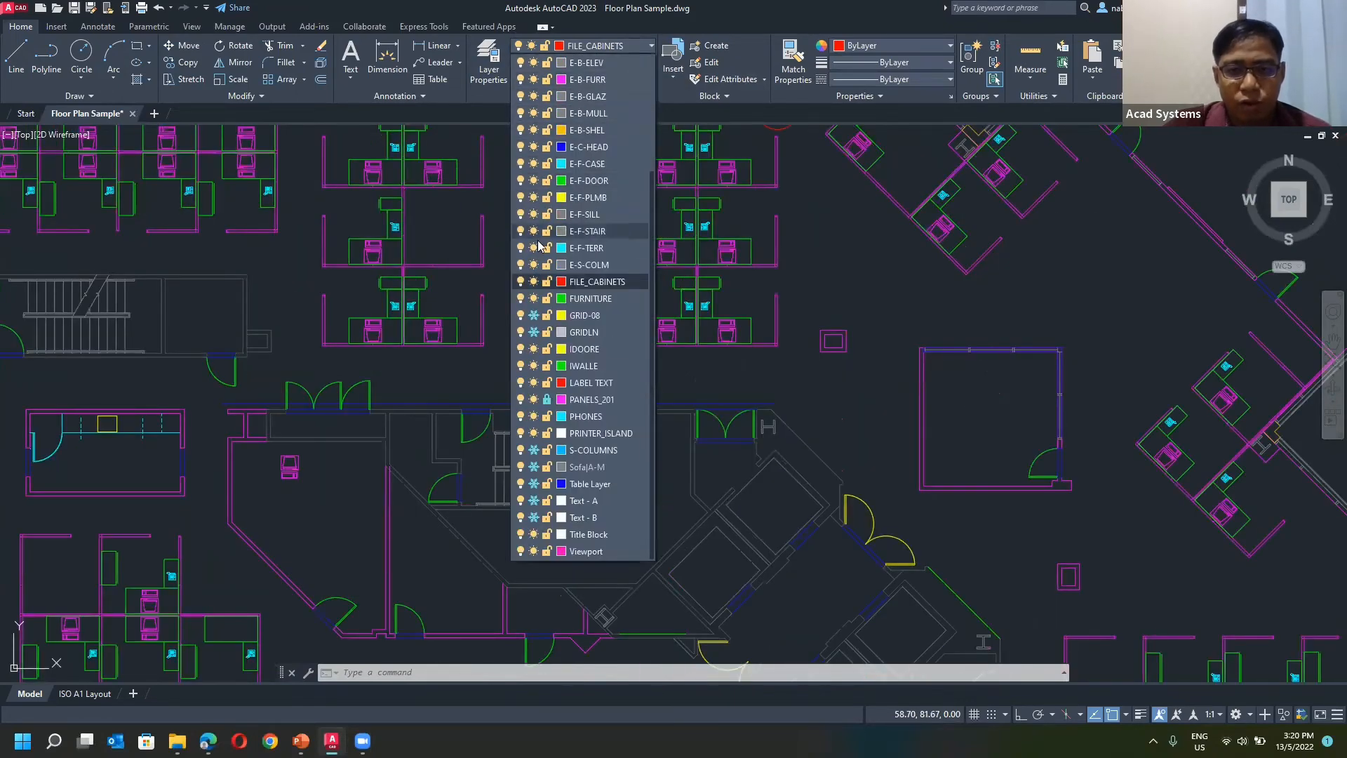
click(833, 338)
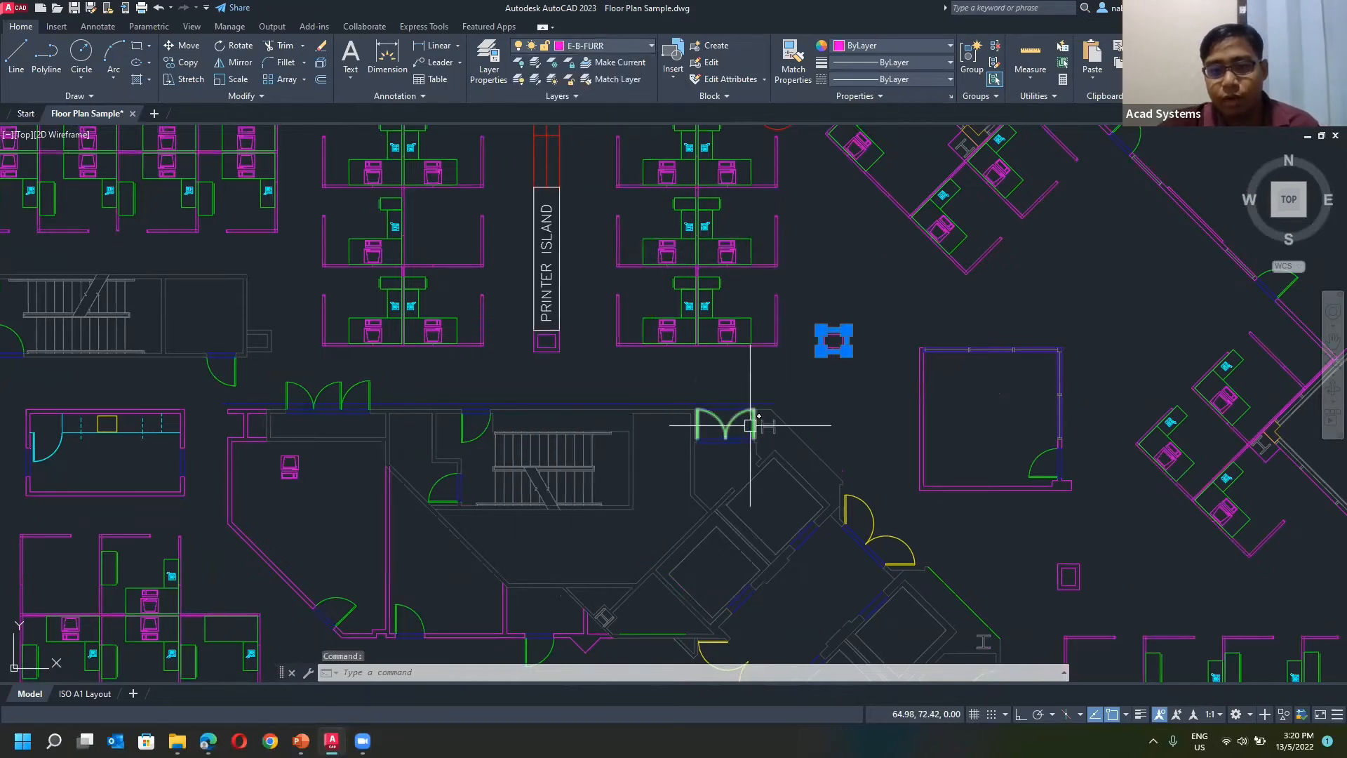
key(Escape)
key(Escape)
key(Escape)
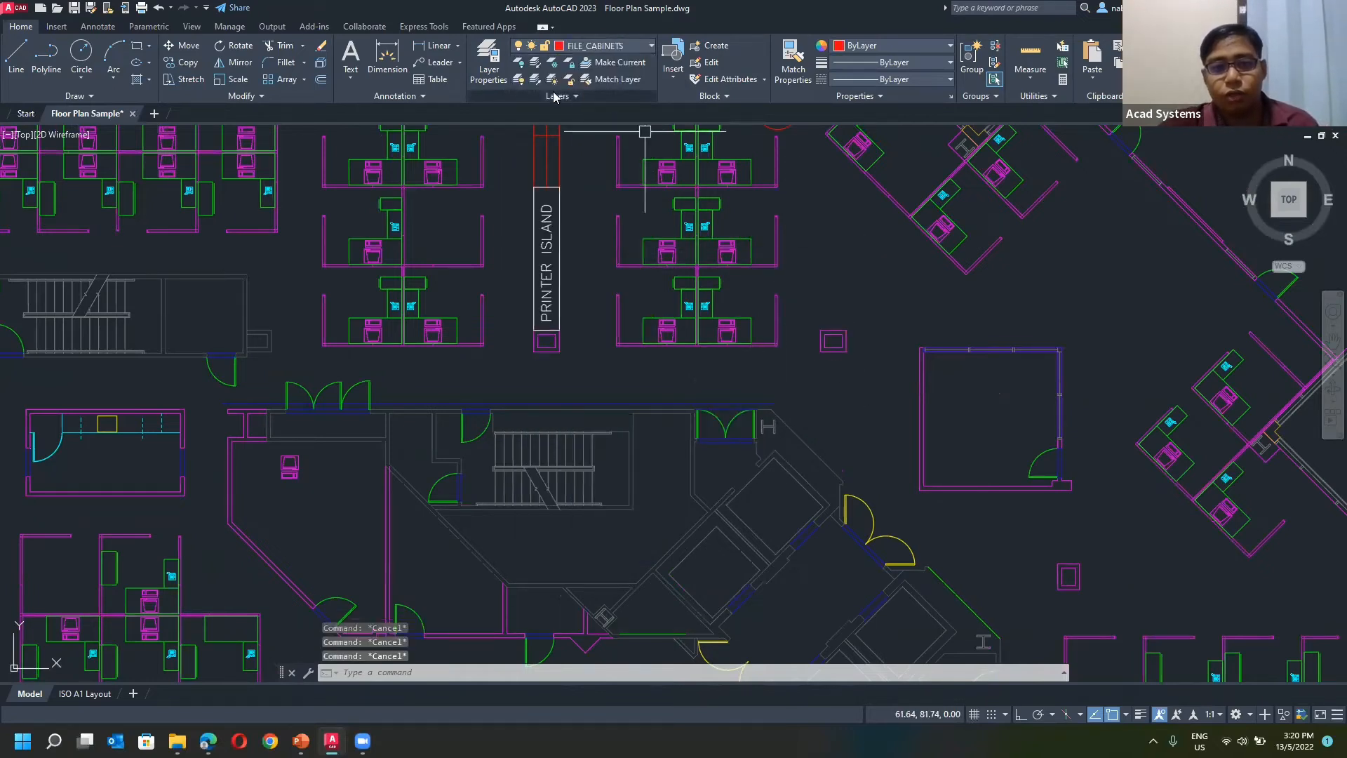
Step: Turn off the E-B-FURR and E-F-DOOR layers with LAYOFF, using the small square column and a green door as references
click(519, 63)
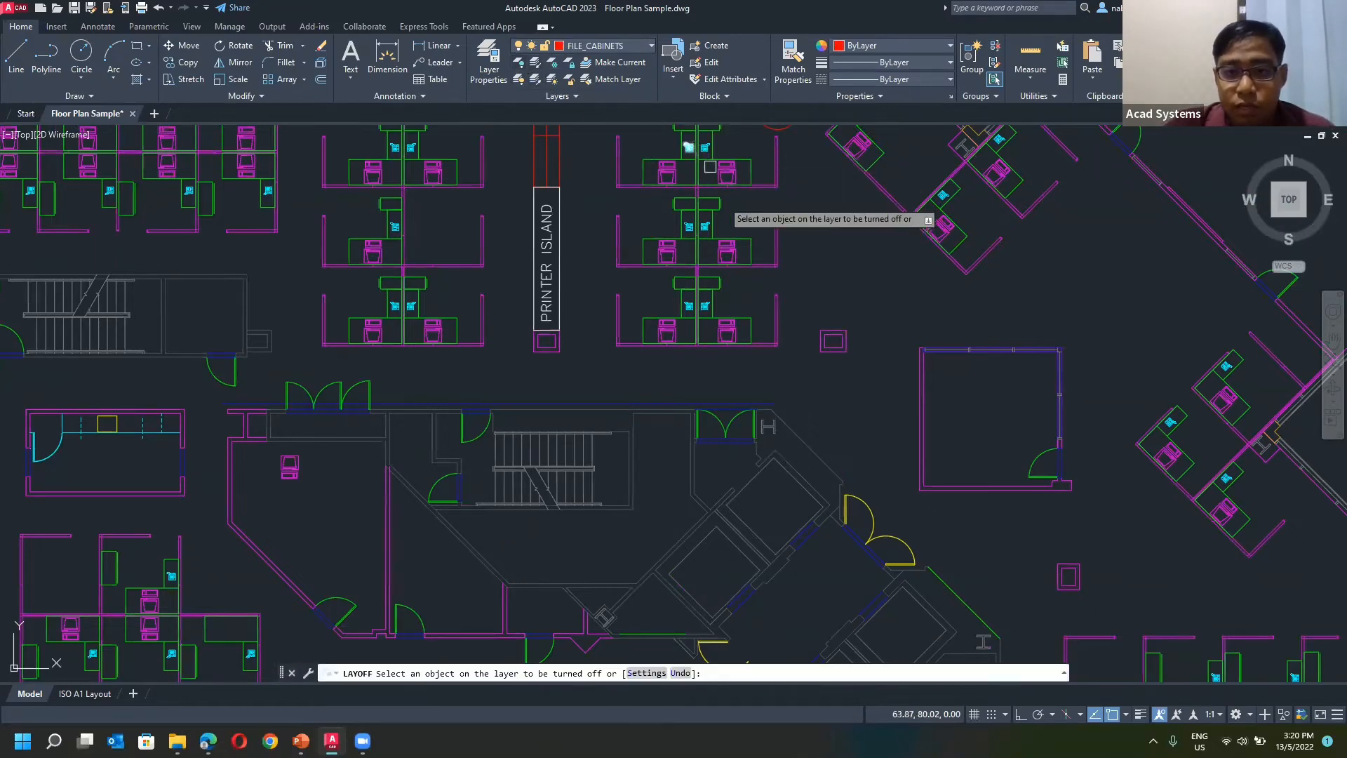
click(825, 332)
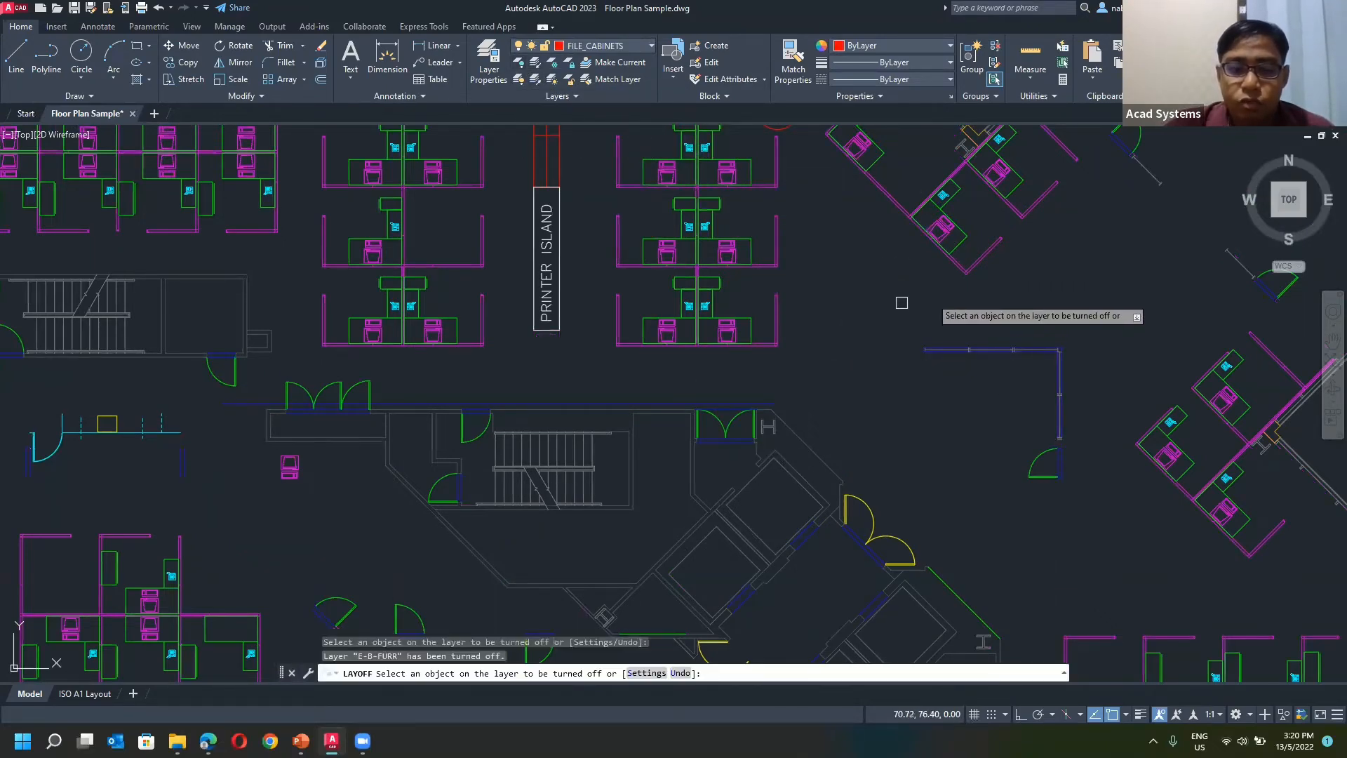
scroll(793, 266, down, 2)
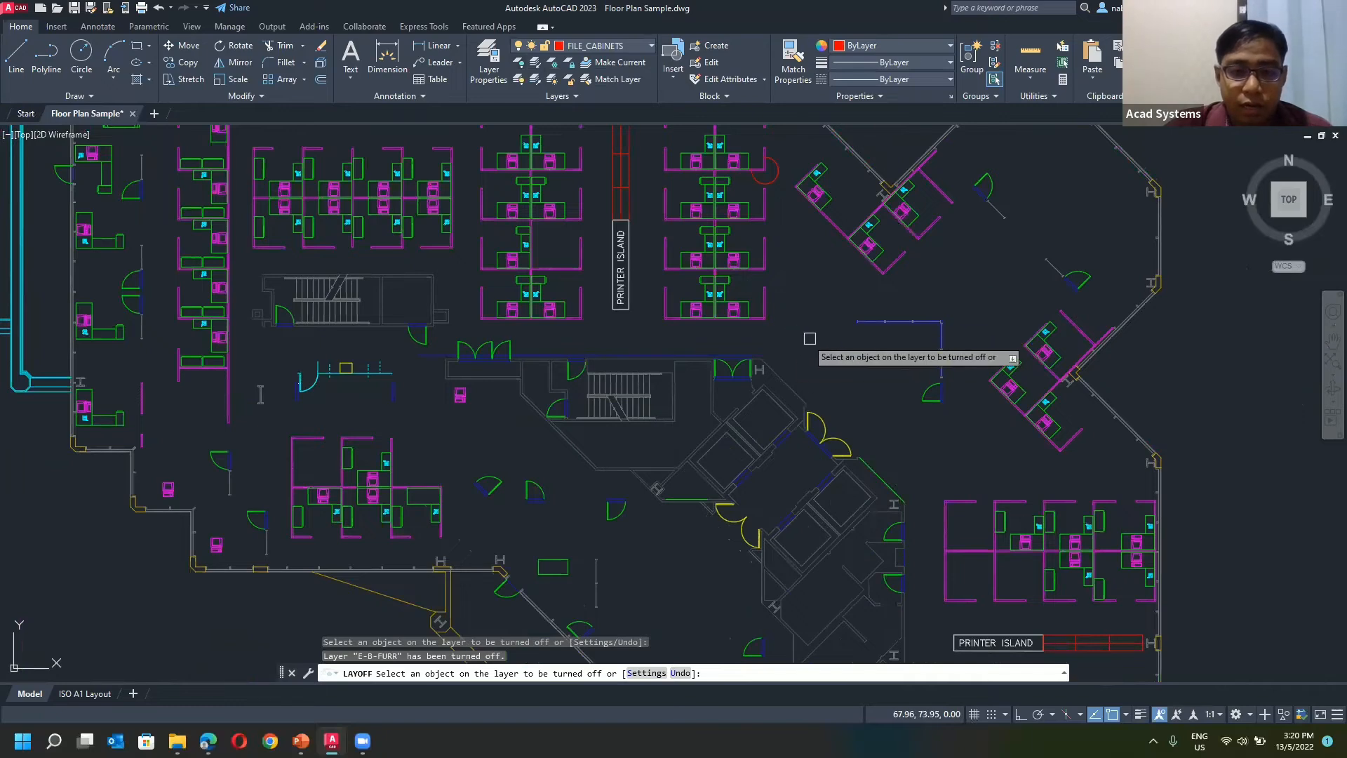
scroll(730, 331, up, 2)
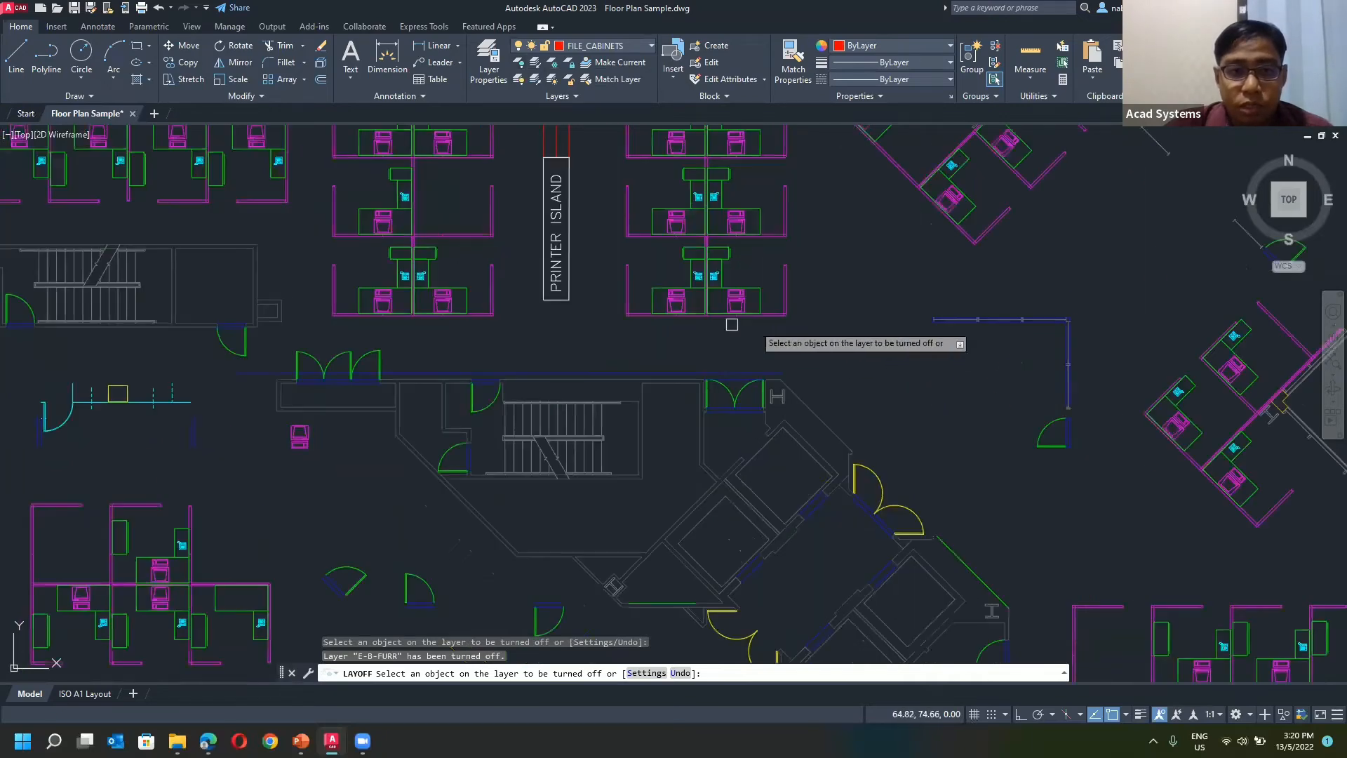
scroll(679, 346, down, 1)
middle_drag(707, 346, 822, 316)
scroll(535, 327, up, 1)
click(539, 327)
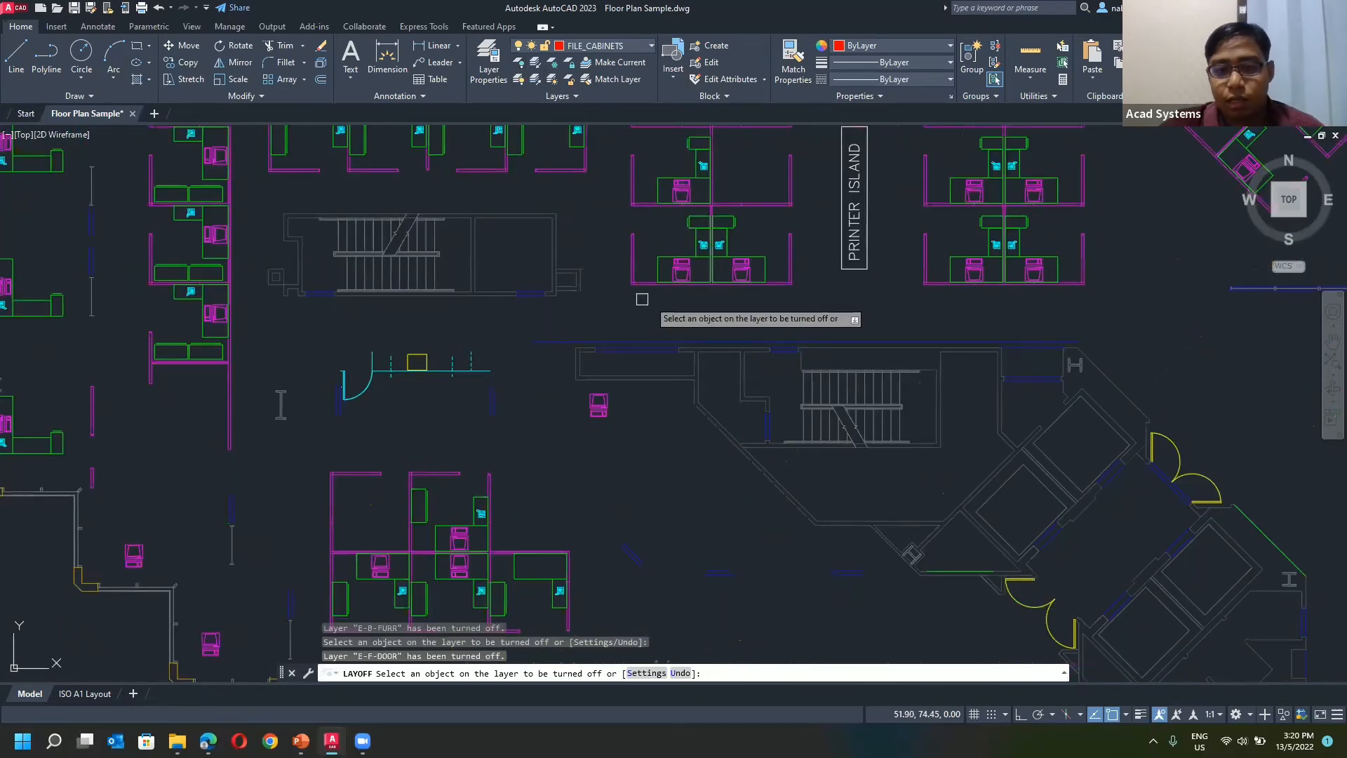
scroll(634, 300, down, 1)
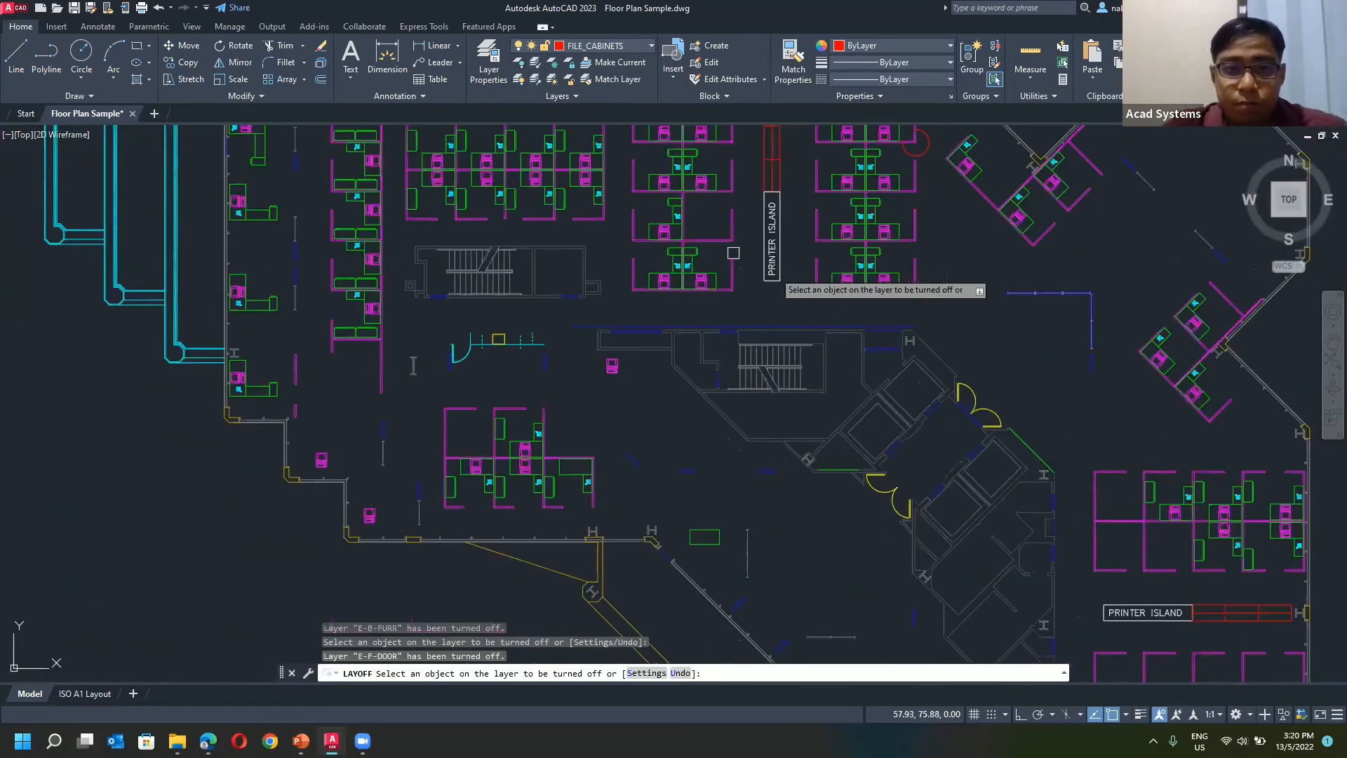
key(Escape)
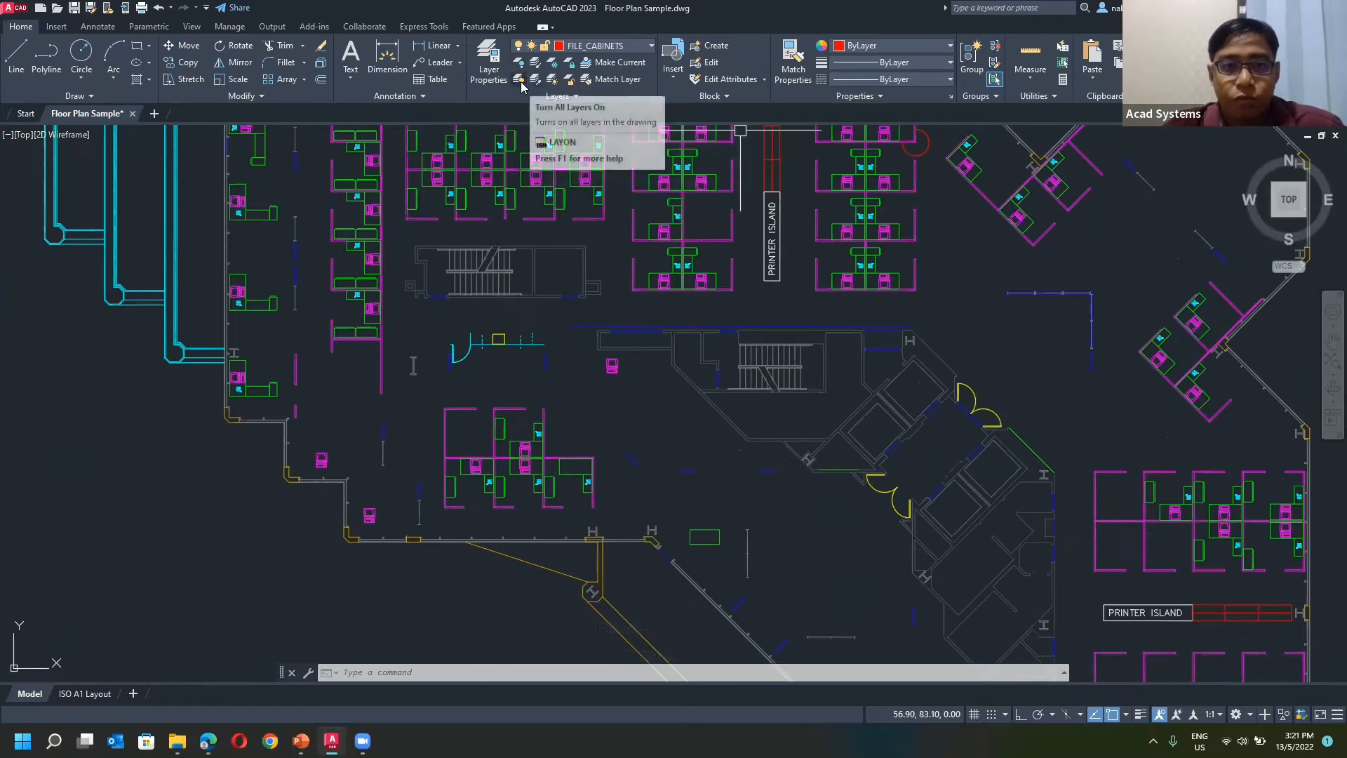
Step: Turn on all layers in the drawing with LAYON
click(609, 47)
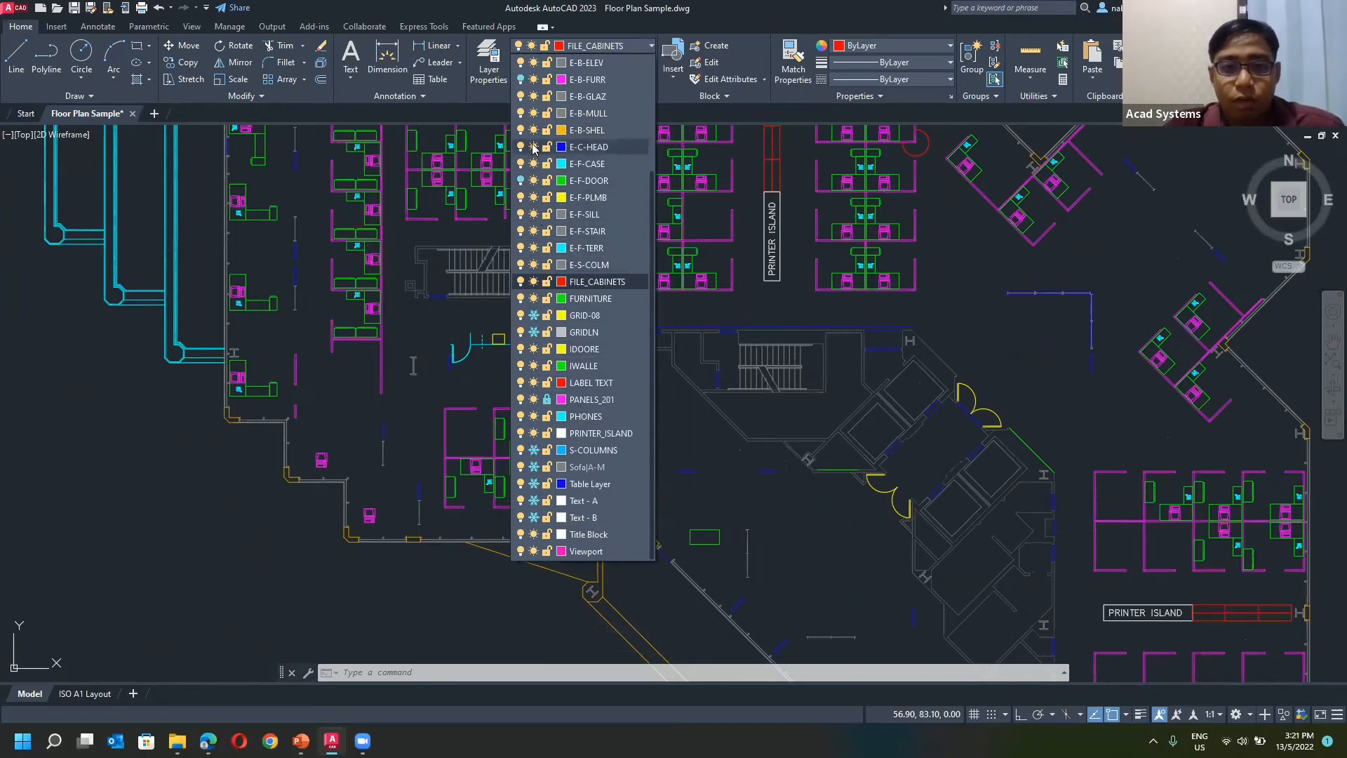
click(666, 28)
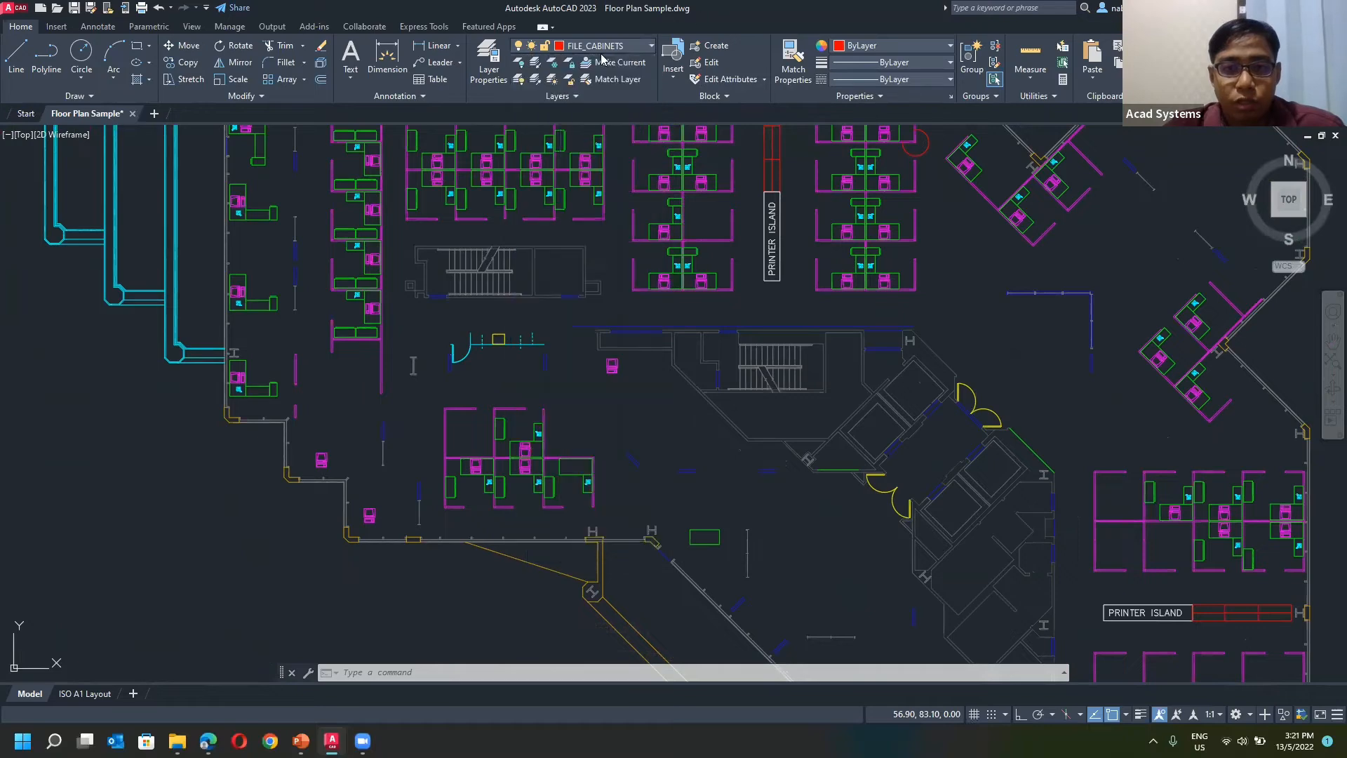
click(519, 80)
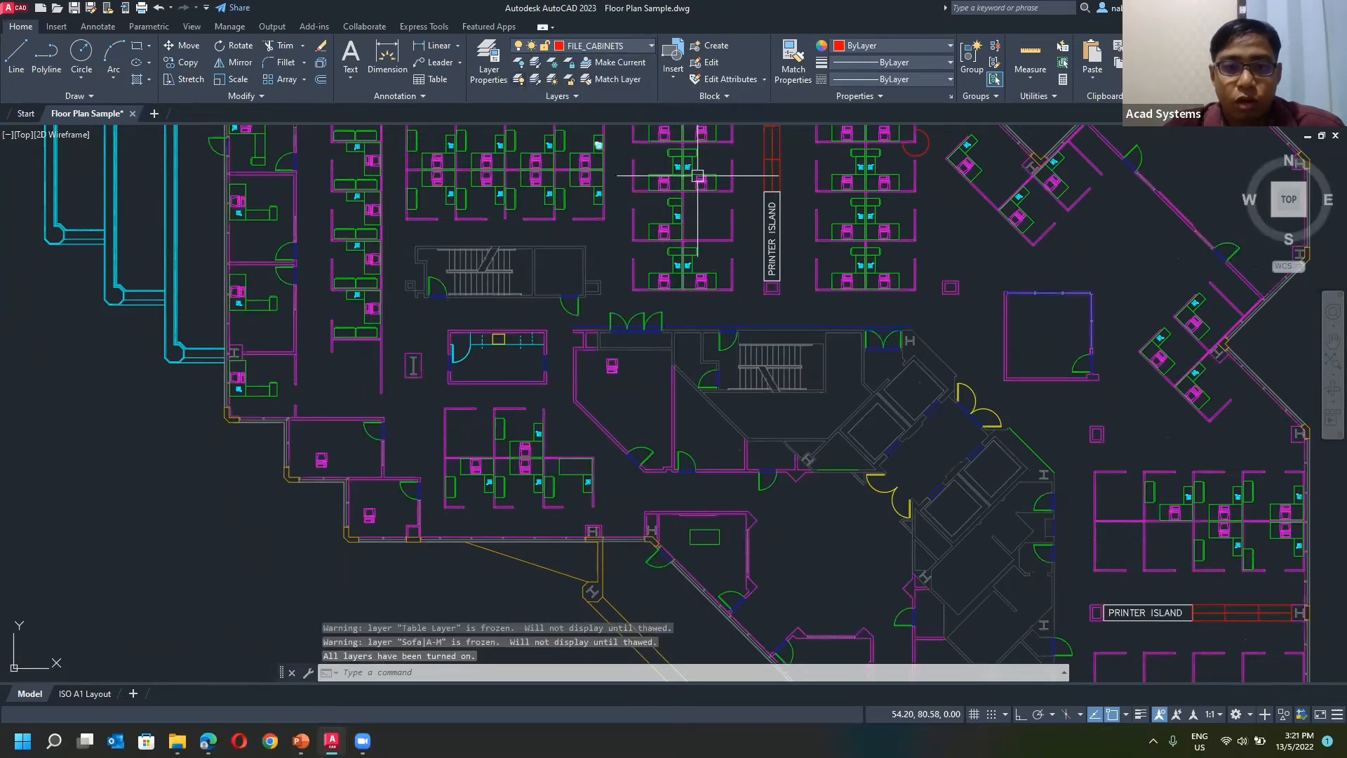
Step: Identify the layer of the west wall of the small square room, and clear the selection
scroll(596, 216, down, 6)
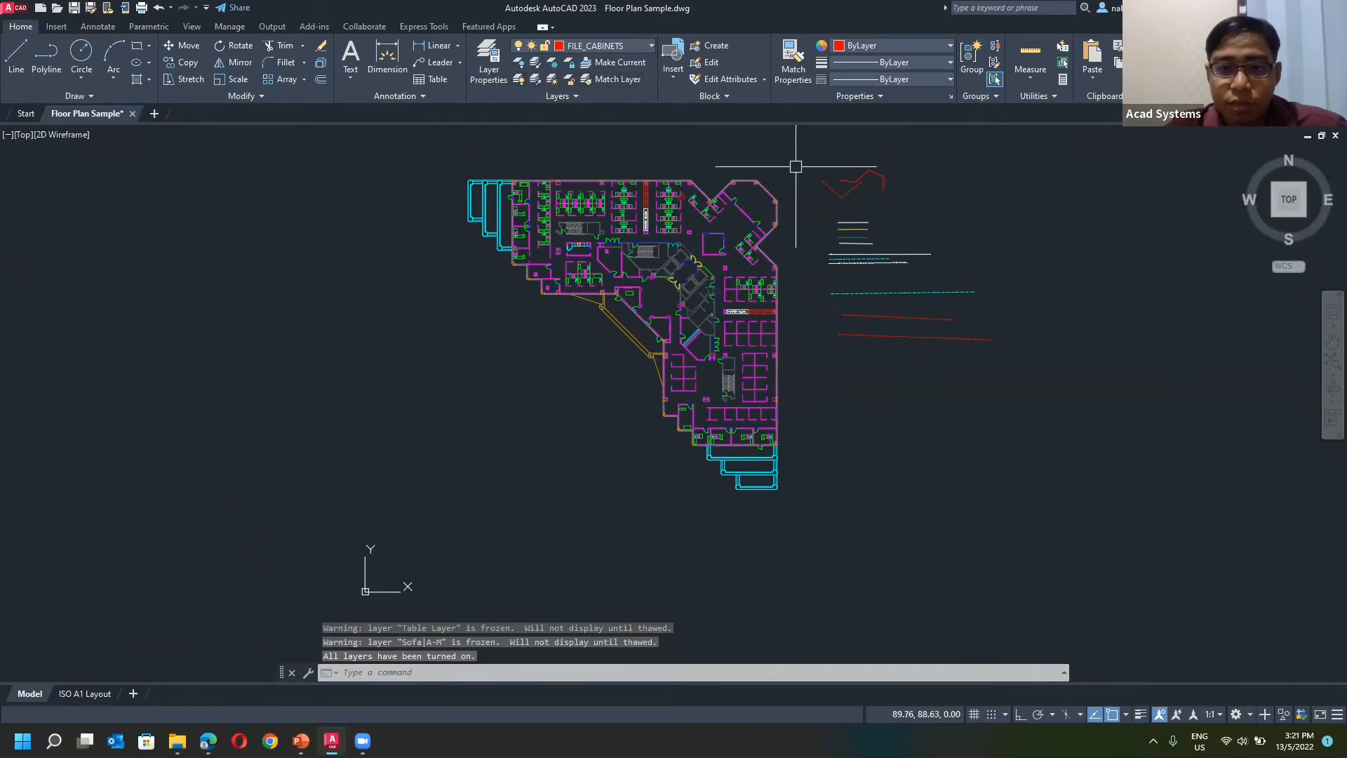
scroll(797, 150, up, 2)
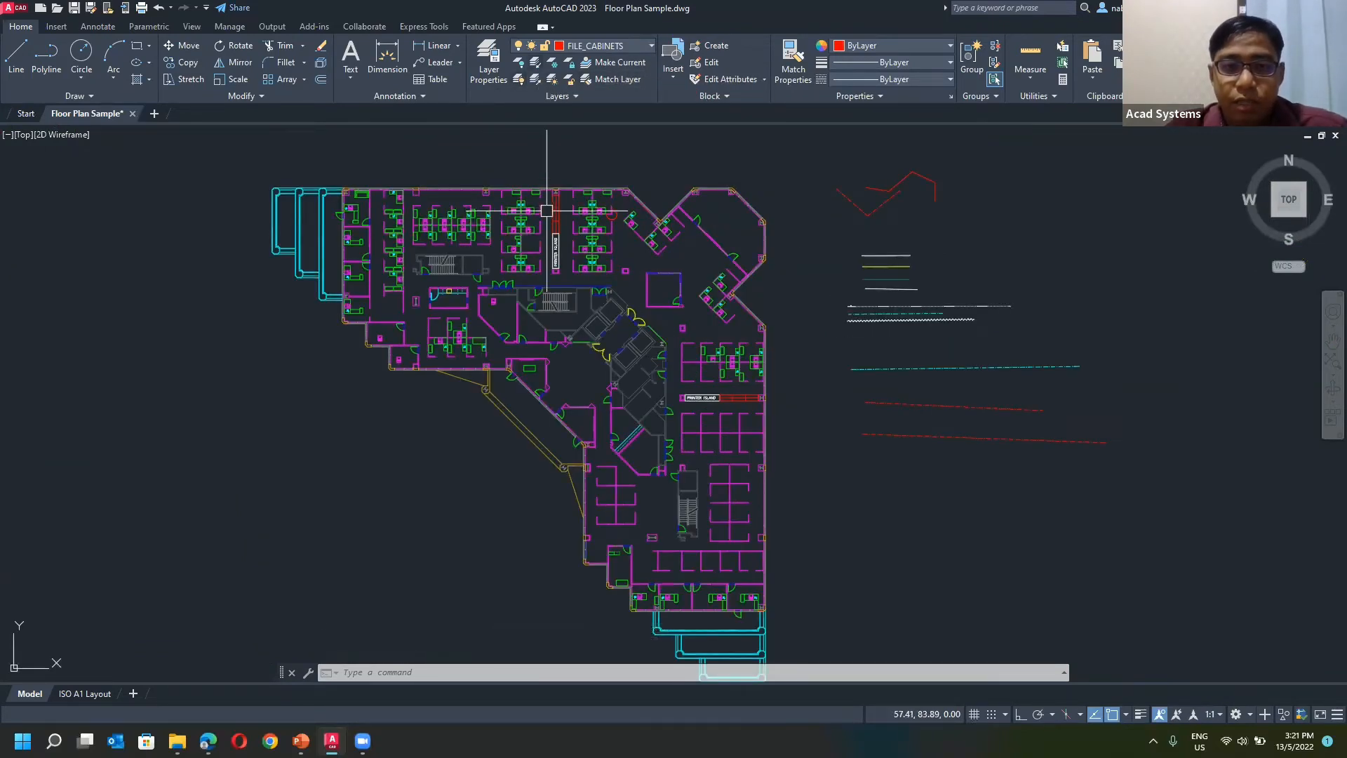
scroll(552, 158, up, 2)
scroll(552, 158, up, 2)
scroll(617, 304, up, 2)
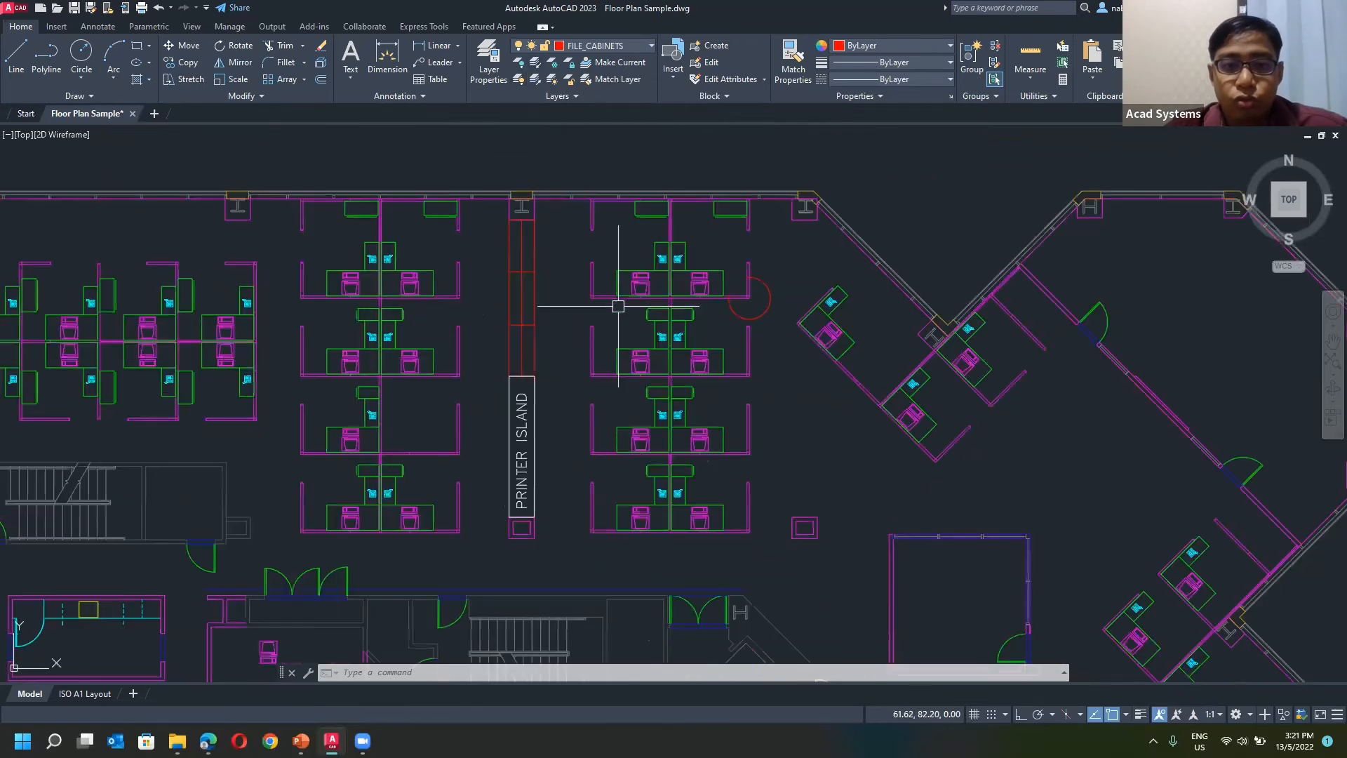
middle_drag(571, 295, 761, 185)
scroll(718, 330, down, 4)
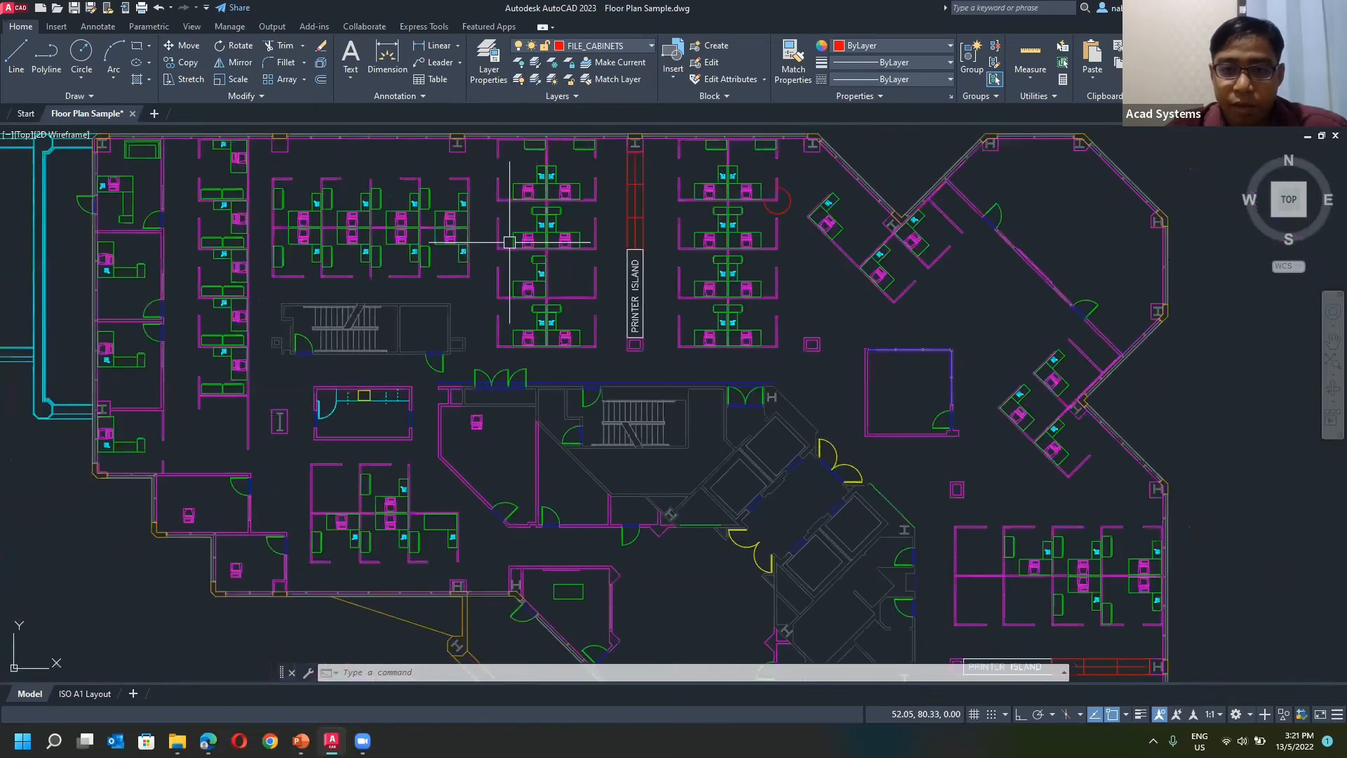
scroll(718, 331, up, 2)
click(759, 340)
click(738, 354)
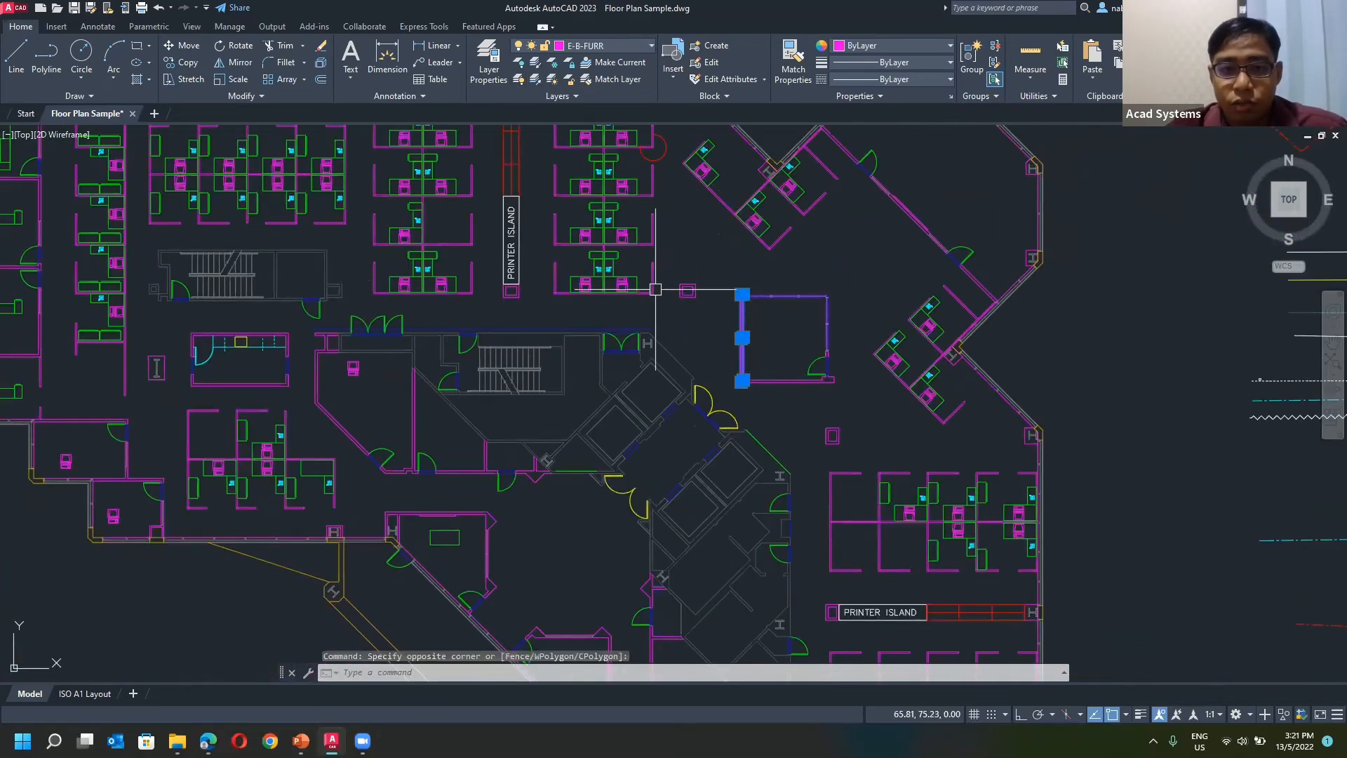
scroll(655, 287, up, 2)
key(Escape)
key(Escape)
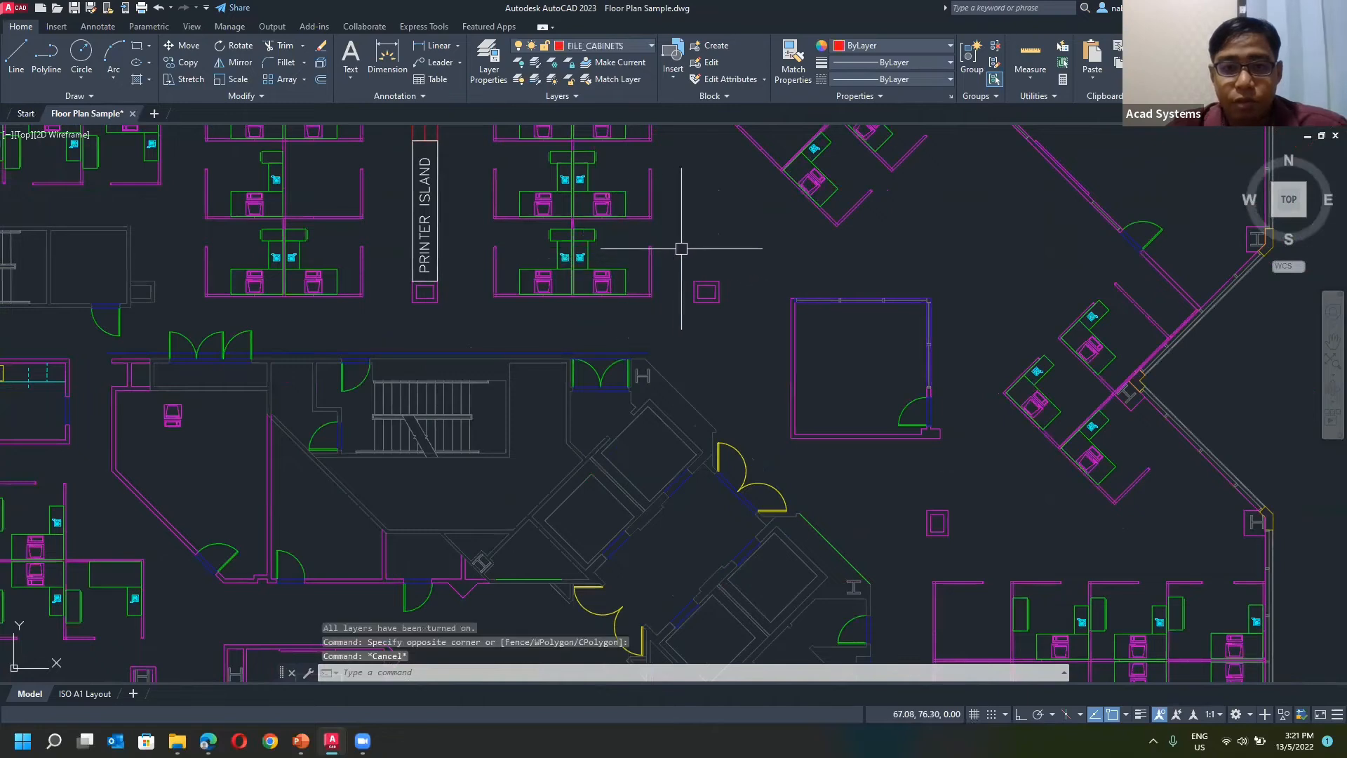
Step: Isolate the layers of the small square room's west wall and a nearby workstation desk with LAYISO
click(535, 67)
click(812, 347)
click(779, 338)
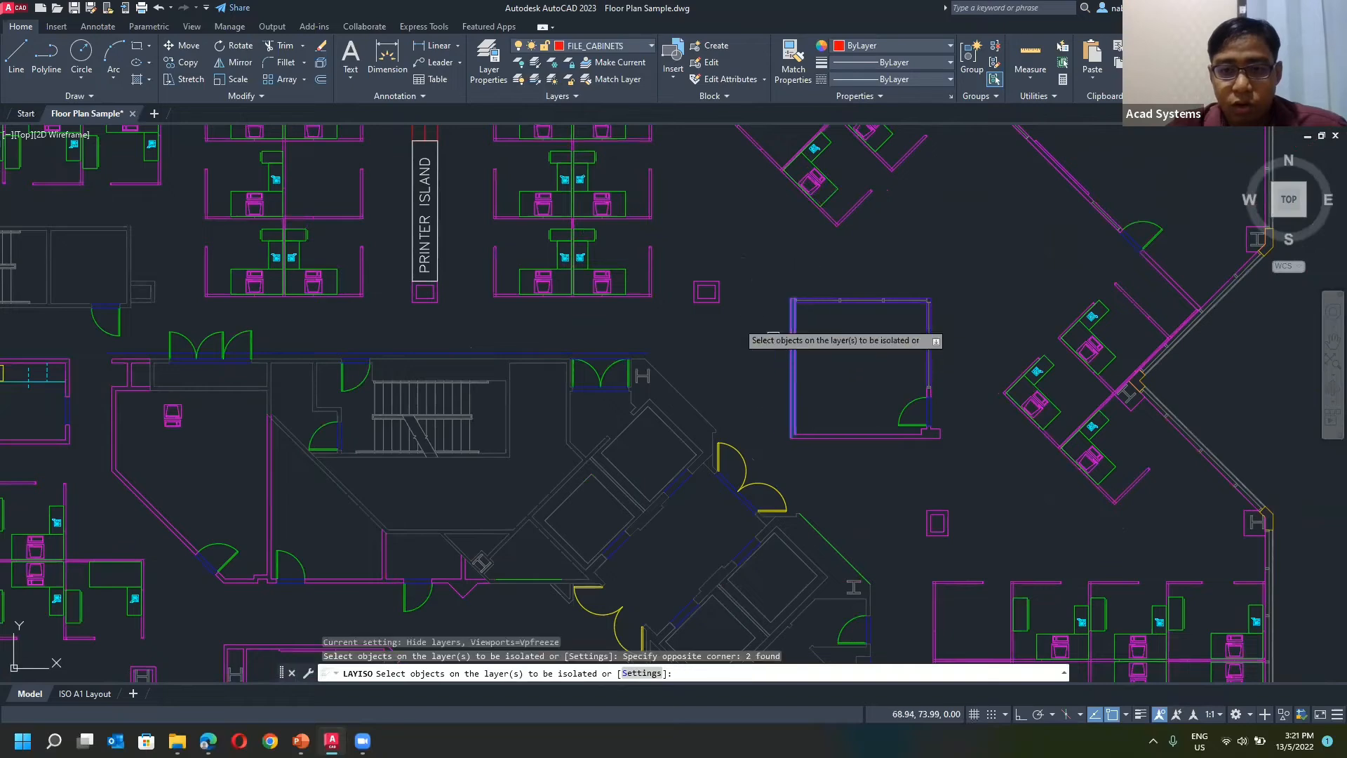
click(585, 248)
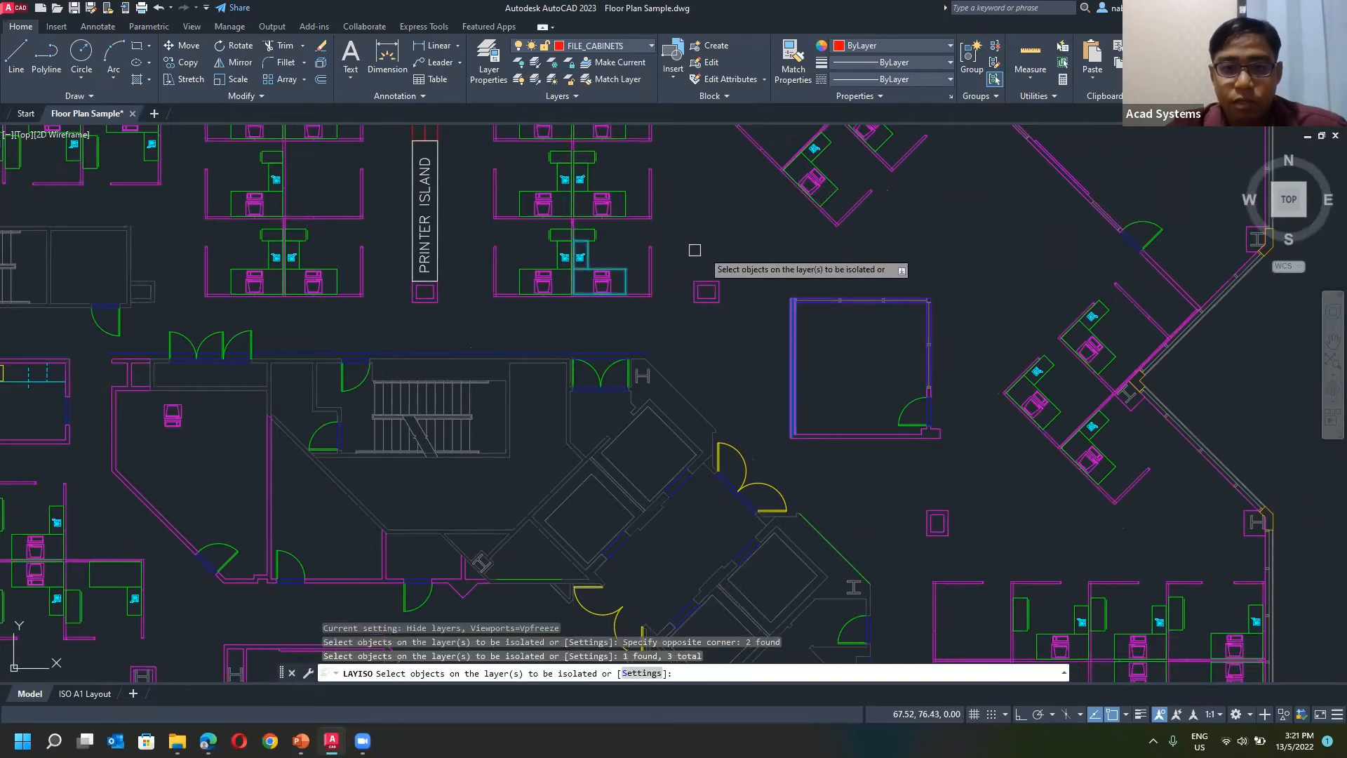
scroll(695, 250, down, 2)
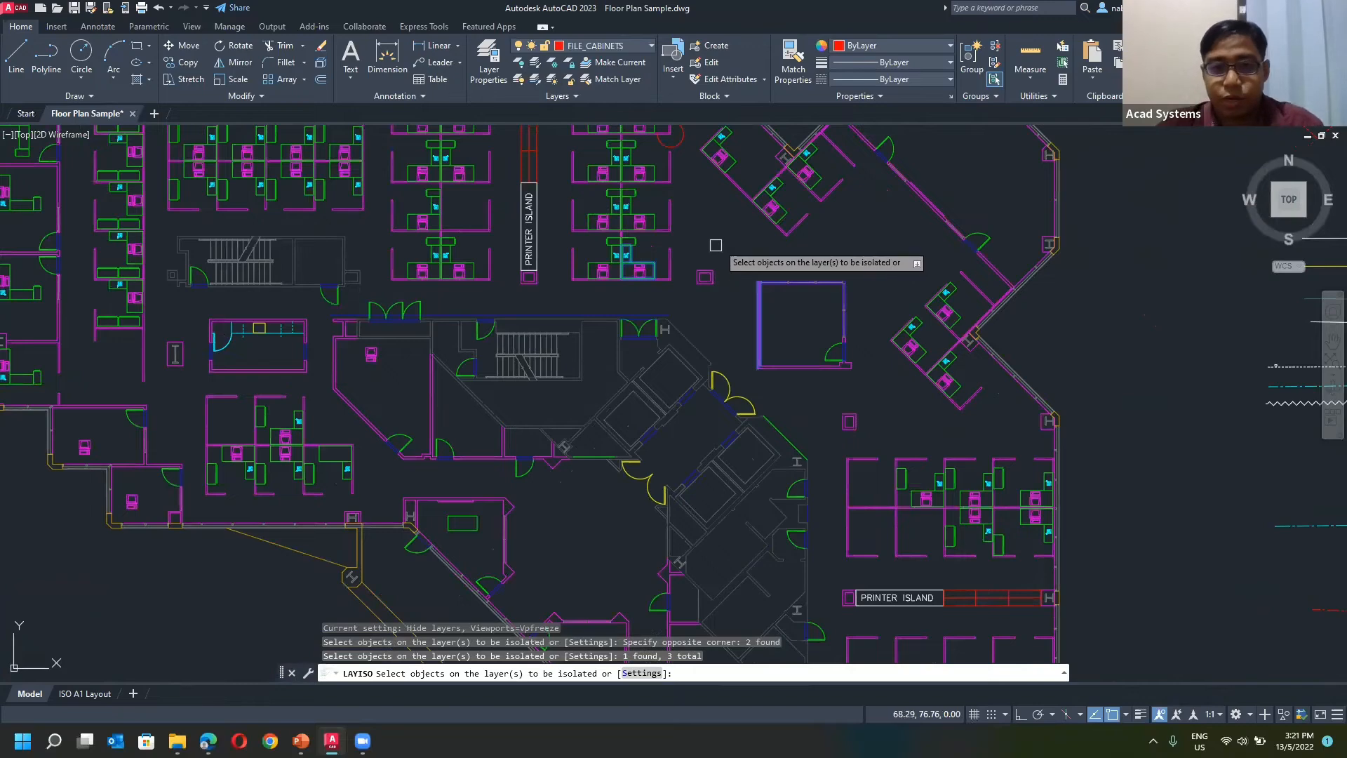
key(Return)
Step: Restore the layers hidden by the isolation with LAYUNISO
scroll(715, 239, down, 2)
scroll(701, 239, down, 2)
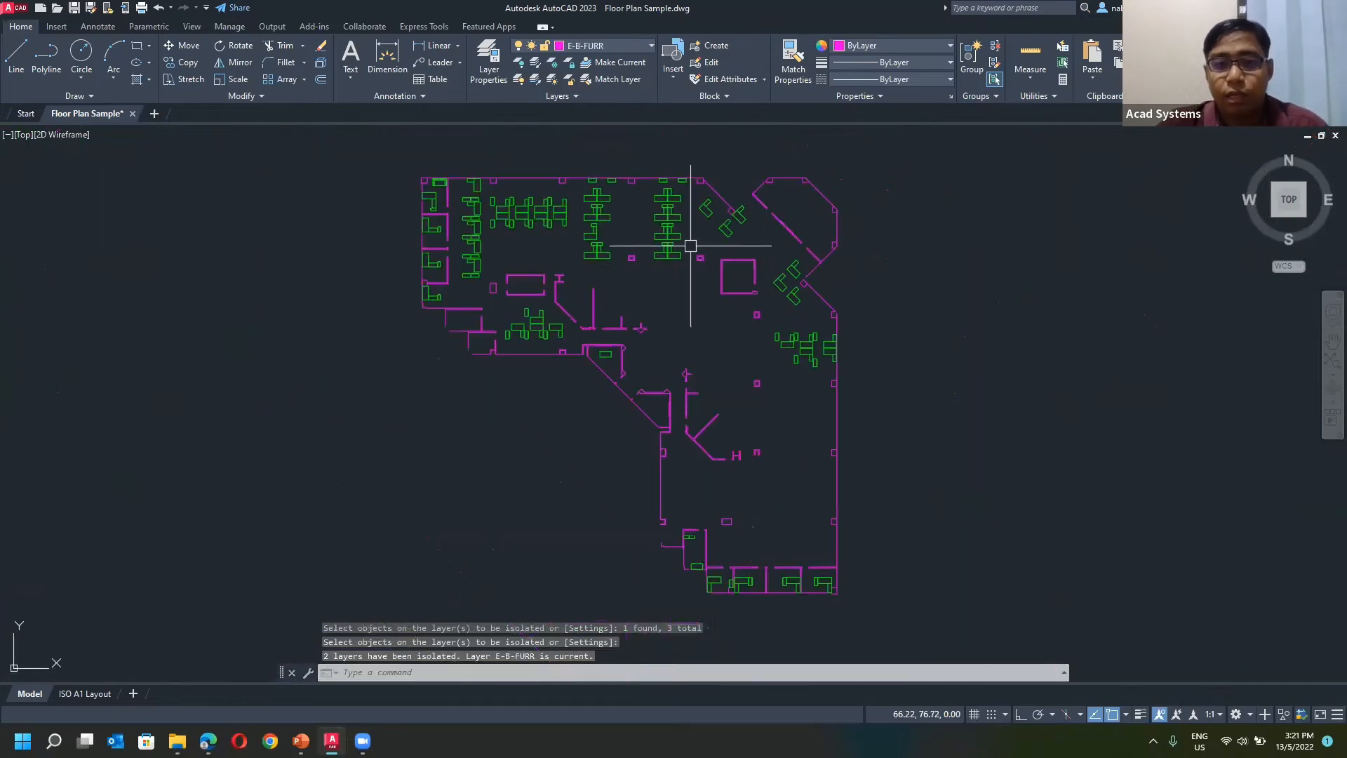
scroll(689, 232, up, 3)
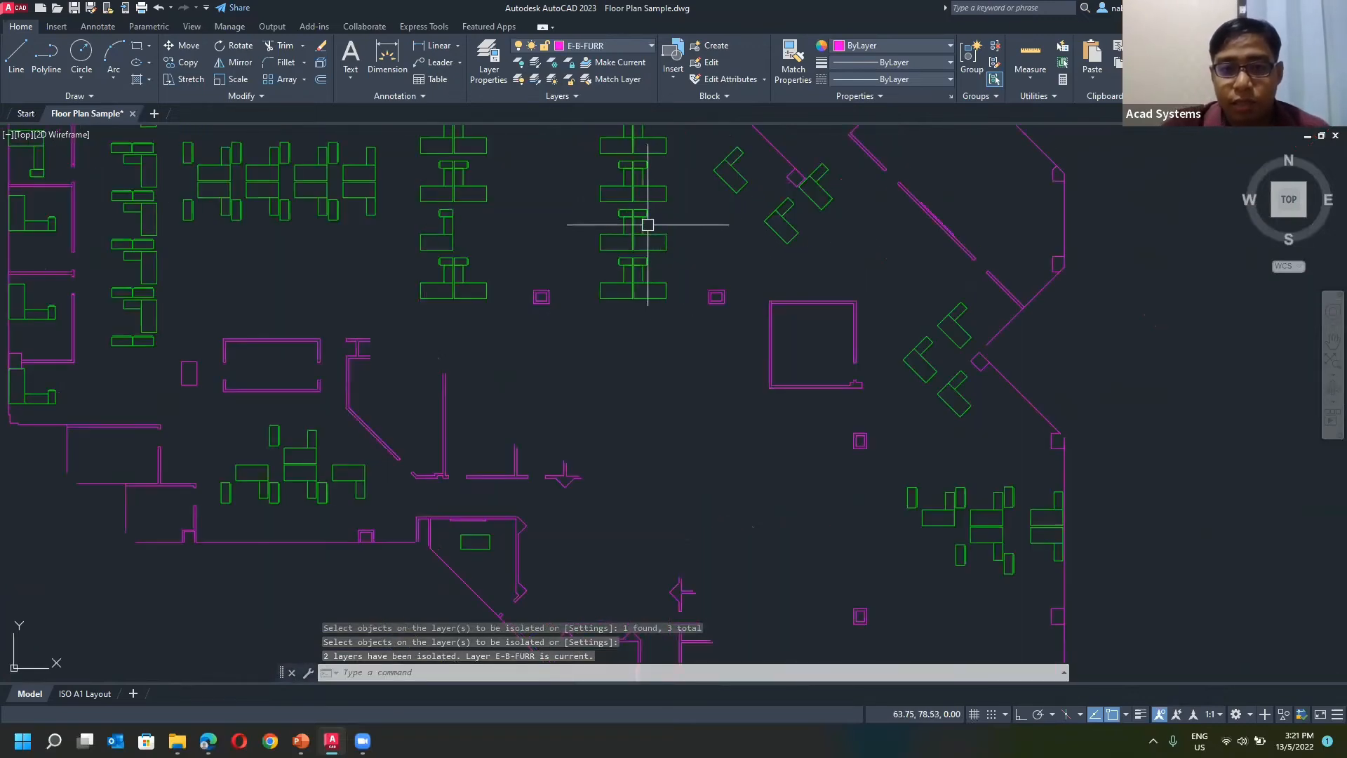
click(538, 82)
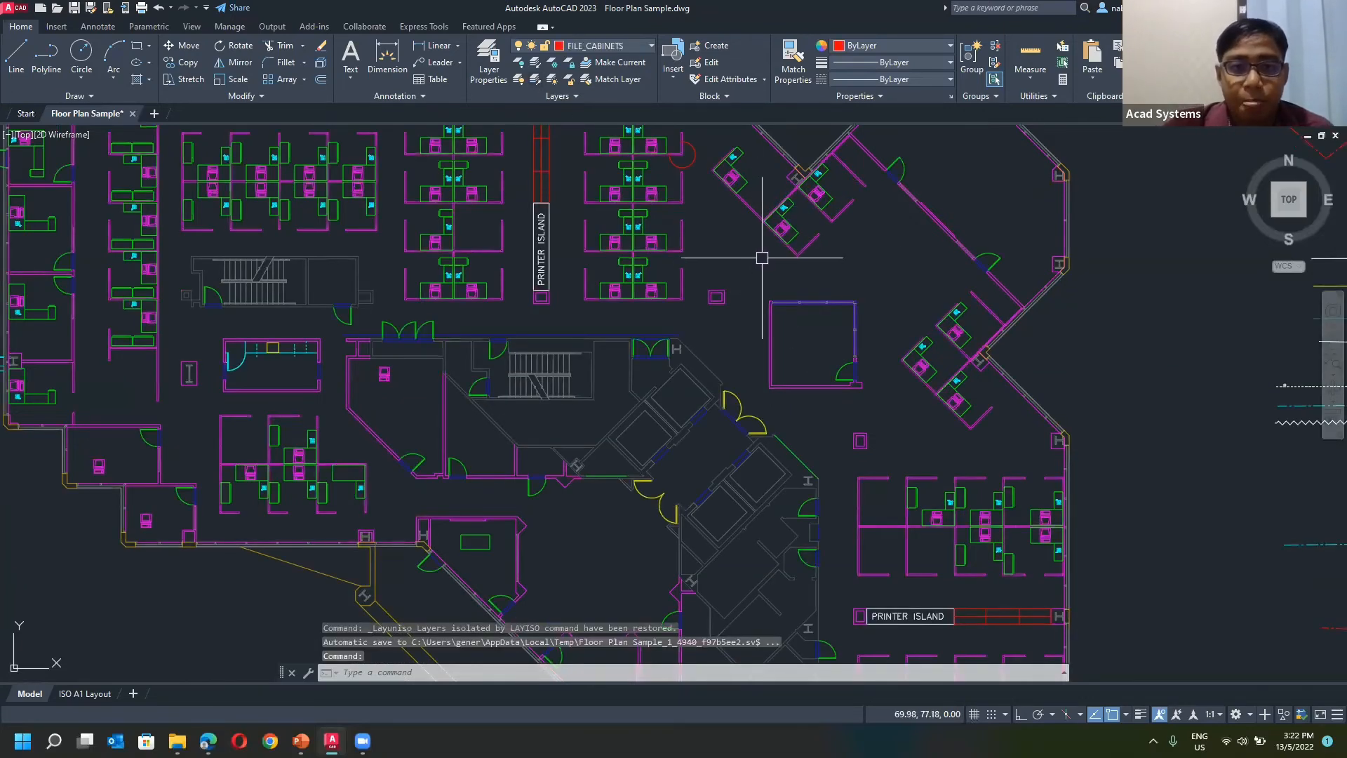
scroll(758, 258, down, 2)
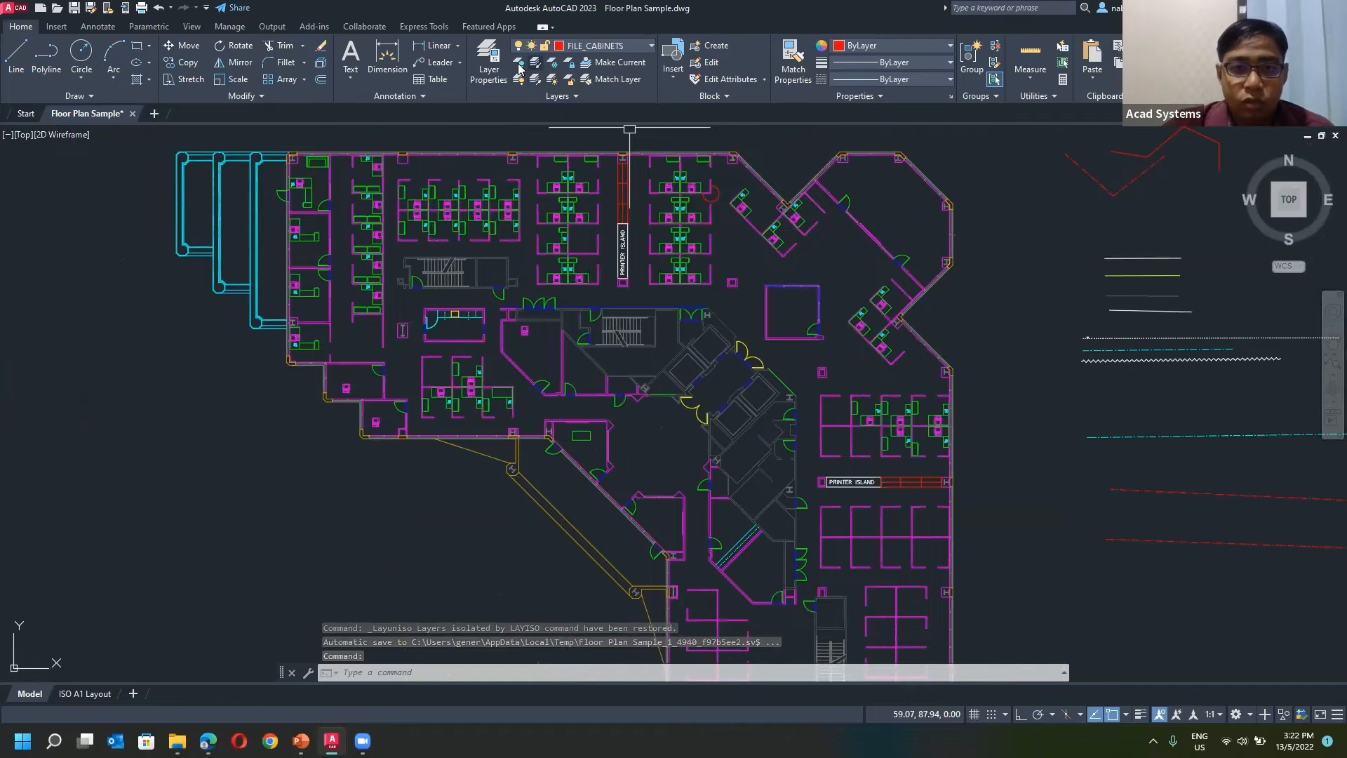
Step: Freeze the PANELS_201 layer with LAYFRZ by picking a workstation panel, and thaw all layers with LAYTHW
click(554, 68)
click(539, 184)
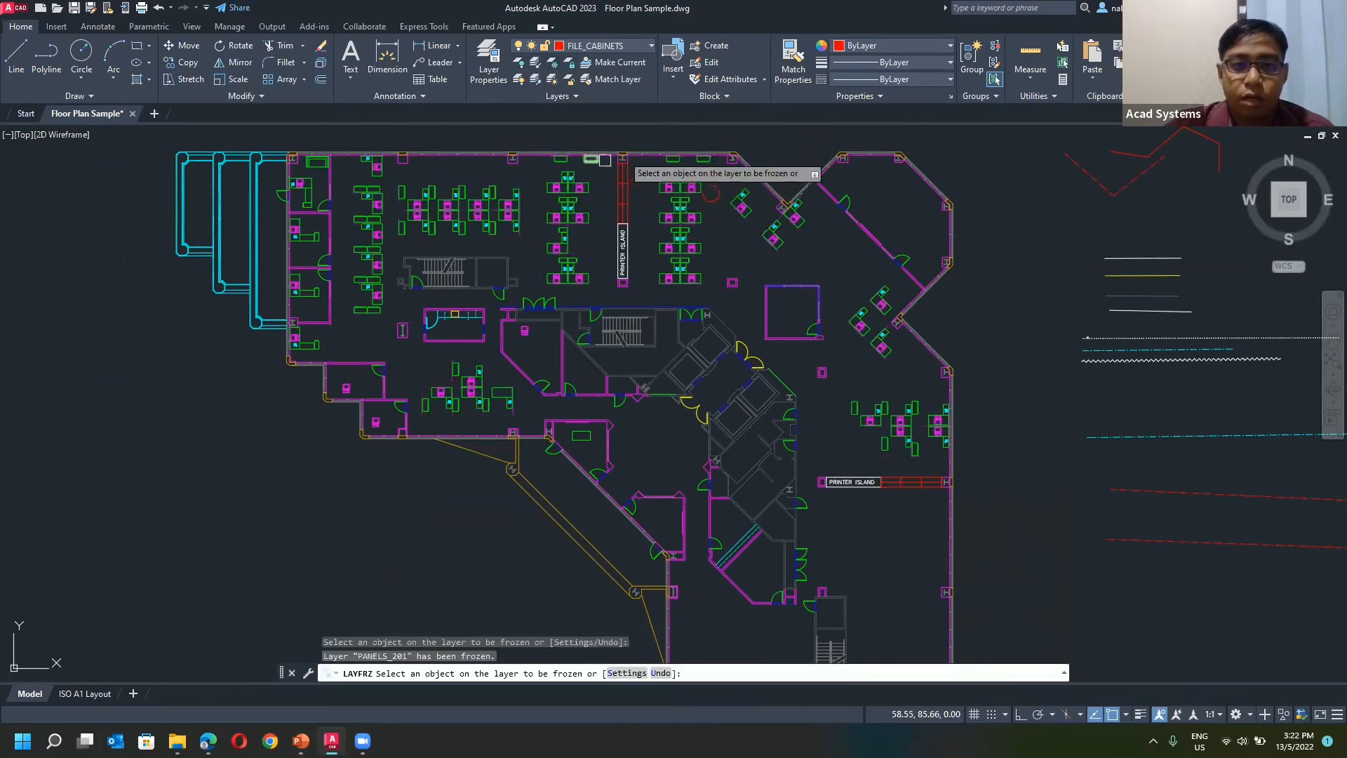
click(553, 79)
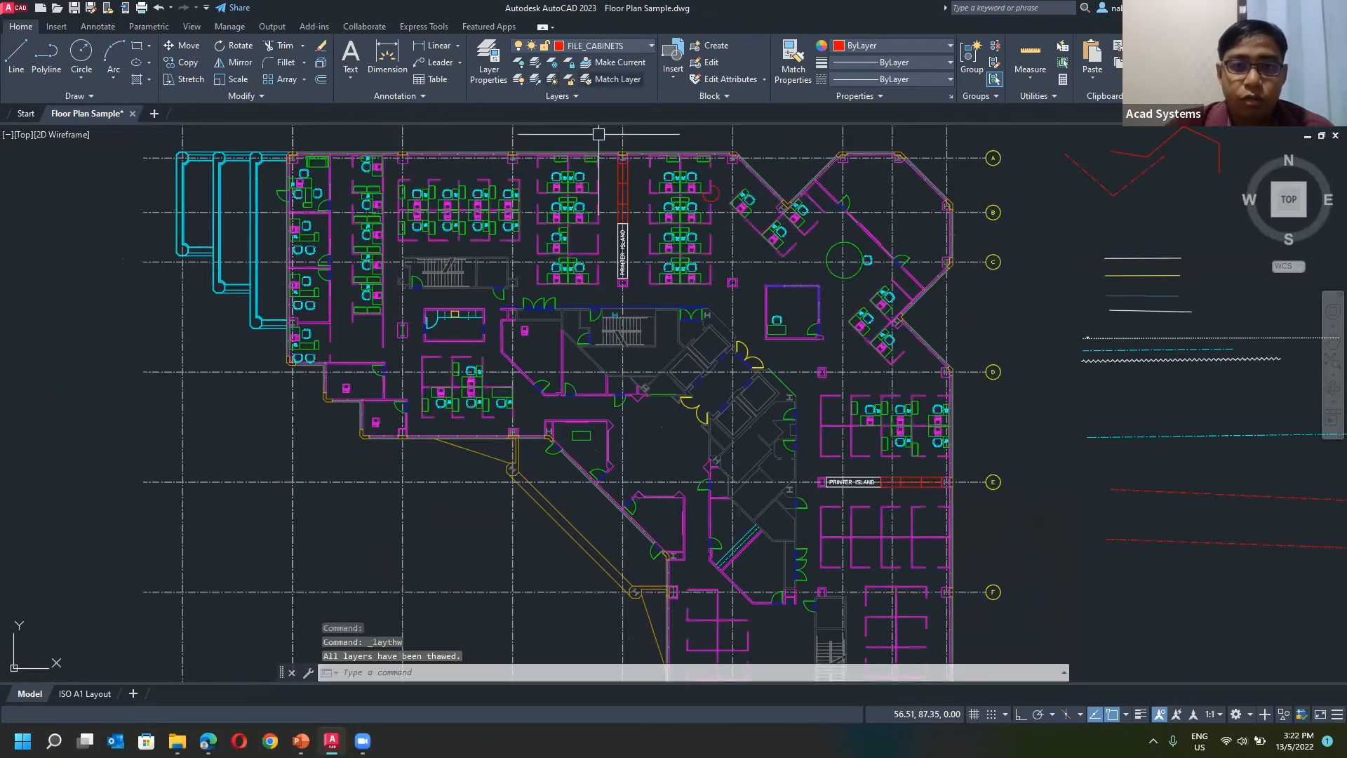
scroll(646, 191, down, 3)
scroll(723, 177, up, 3)
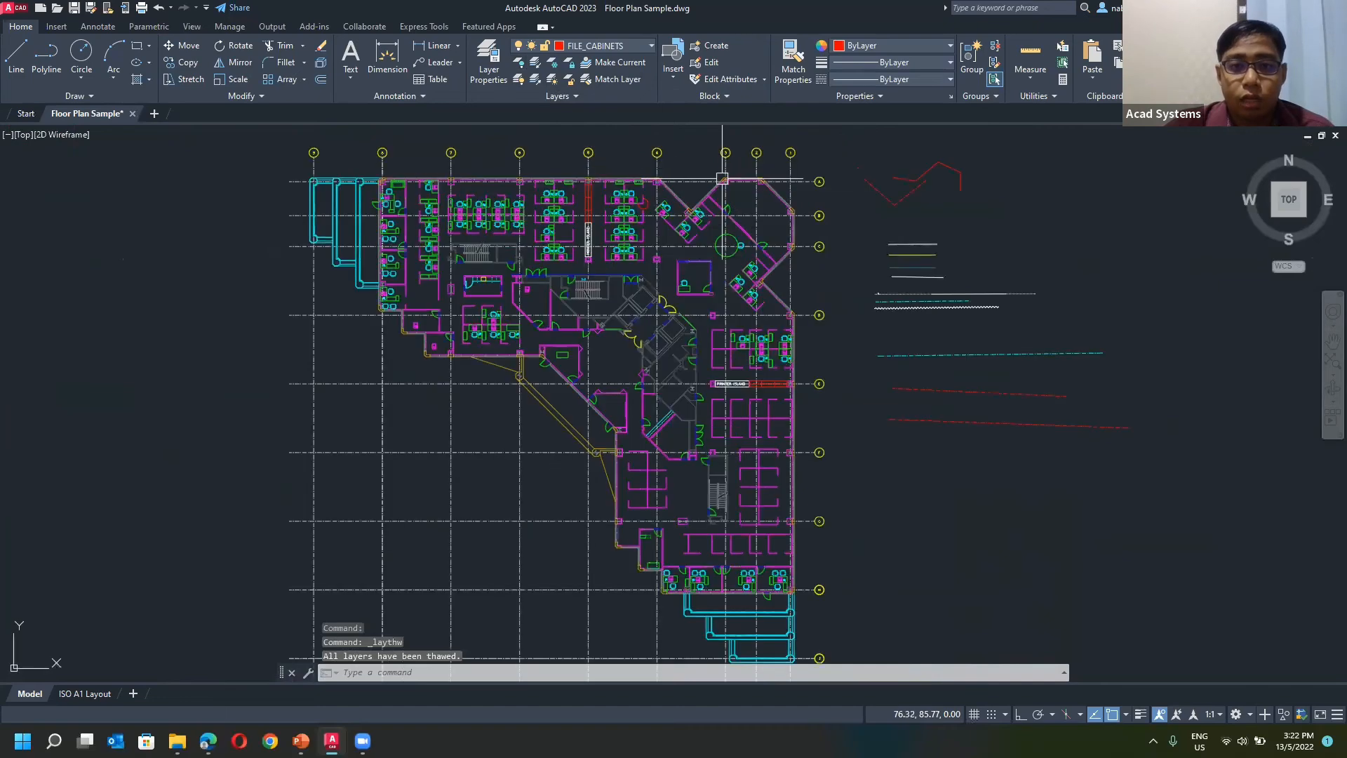
Step: Freeze the grid line layer and the GRID-08 grid bubble layer with LAYFRZ, using grid 5 as the reference
middle_drag(649, 178, 750, 210)
scroll(620, 197, up, 4)
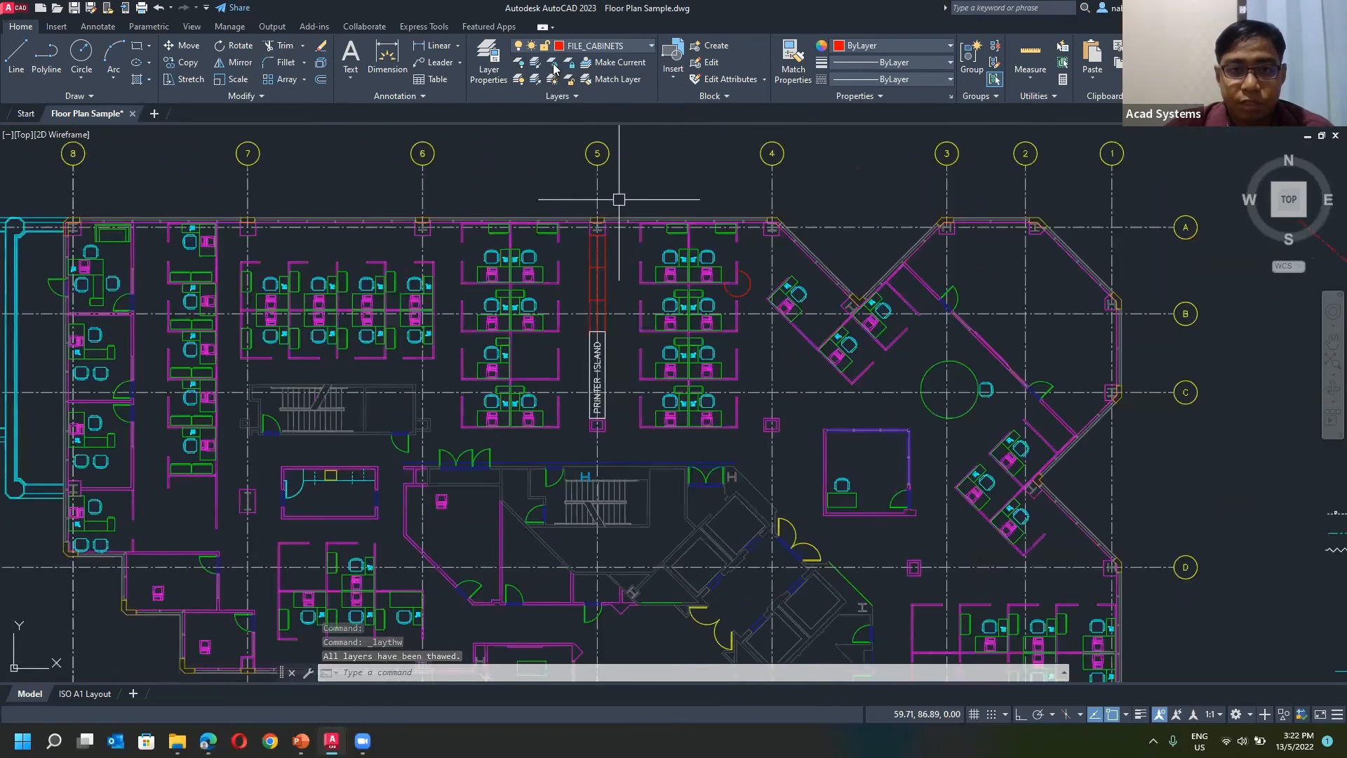
scroll(544, 132, down, 5)
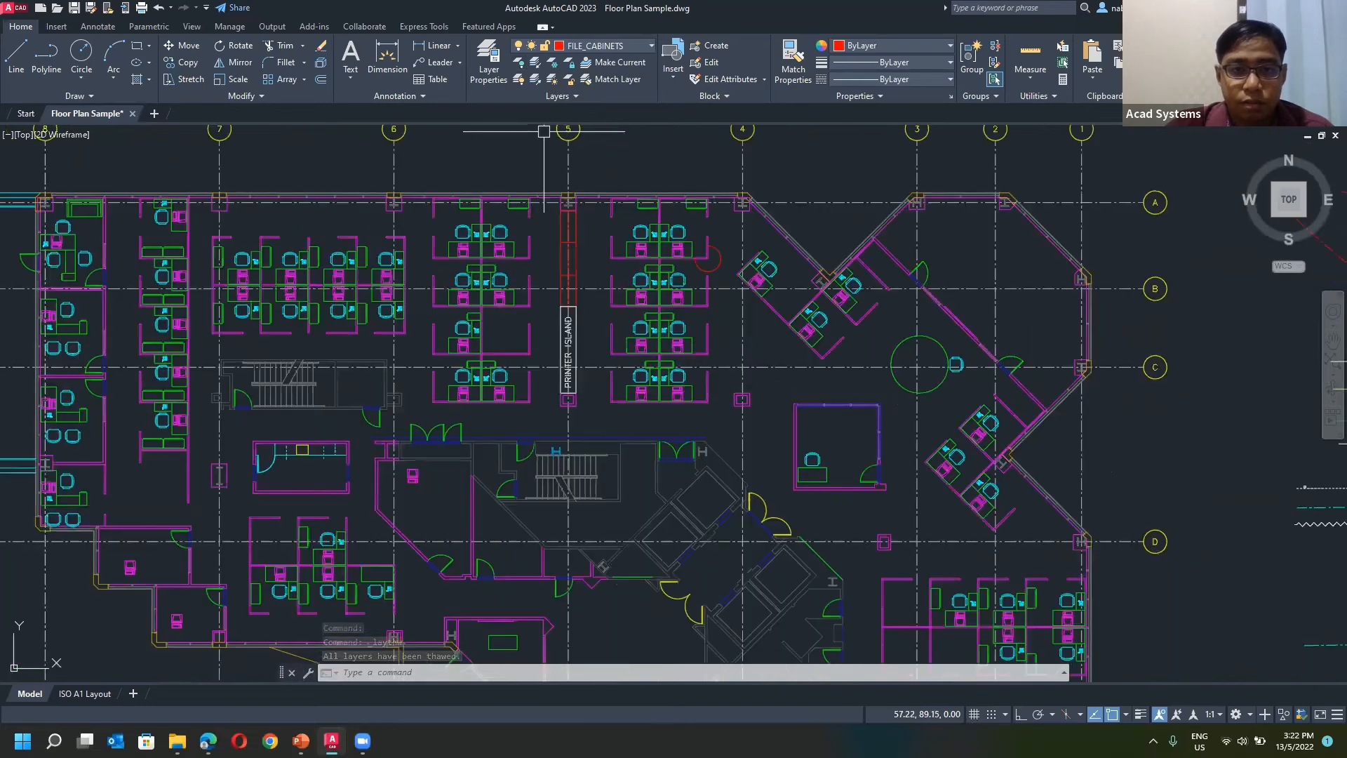
click(551, 62)
click(560, 132)
click(561, 132)
scroll(558, 211, down, 4)
key(Escape)
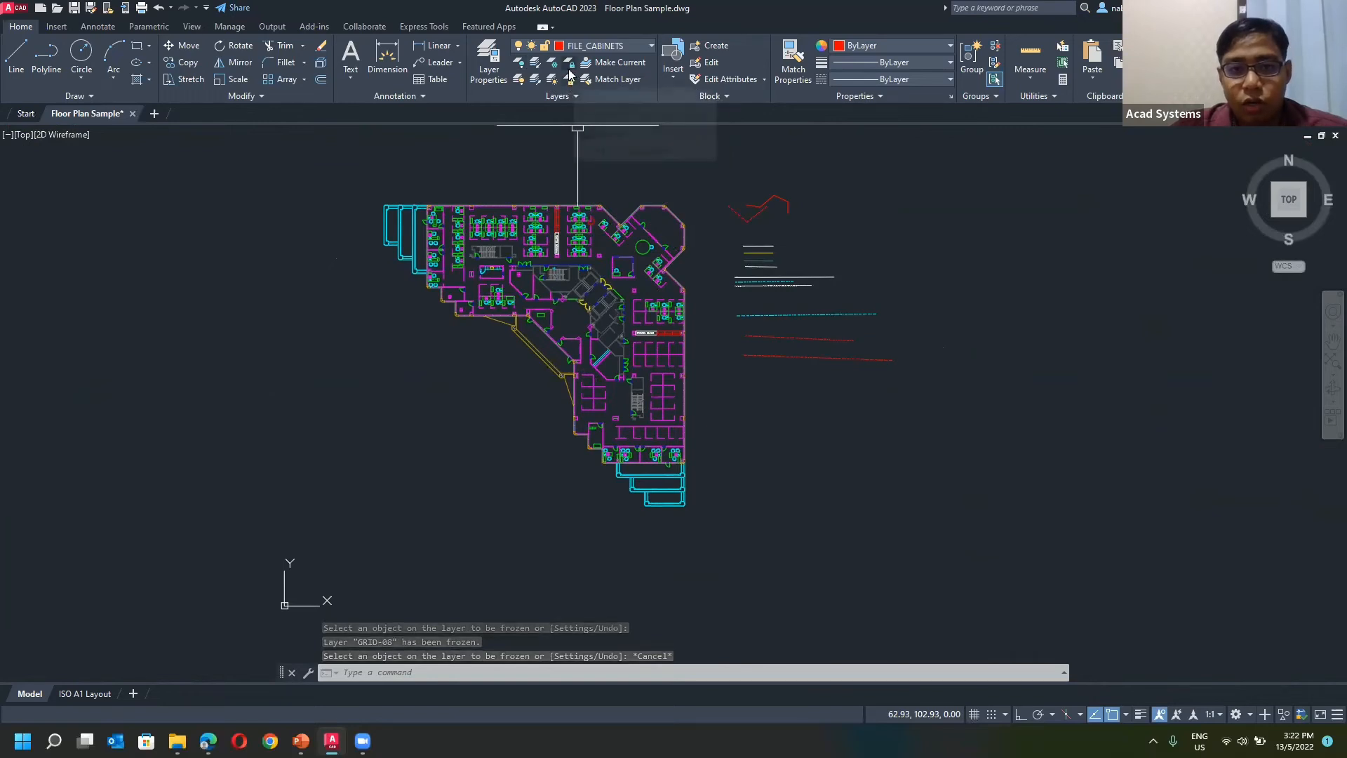
click(620, 49)
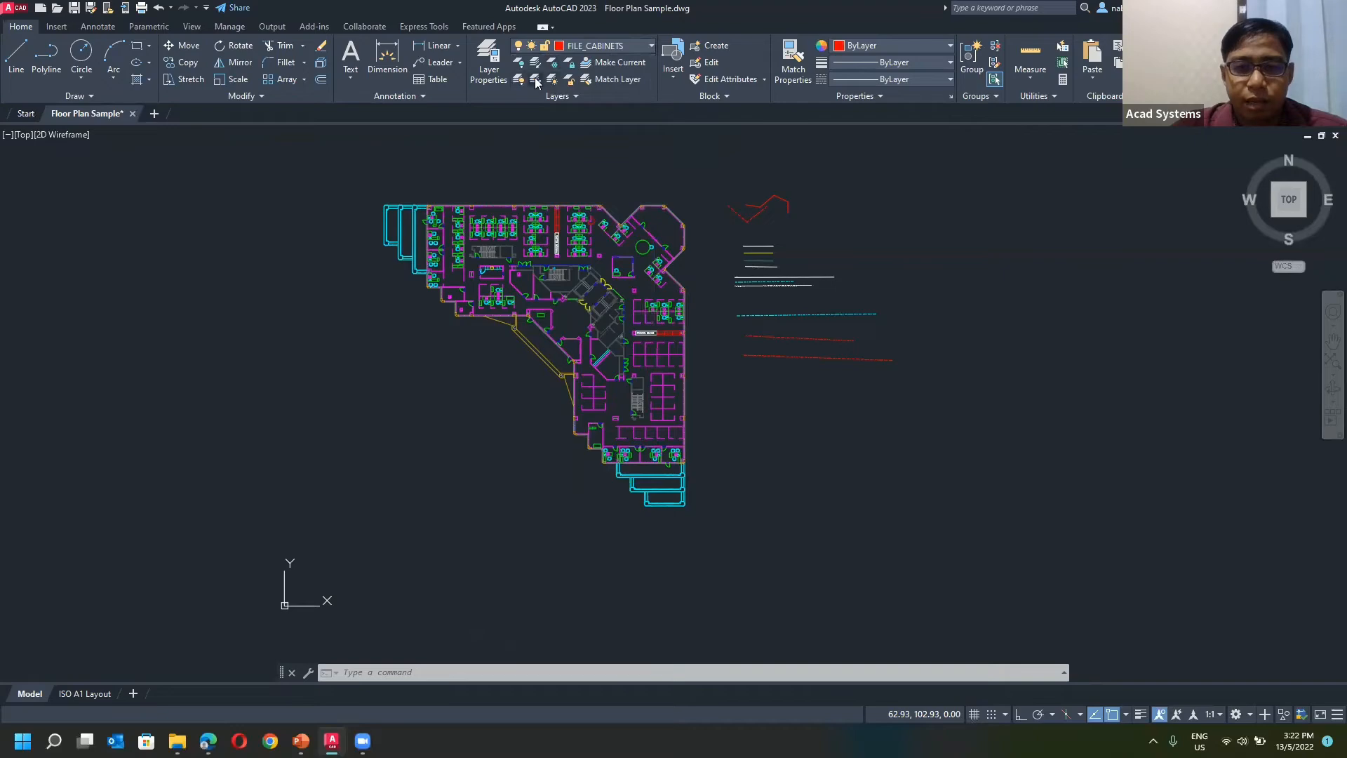
scroll(595, 244, up, 4)
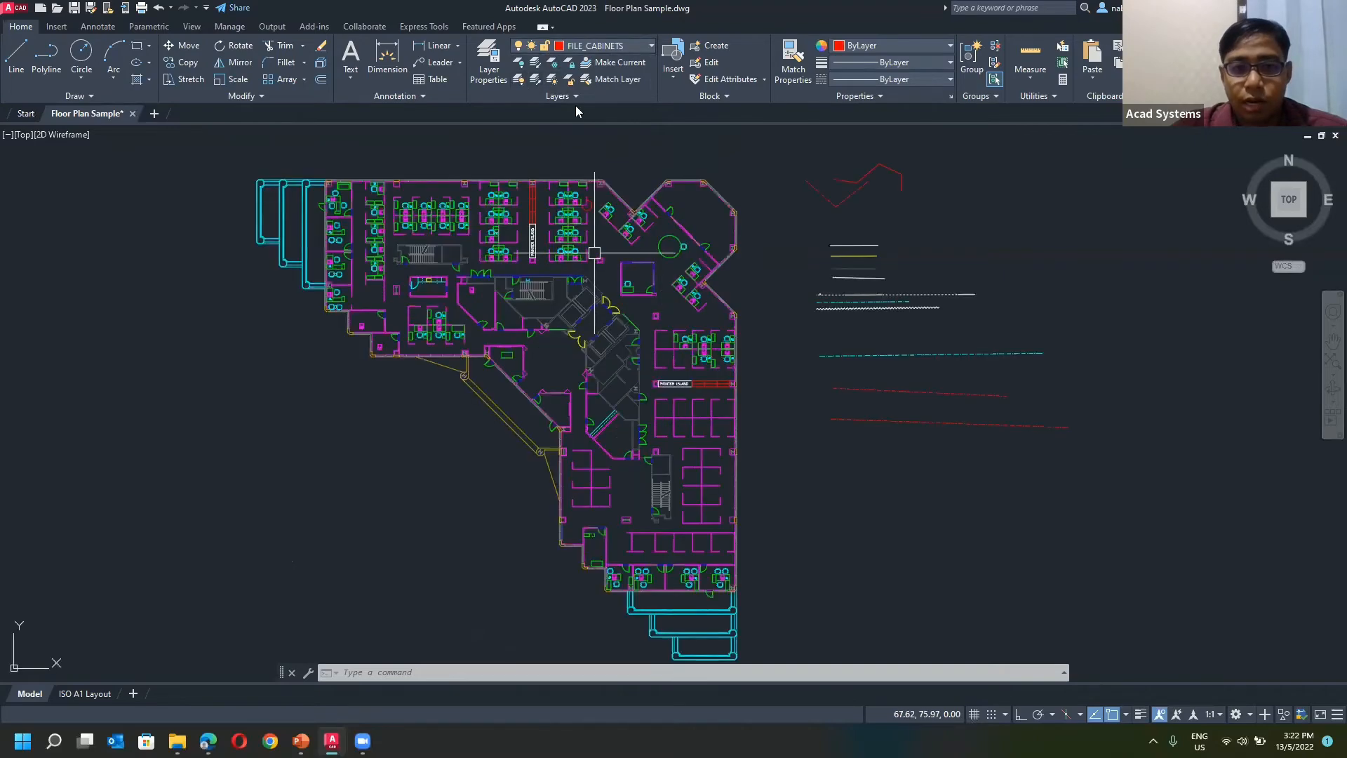
scroll(588, 188, up, 2)
scroll(588, 187, up, 2)
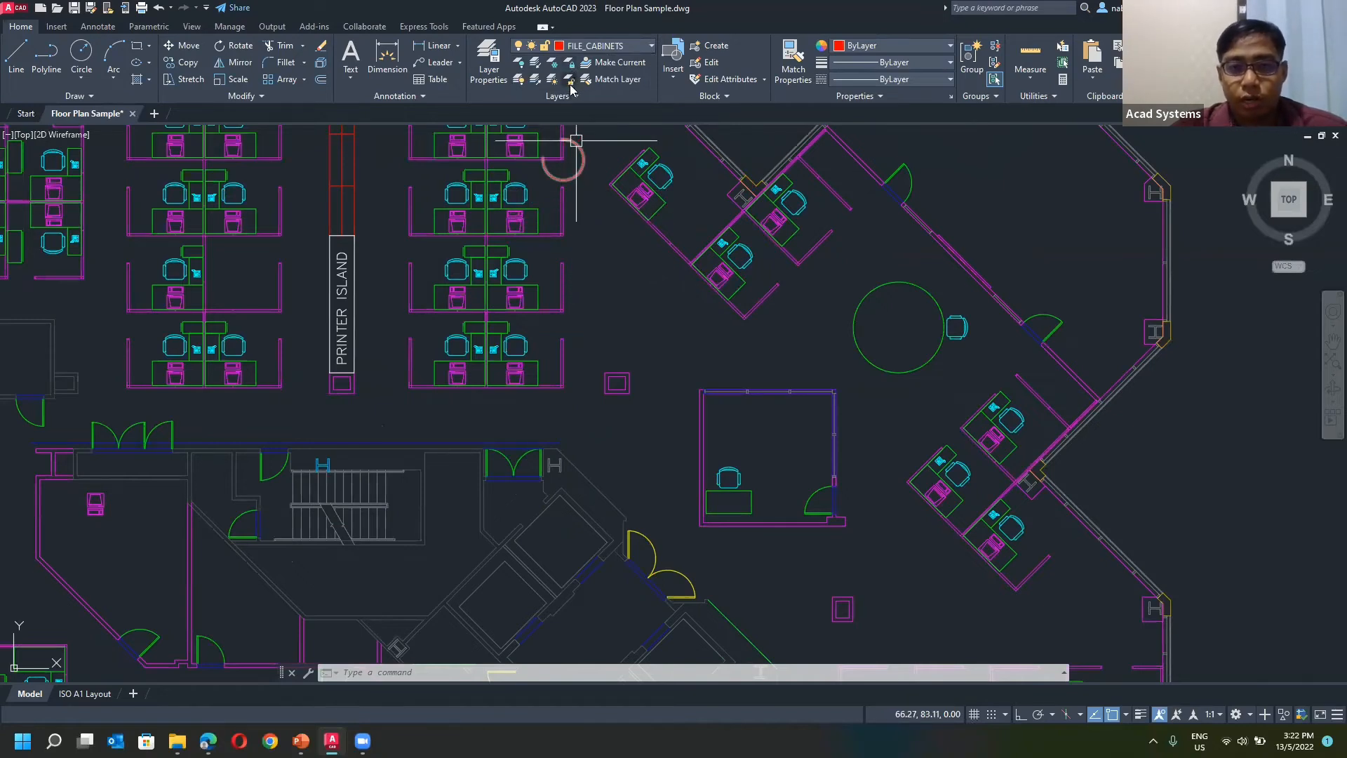
scroll(738, 242, down, 1)
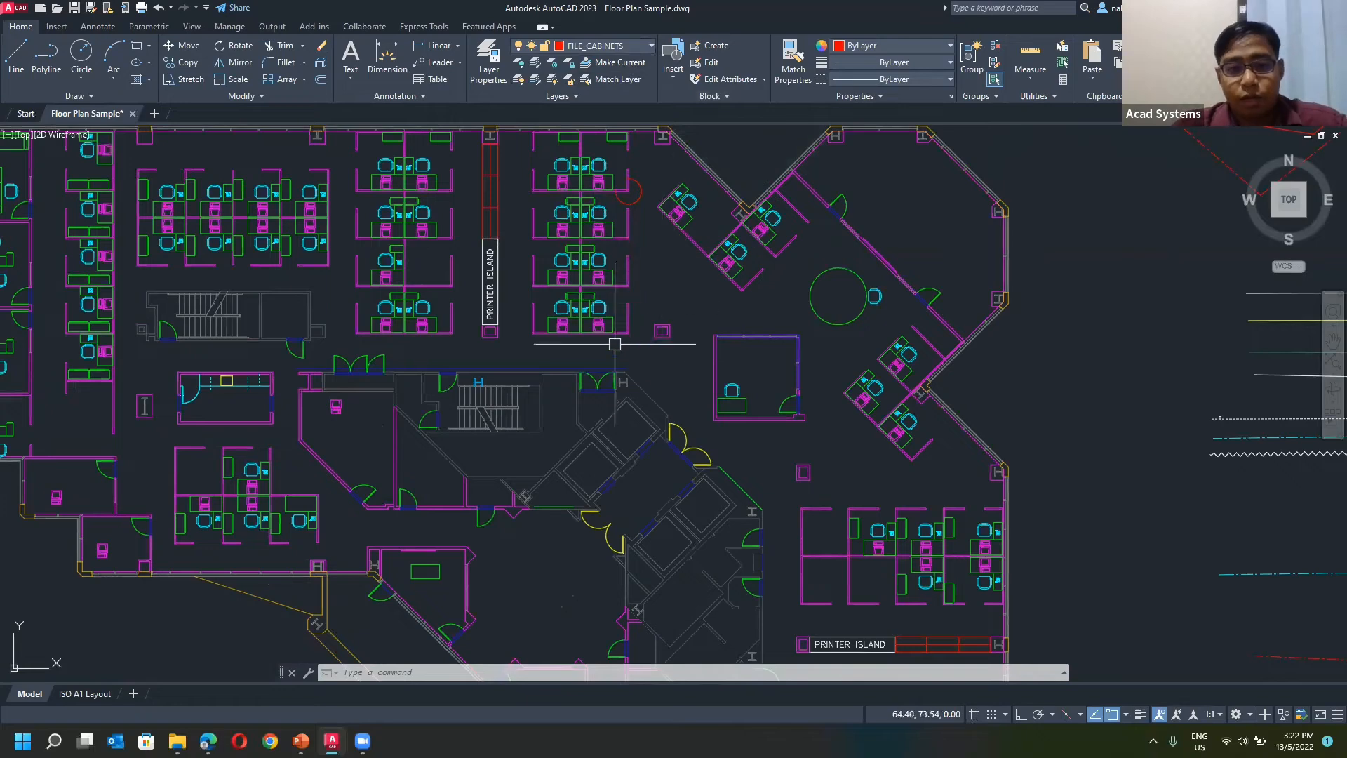
key(Escape)
key(Escape)
key(Escape)
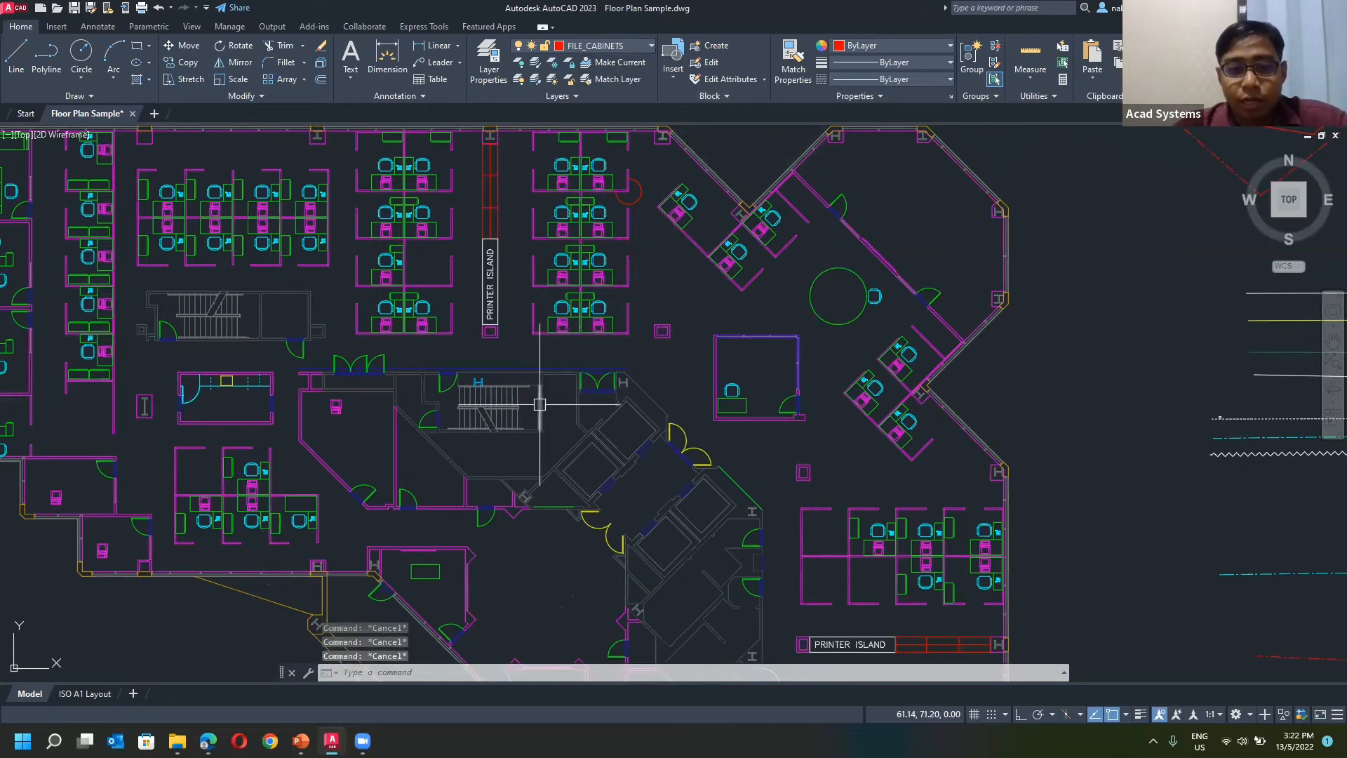
Step: Make E-B-CORE the current layer by picking a grey object at the edge of the building core
scroll(542, 414, up, 2)
middle_drag(592, 418, 518, 235)
scroll(987, 315, down, 2)
middle_drag(950, 326, 589, 349)
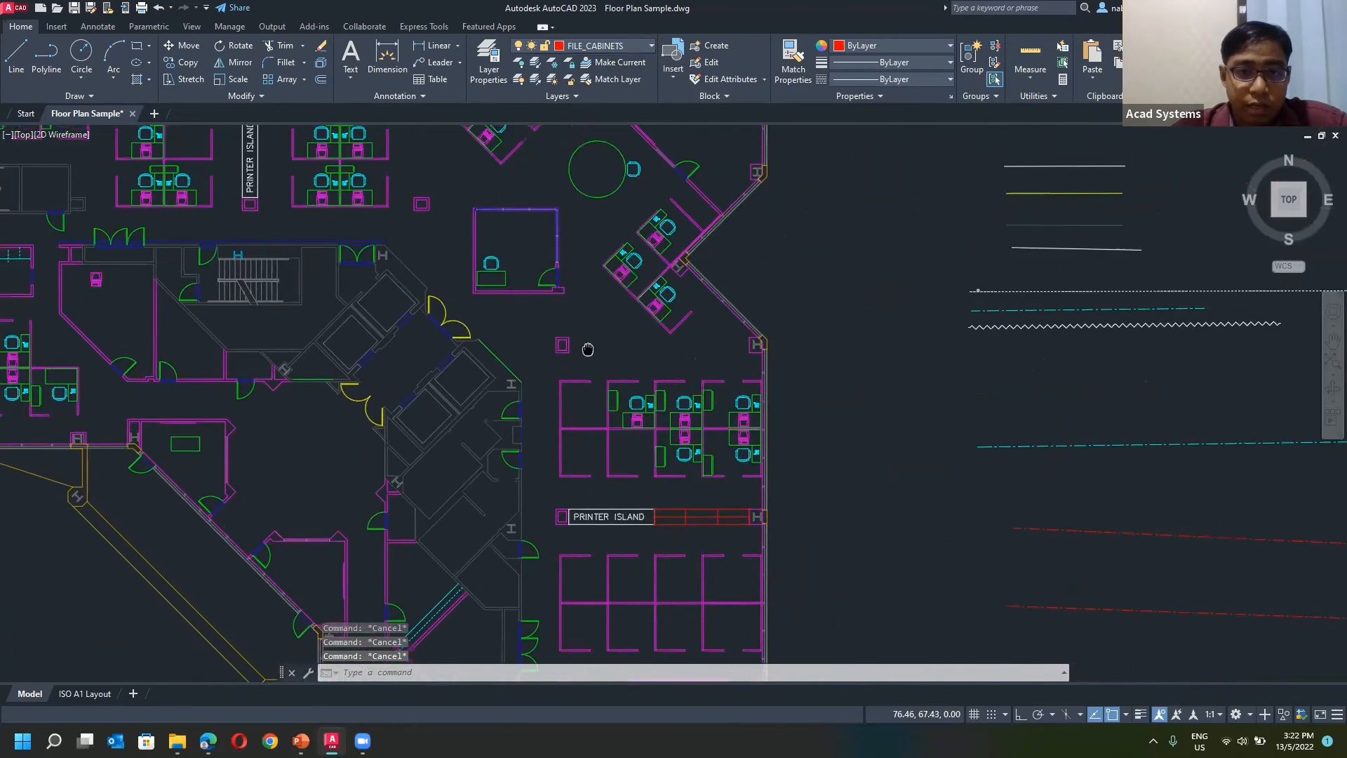
scroll(686, 339, up, 2)
click(618, 62)
click(391, 404)
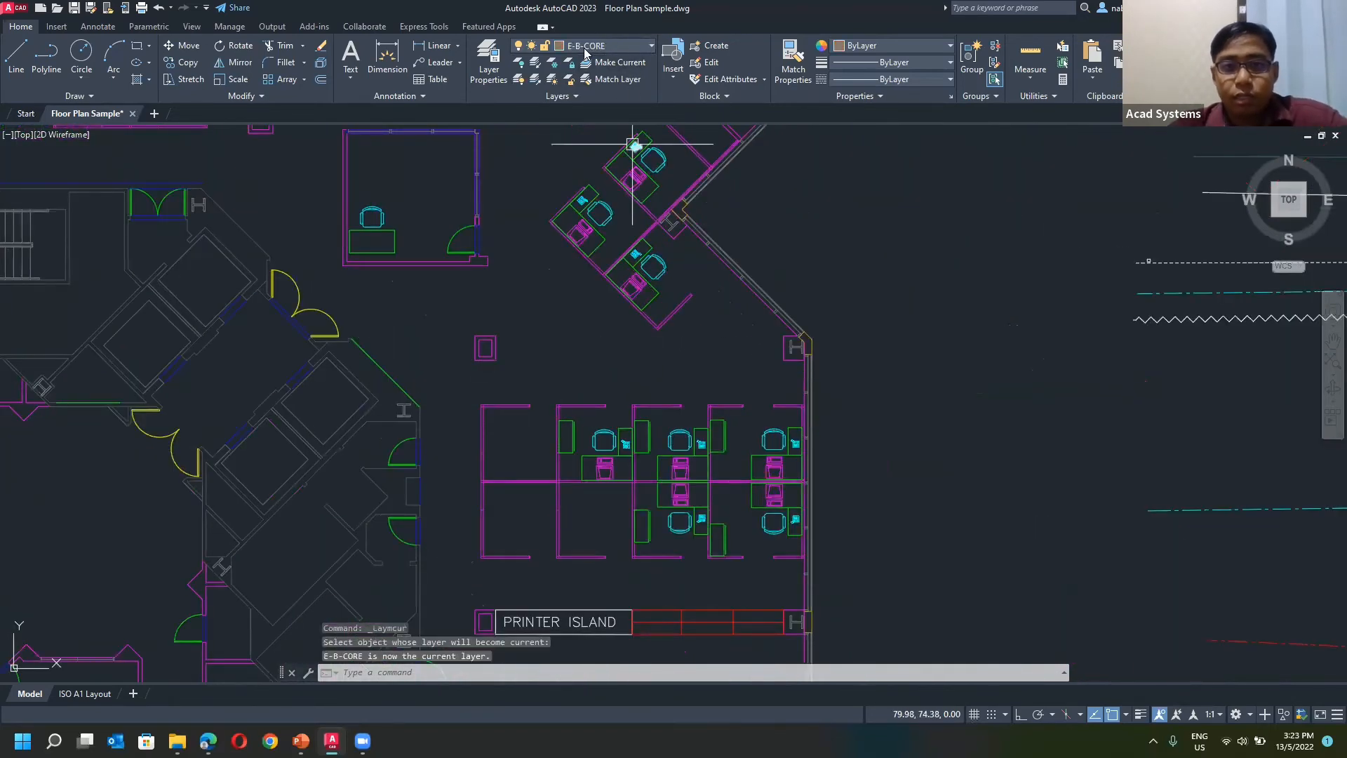
Step: Draw a two-segment line on the current layer in the empty area outside the building's east wall
click(17, 54)
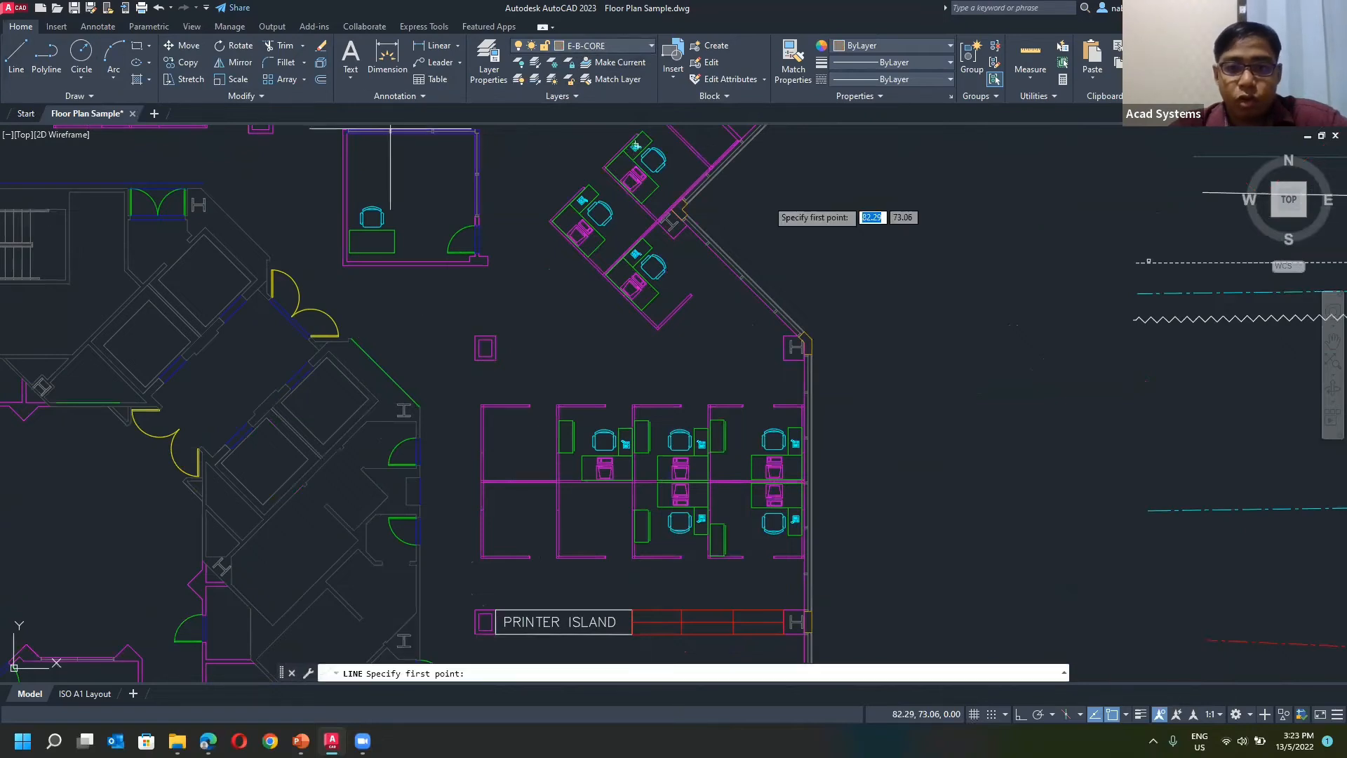
click(831, 228)
click(943, 226)
right_click(906, 282)
click(926, 292)
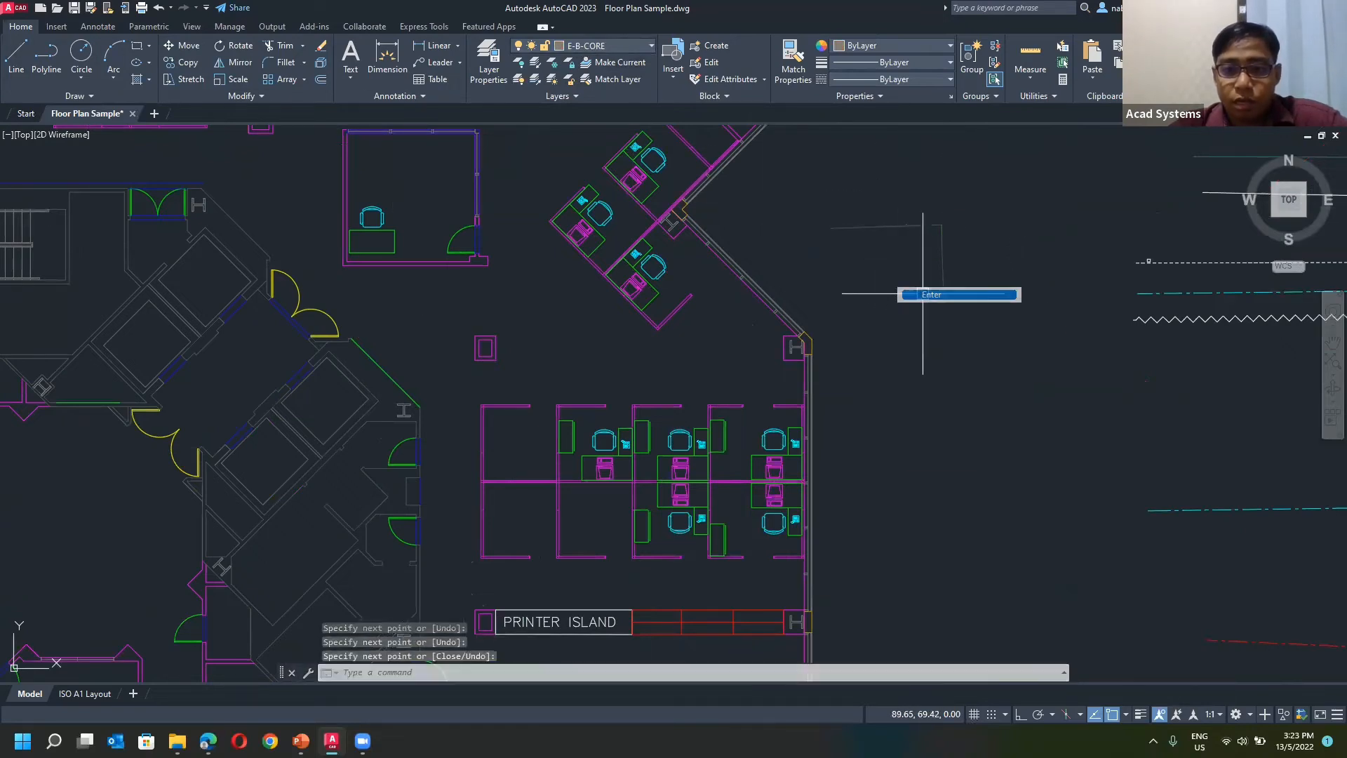
Step: Make FURNITURE the current layer by picking the green desk of an angled workstation near the east wall
scroll(679, 277, up, 2)
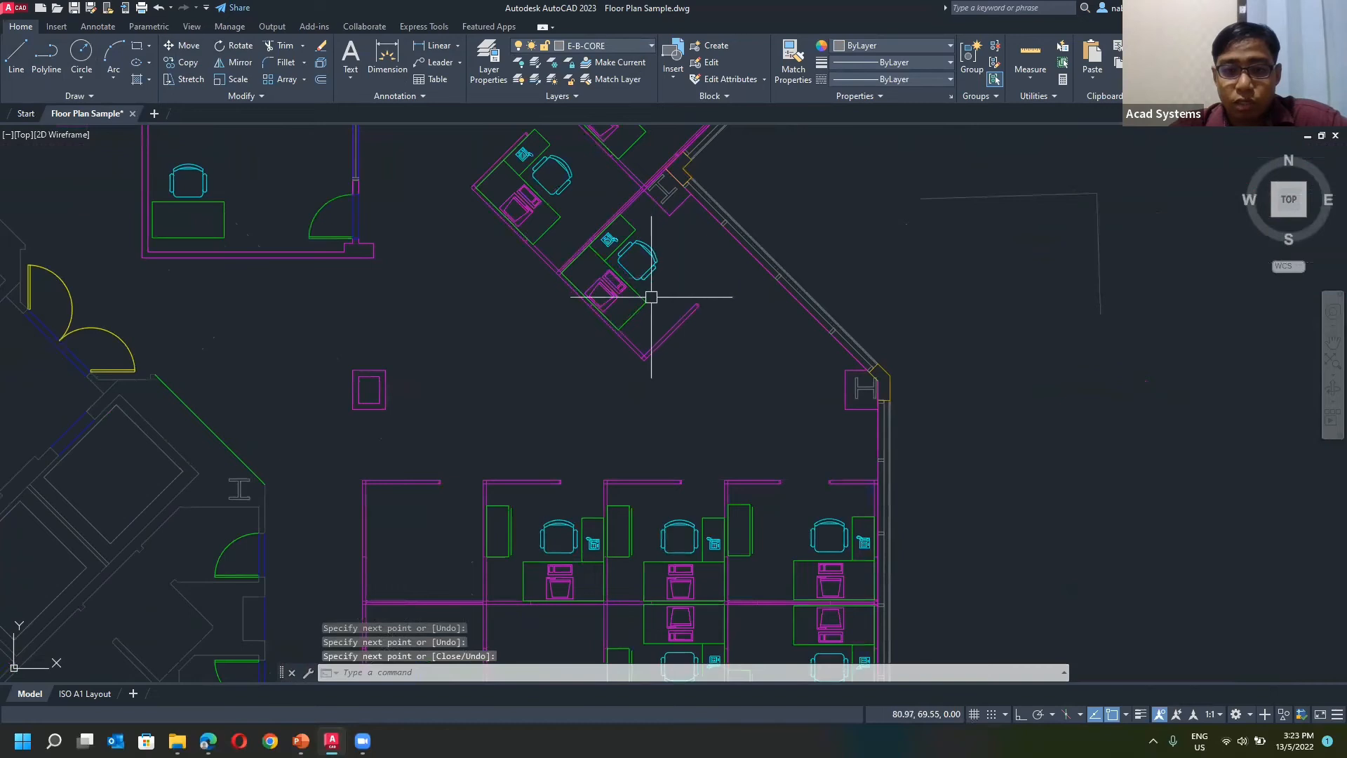
click(624, 66)
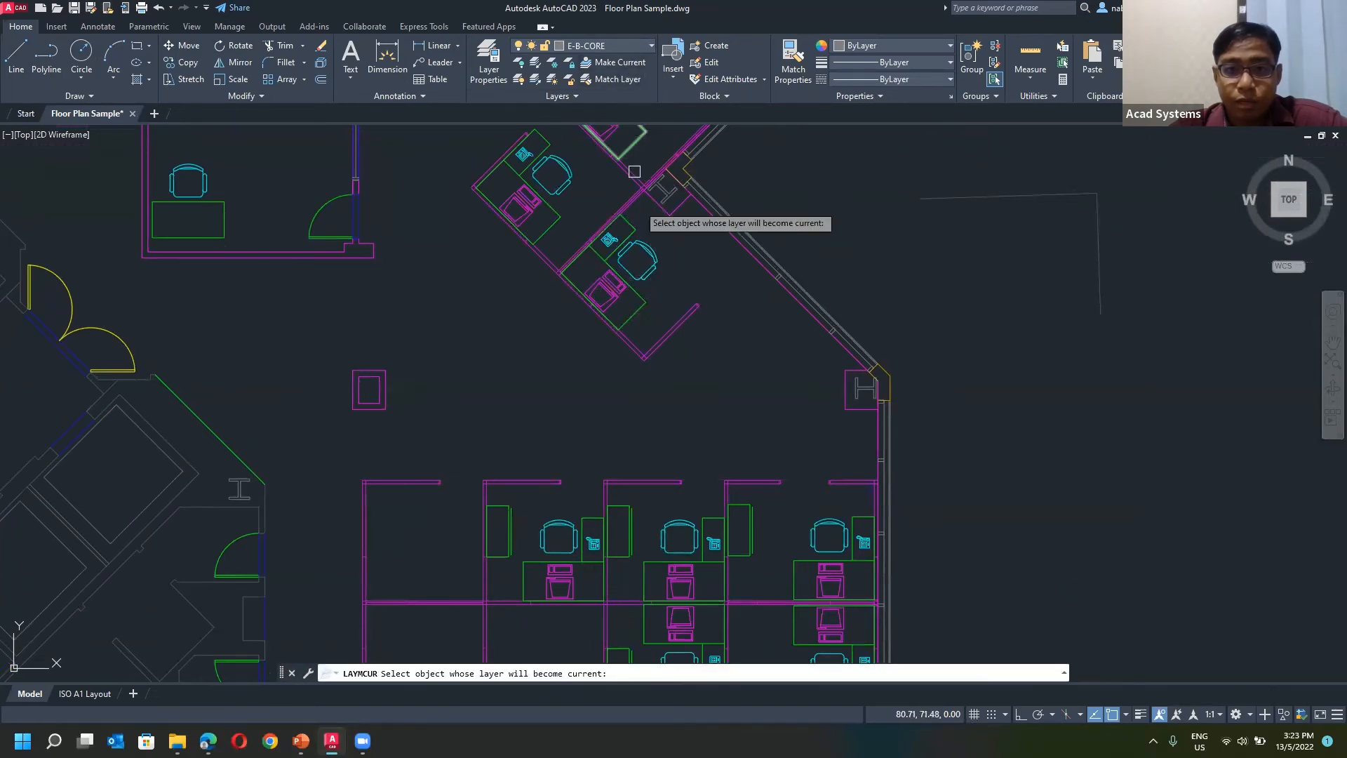
click(617, 292)
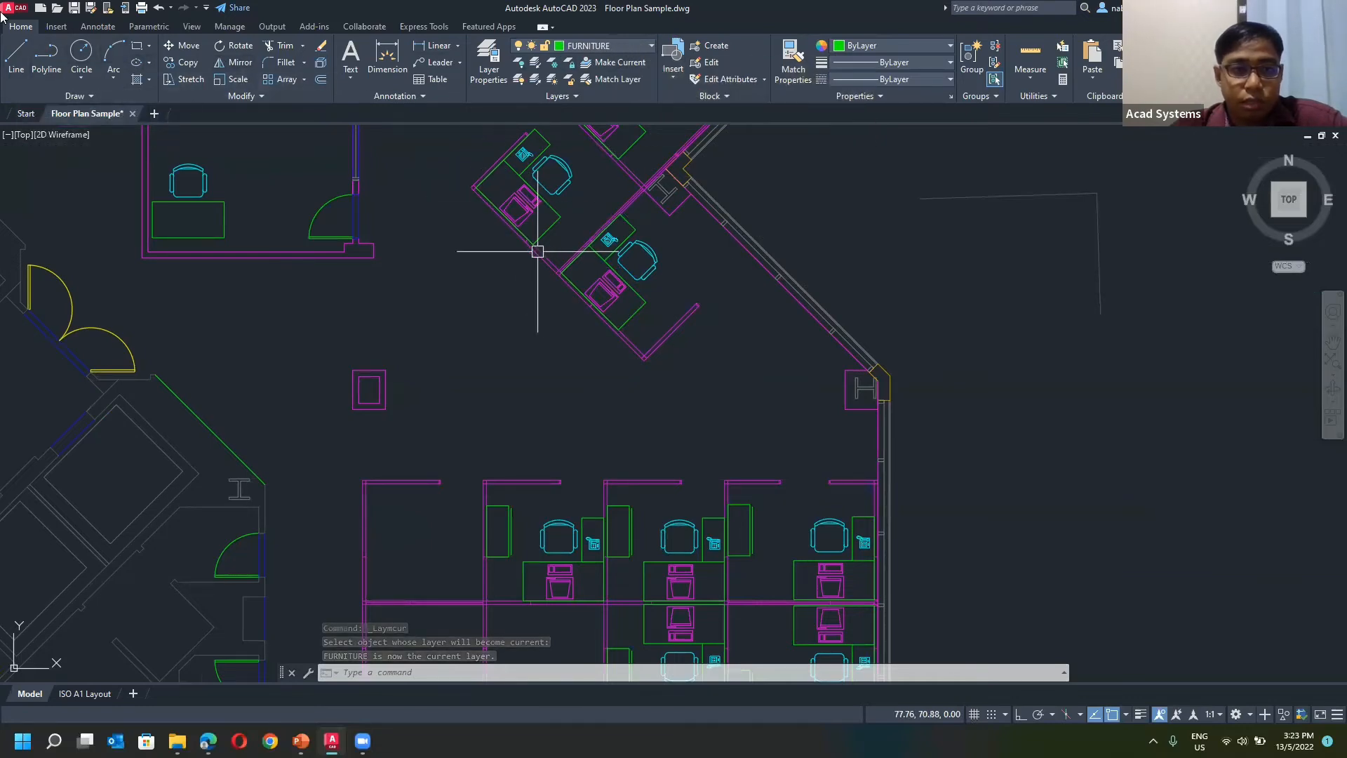
Step: Draw a single slanted line on the FURNITURE layer beneath the grey two-segment line outside the building
key(l)
key(Return)
click(986, 264)
click(1029, 382)
right_click(1203, 365)
click(1225, 373)
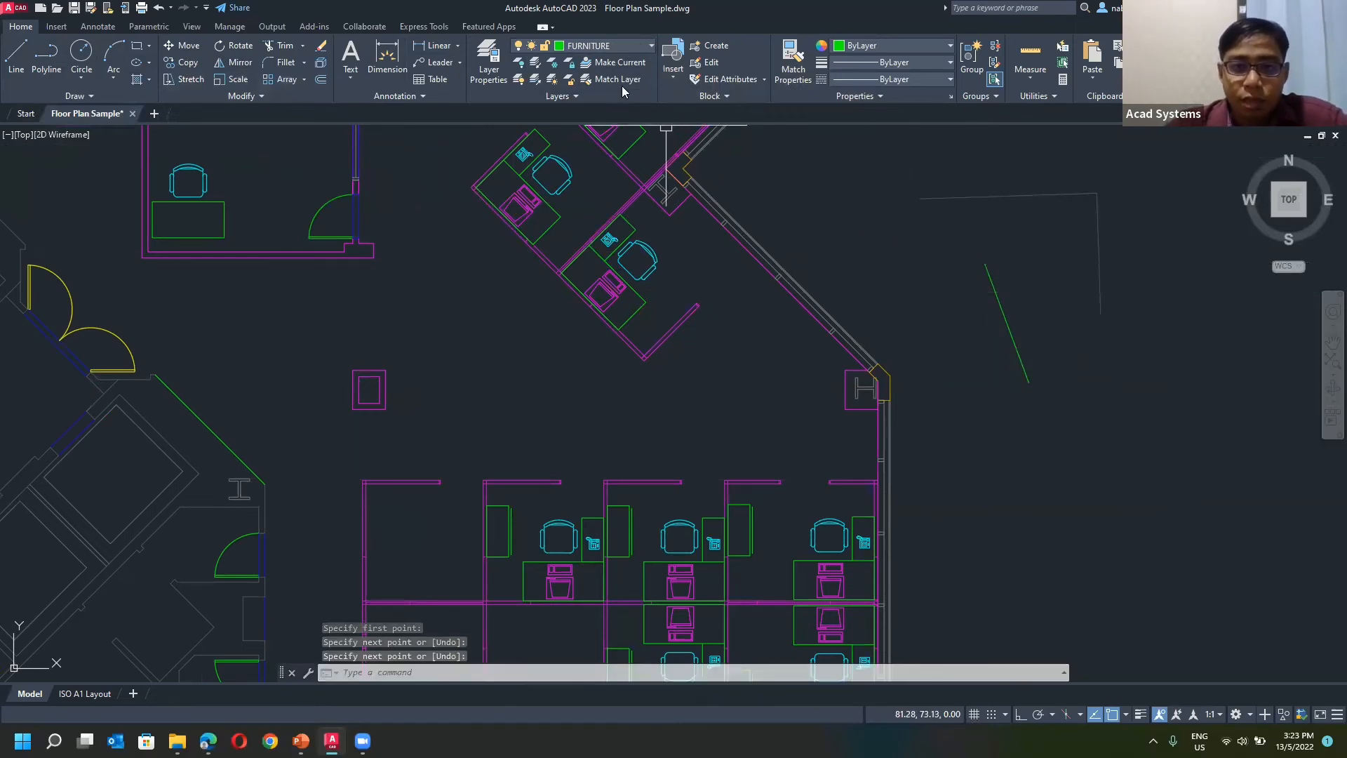
scroll(443, 237, down, 2)
middle_drag(442, 236, 678, 162)
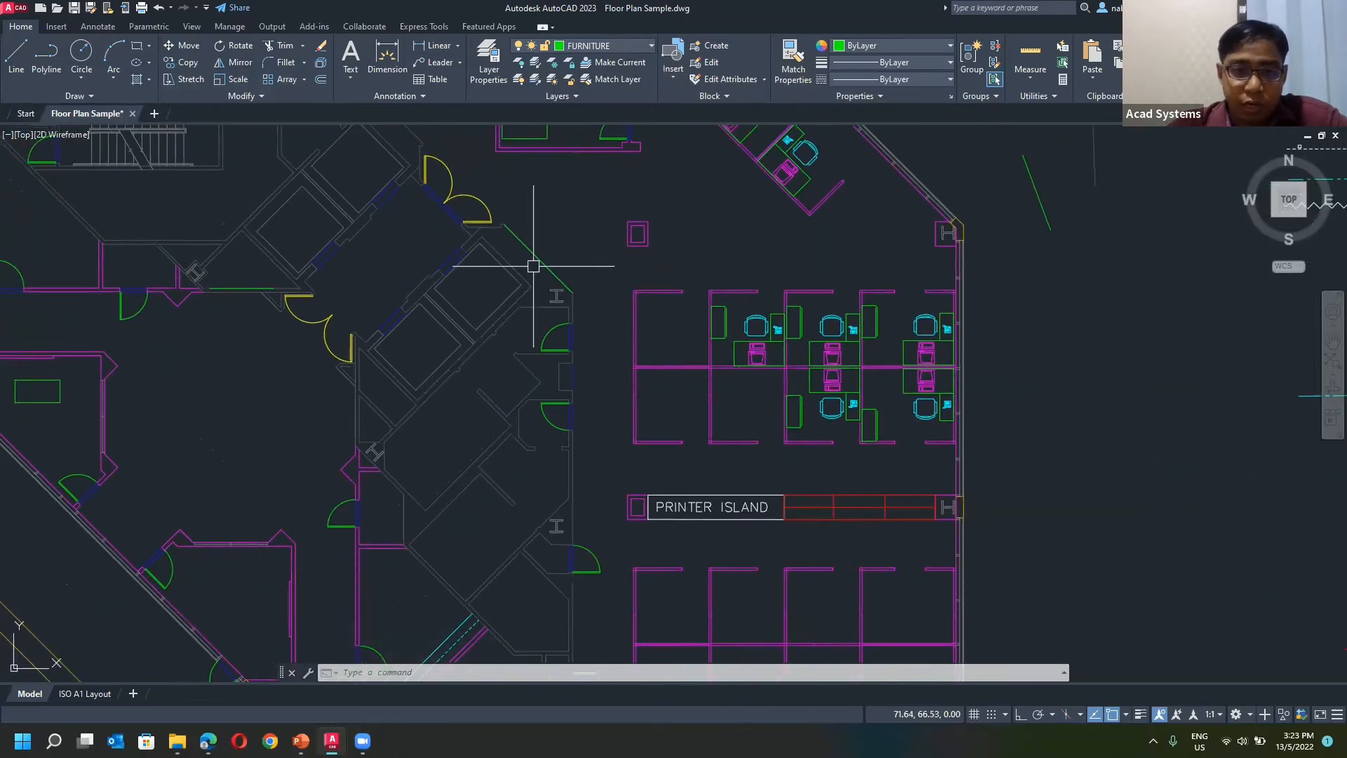
scroll(511, 257, up, 4)
scroll(512, 256, down, 3)
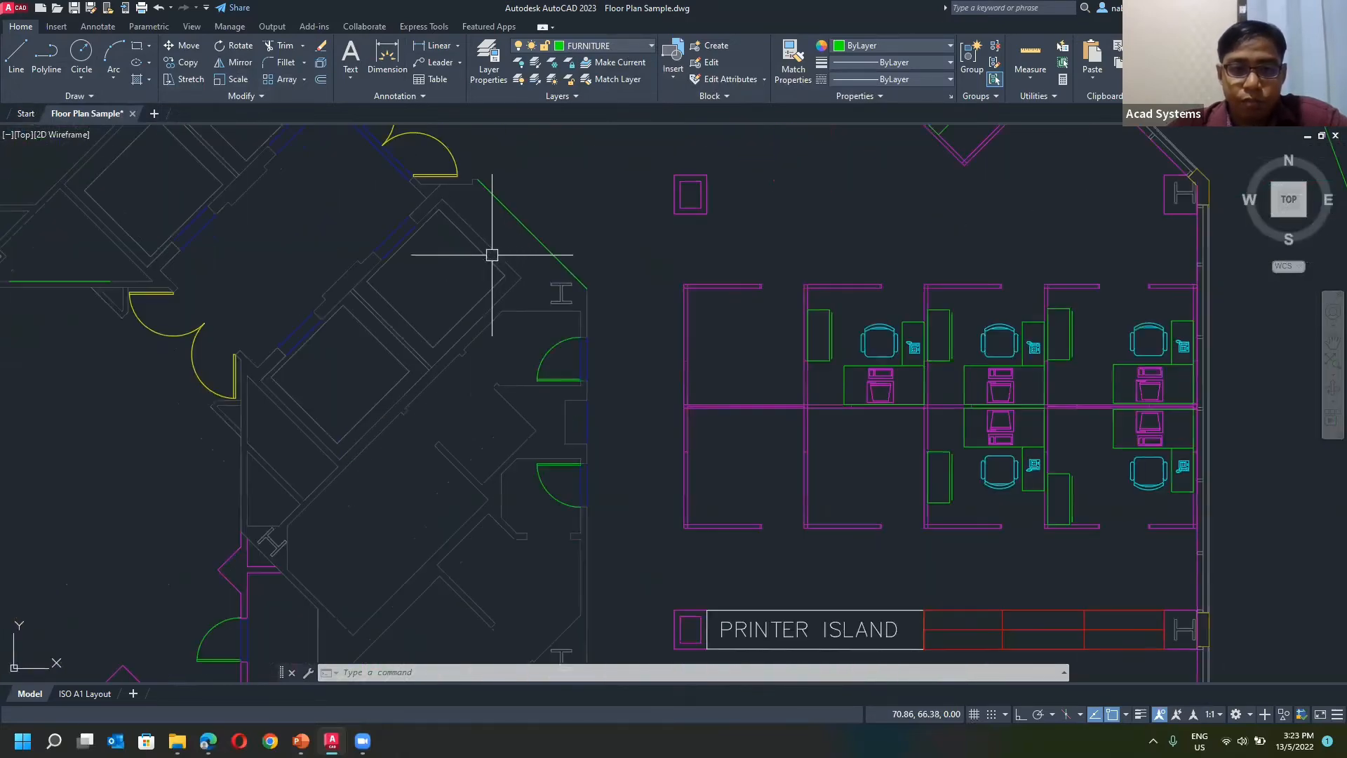
mouse_move(484, 264)
middle_down()
mouse_move(520, 321)
mouse_move(578, 365)
middle_up()
scroll(571, 351, down, 3)
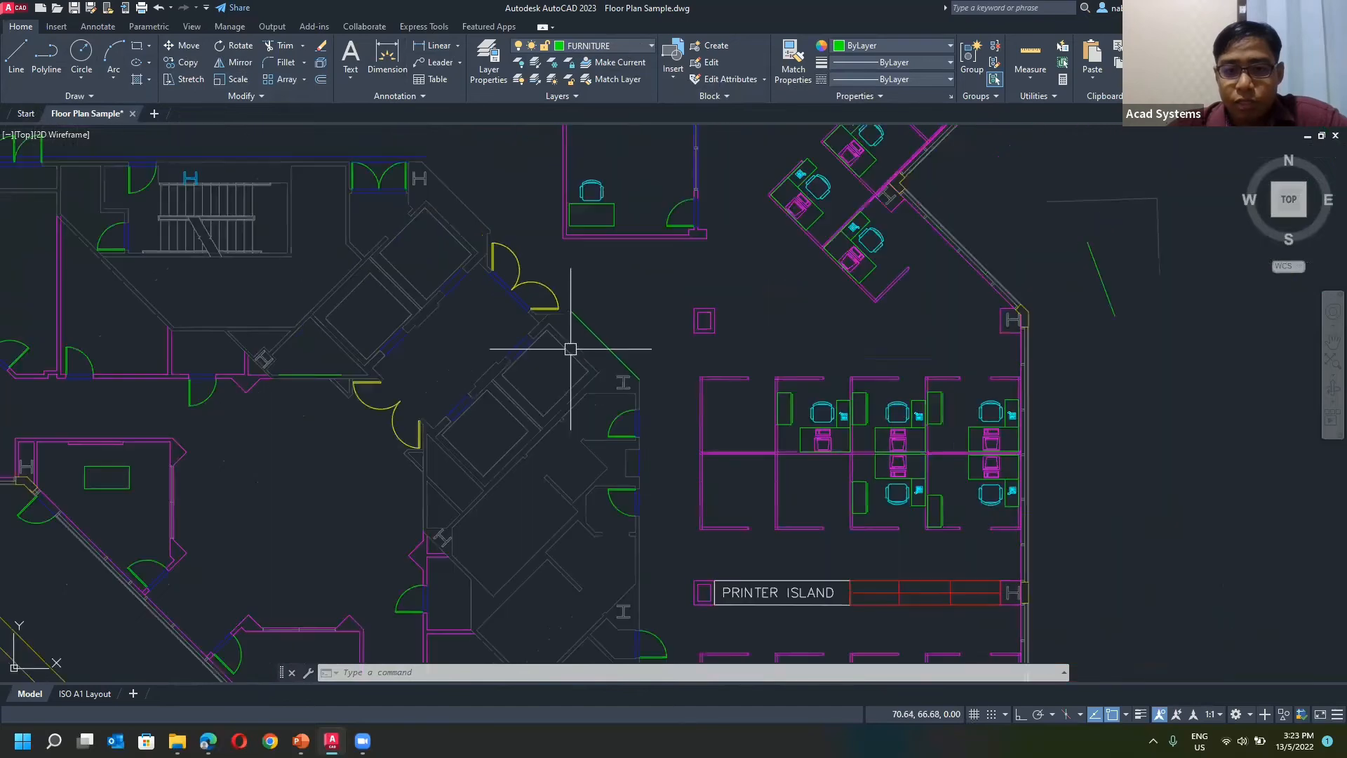
scroll(671, 332, up, 3)
scroll(695, 316, up, 1)
click(706, 302)
key(Escape)
key(Escape)
scroll(751, 327, down, 1)
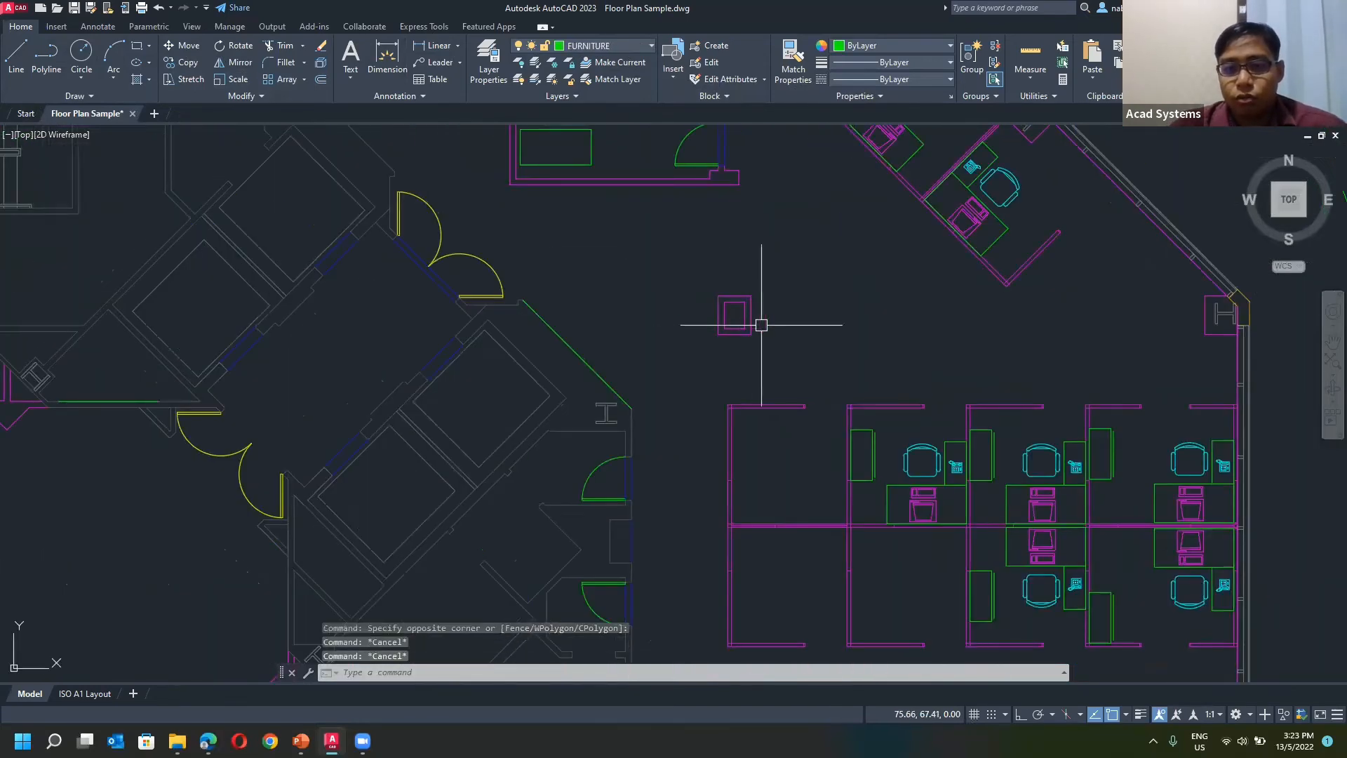
Step: Match the magenta double-rectangle column beside the building core to the layer of the yellow double door
middle_drag(762, 324, 739, 355)
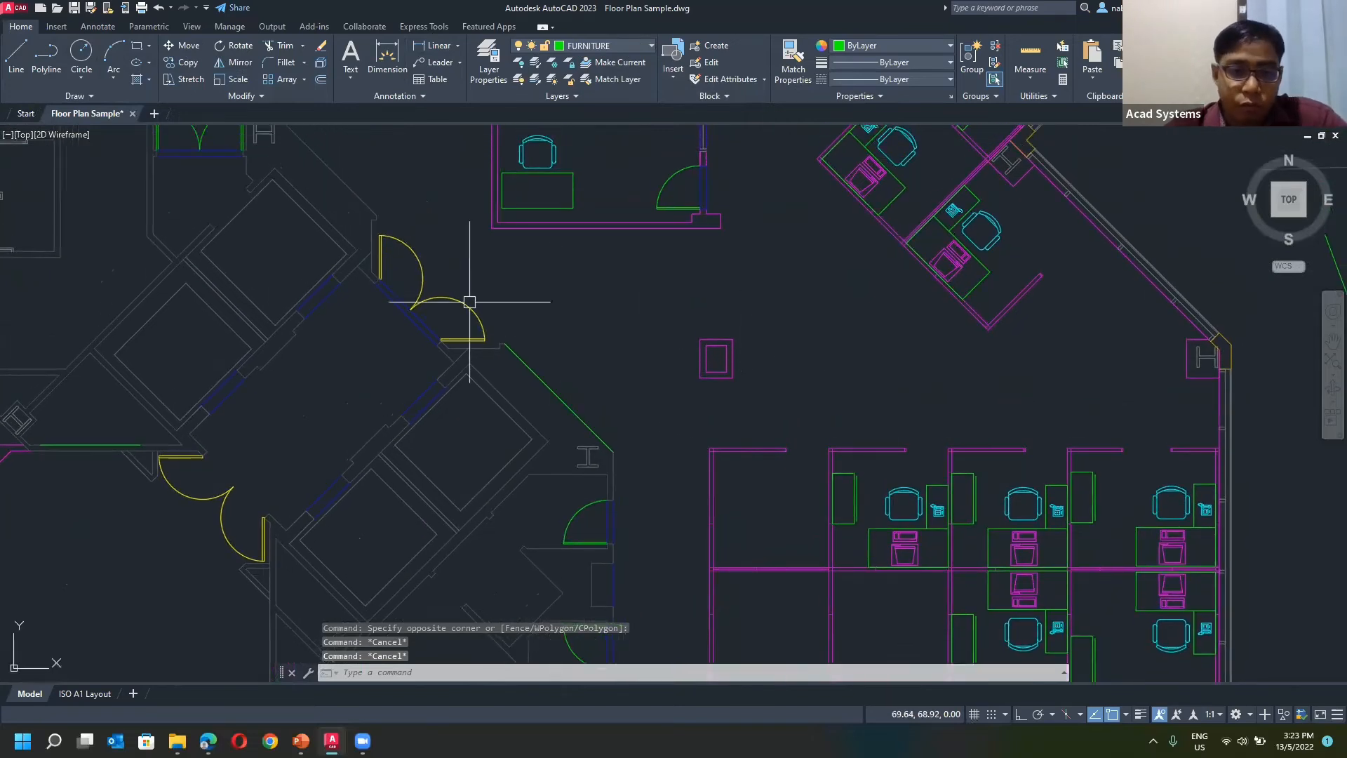
scroll(681, 317, up, 2)
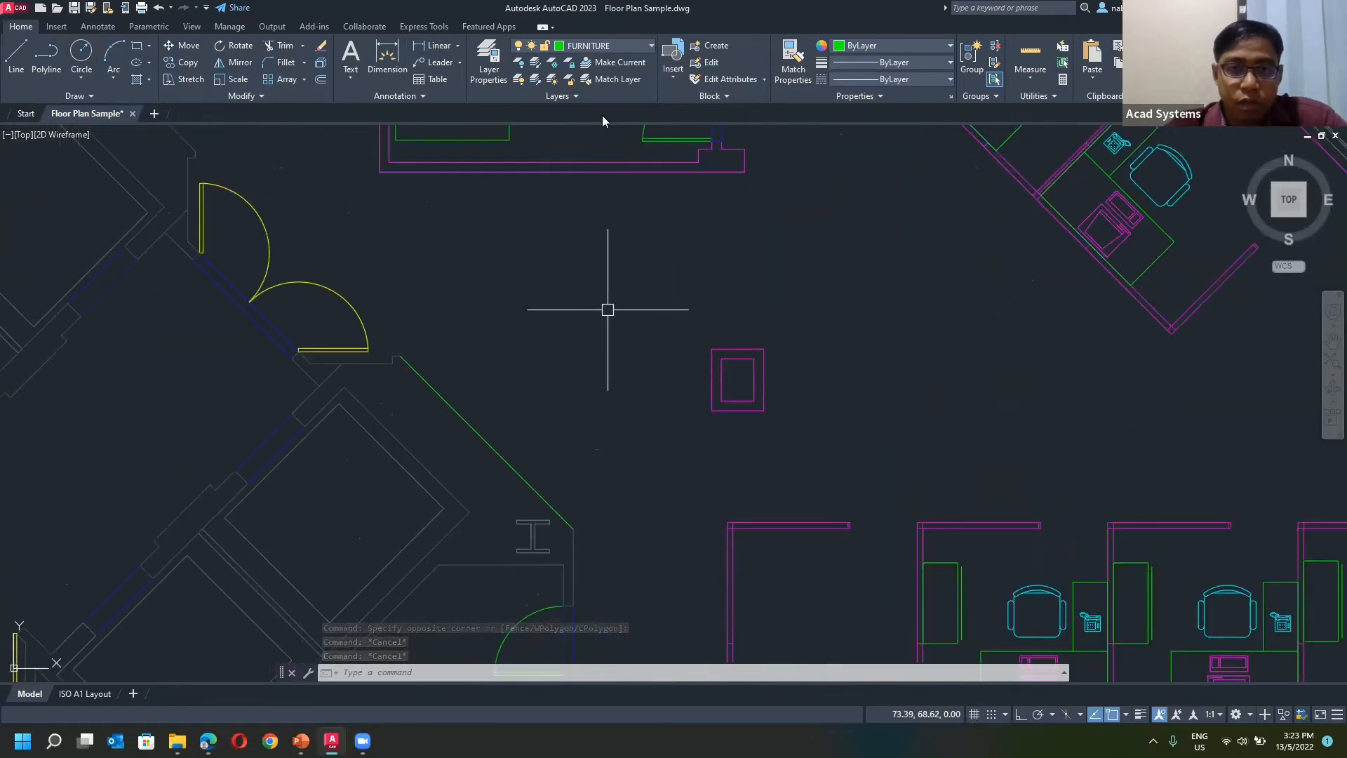
click(620, 79)
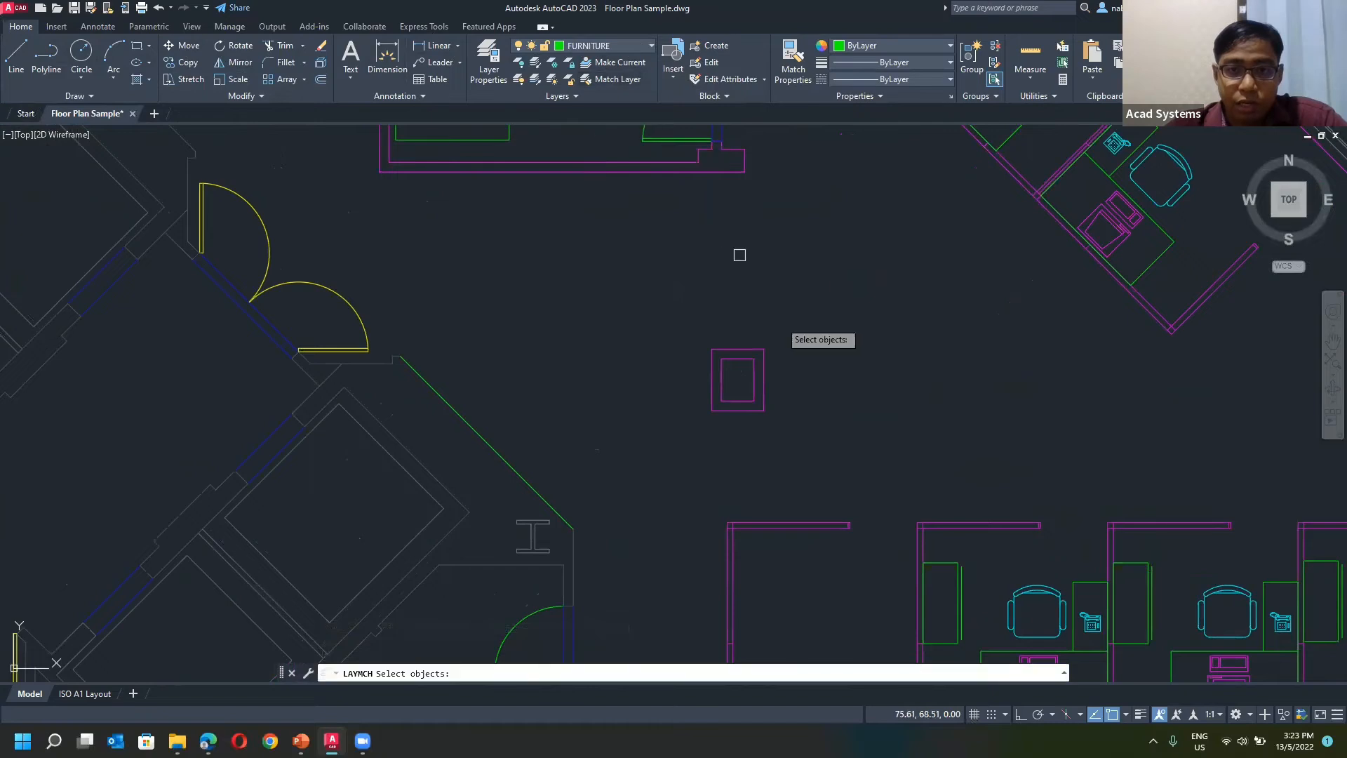
click(856, 478)
click(696, 317)
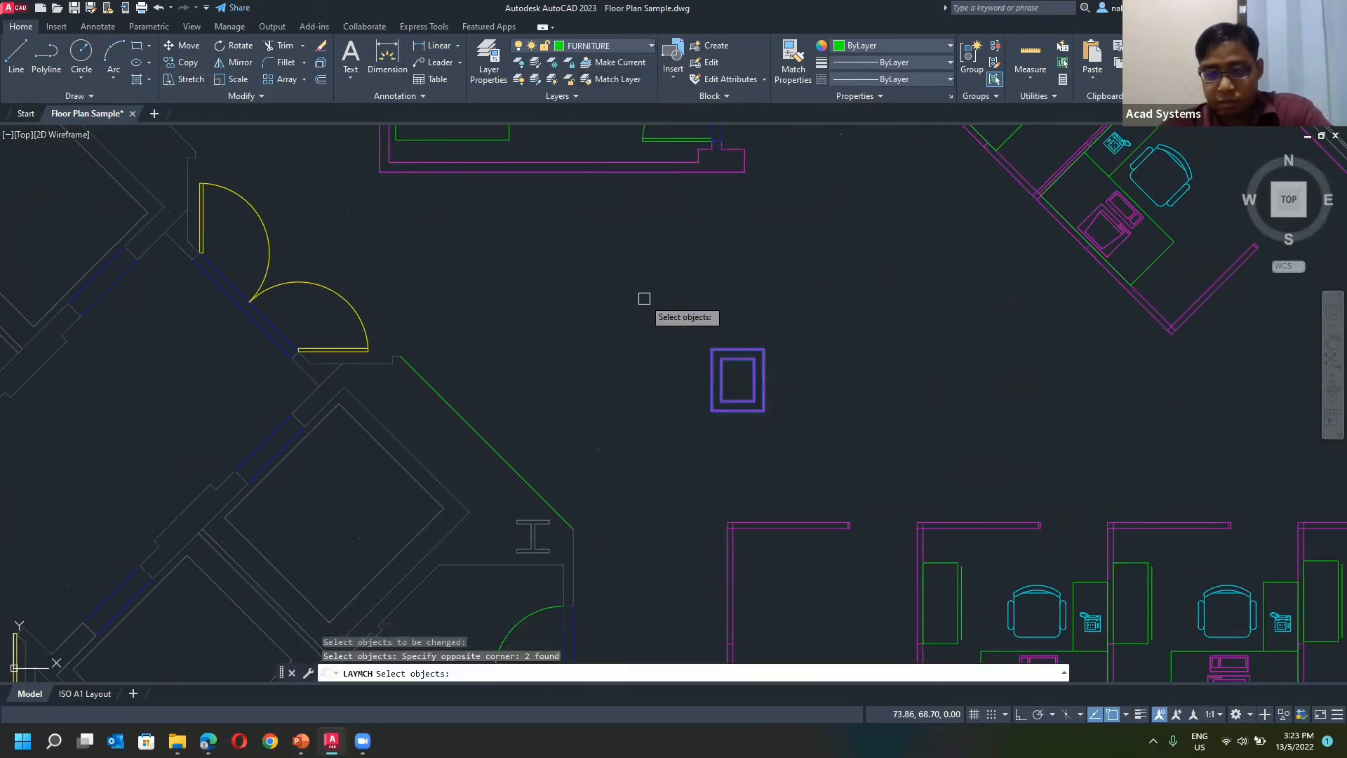
key(Return)
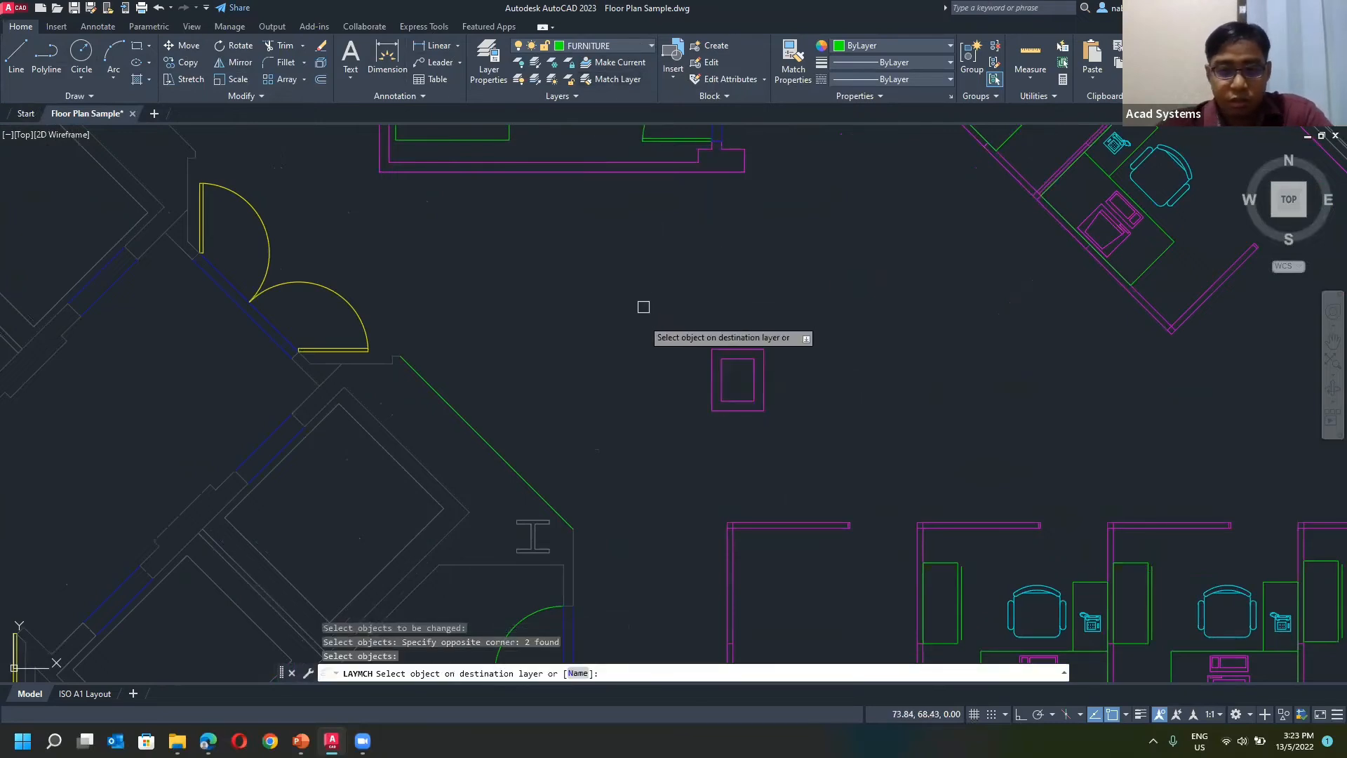
click(354, 299)
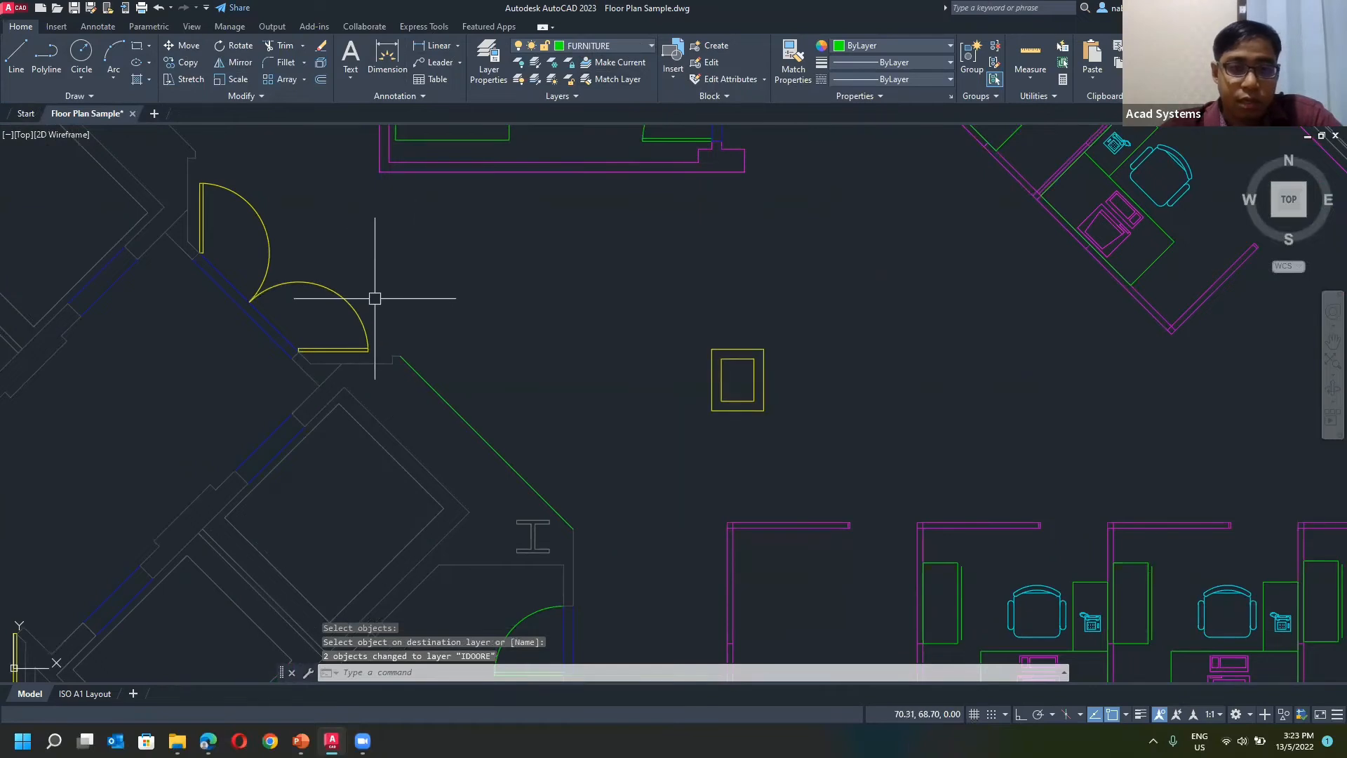
Step: Examine the layer state choices available for the drawing
scroll(367, 296, down, 4)
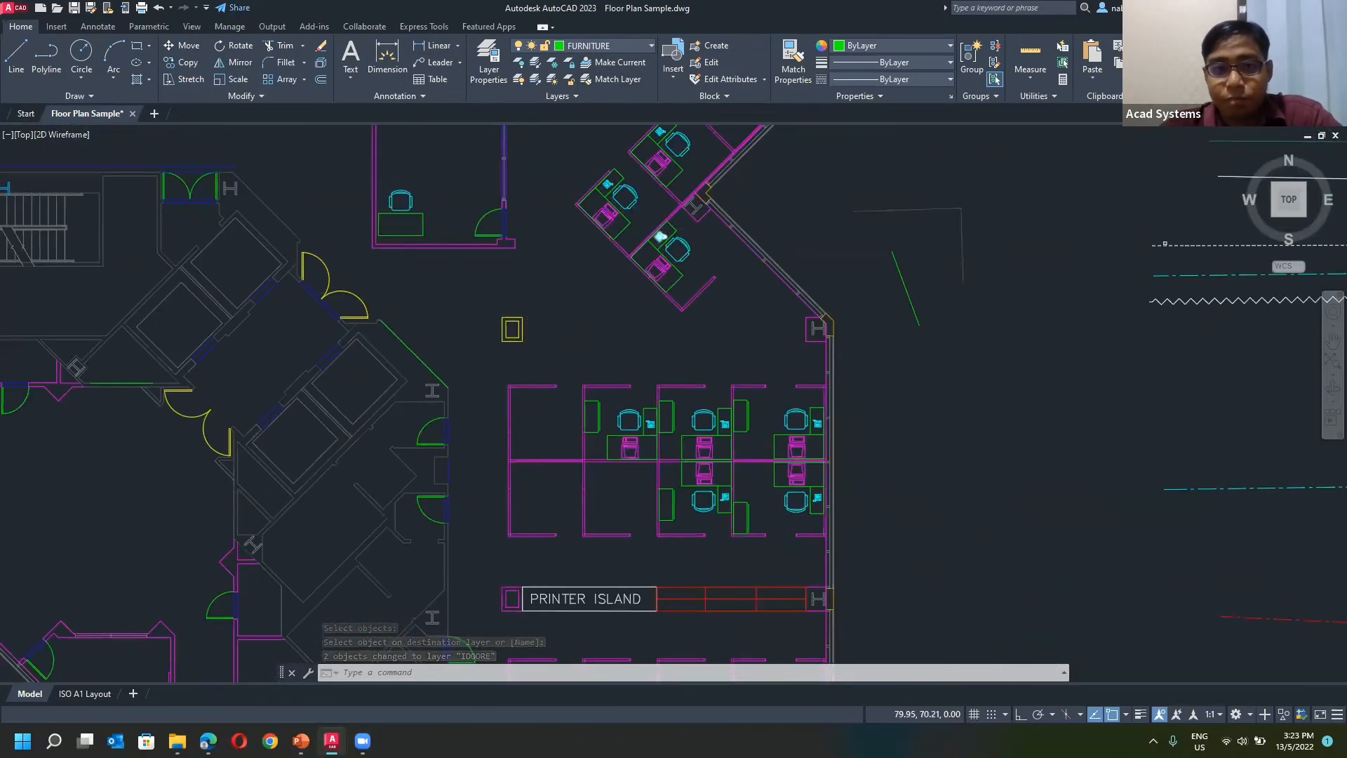
scroll(661, 237, down, 3)
scroll(626, 220, up, 1)
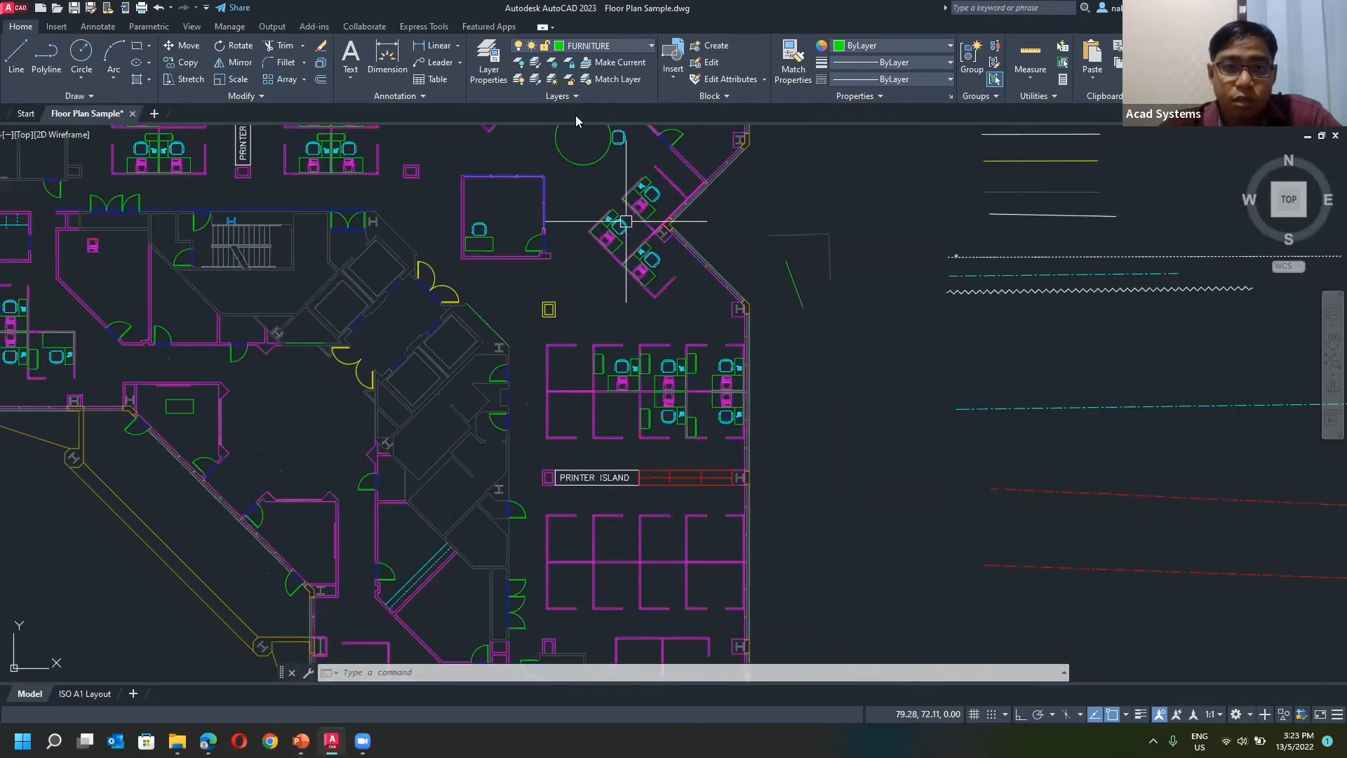
click(577, 97)
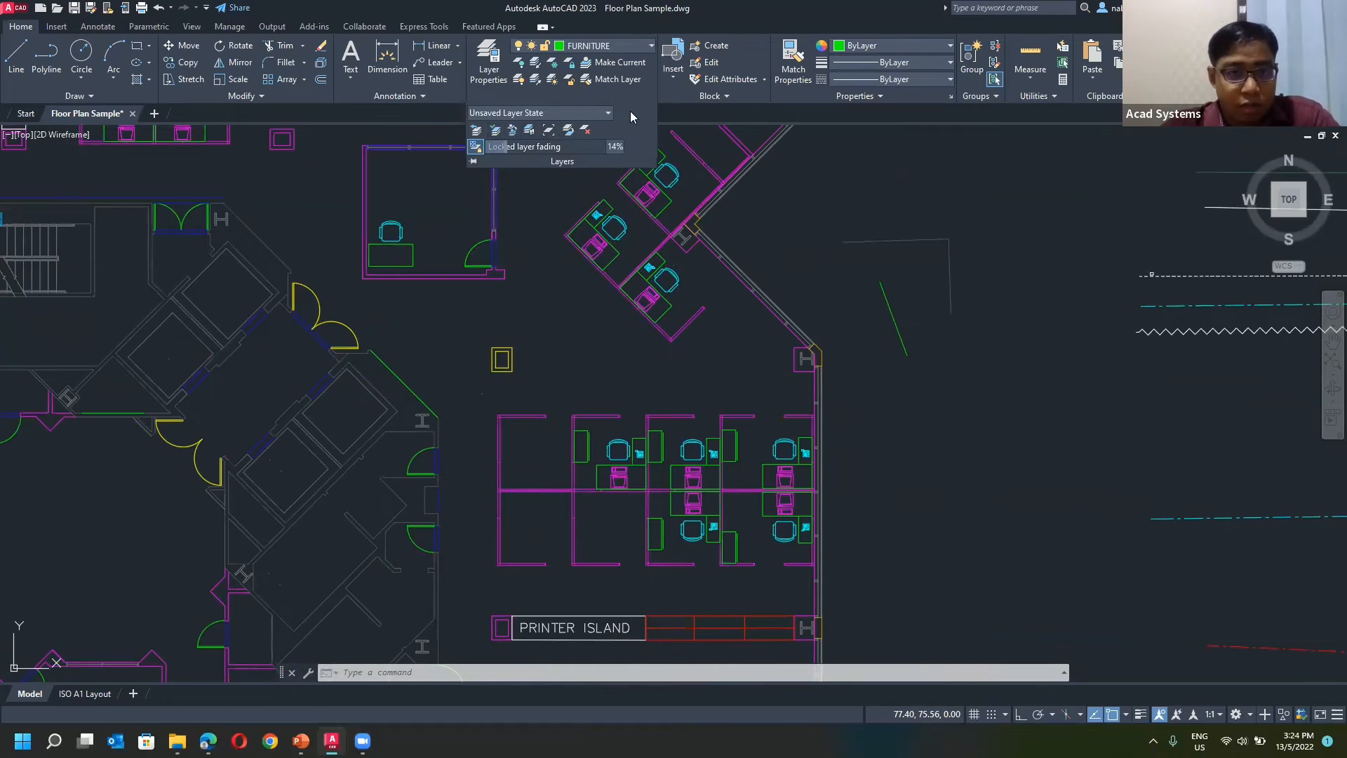
click(579, 113)
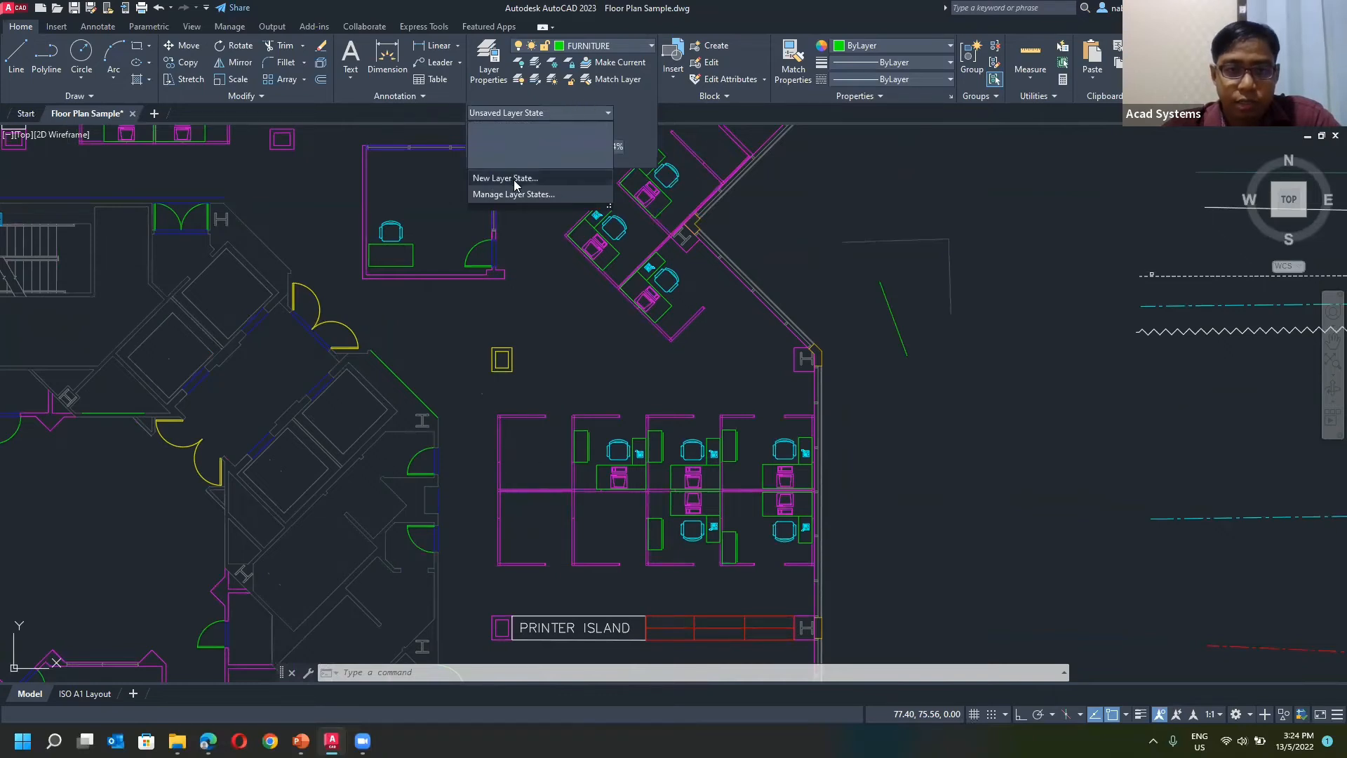
click(535, 110)
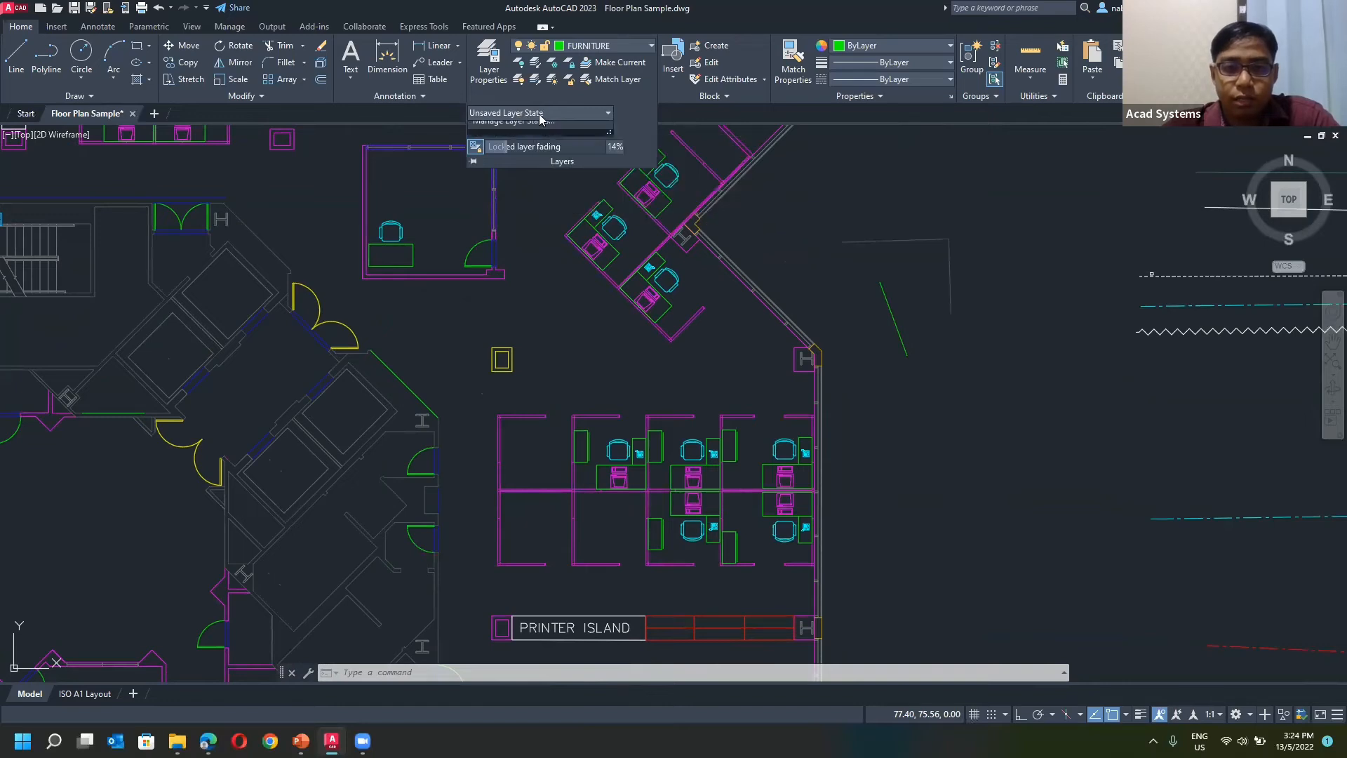
click(540, 114)
click(546, 114)
Step: Delete the grey two-segment line and the slanted green line outside the building's east wall
scroll(991, 231, down, 4)
click(995, 234)
middle_drag(989, 278, 853, 312)
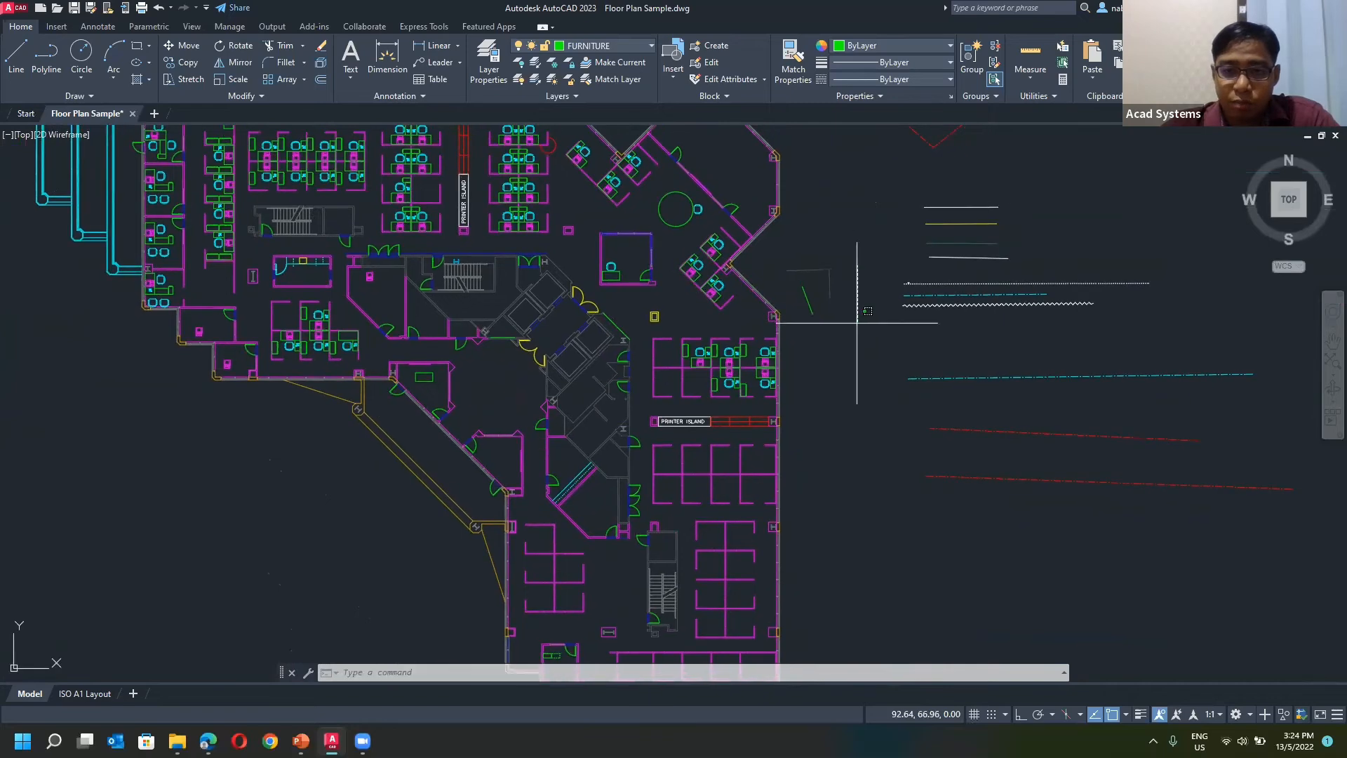
click(855, 335)
click(857, 339)
click(798, 249)
key(Delete)
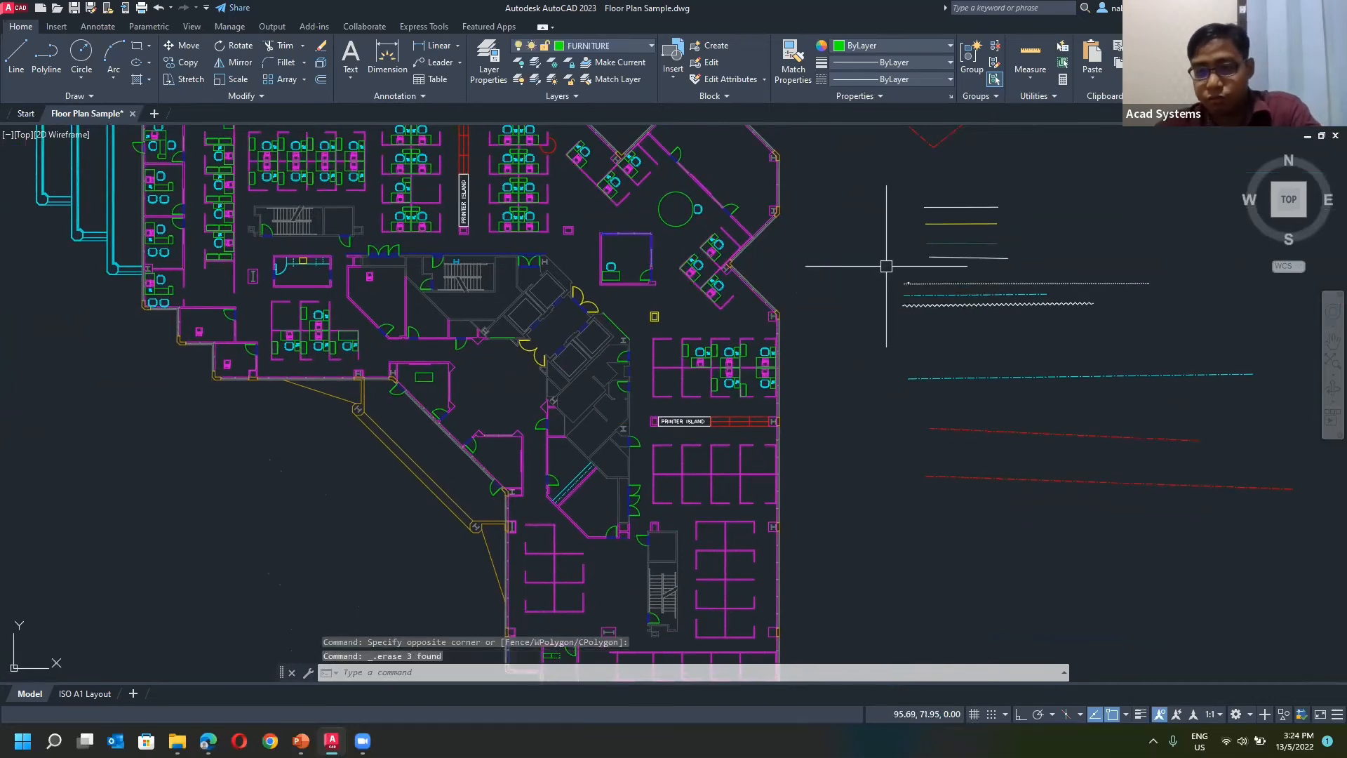
Step: Delete all remaining sample lines in the empty area east of the floor plan
scroll(899, 280, down, 3)
click(1080, 388)
click(853, 141)
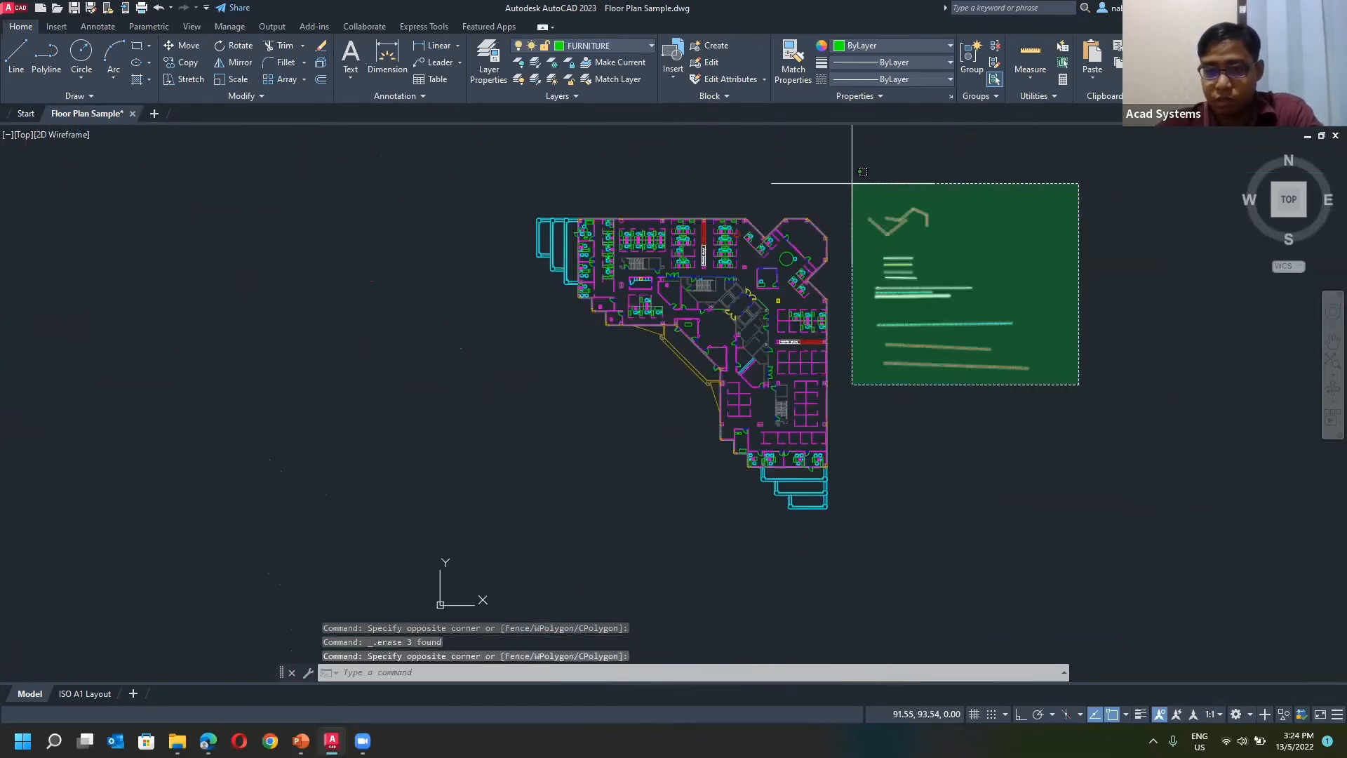
key(Delete)
Step: Save the current layer settings as a new layer state named Default
scroll(807, 288, up, 7)
middle_drag(796, 299, 840, 331)
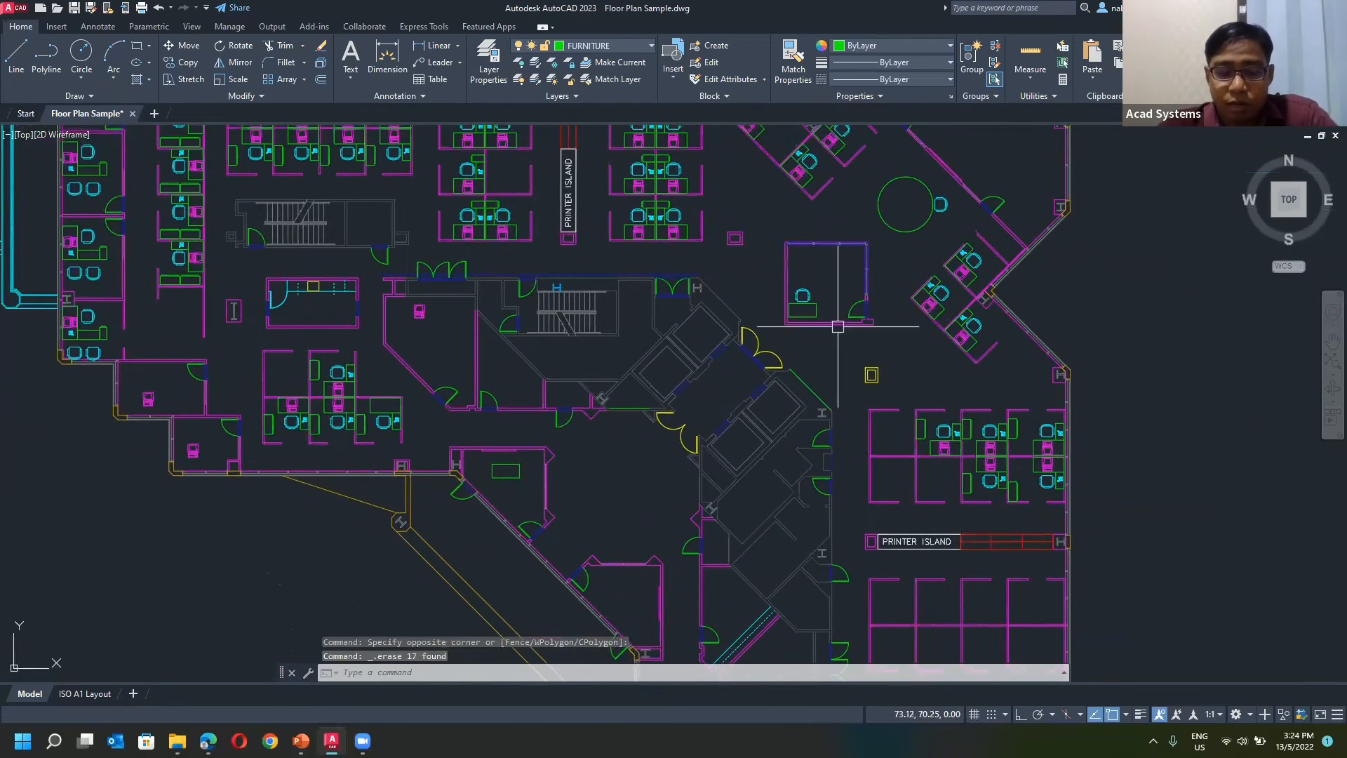
middle_drag(652, 287, 641, 332)
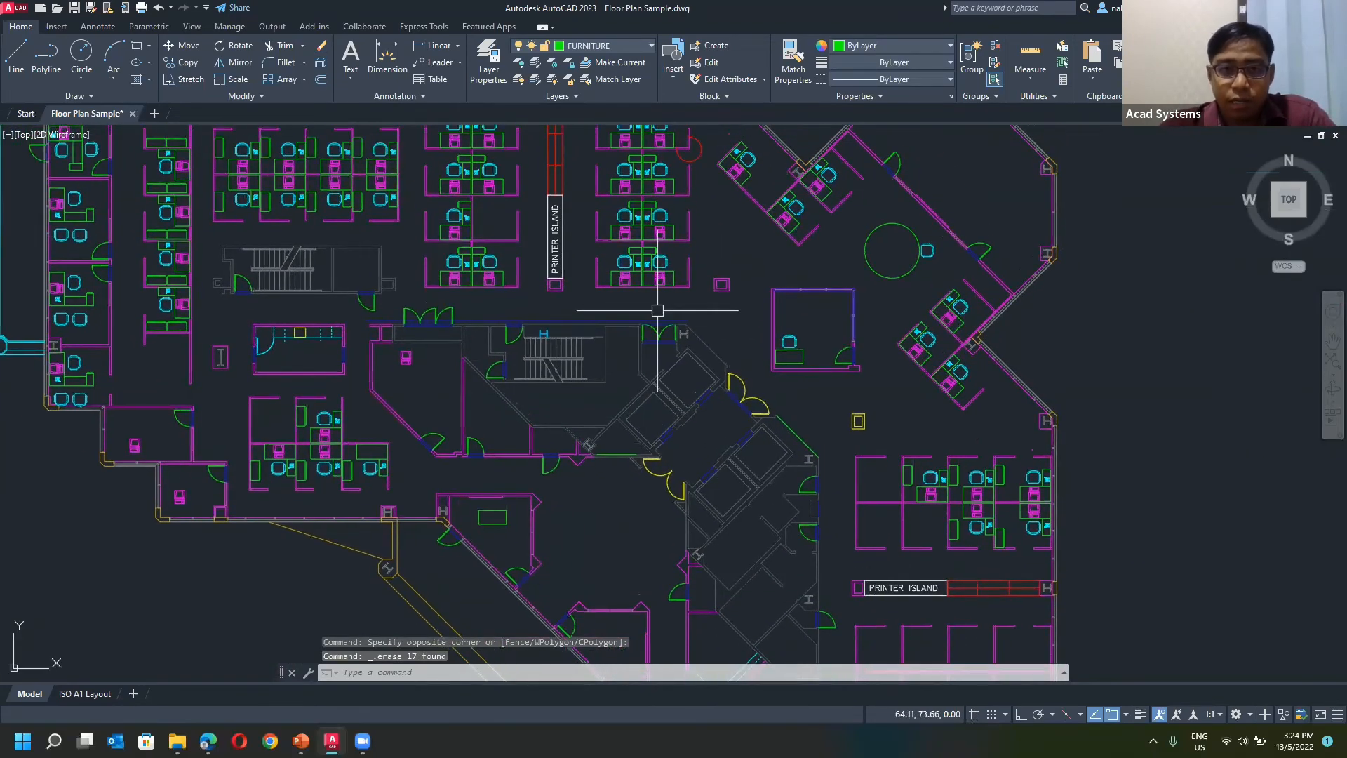
scroll(687, 307, down, 2)
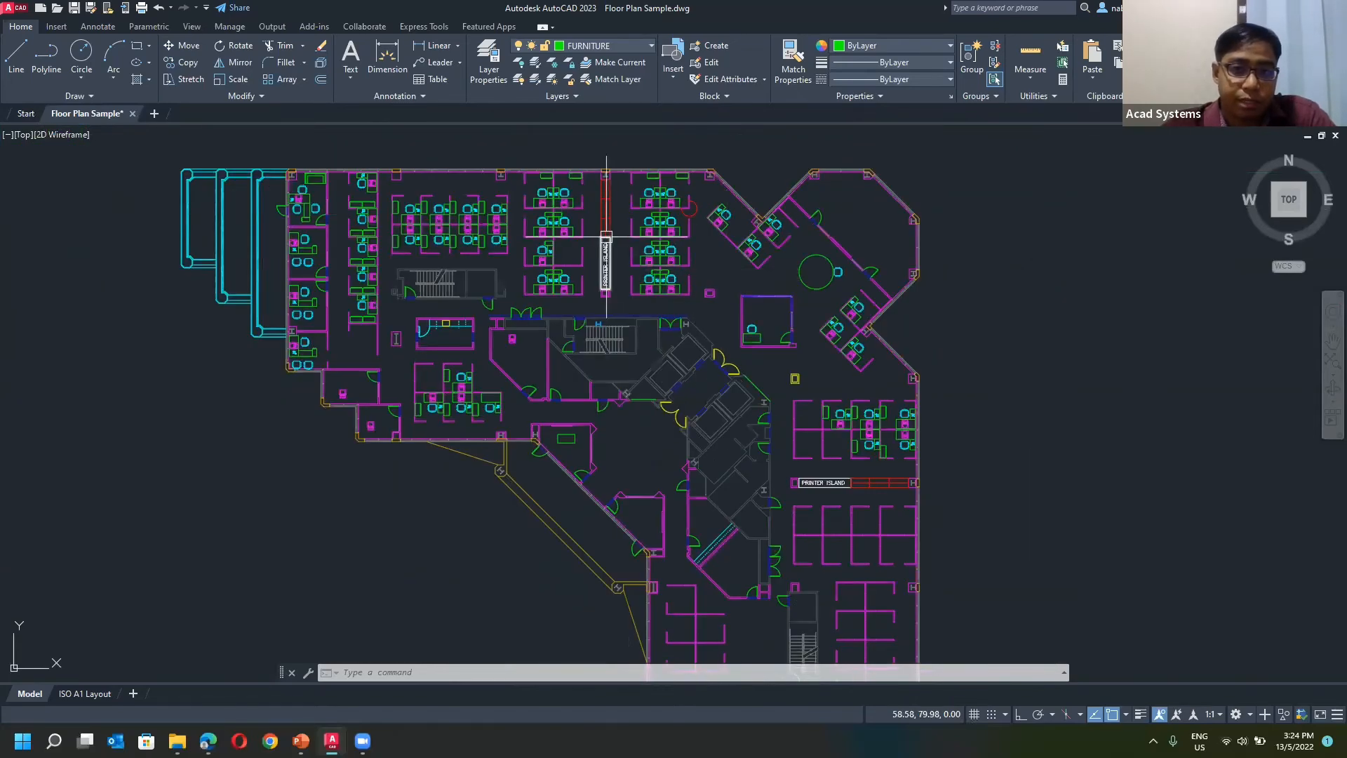
click(558, 96)
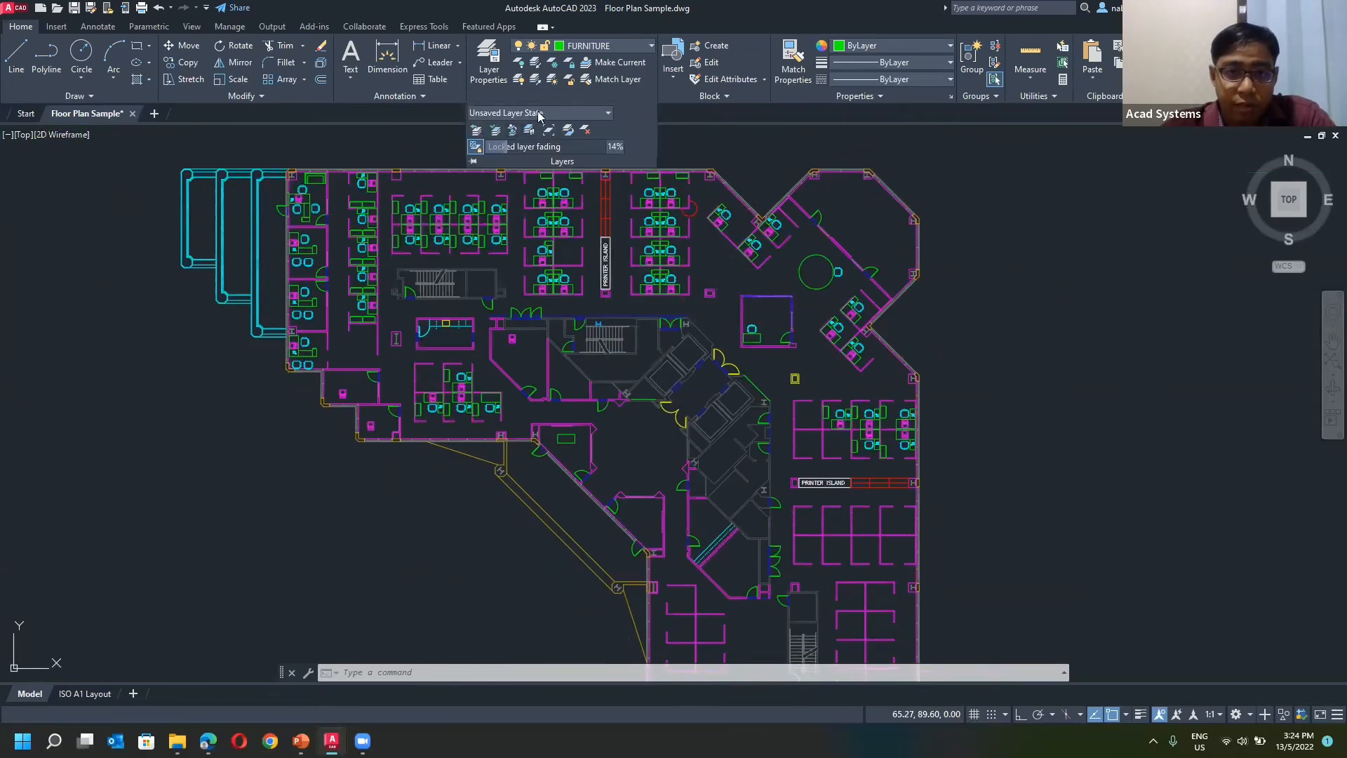
click(546, 114)
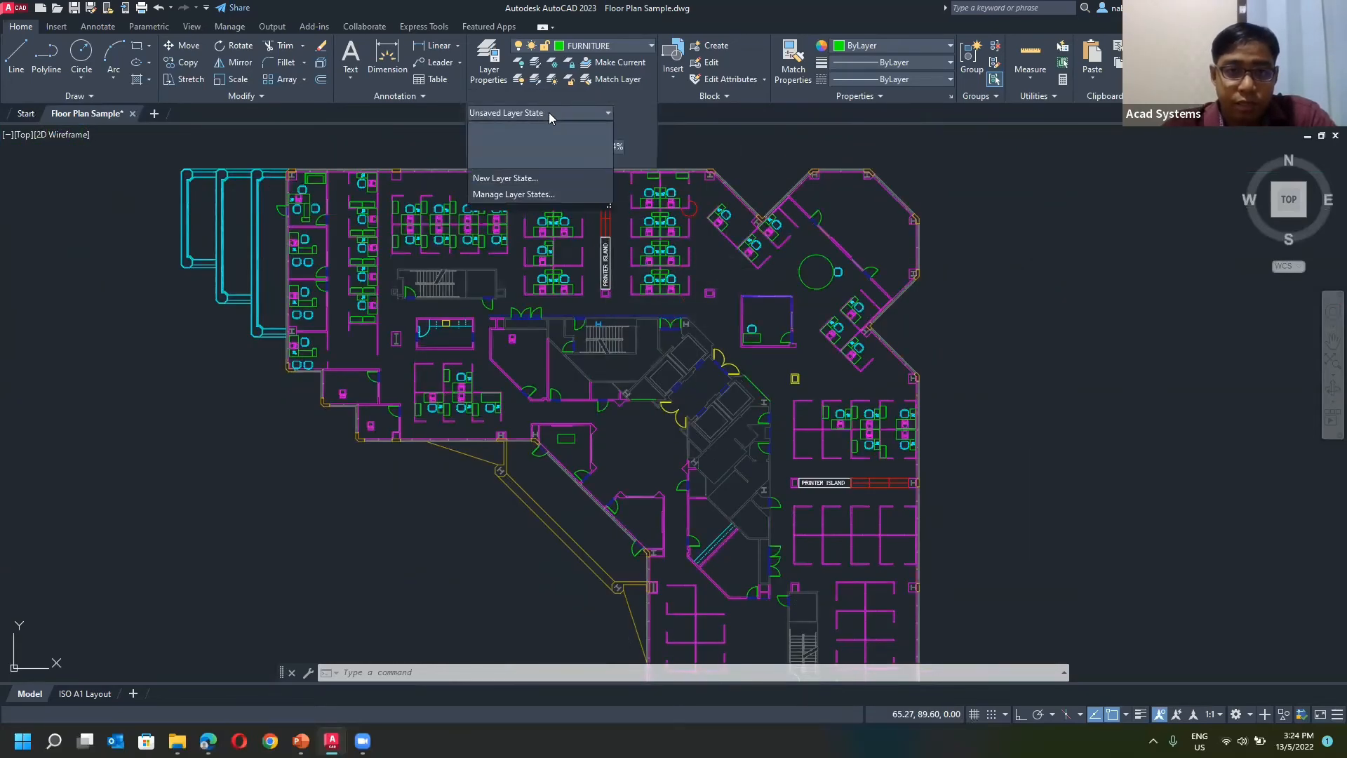
click(521, 179)
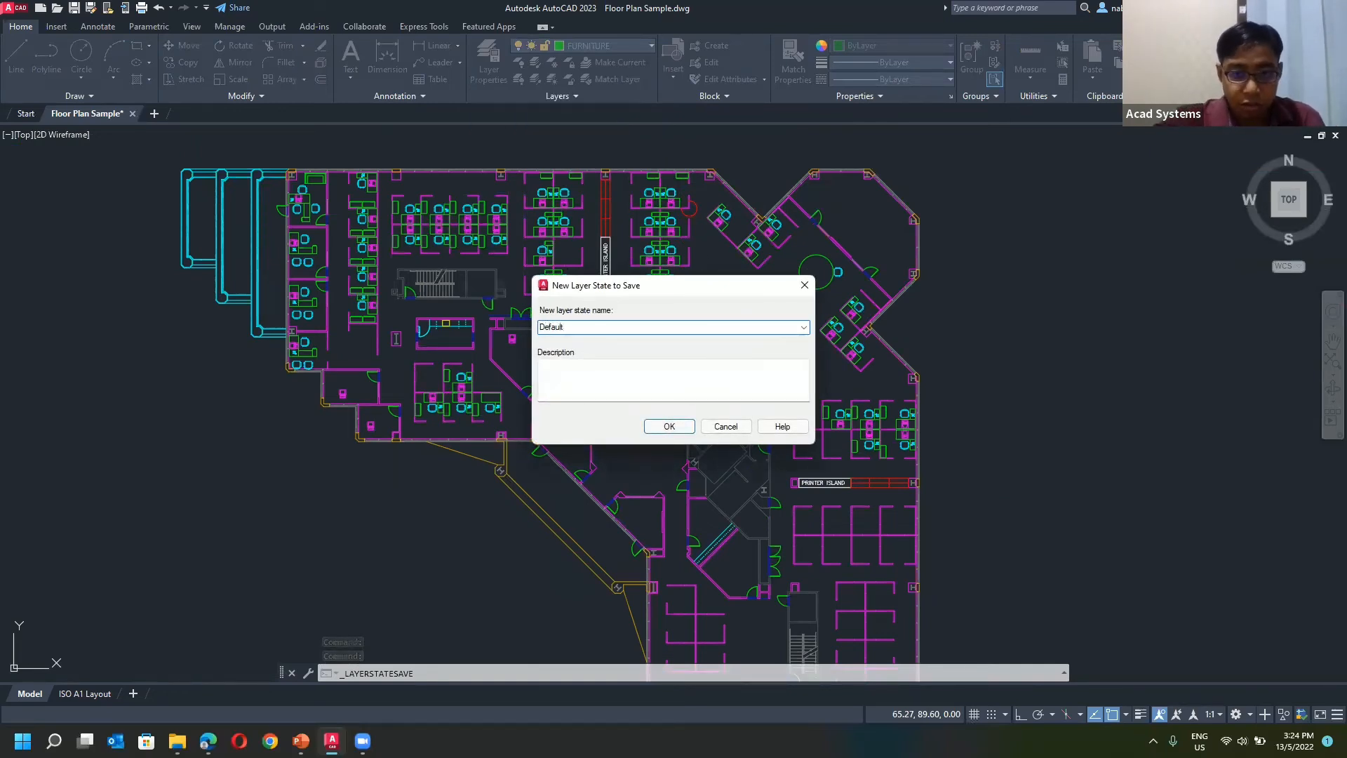
click(669, 427)
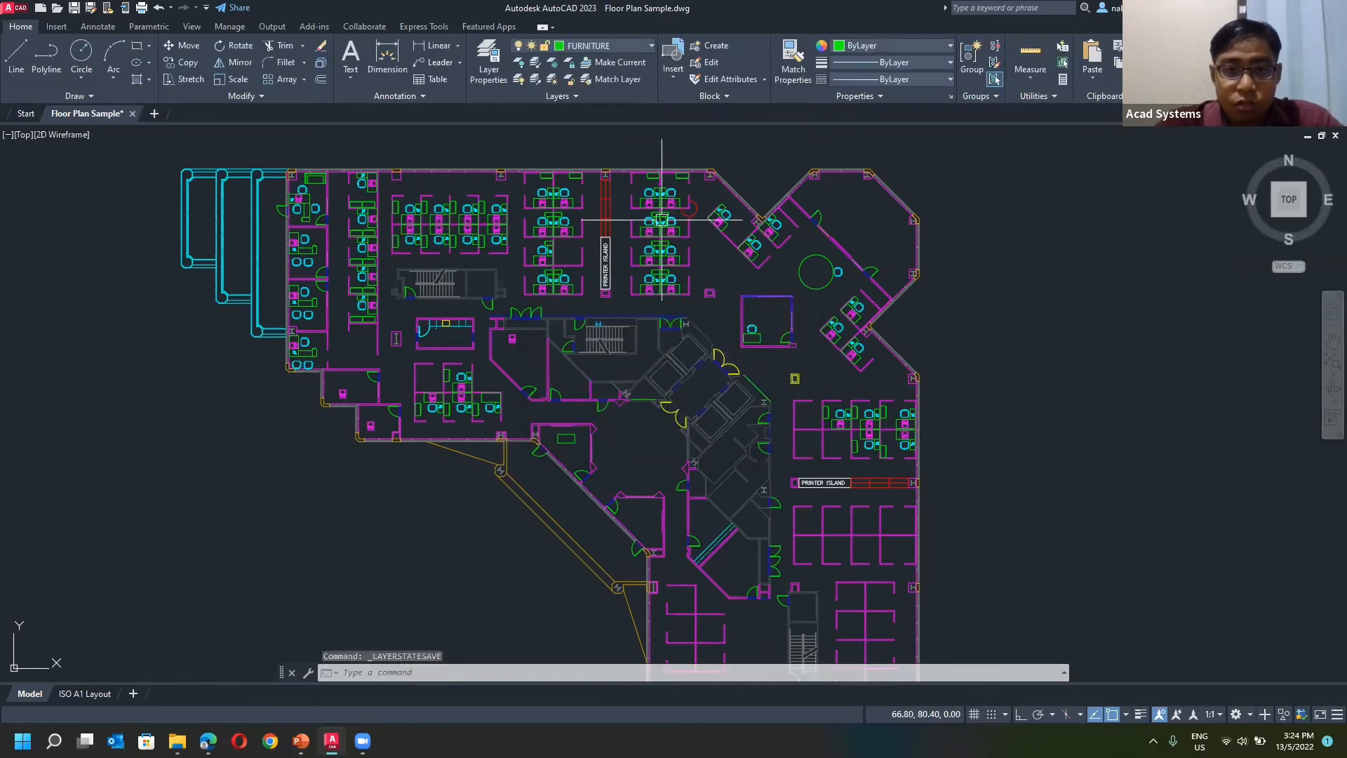
Step: Turn off the cyan chairs' layer and the current FURNITURE layer by picking a chair and a desk beside the printer island
scroll(715, 262, down, 2)
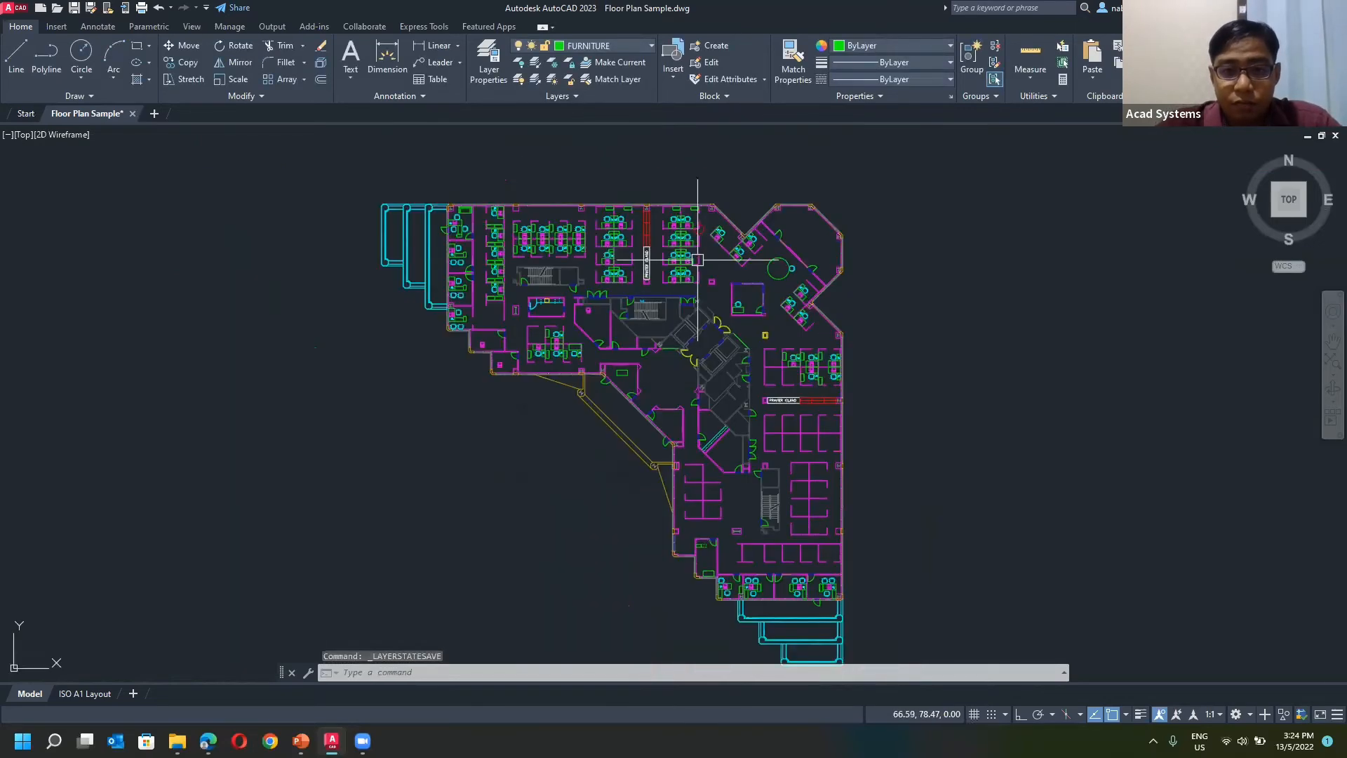
scroll(713, 267, up, 5)
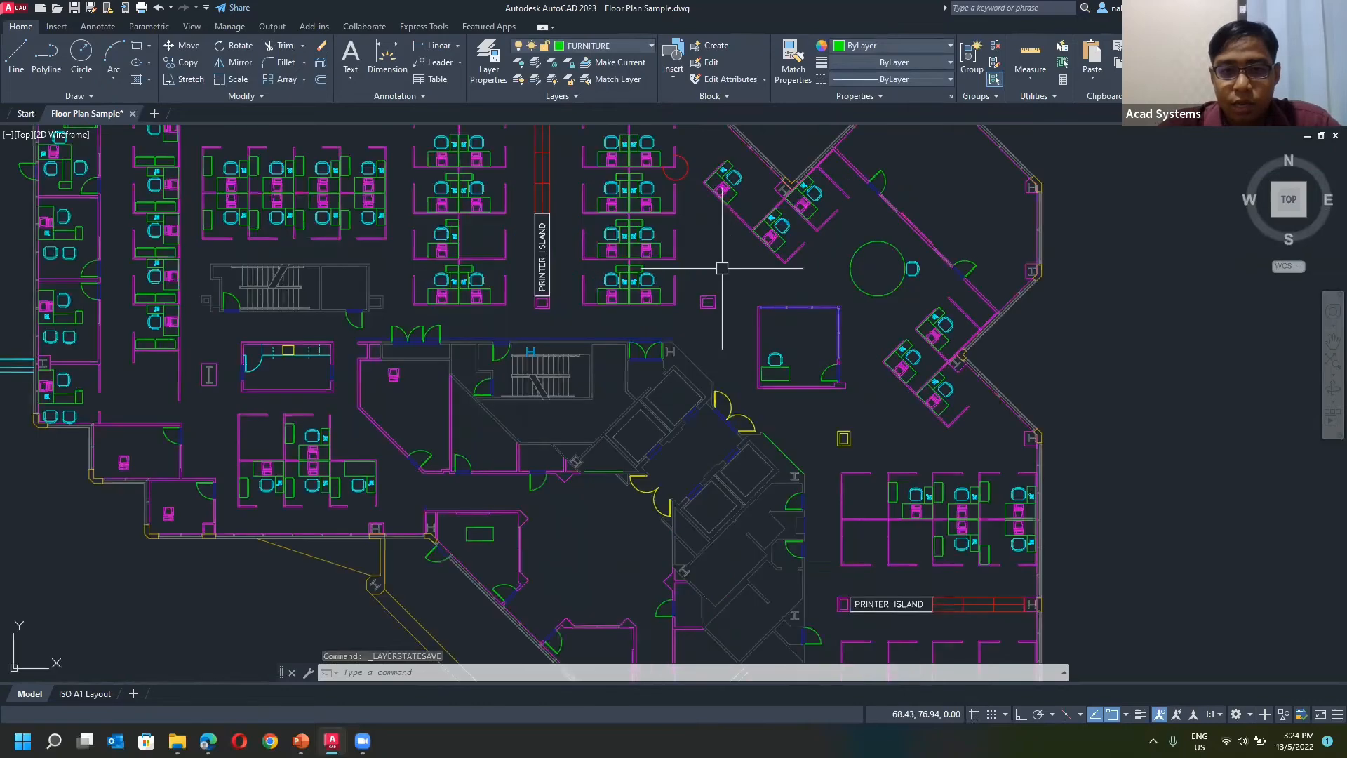
scroll(727, 271, down, 3)
scroll(716, 275, up, 3)
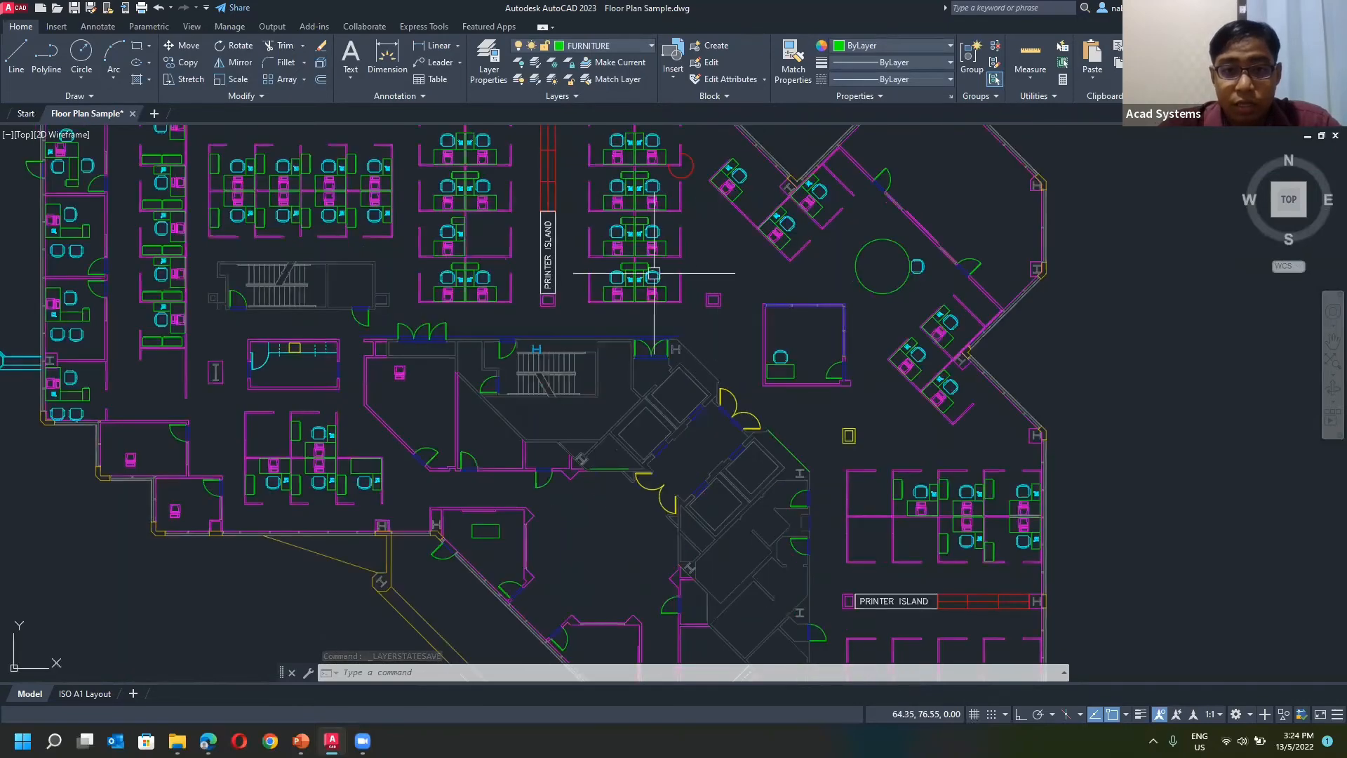
scroll(633, 272, up, 2)
scroll(636, 267, up, 4)
scroll(643, 270, down, 4)
scroll(691, 271, down, 1)
click(520, 62)
scroll(637, 234, up, 1)
scroll(642, 239, up, 2)
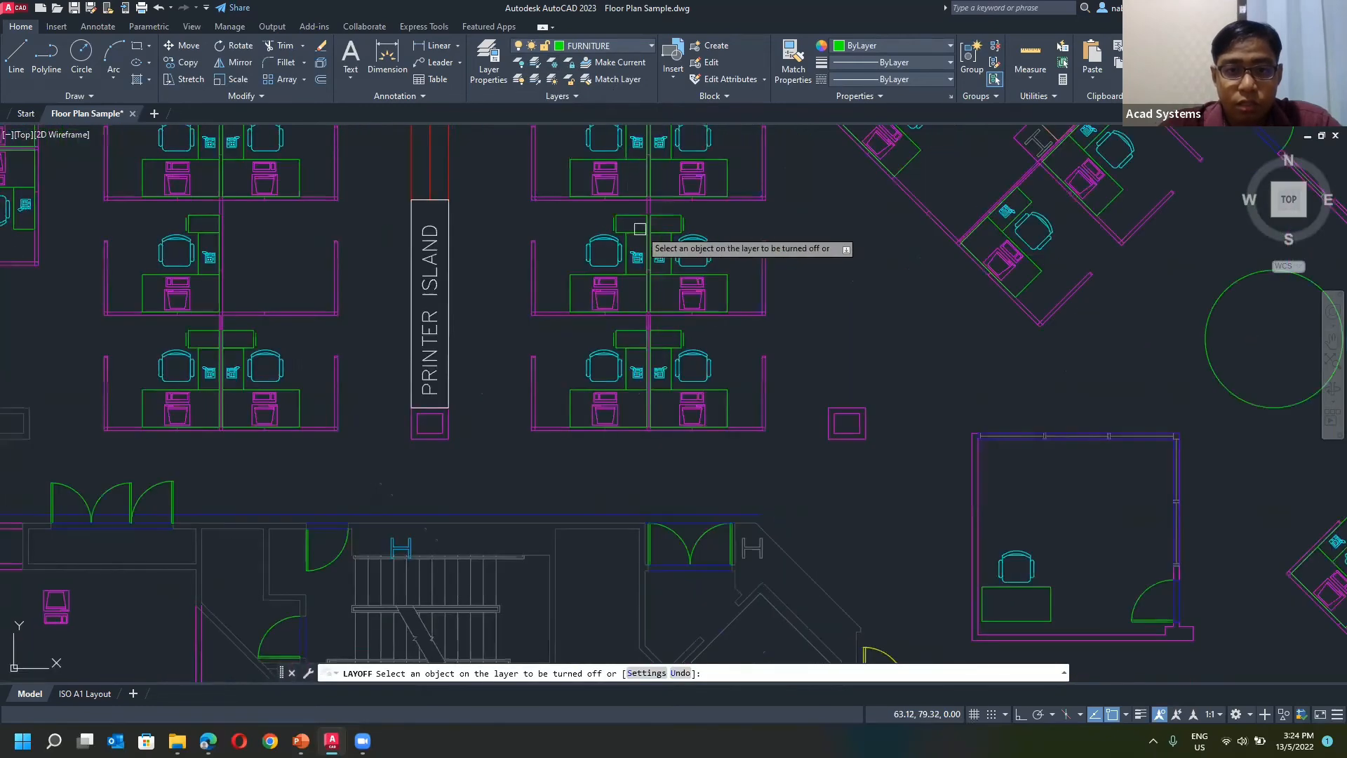
click(614, 242)
click(640, 269)
click(649, 261)
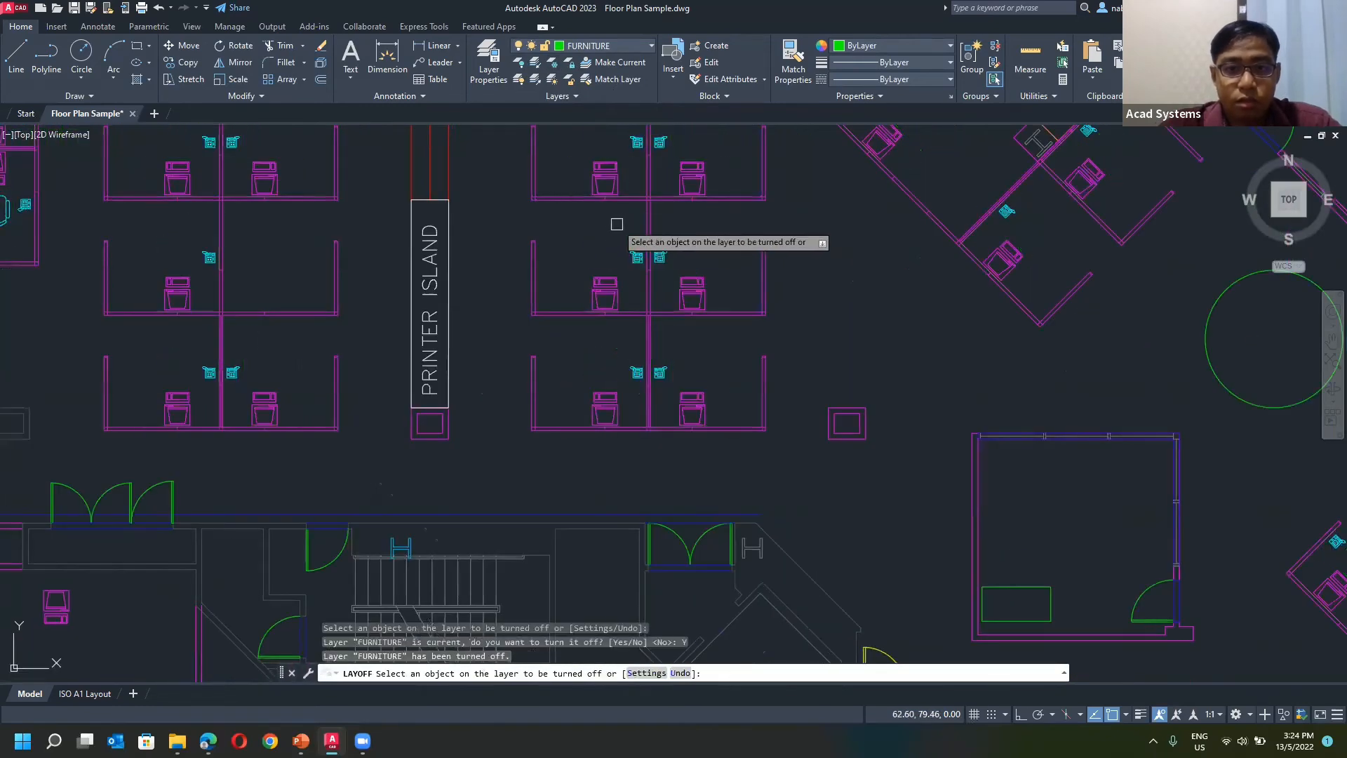
Step: Turn off layers 0, CPU and PHONES by picking the computer parts and a phone in a workstation beside the printer island
scroll(585, 262, down, 4)
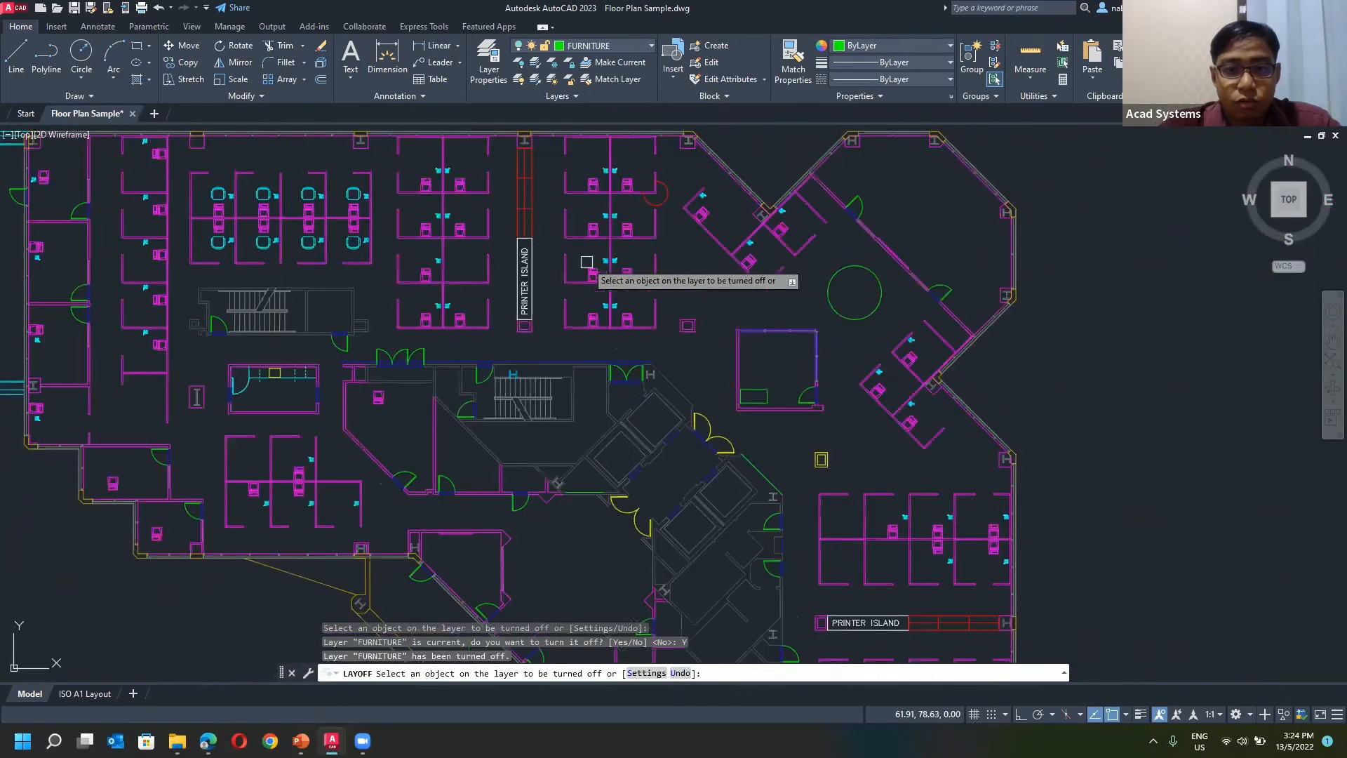
scroll(592, 270, up, 3)
click(586, 277)
click(612, 258)
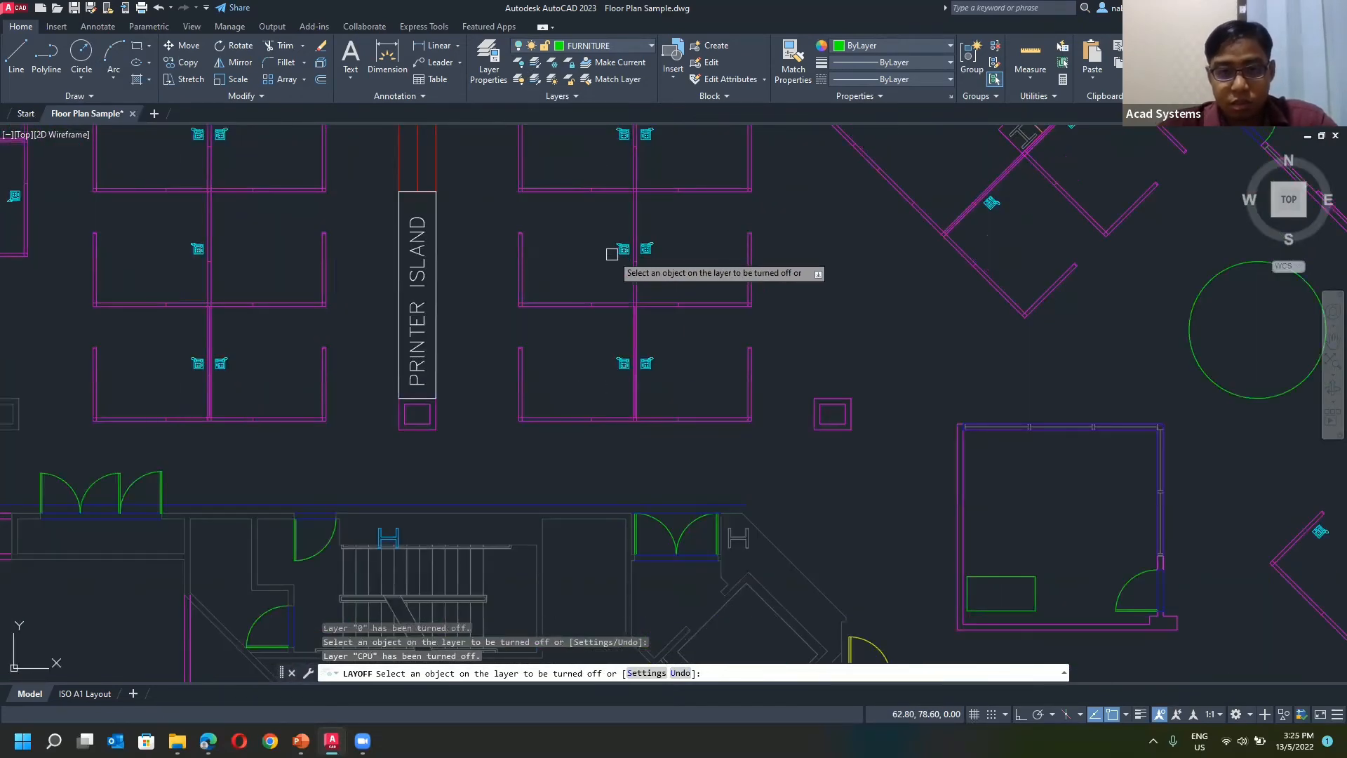
scroll(618, 249, up, 3)
click(624, 243)
scroll(583, 258, down, 4)
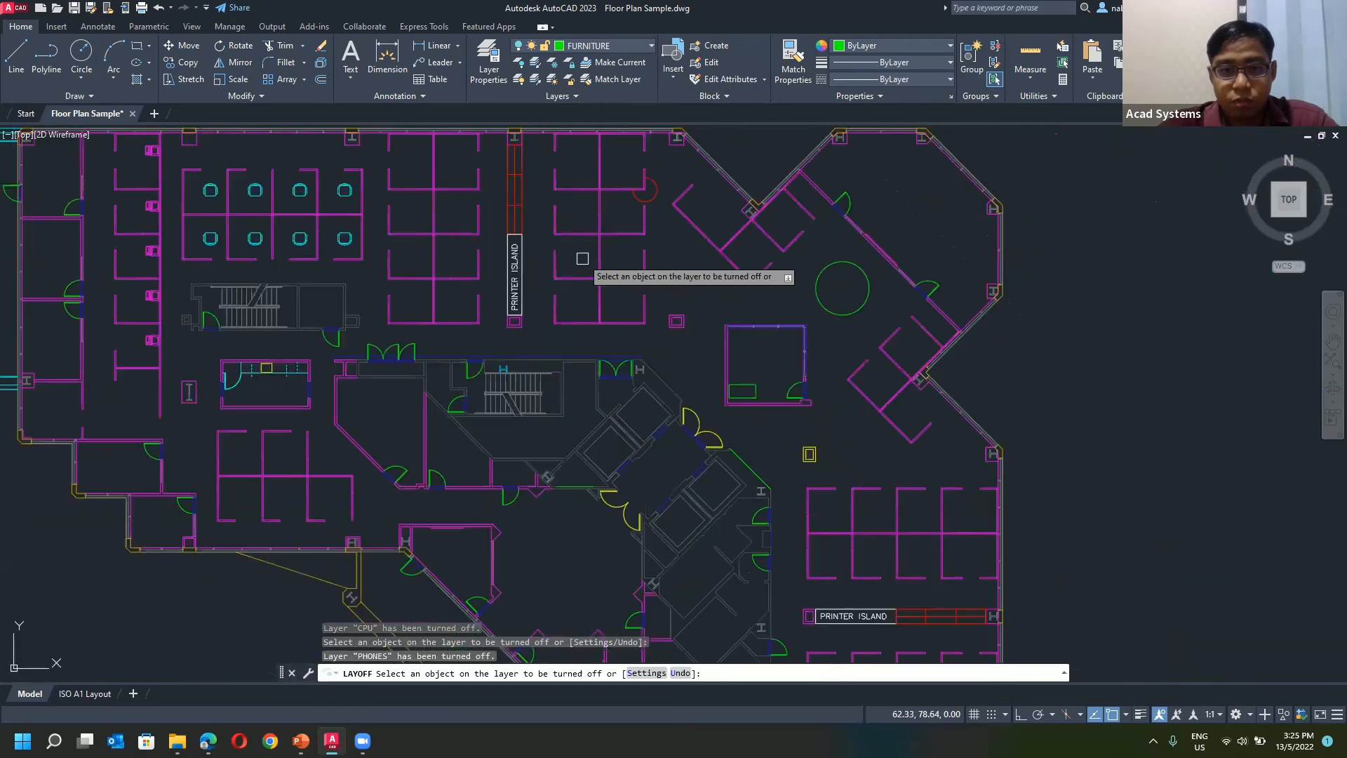
scroll(598, 273, down, 5)
scroll(598, 274, up, 3)
scroll(597, 274, up, 2)
middle_drag(491, 295, 526, 285)
scroll(707, 253, down, 5)
key(Escape)
Step: Turn off layer E-F-TERR by picking the cyan terrace outline at the northwest corner of the floor plan
scroll(516, 206, up, 3)
scroll(516, 206, up, 2)
middle_drag(874, 314, 665, 306)
scroll(593, 213, down, 2)
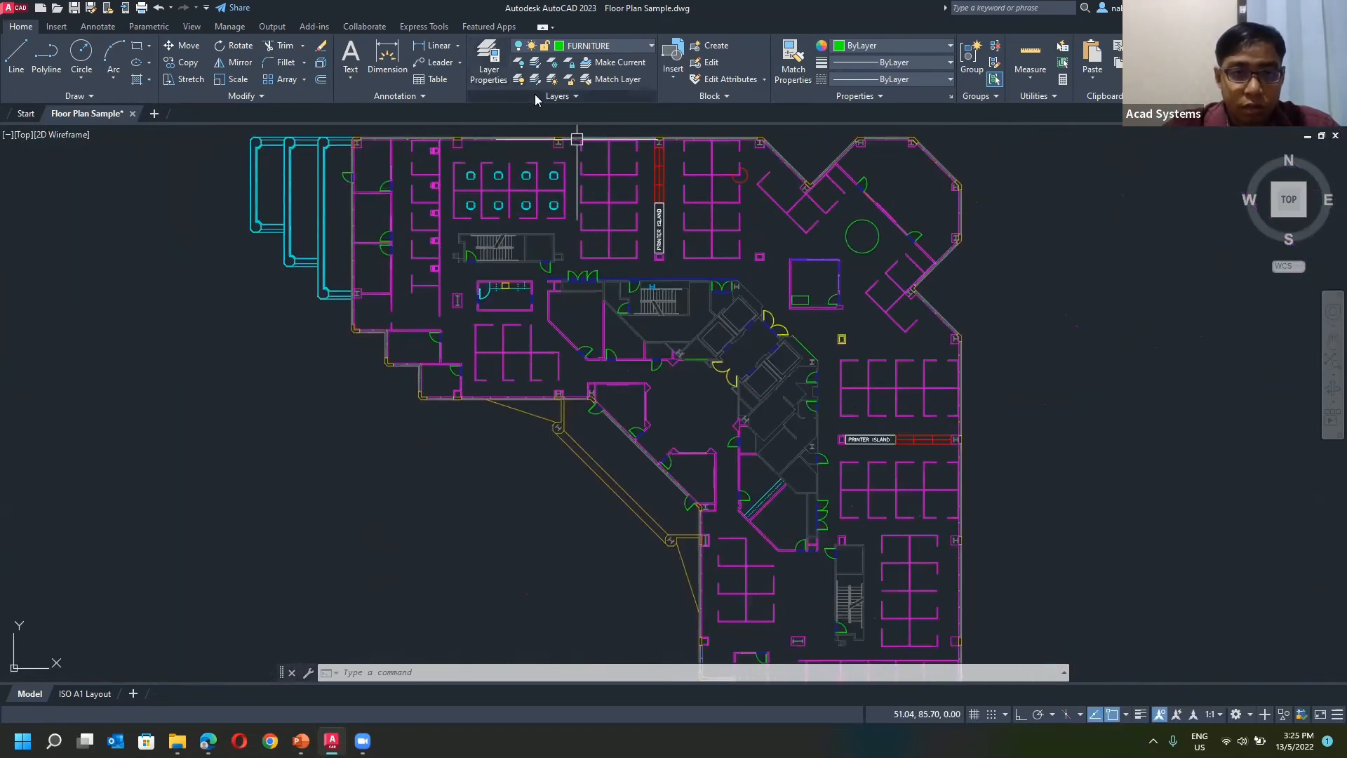
click(519, 62)
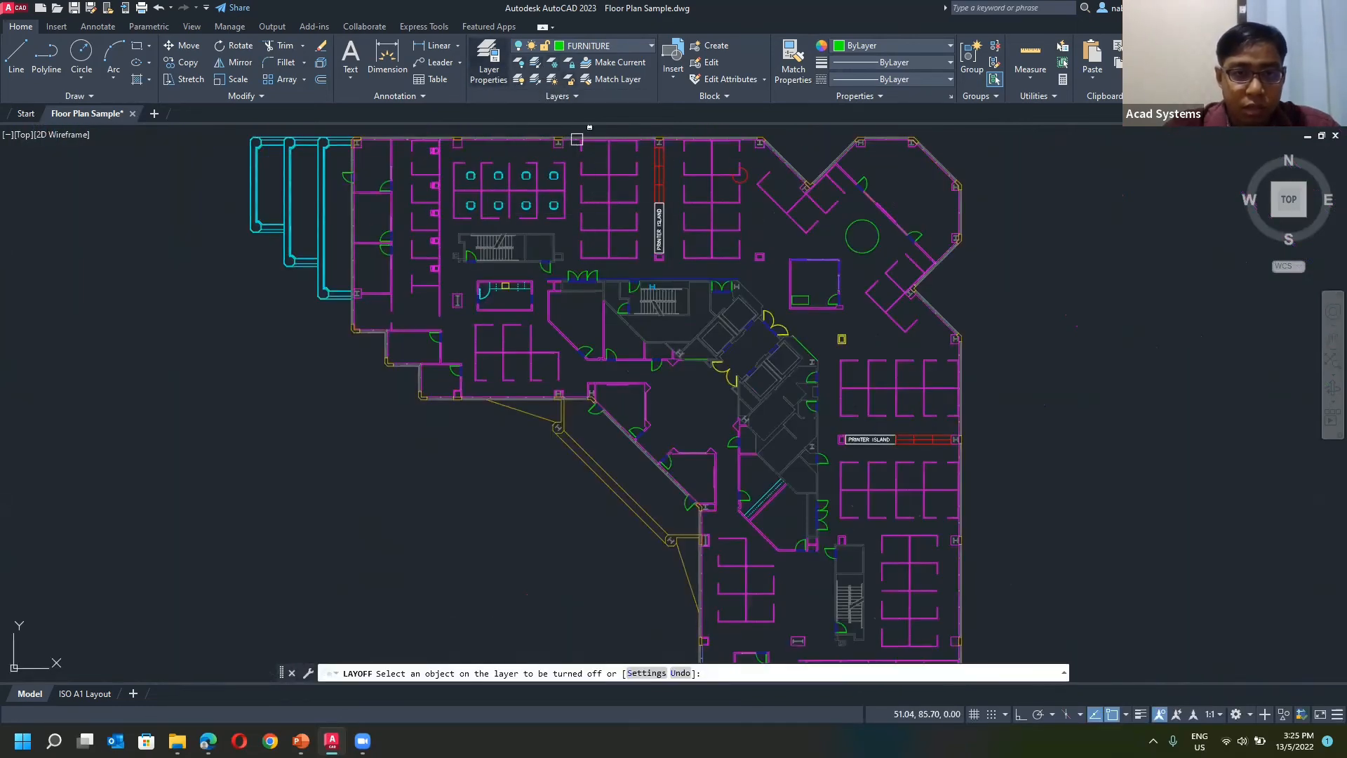
click(300, 138)
scroll(541, 269, down, 3)
scroll(630, 272, up, 1)
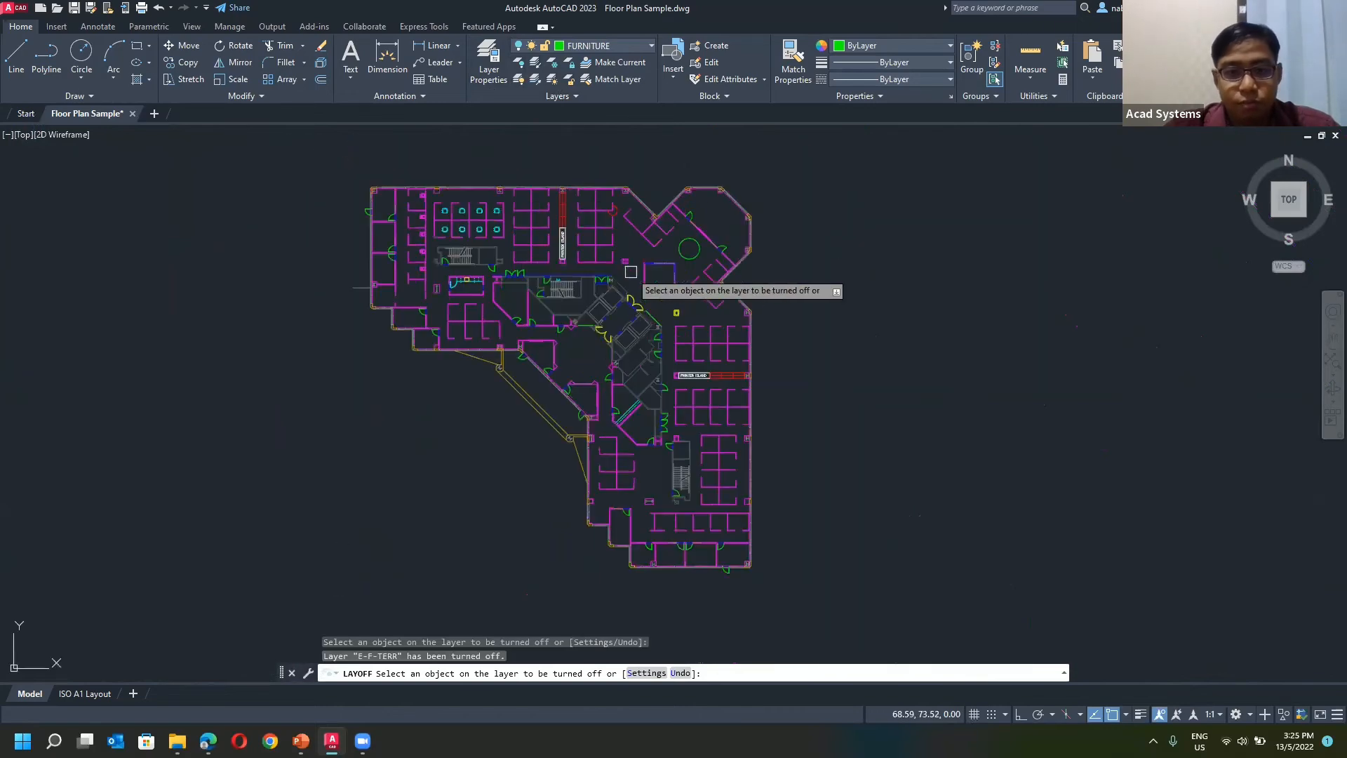
Step: Turn off layers E-B-SHEL and E-S-COLM by picking the yellow shell outline and the exposed column outside the southwest wall
scroll(631, 272, up, 2)
click(423, 426)
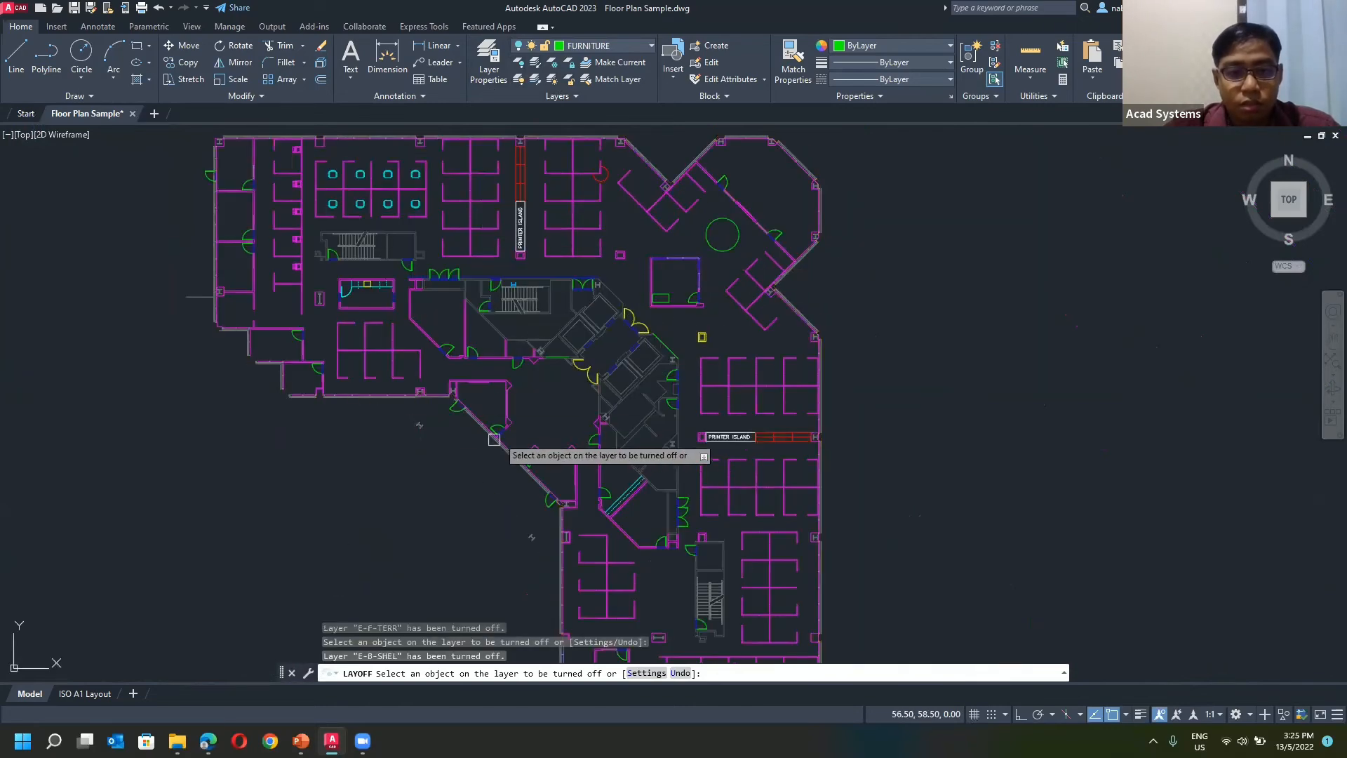
click(420, 425)
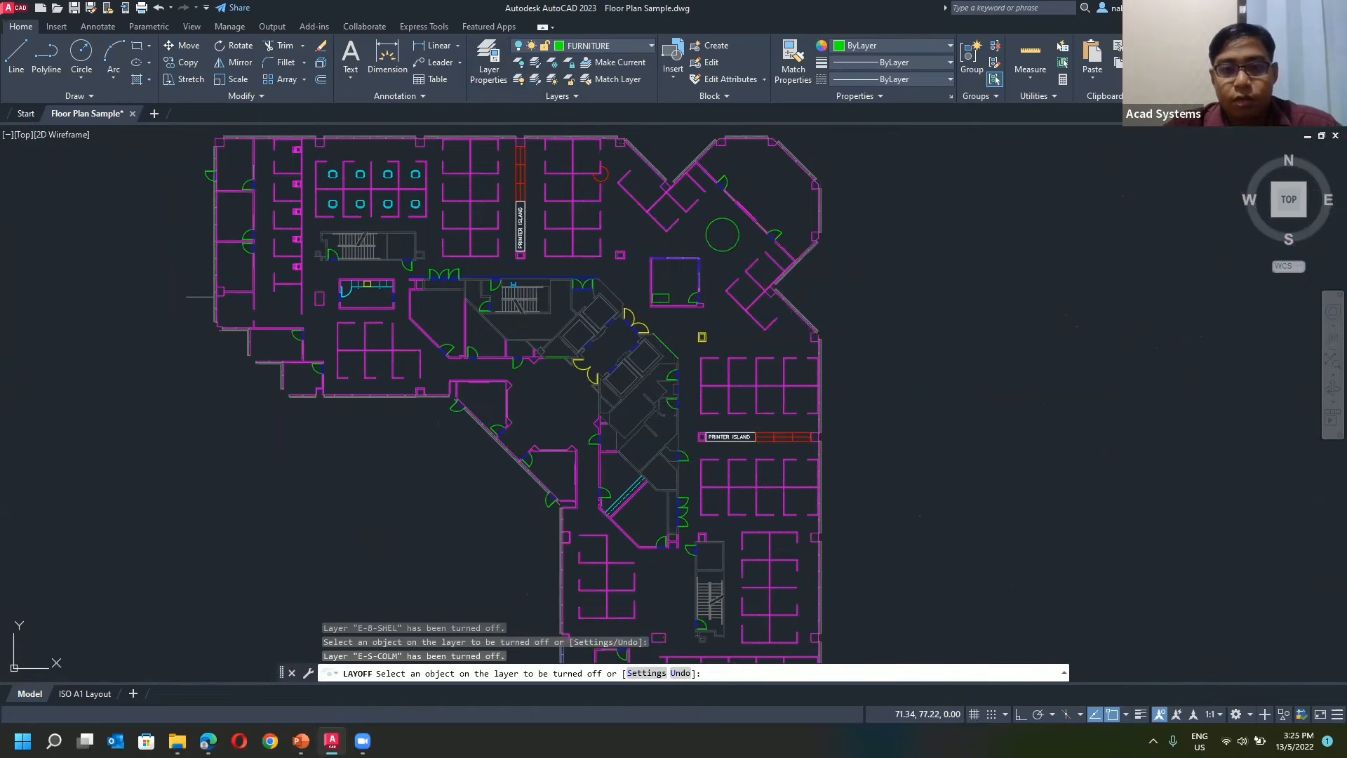
scroll(668, 231, up, 3)
right_click(643, 133)
click(660, 150)
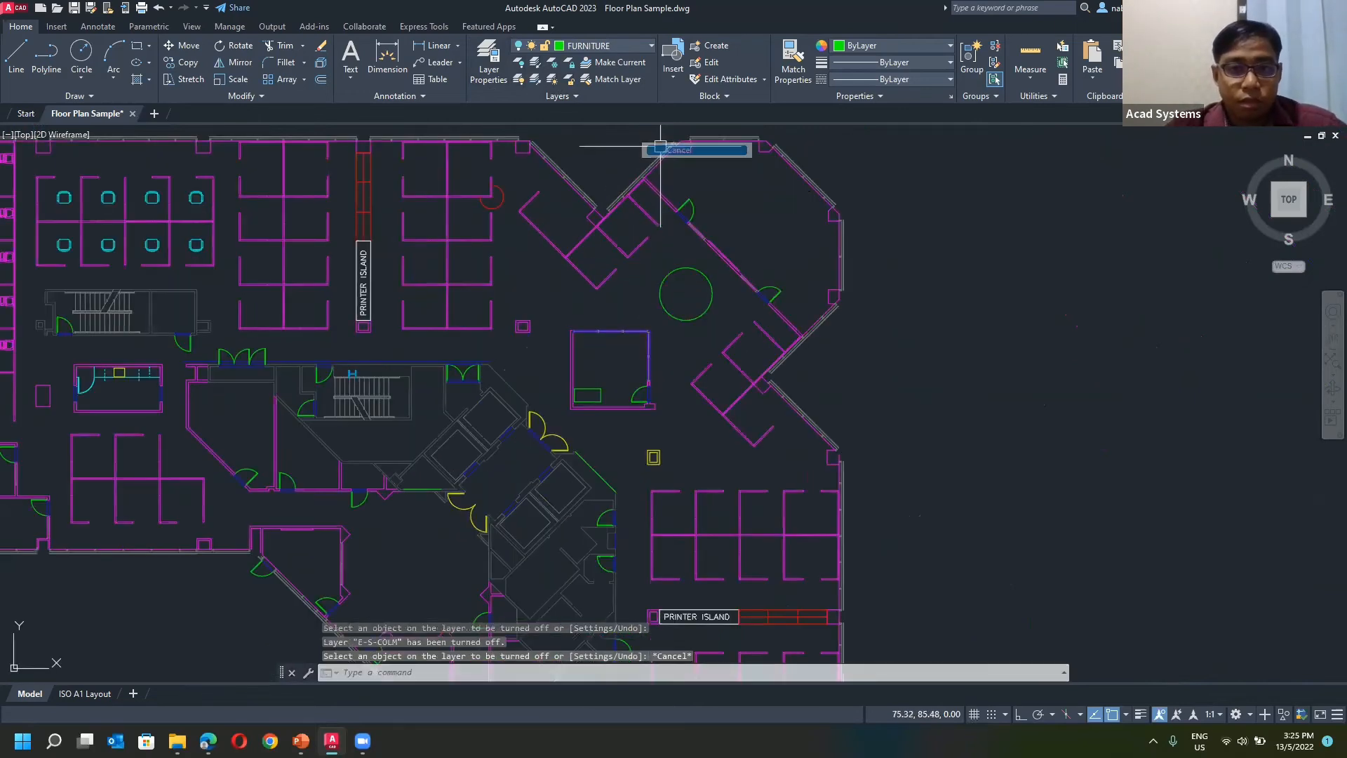
Step: Save the current layer visibility as a new layer state named No furniture
click(547, 96)
click(539, 112)
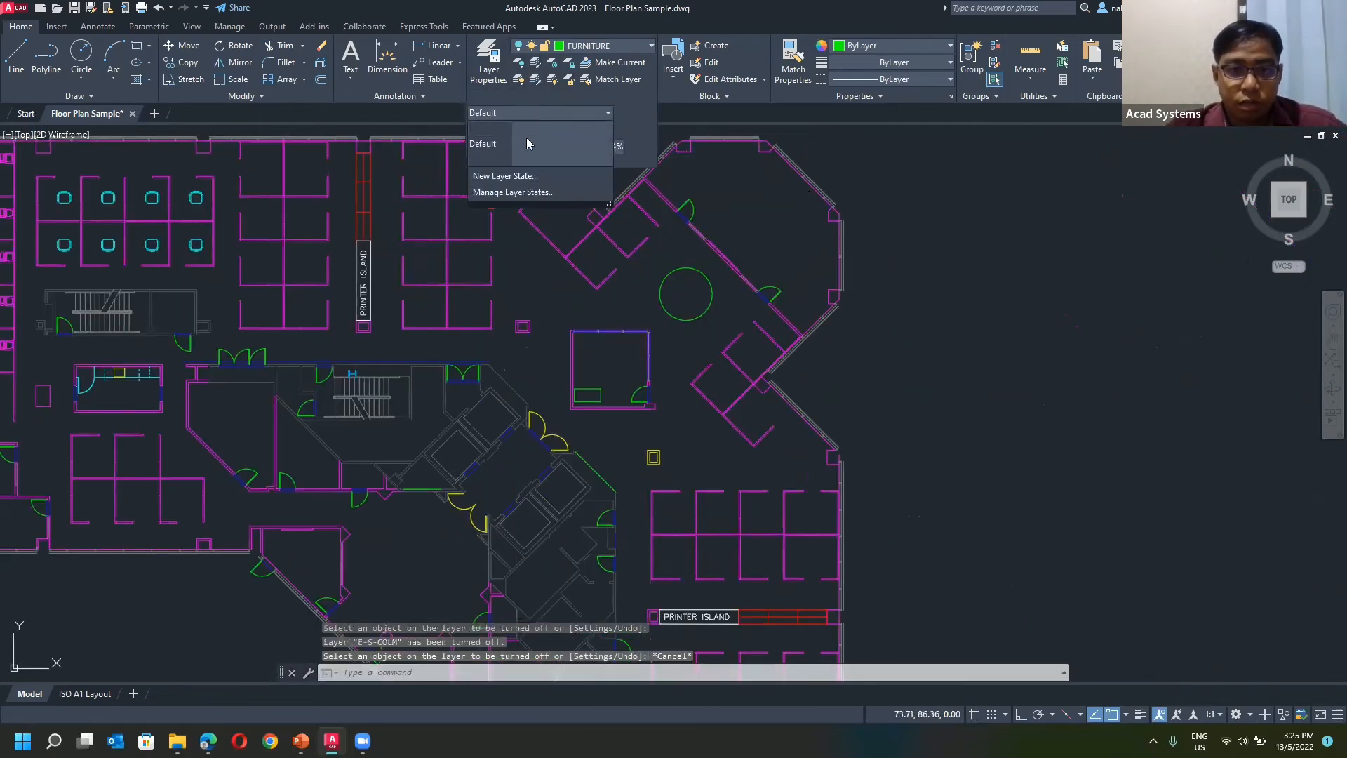
click(505, 176)
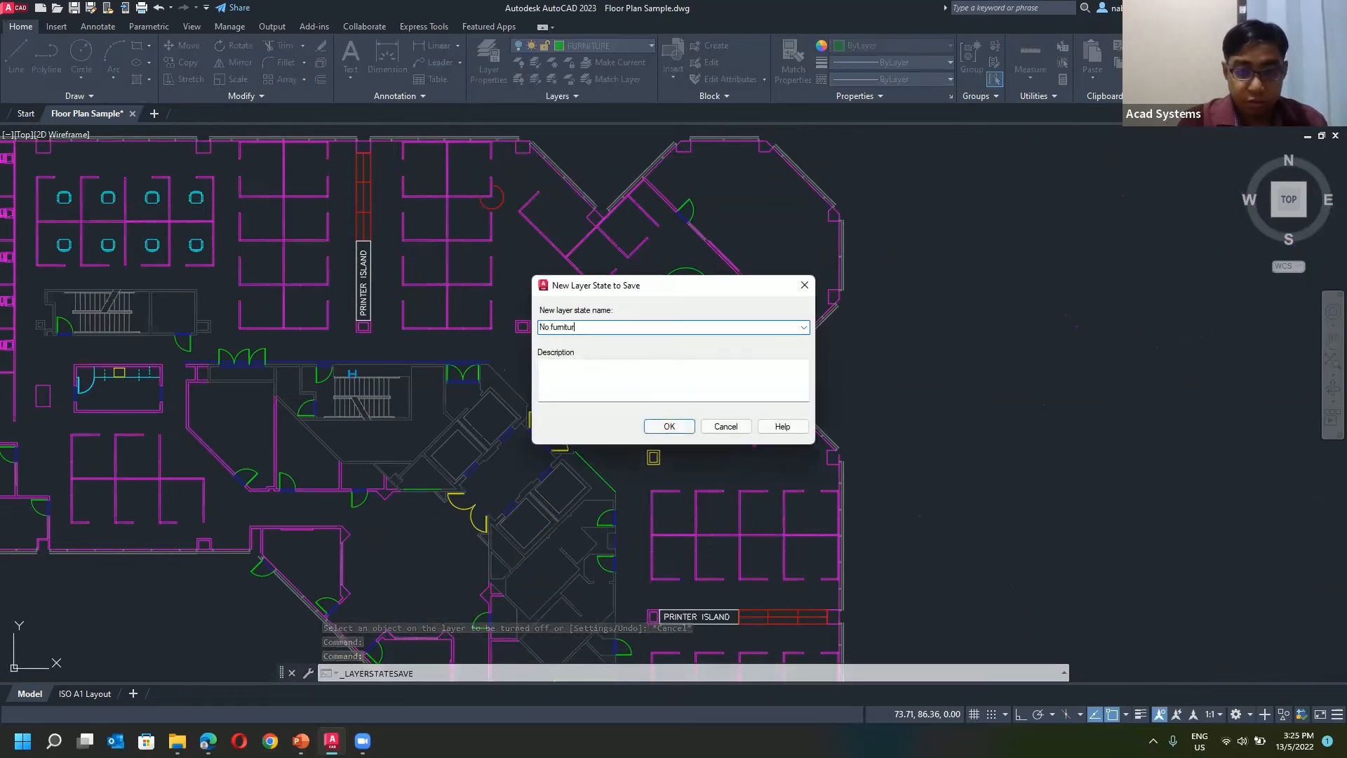
click(662, 430)
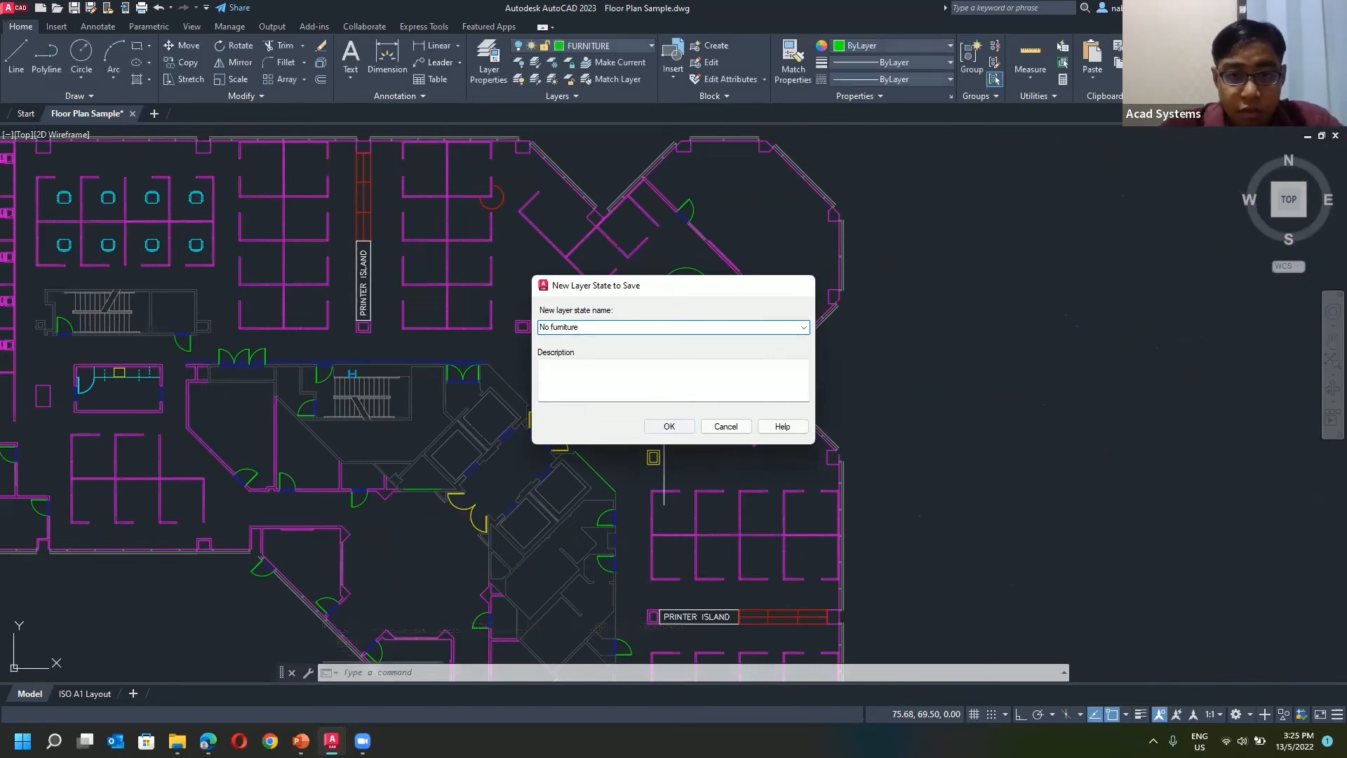
Step: Restore the Default layer state to bring back the furniture and terrace layers
click(560, 96)
click(559, 113)
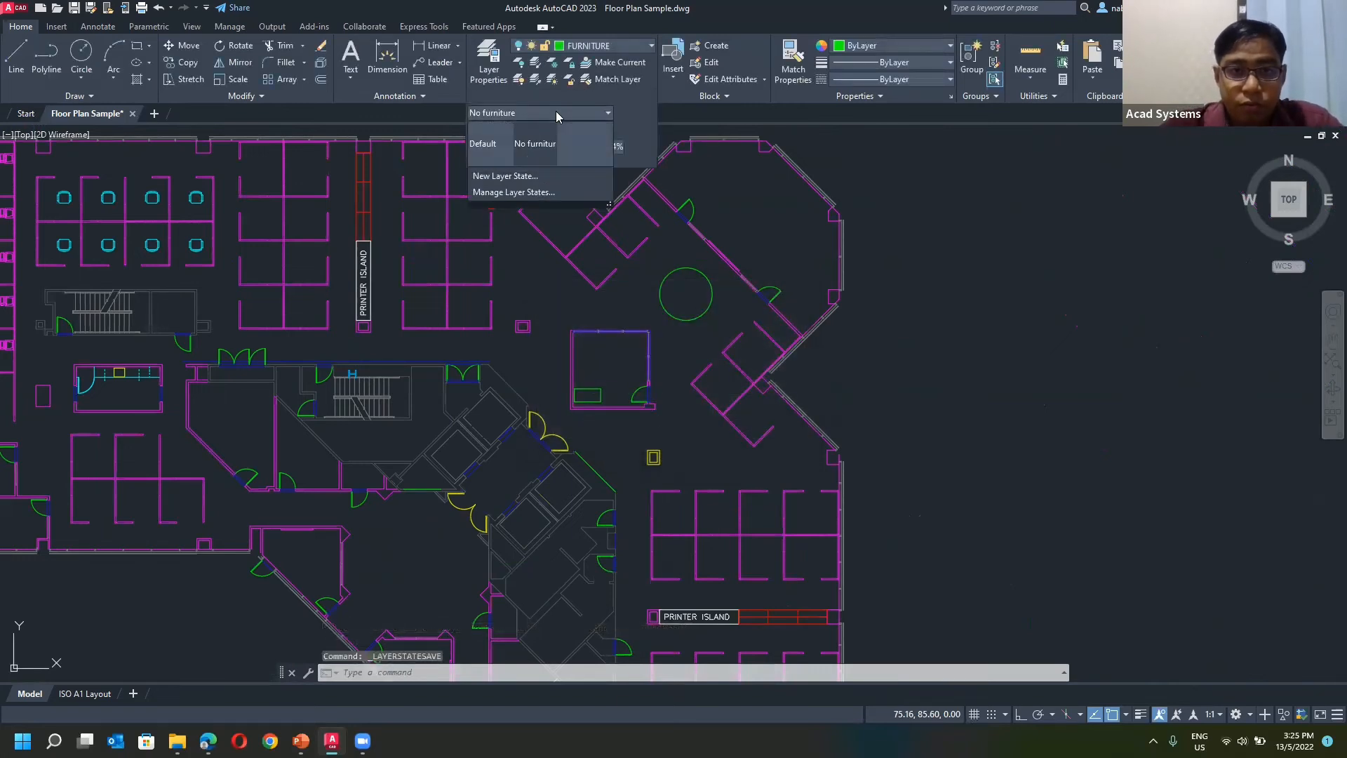
scroll(761, 144, down, 5)
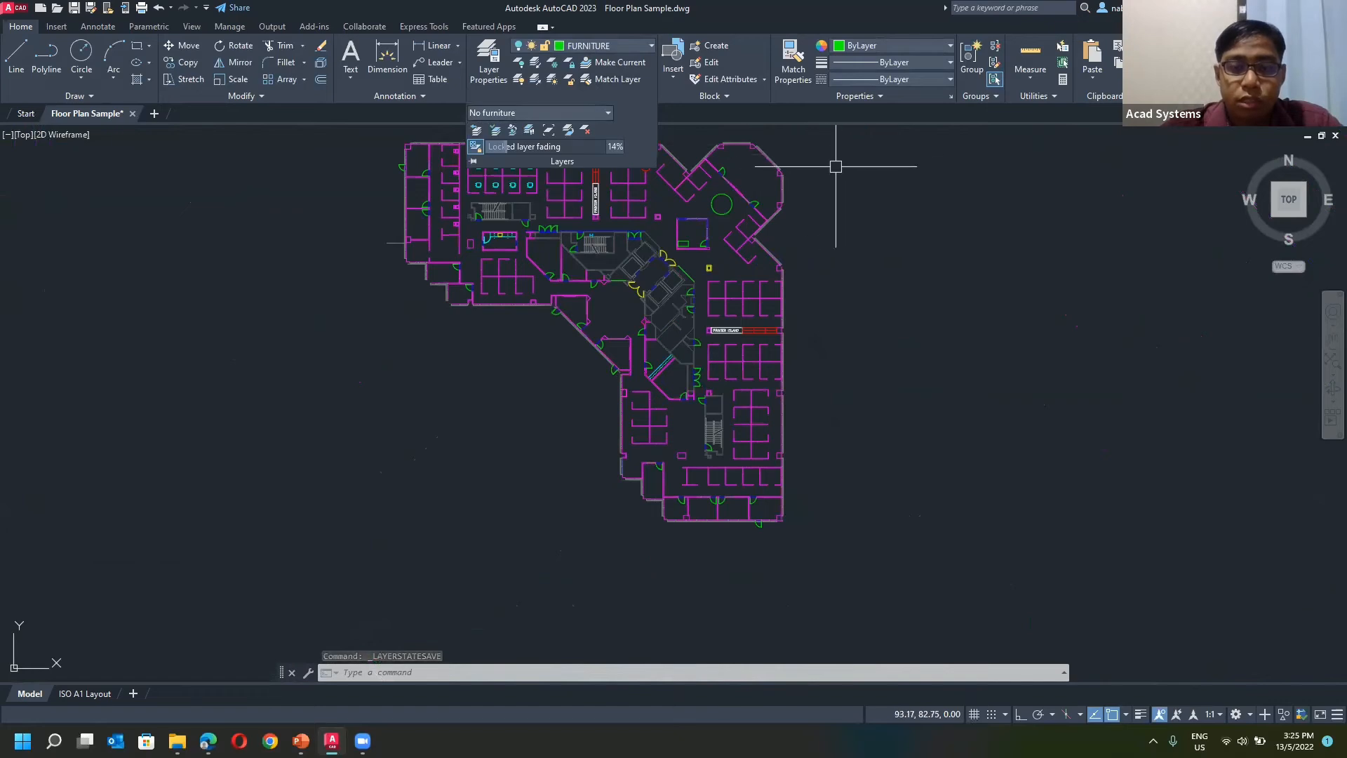
middle_drag(846, 187, 895, 209)
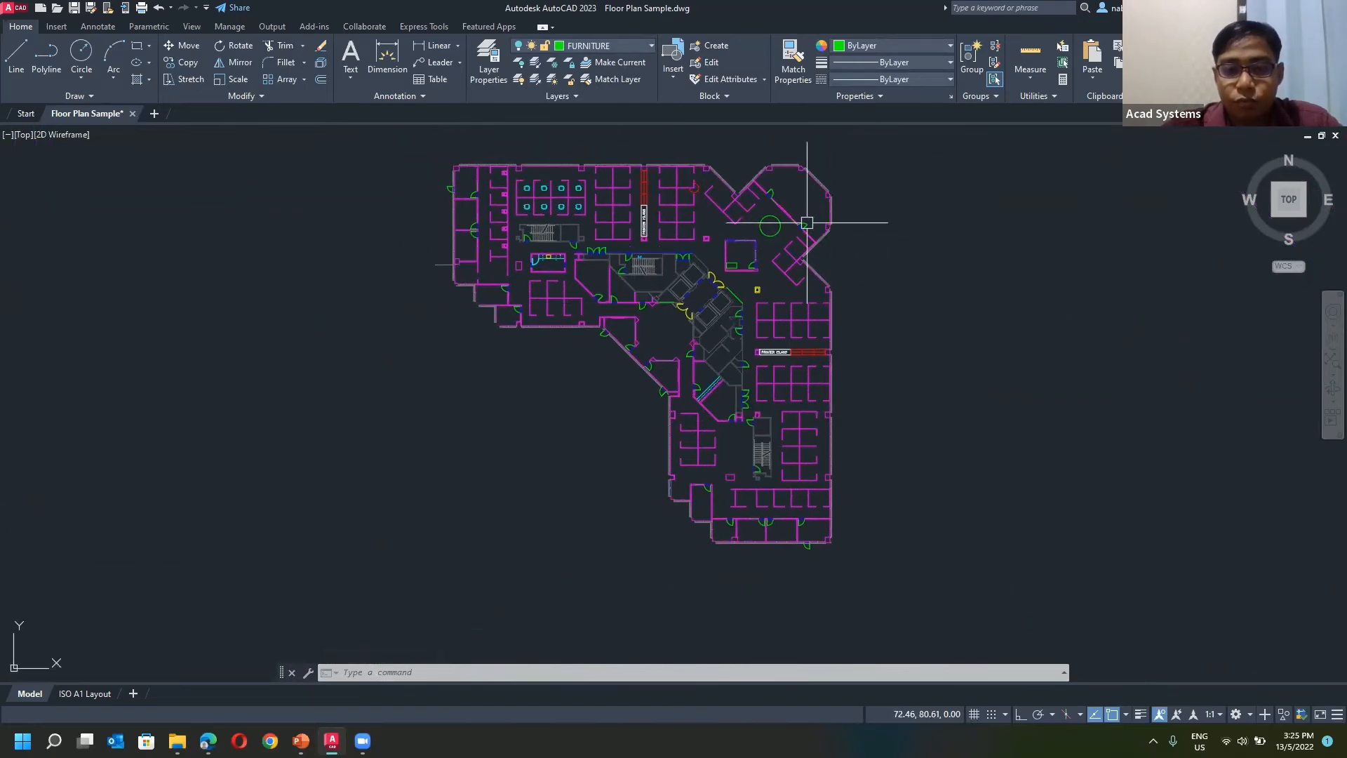
click(558, 96)
click(544, 113)
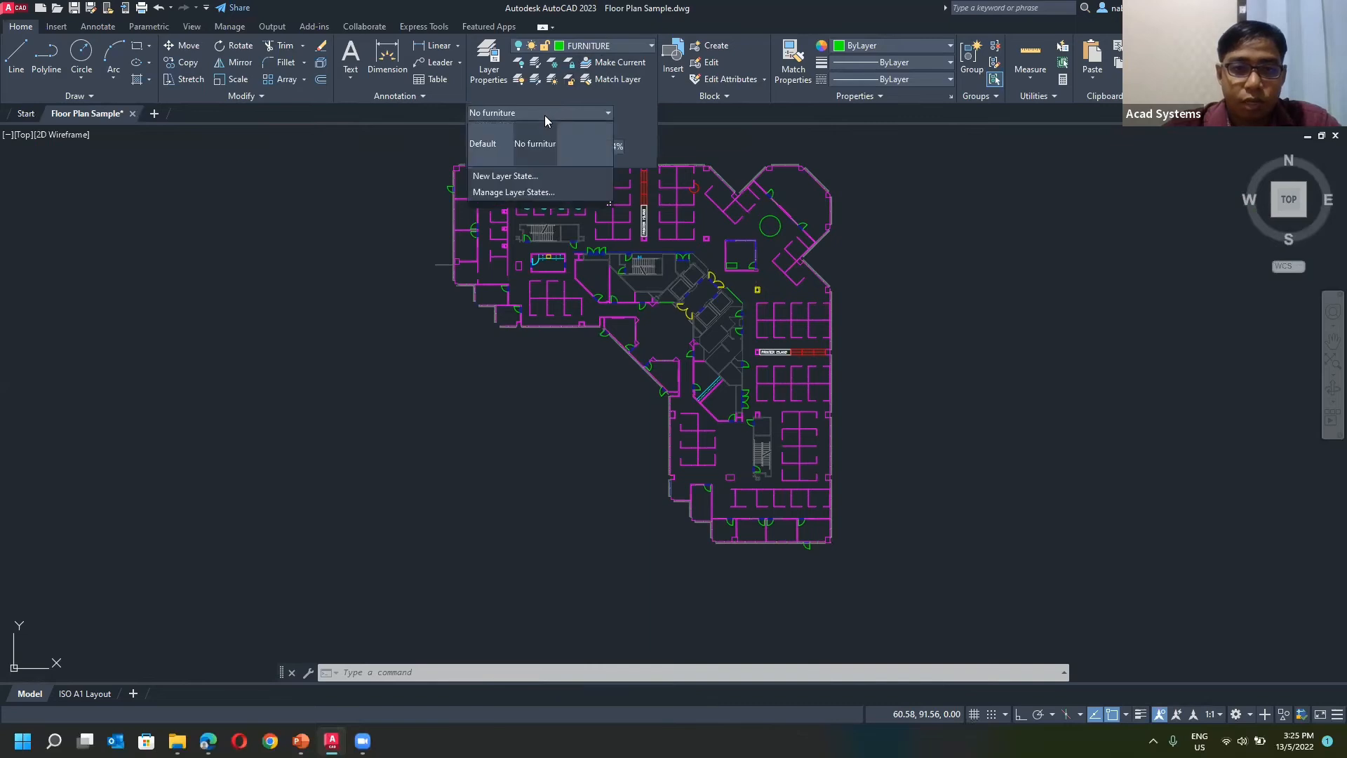
click(494, 142)
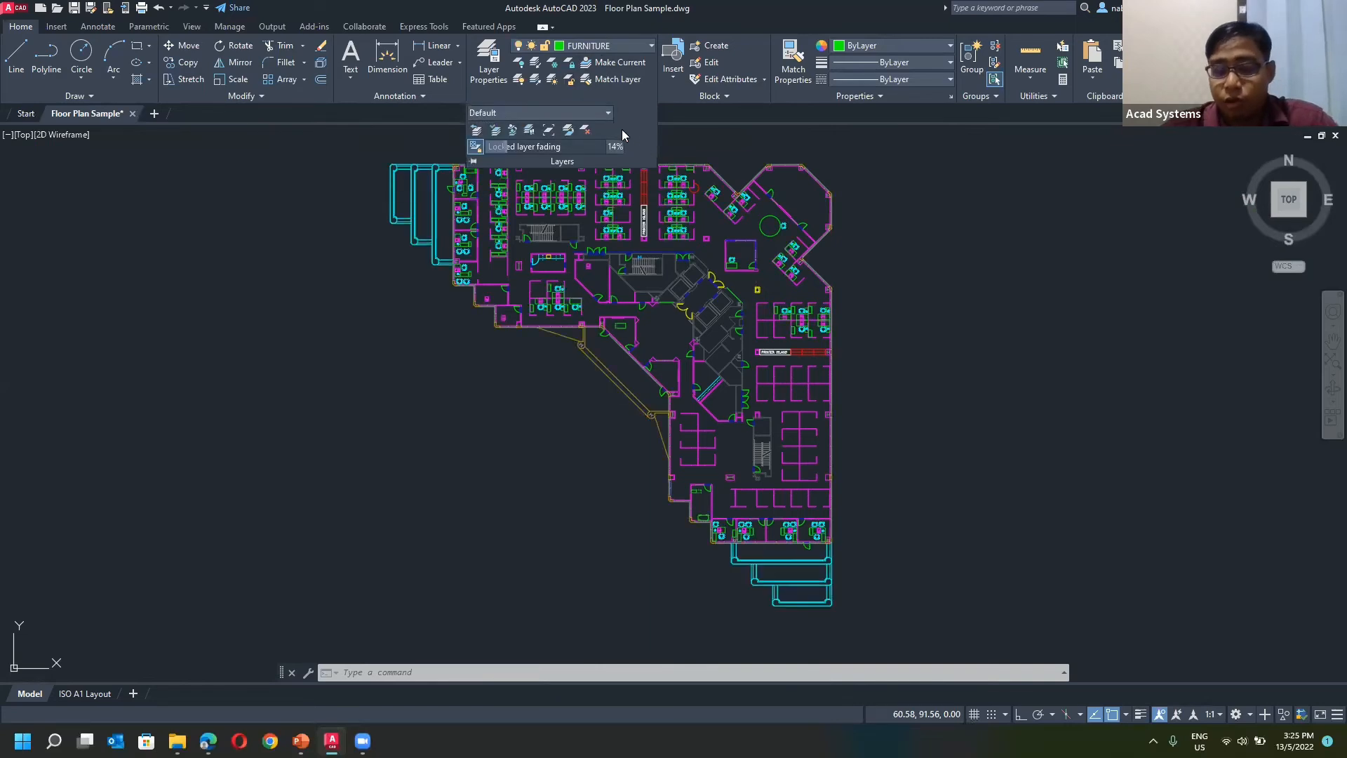
Step: Switch the drawing to the No furniture layer state
click(544, 111)
click(526, 141)
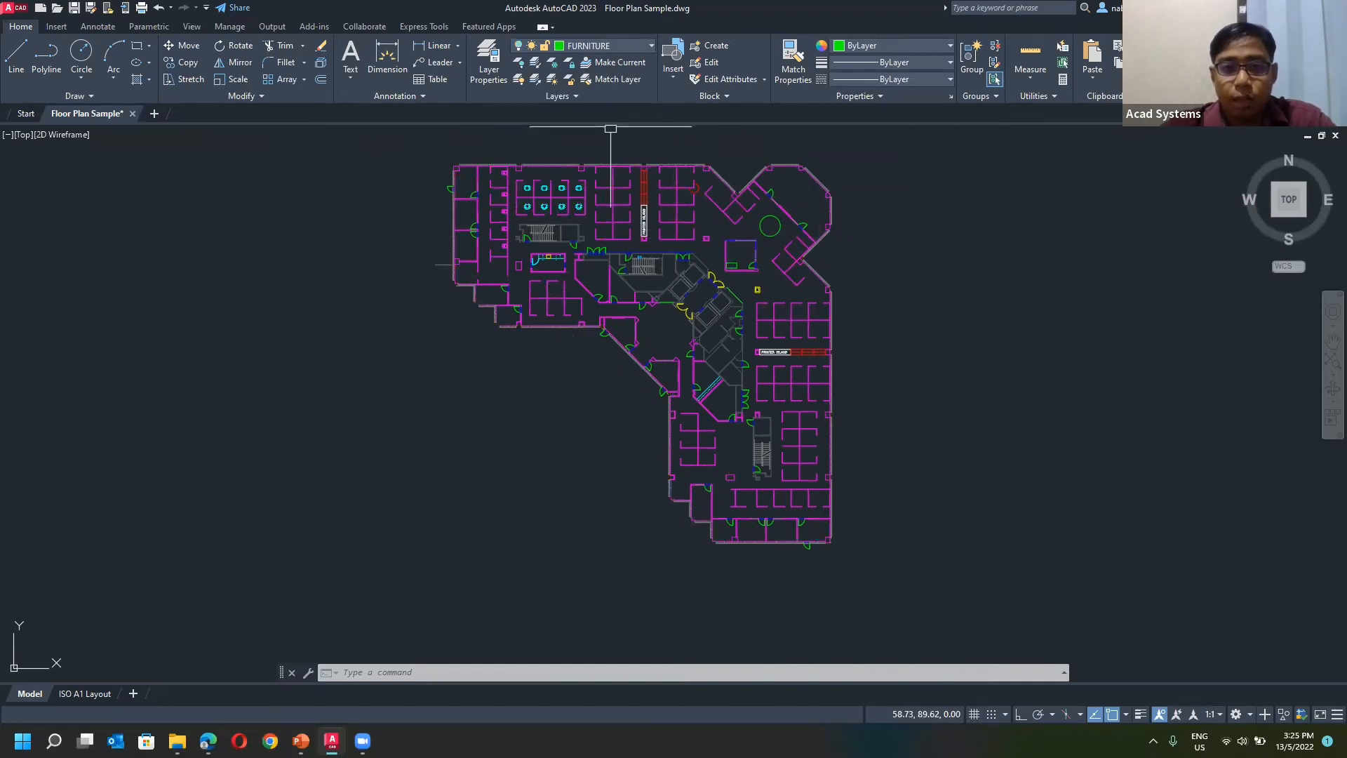
scroll(637, 144, down, 2)
middle_drag(616, 196, 579, 232)
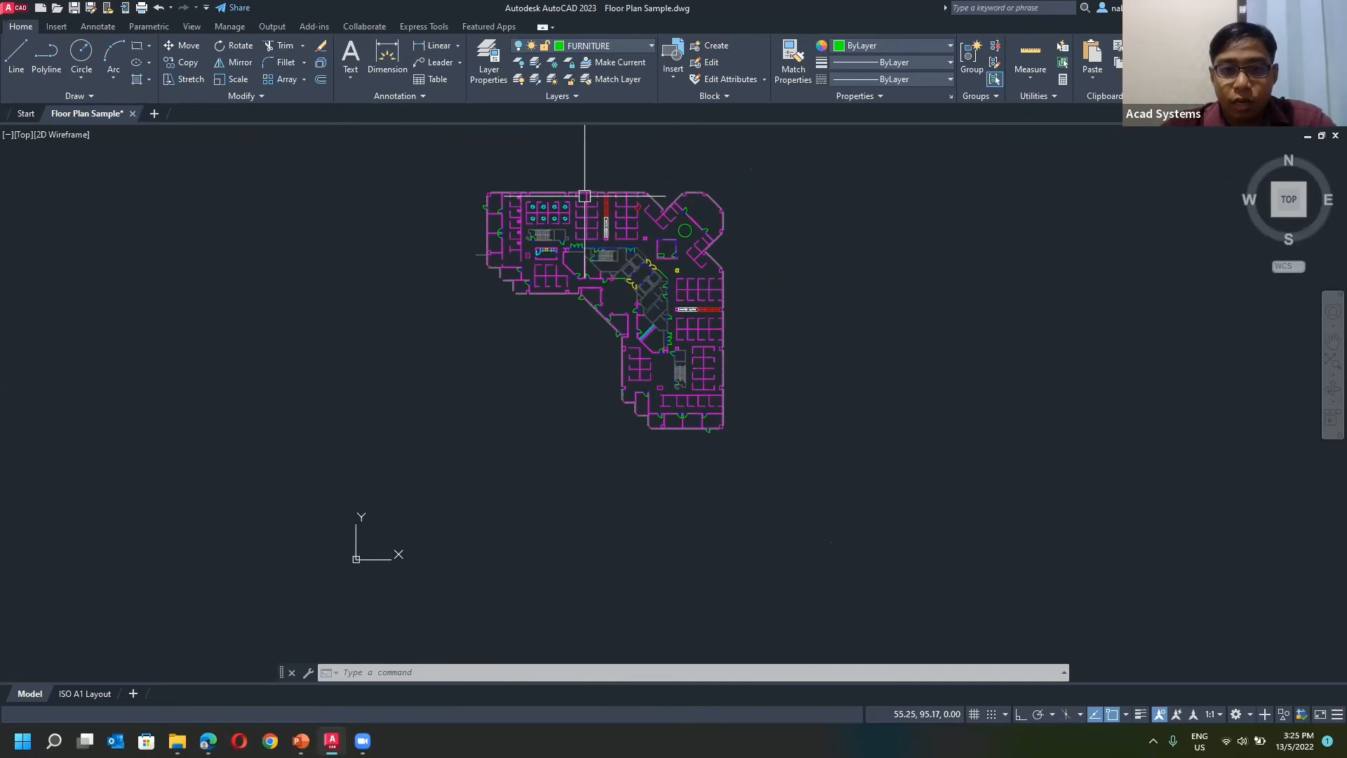
Step: Switch the drawing from No furniture back to the Default layer state
click(581, 96)
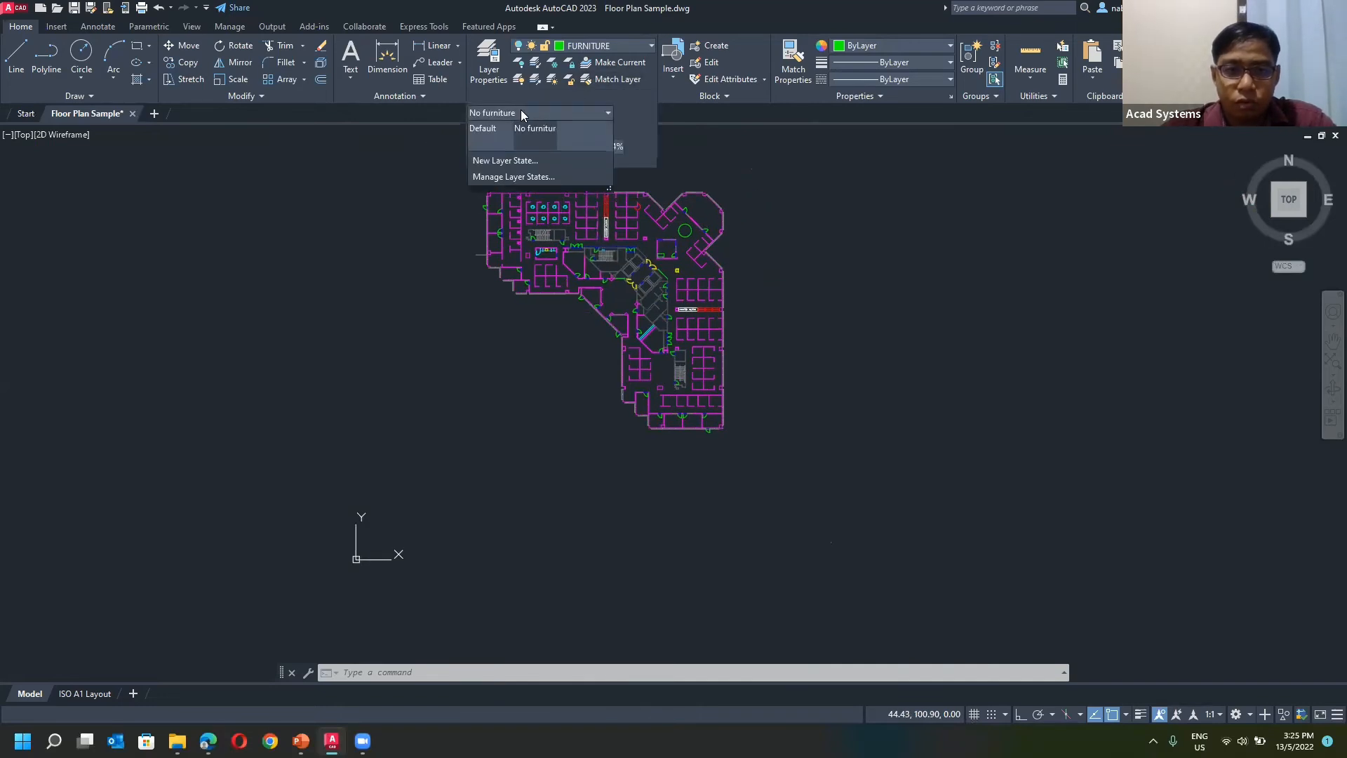
click(491, 138)
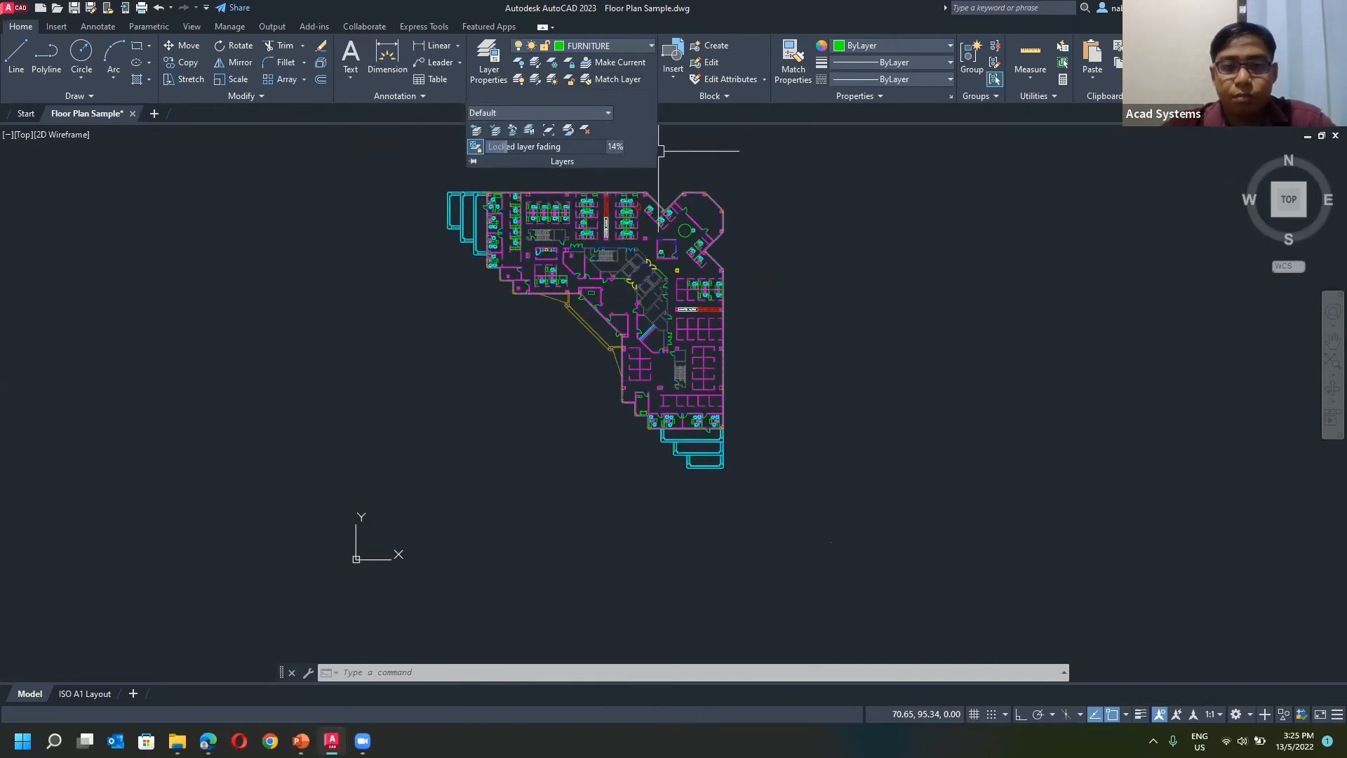
click(737, 157)
key(Escape)
key(Escape)
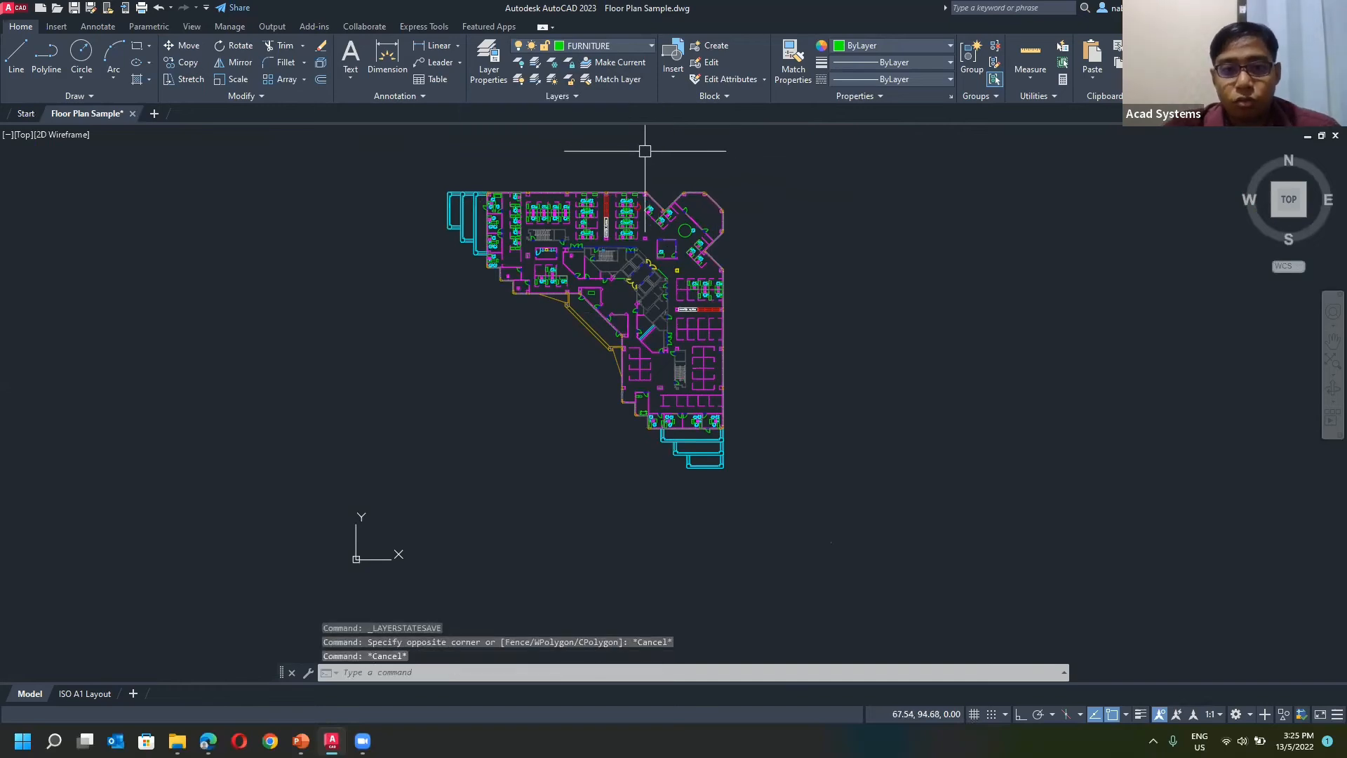
click(587, 97)
click(507, 113)
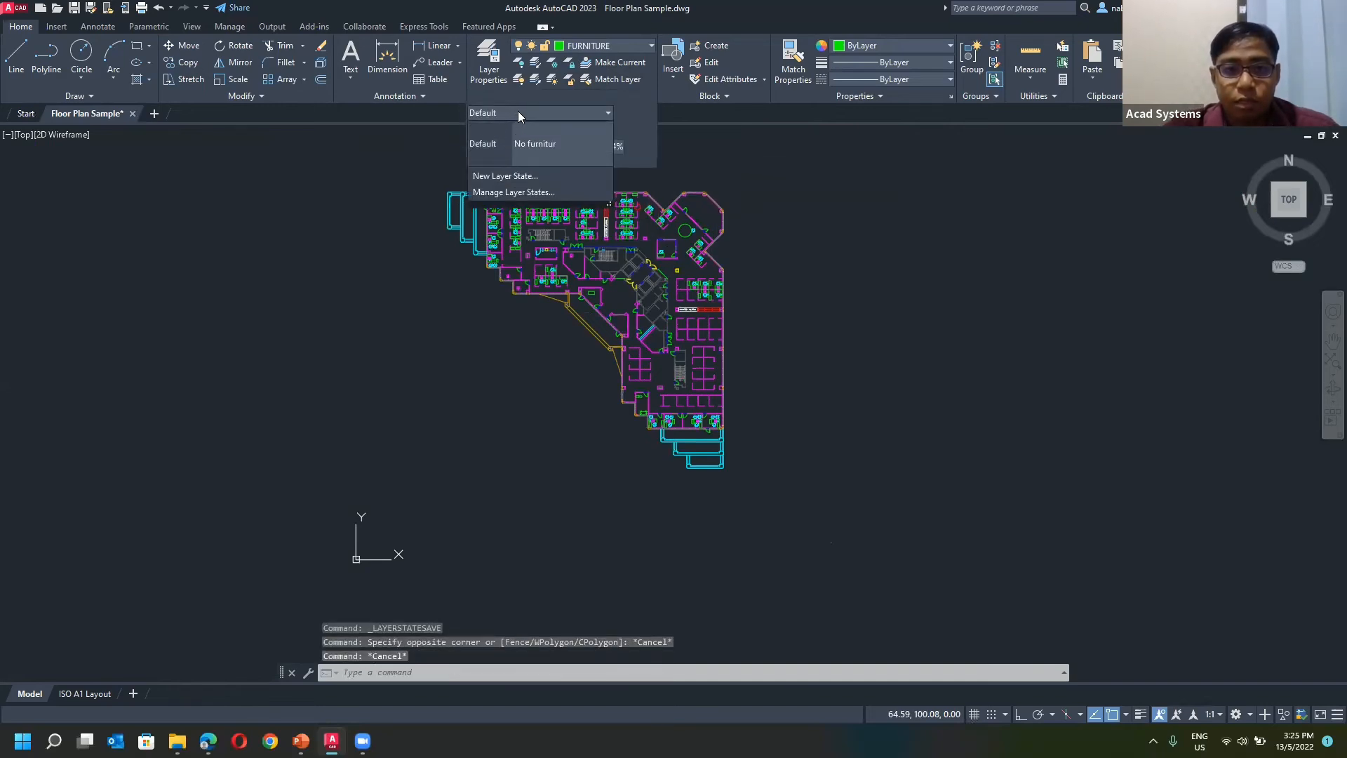
click(878, 211)
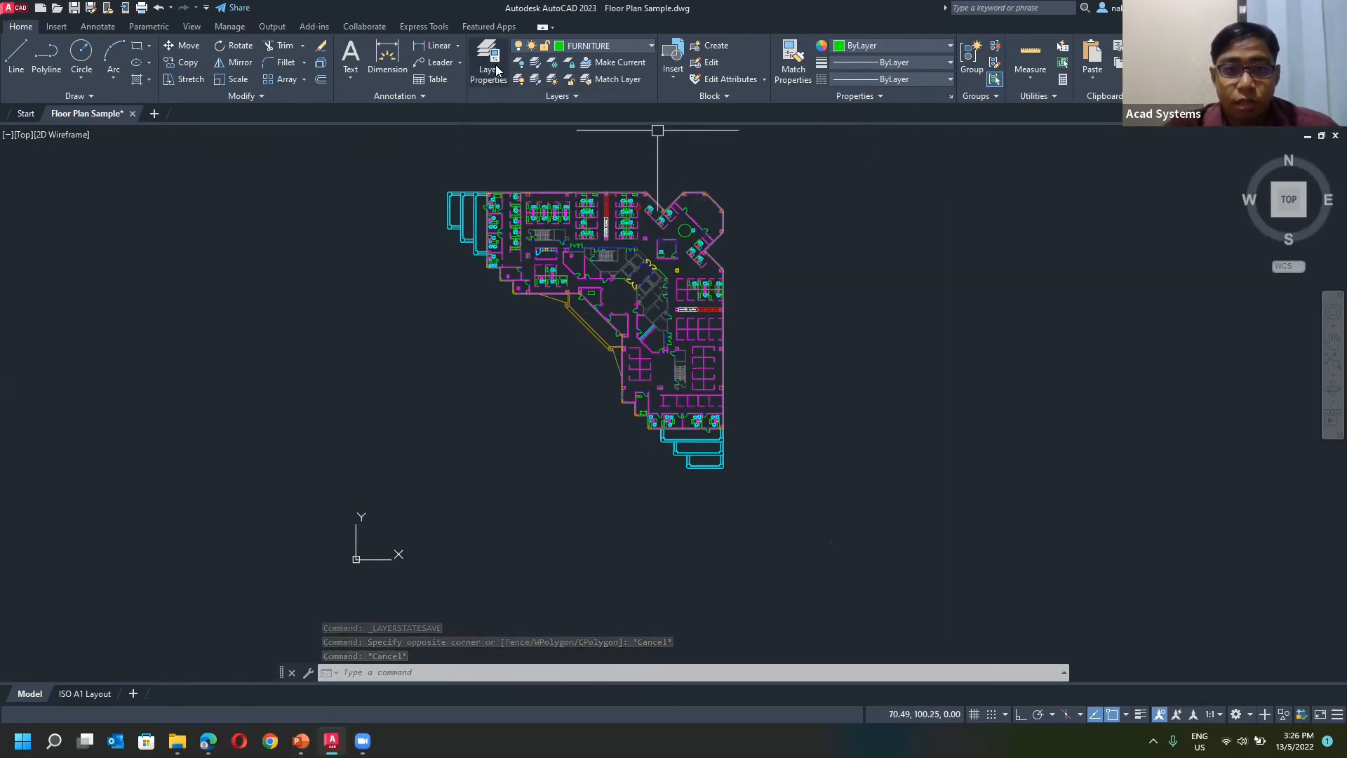
Step: Set the color of all layers, from 0 through Viewport, to index color 253 in the layer properties
click(496, 70)
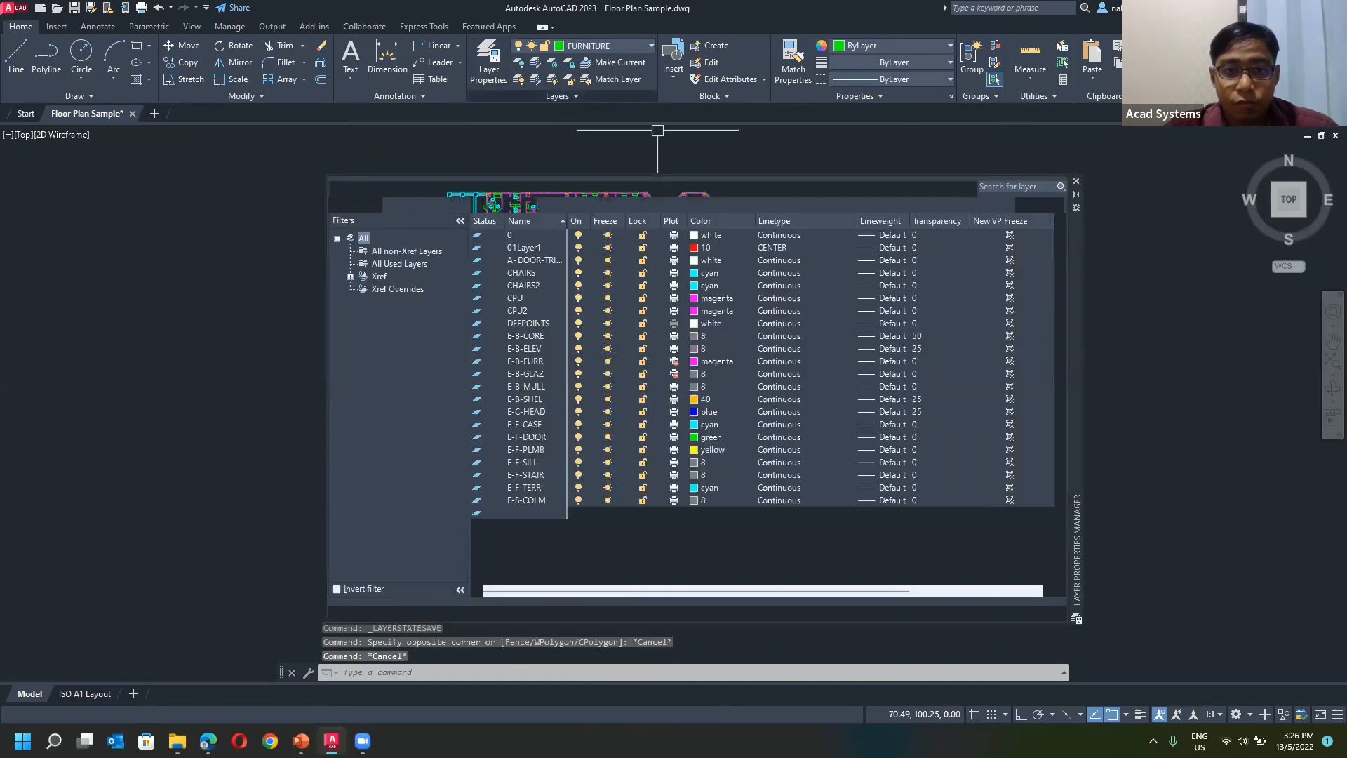
click(730, 235)
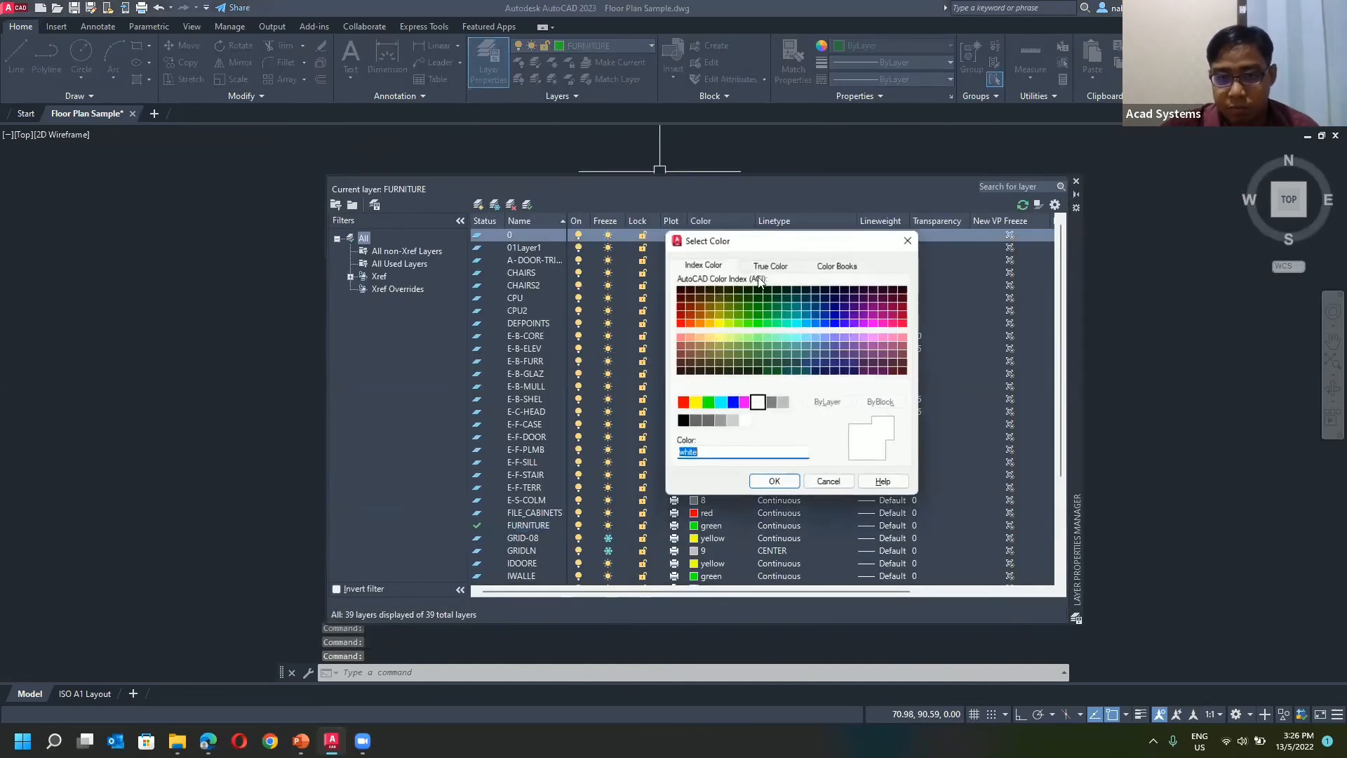
key(Escape)
scroll(747, 410, down, 4)
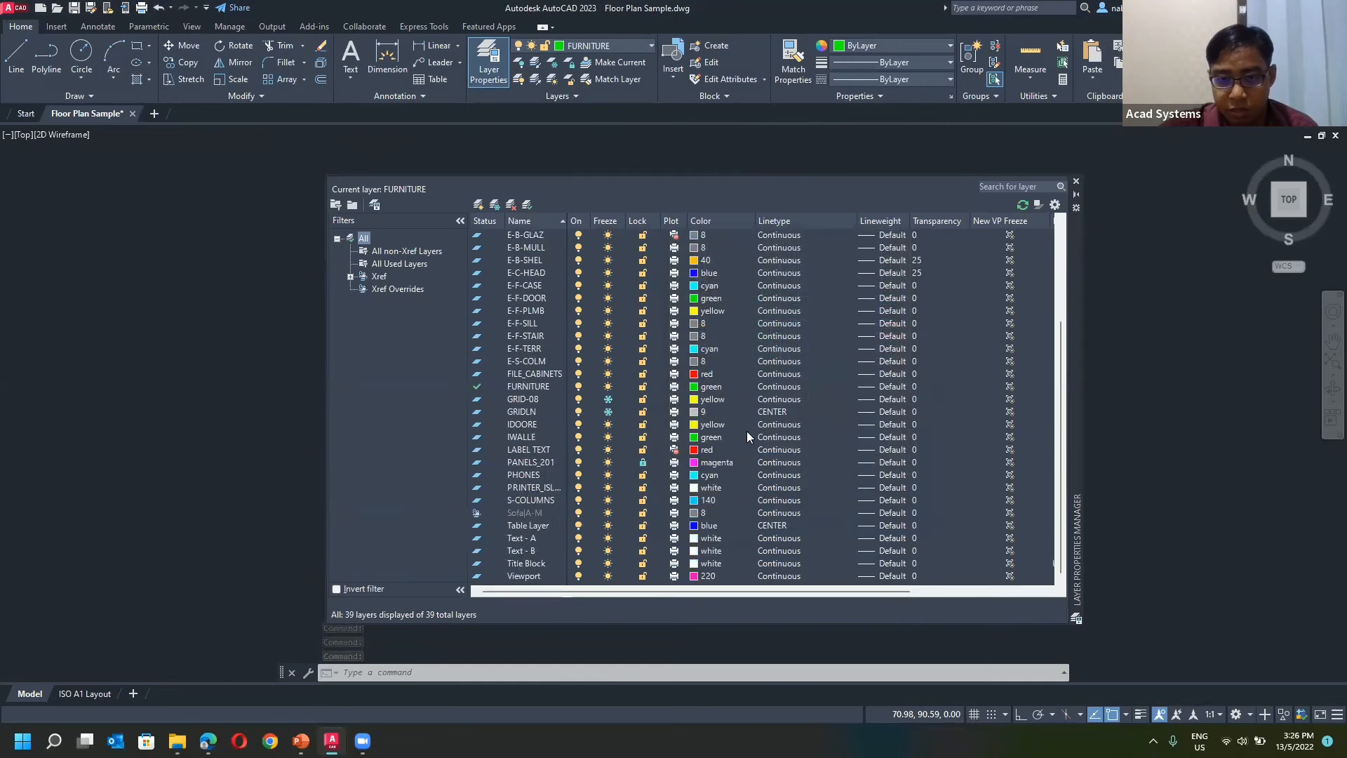
shift+click(727, 571)
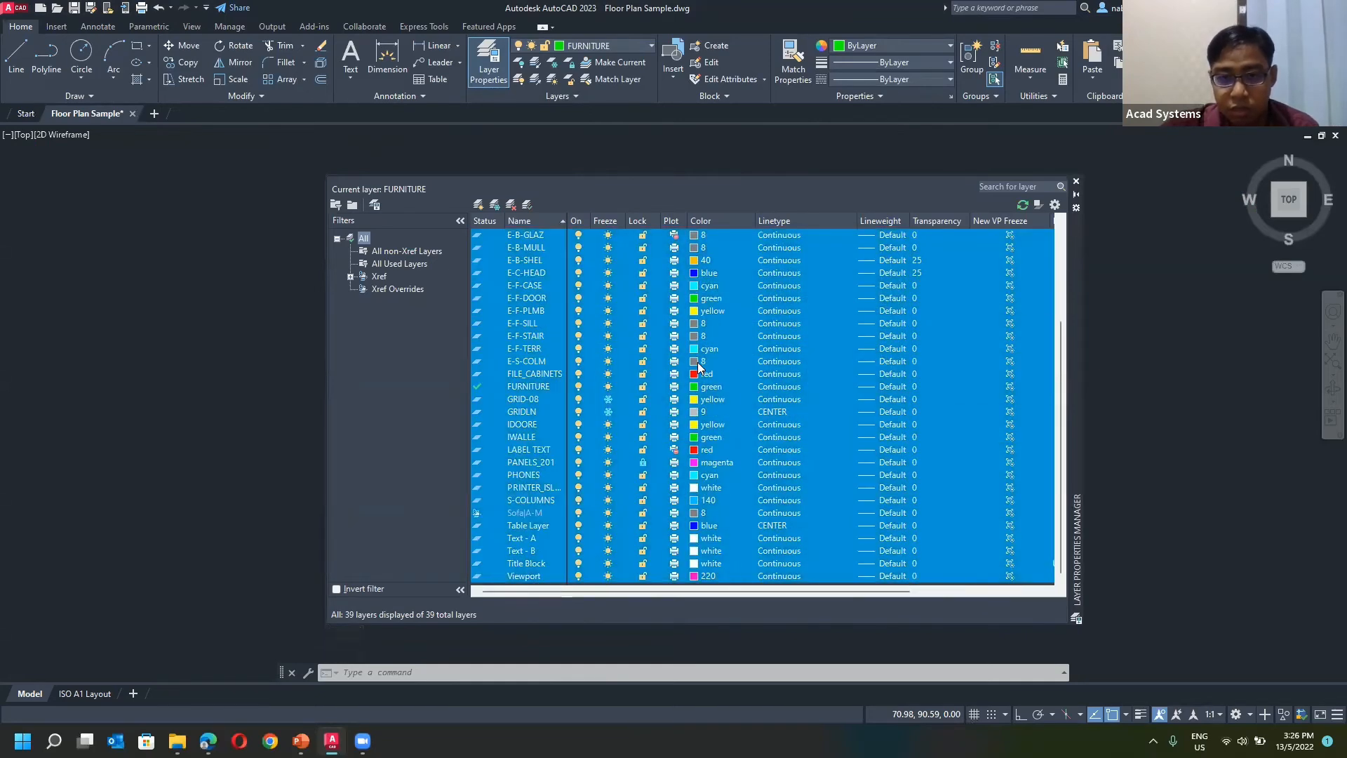
click(696, 361)
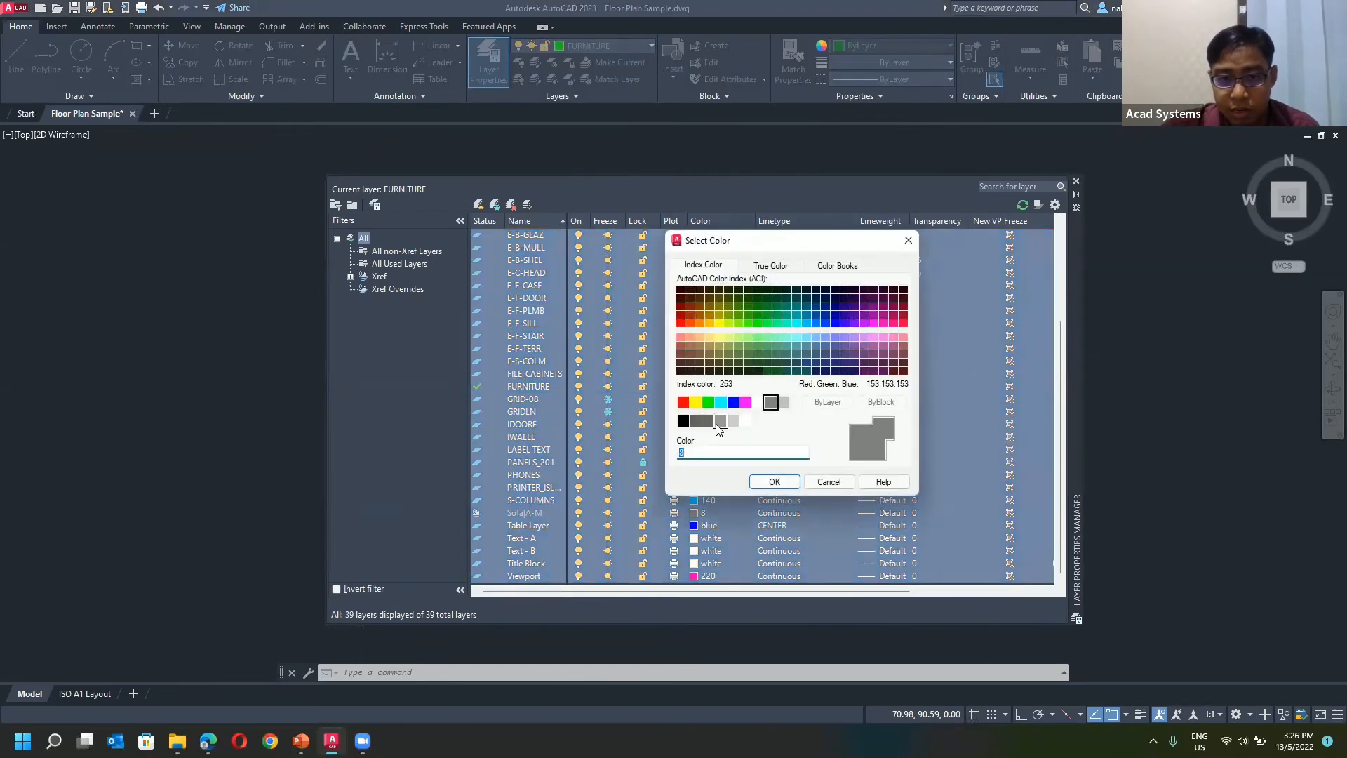
click(718, 422)
click(774, 482)
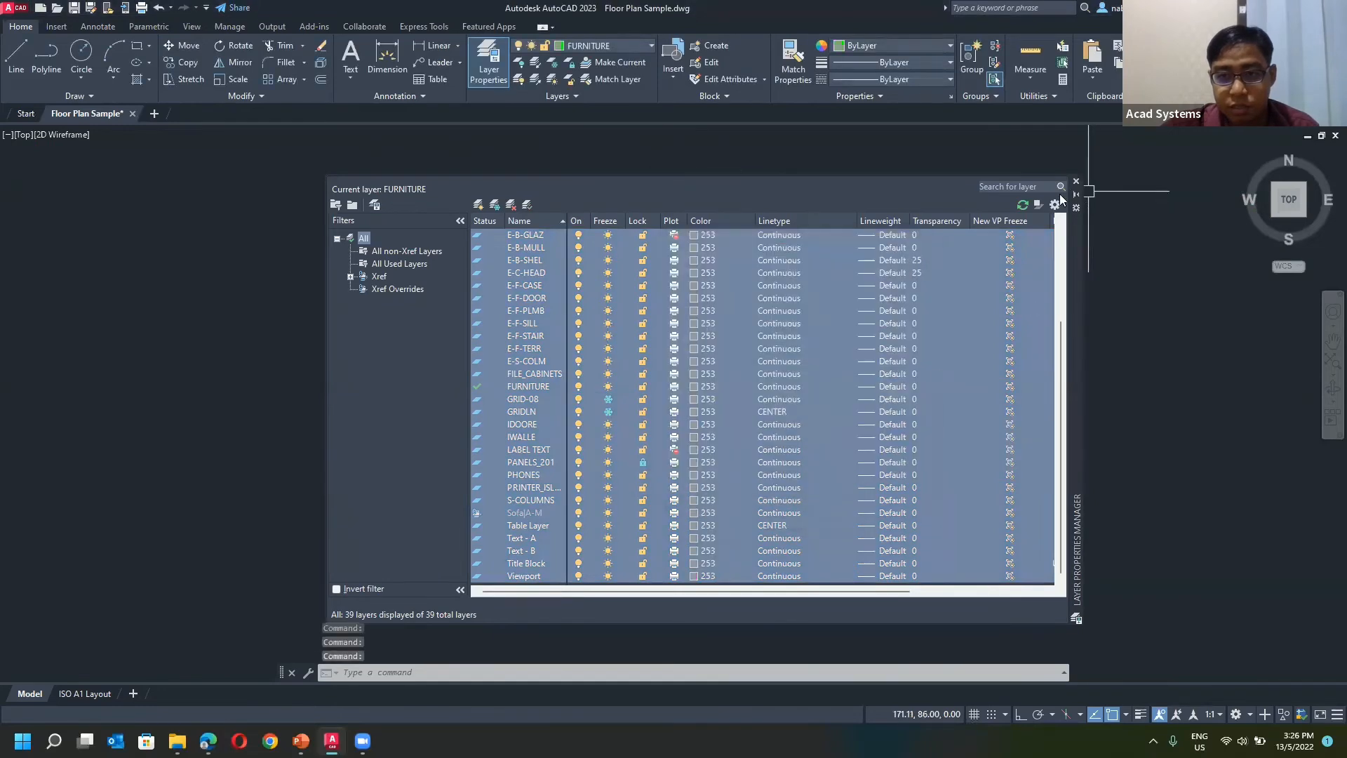
click(1077, 185)
Step: Save the recolored layer settings as a new layer state named Grey
scroll(686, 240, up, 5)
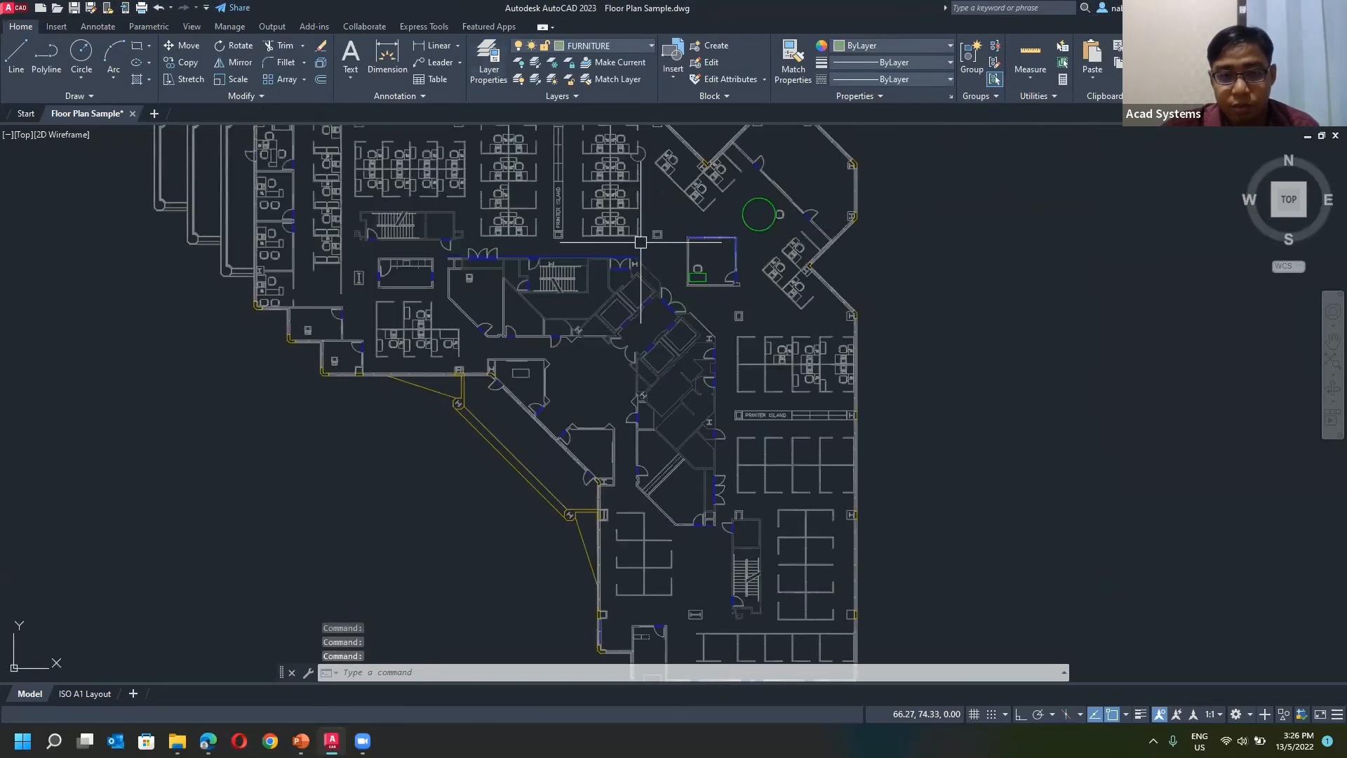
scroll(687, 240, up, 2)
scroll(686, 240, down, 6)
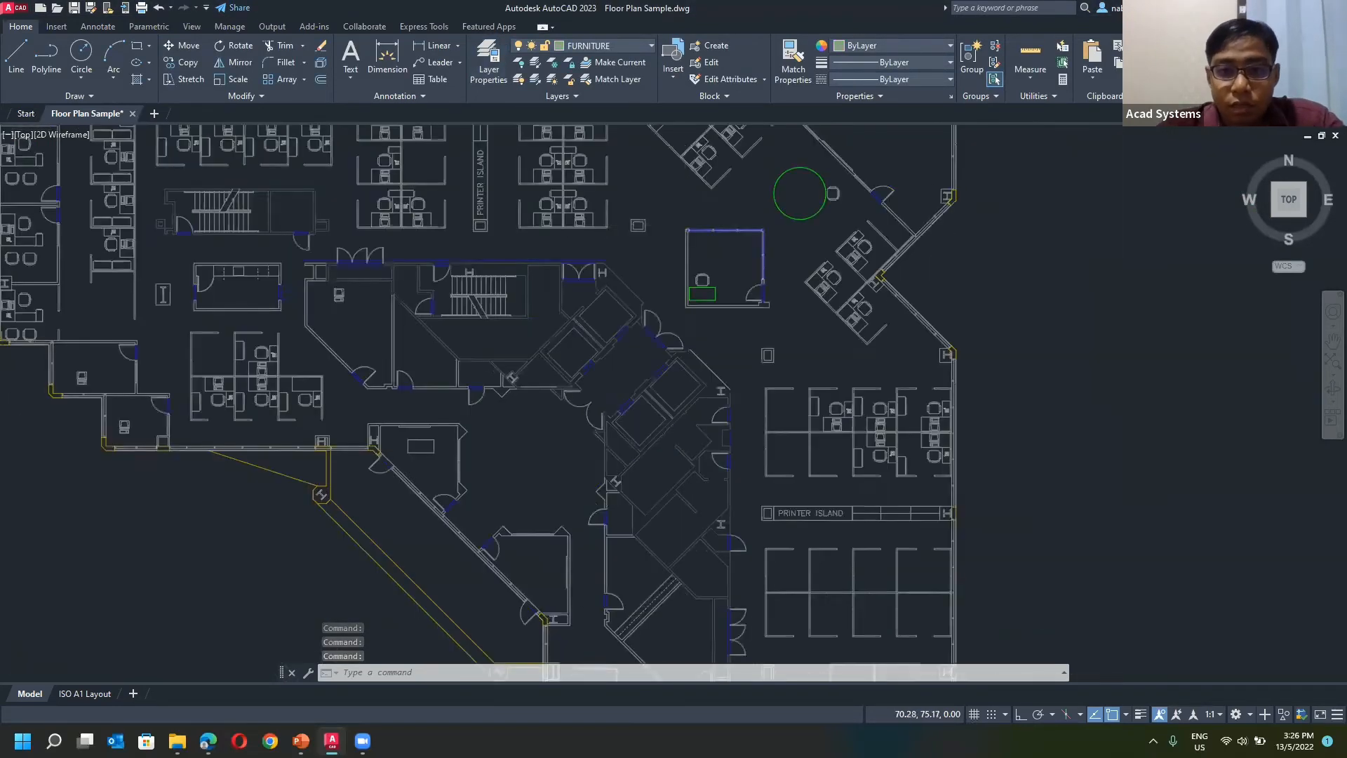
scroll(702, 210, up, 4)
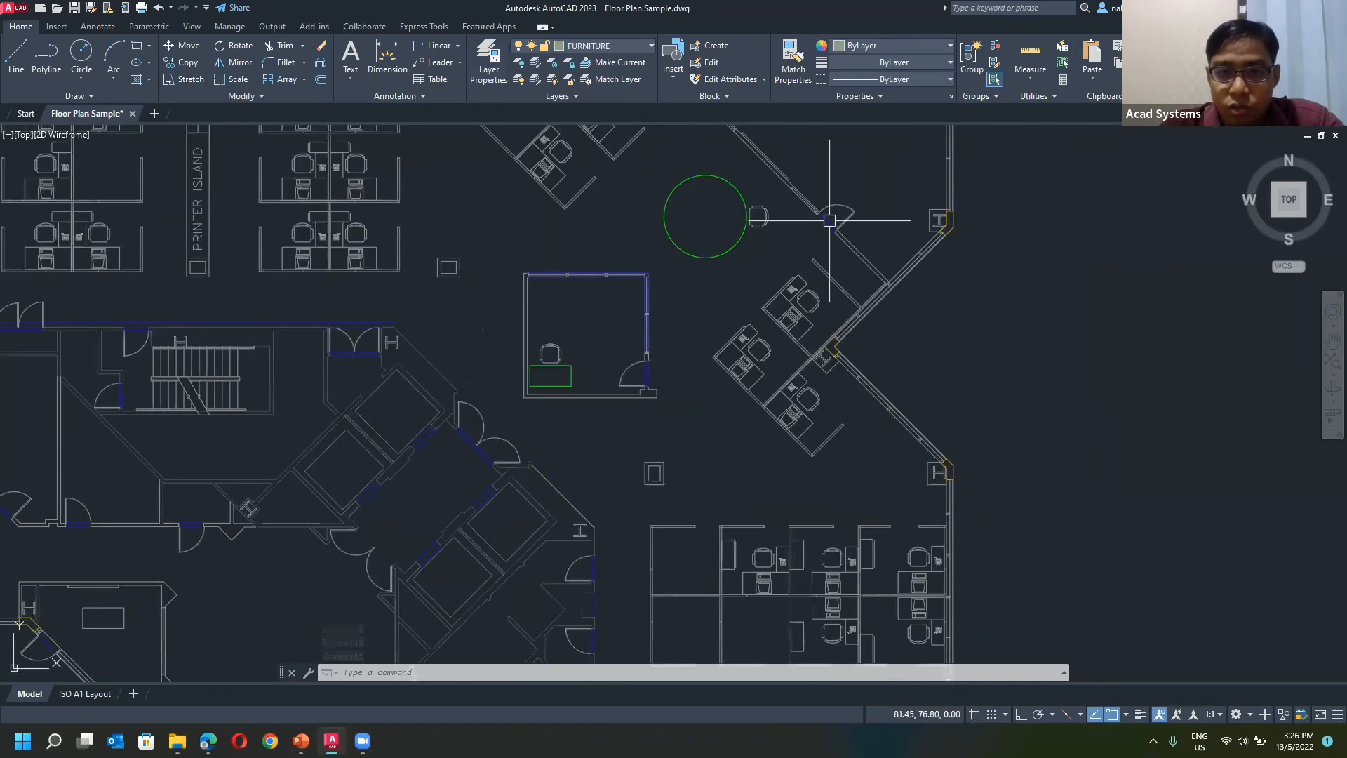
scroll(830, 221, down, 2)
click(557, 95)
click(549, 112)
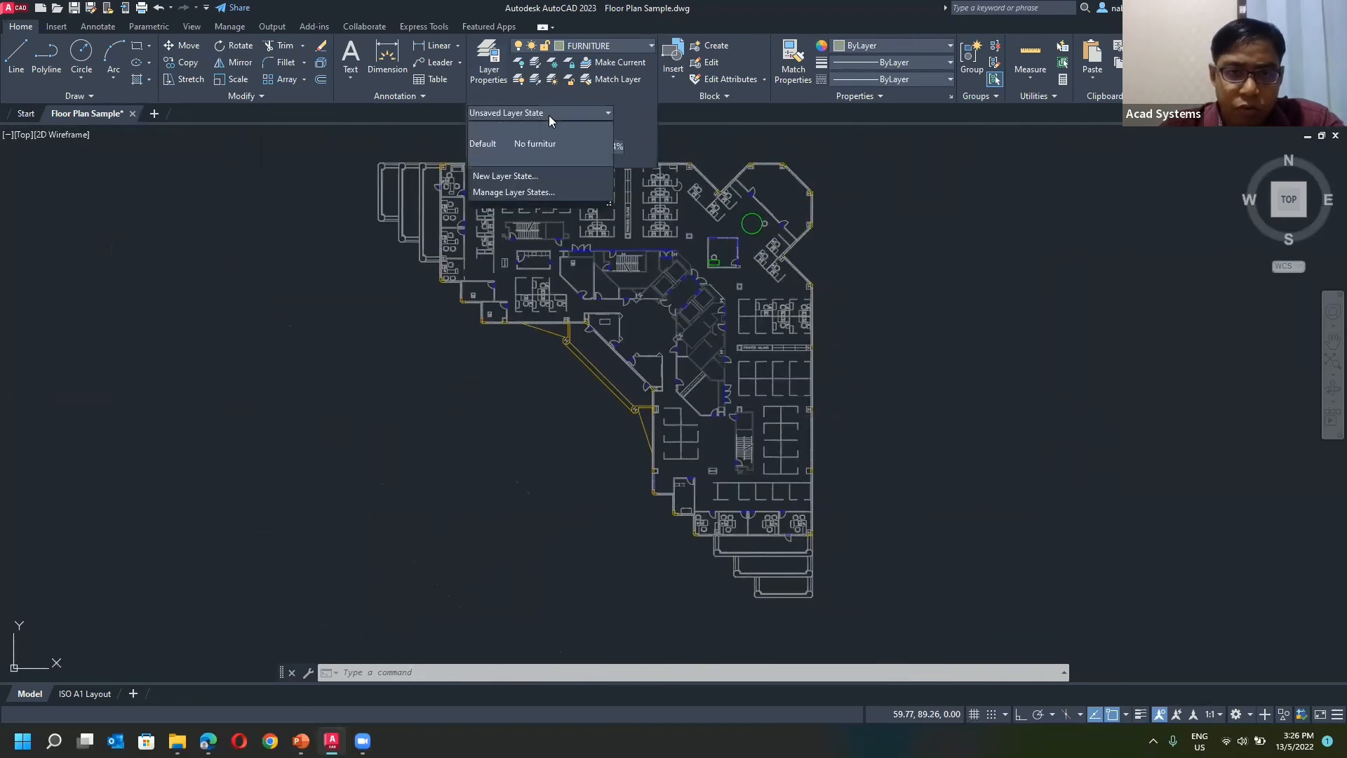
click(519, 178)
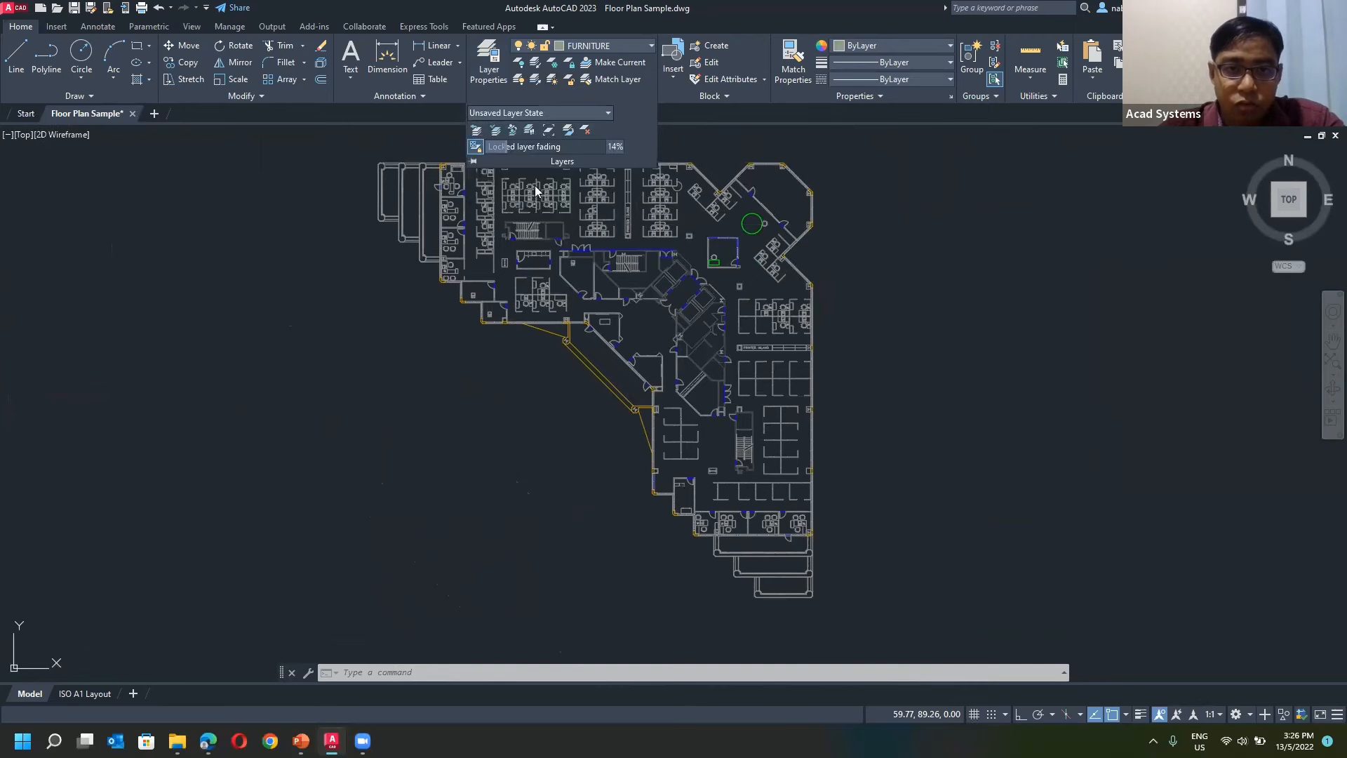
text(Gre)
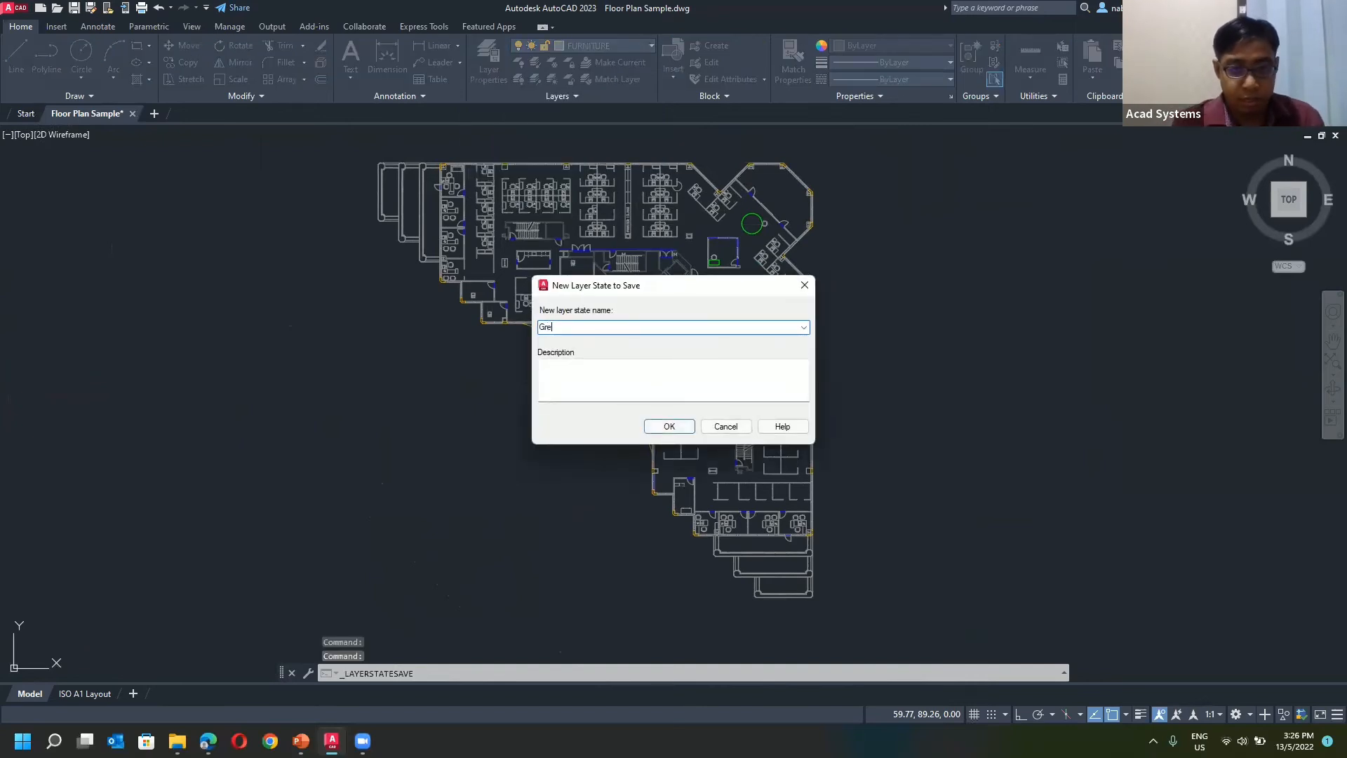
text(y)
click(660, 427)
Step: Restore the Default layer state to return the layers to their original colors
click(558, 98)
click(562, 113)
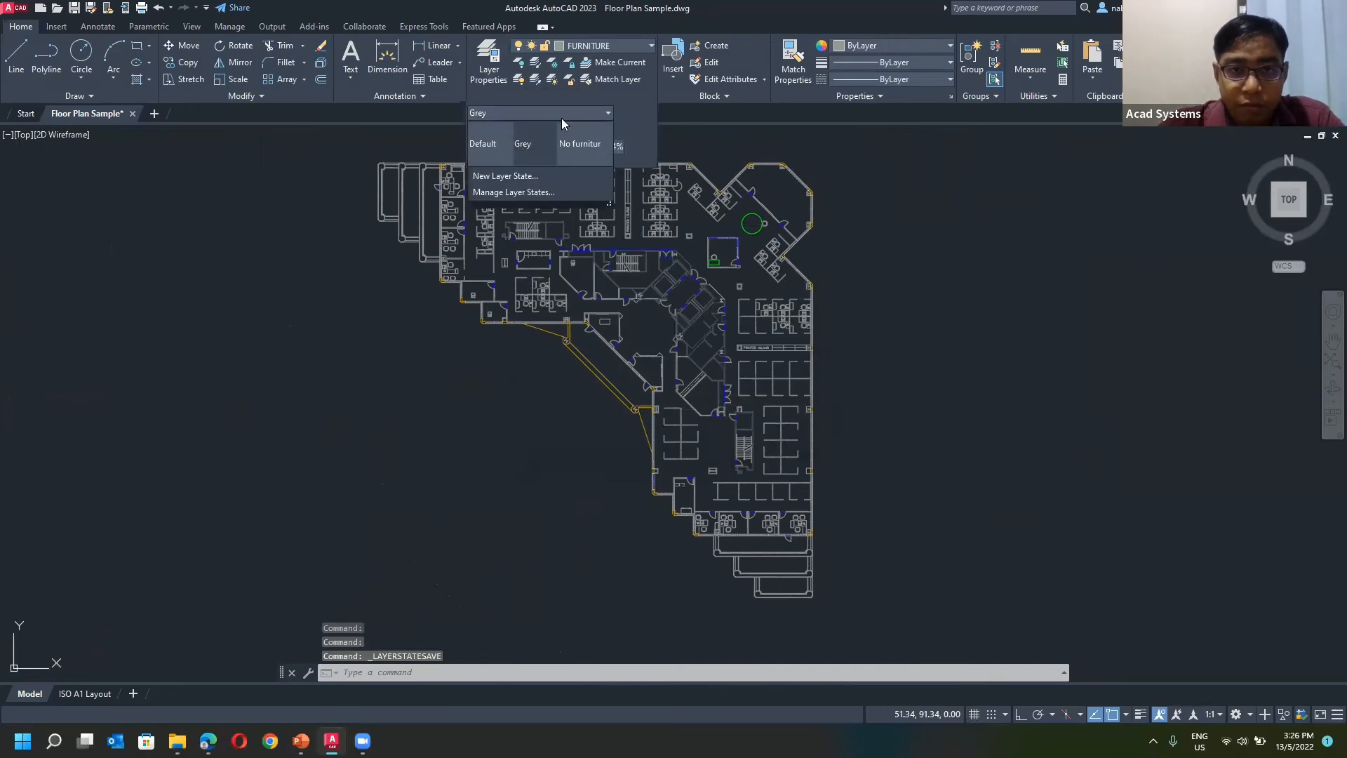
click(496, 145)
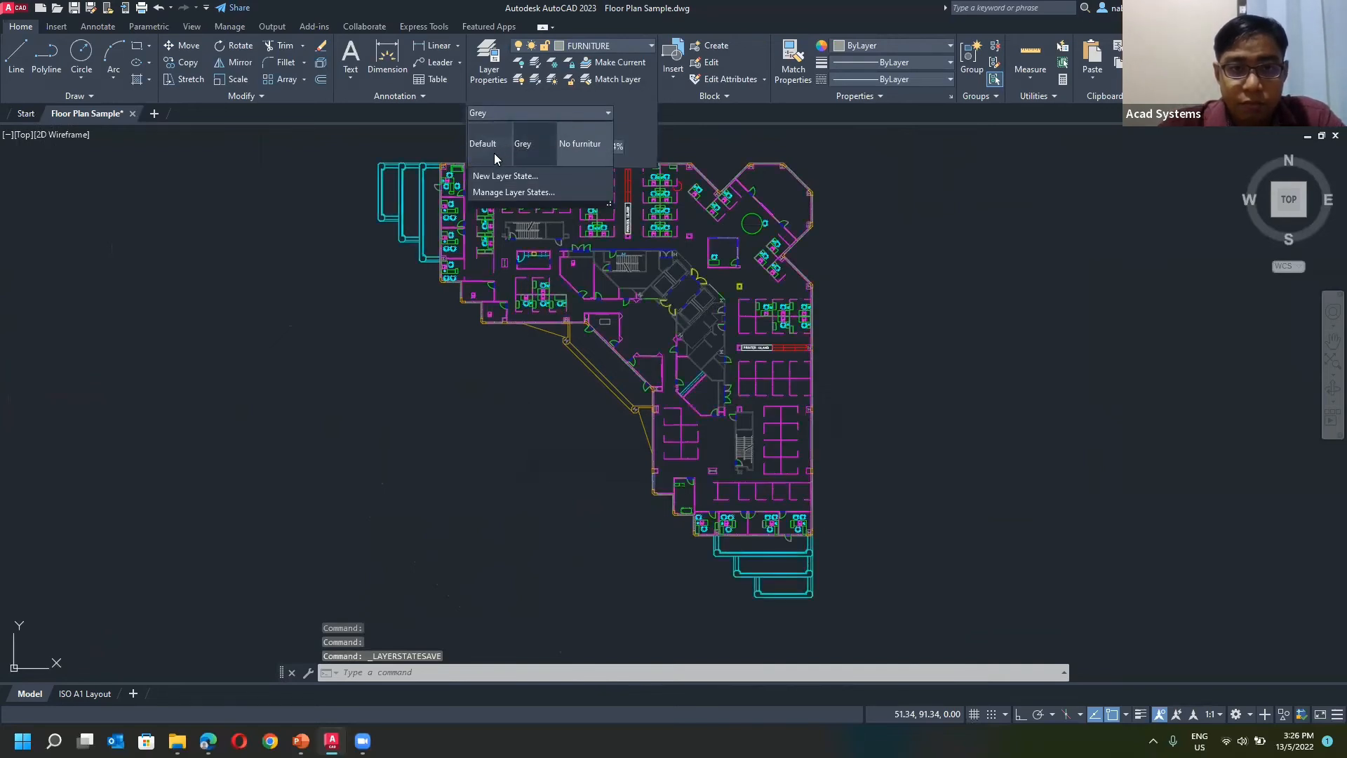
Step: Switch the drawing through the Grey and No furniture layer states and return it to the Default state
click(511, 114)
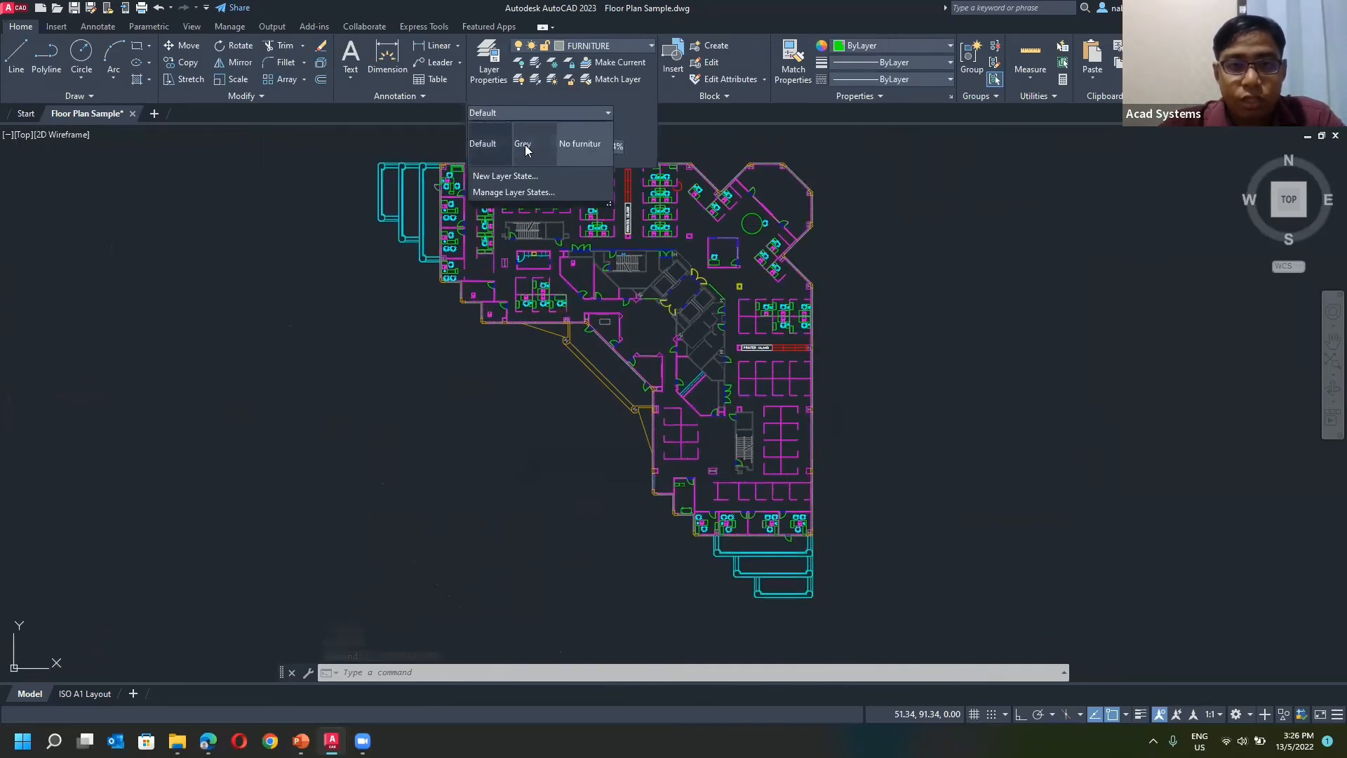
click(522, 144)
click(549, 115)
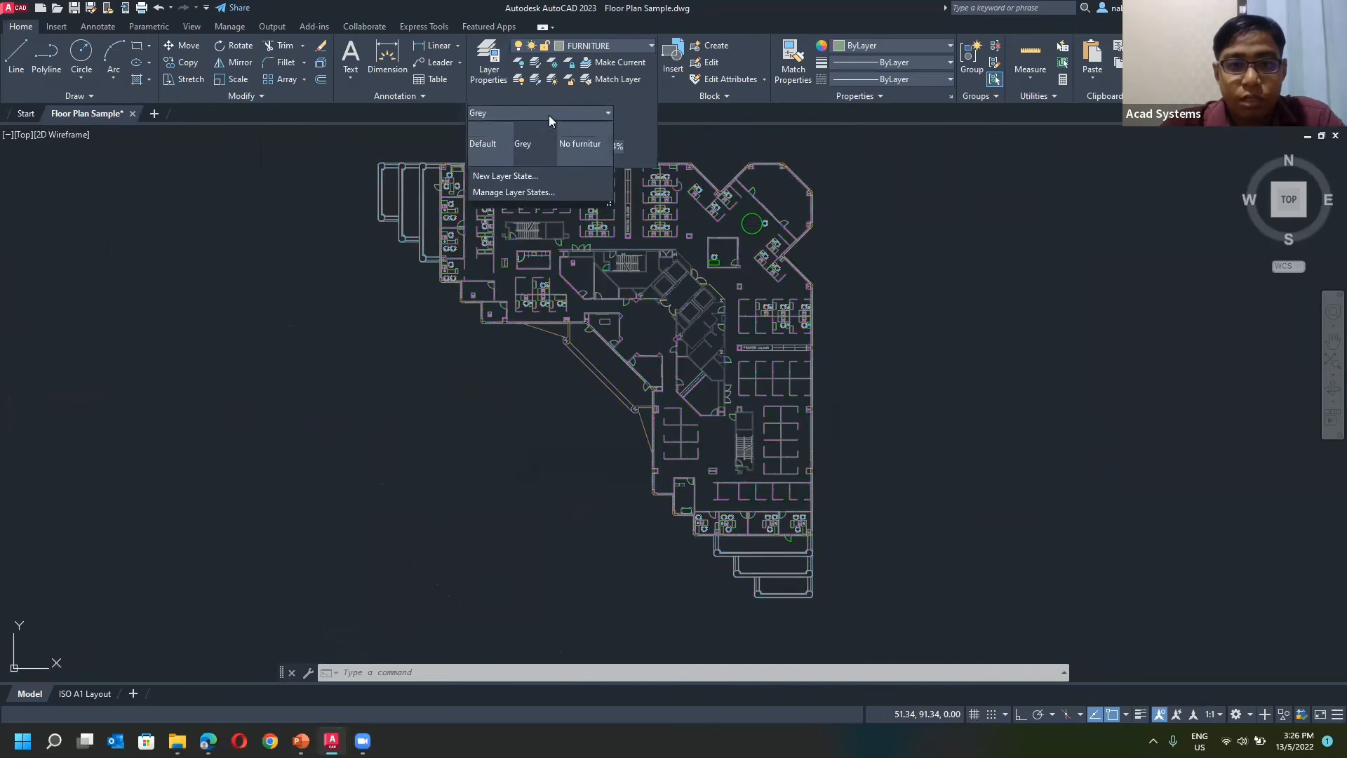
click(575, 145)
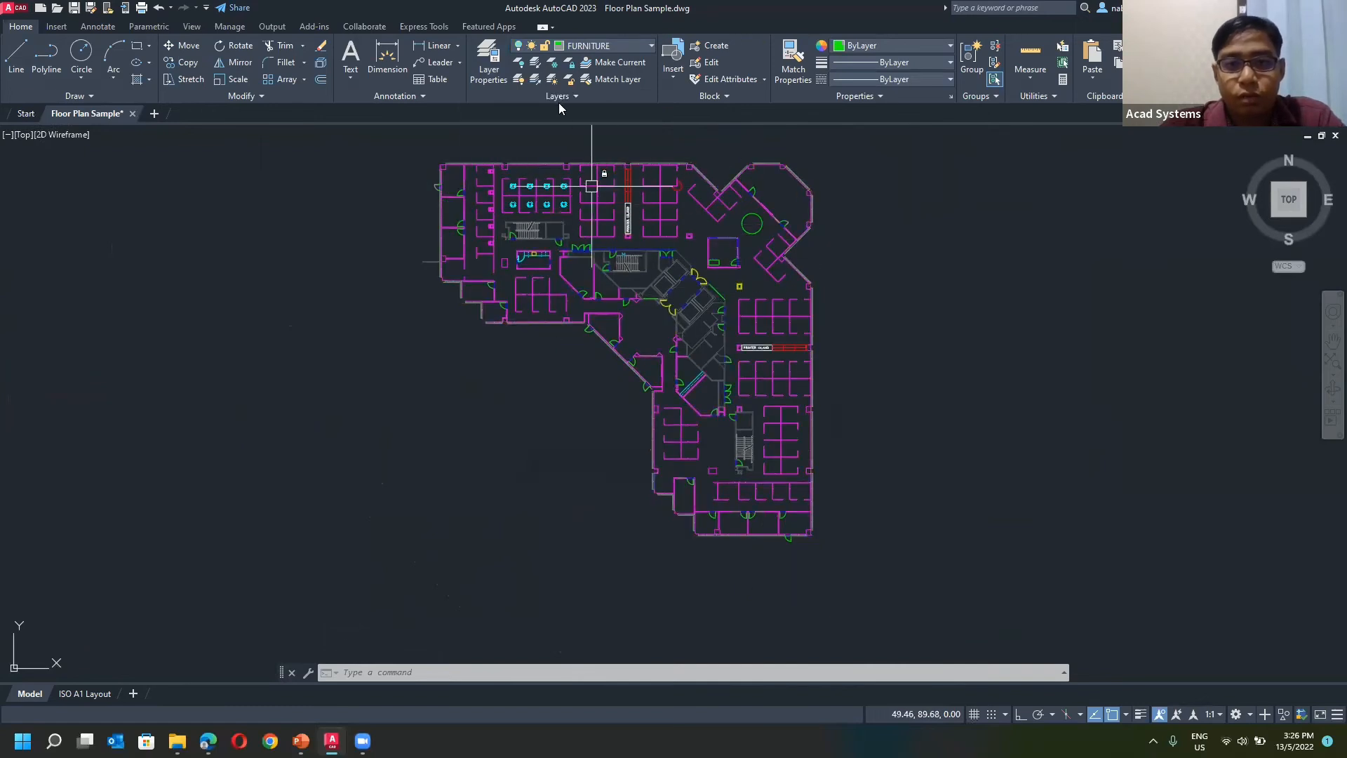
click(521, 115)
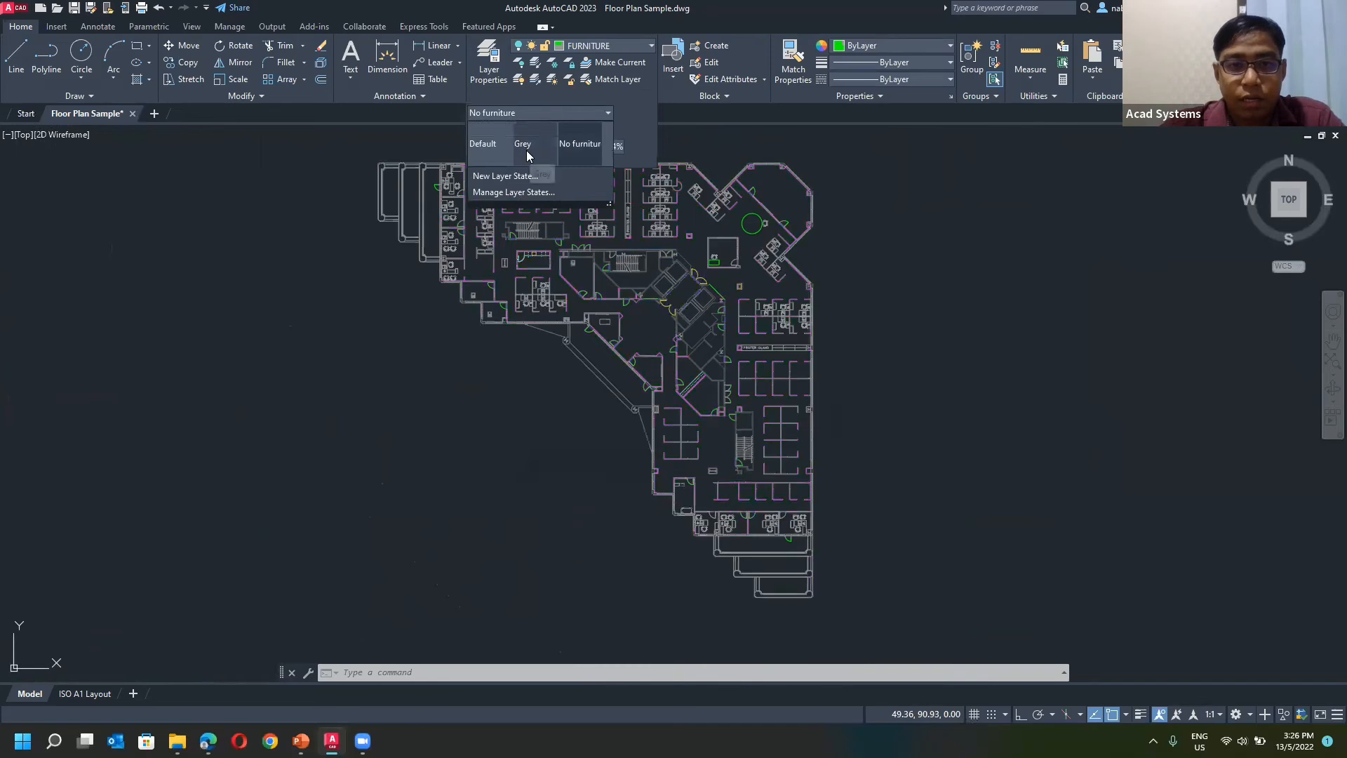
click(580, 148)
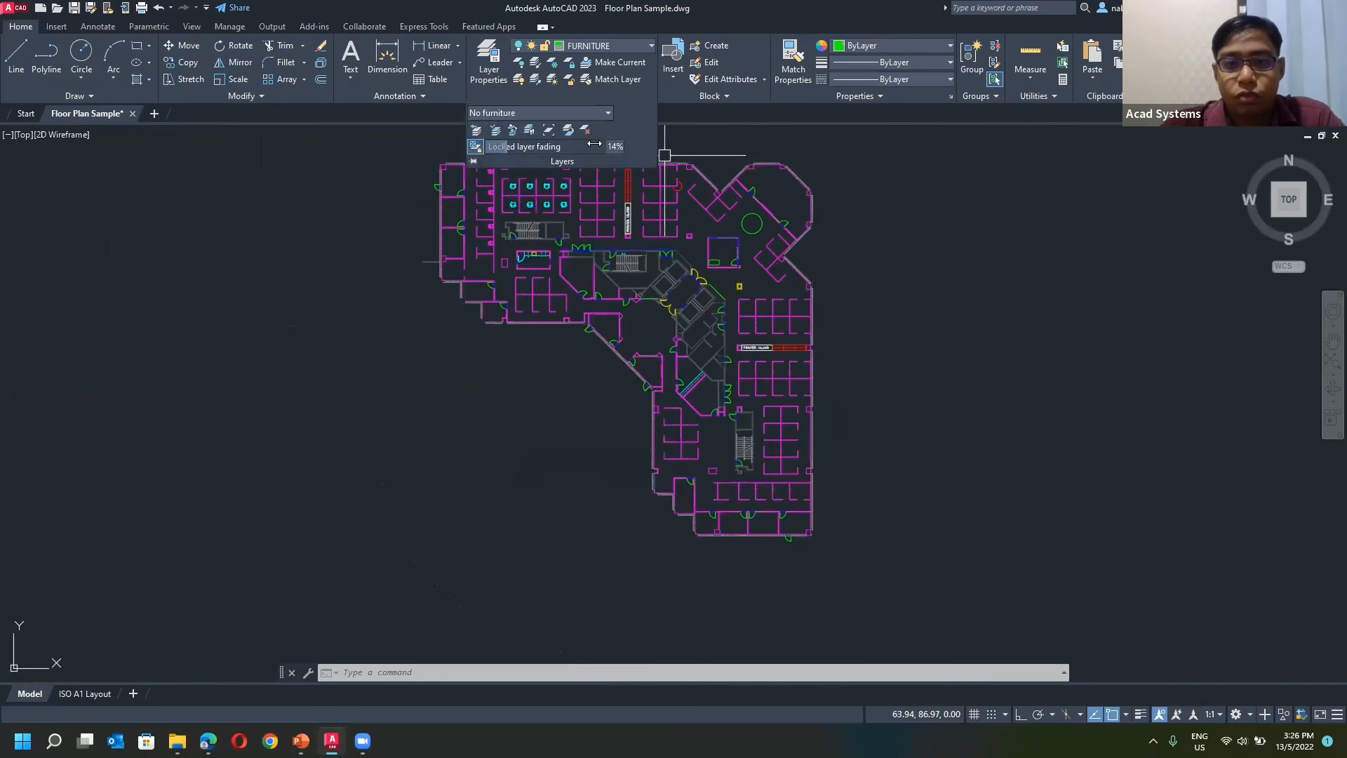
click(594, 114)
click(506, 133)
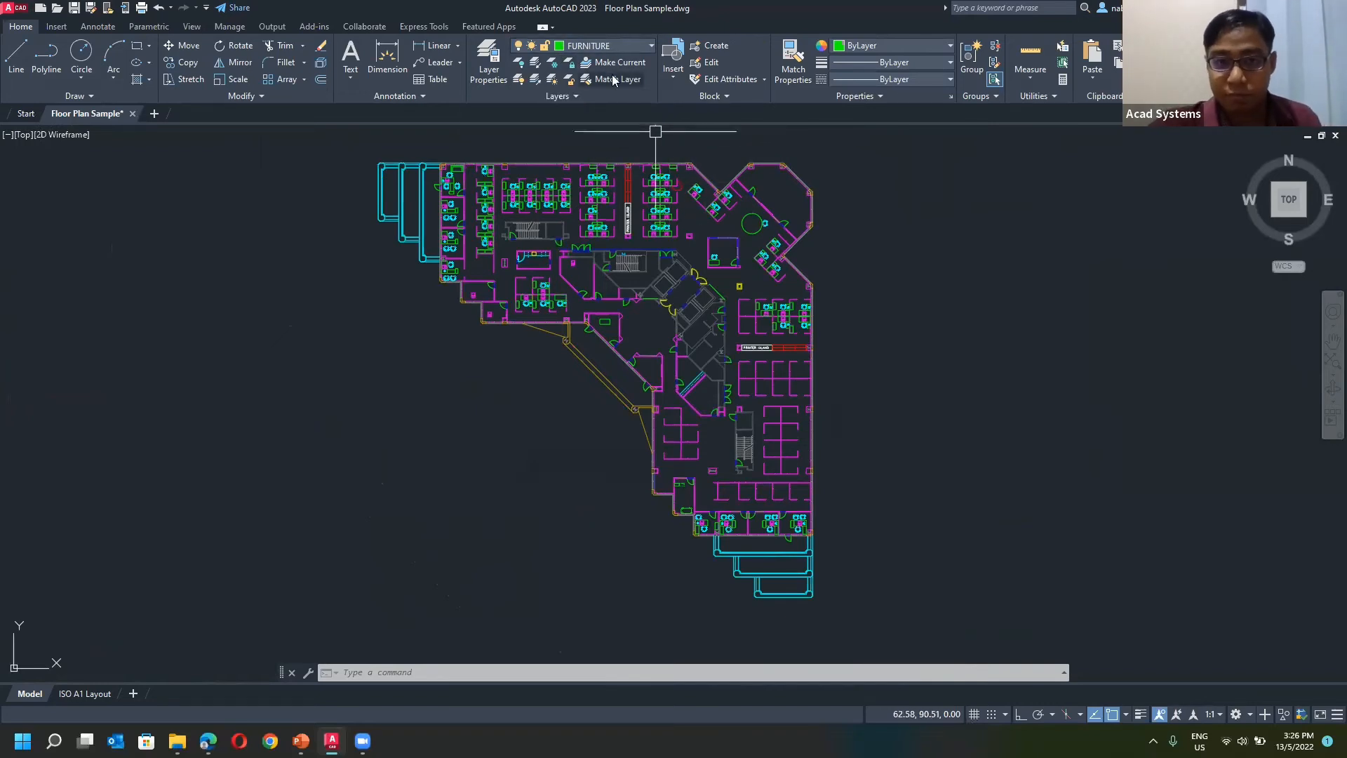
click(576, 95)
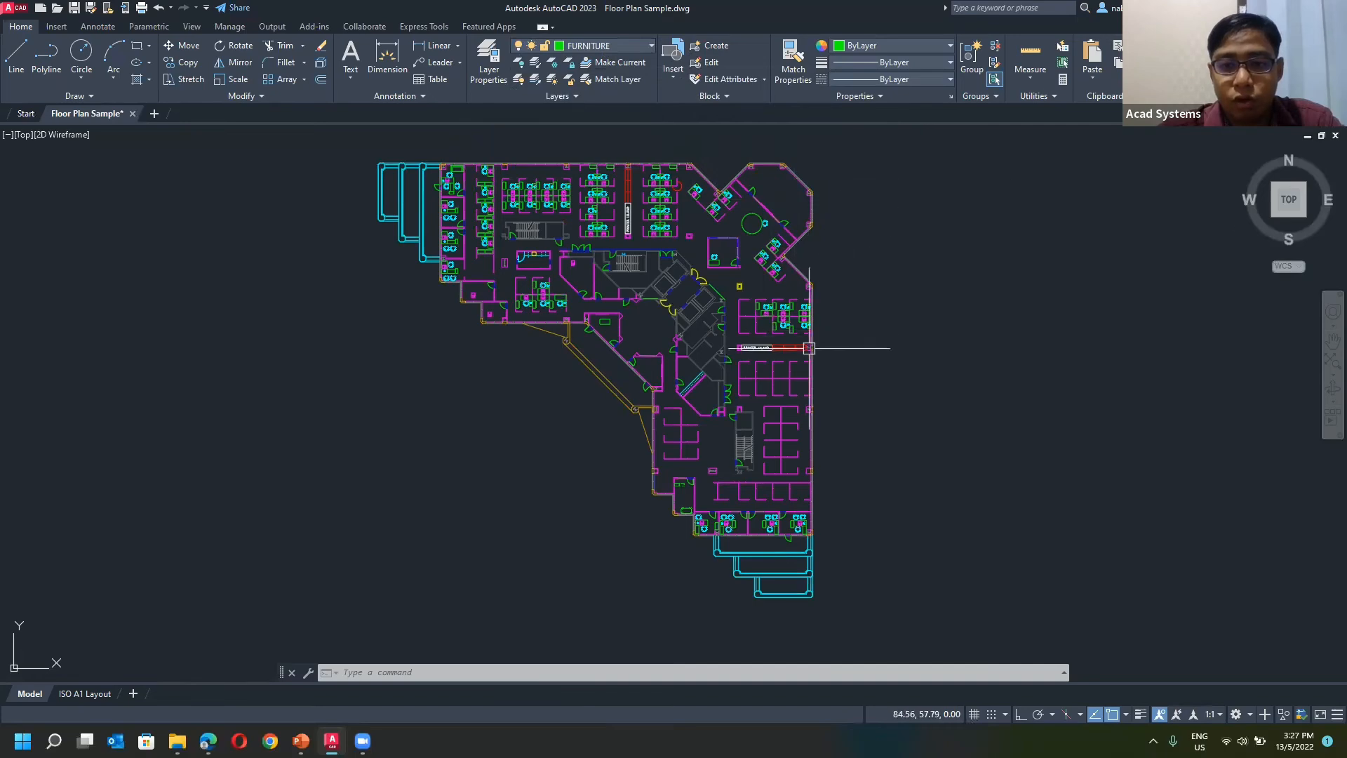
Step: Try to change a cubicle partition just below the printer island to the current FURNITURE layer
scroll(807, 348, up, 6)
scroll(738, 413, down, 4)
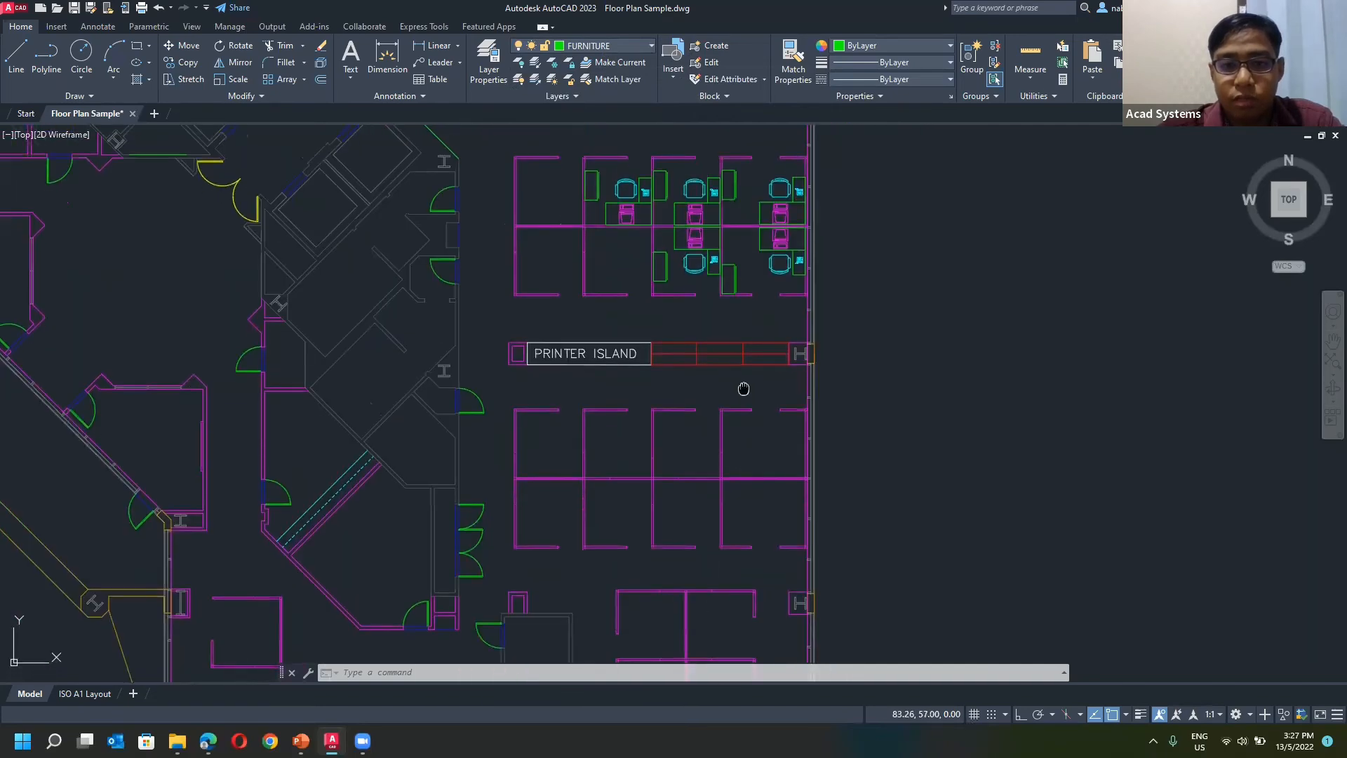
click(546, 99)
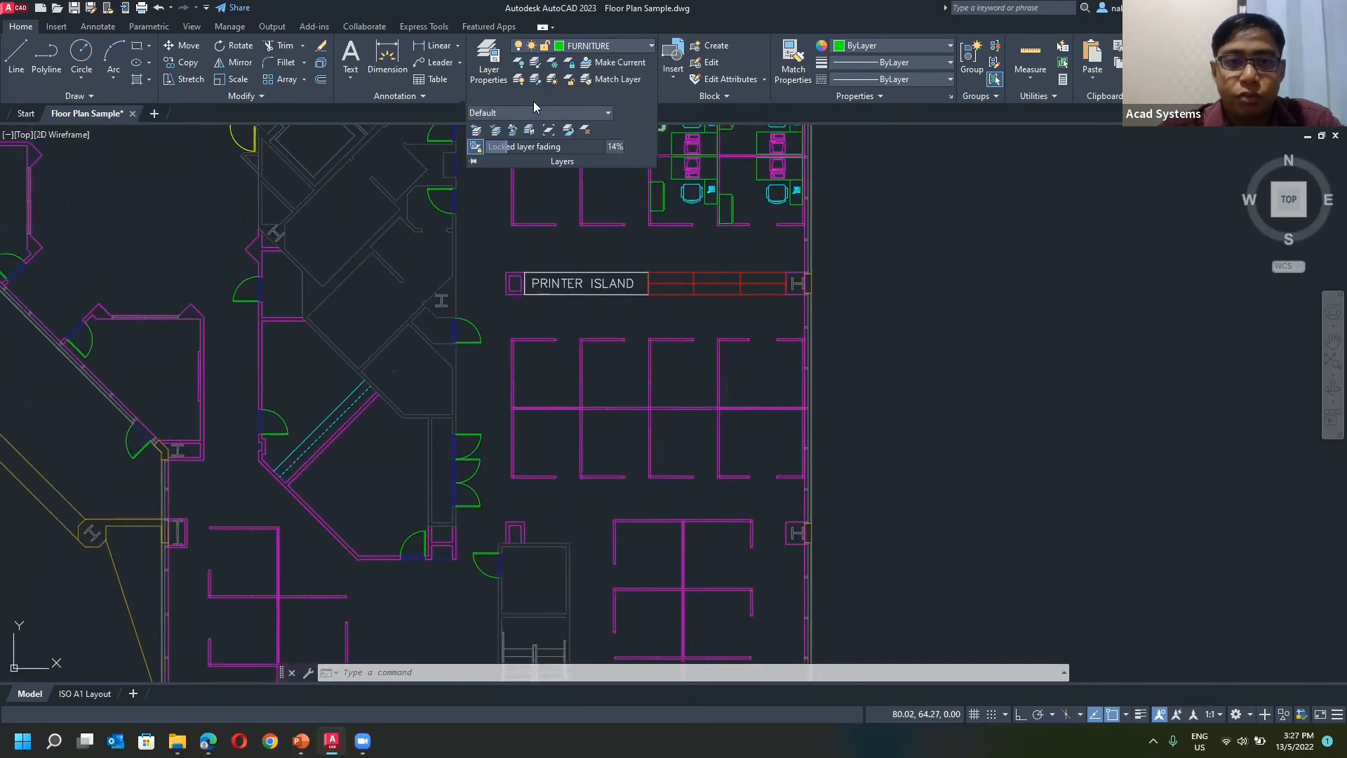
click(495, 131)
click(721, 359)
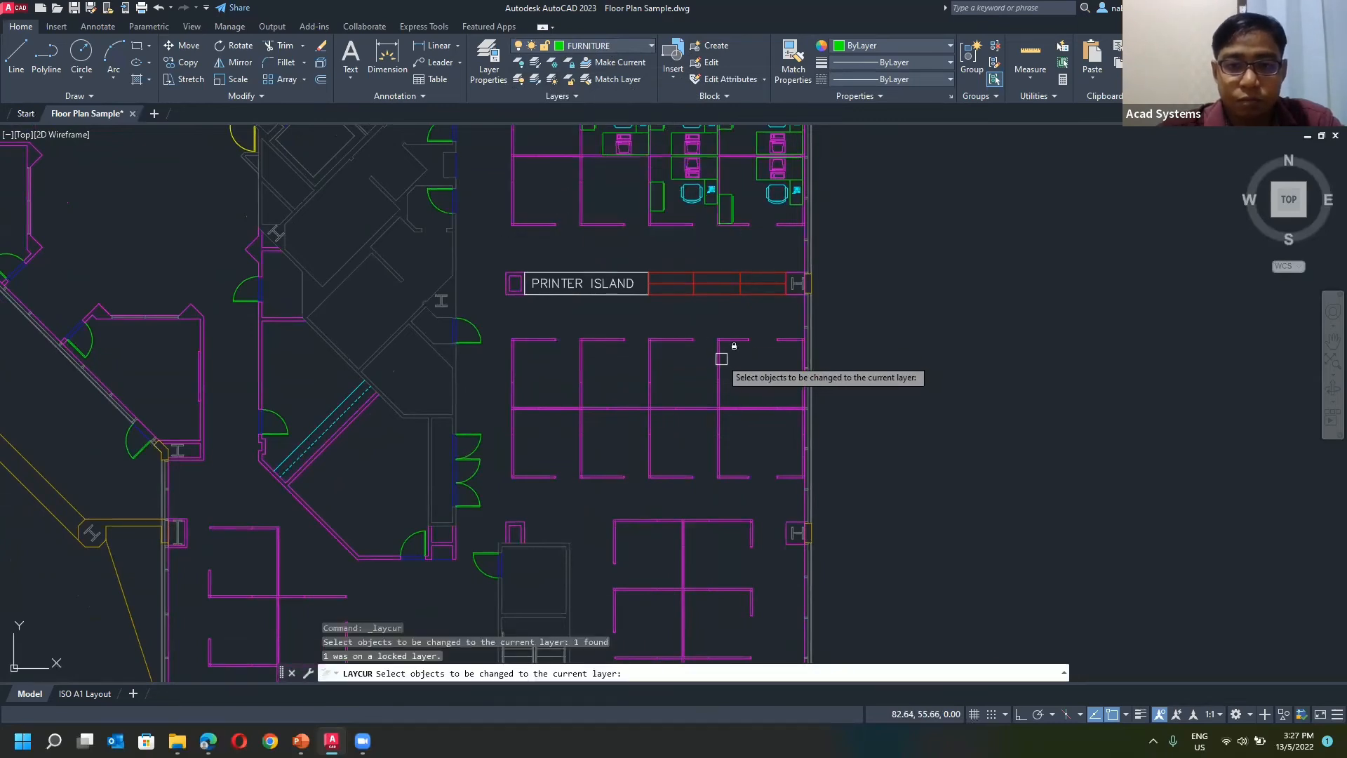
scroll(906, 327, down, 3)
key(Escape)
key(Escape)
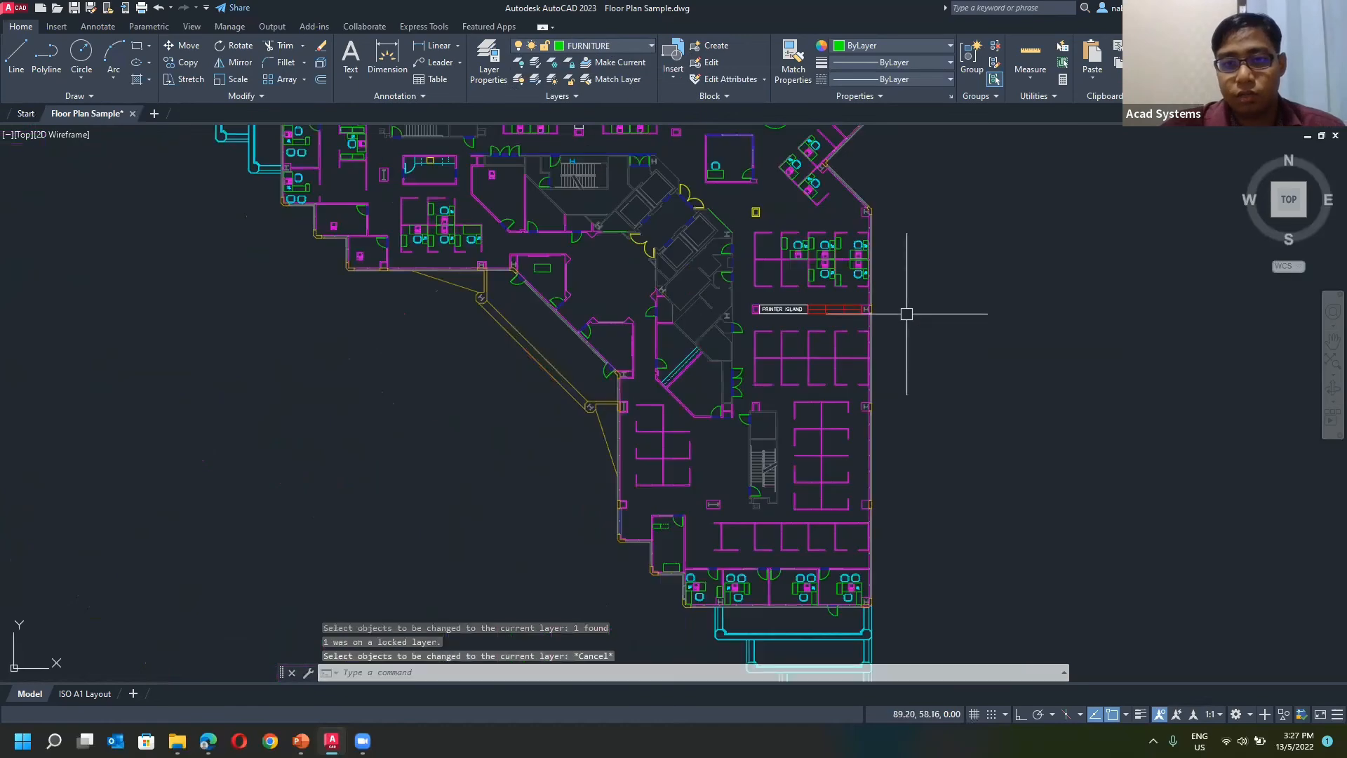
Step: Unlock the PANELS_201 layer by picking a cubicle partition above the printer island
scroll(265, 298, down, 5)
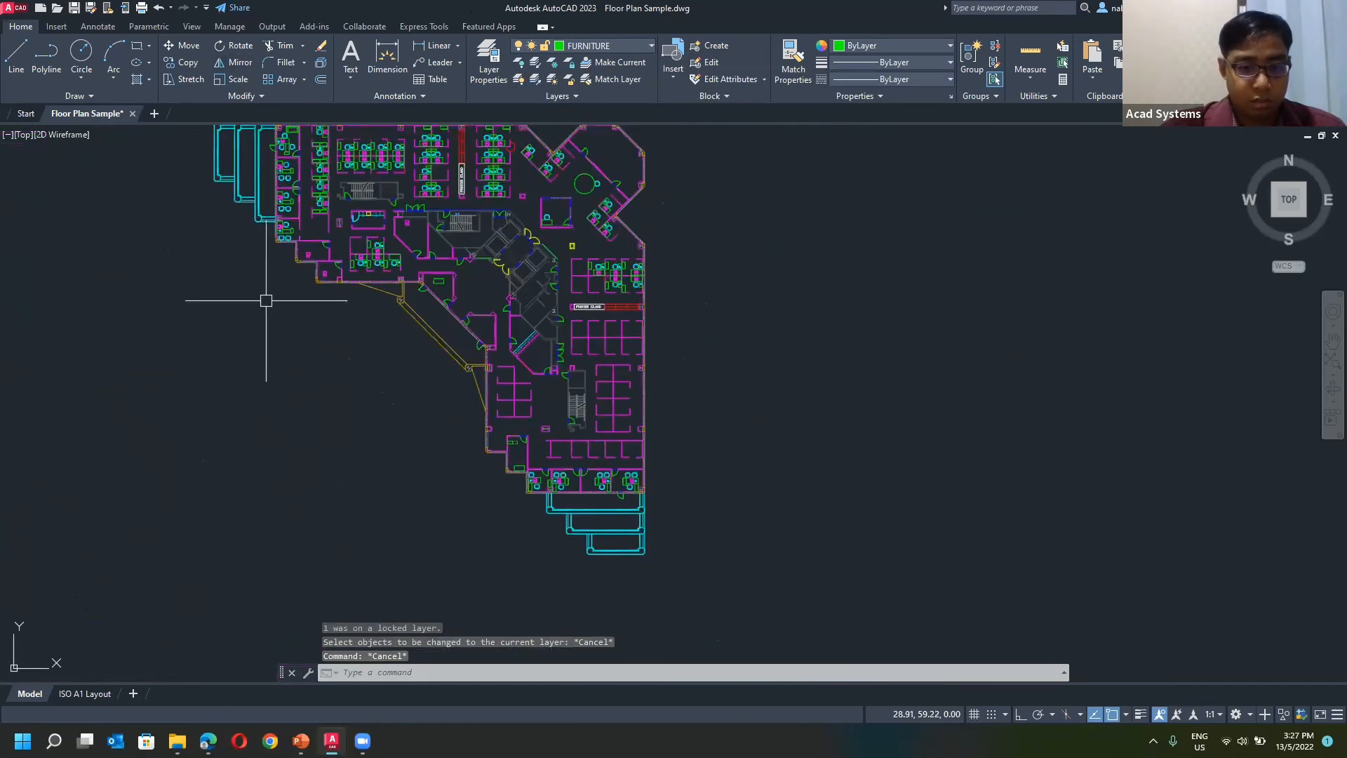
scroll(462, 304, up, 5)
key(super)
key(super)
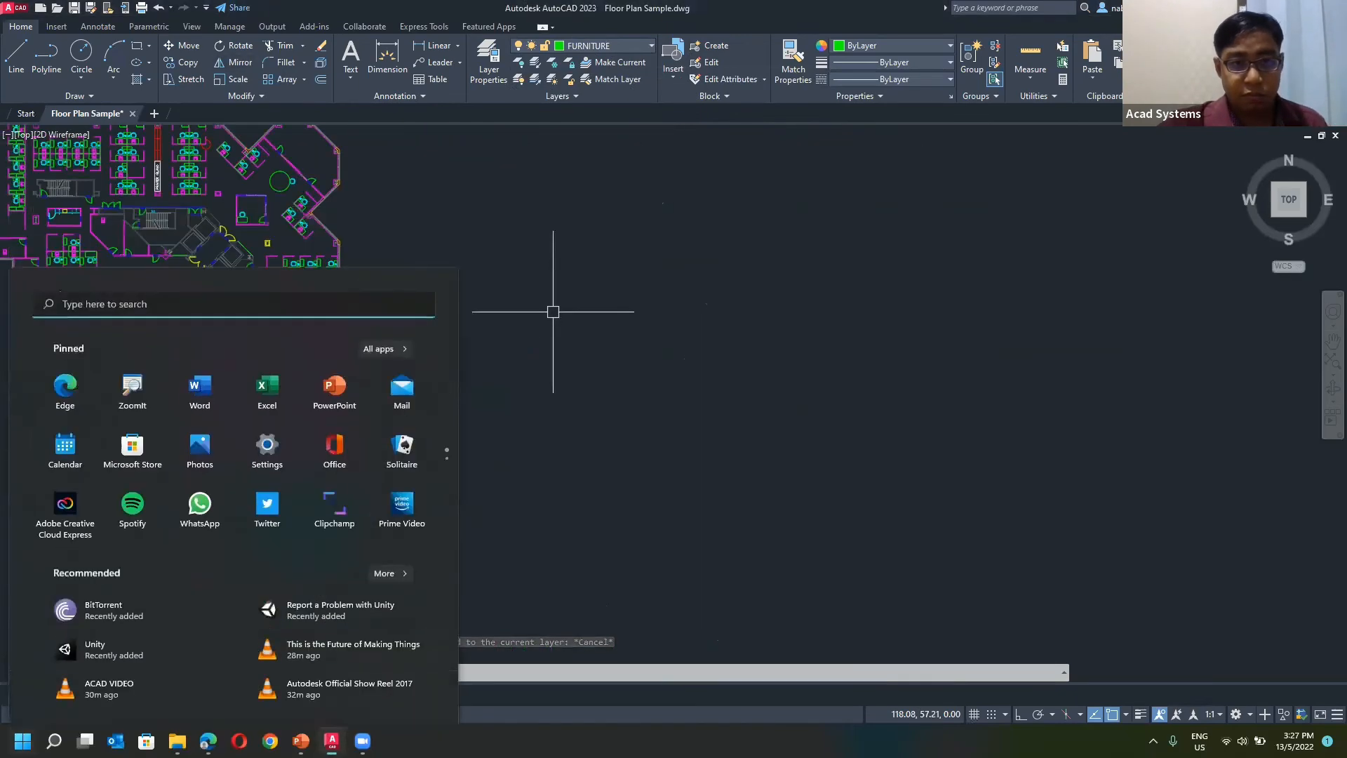
middle_drag(472, 306, 872, 320)
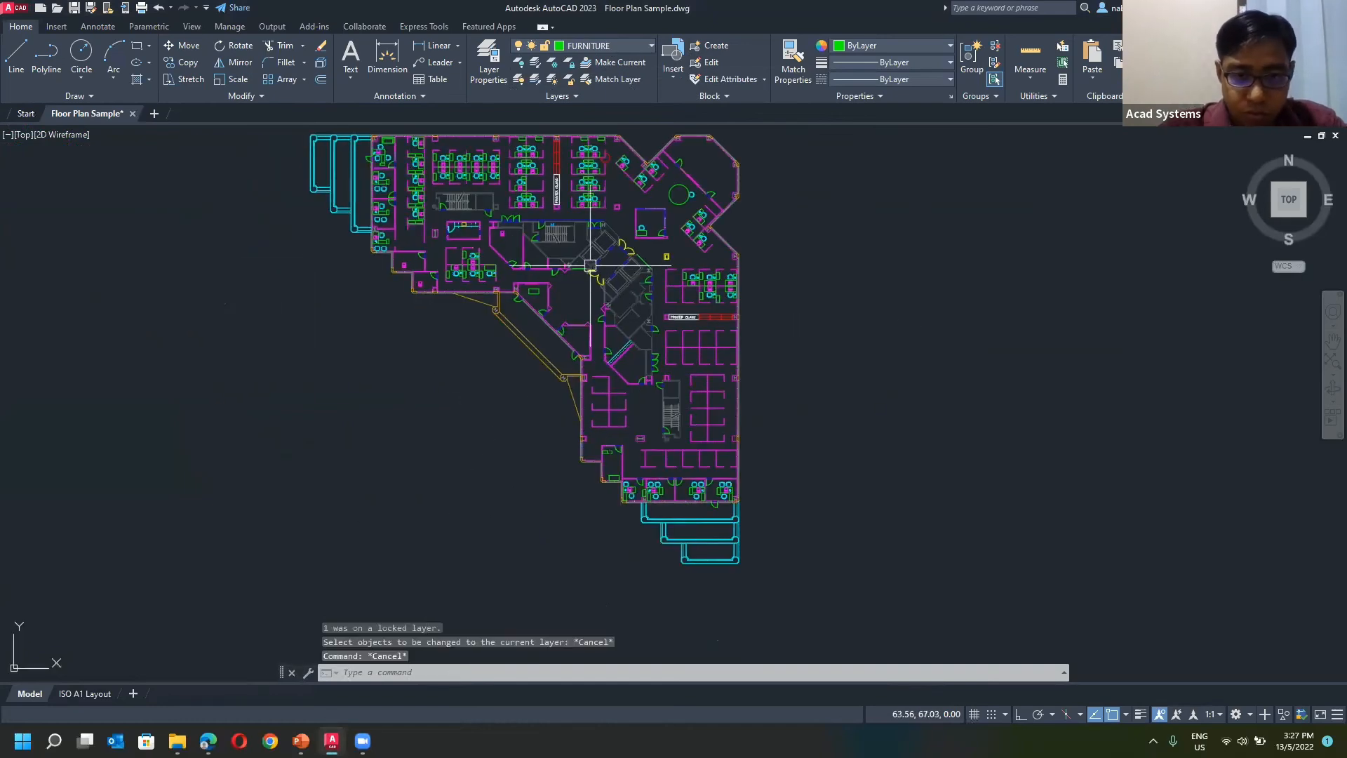
scroll(559, 269, up, 6)
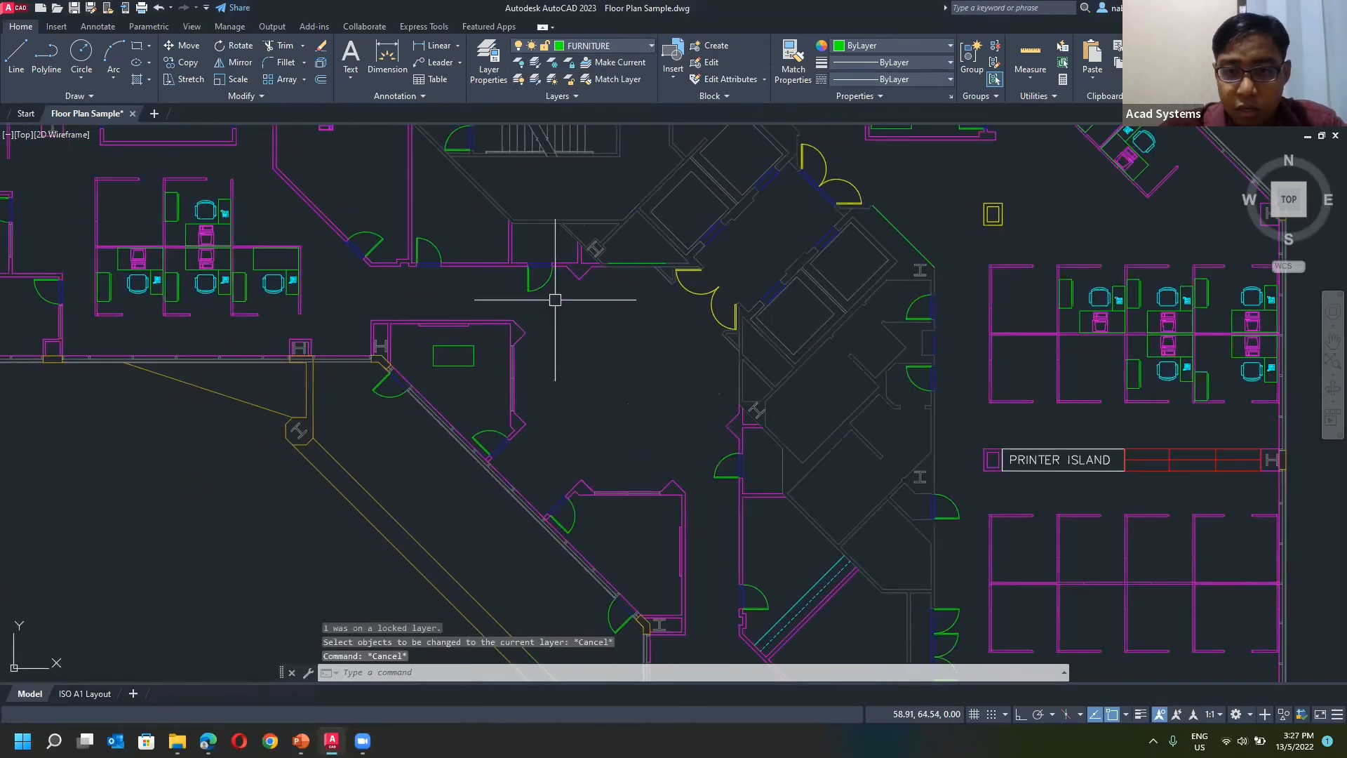
scroll(555, 299, down, 2)
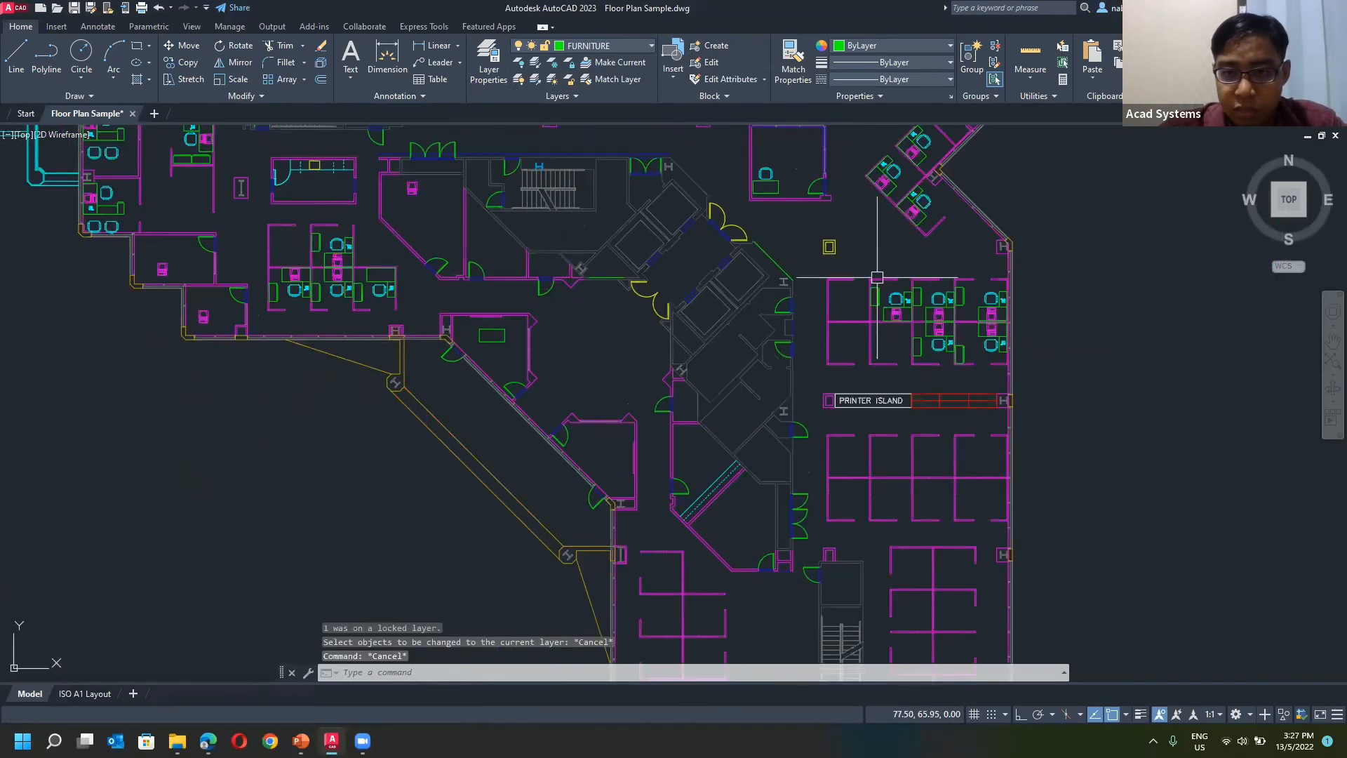
click(572, 84)
click(838, 279)
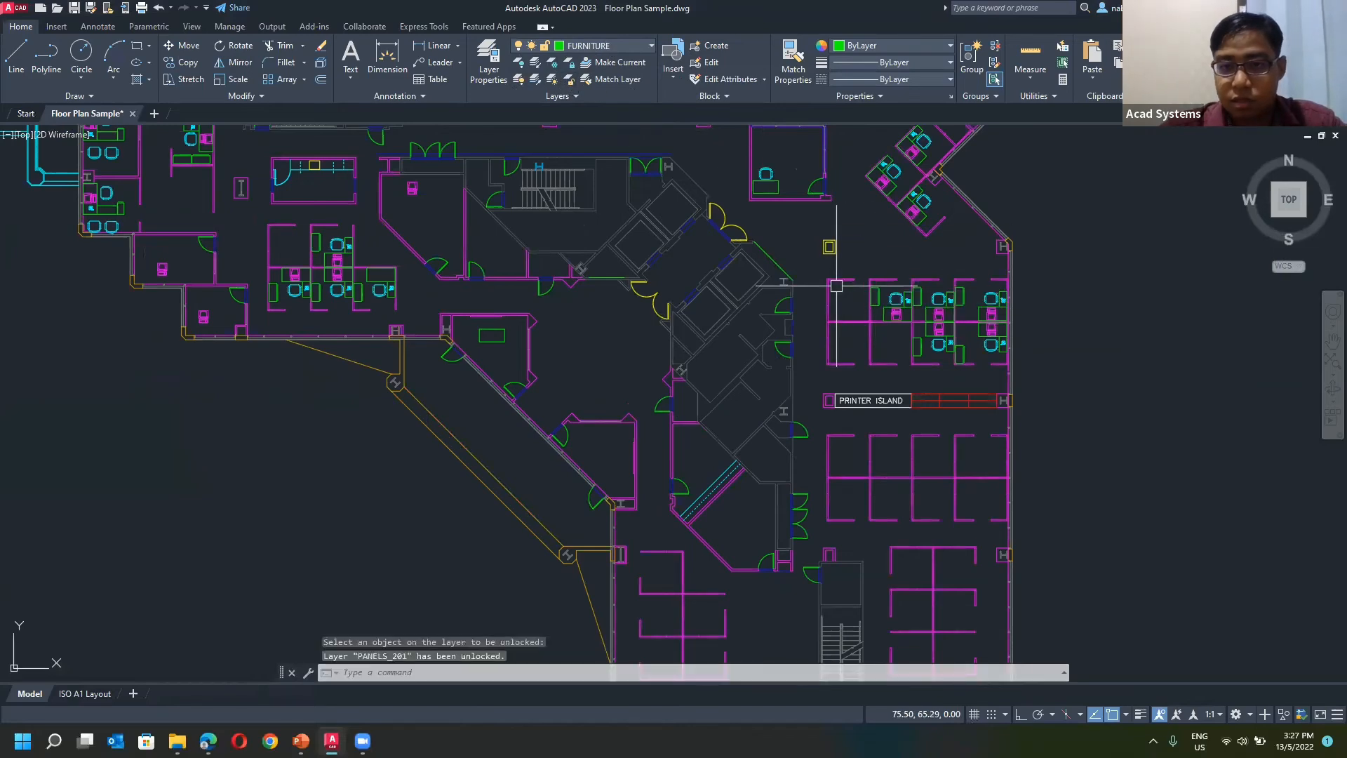
click(835, 284)
key(Escape)
key(Escape)
Step: Change one cubicle partition above the printer island to the current FURNITURE layer
middle_drag(845, 239, 631, 215)
scroll(640, 273, up, 4)
scroll(581, 137, down, 2)
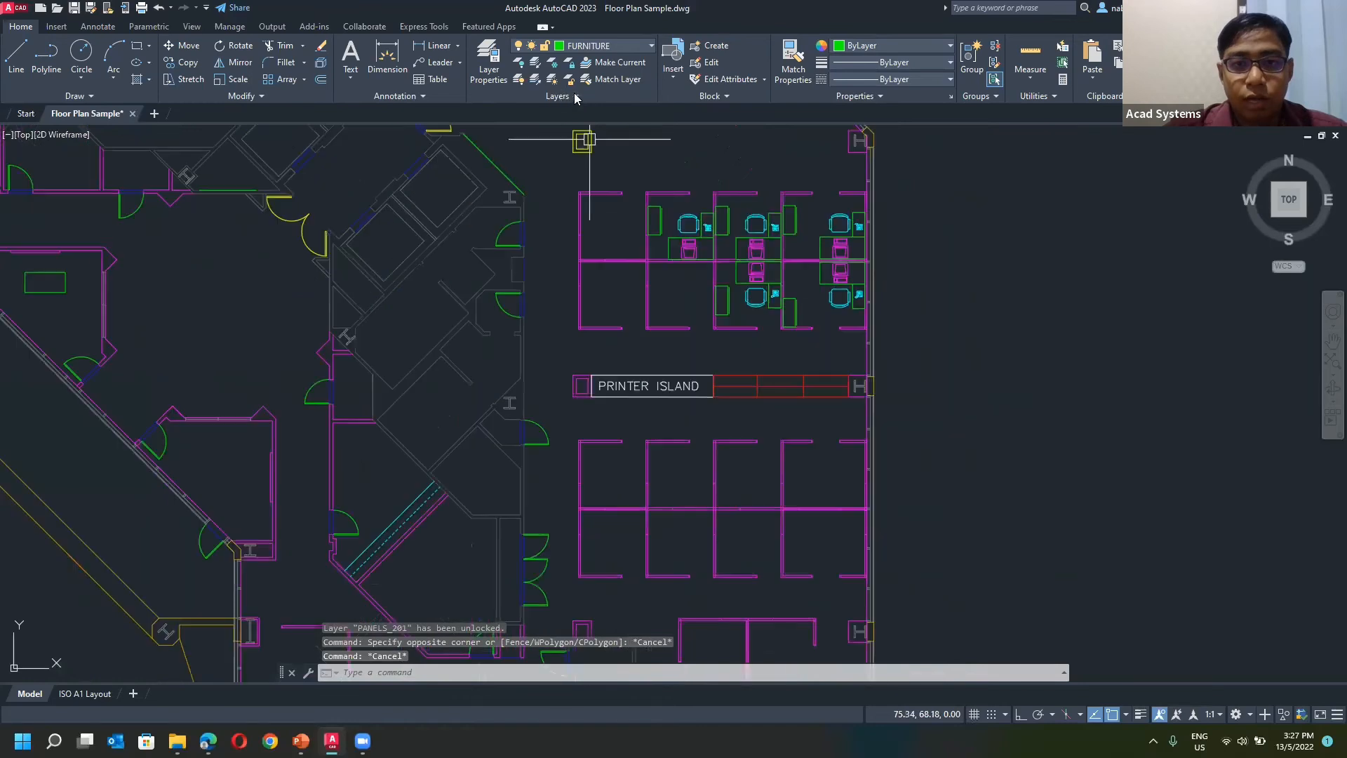
click(561, 97)
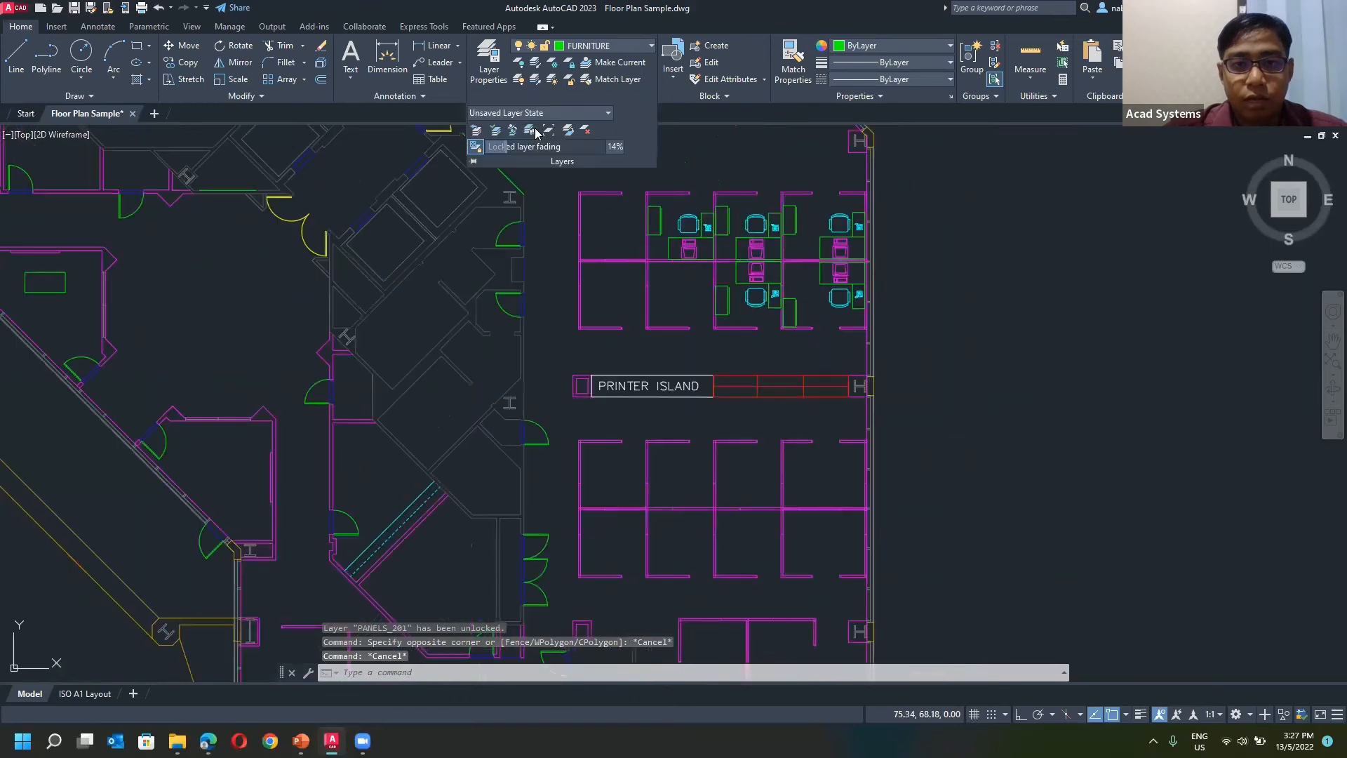
click(496, 131)
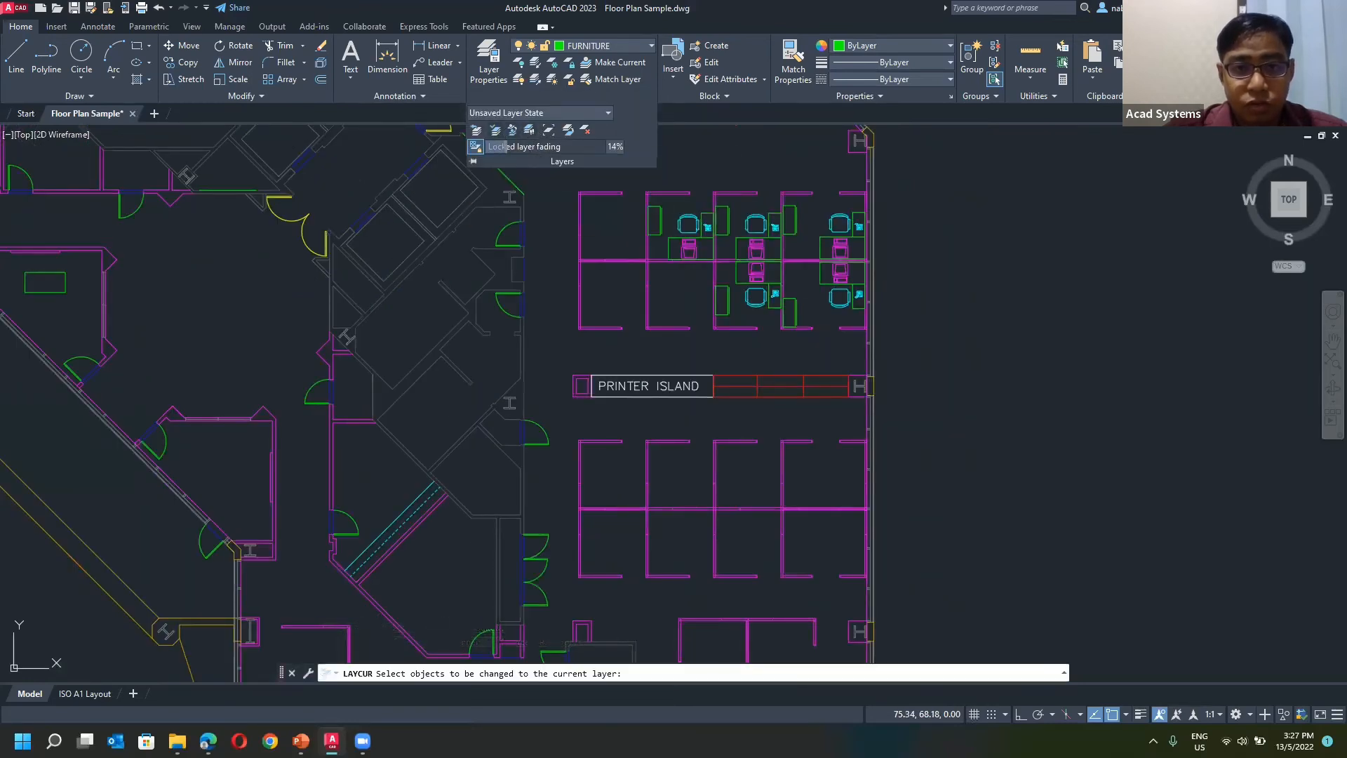
click(579, 215)
key(Return)
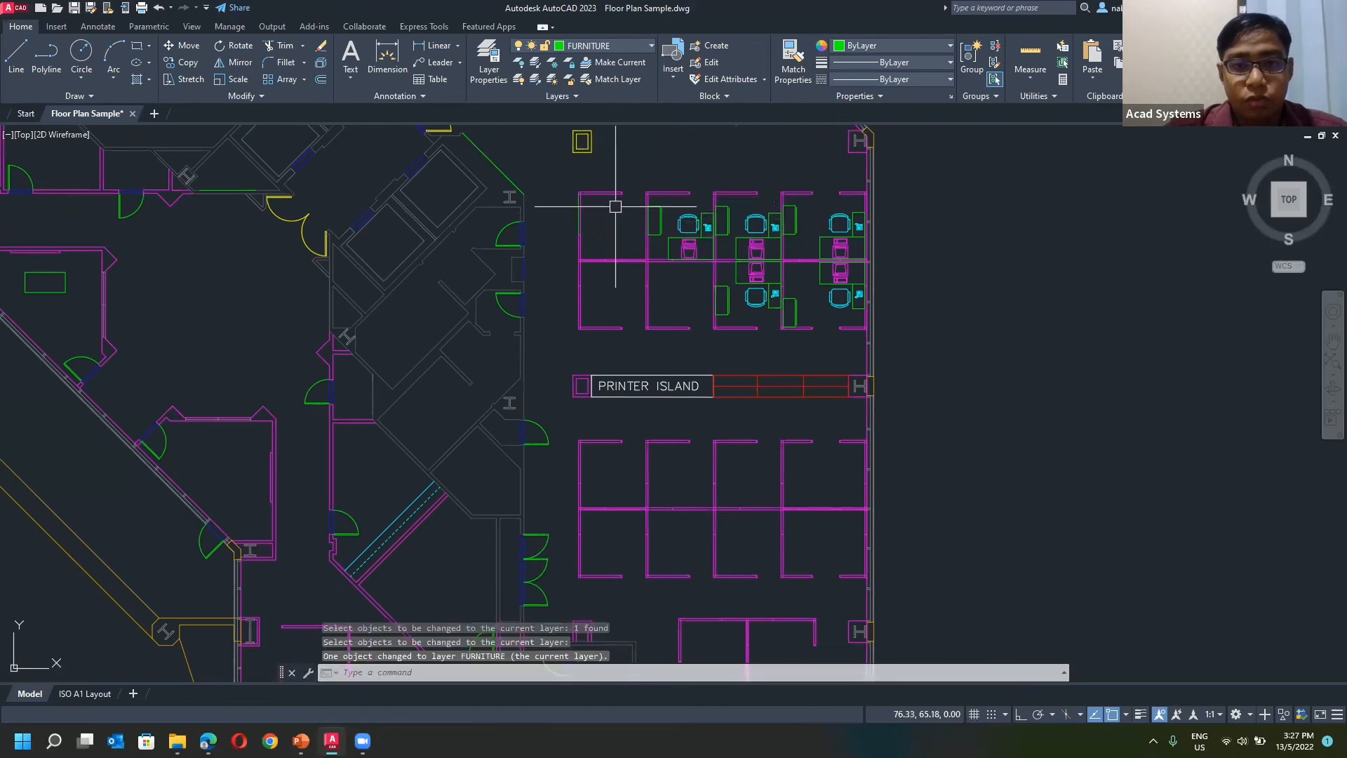
scroll(569, 191, up, 2)
scroll(569, 190, up, 2)
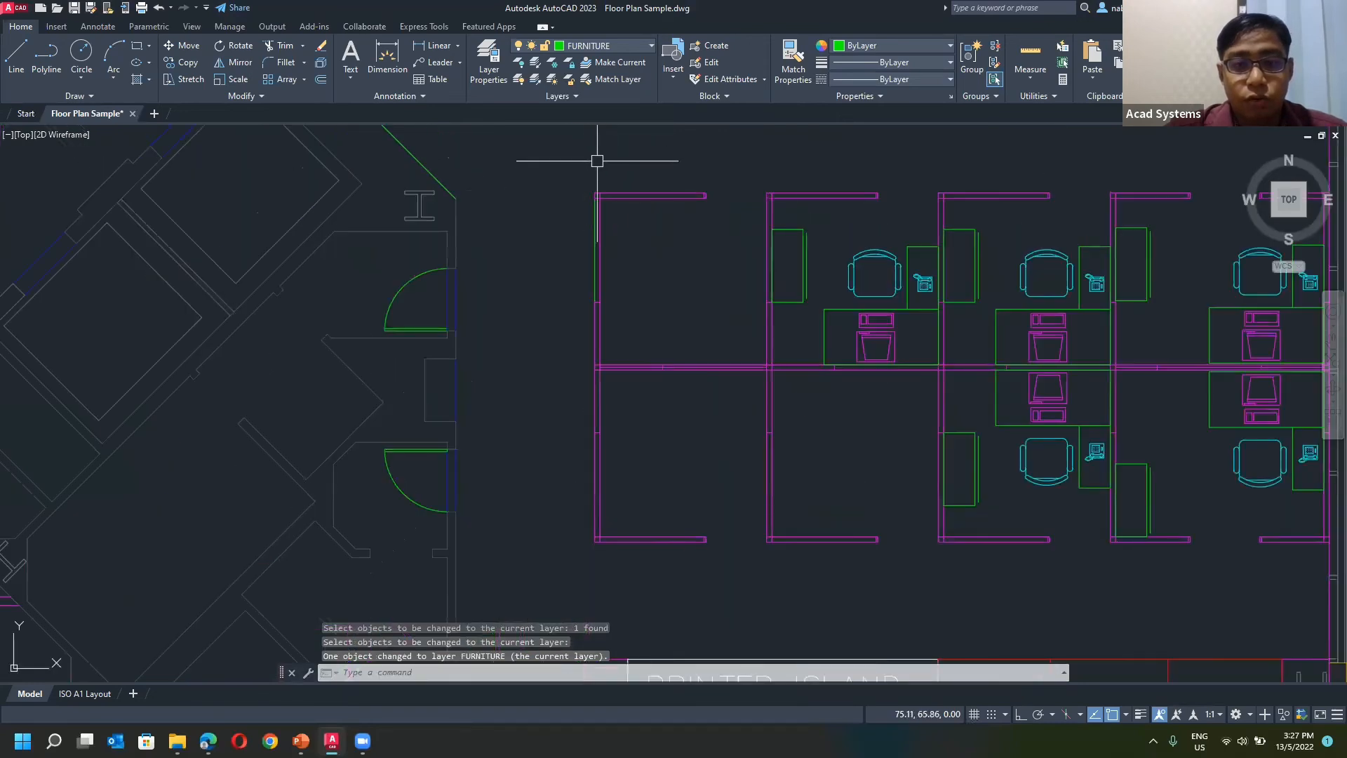
Step: Undo the last change to the cubicle partition
click(595, 217)
key(ctrl+z)
key(Escape)
Step: Turn the E-F-DOOR layer off and back on, and make it the current layer
click(568, 99)
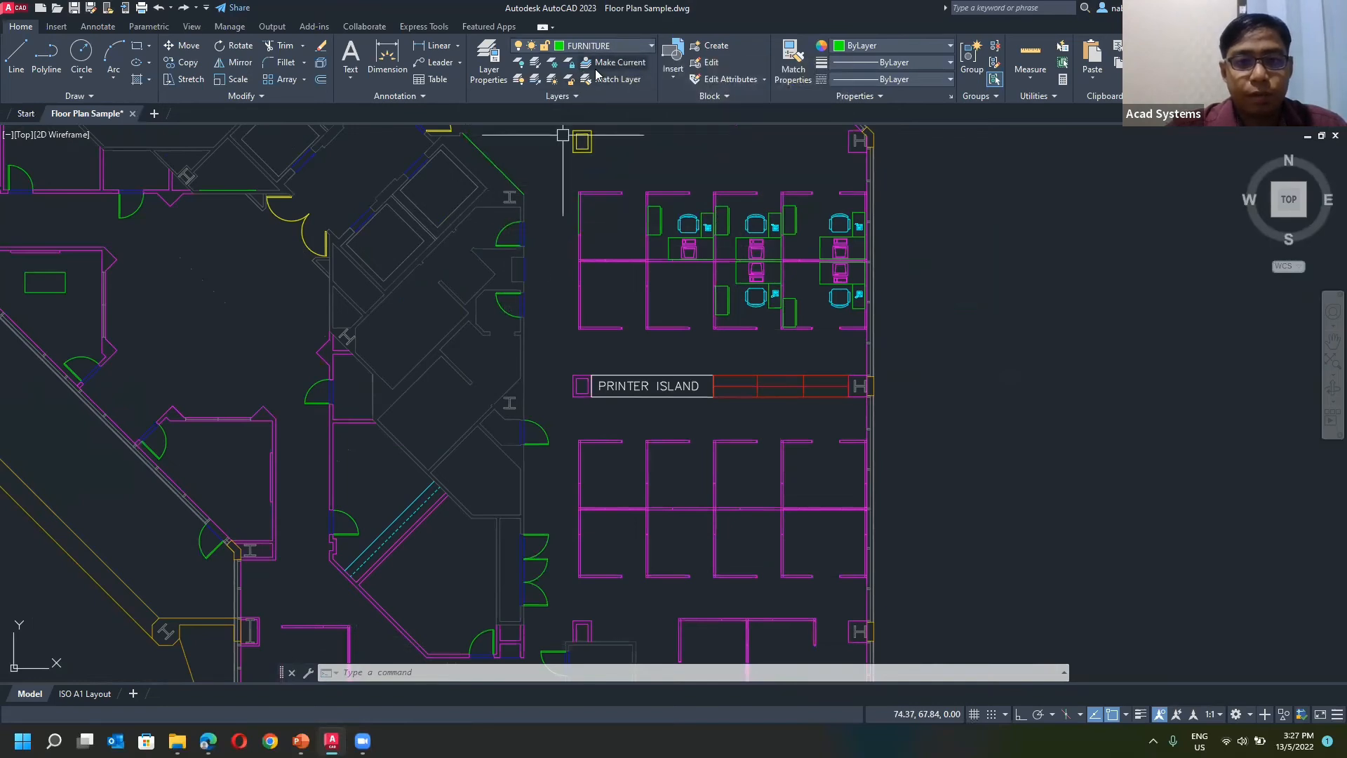
click(611, 46)
scroll(597, 161, up, 3)
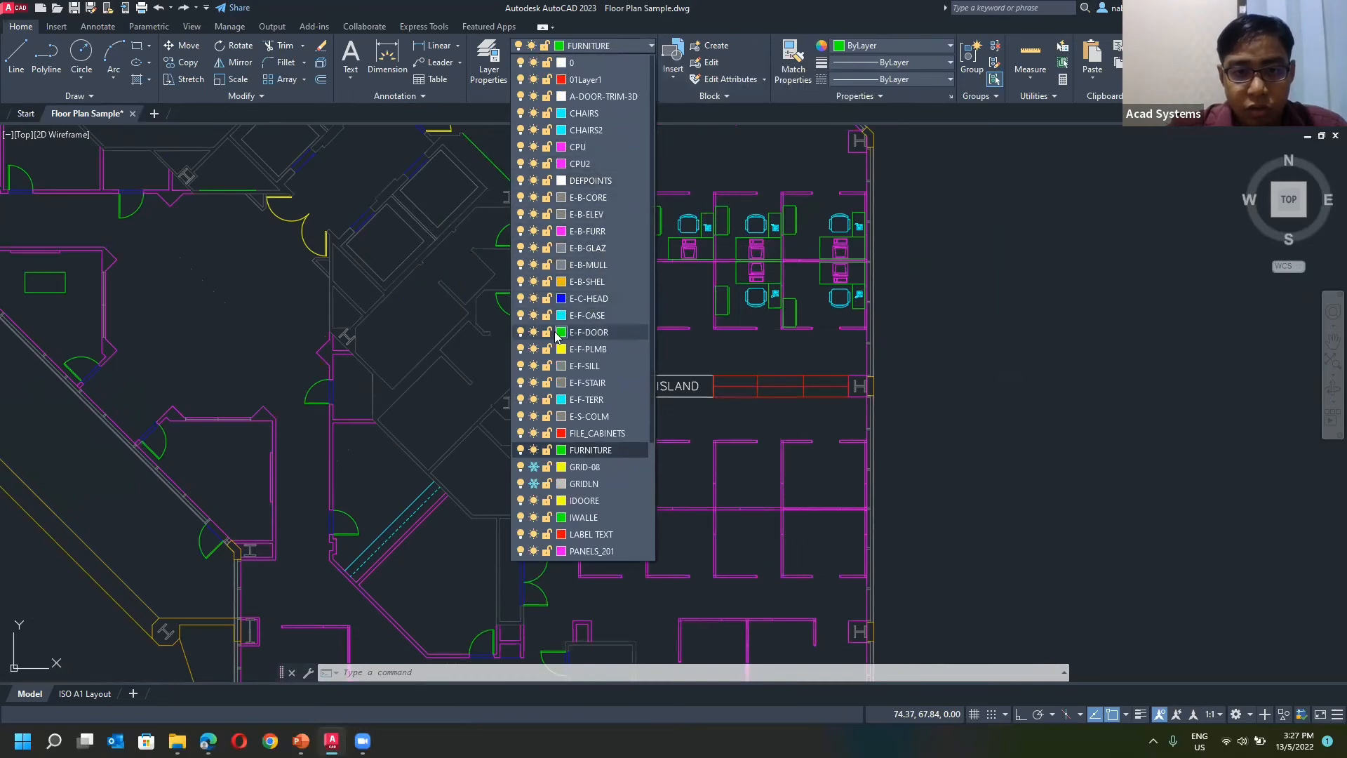
click(520, 333)
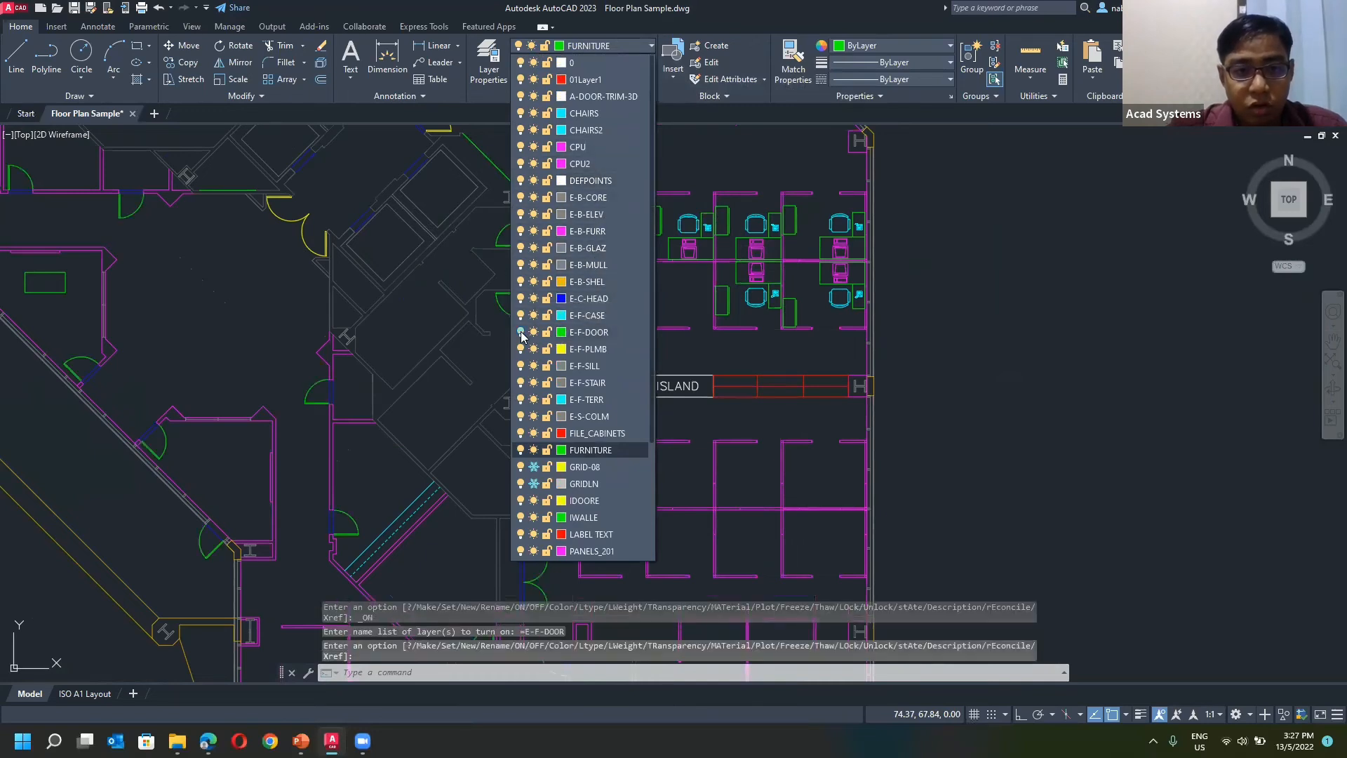
click(603, 333)
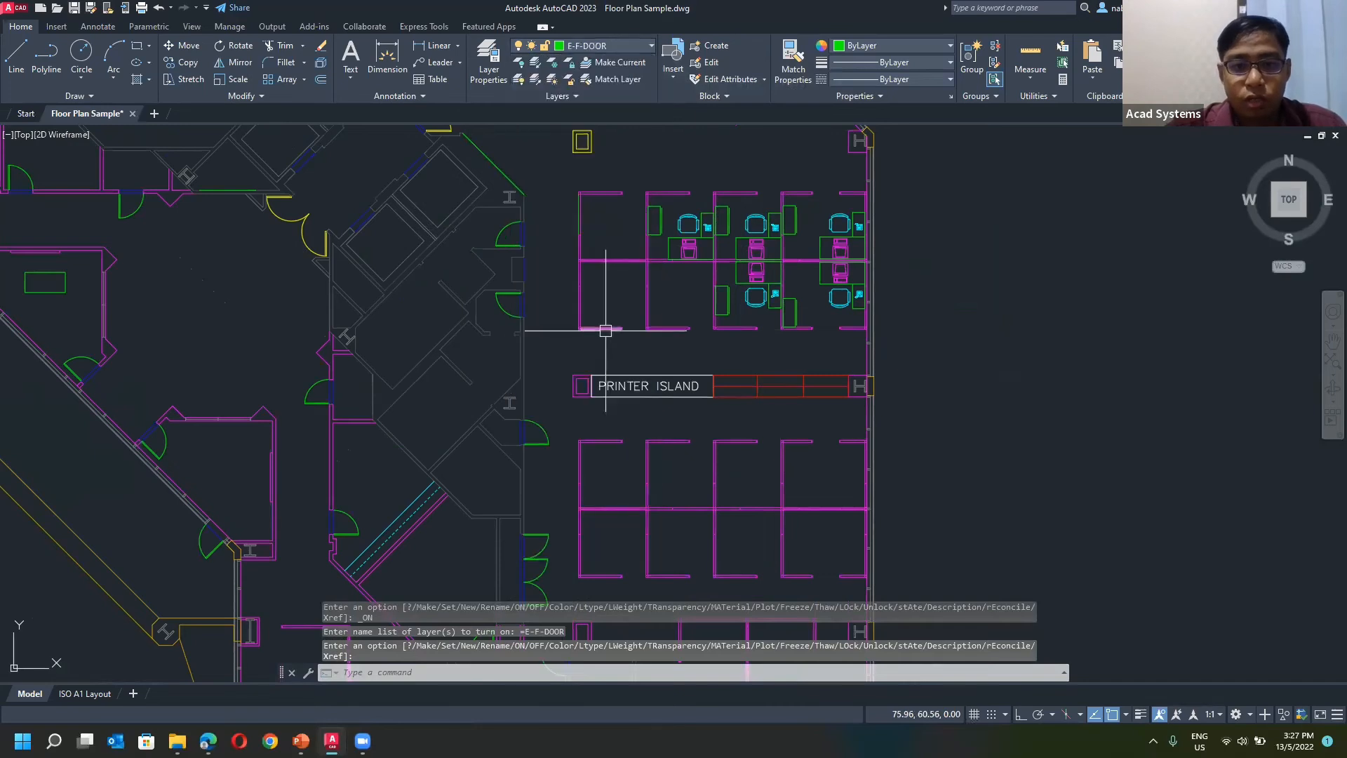
Step: Make E-F-CASE the current layer
click(625, 45)
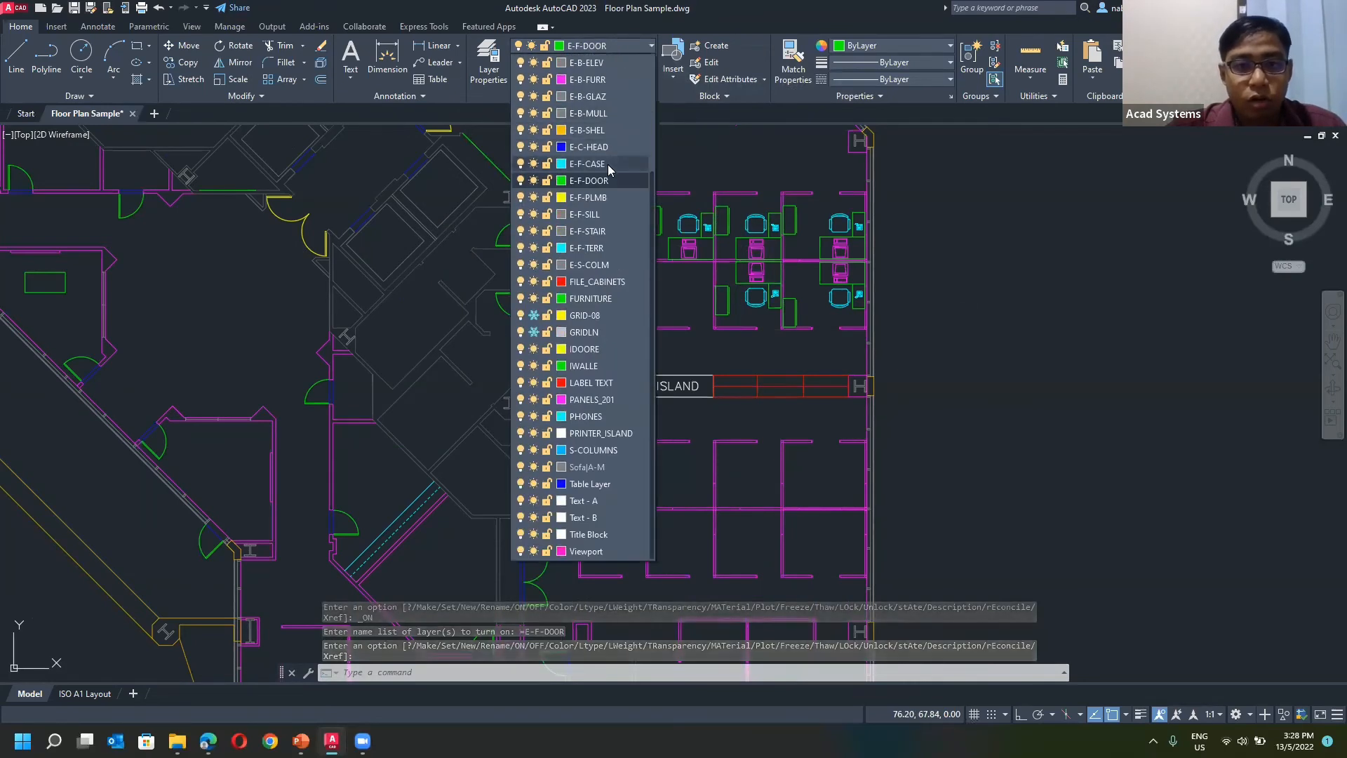
click(597, 147)
mouse_move(523, 203)
middle_down()
mouse_move(623, 203)
mouse_move(530, 229)
middle_up()
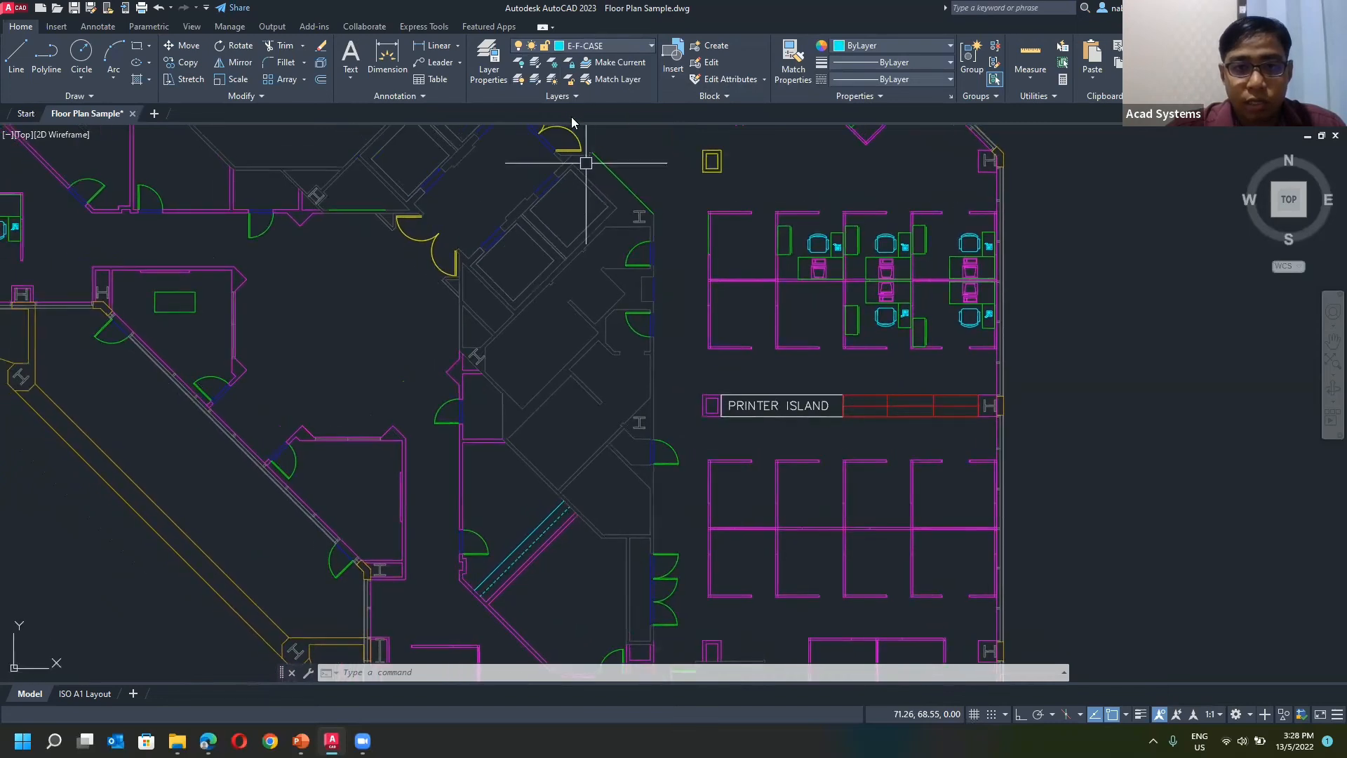
click(567, 96)
click(586, 134)
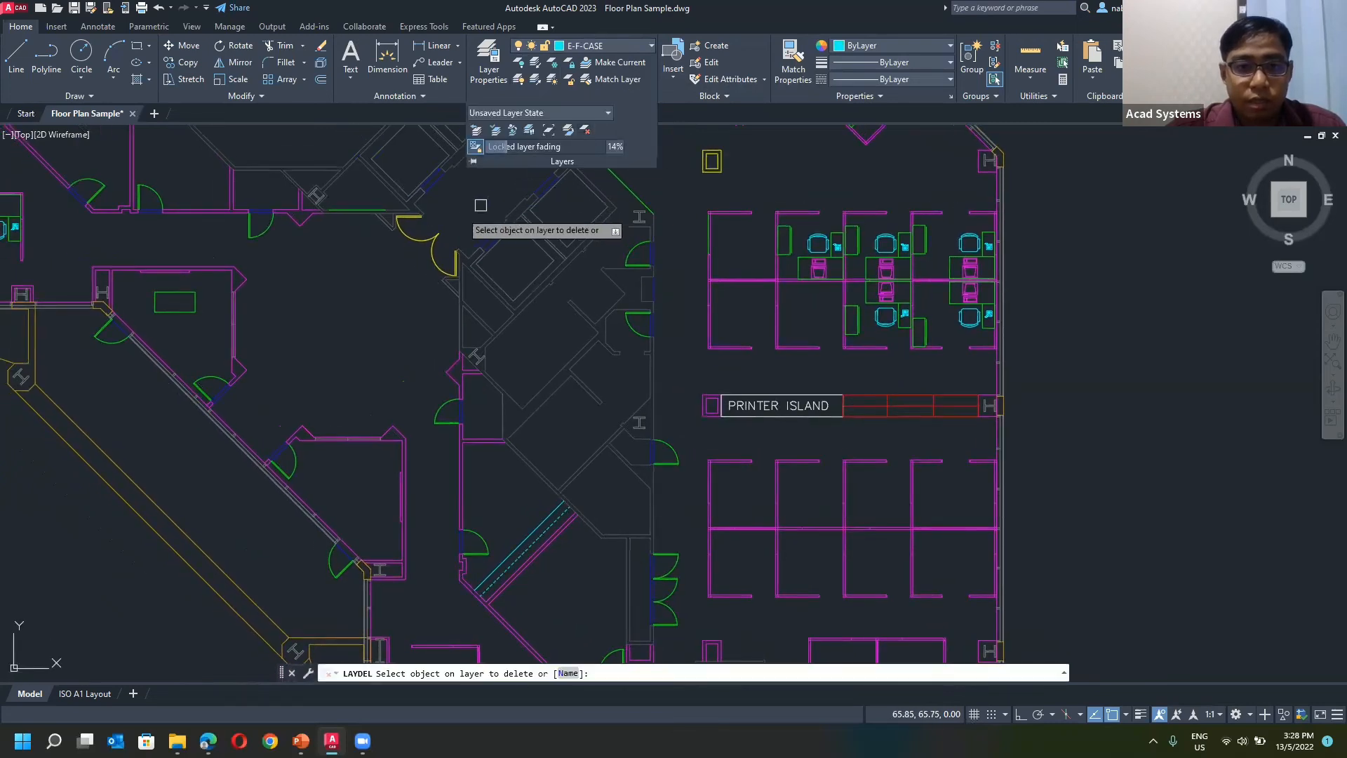
click(265, 230)
key(Escape)
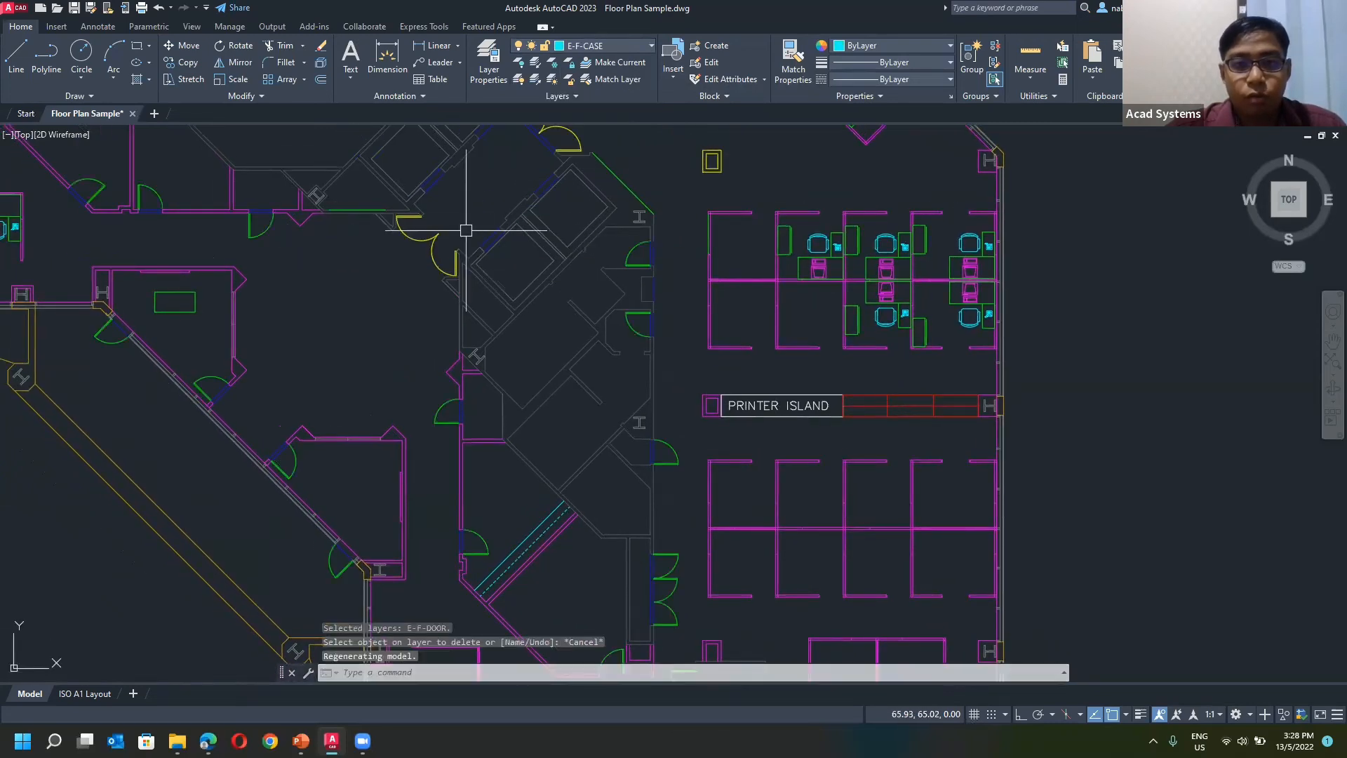
Step: Delete the E-F-DOOR layer with all its objects by picking a door swing, and check the layer list
click(576, 99)
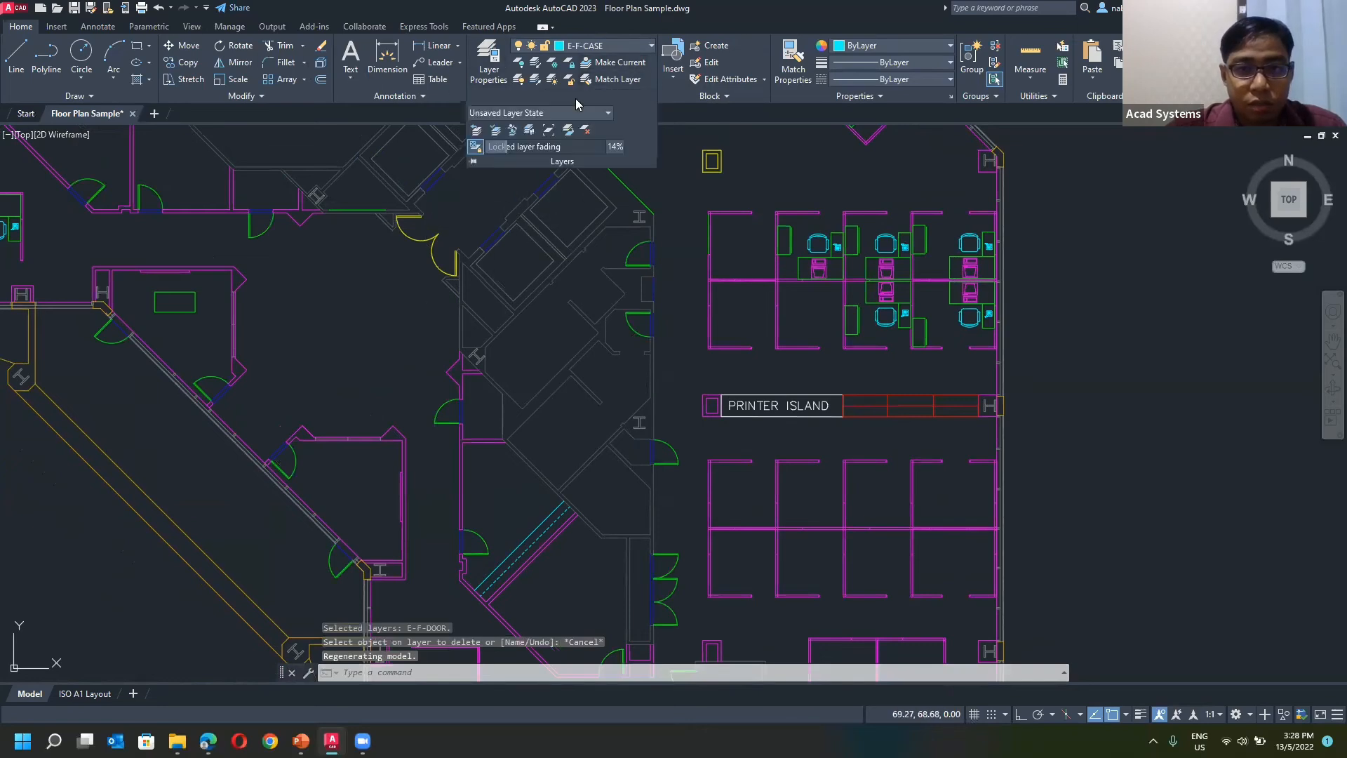
click(586, 133)
click(267, 232)
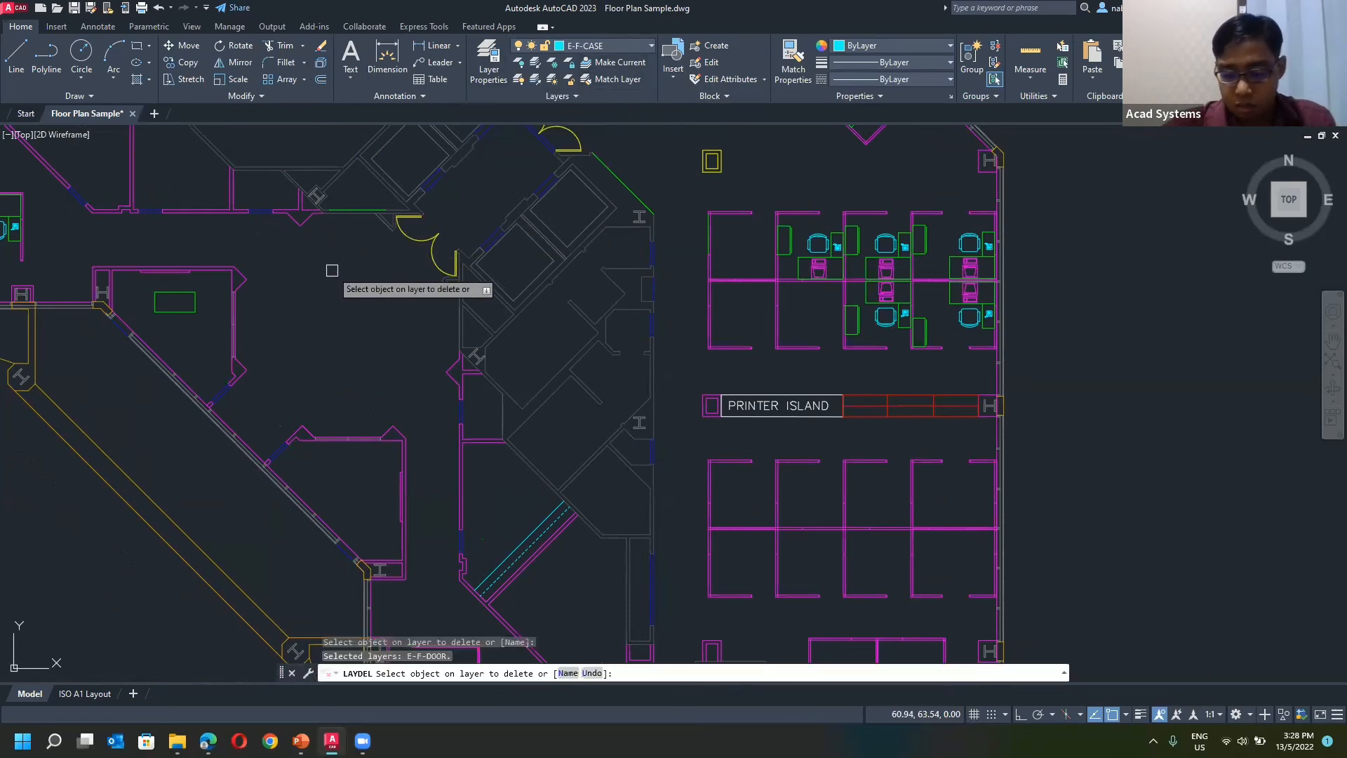
key(Return)
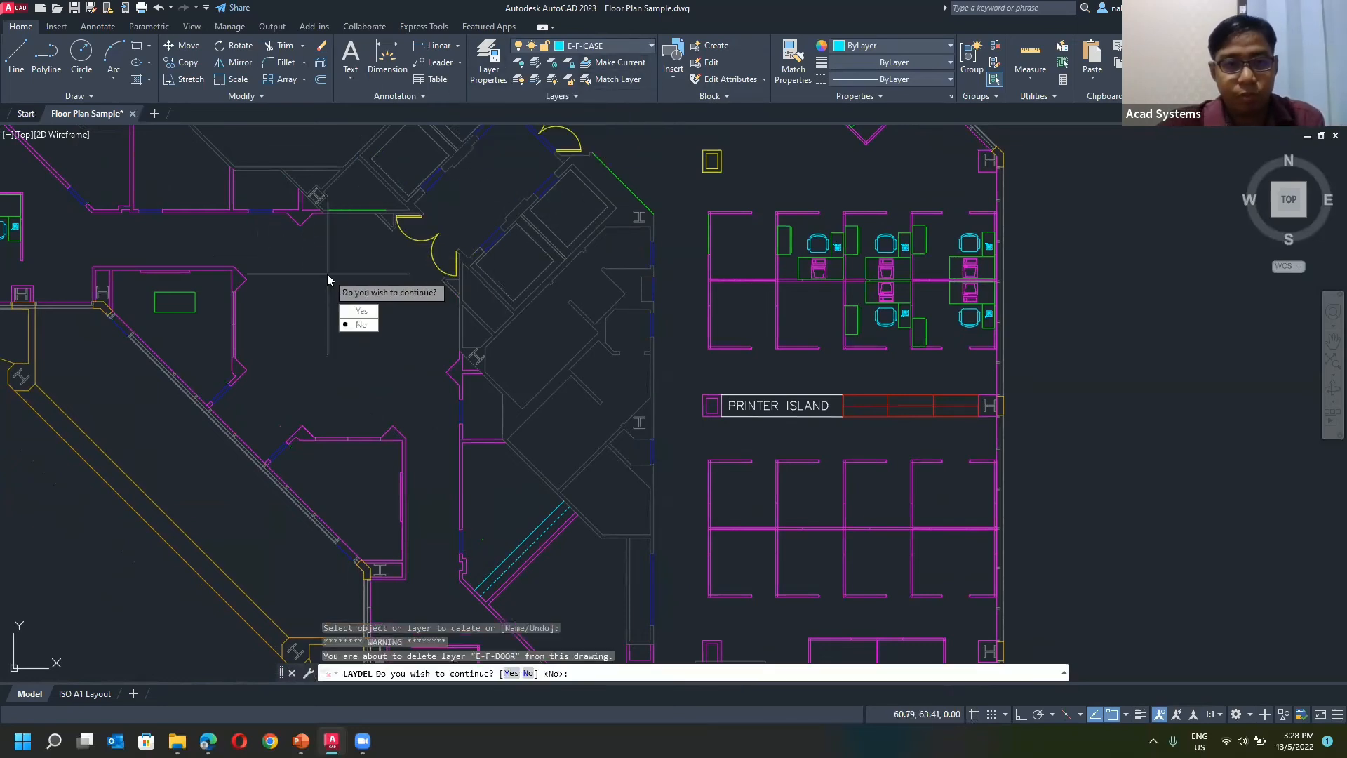
click(358, 311)
click(618, 46)
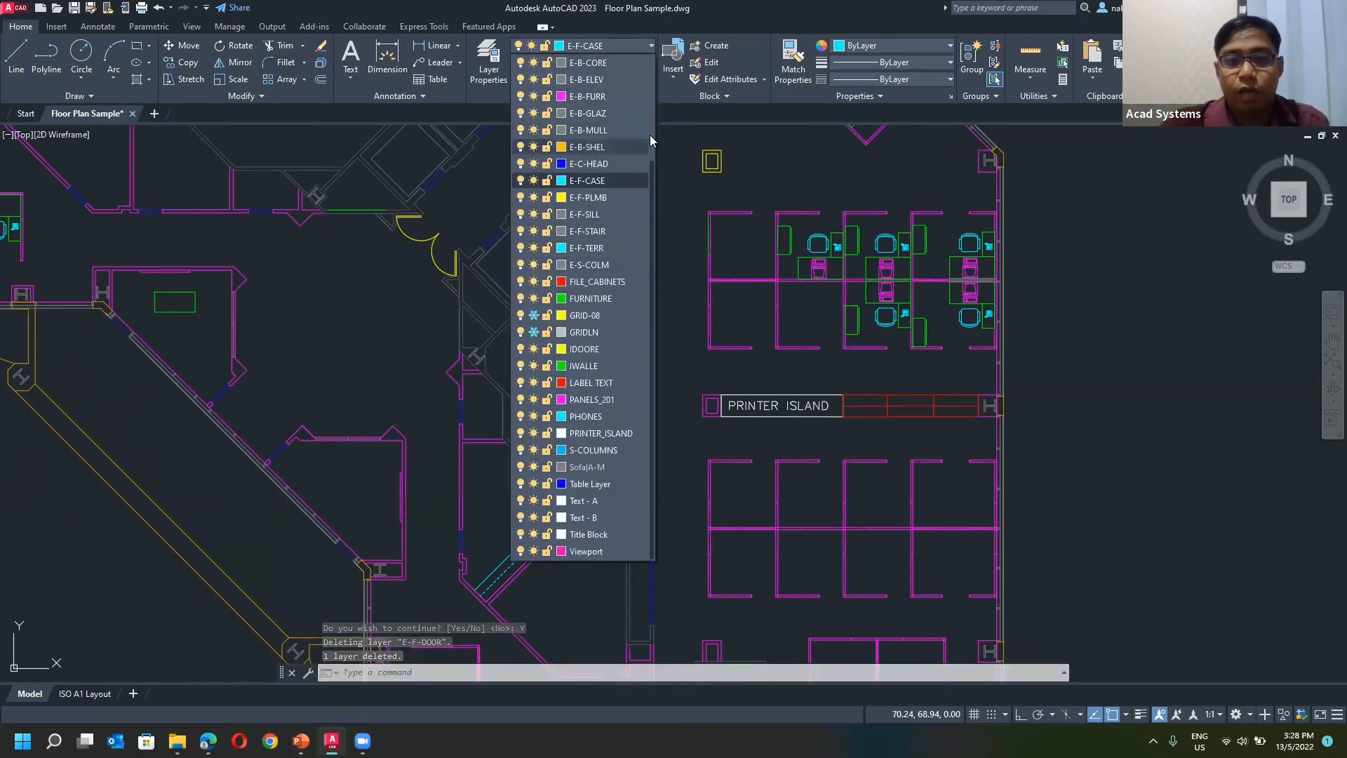
click(686, 143)
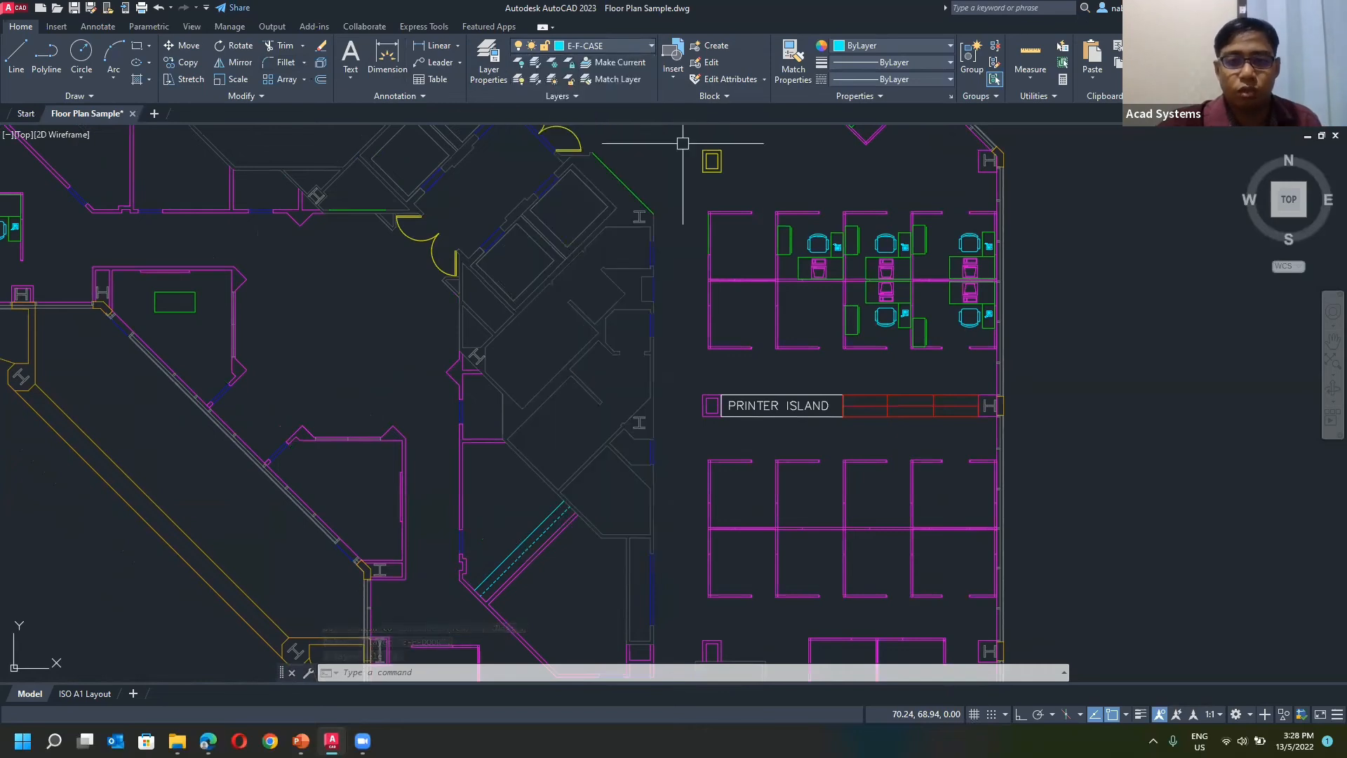
Step: Undo the deletion of the E-F-DOOR layer to restore its door swings
click(590, 96)
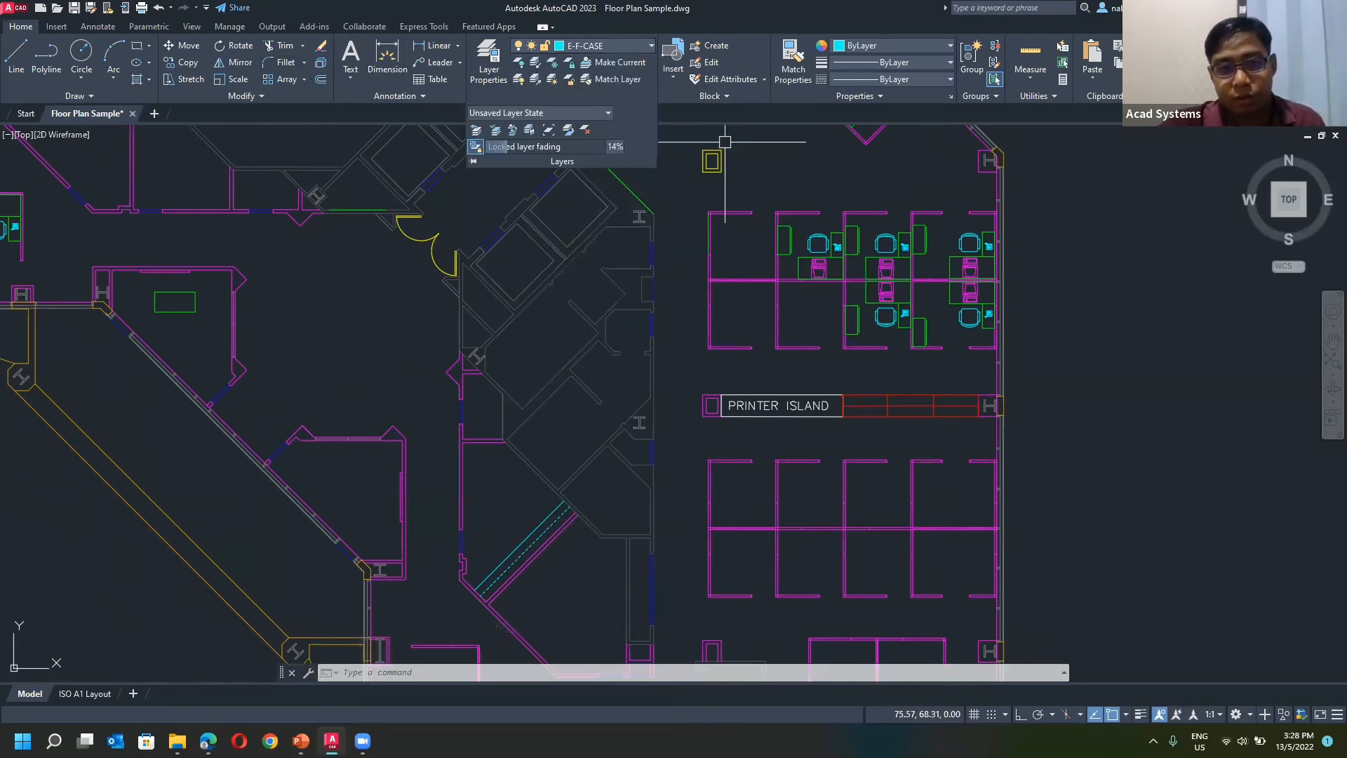
key(Escape)
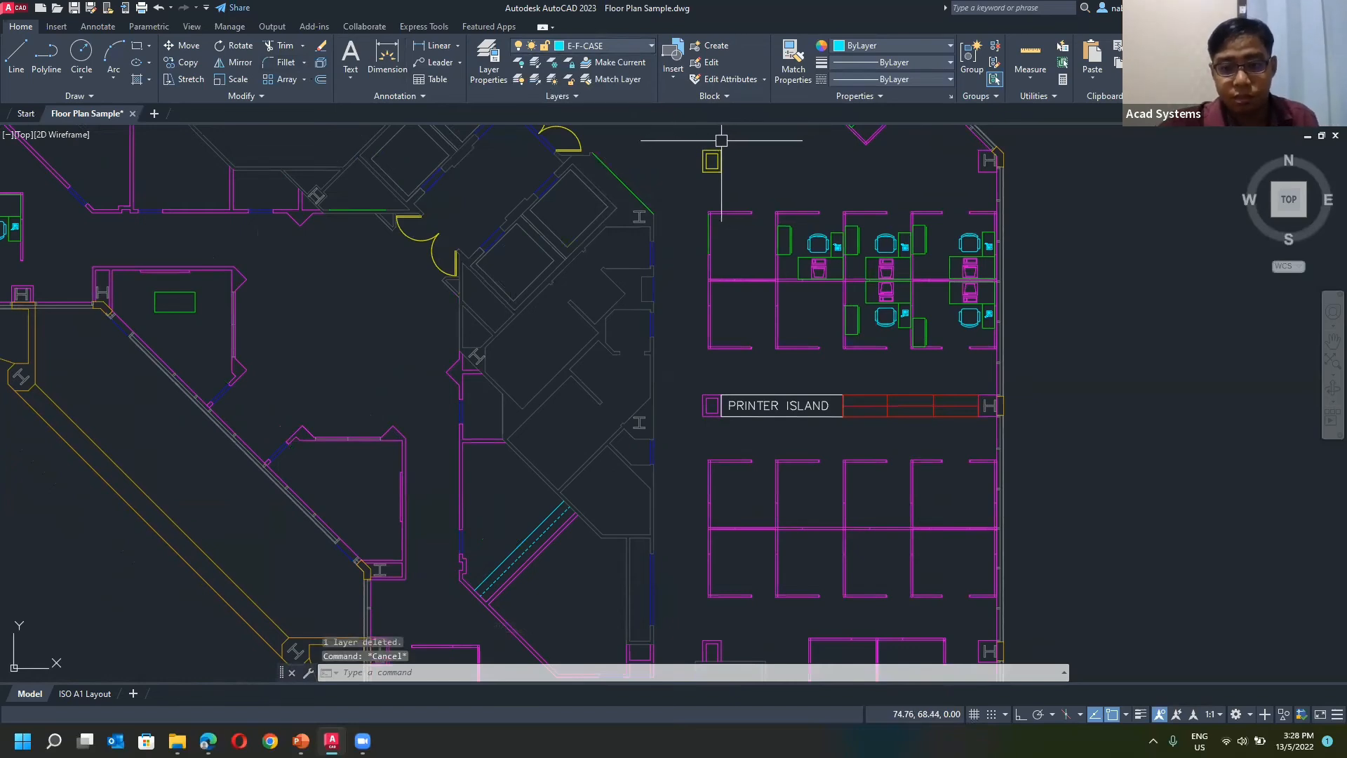
key(ctrl+z)
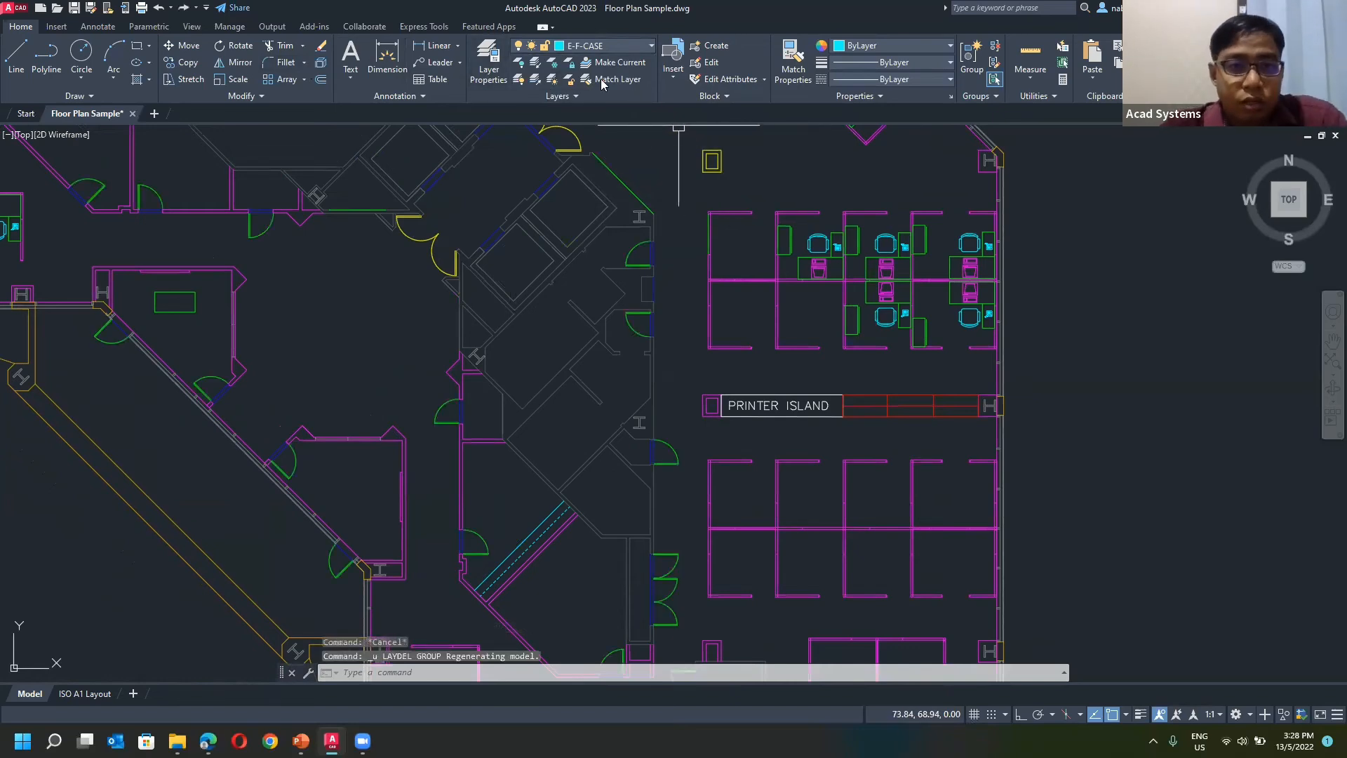
Step: Review the layer list in the Layer Properties Manager with the All Used Layers filter, and switch back to All
click(492, 74)
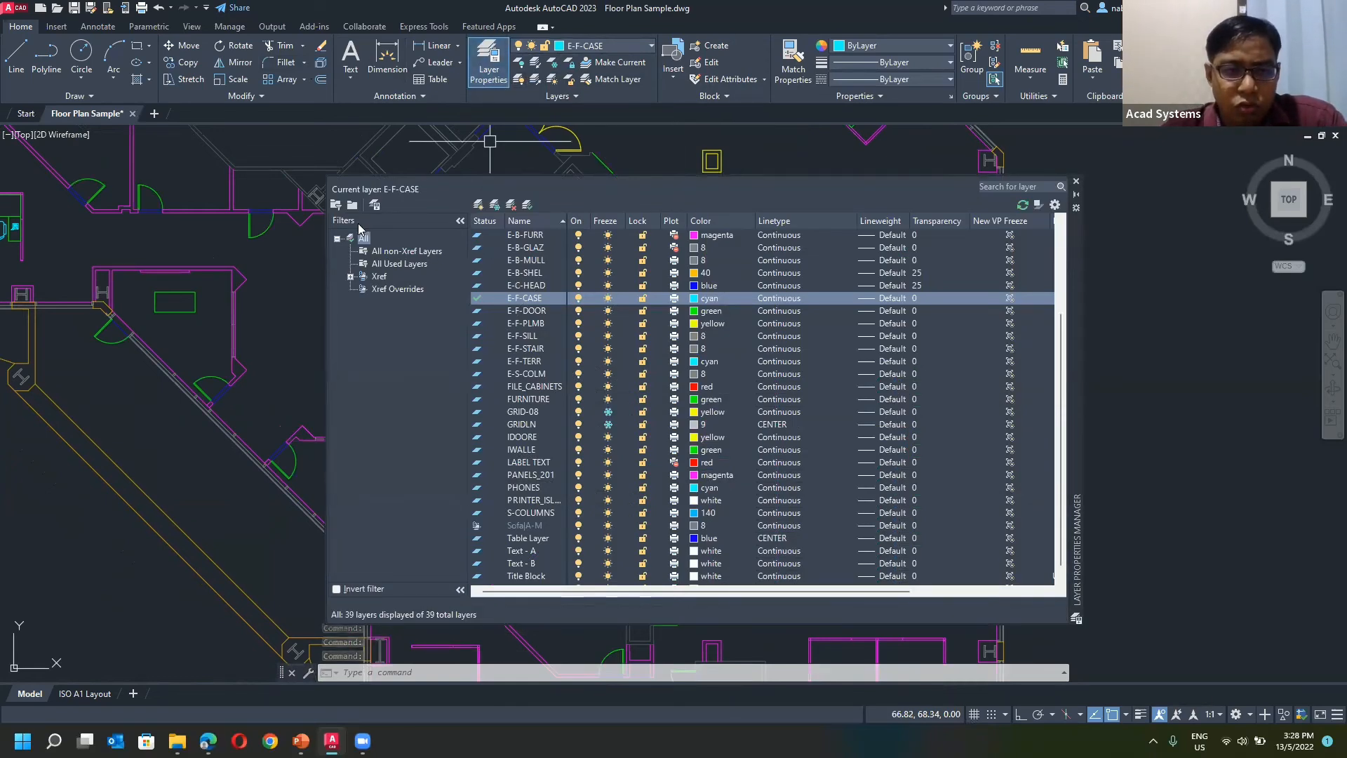
scroll(554, 270, down, 1)
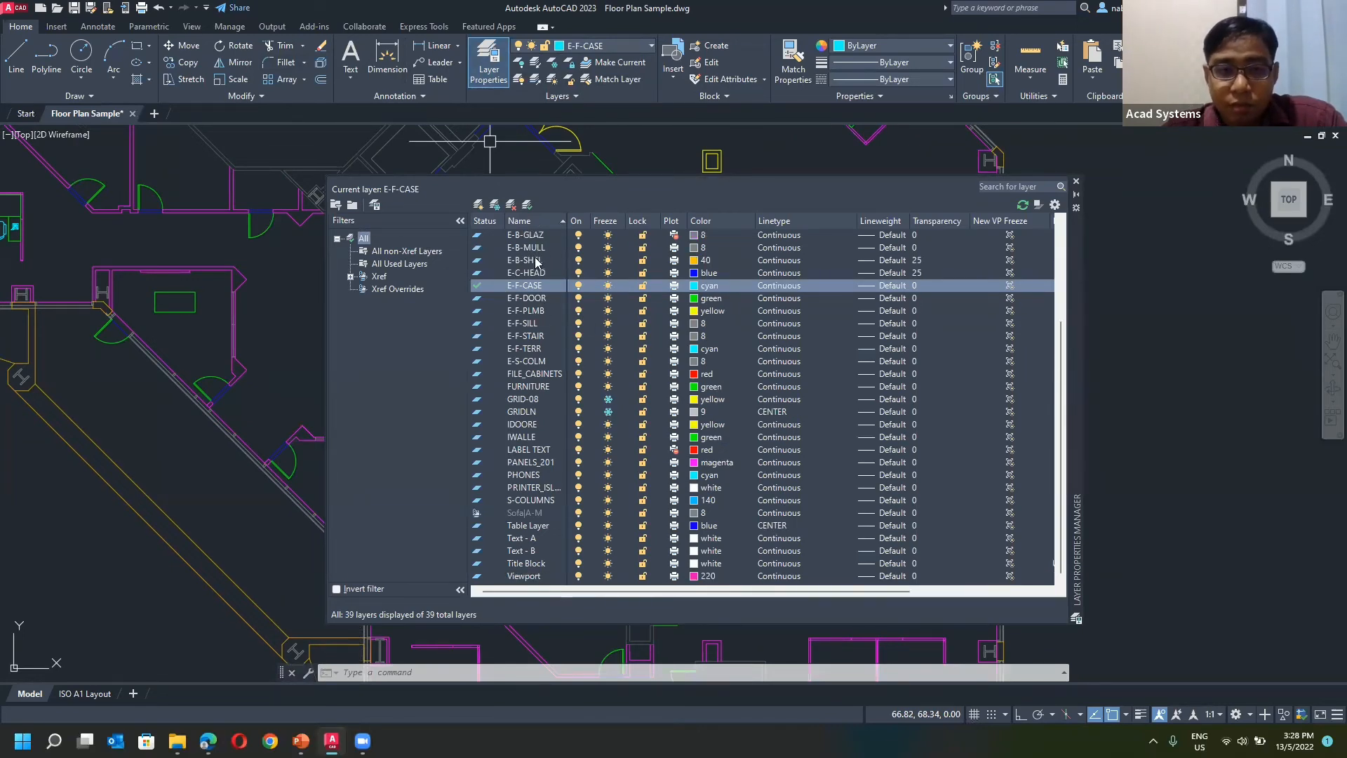
scroll(537, 262, up, 4)
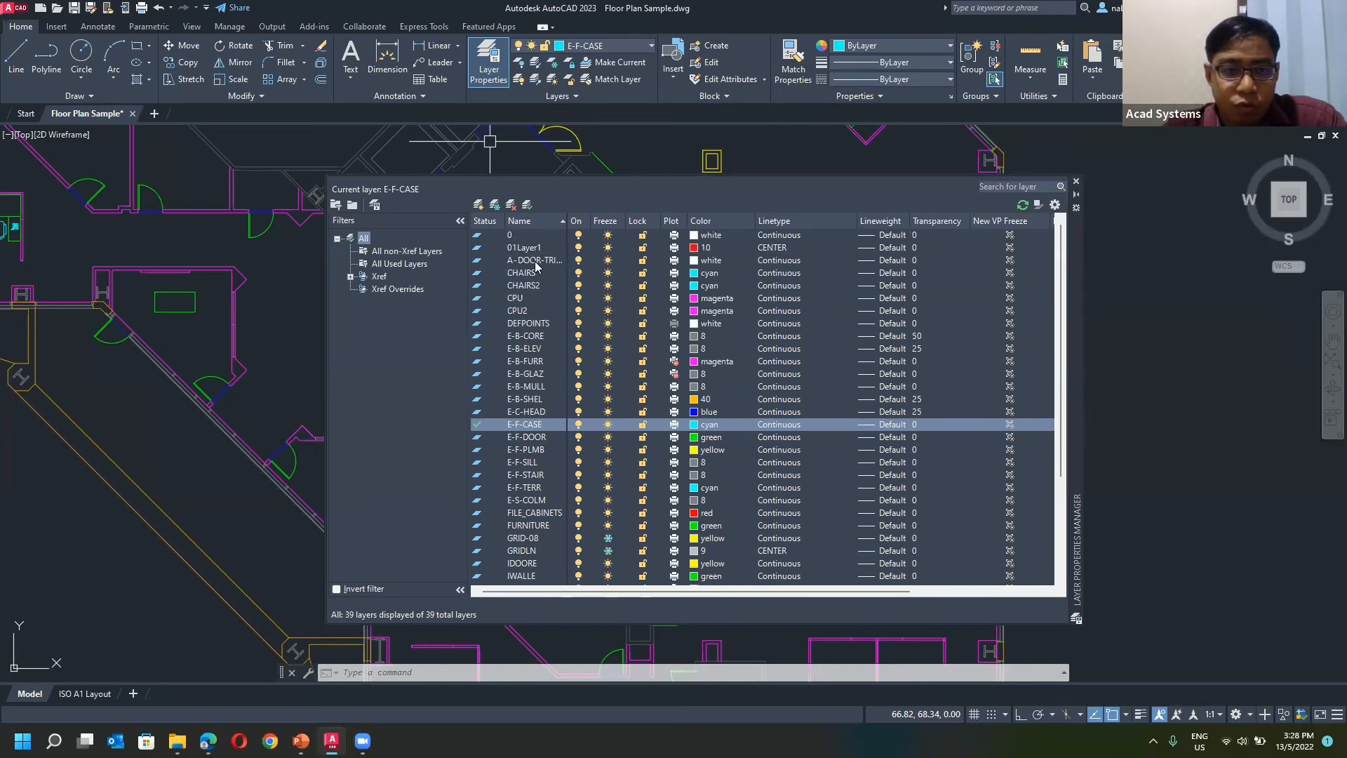
click(365, 240)
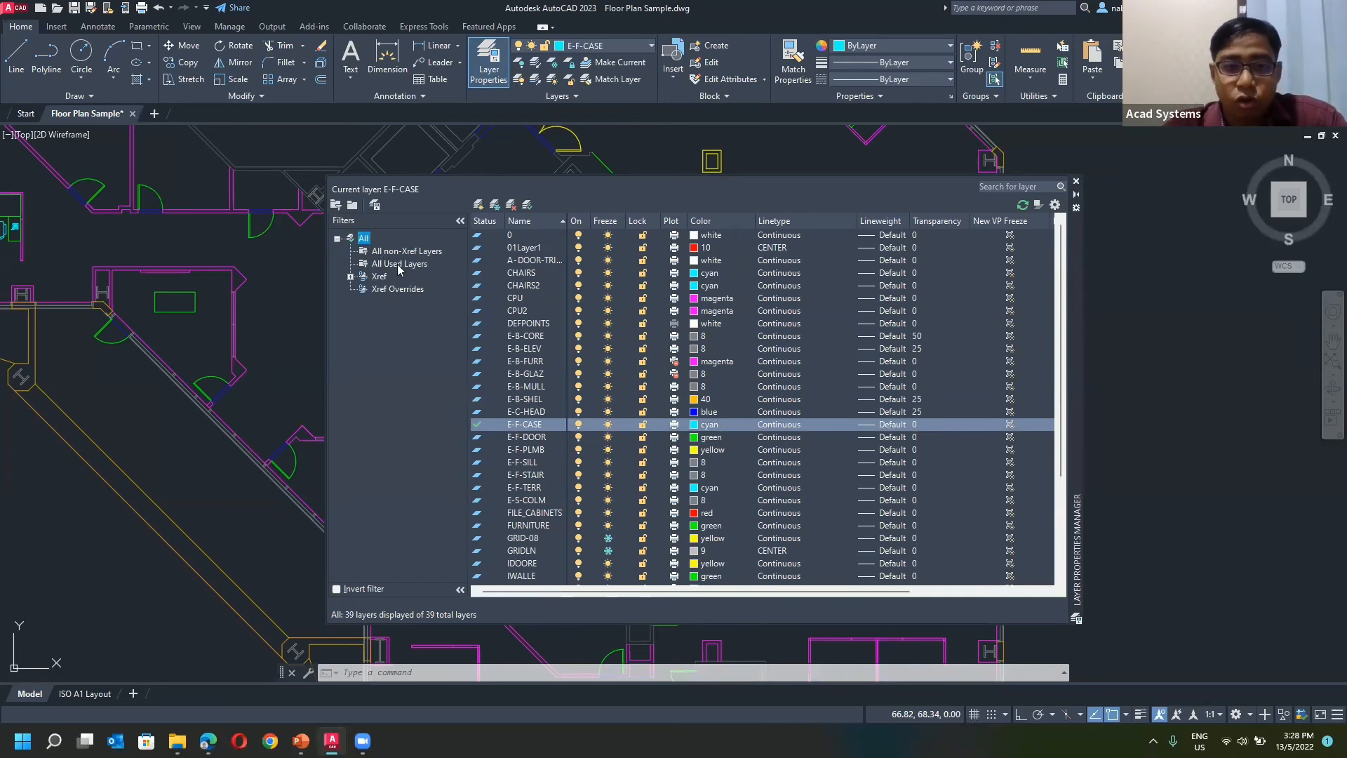
click(393, 254)
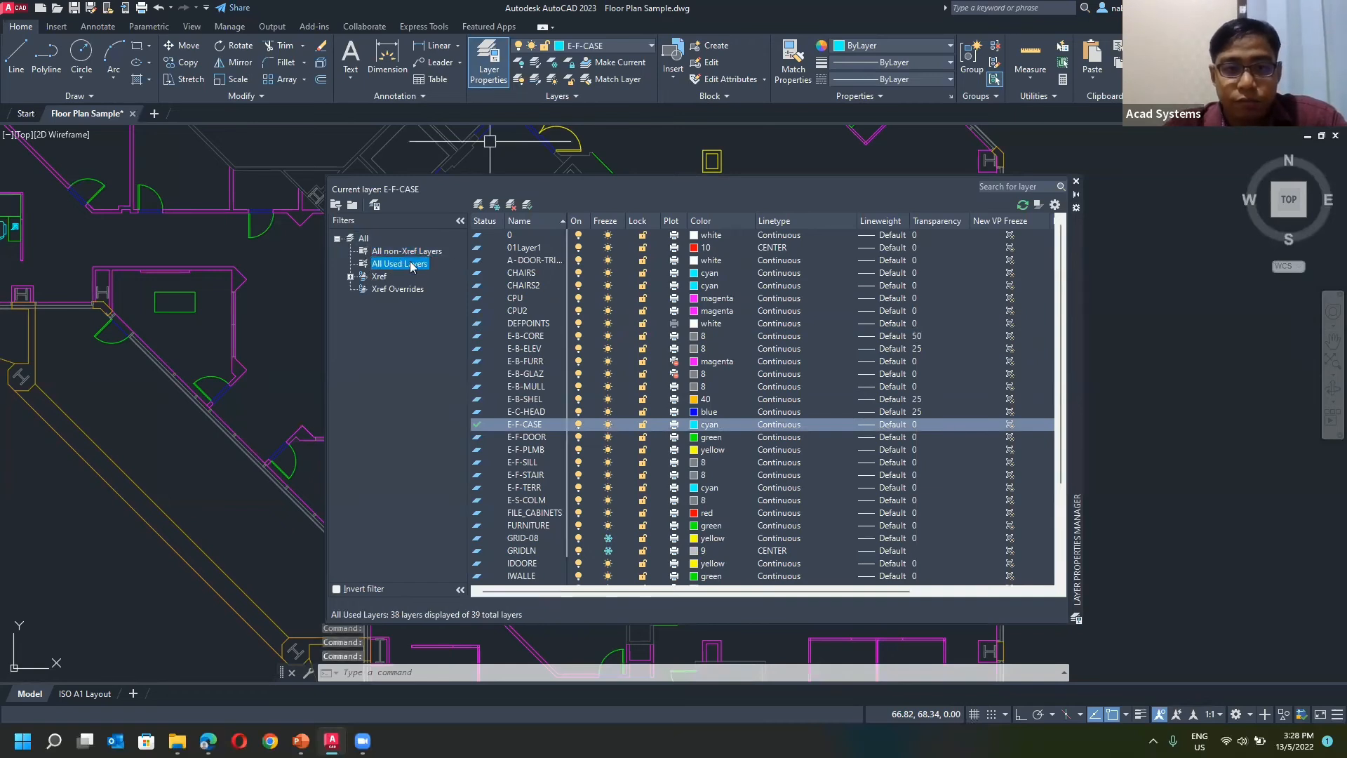
click(365, 240)
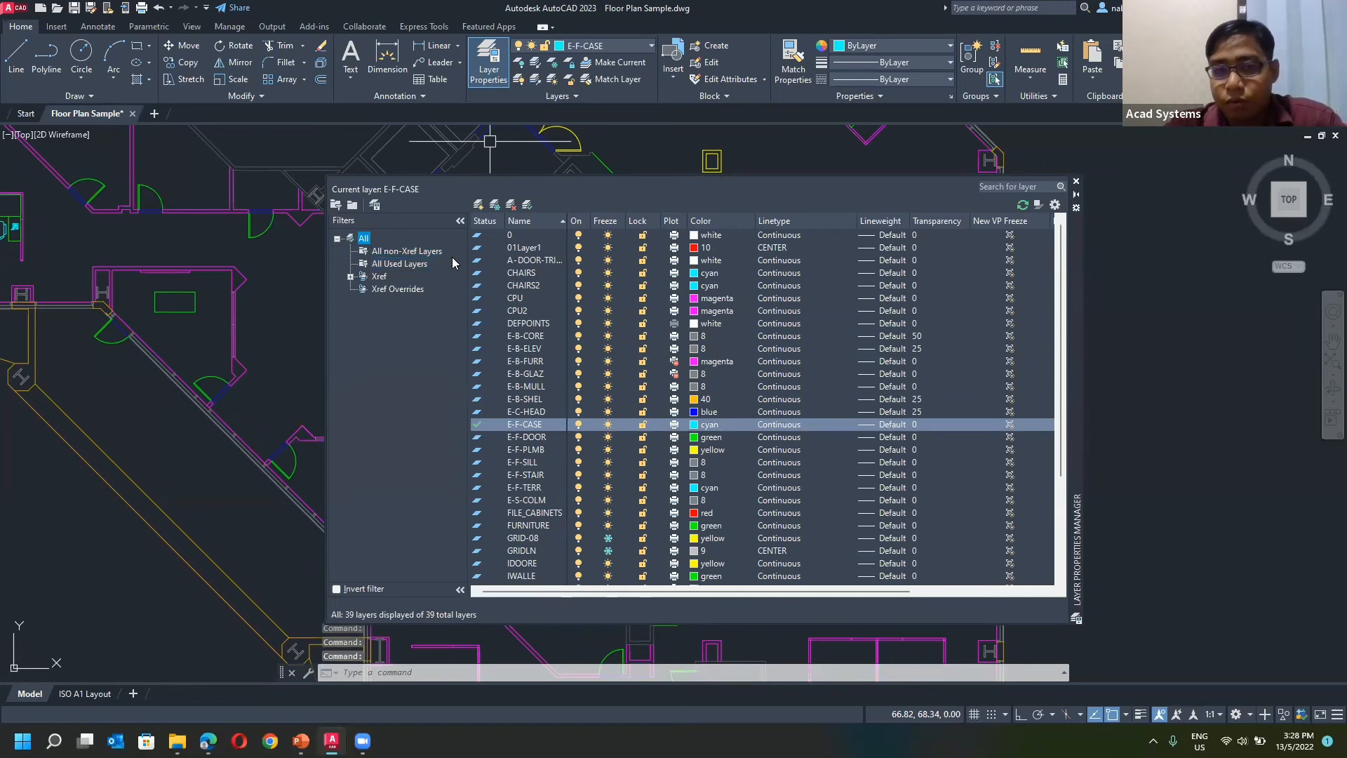
Step: Create a layer property filter named Green that selects layers with the colour green
click(337, 206)
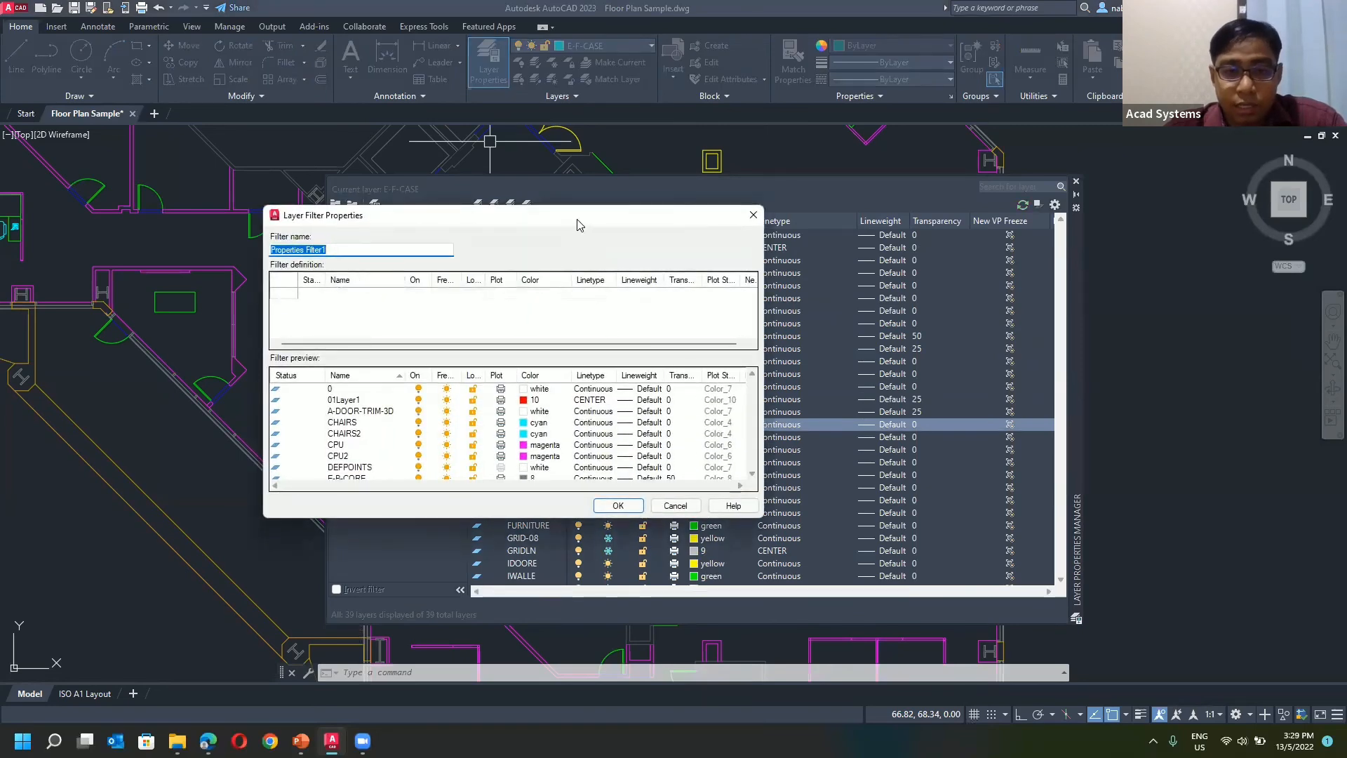
drag(577, 224, 613, 226)
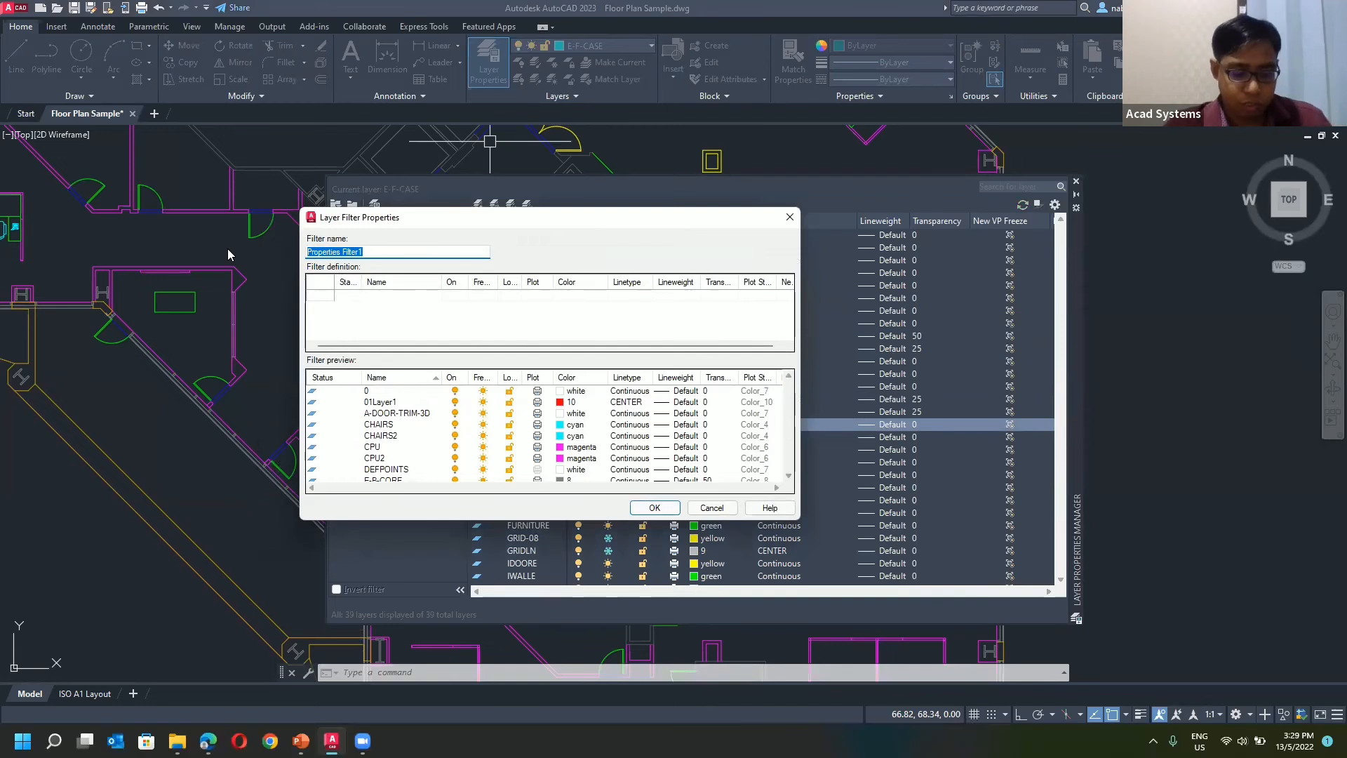
text(Green)
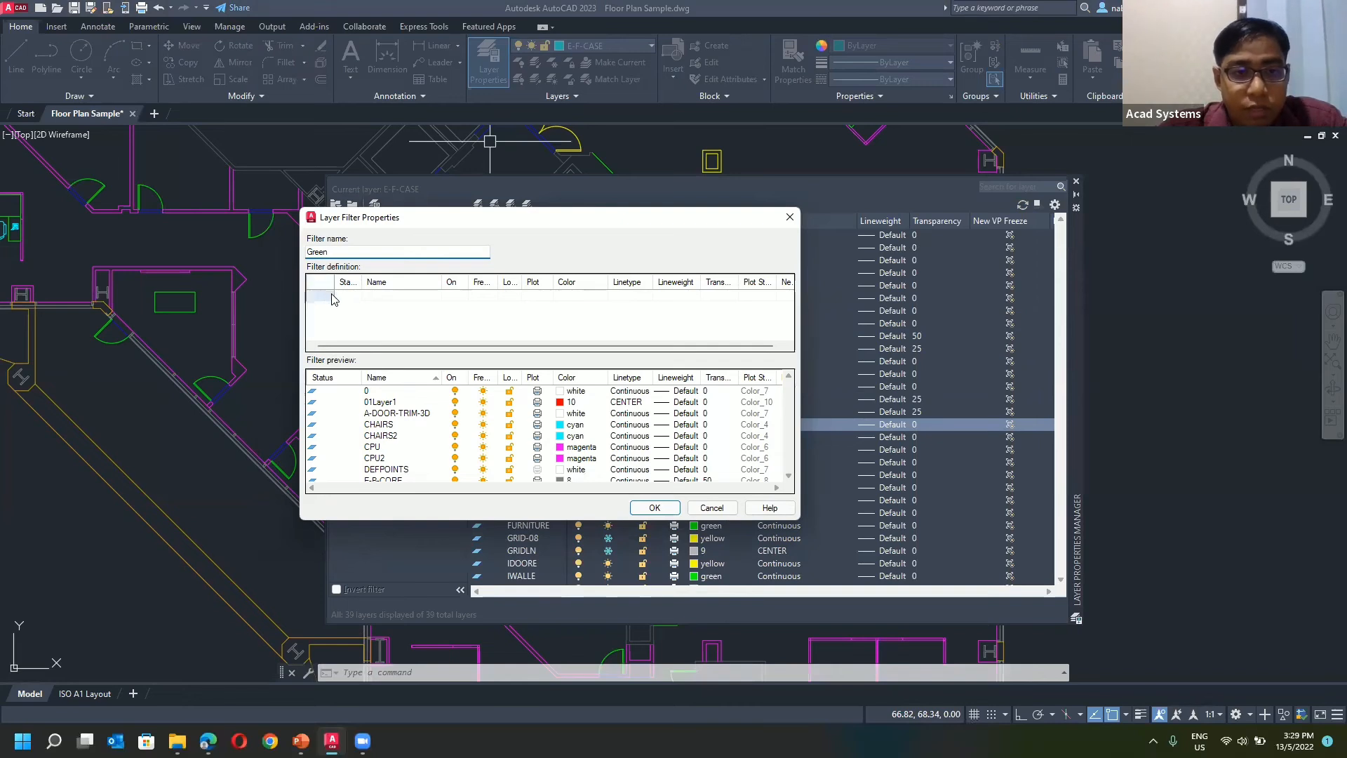
click(391, 299)
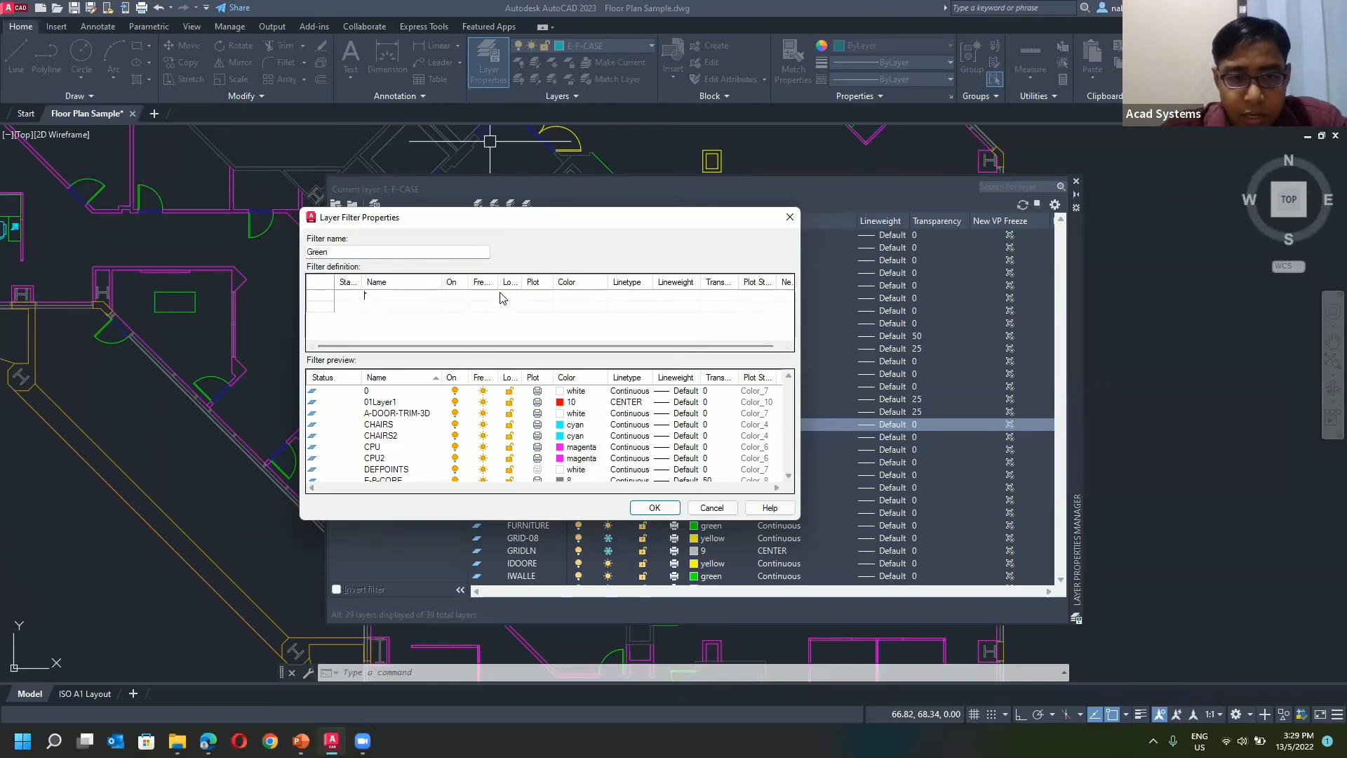
click(602, 297)
click(602, 296)
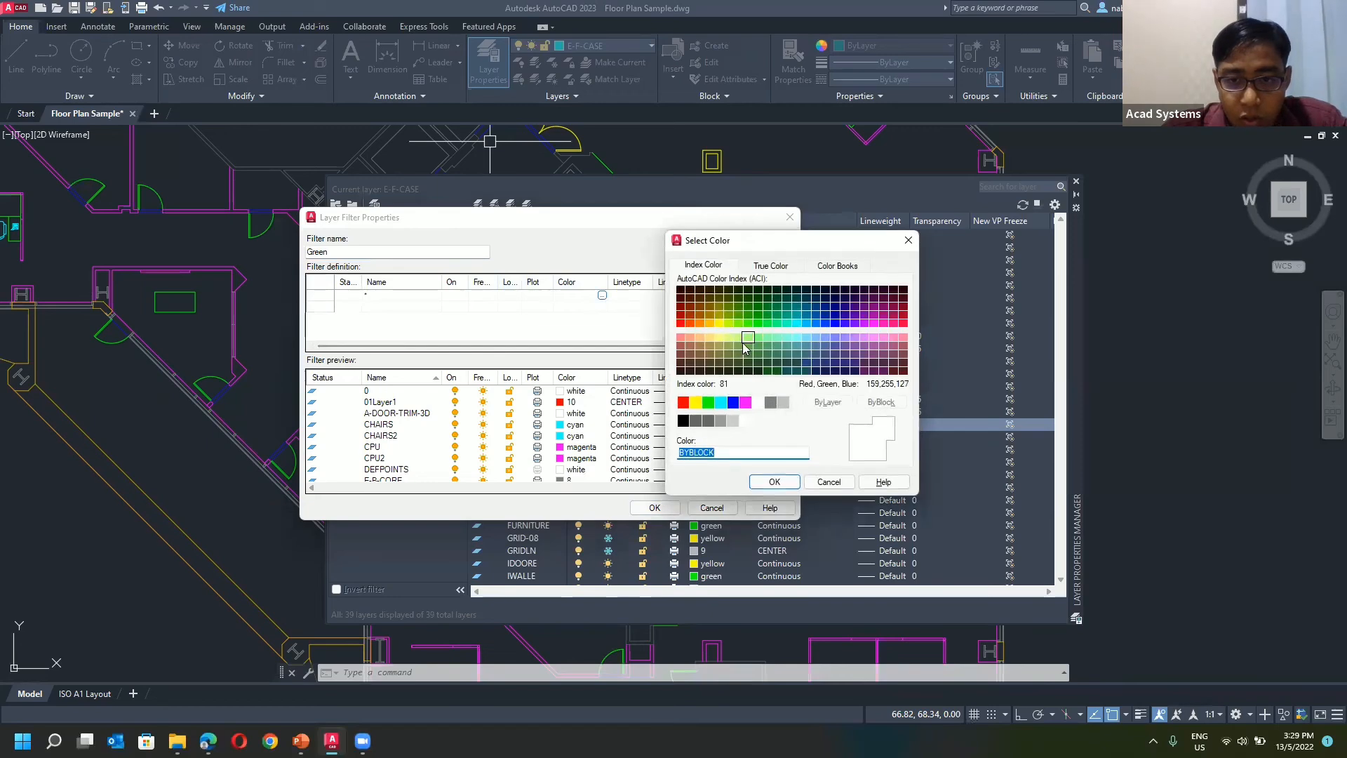
click(708, 402)
click(774, 482)
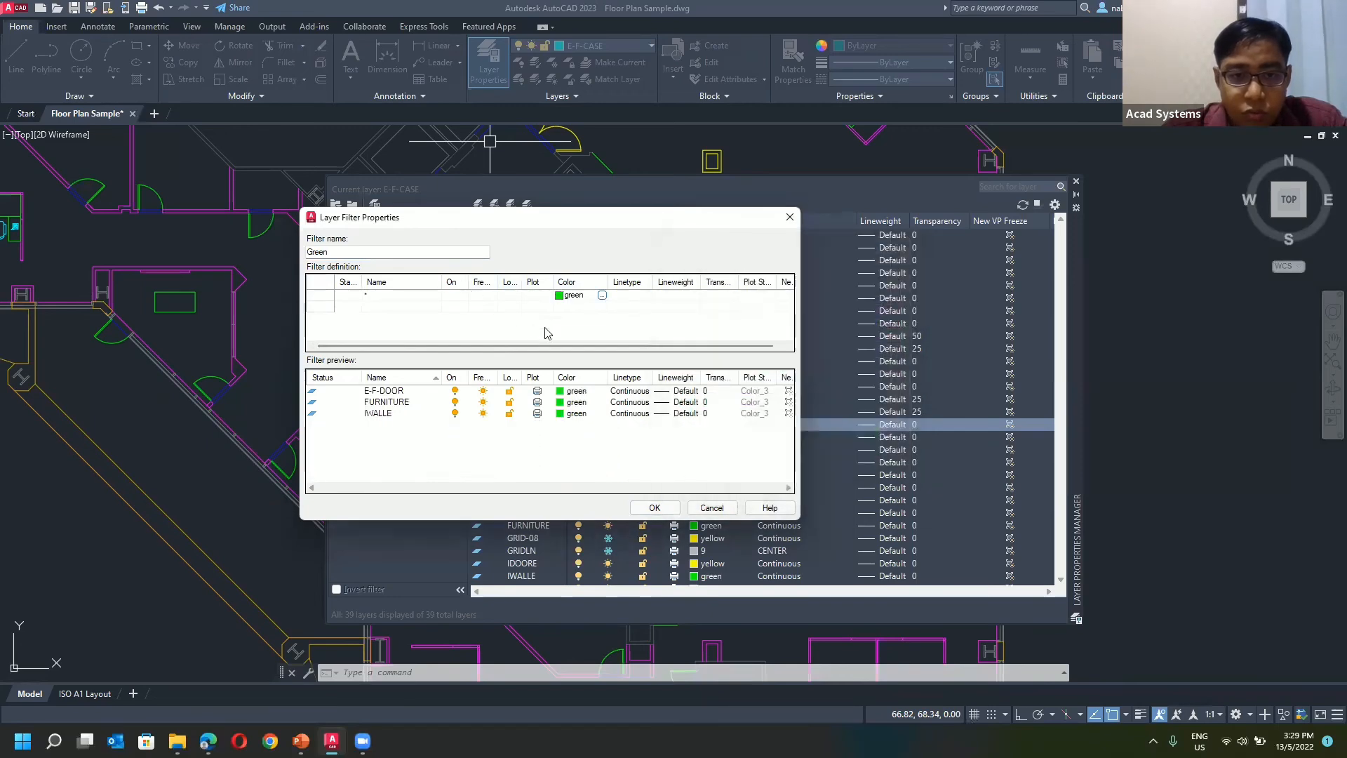
click(654, 507)
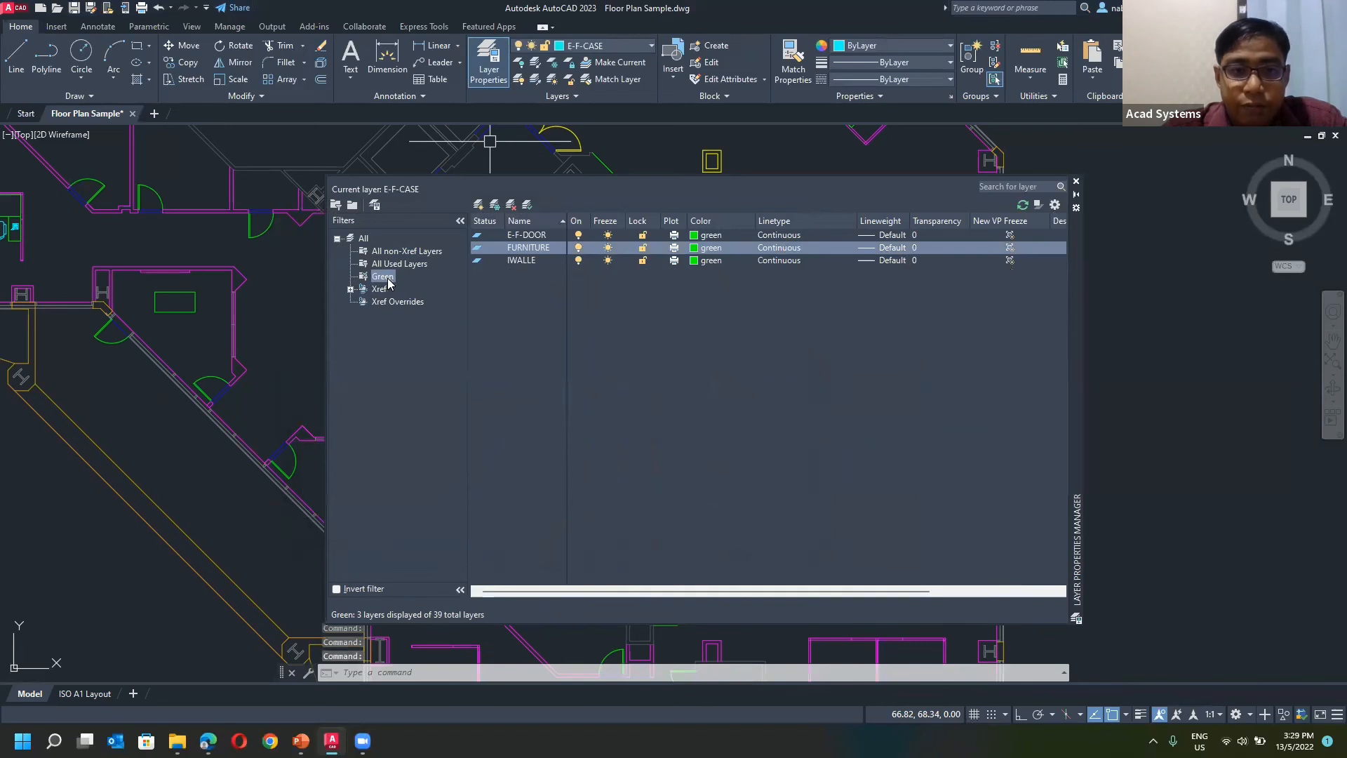
Step: Compare the layer lists of the All and Green filters, ending with All
click(364, 238)
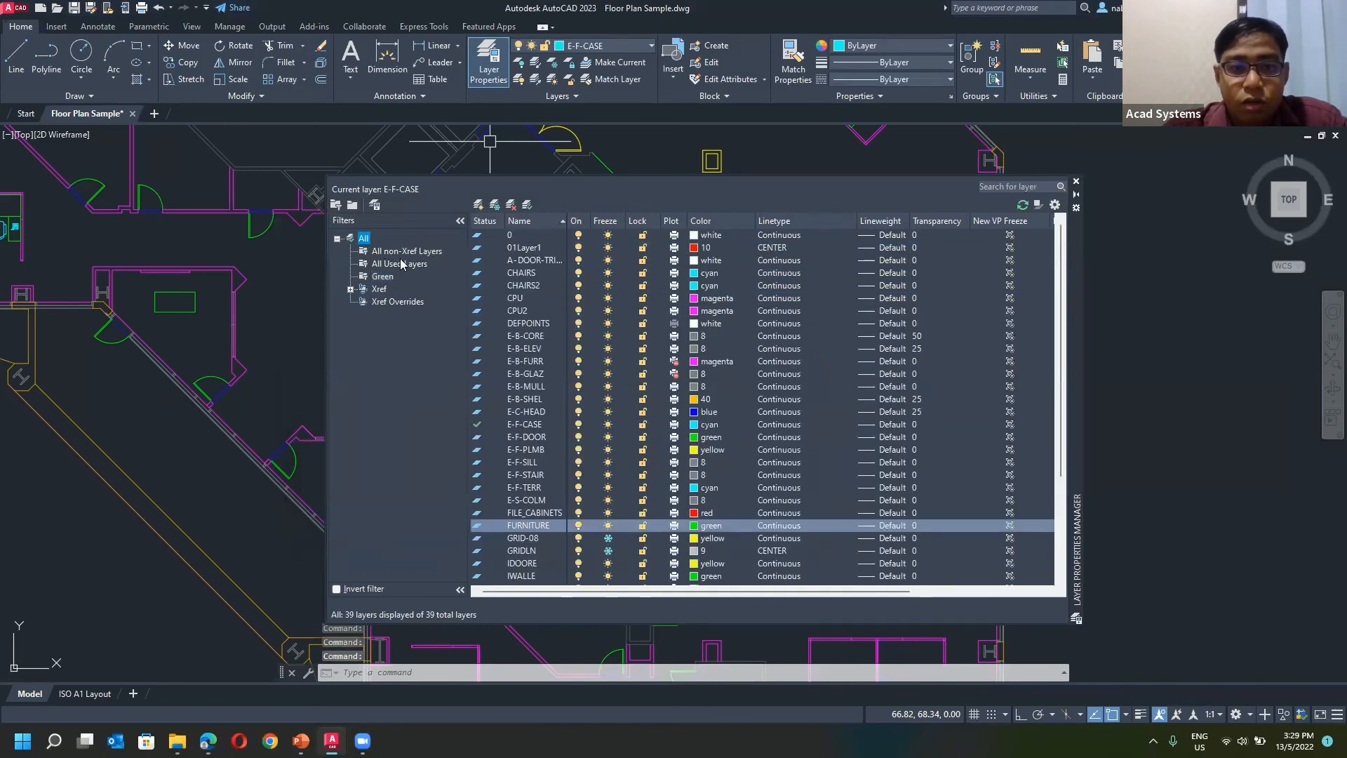
click(382, 276)
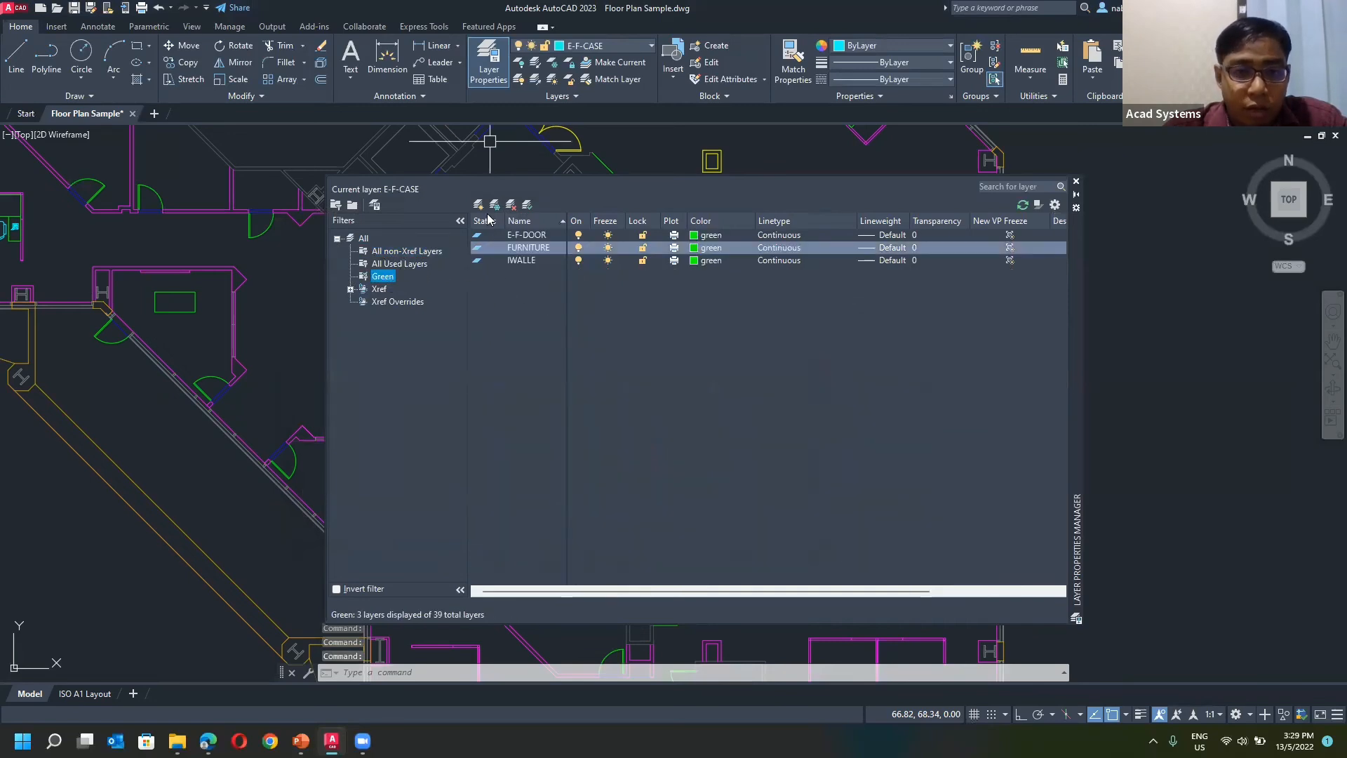
click(363, 238)
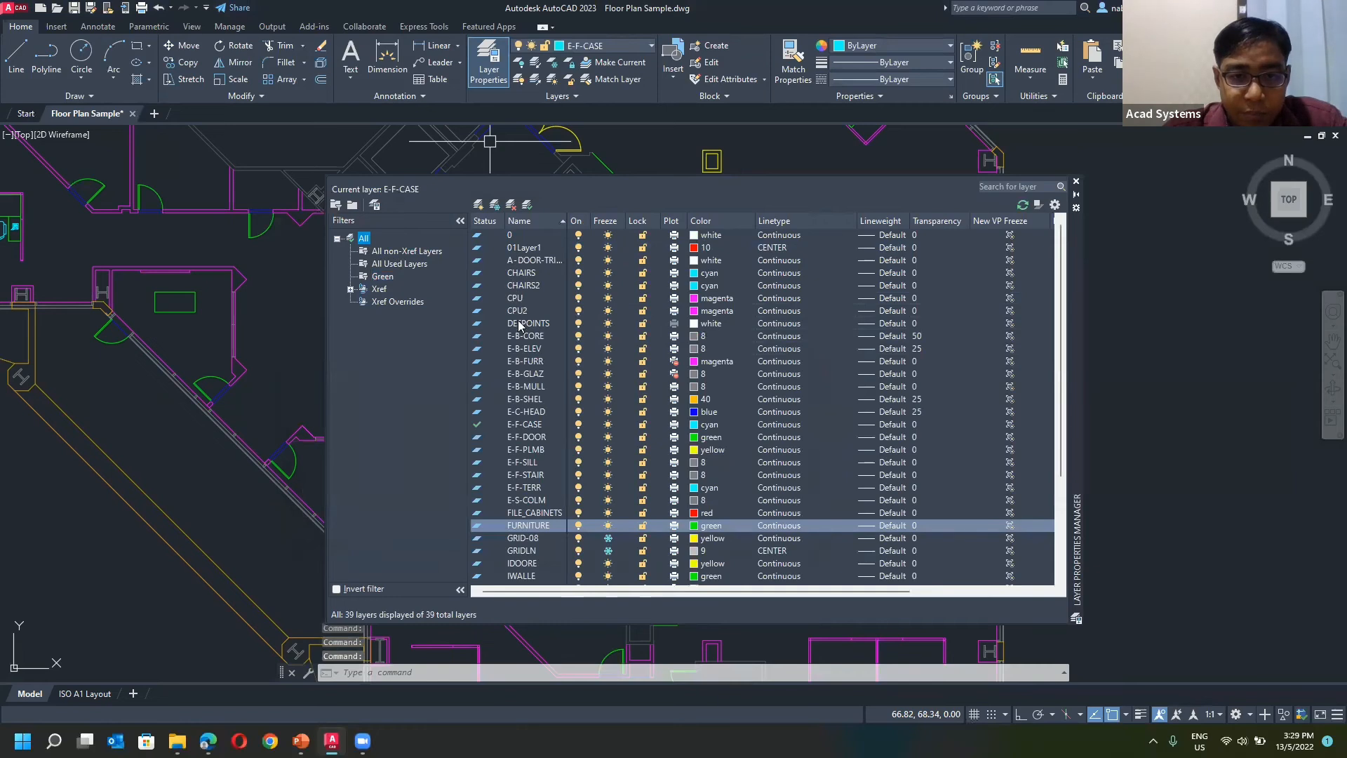
scroll(513, 317, down, 2)
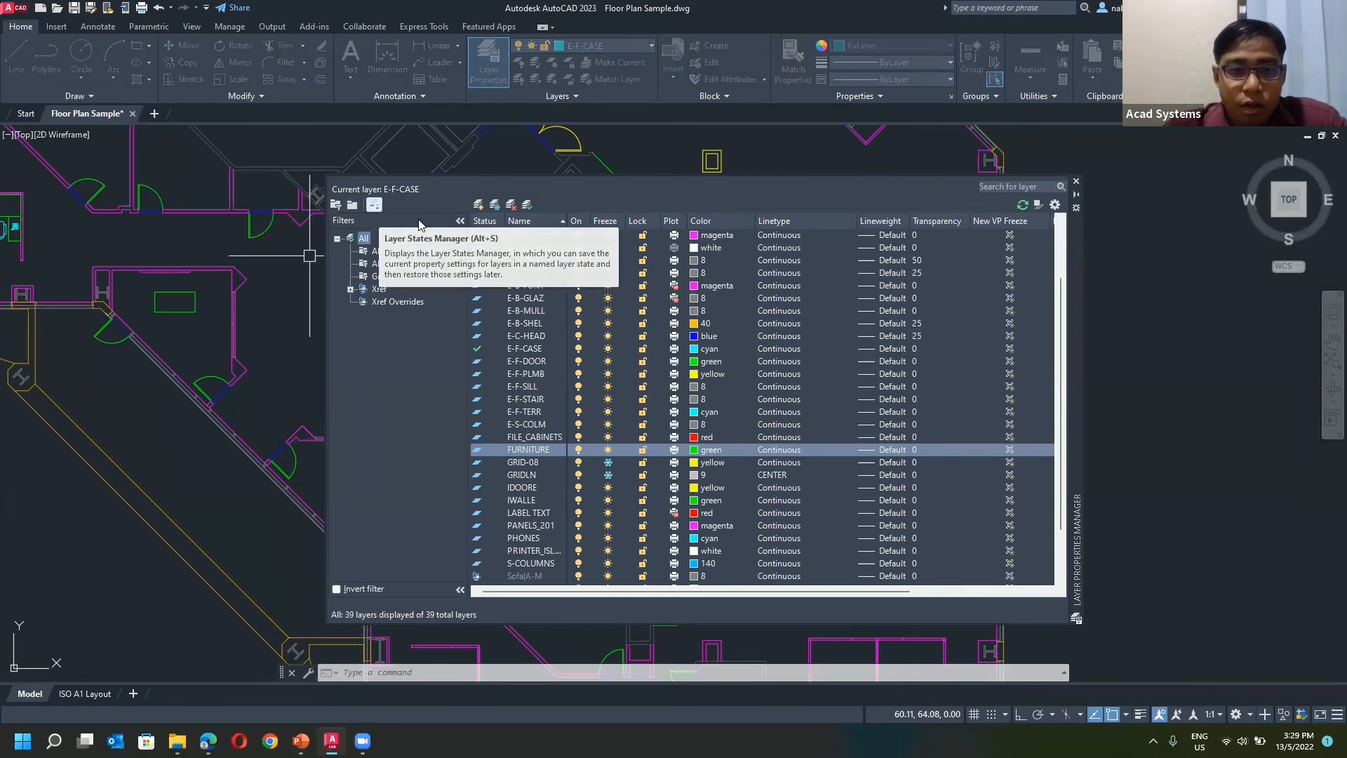
Step: Export the Default layer state to the Documents folder as Default.las
click(374, 205)
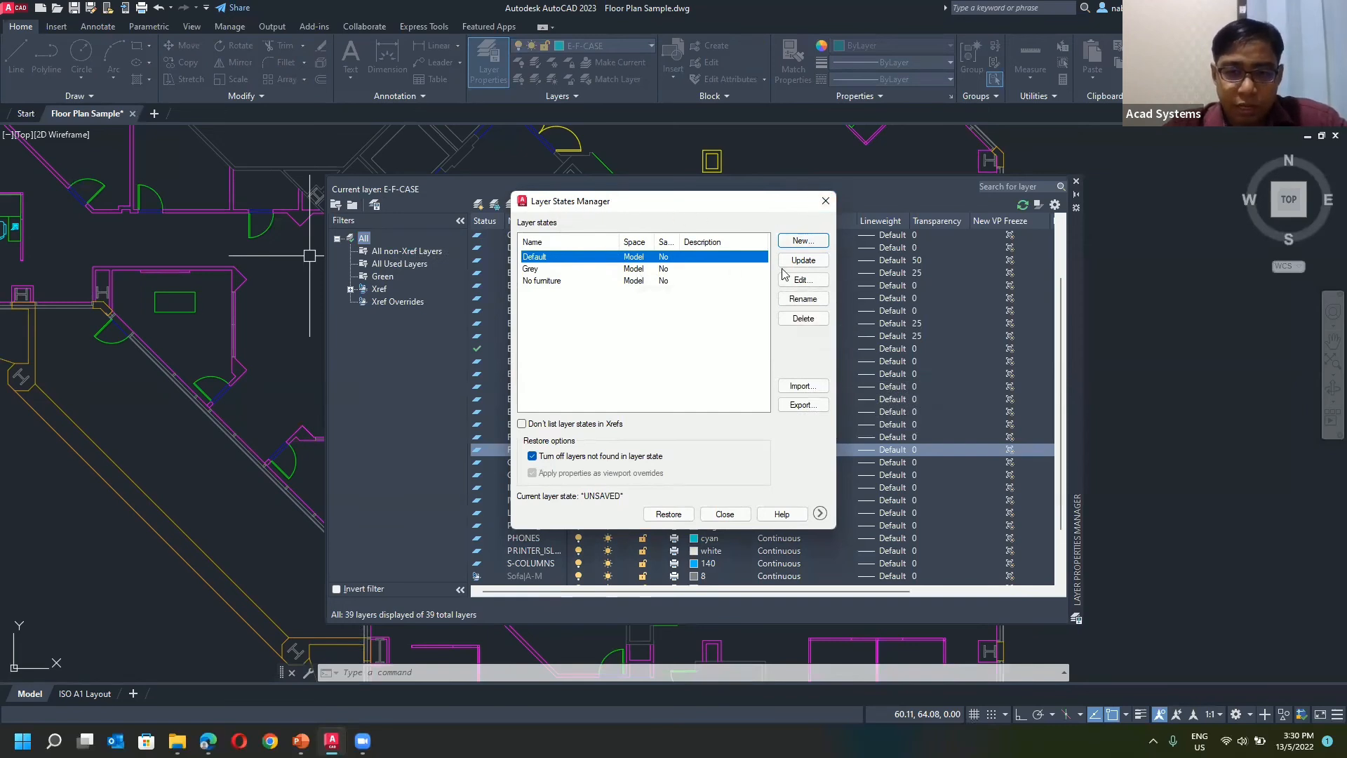
click(538, 268)
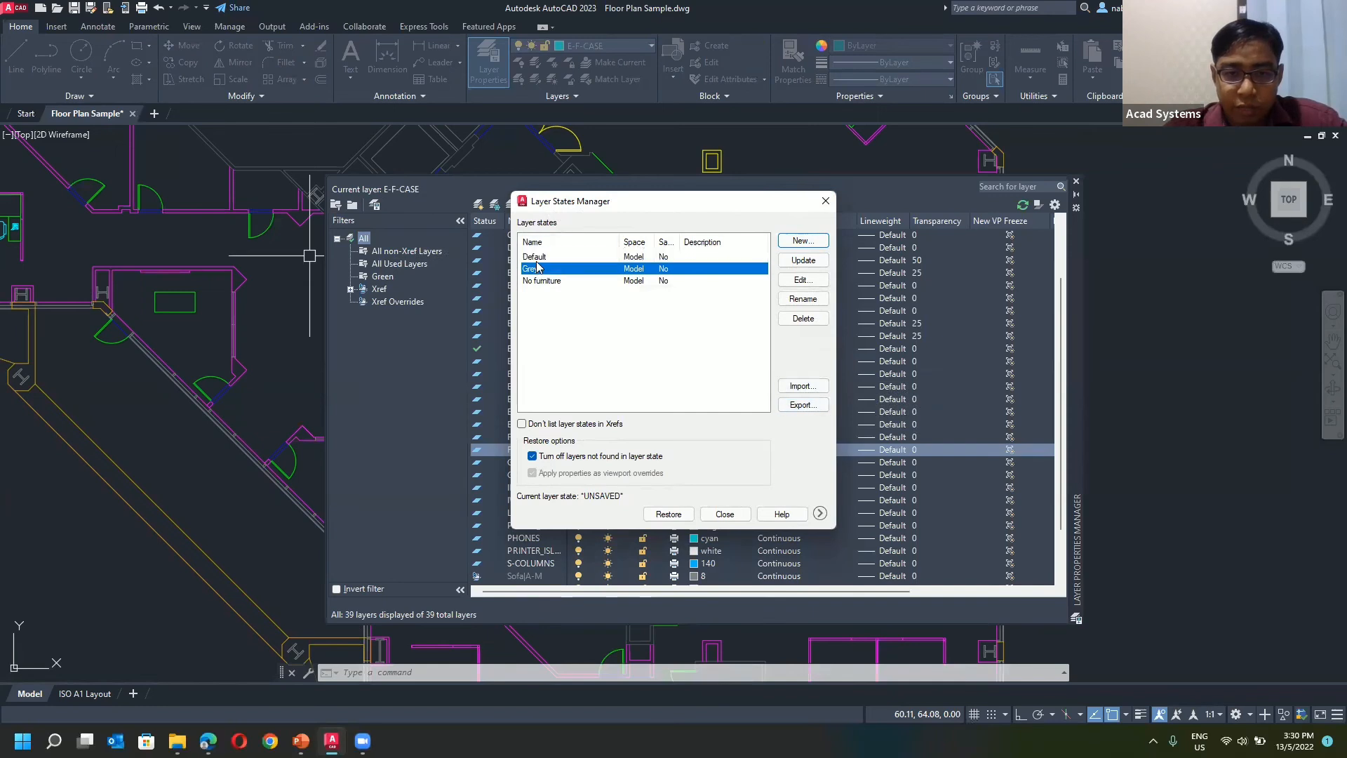
click(545, 280)
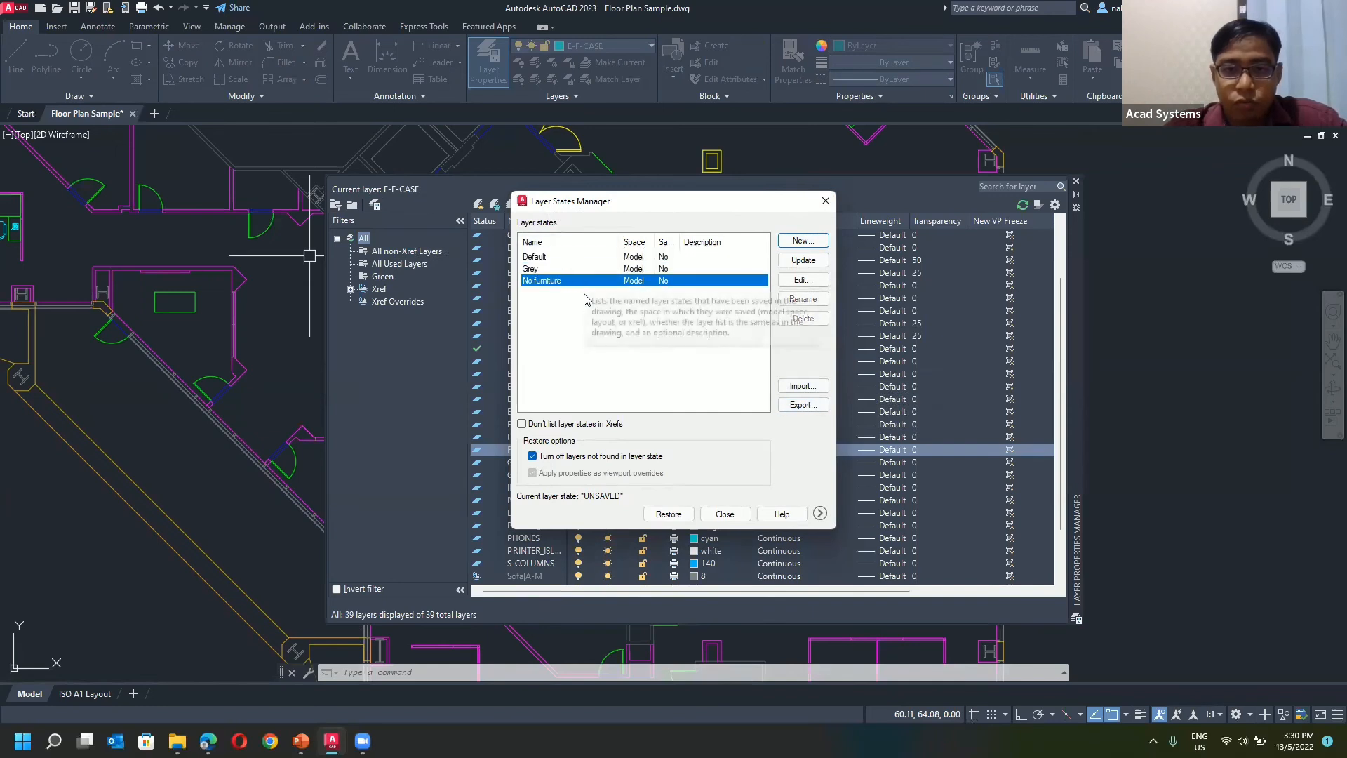
drag(629, 336, 552, 242)
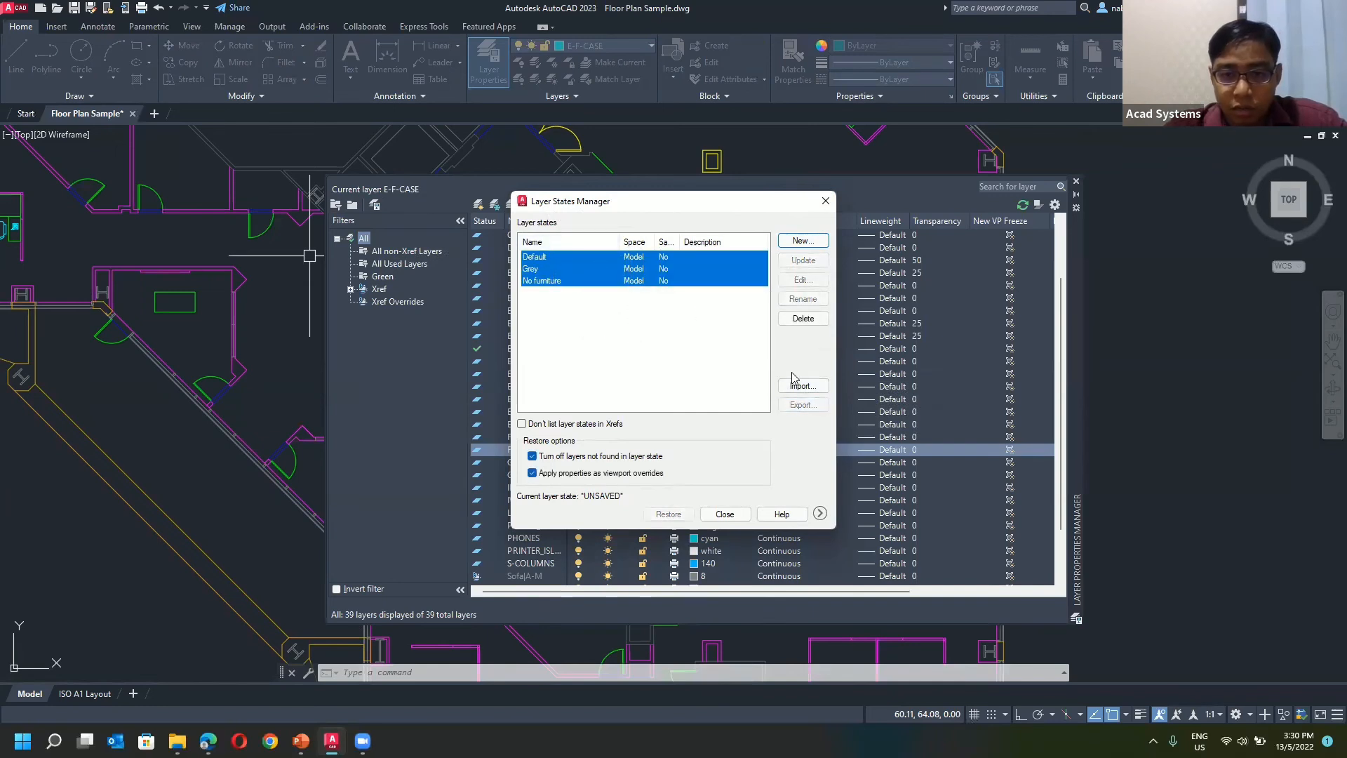
click(689, 335)
click(558, 270)
click(556, 257)
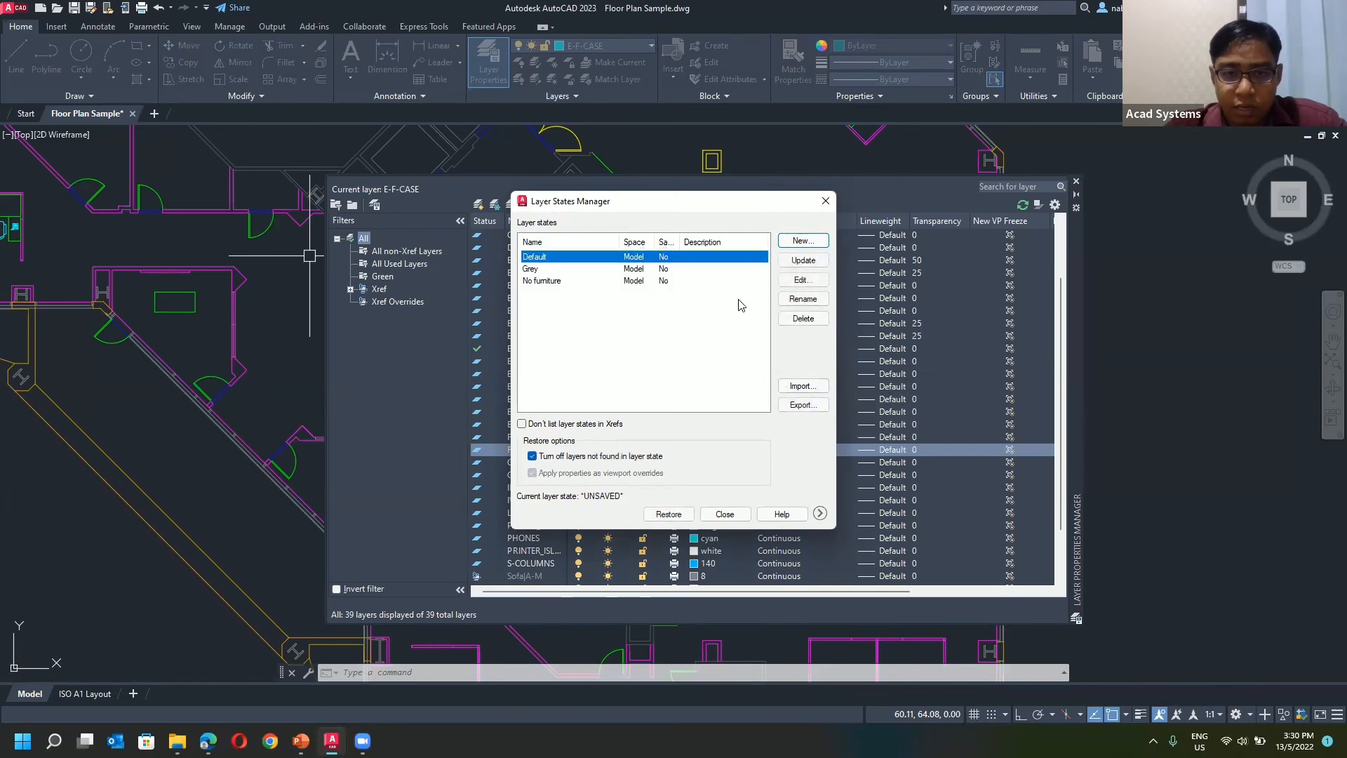
click(801, 406)
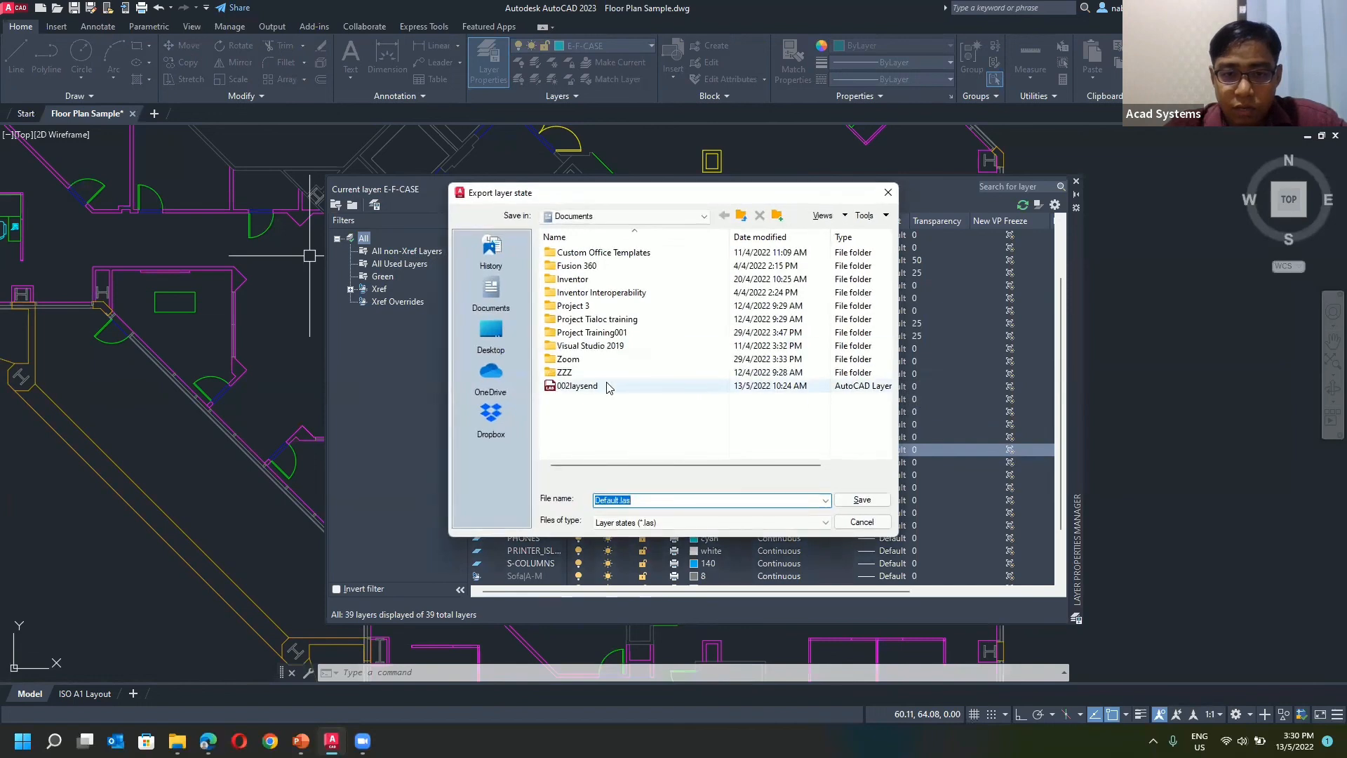
click(617, 501)
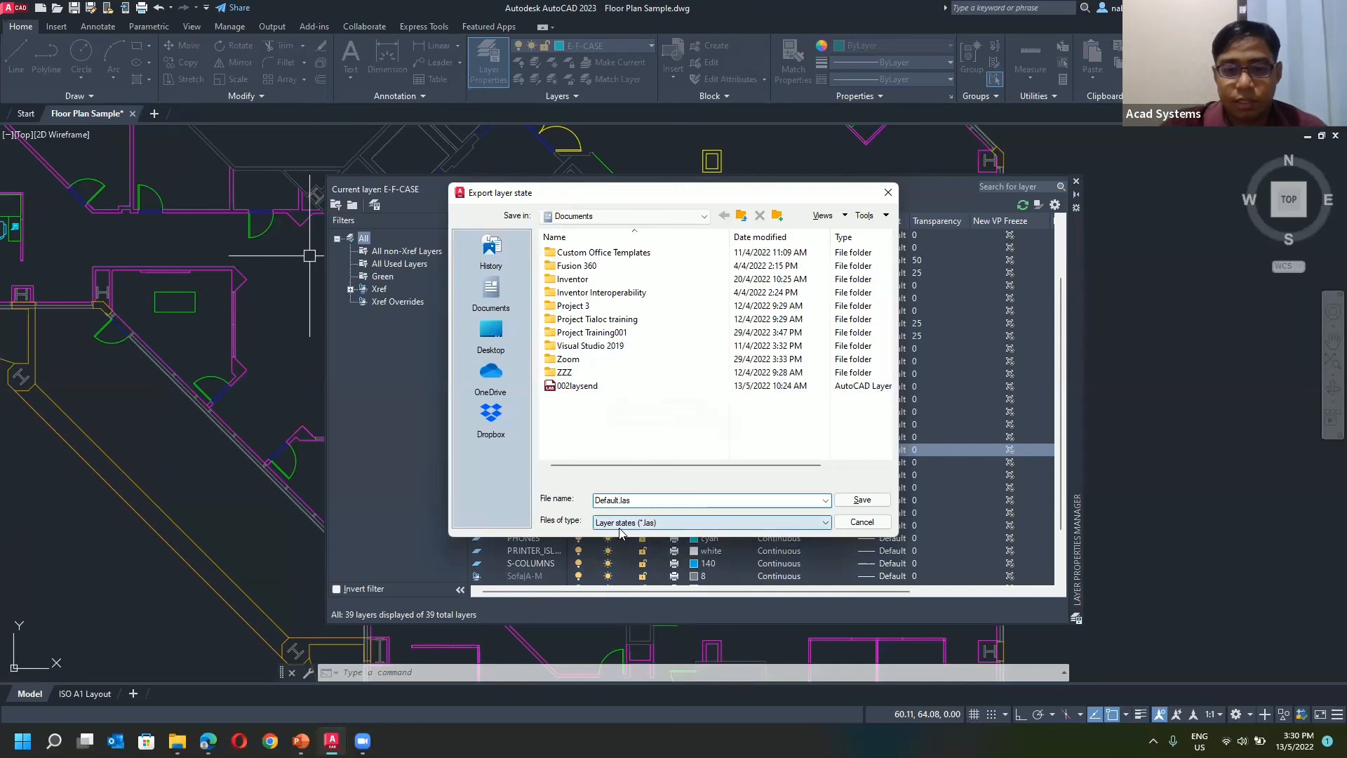
click(859, 500)
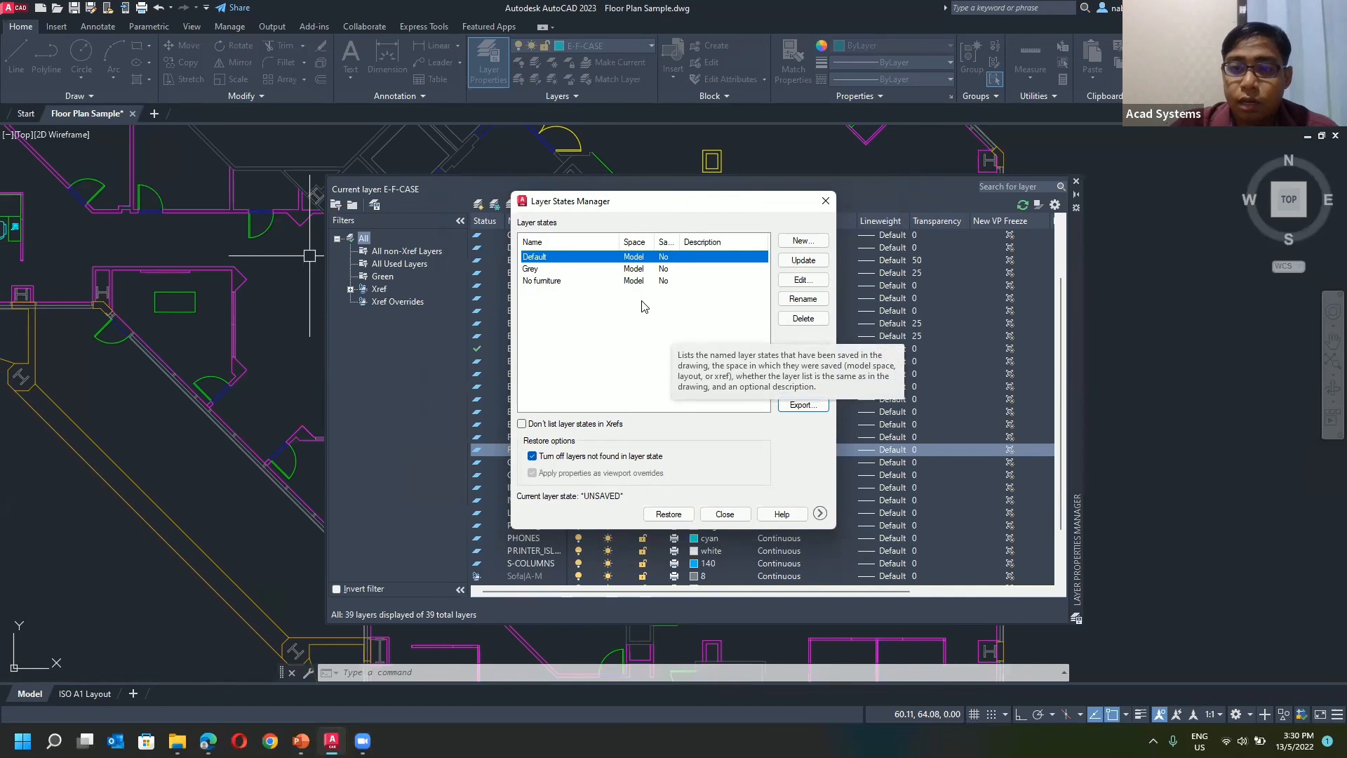
Step: Import the layer state file Default.las from Documents, and close the layer states and layer properties managers
click(704, 349)
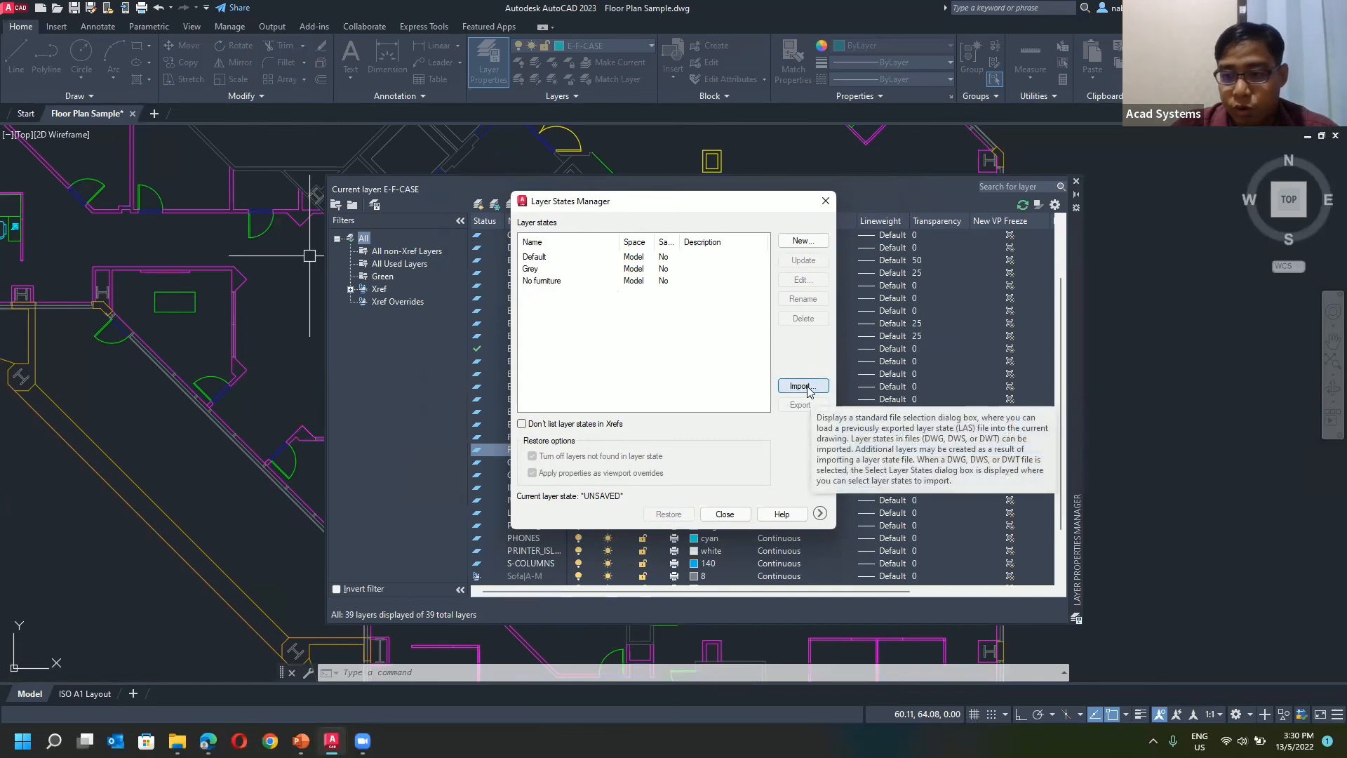
click(807, 390)
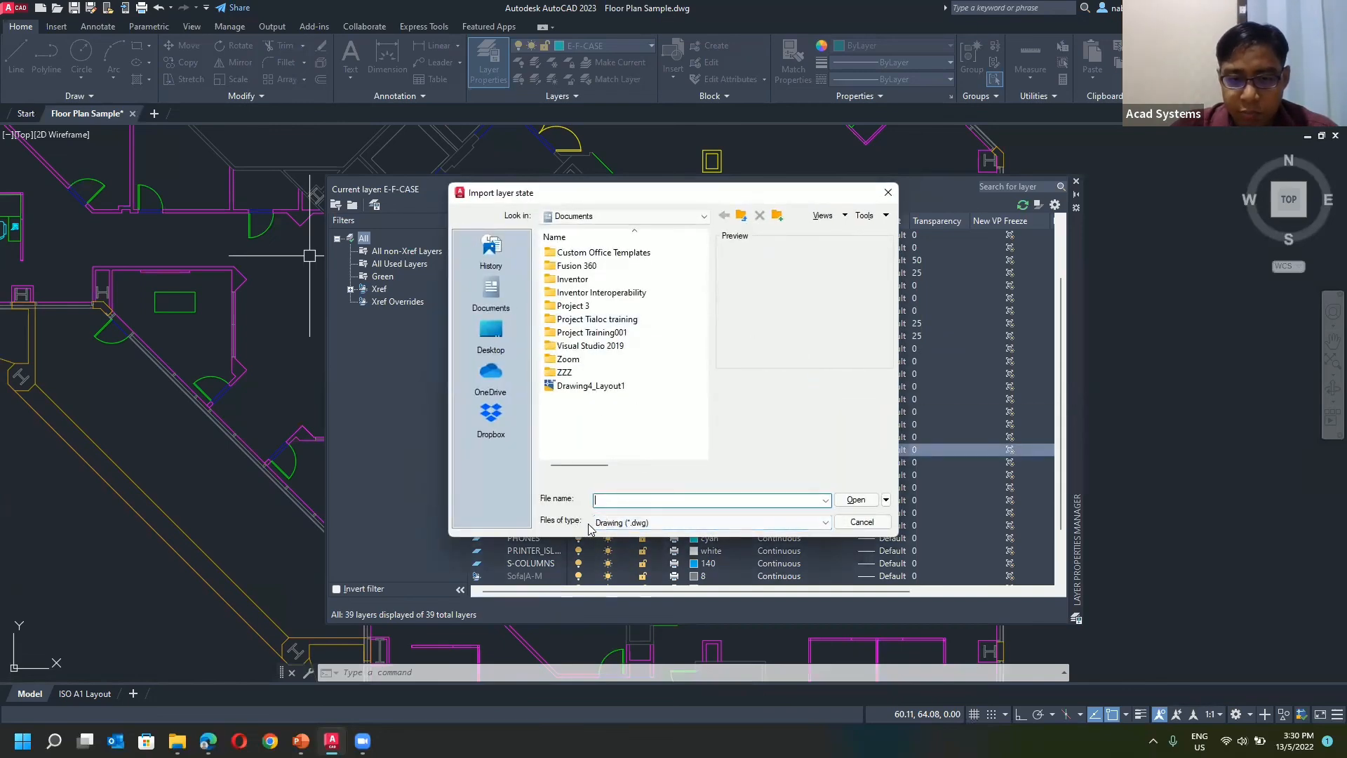
click(634, 524)
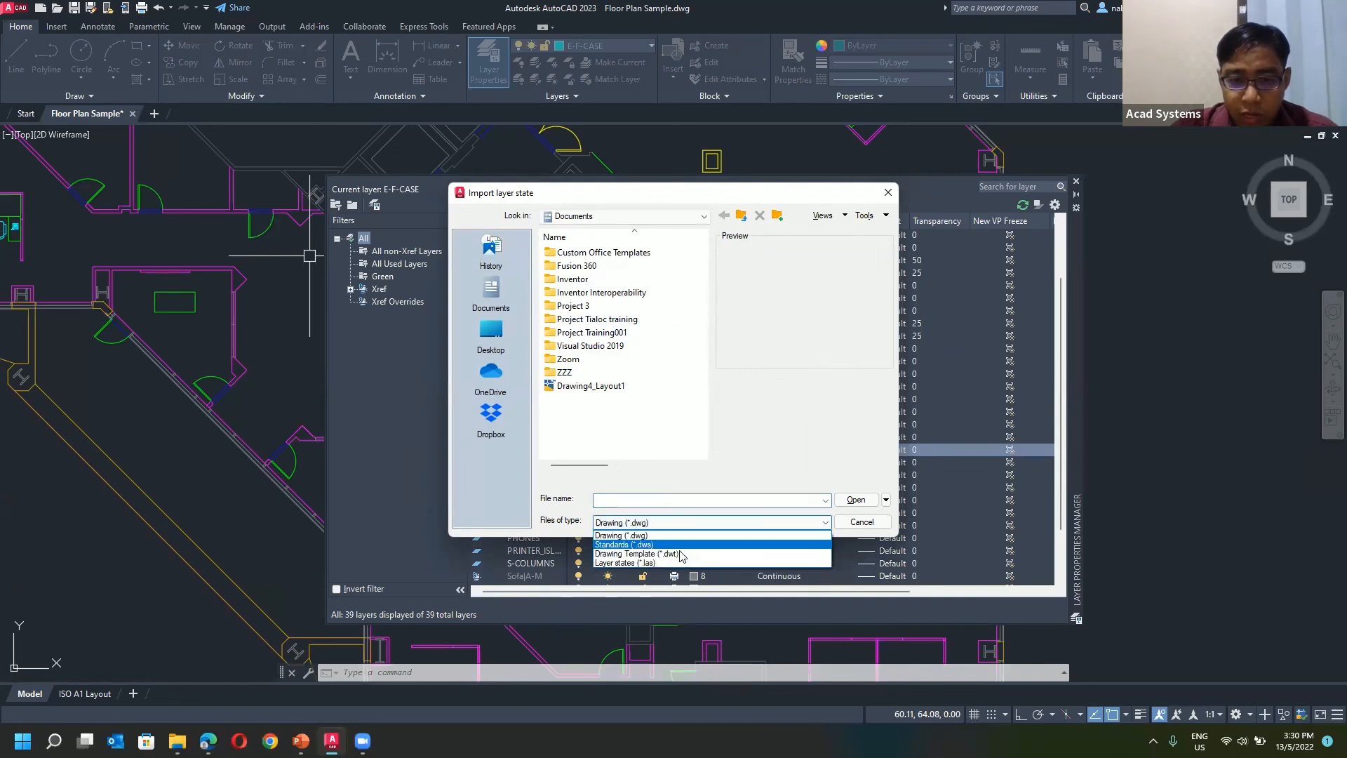
click(658, 563)
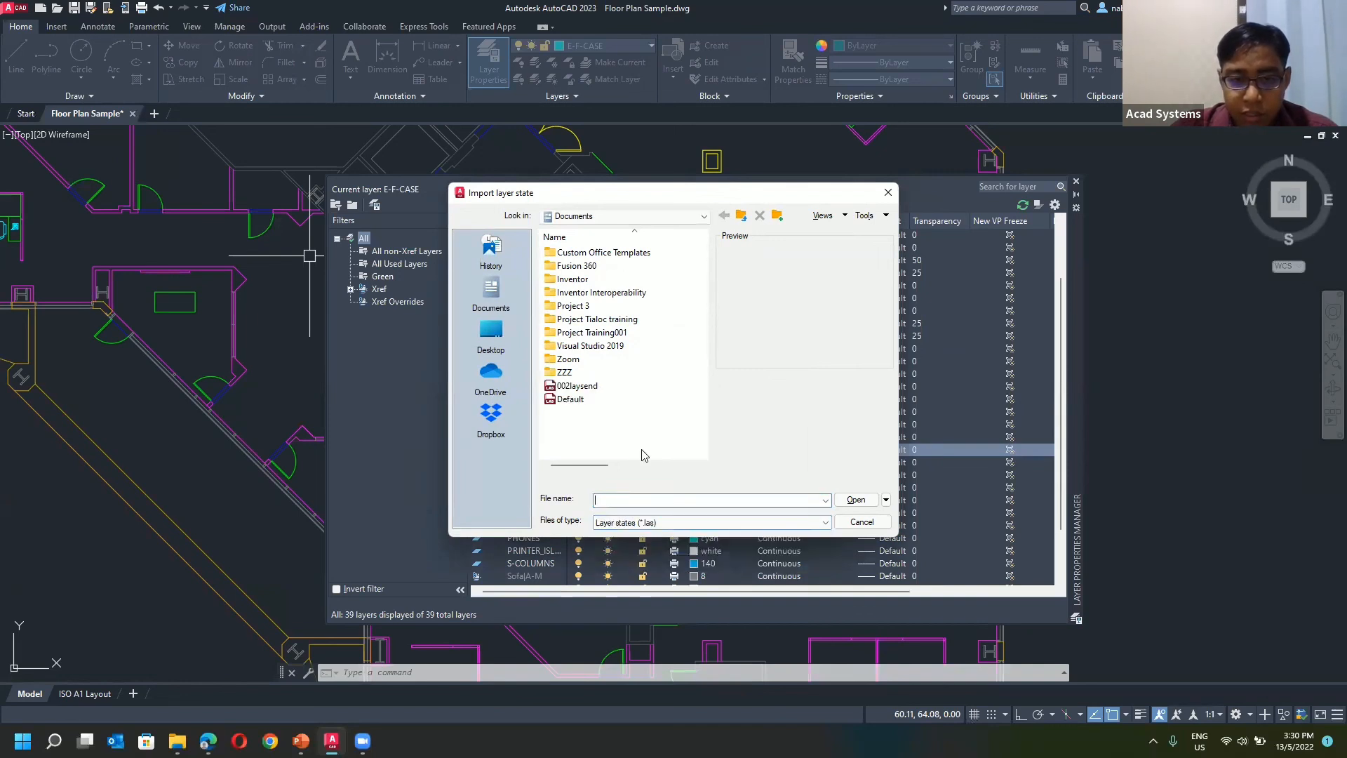
click(567, 399)
click(845, 501)
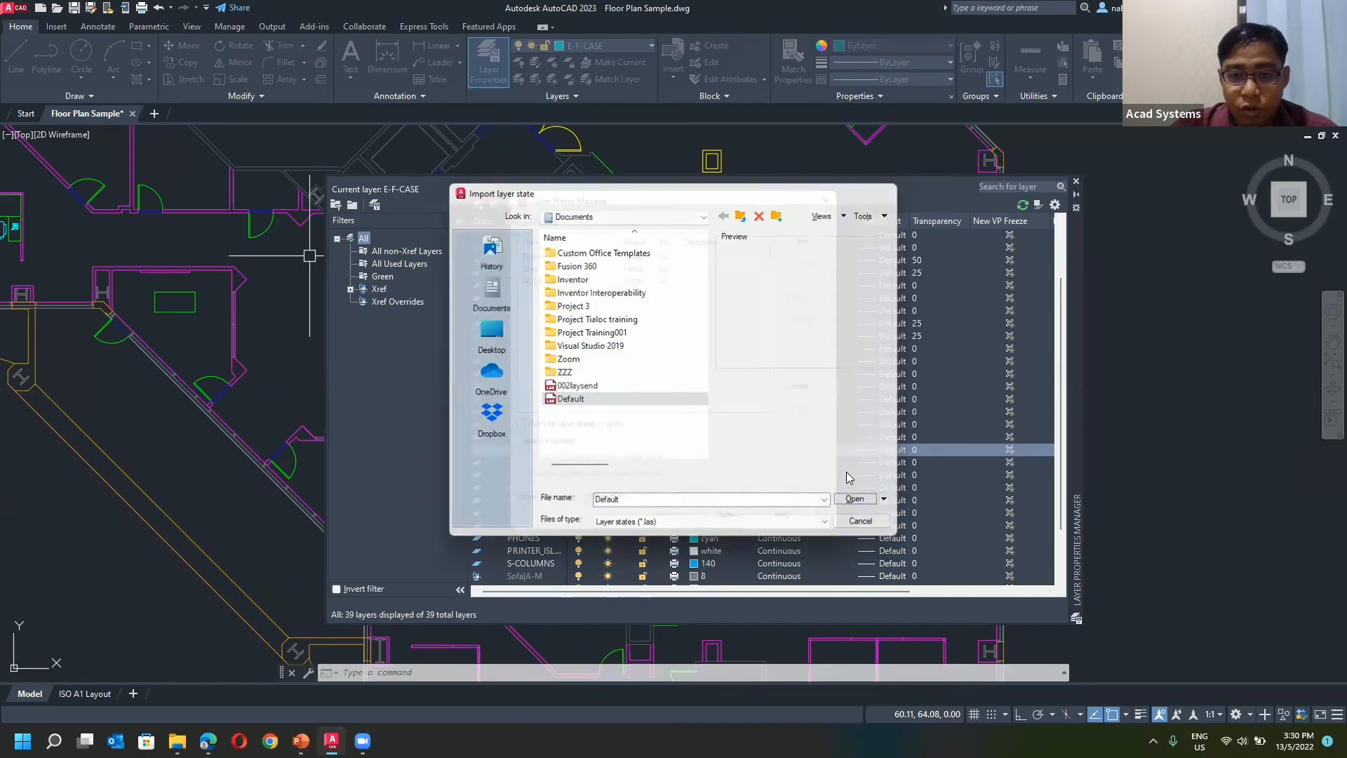
click(784, 288)
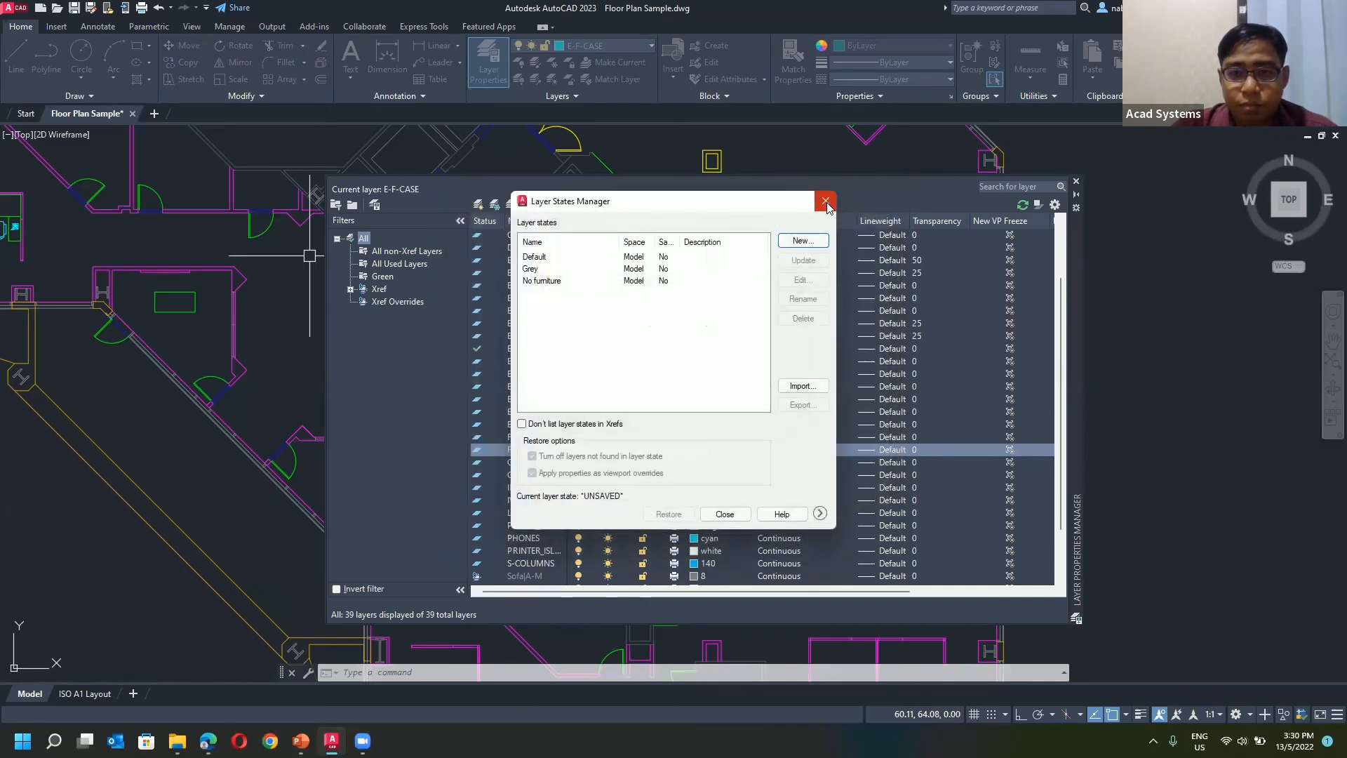
click(826, 201)
scroll(767, 280, down, 2)
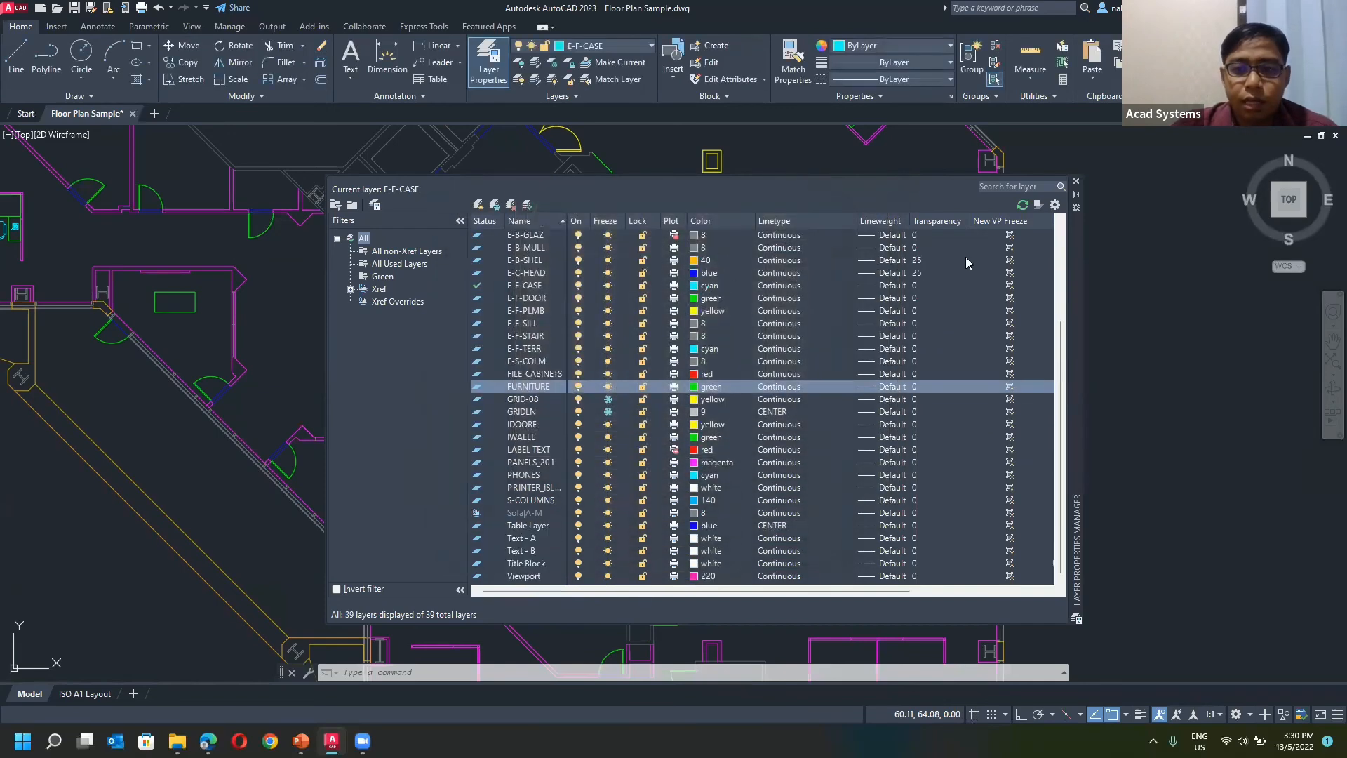
click(1077, 181)
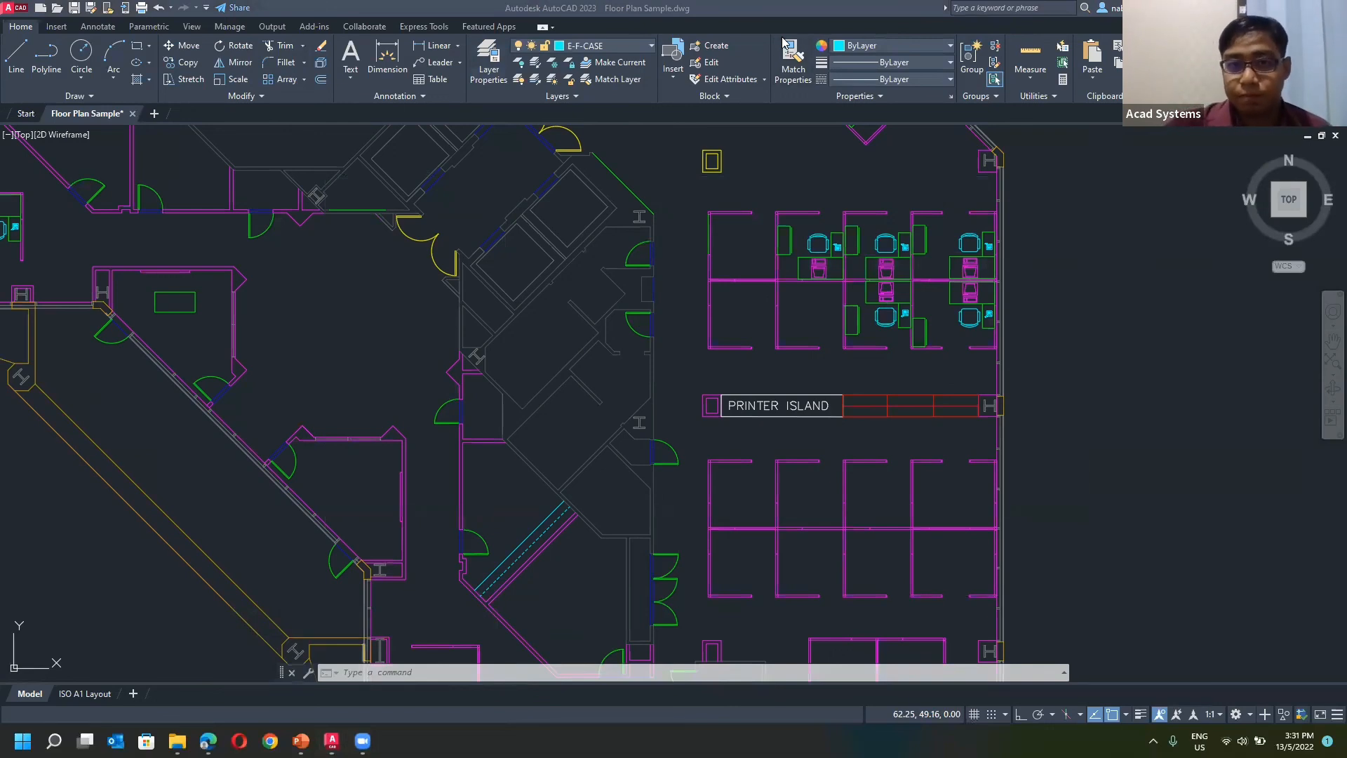
scroll(714, 208, down, 5)
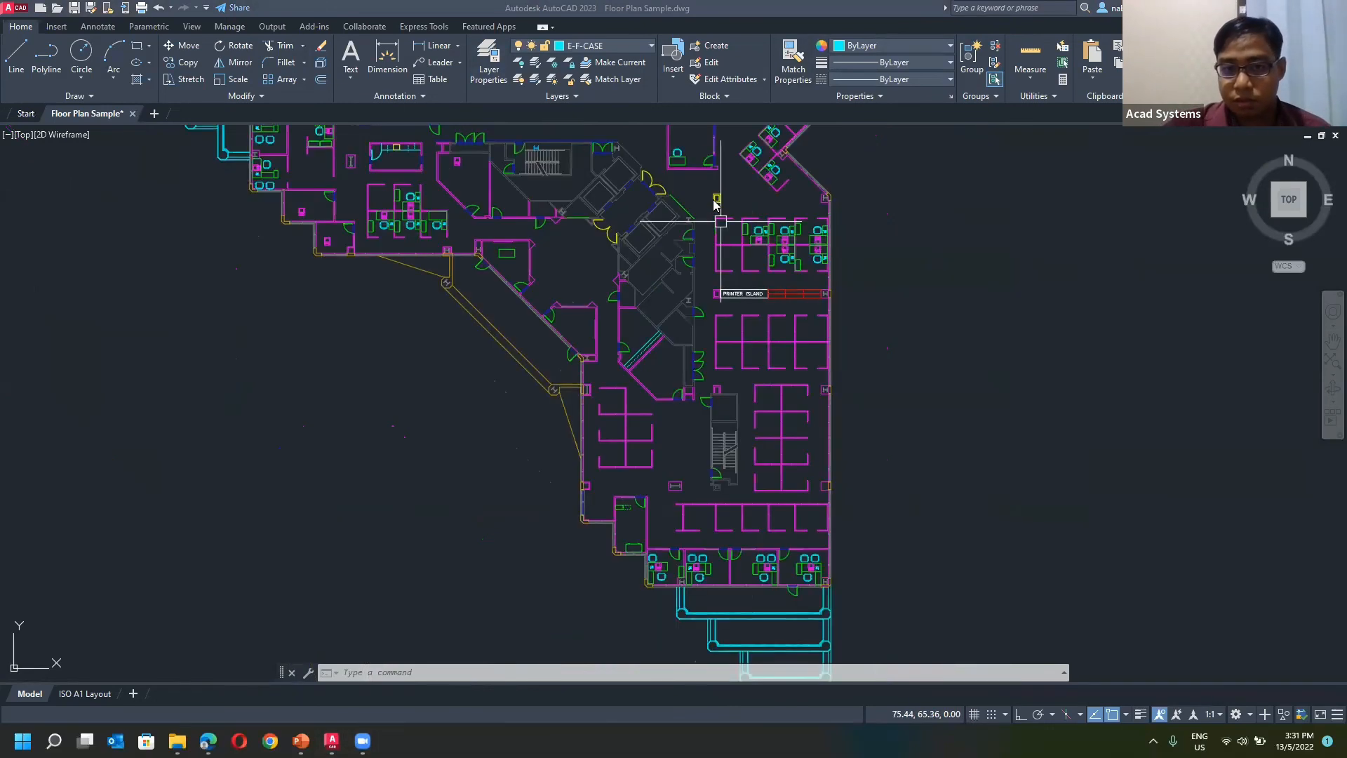
scroll(712, 211, down, 2)
middle_drag(545, 324, 533, 429)
scroll(547, 400, up, 2)
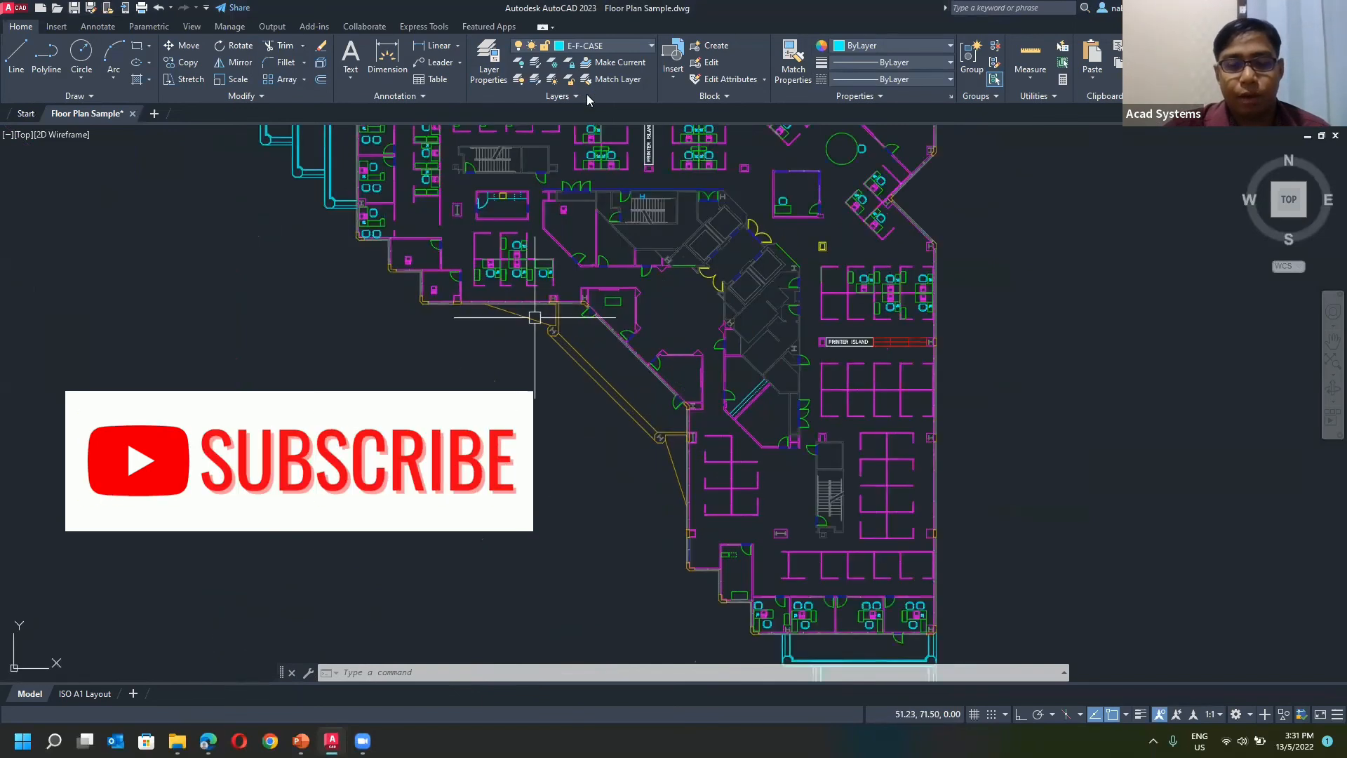